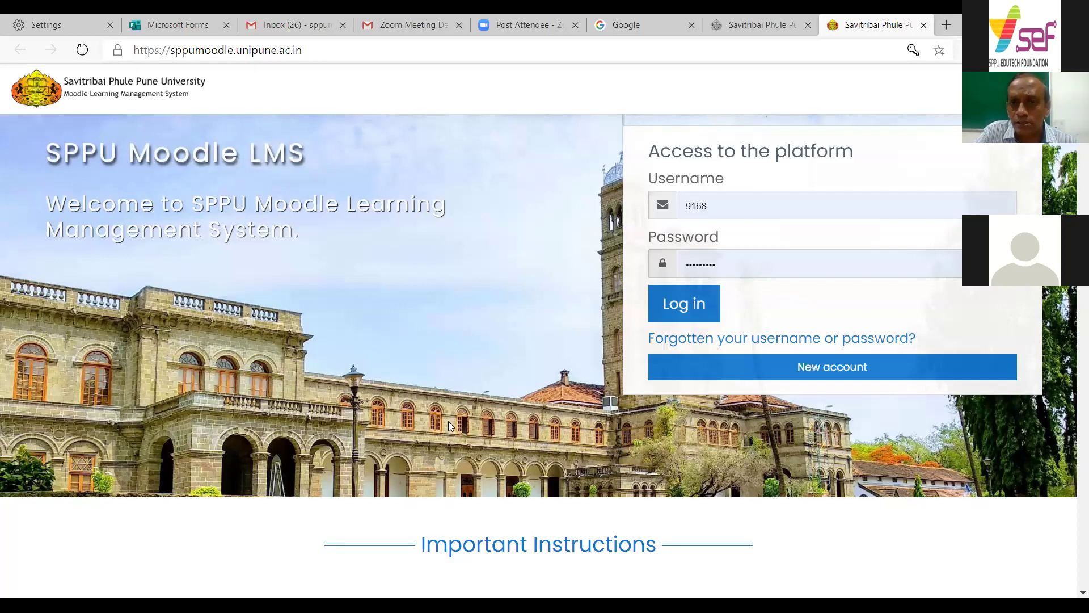
Accept the autofilled login details on the SPPU Moodle login page and select the site address
left_click(498, 227)
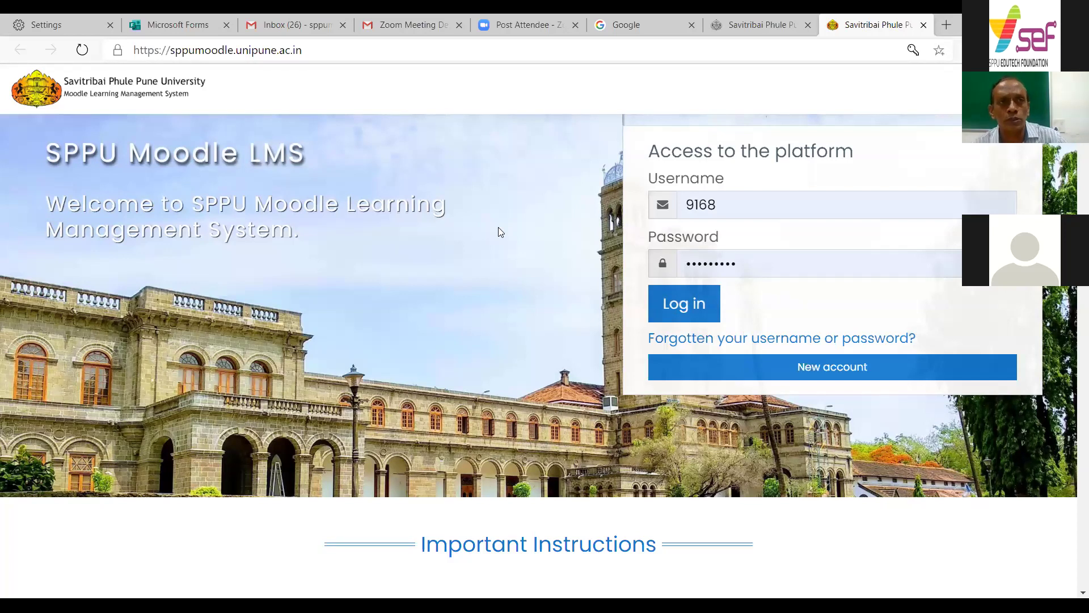
left_click(221, 51)
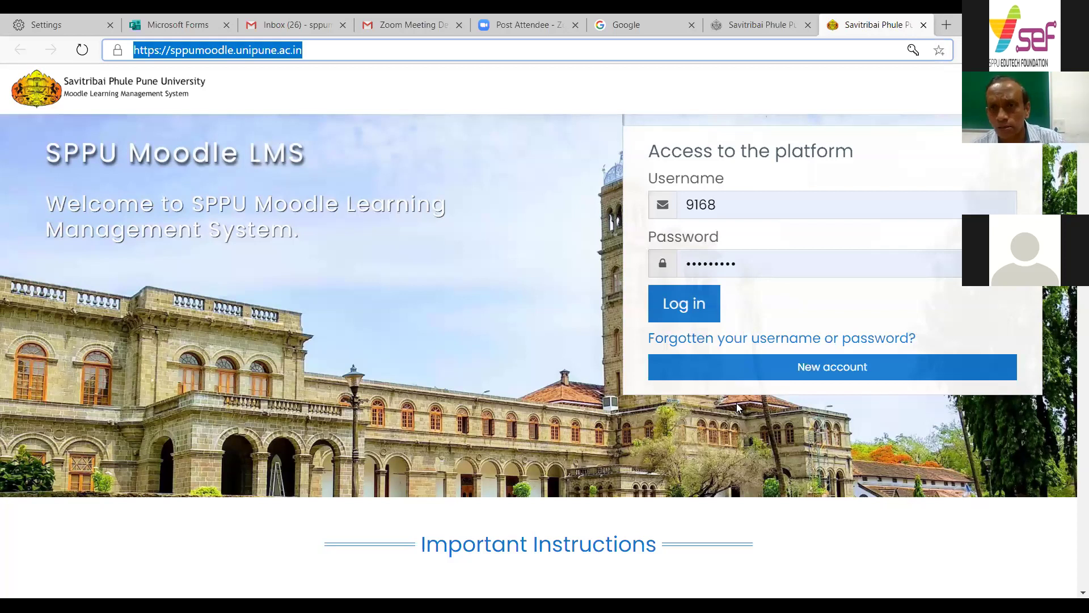
Open the new account form, scroll through its fields, and move into the Email address field
left_click(786, 377)
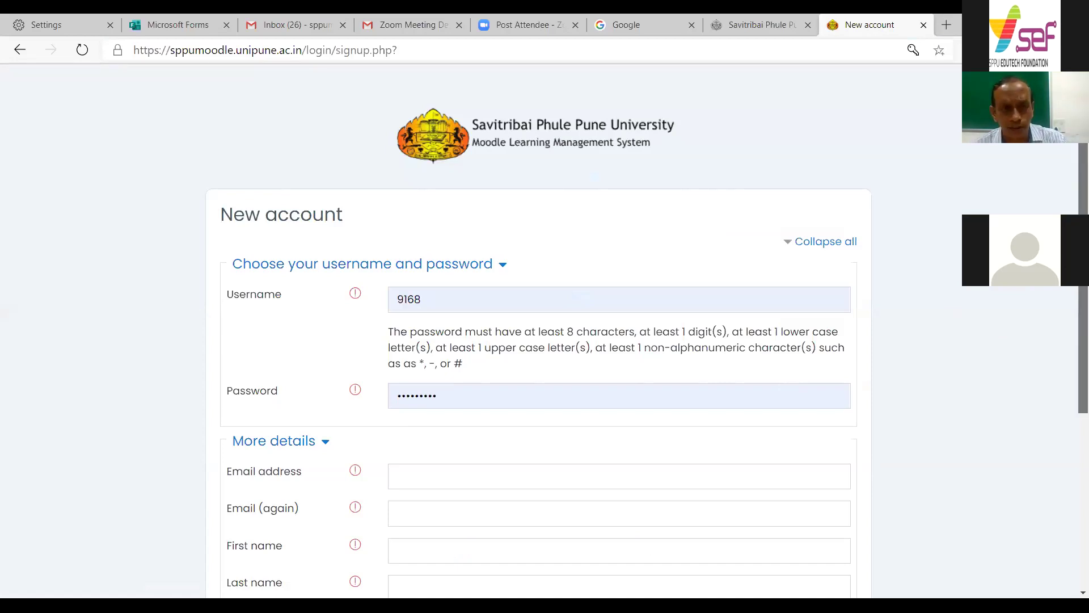
scroll(1074, 325, "down", 1)
scroll(1074, 325, "down", 2)
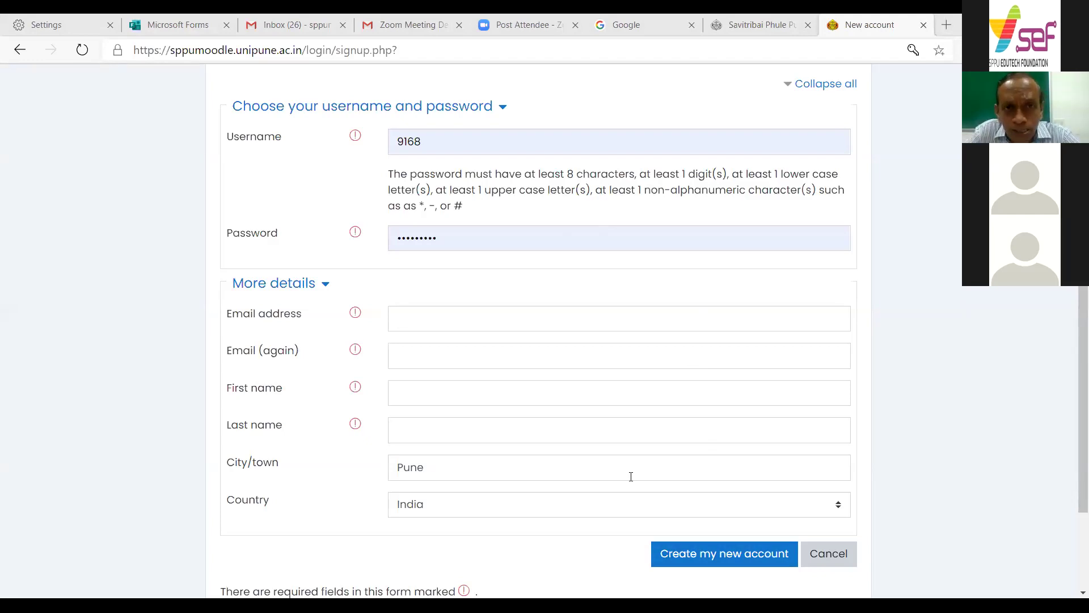
key("Tab")
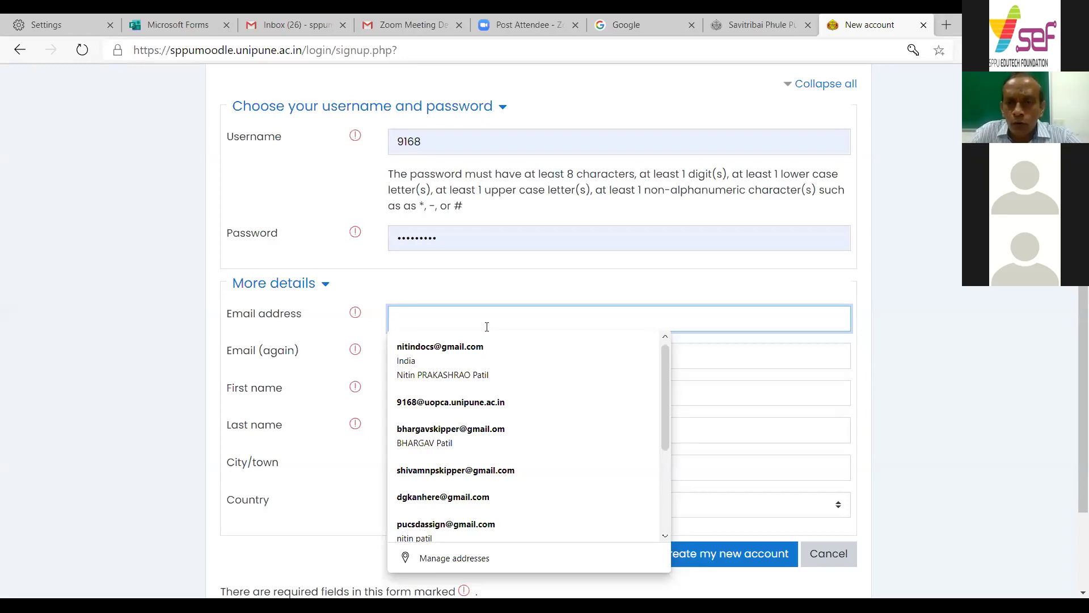
Preview the first saved email suggestion, then close the list without choosing it
key("Down")
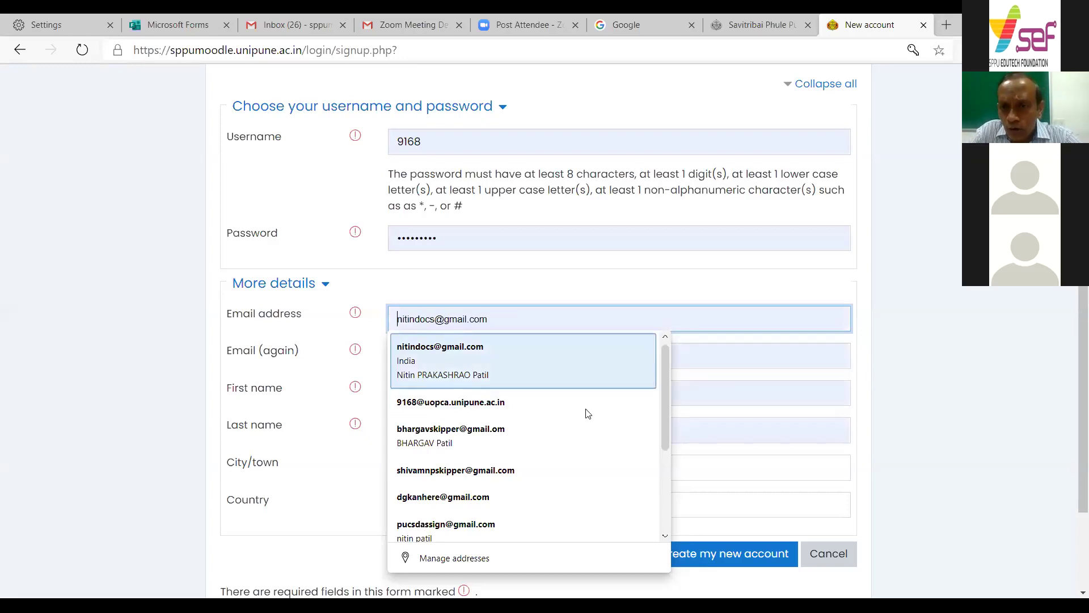
left_click(889, 443)
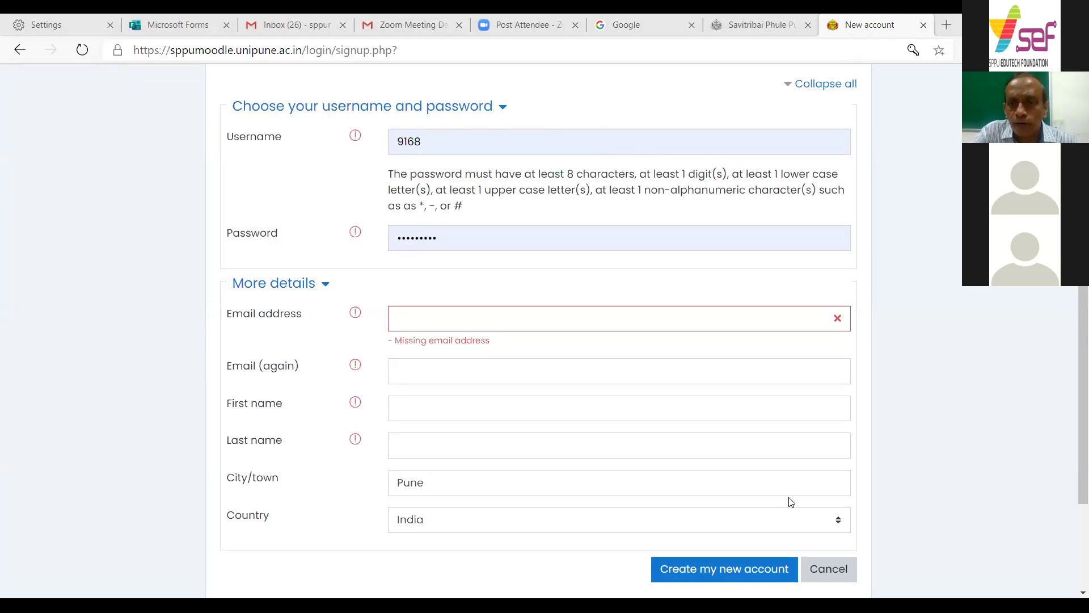
Cancel the signup form, keep the autofilled username and password, and log in
left_click(815, 575)
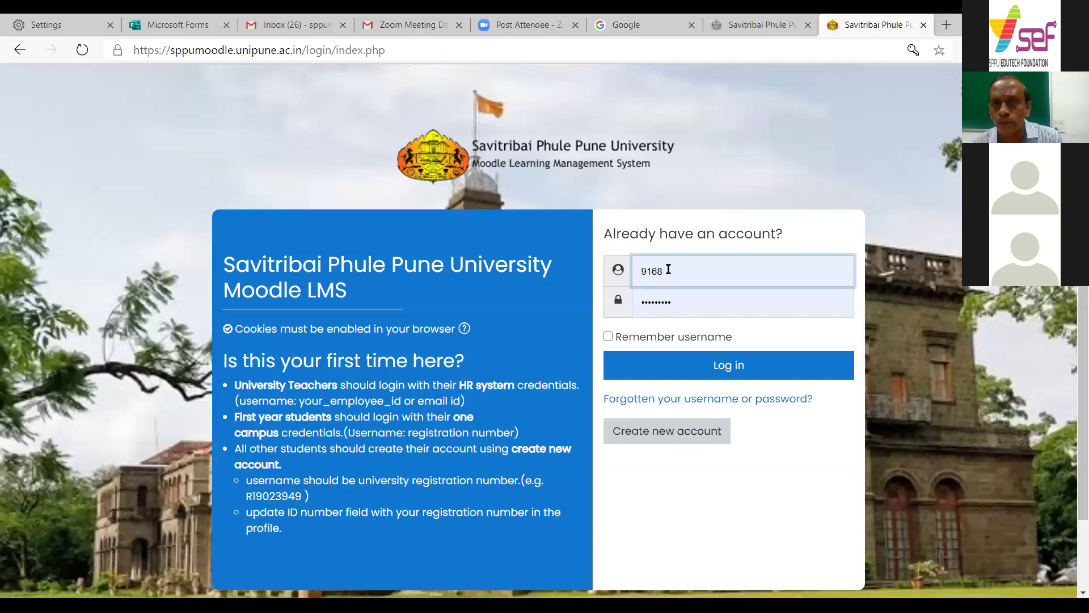
double_click(668, 270)
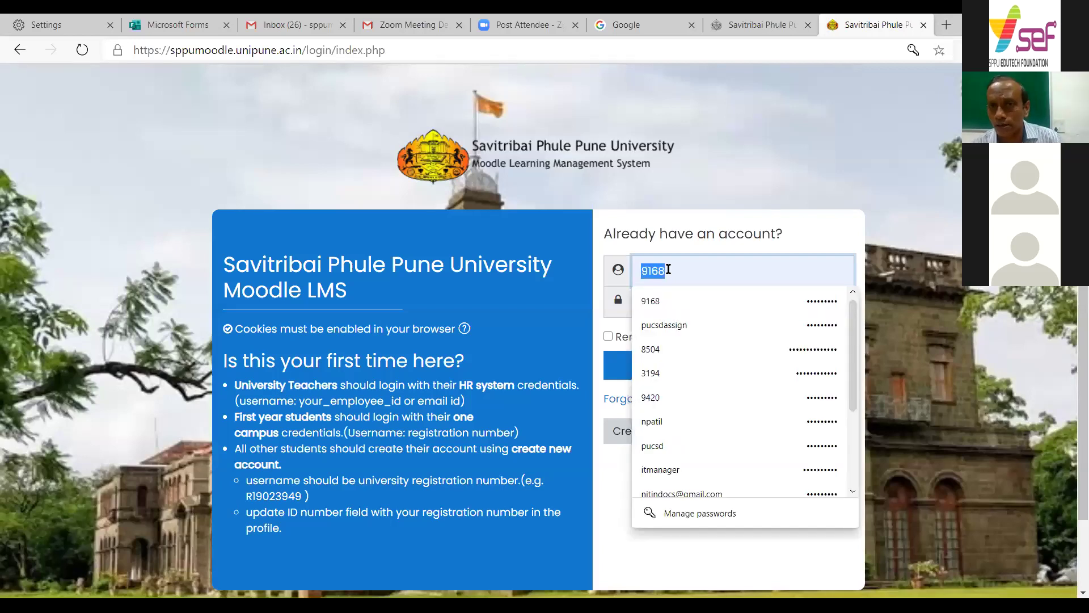
key("Right")
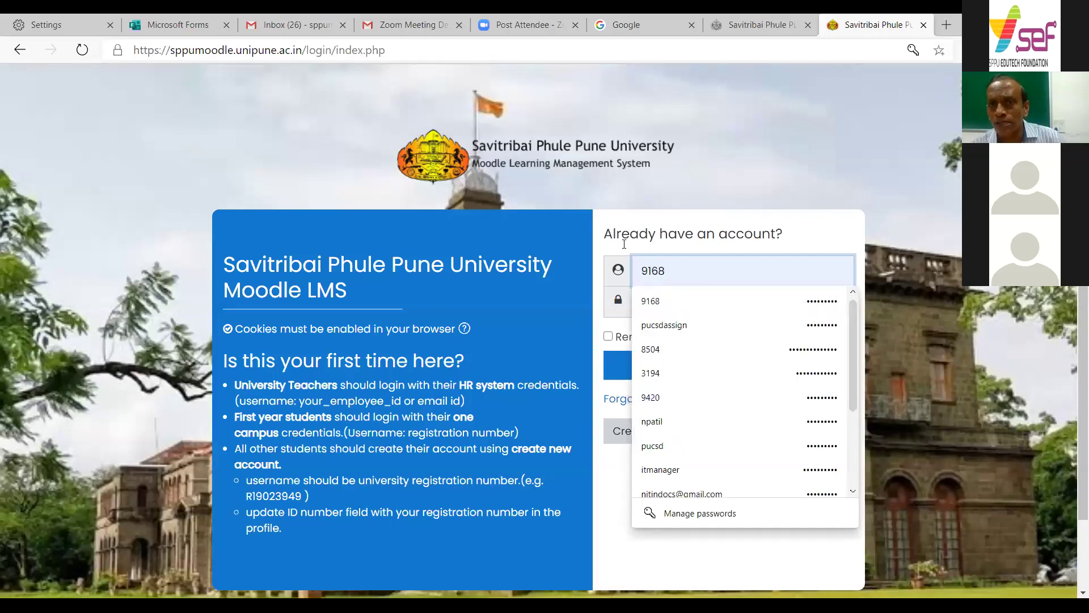
left_click(639, 244)
double_click(683, 295)
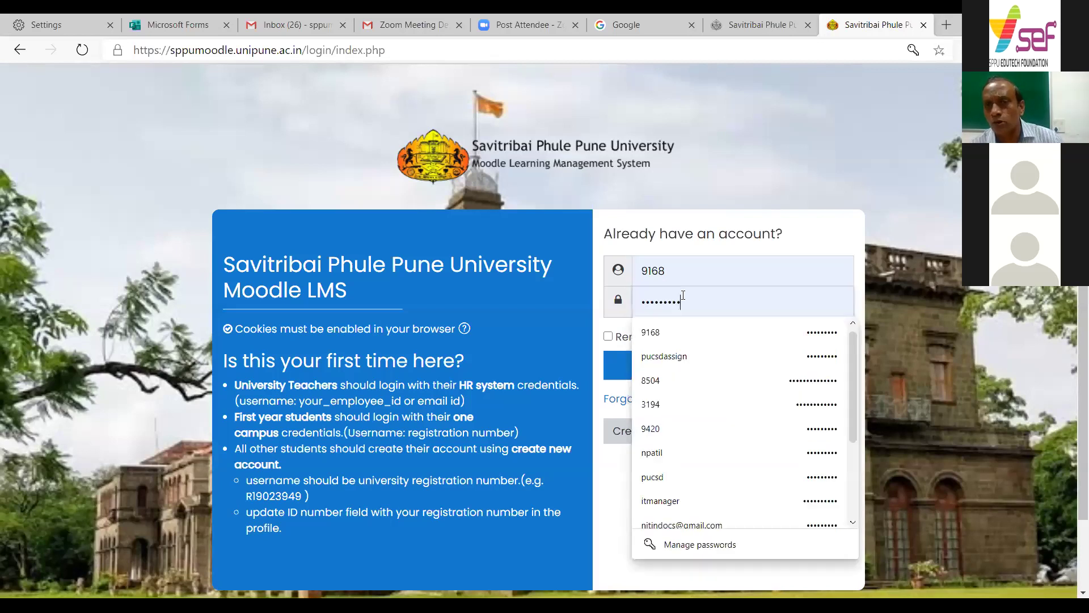
left_click(701, 216)
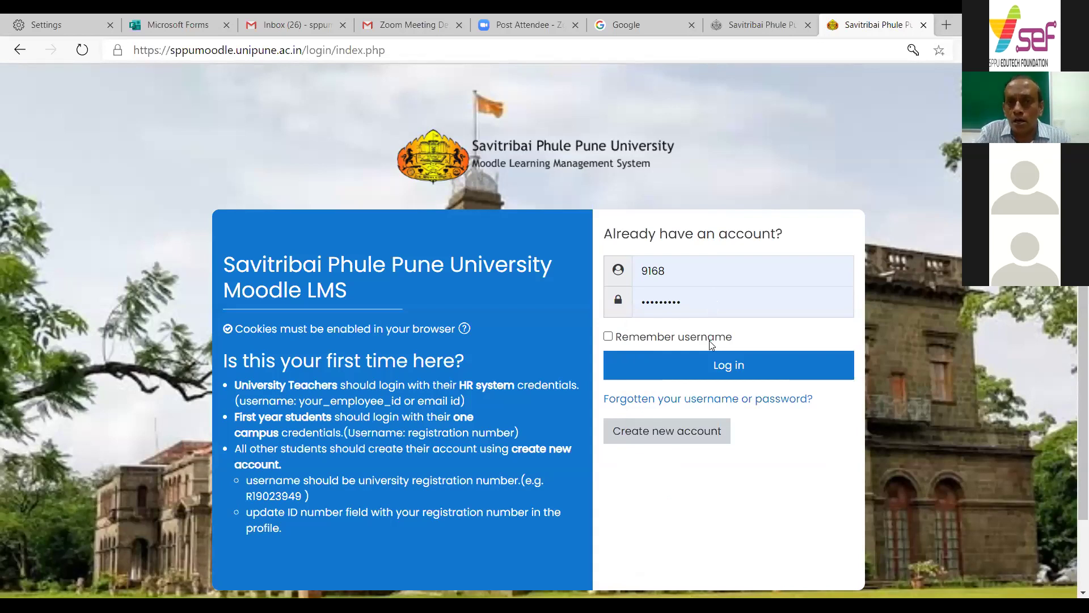
left_click(694, 359)
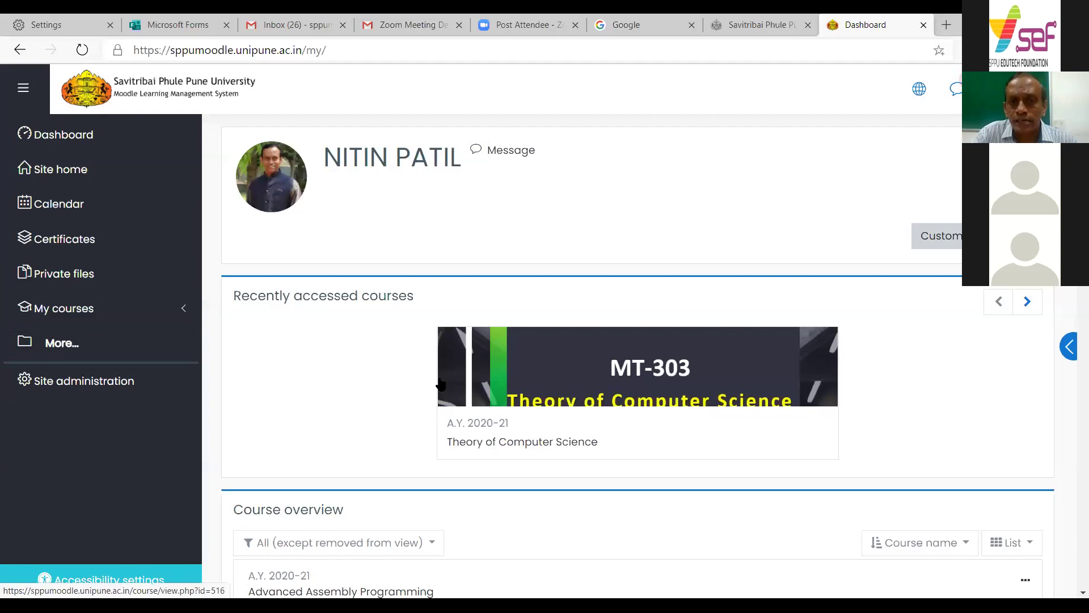
Open the MT-303 Theory of Computer Science course from Recently accessed courses
left_click(491, 388)
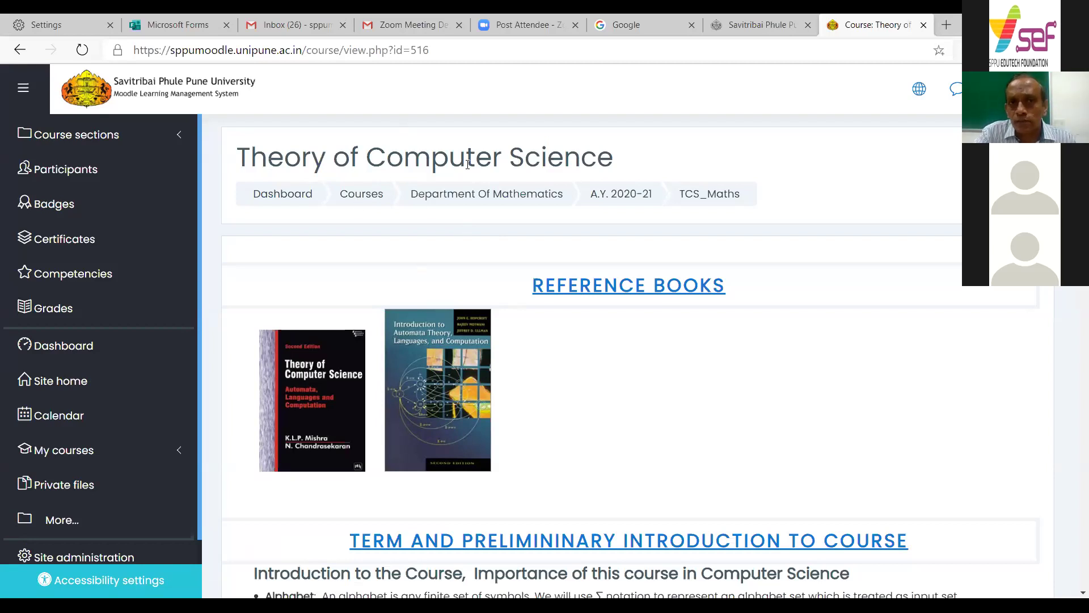
View the course's 6 participants and open, then cancel, the Enrol users dialog
left_click(107, 170)
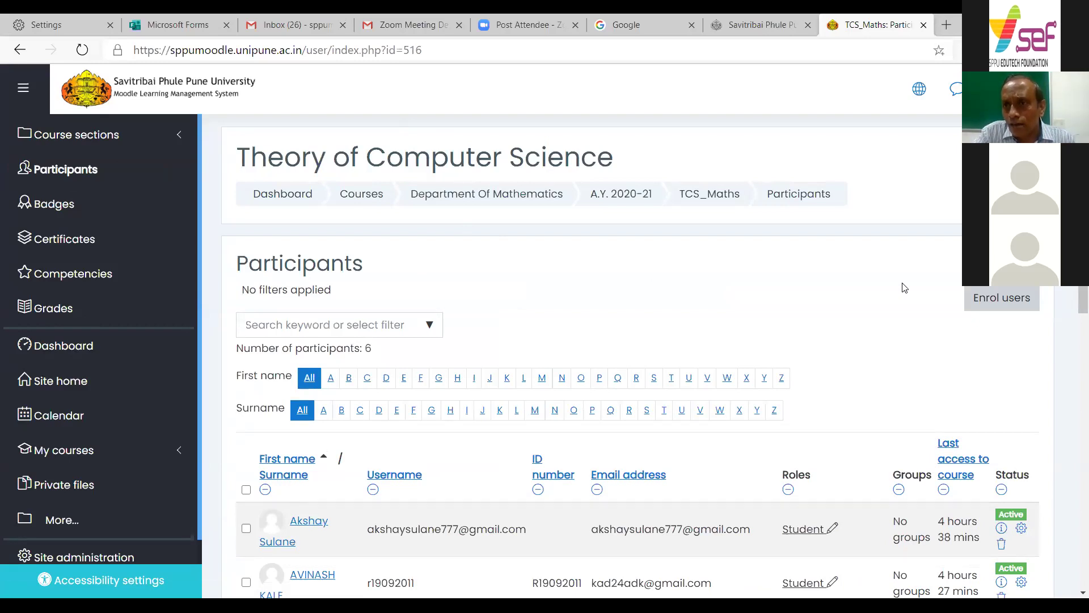
left_click(1020, 298)
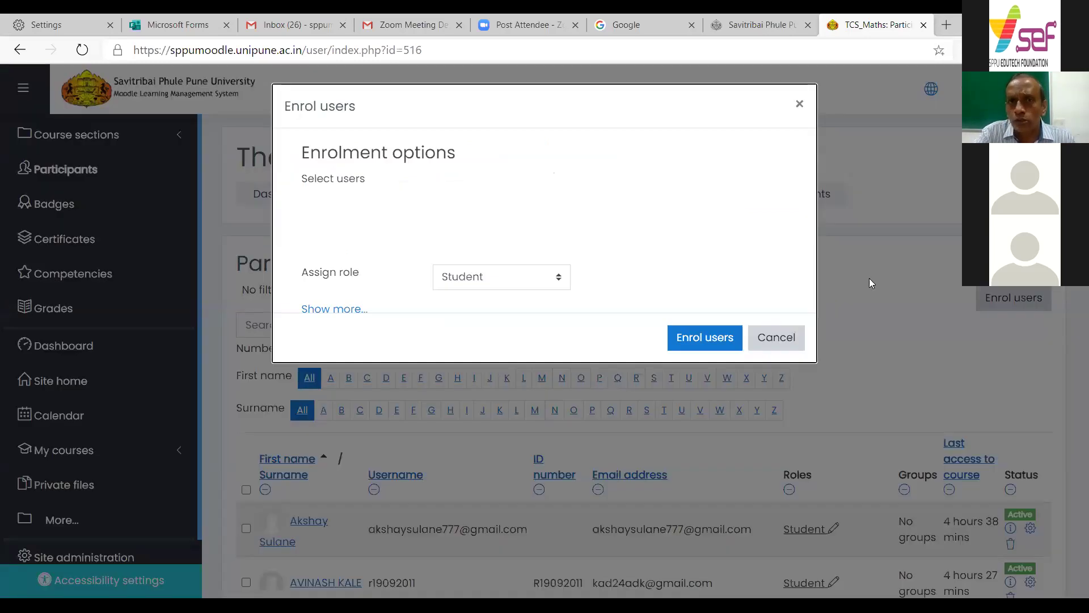
left_click(769, 336)
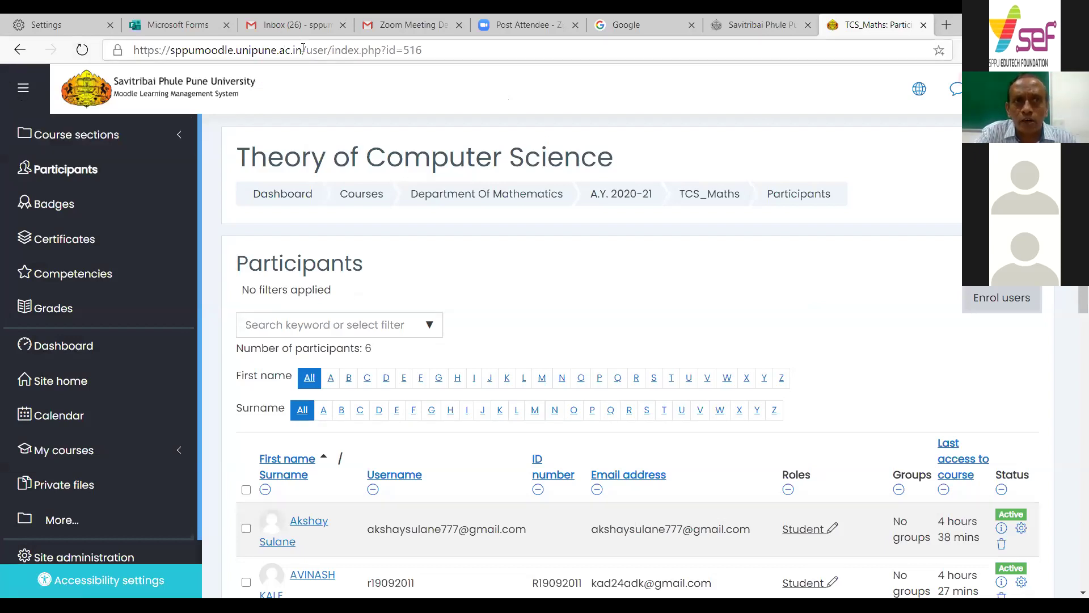
Trim the URL to the site root to return to the main dashboard
left_click_drag(303, 49, 562, 79)
key("BackSpace")
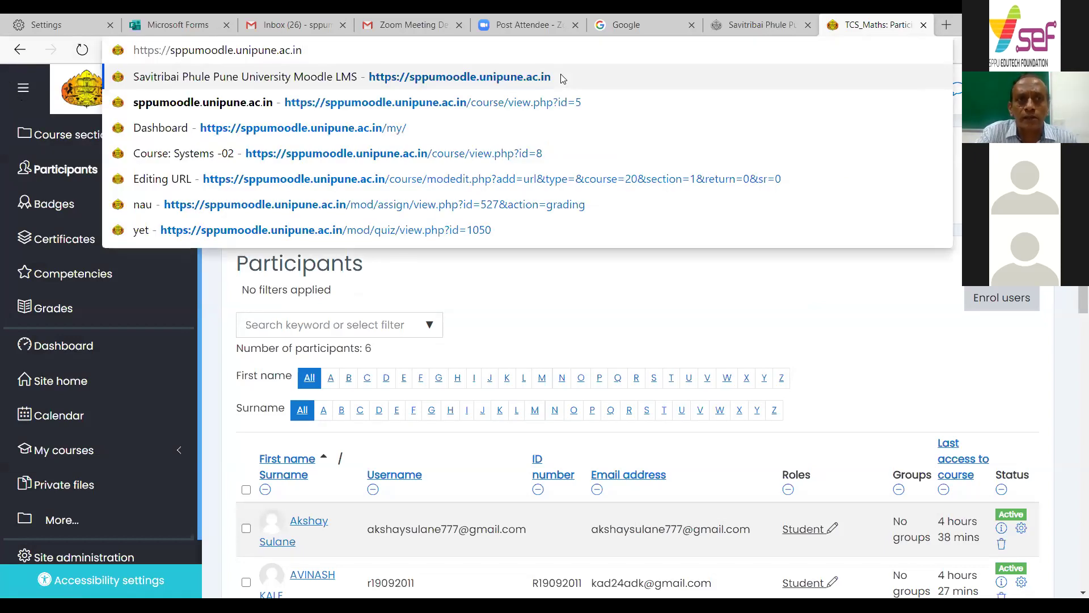
left_click(562, 79)
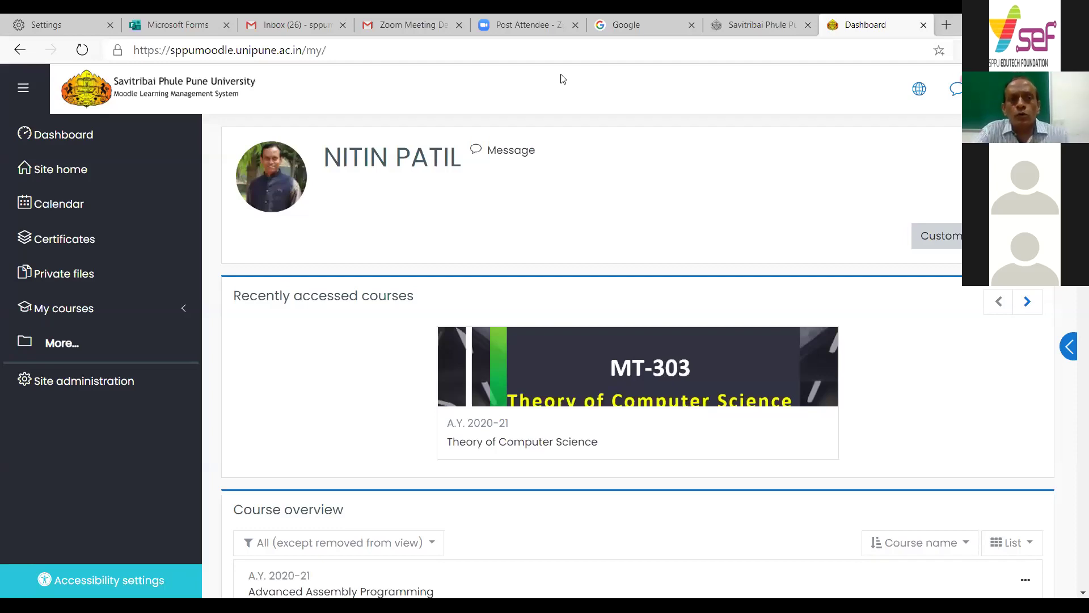
Go to Site administration > Courses and choose Add a new course
left_click(120, 379)
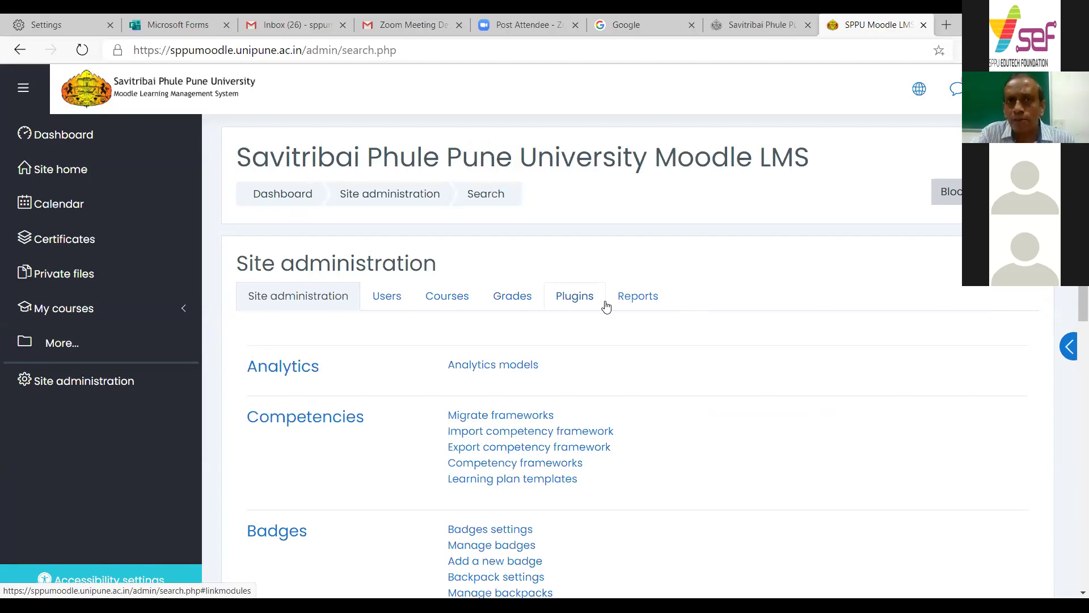
left_click(442, 307)
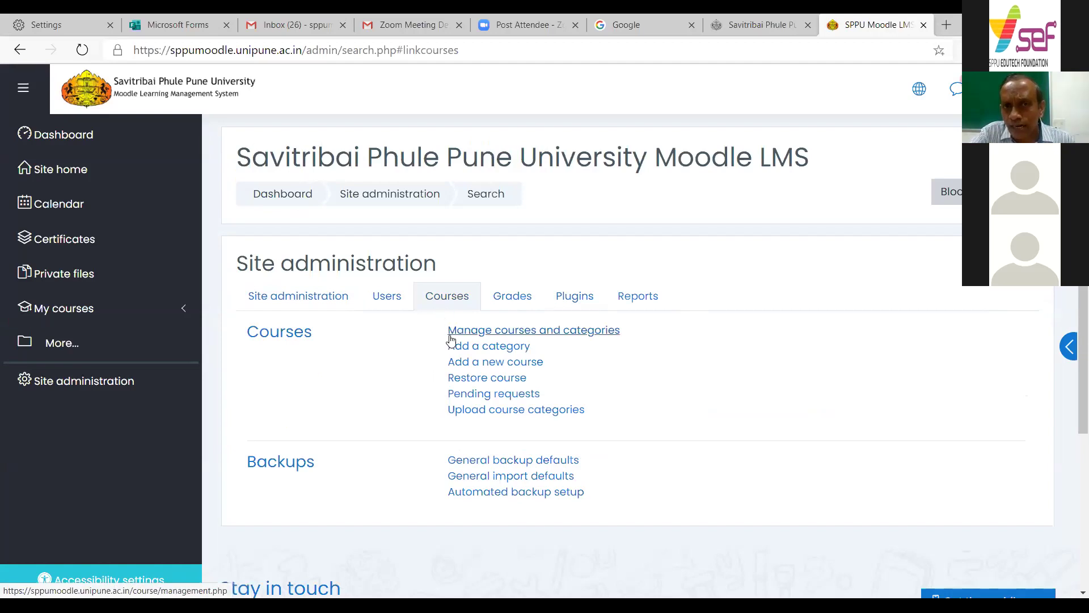
left_click(465, 363)
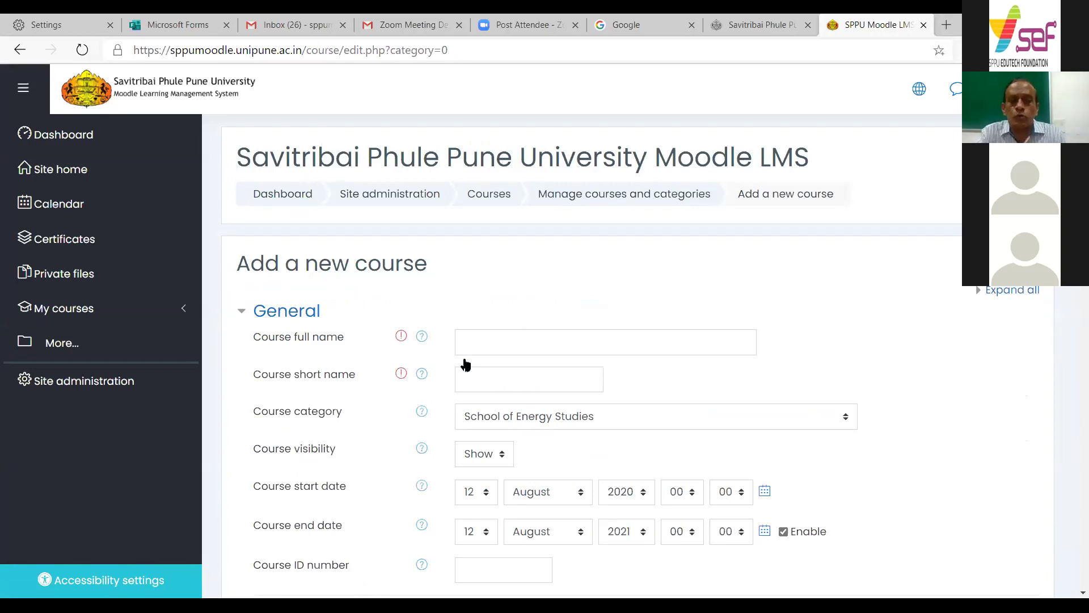
Enter 'Unlocking SPPU Moodle in Unlock 4.0' as the course full name, correcting typos
key("ctrl+minus")
key("ctrl+minus")
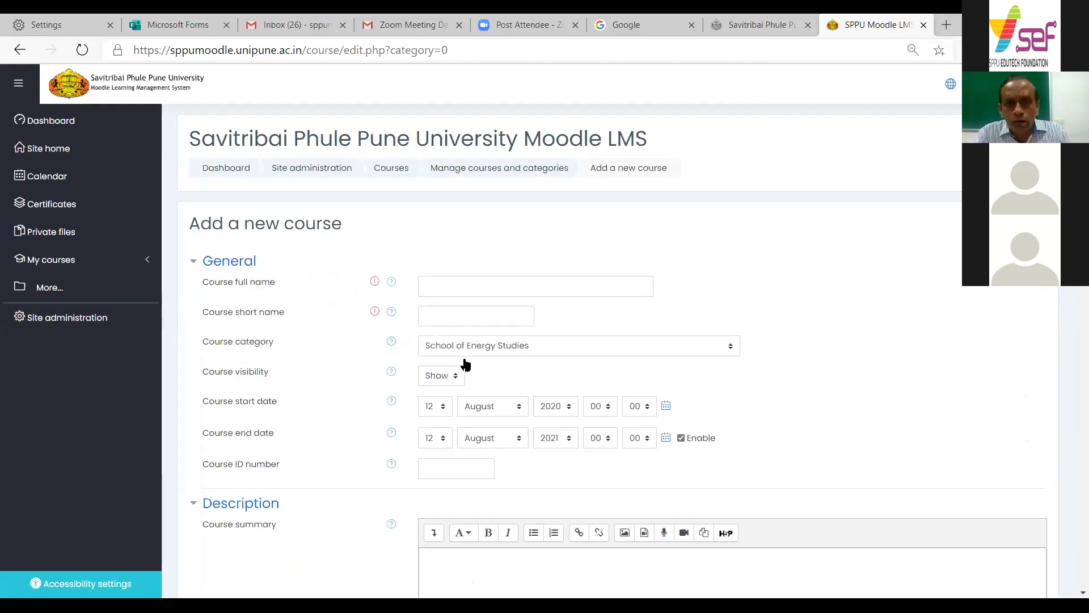
key("ctrl+plus")
key("ctrl+plus")
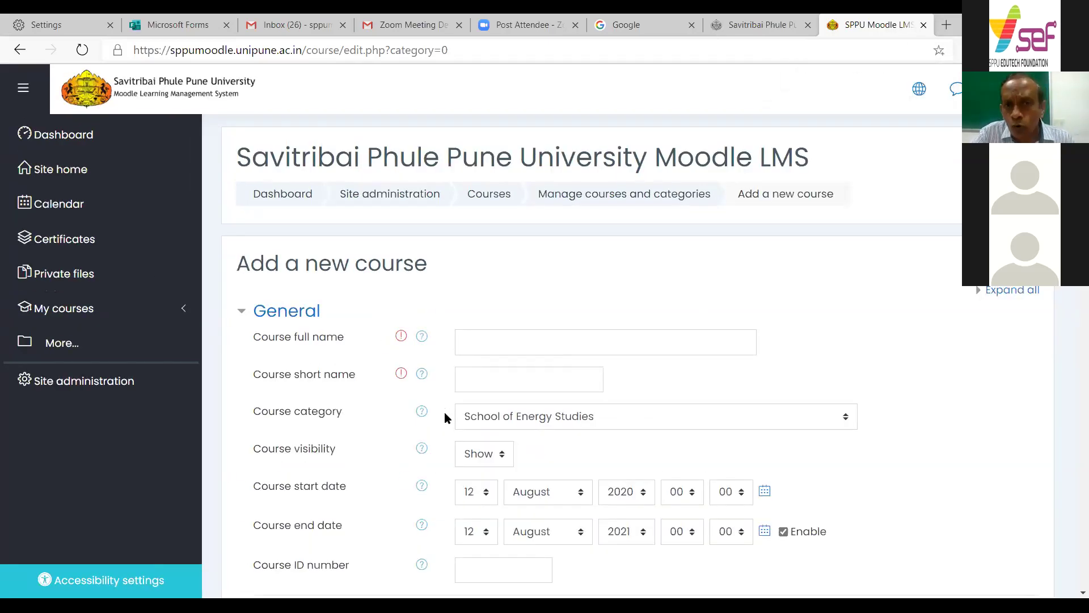
left_click(507, 339)
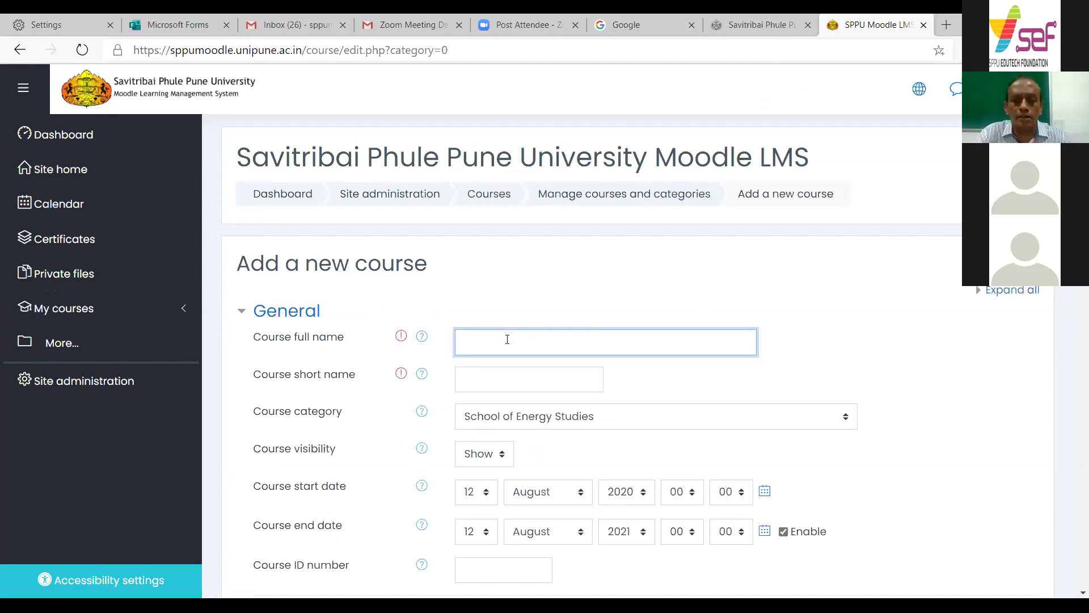
type("U")
type("nlo")
type("king")
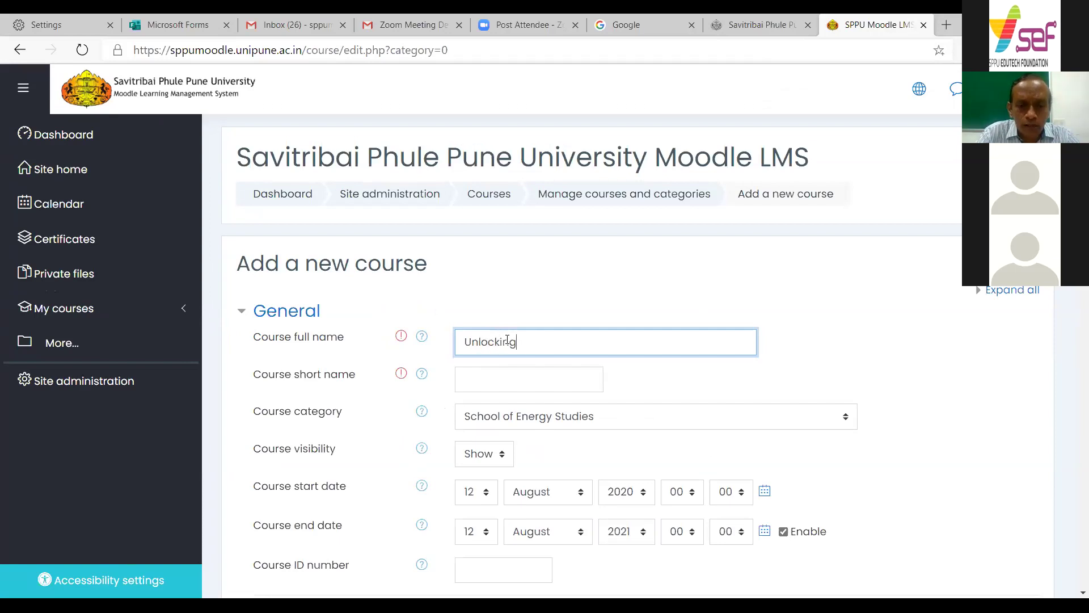
type(" SPPU Moodl")
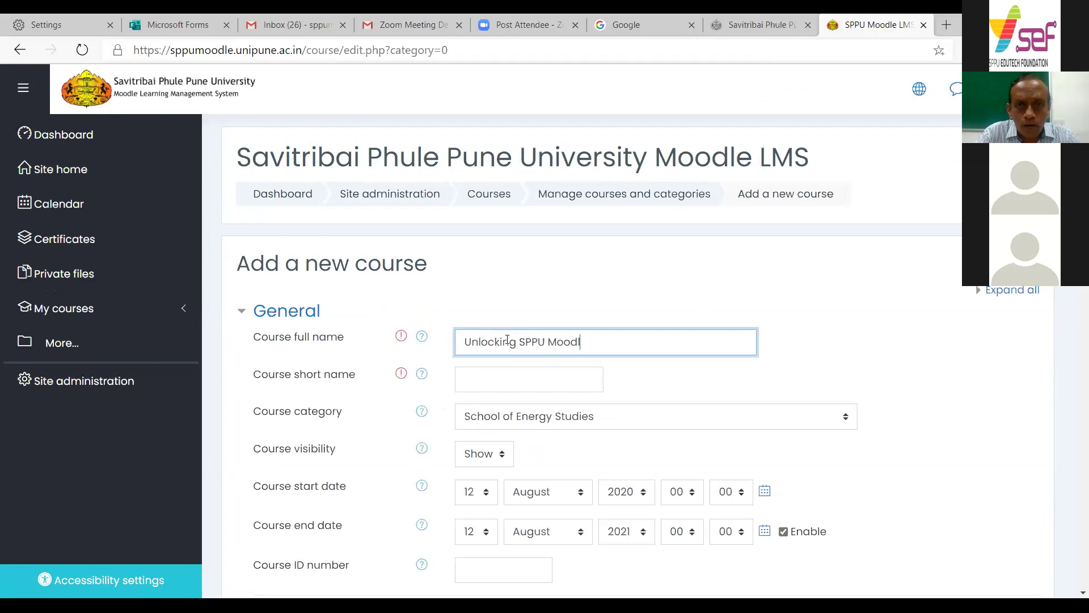
type("e in Un")
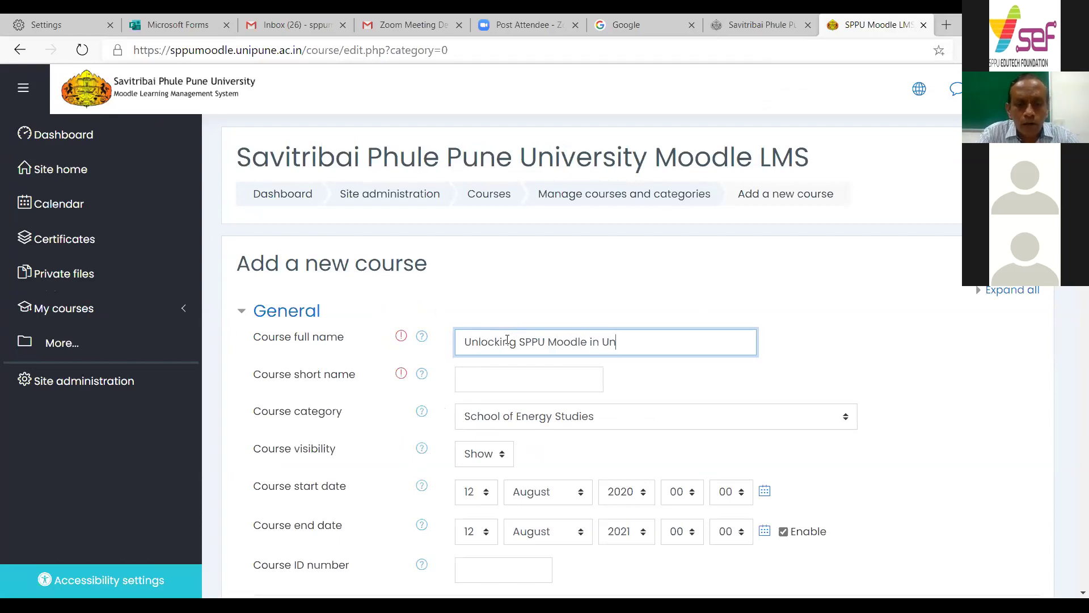
type("lock .0")
key("Left")
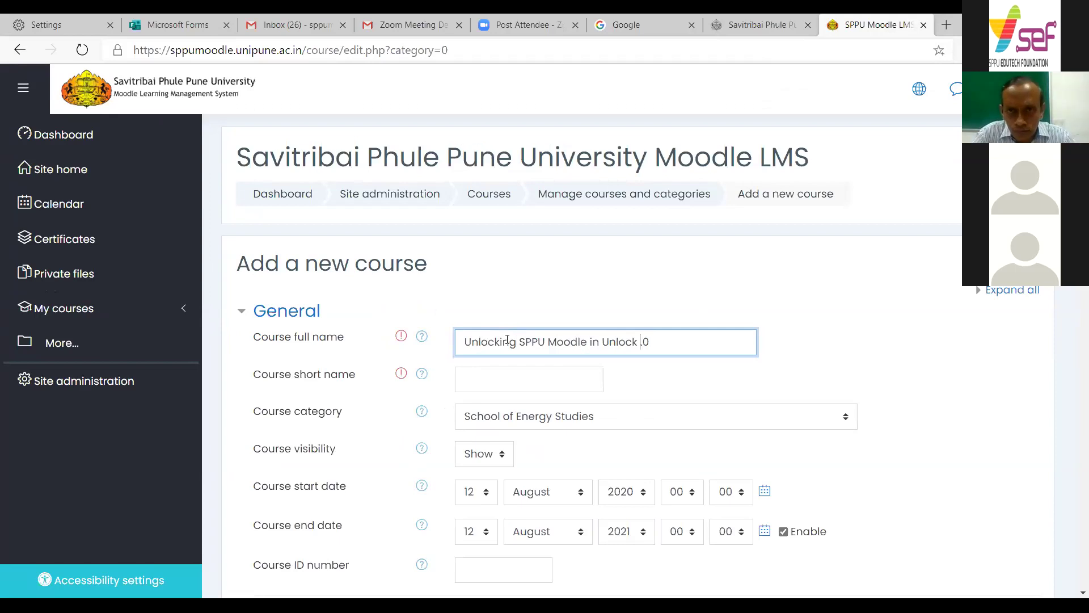
type("4")
key("BackSpace")
key("BackSpace")
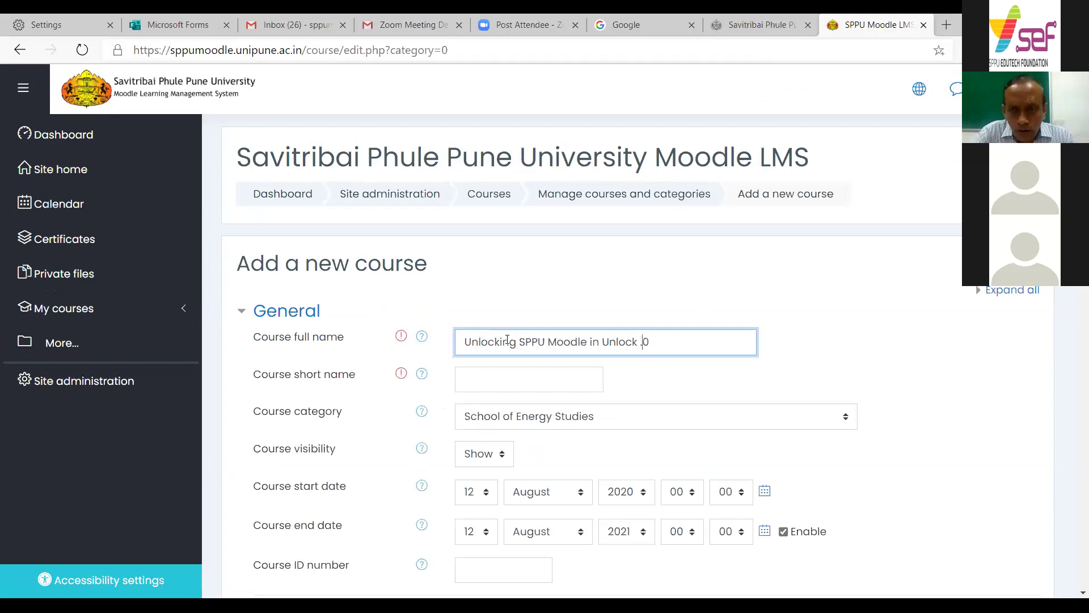
type("4.")
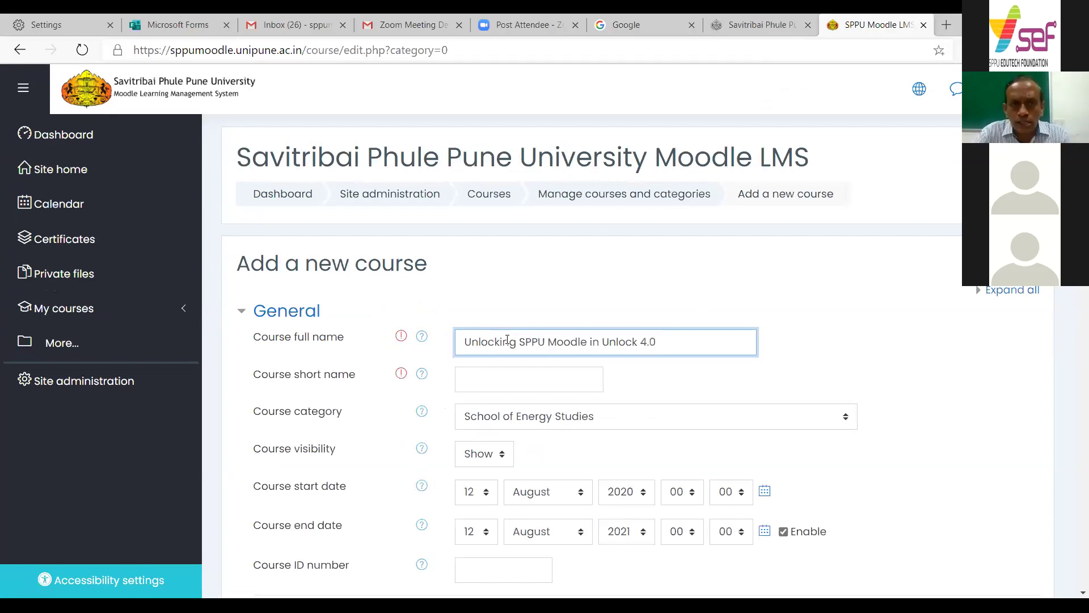
Enter 'unlock' as the course short name
left_click(473, 385)
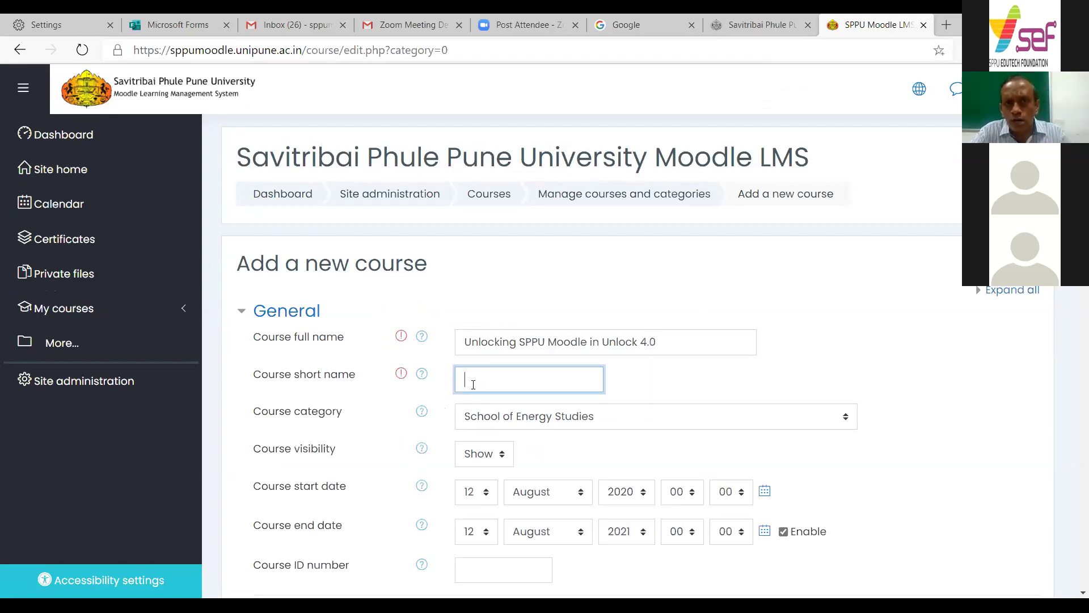
type("unlock")
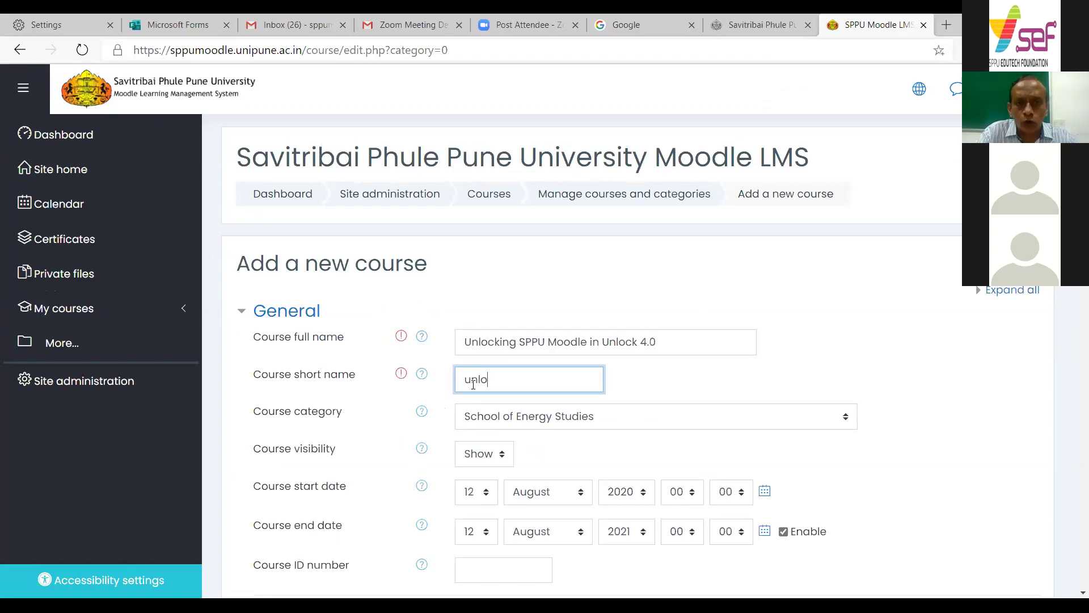
Browse the course categories, briefly pick Miscellaneous, and disable the course end date
left_click(525, 423)
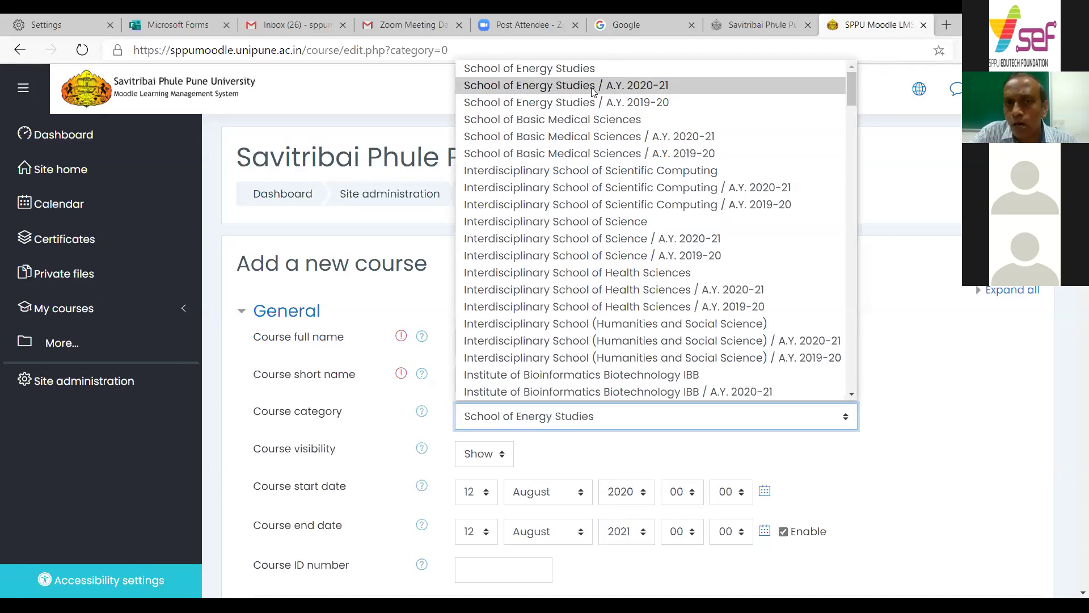
left_click_drag(852, 91, 878, 335)
left_click_drag(872, 452, 863, 477)
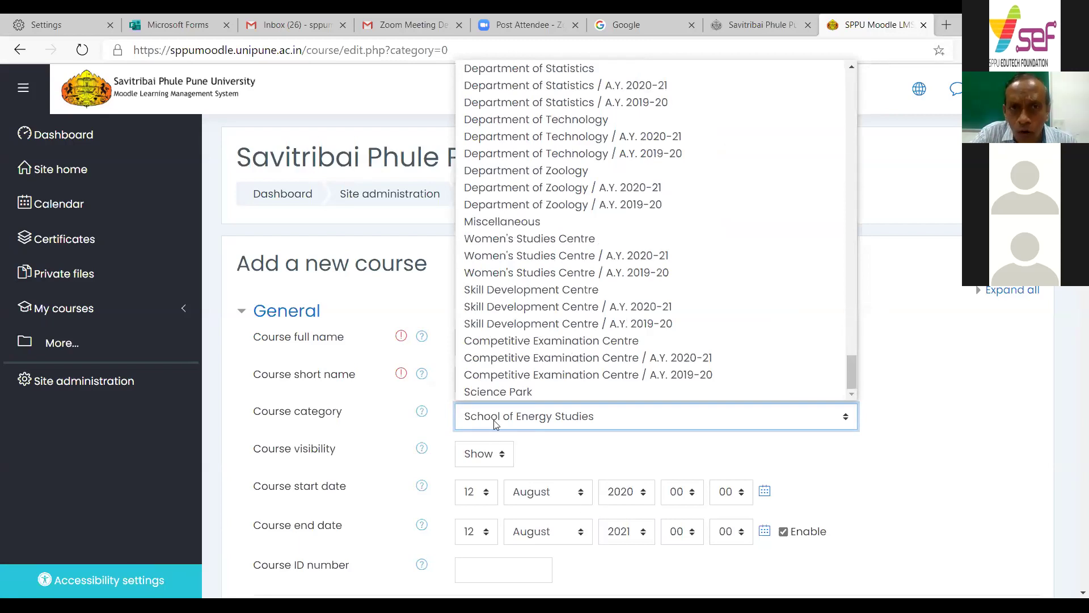
left_click(522, 223)
left_click(519, 220)
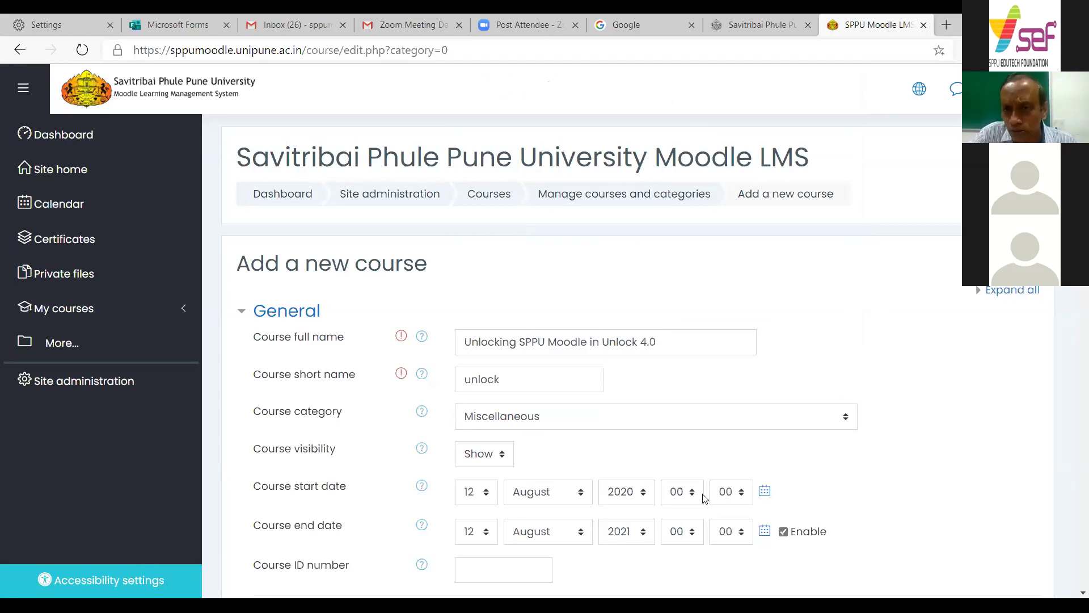
left_click(782, 532)
Set the course category to Department of Computer Science / A.Y. 2020-21 and move to the summary field
left_click(671, 416)
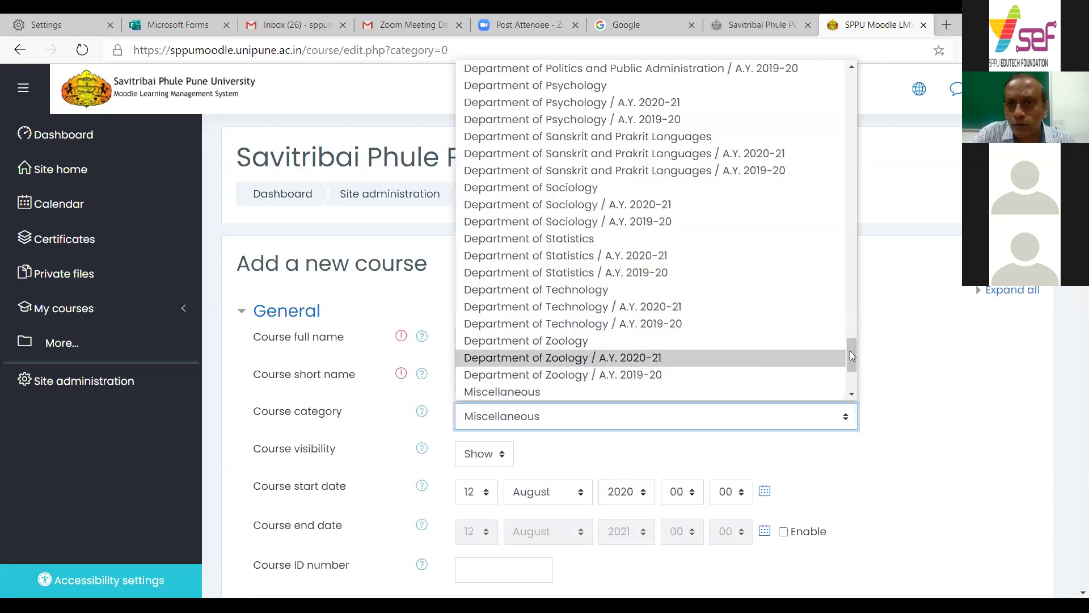
left_click_drag(855, 355, 861, 200)
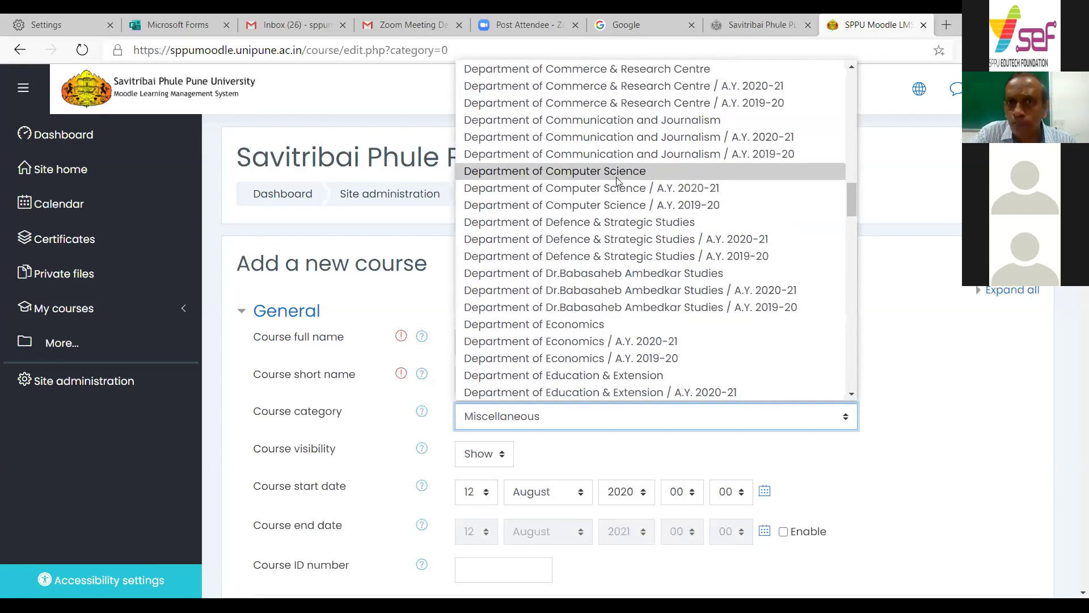
left_click(687, 188)
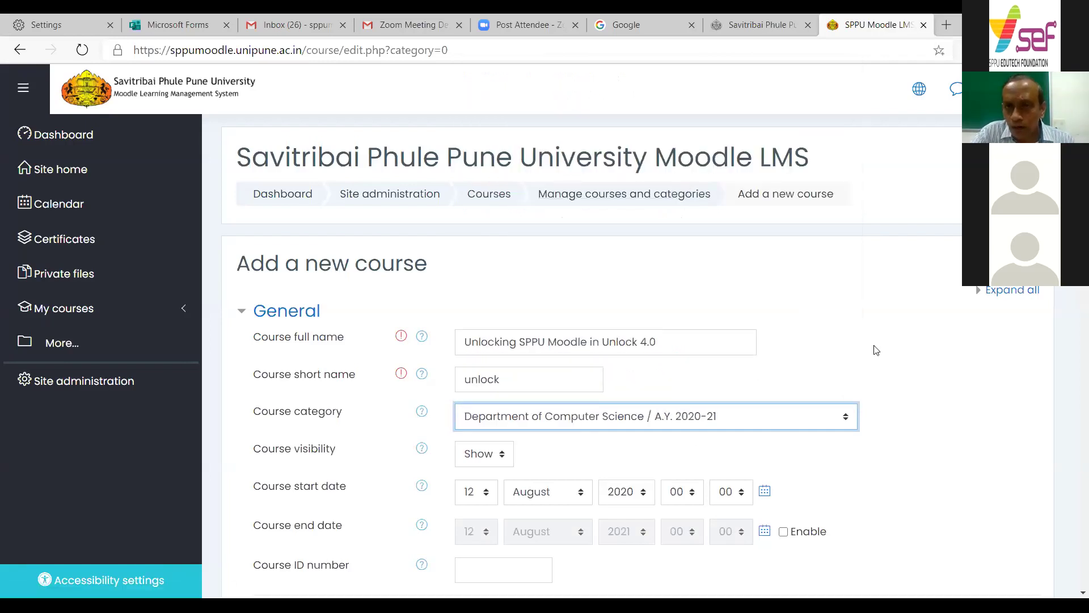
scroll(877, 350, "down", 1)
scroll(466, 312, "down", 2)
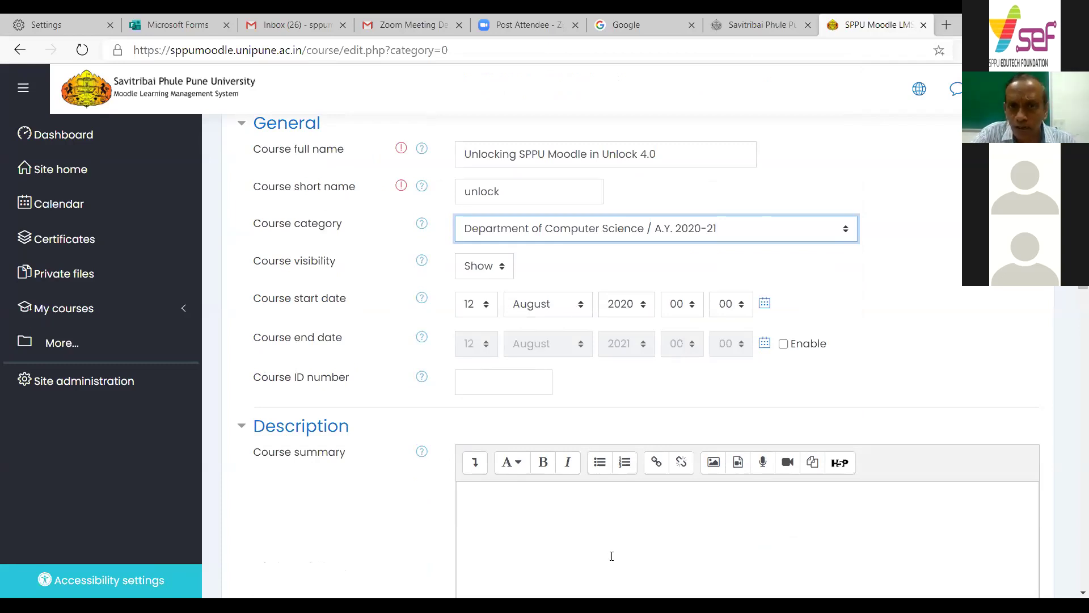
left_click(525, 515)
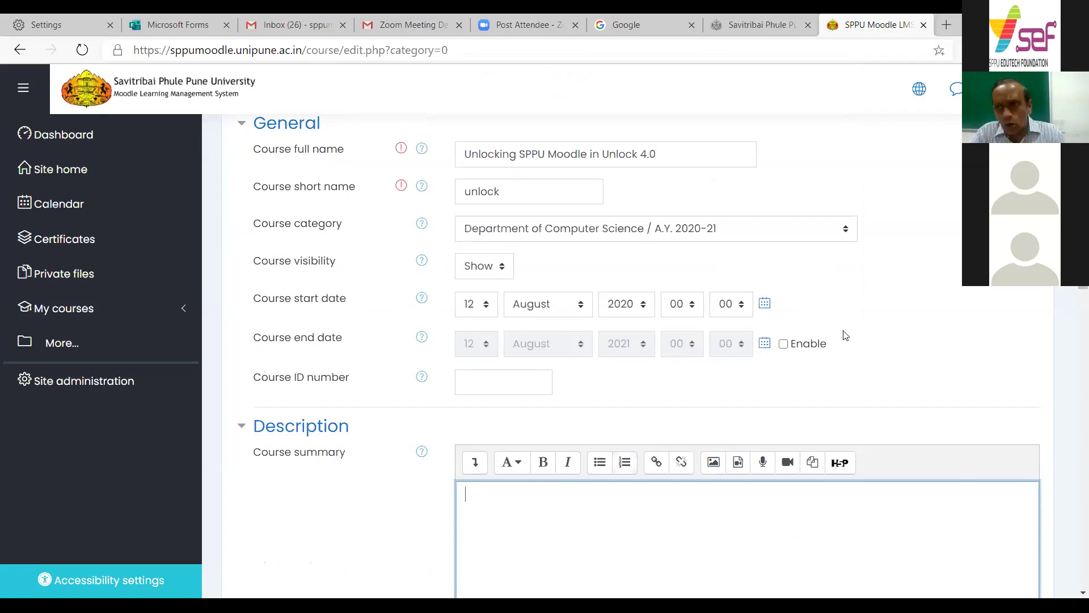
Type 'This course will help you to understand how to use SPPU Moodle System.' as the course summary
scroll(1072, 304, "down", 5)
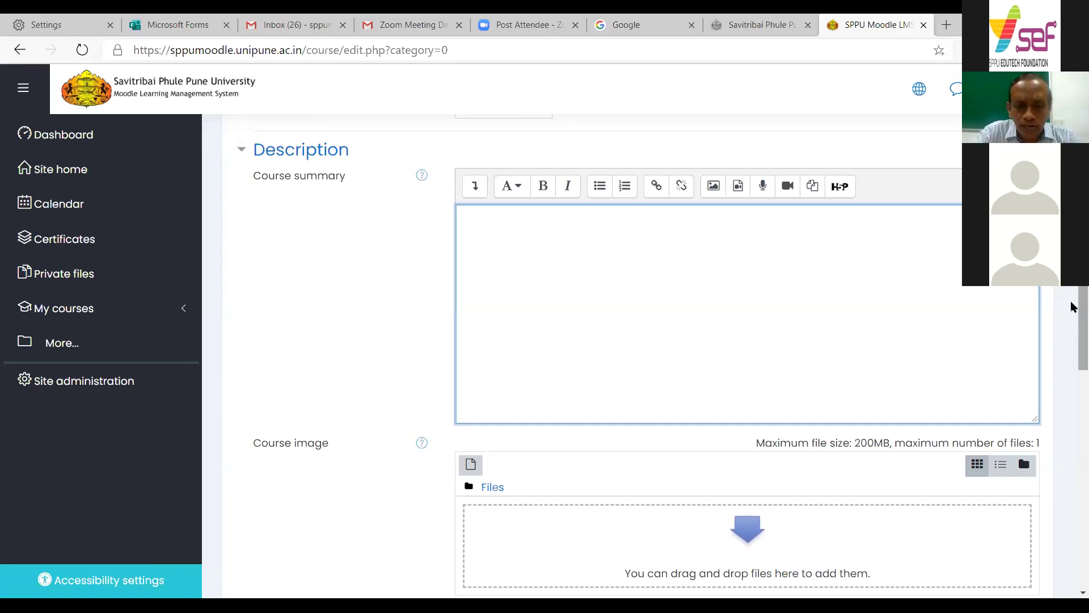
type("Y")
type("ou")
key("BackSpace")
key("BackSpace")
key("BackSpace")
key("BackSpace")
type("This course will help")
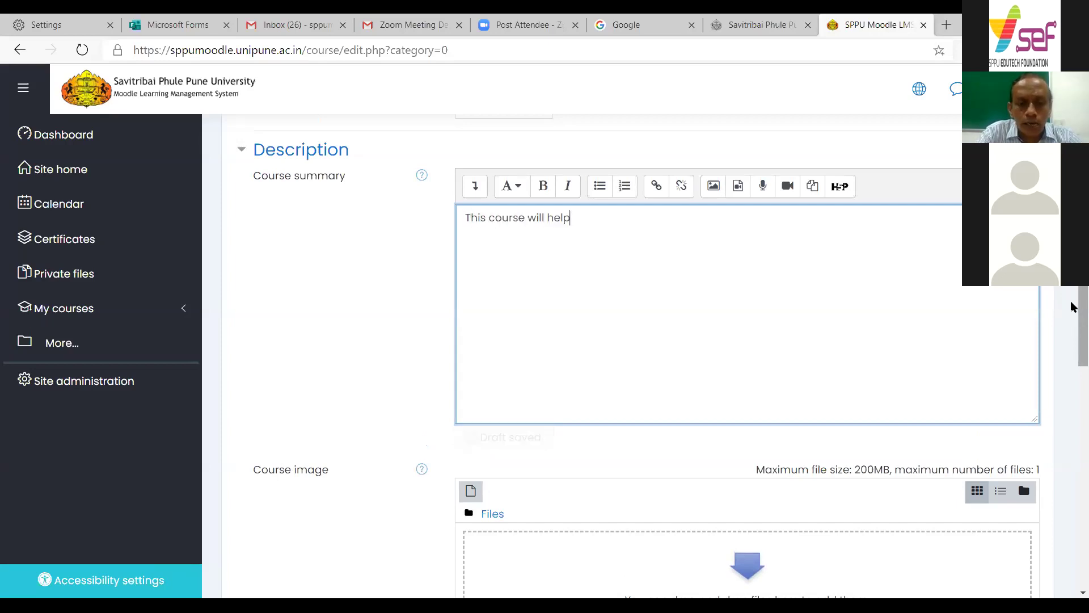
type(" you")
key("BackSpace")
type("u to understand how to use ")
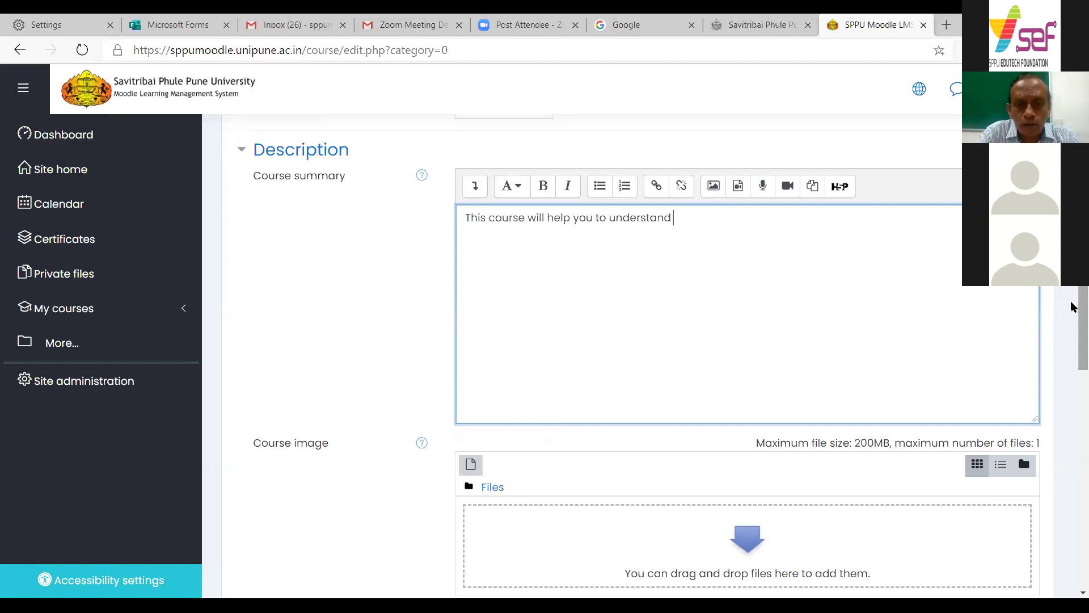
type("s")
key("BackSpace")
type("SPPU Moodle System.")
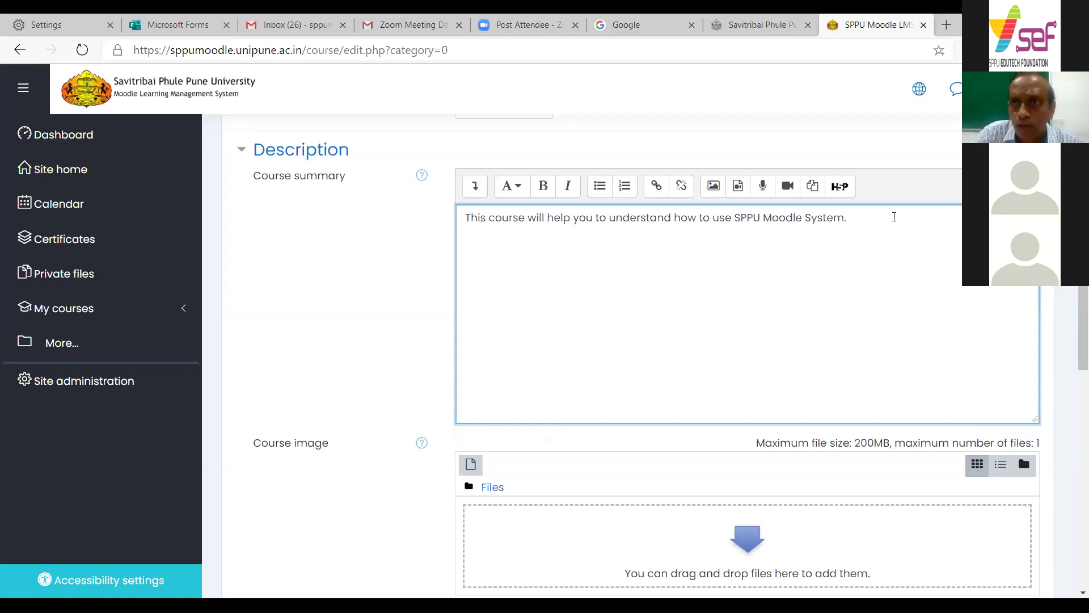
Open google.com in a new browser tab and dismiss the browser-switch prompt
key("ctrl+t")
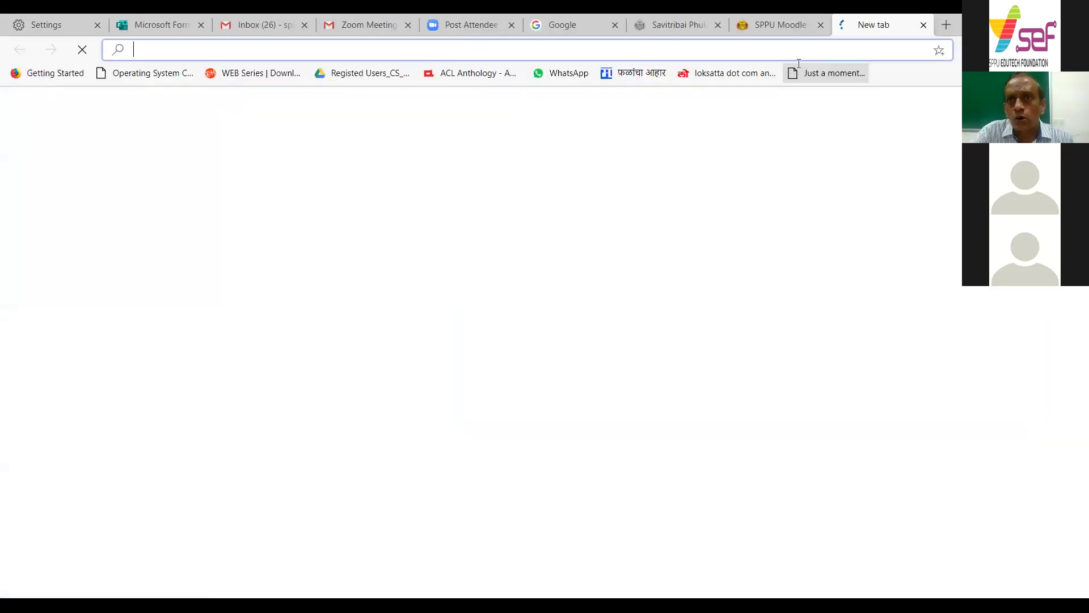
type("google.com")
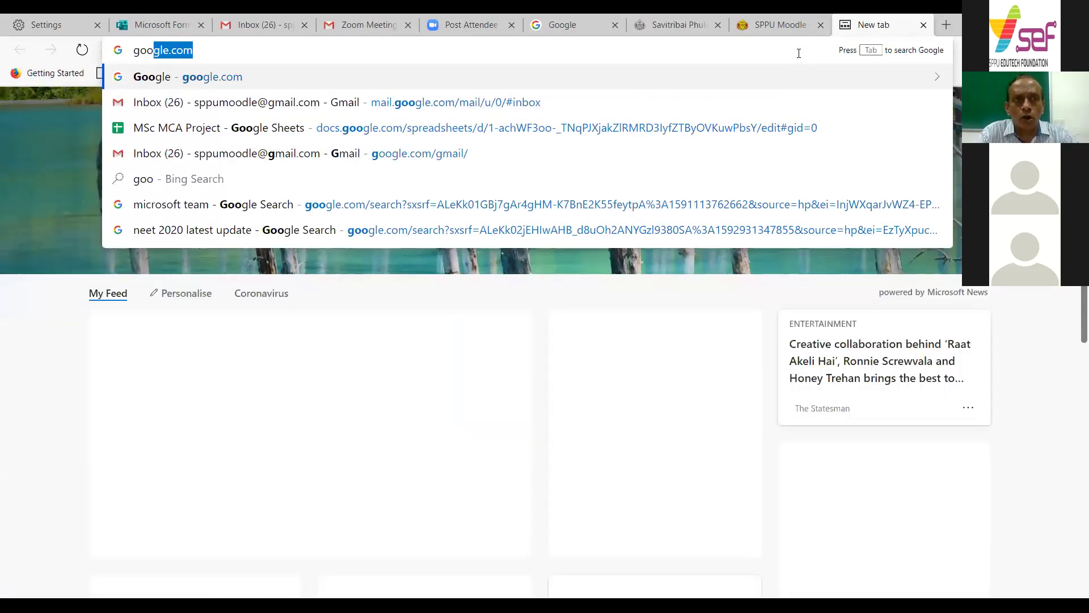
key("Return")
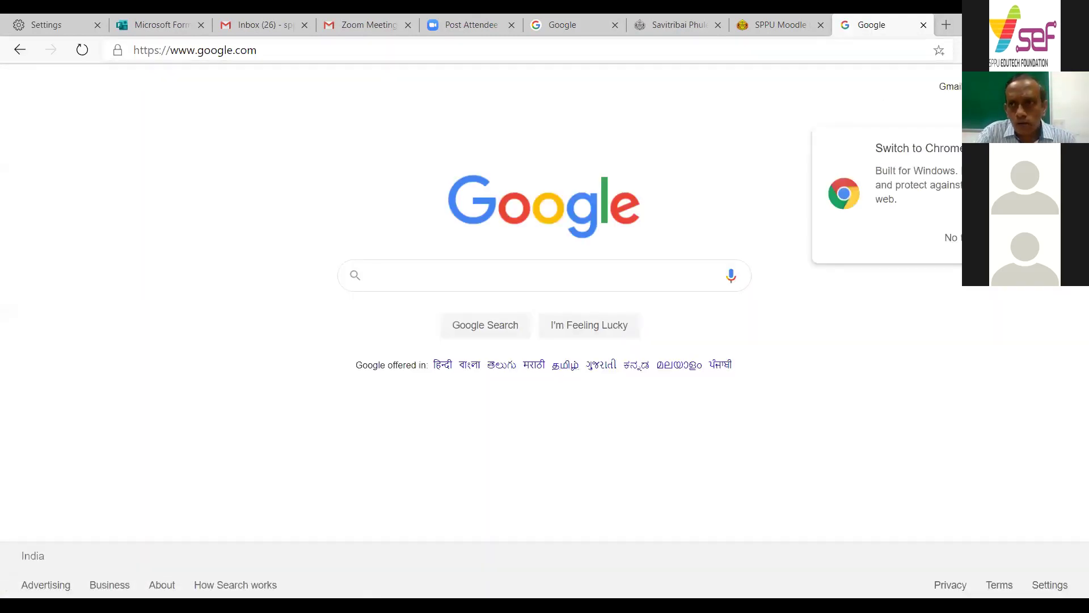
left_click(953, 237)
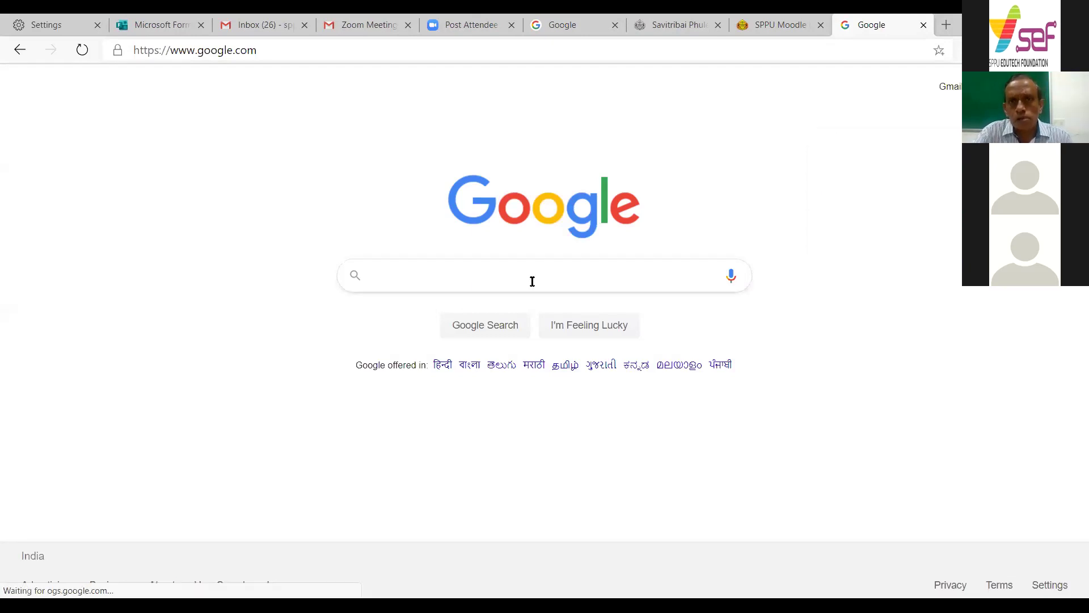
Search Google Images for 'Moodle logo' and open the moodle.org Brand and Trademark source page
left_click(526, 283)
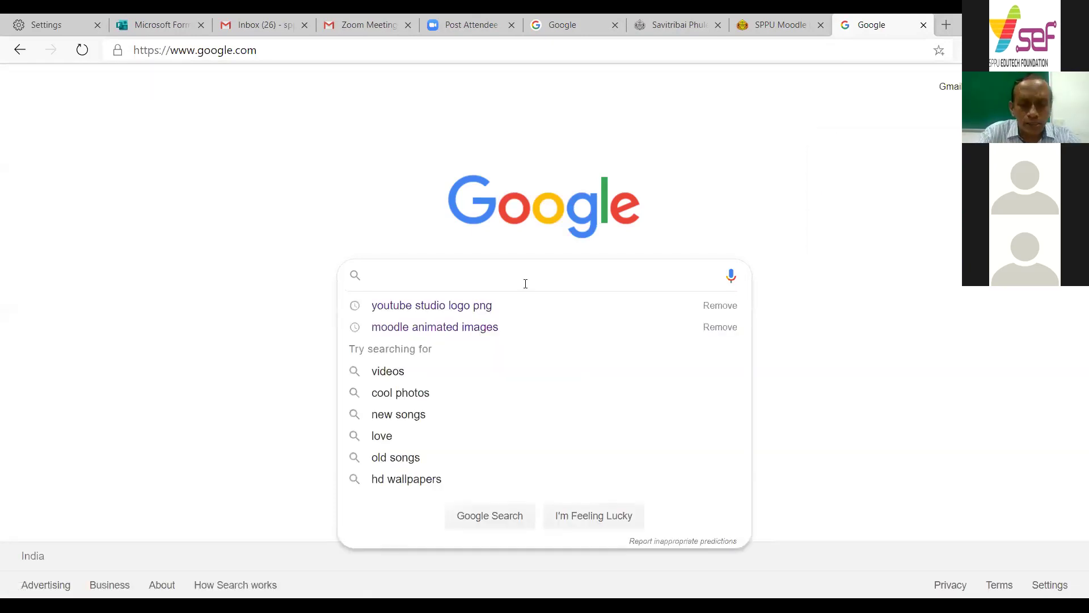
type("Moodle")
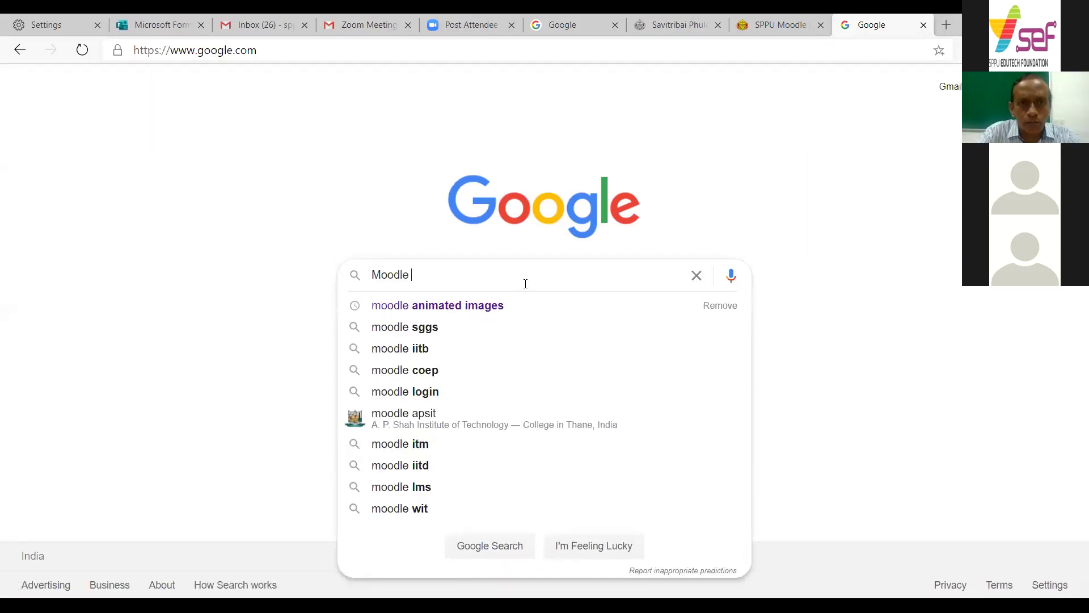
type(" logo")
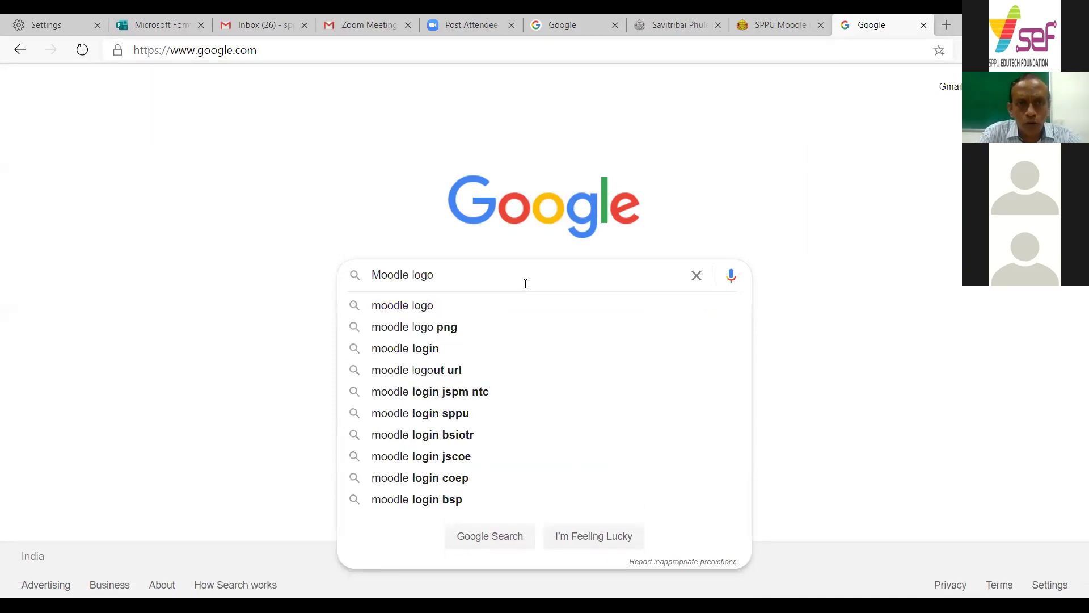
key("Return")
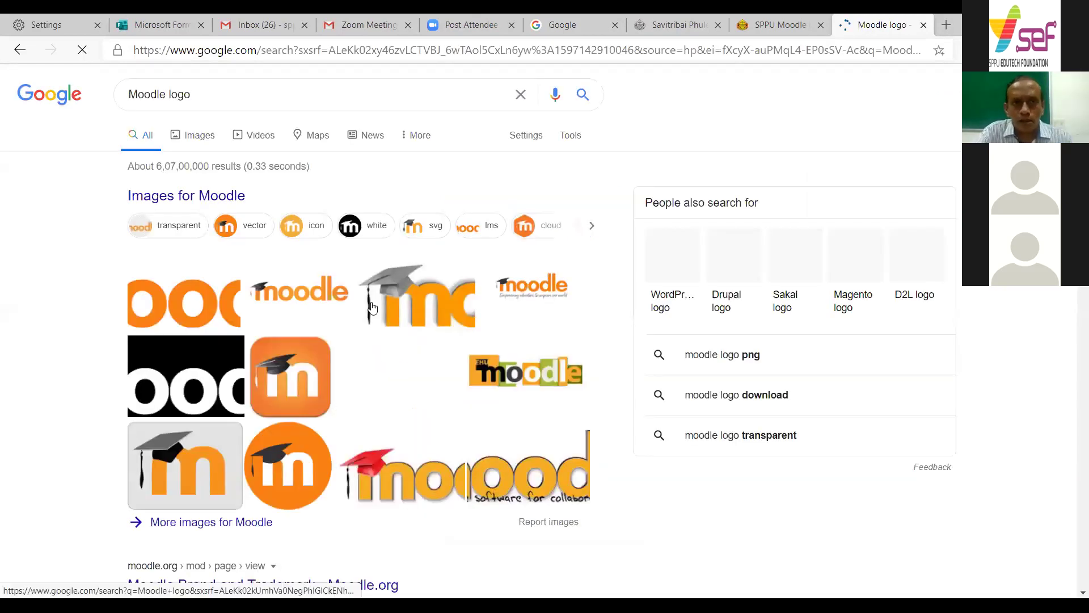
left_click(205, 137)
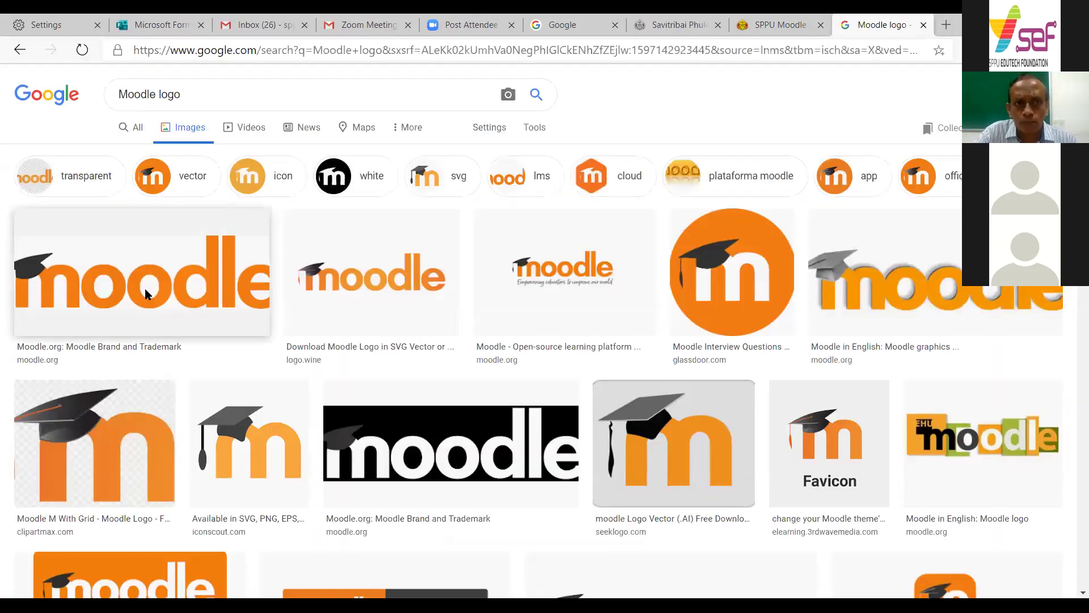
left_click(144, 289)
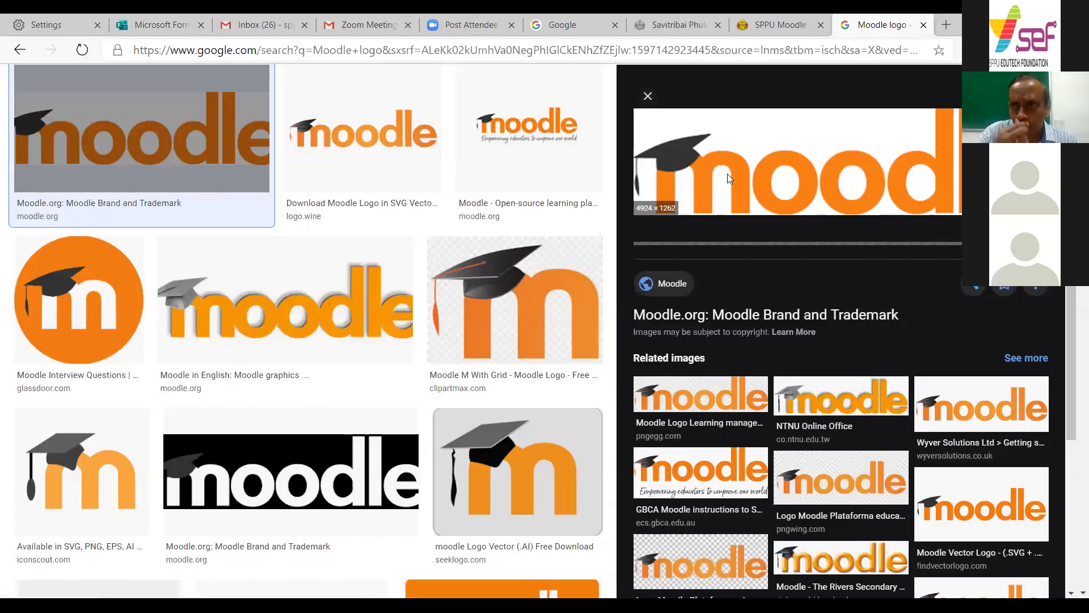
left_click(727, 174)
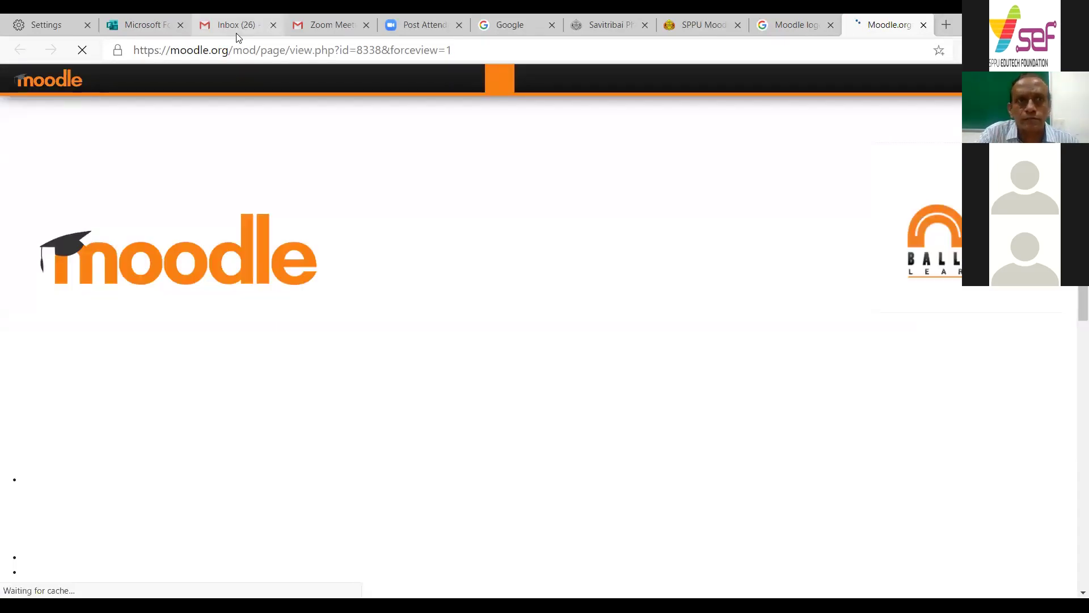
Save the full-size orange Moodle logo to the Desktop as a PNG file
right_click(172, 238)
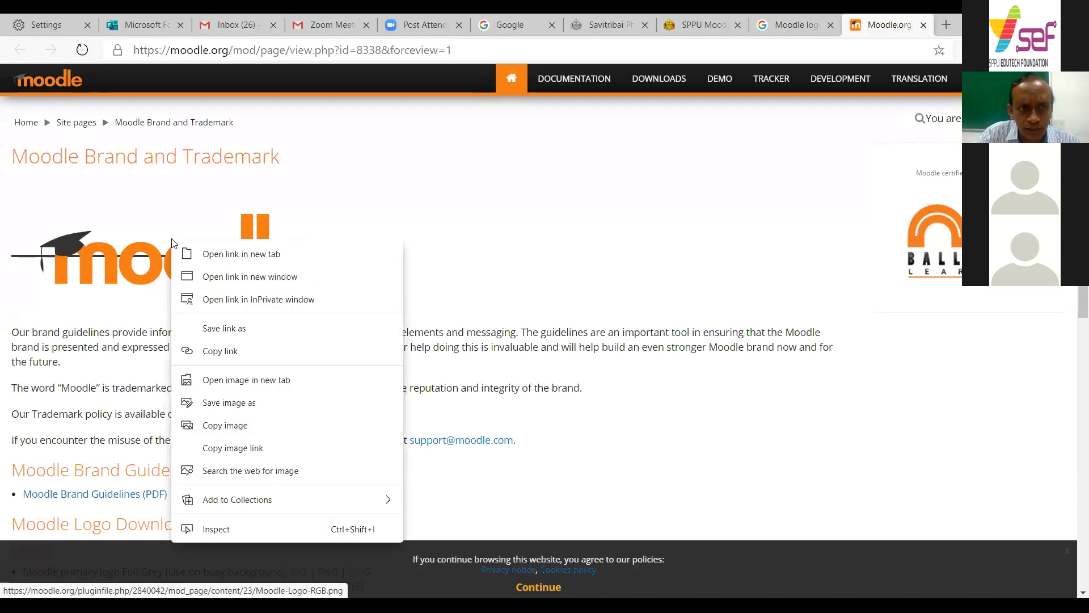
left_click(228, 380)
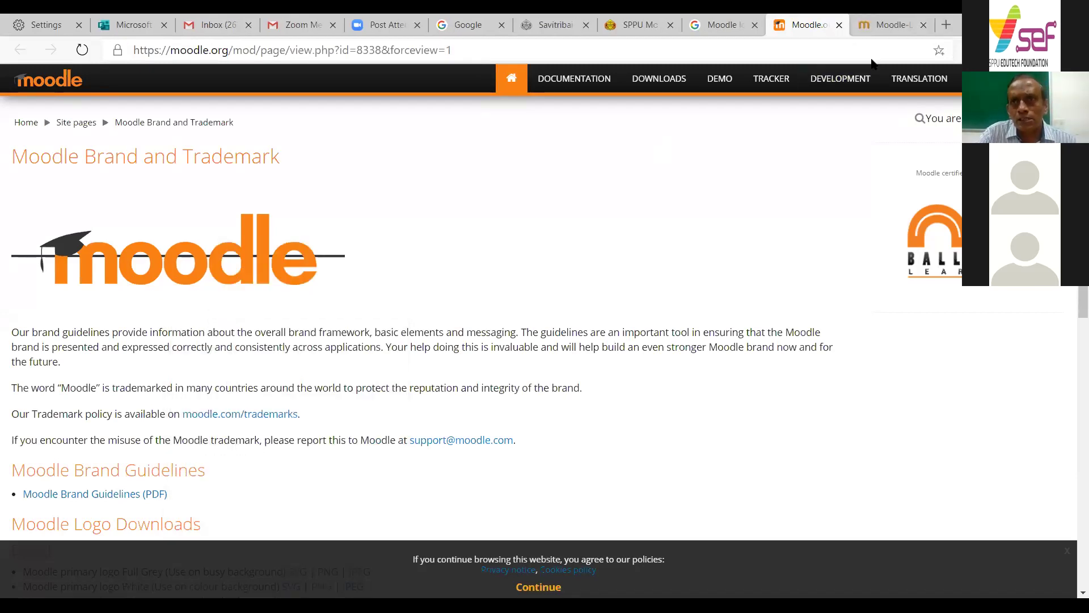
left_click(876, 25)
right_click(407, 274)
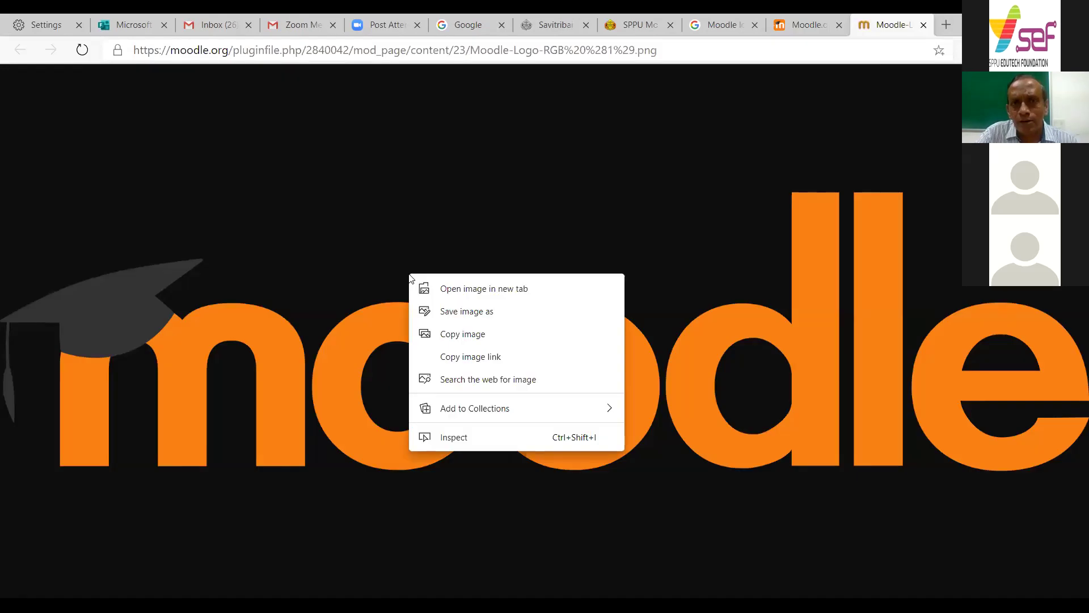
left_click(445, 313)
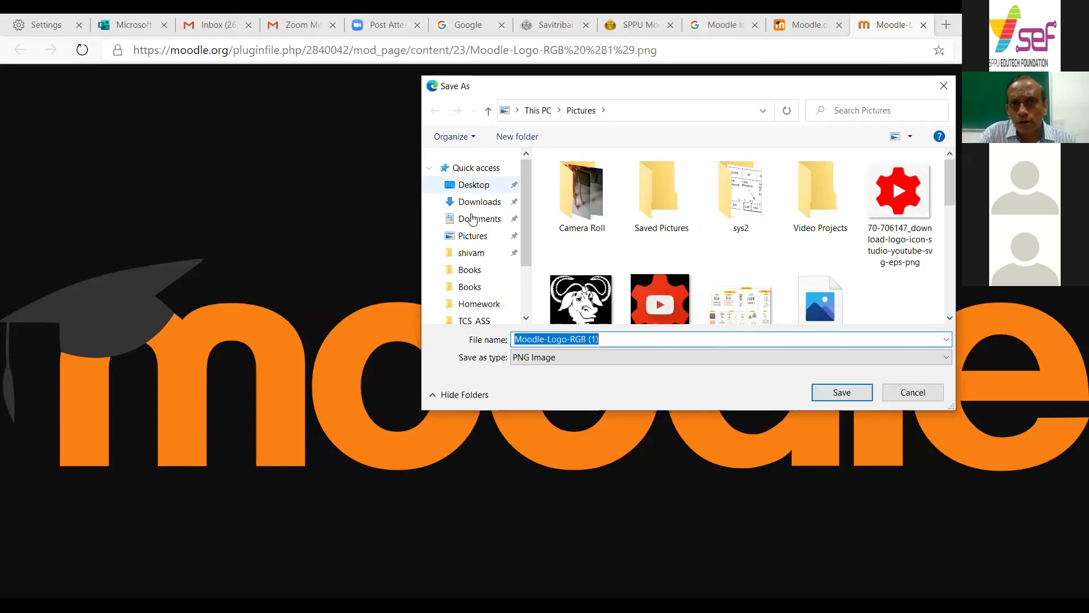
left_click(482, 188)
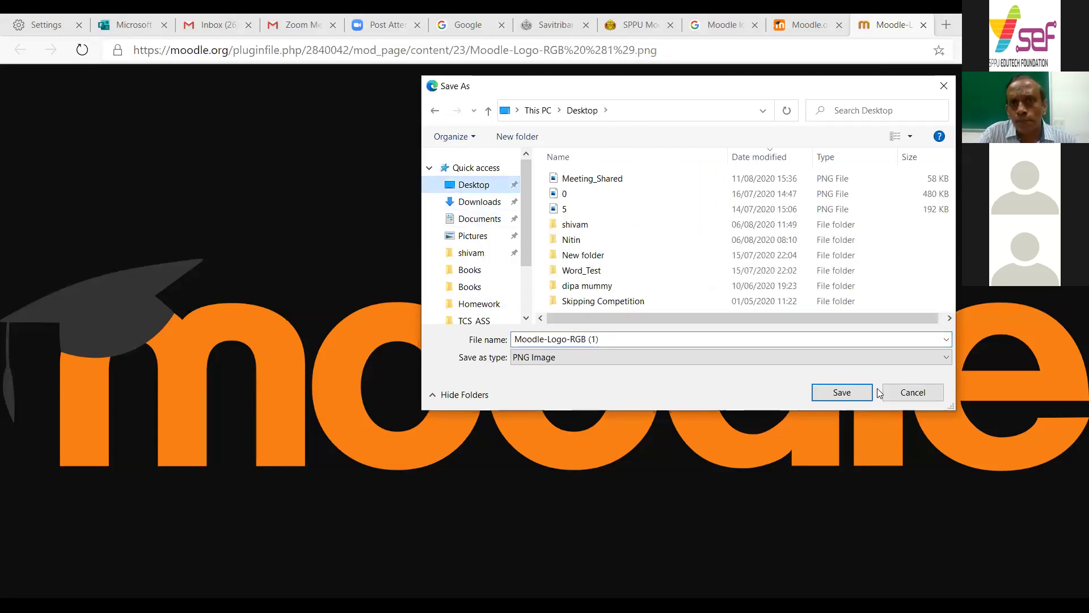
left_click(844, 394)
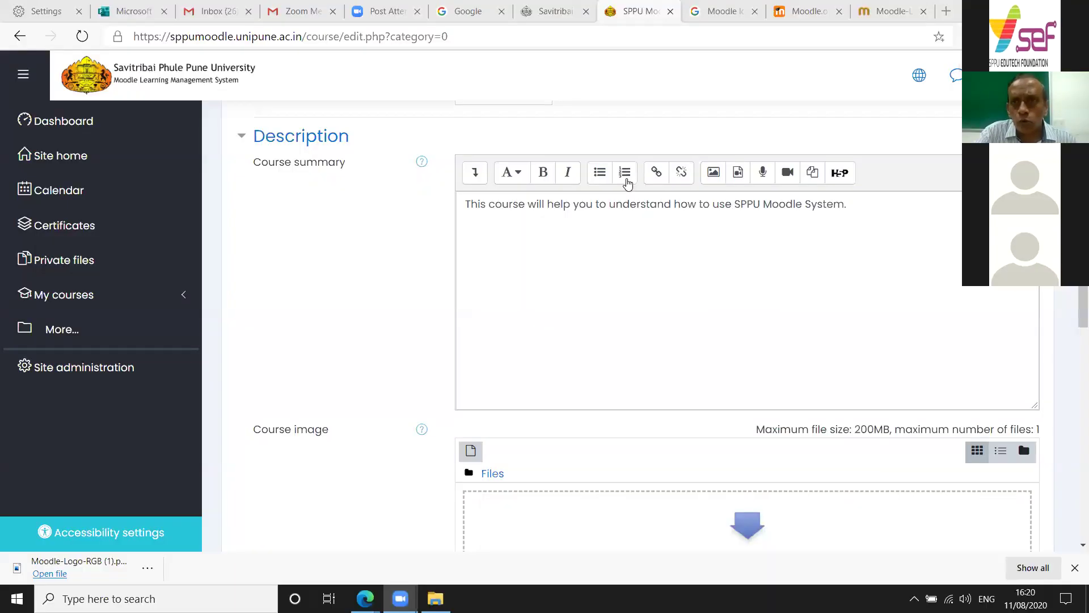
Add two empty lines below the course summary sentence
left_click(870, 195)
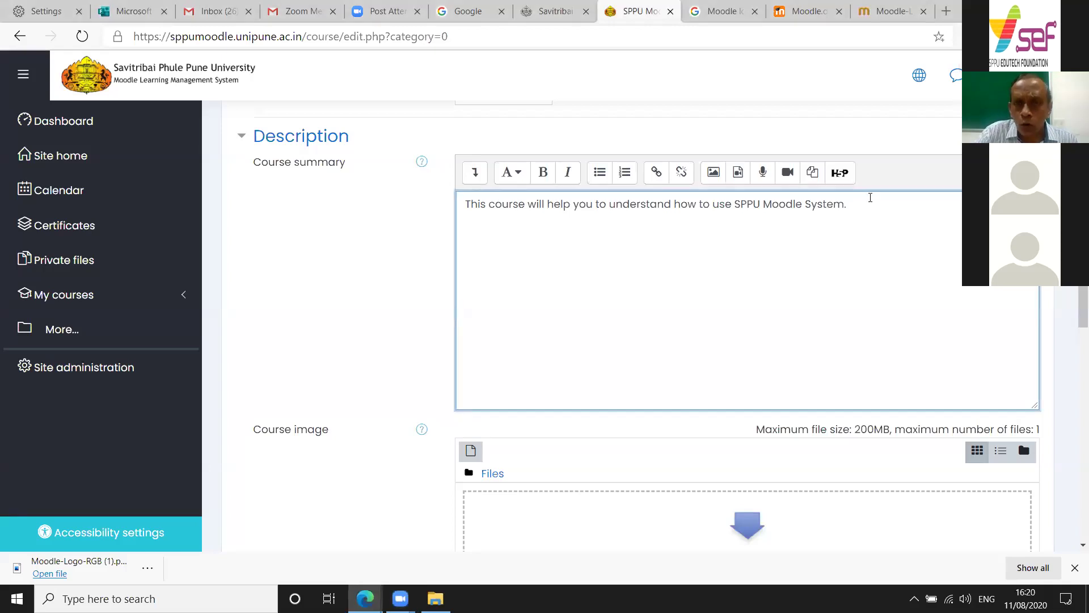
key("Return")
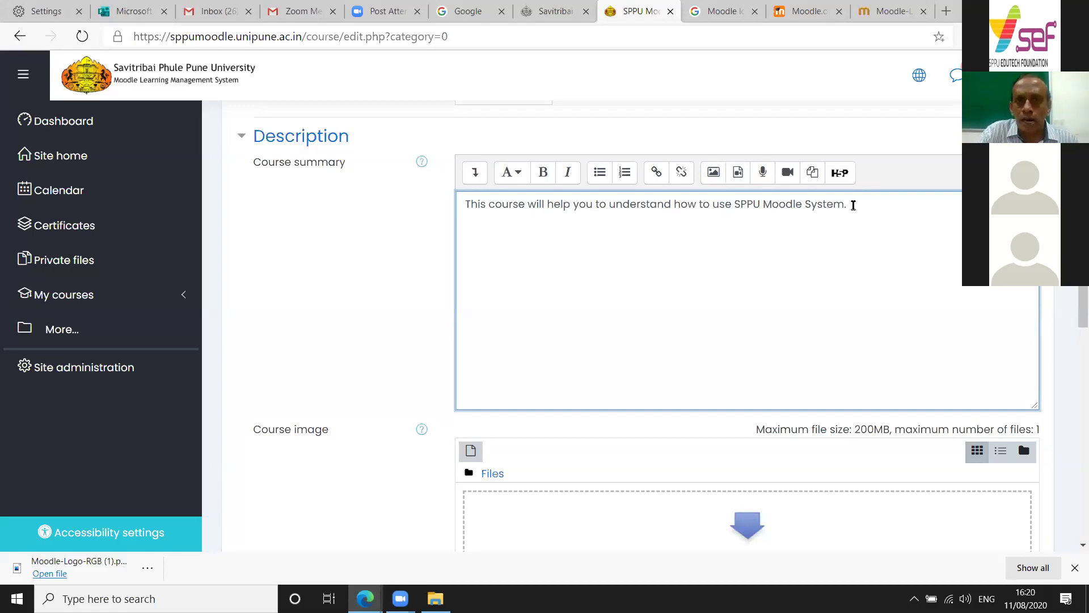
key("Return")
key("Return")
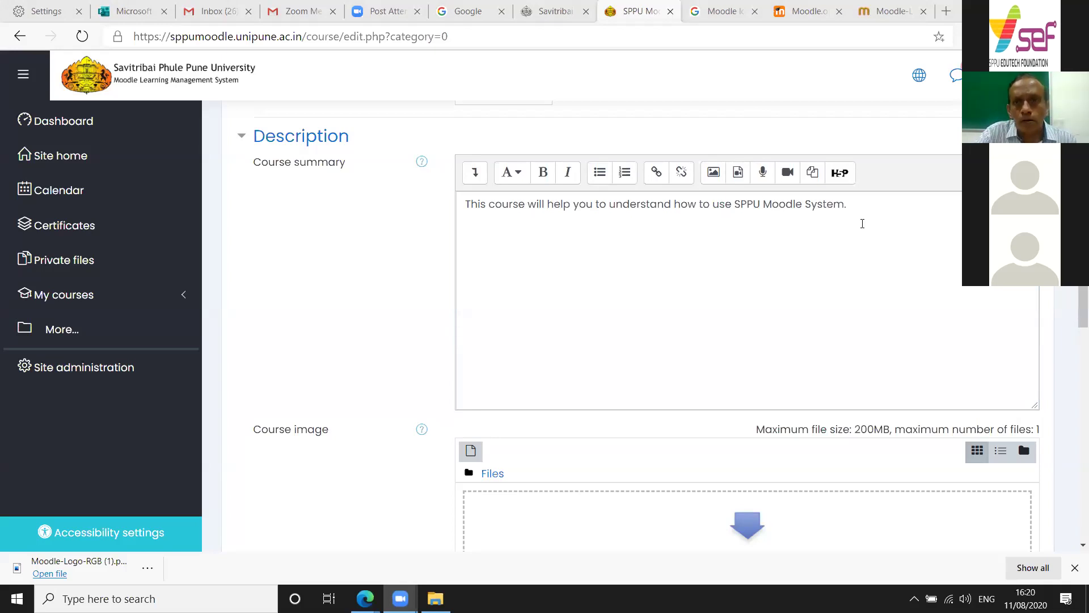
left_click(807, 239)
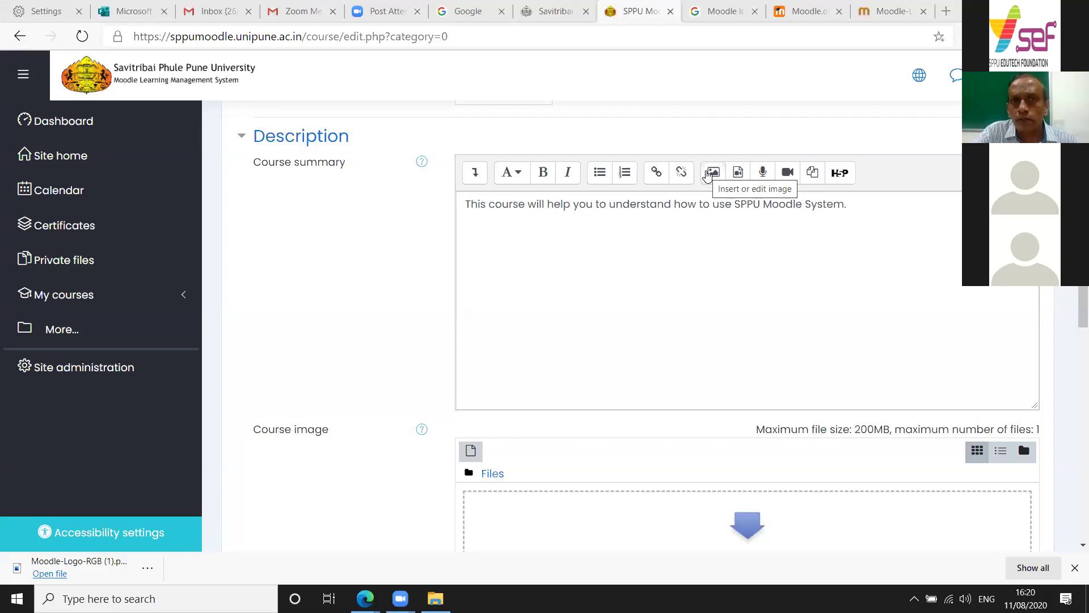
Upload Moodle-Logo-RGB (1).png from the Desktop as the summary image
left_click(708, 176)
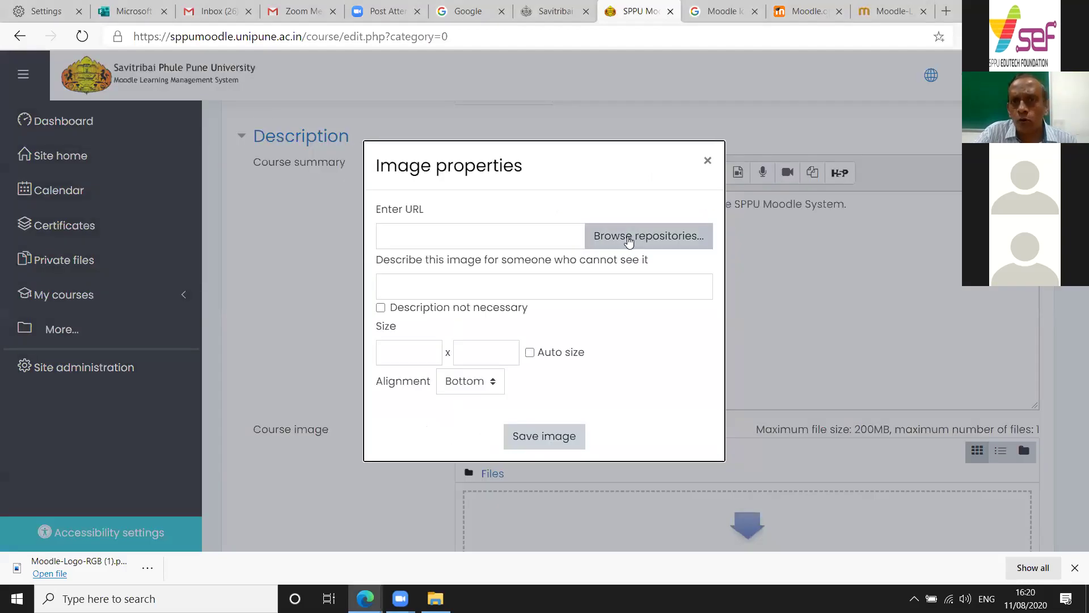
left_click(629, 240)
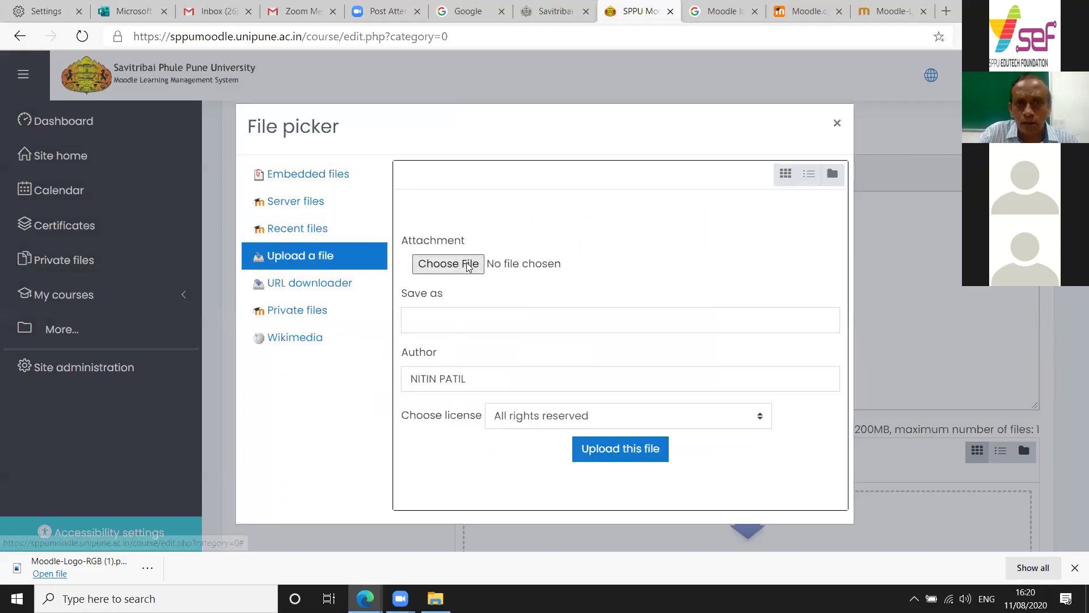
left_click(467, 265)
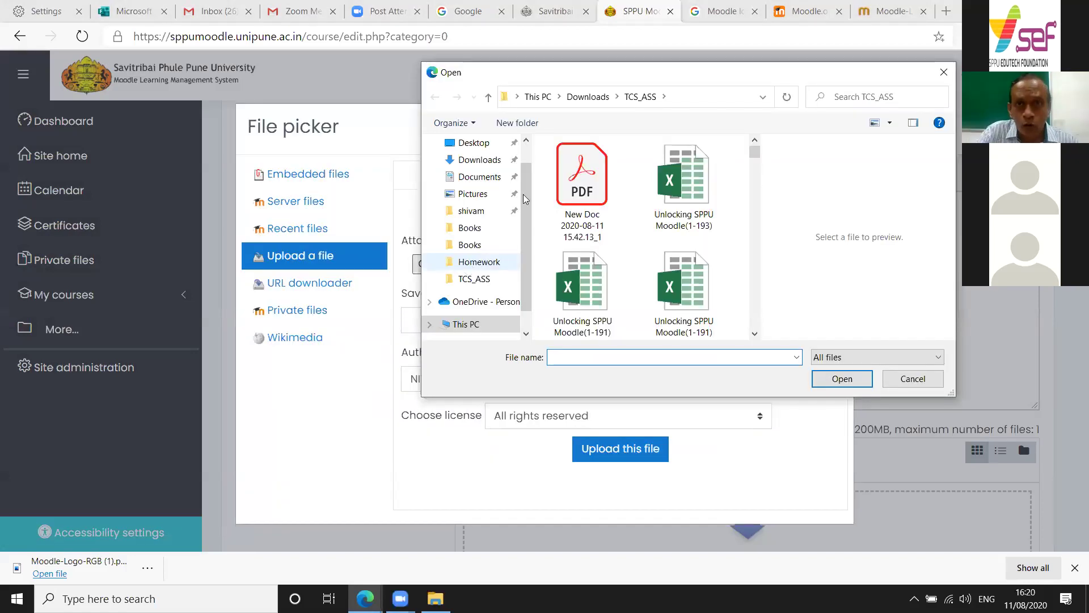
left_click(473, 143)
left_click(624, 165)
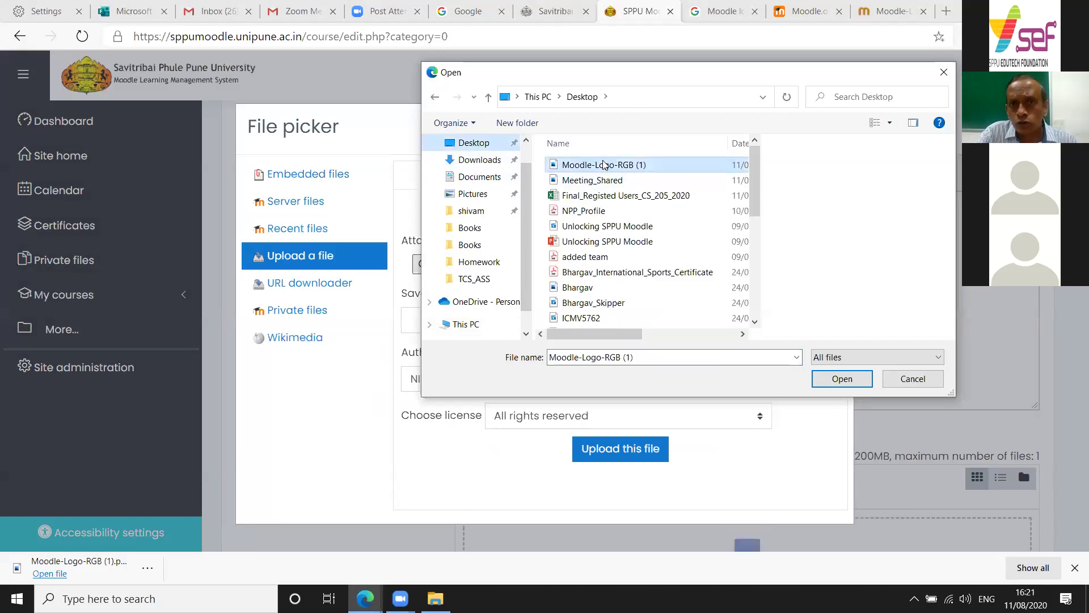
left_click(844, 377)
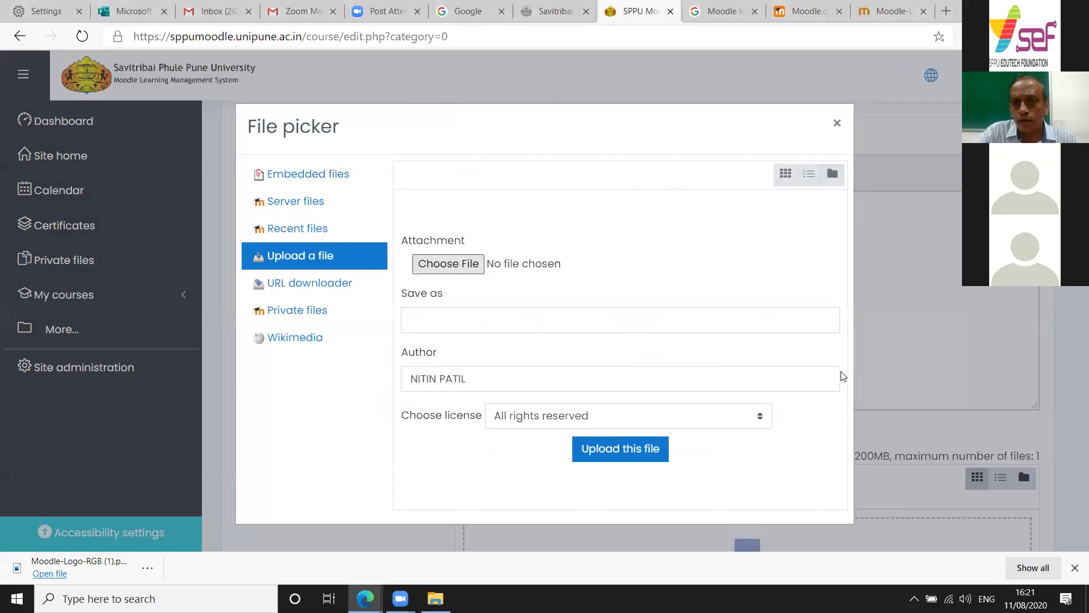
left_click(624, 457)
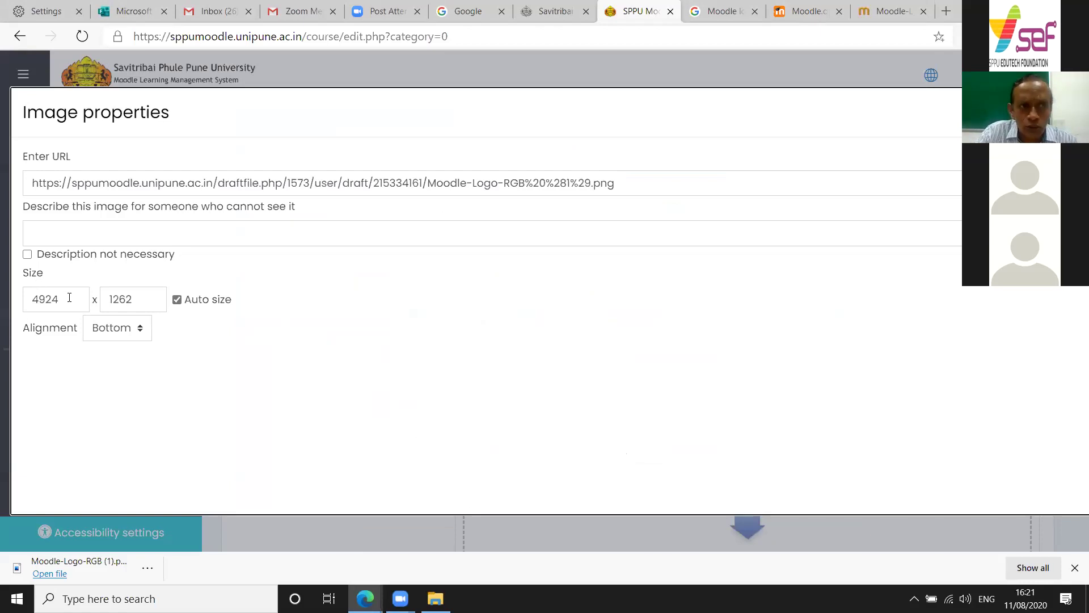
Scale the logo to width 100, mark description not necessary, and insert it into the summary
left_click_drag(68, 299, 1, 290)
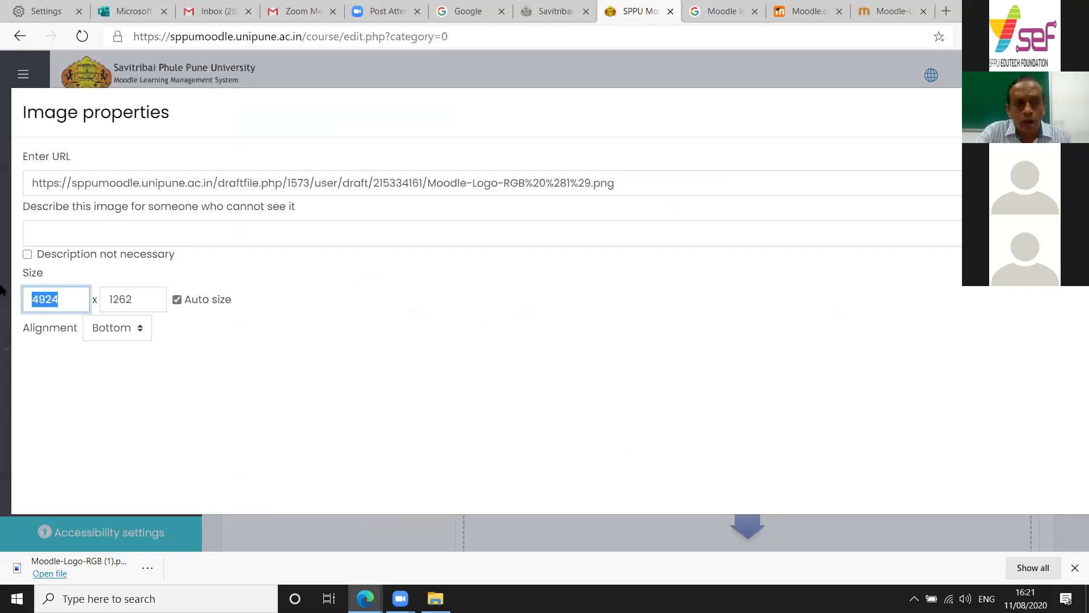
type("100")
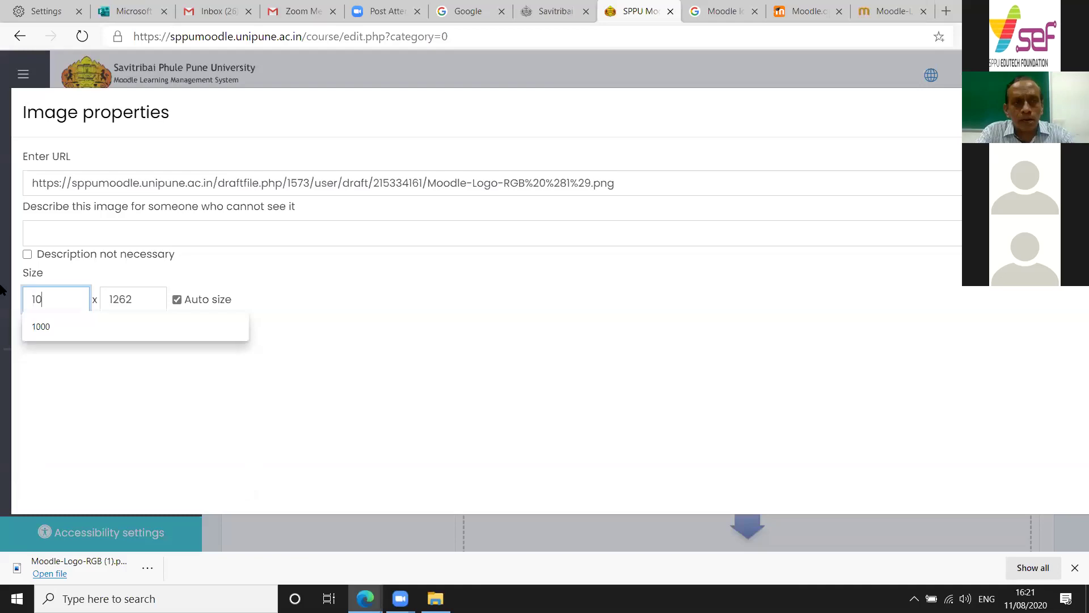
left_click(357, 307)
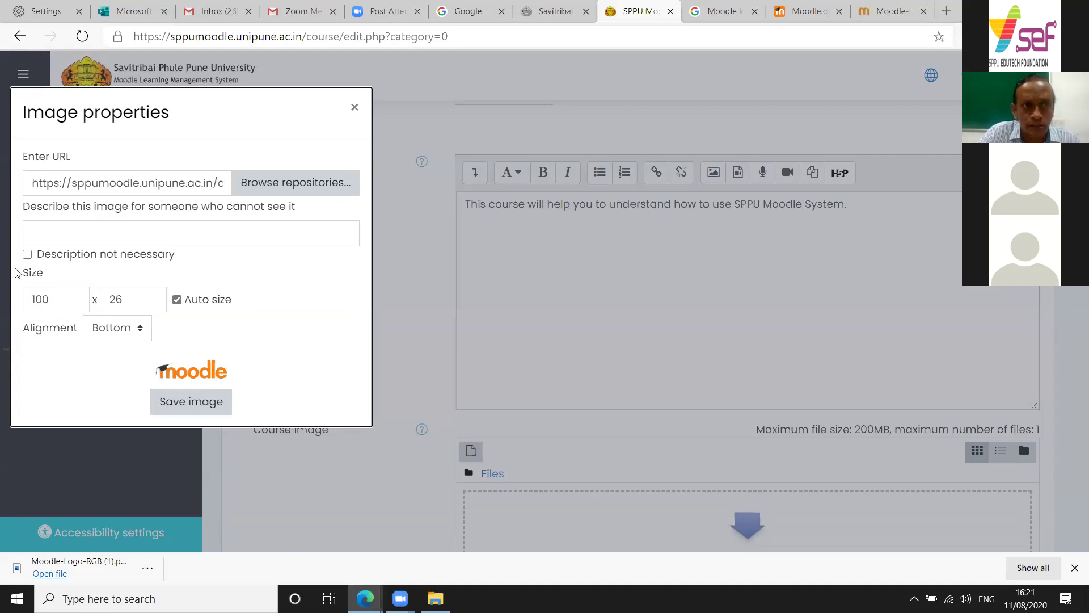
left_click(47, 235)
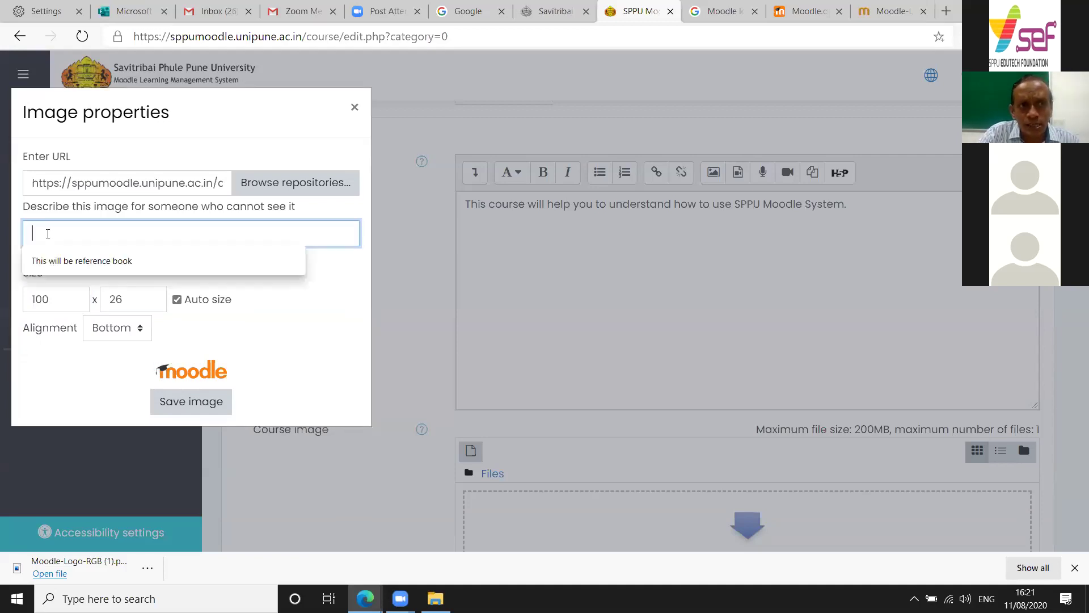
left_click(145, 261)
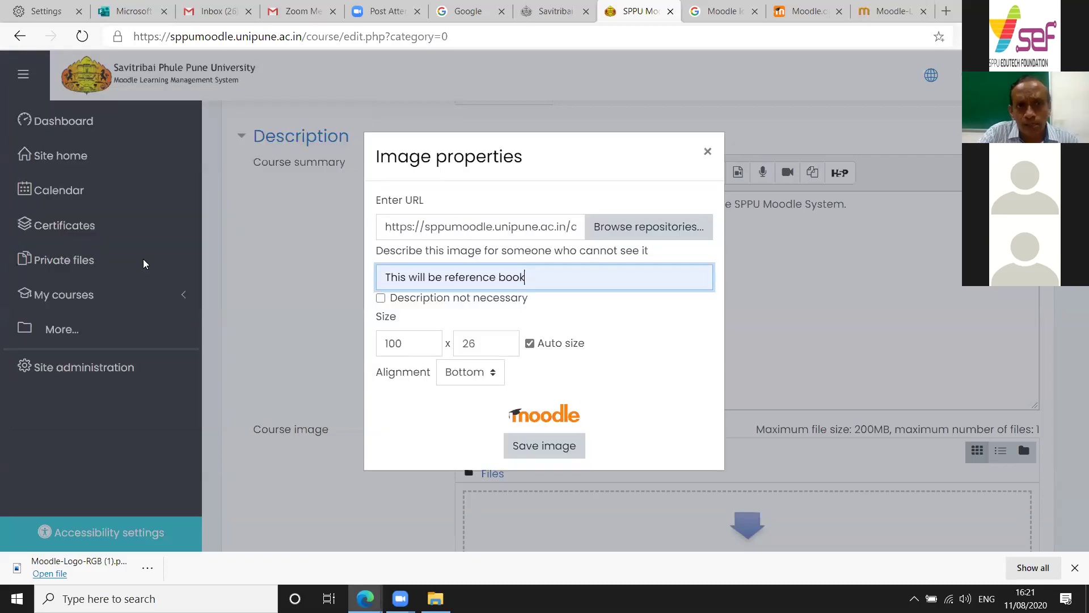
left_click(413, 303)
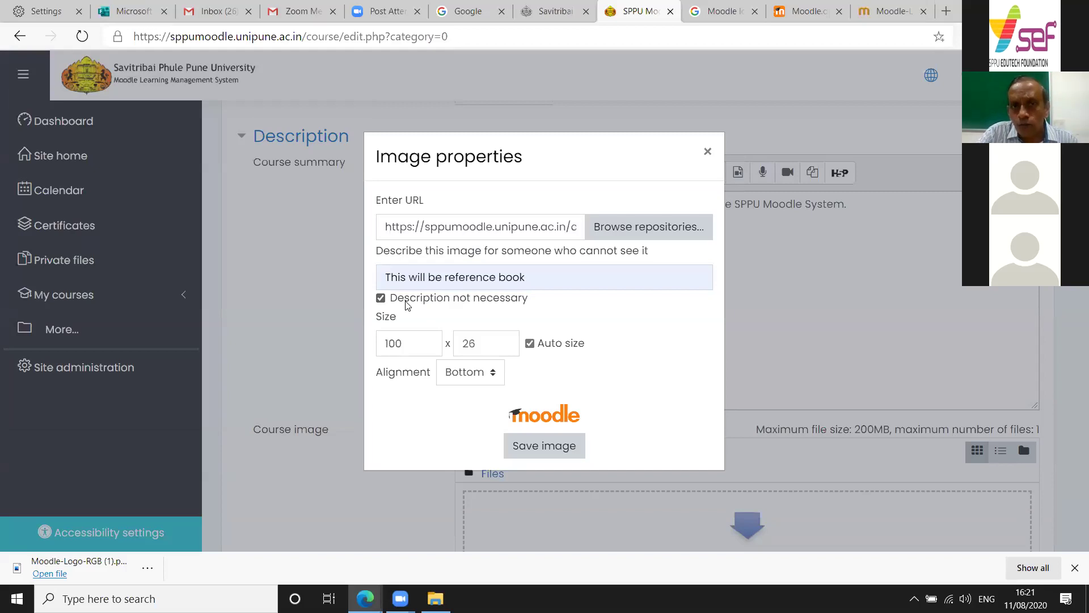
left_click(564, 449)
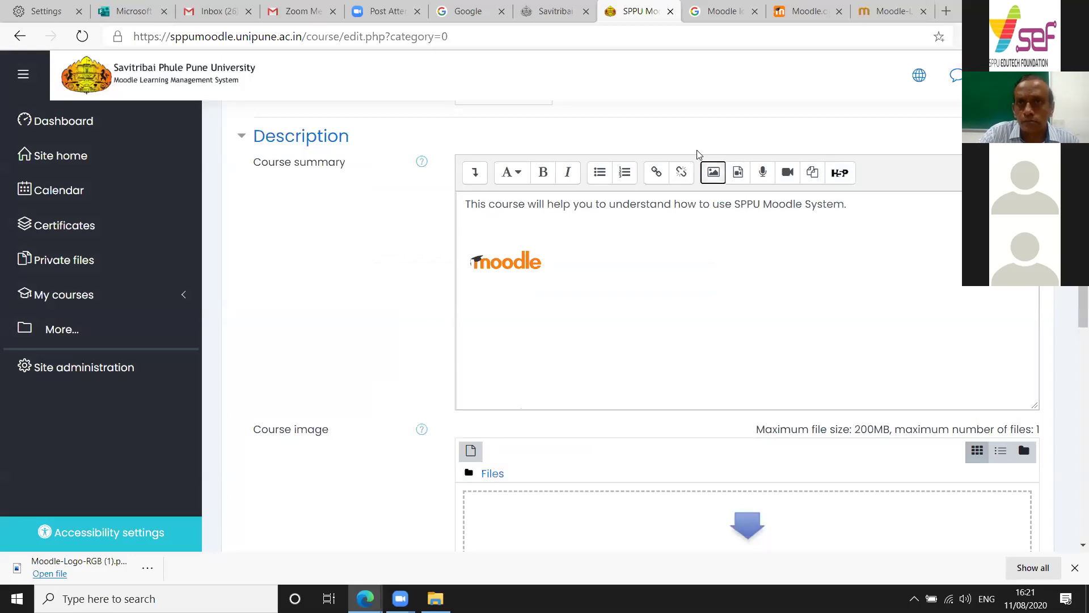
Expand Course format and keep the Topics format selected
left_click(575, 275)
scroll(1073, 433, "down", 10)
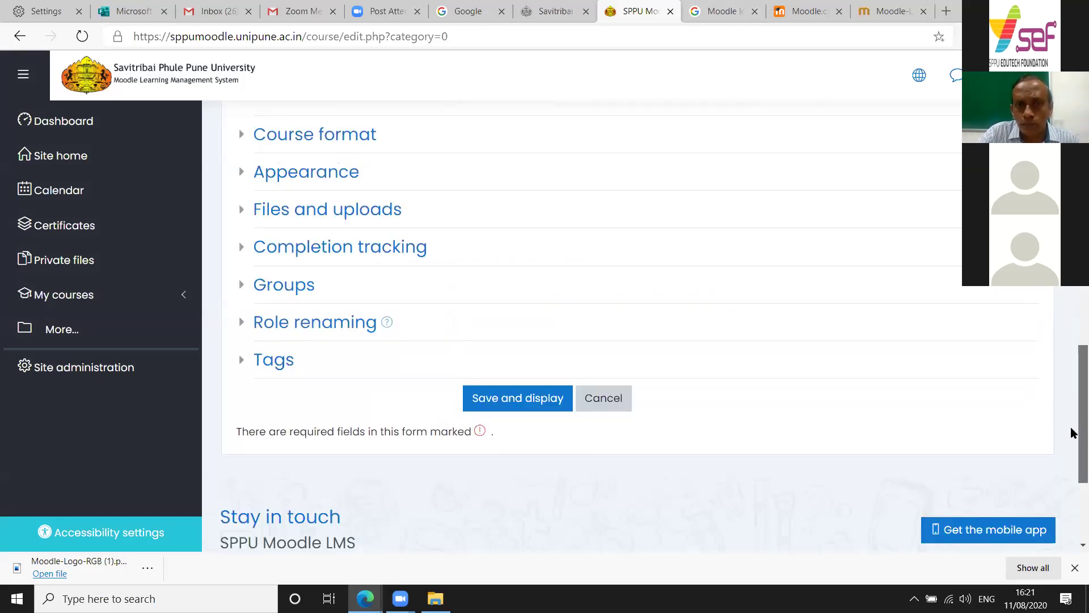
left_click(245, 139)
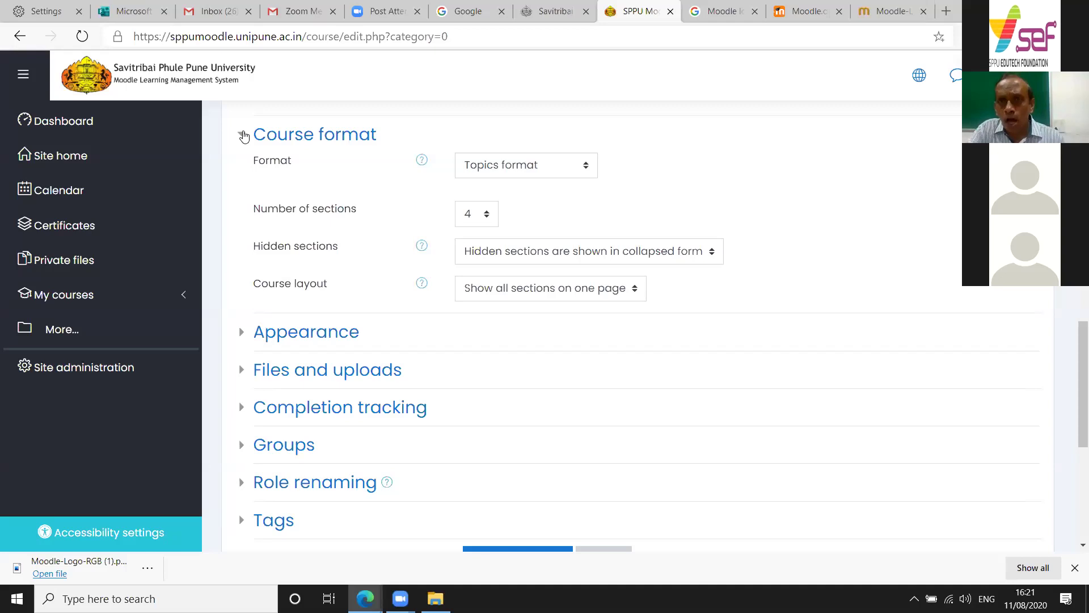
left_click(502, 163)
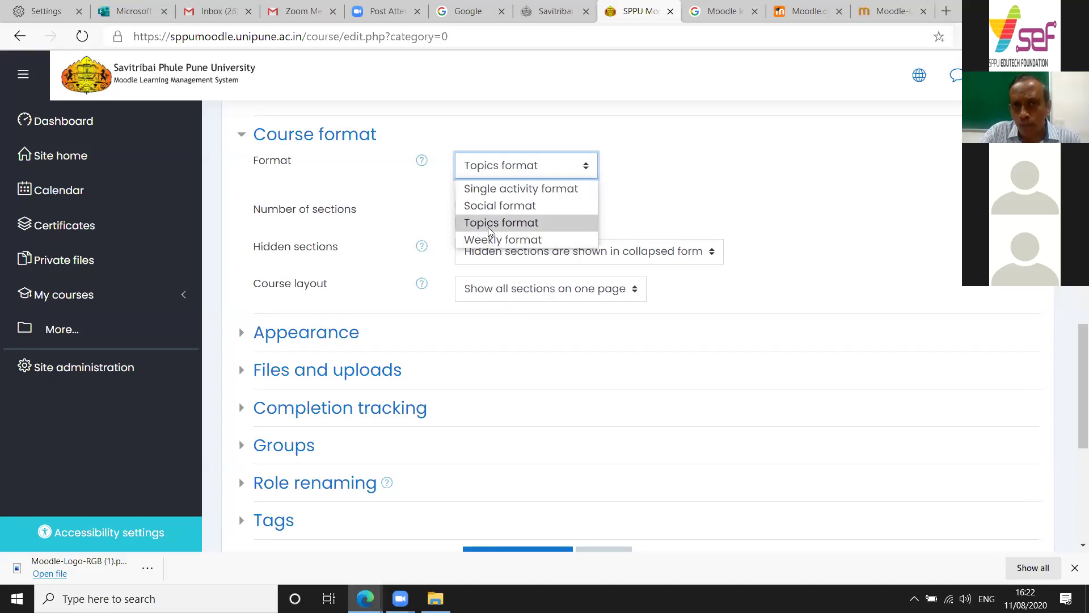
left_click(489, 226)
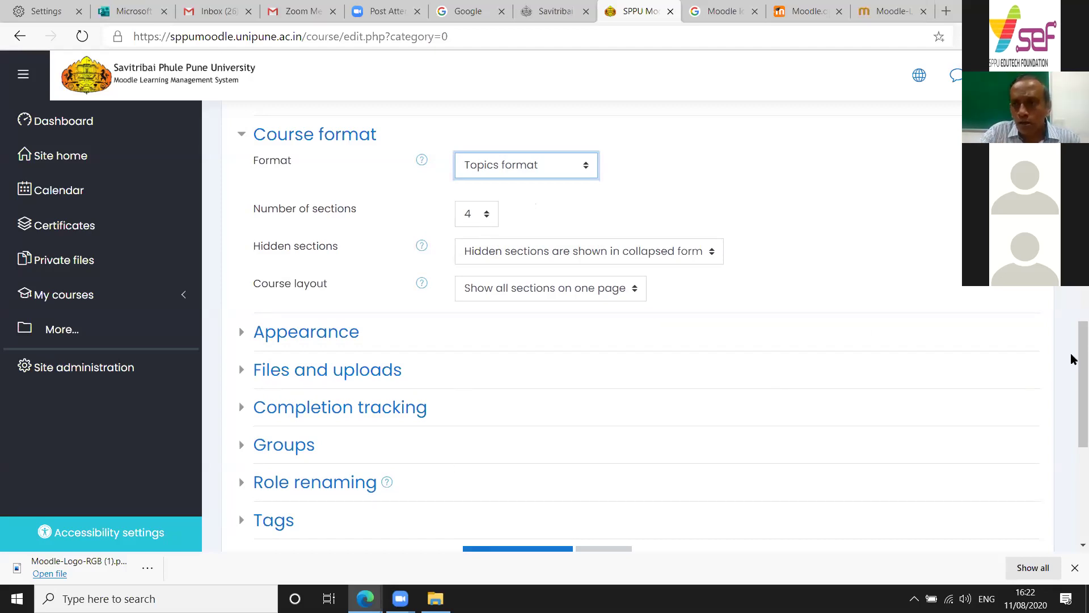
left_click_drag(1074, 351, 1072, 432)
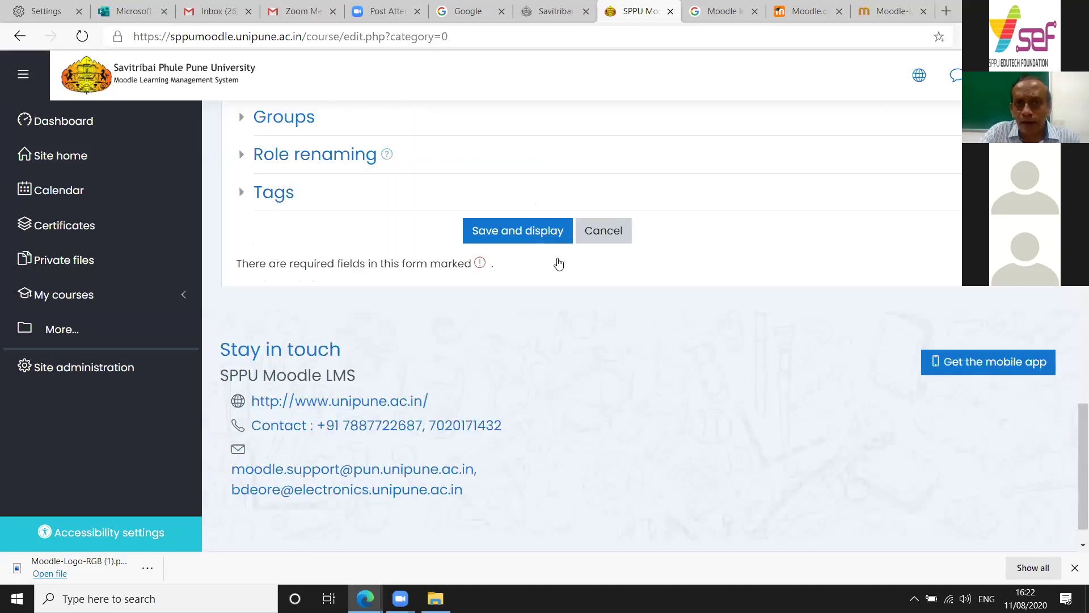
Save and display the new course
left_click(526, 233)
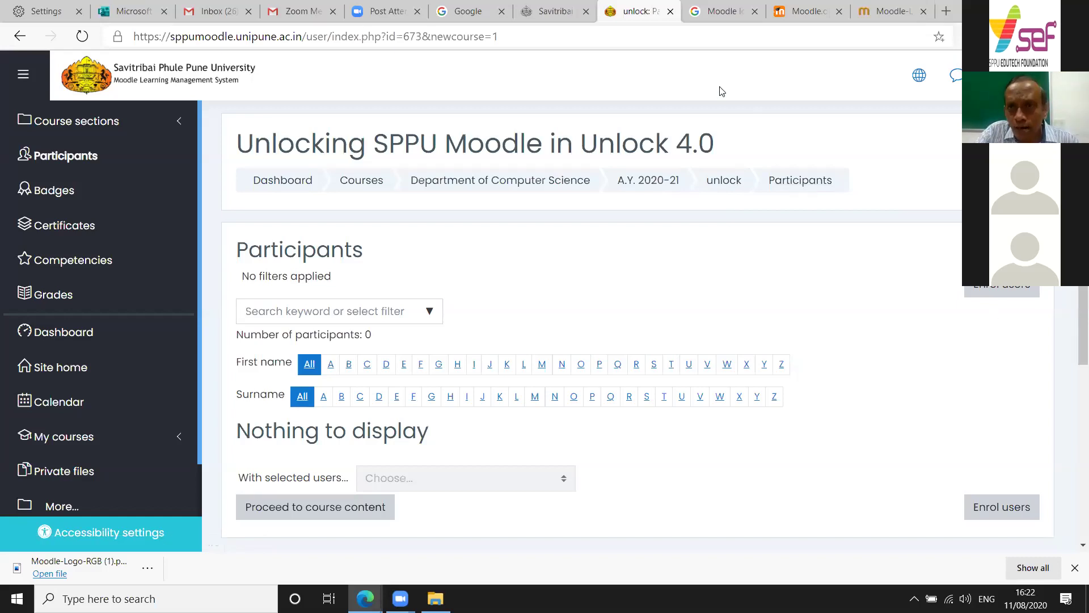
Search for the user by first name and enrol them in the course as Teacher
left_click(985, 287)
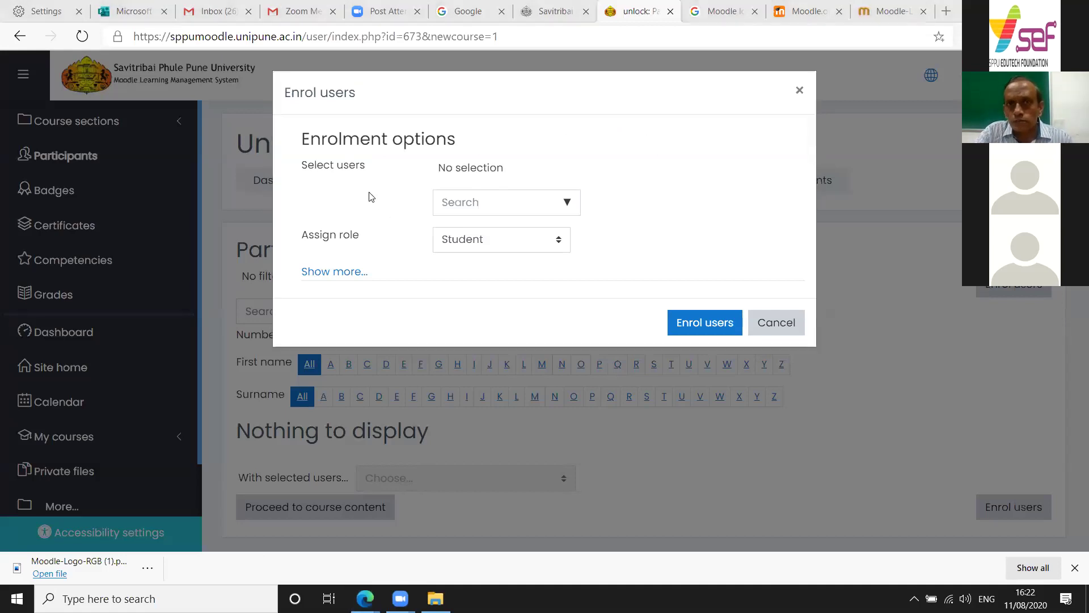
key("Tab")
type("smriti")
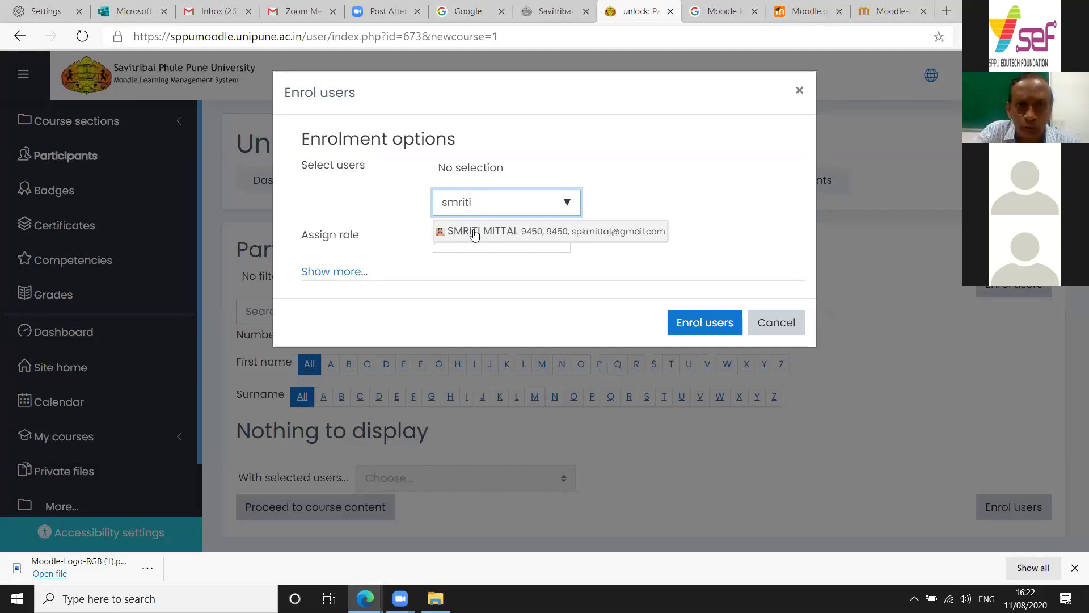
left_click(474, 233)
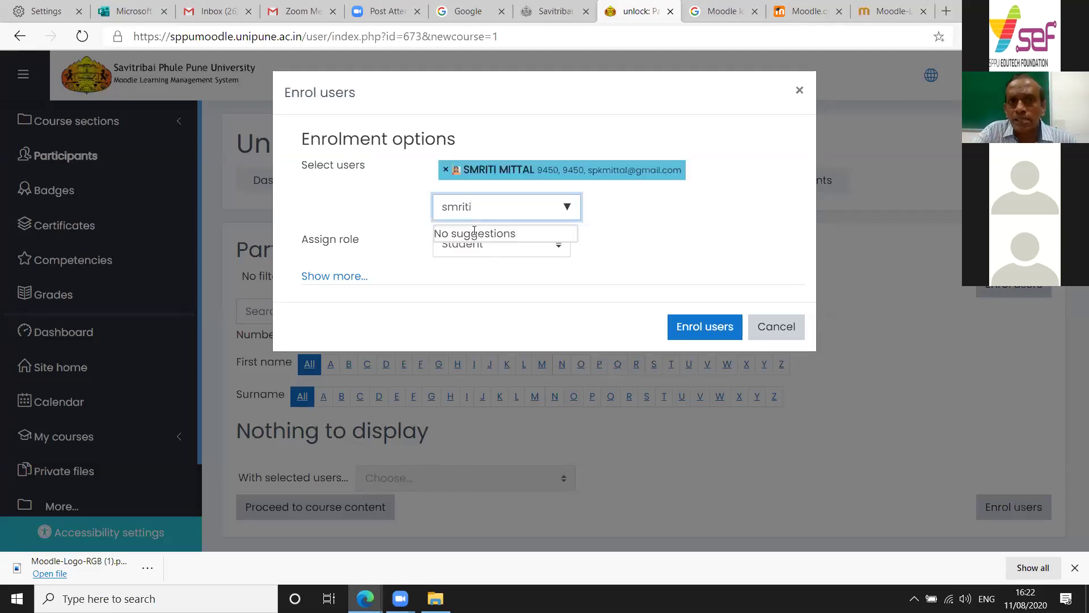
left_click(553, 276)
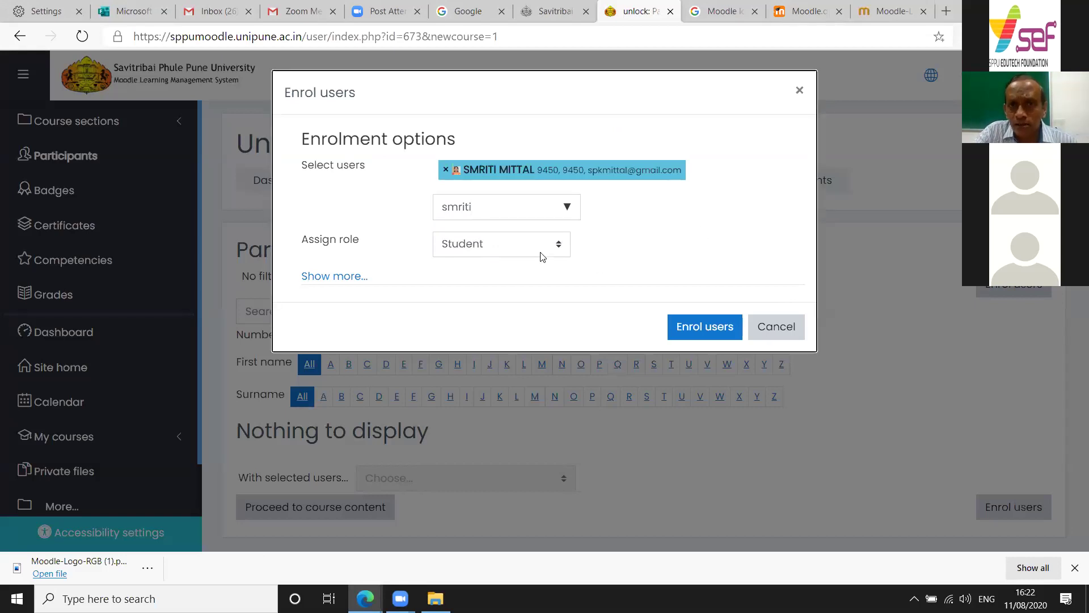
left_click(542, 251)
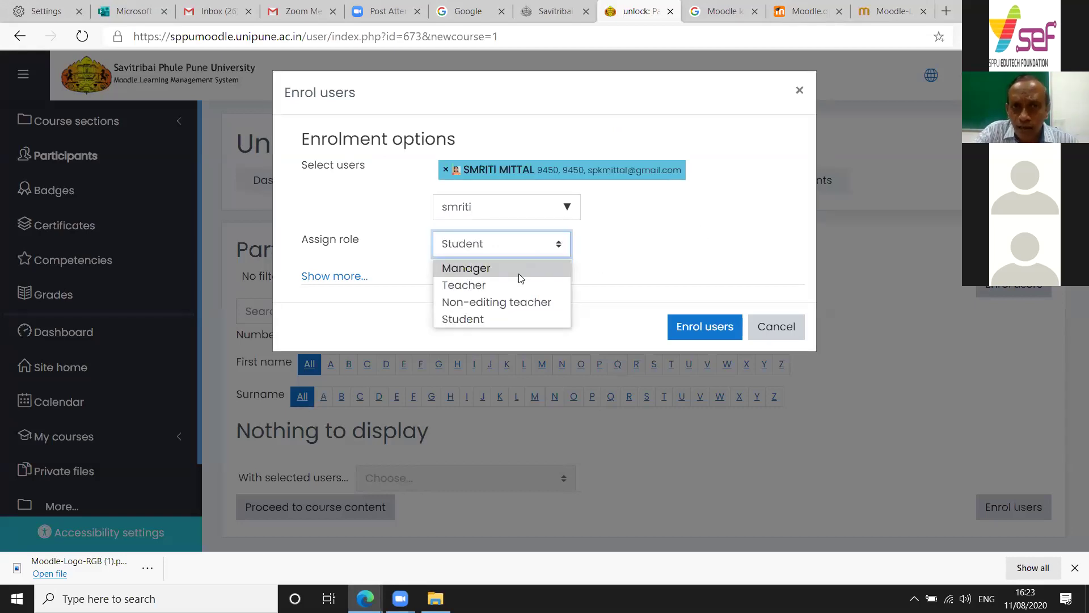
left_click(504, 286)
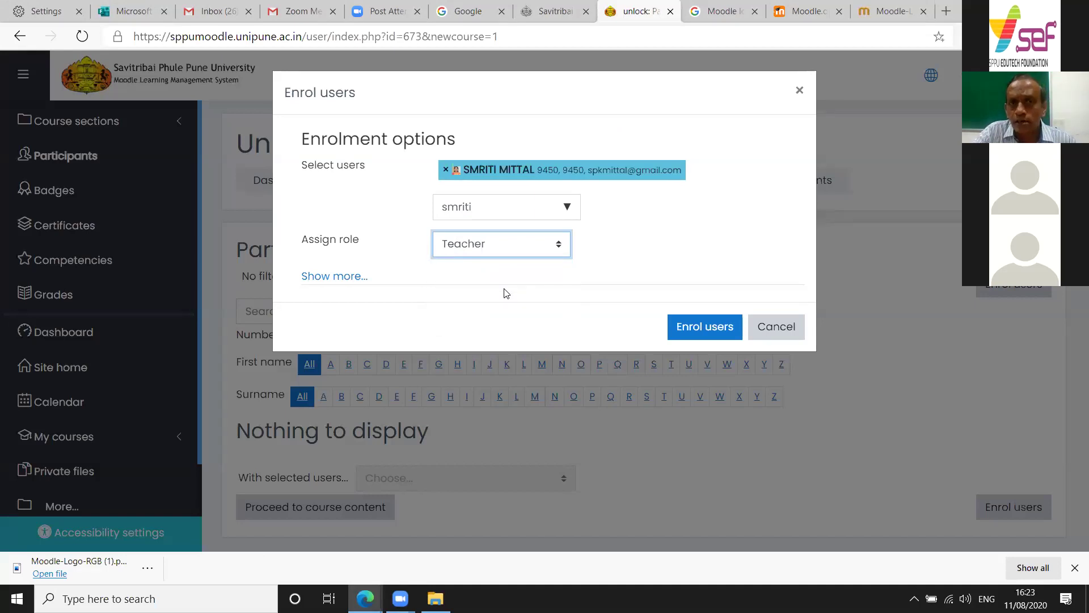
left_click(515, 248)
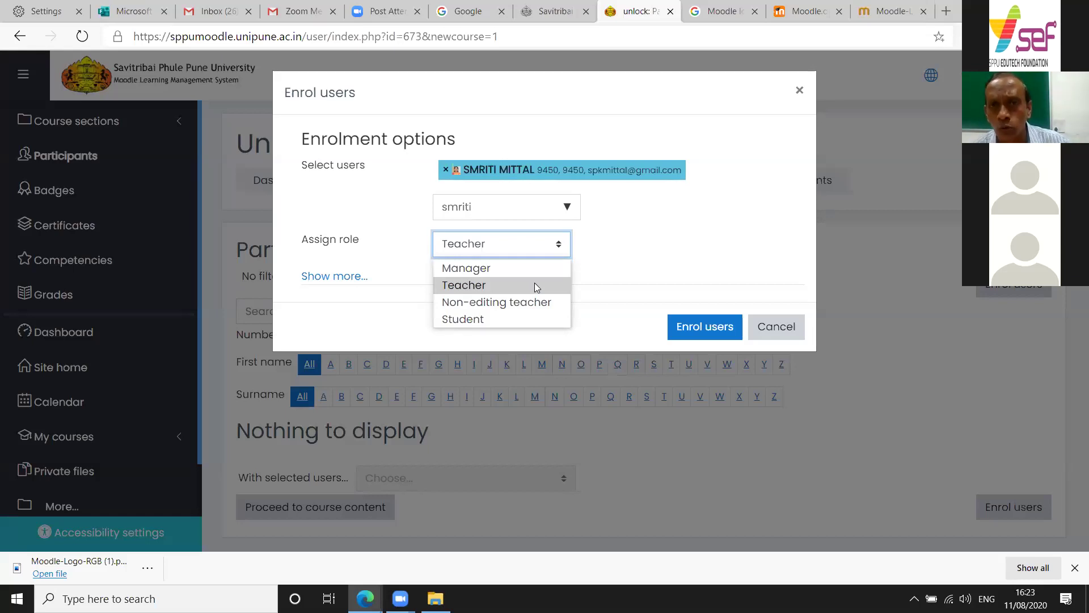
left_click(536, 285)
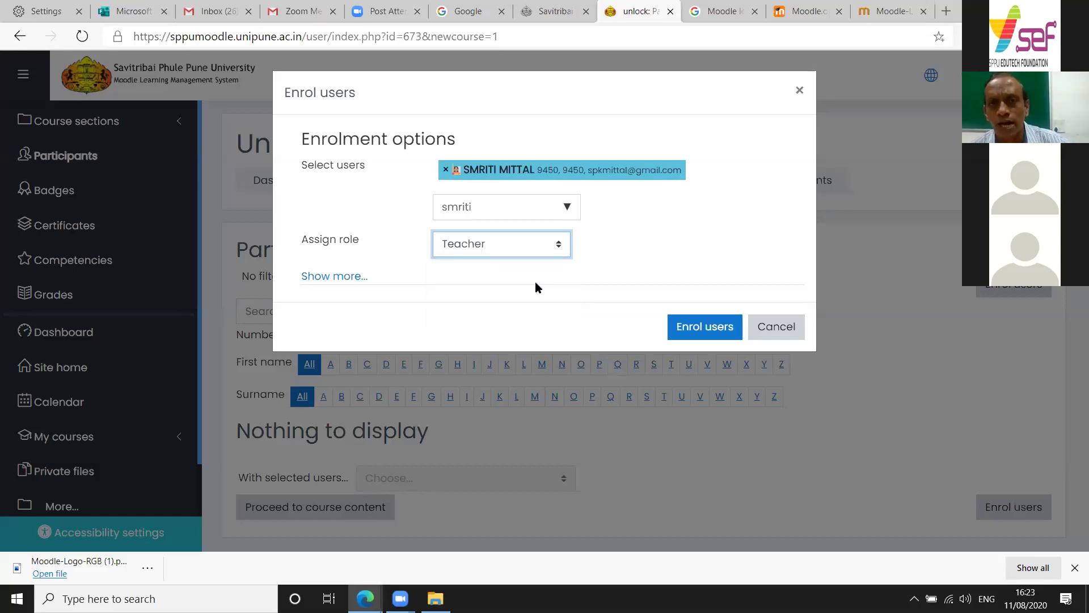
left_click(704, 326)
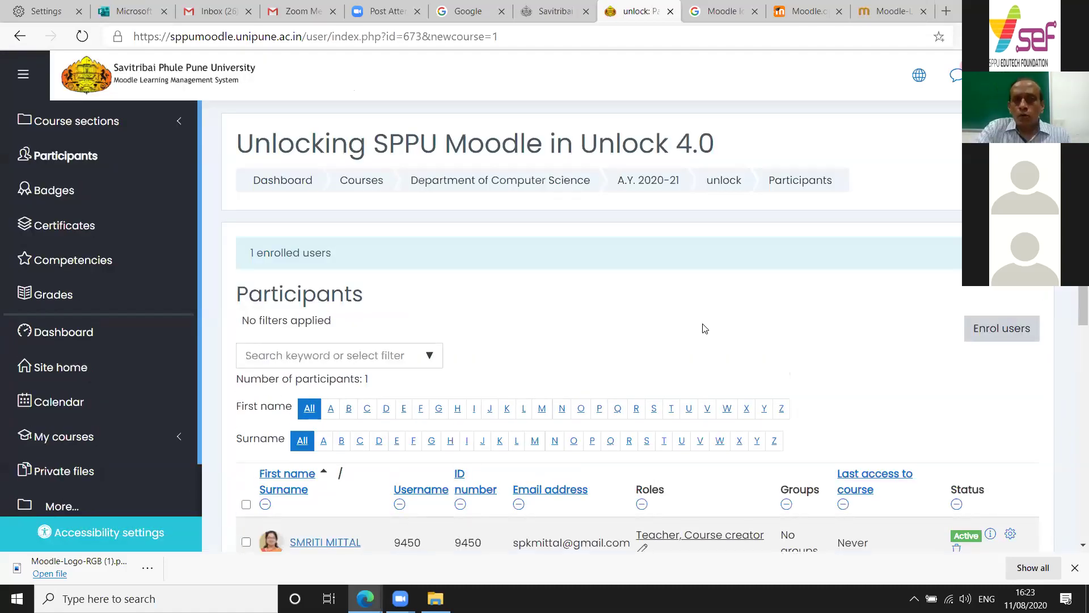
Search a user by ID number and enrol them with the default Student role
scroll(1073, 369, "down", 4)
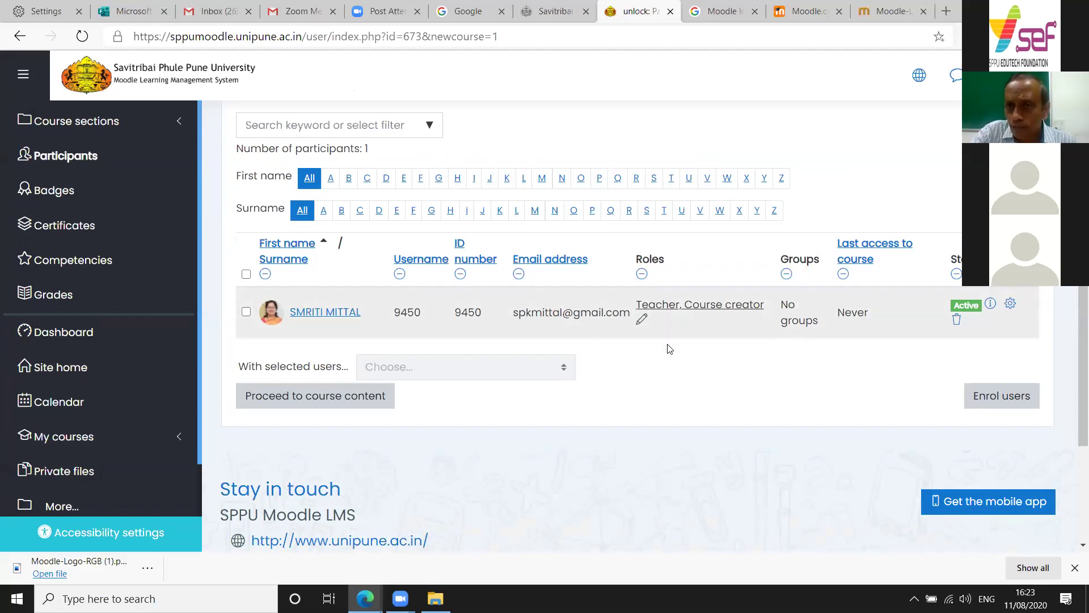
left_click(1031, 399)
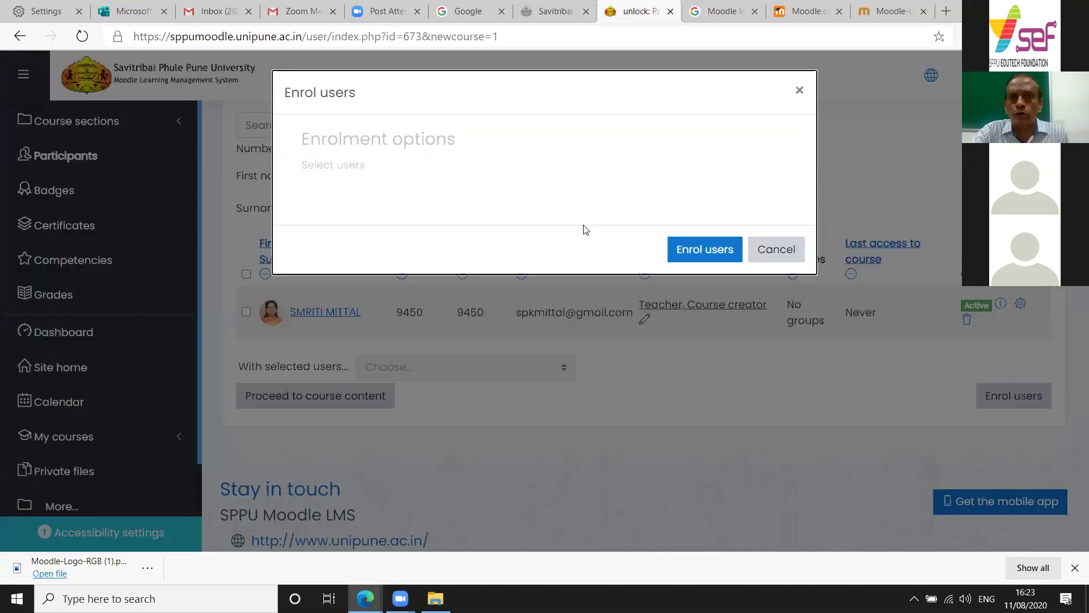
left_click(448, 203)
type("9168")
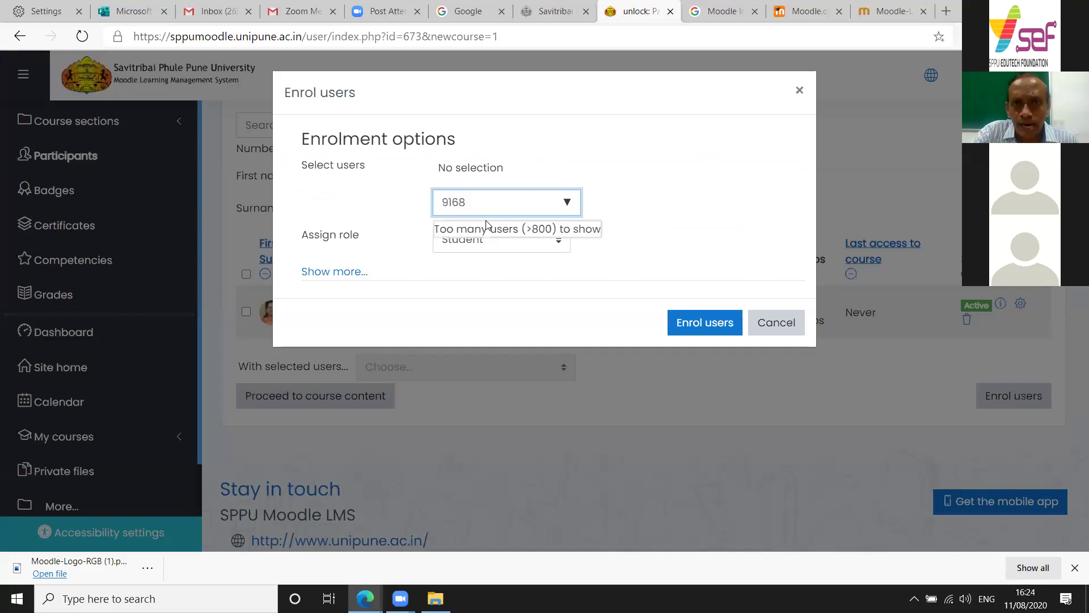
left_click(554, 254)
left_click(714, 322)
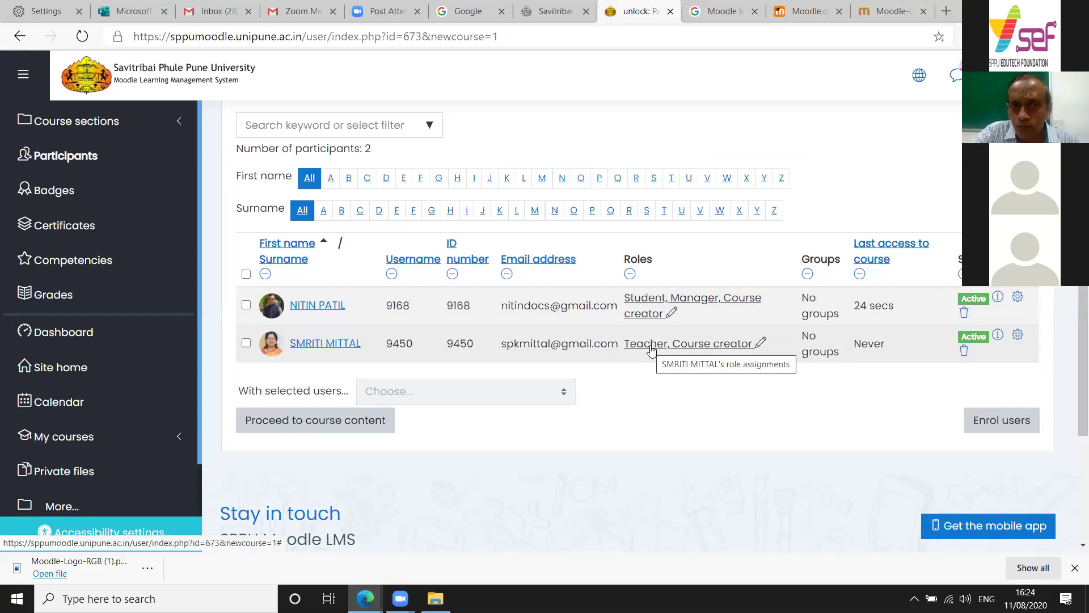
double_click(396, 344)
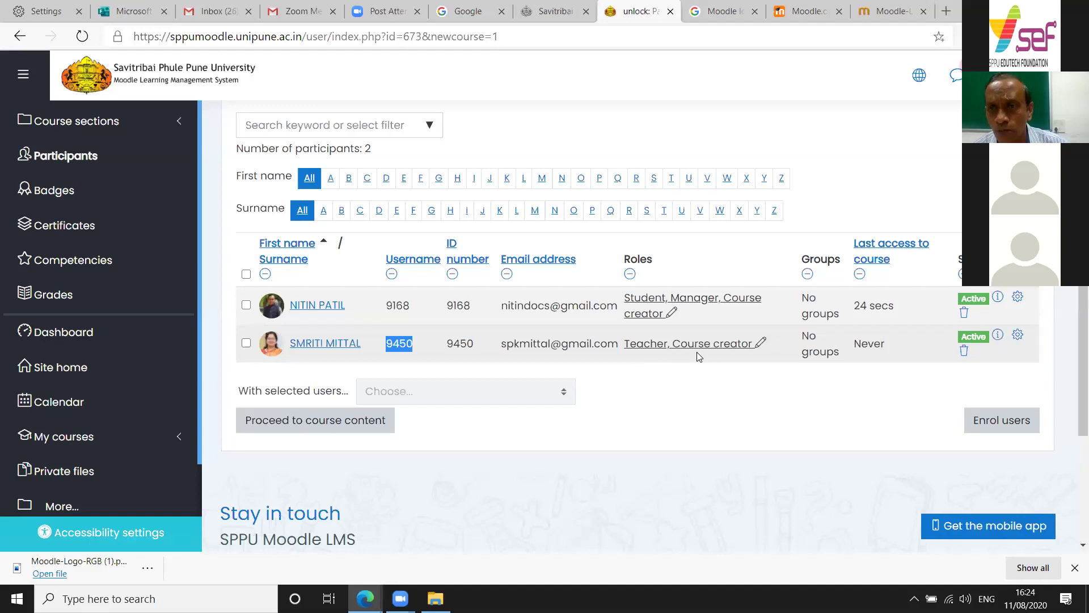
Search the third user by first name and enrol them with the Teacher role
left_click(990, 427)
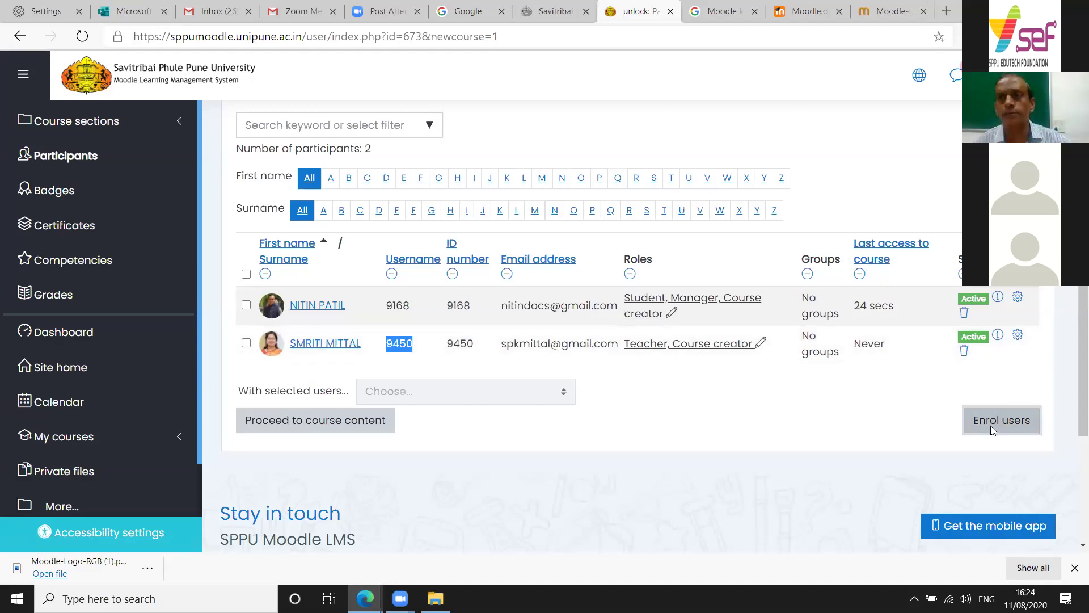
left_click(509, 202)
type("tanvi")
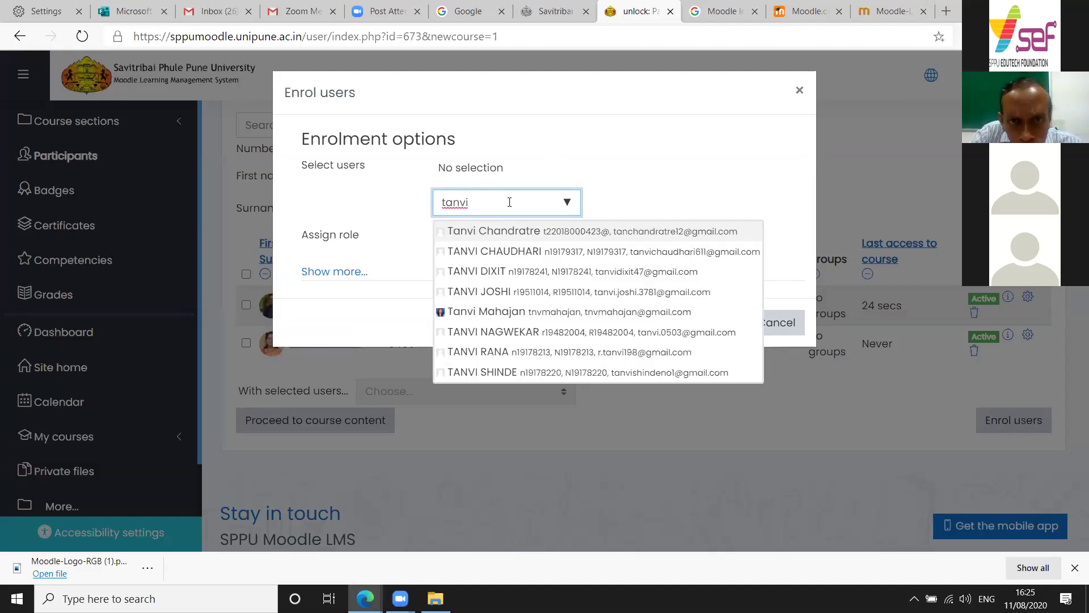
left_click(505, 312)
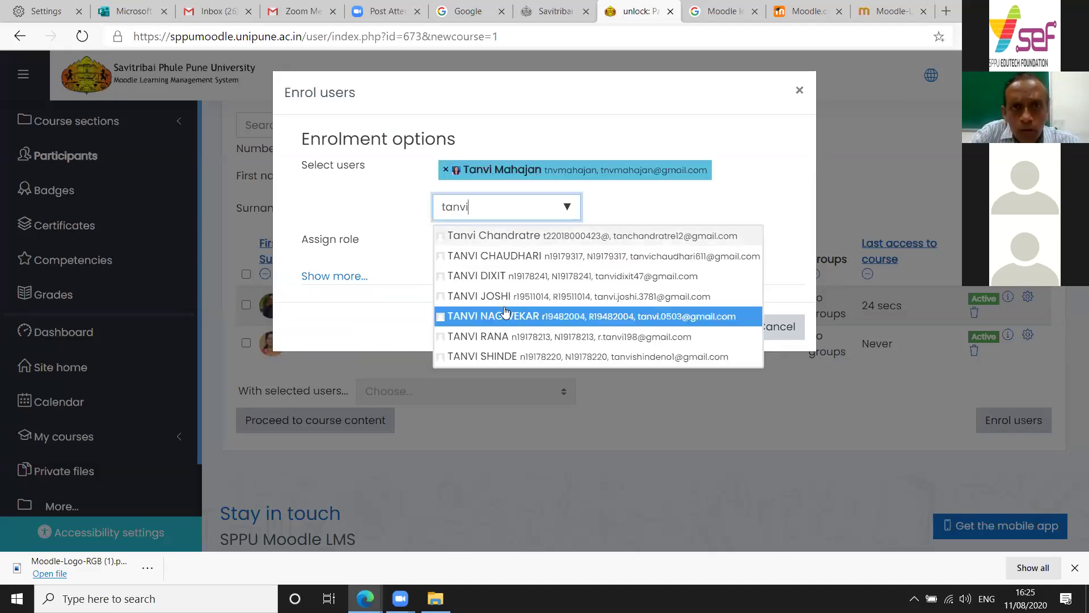
left_click(721, 220)
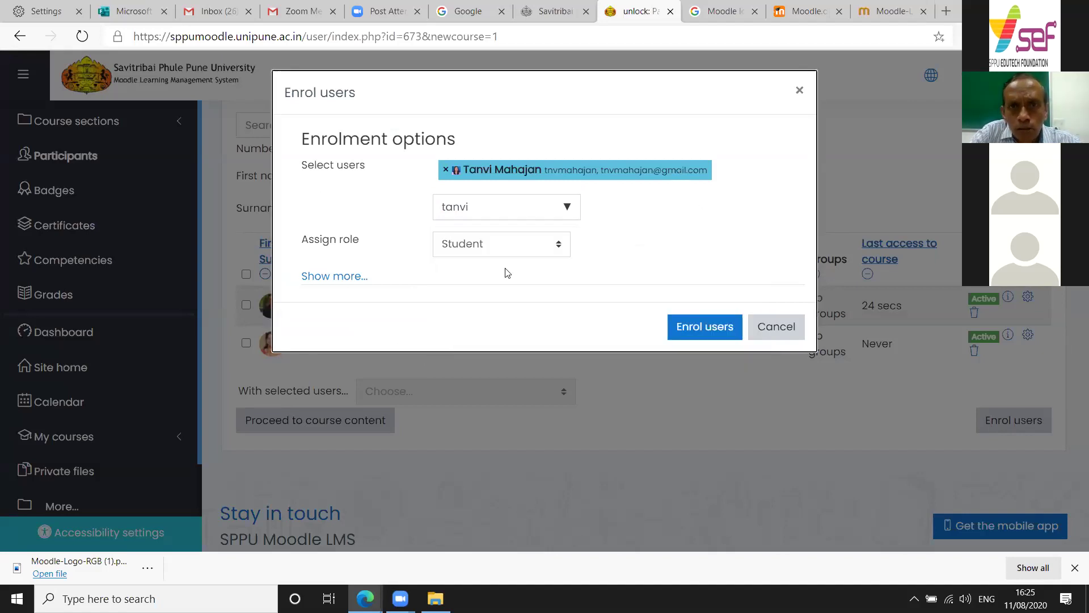
left_click(512, 243)
left_click(490, 283)
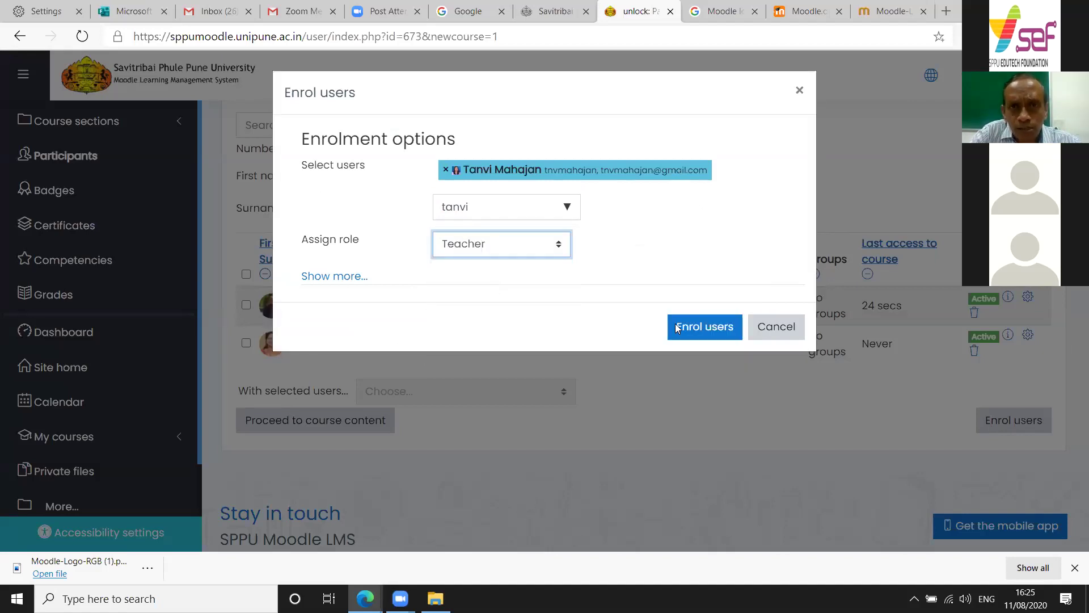
left_click(687, 327)
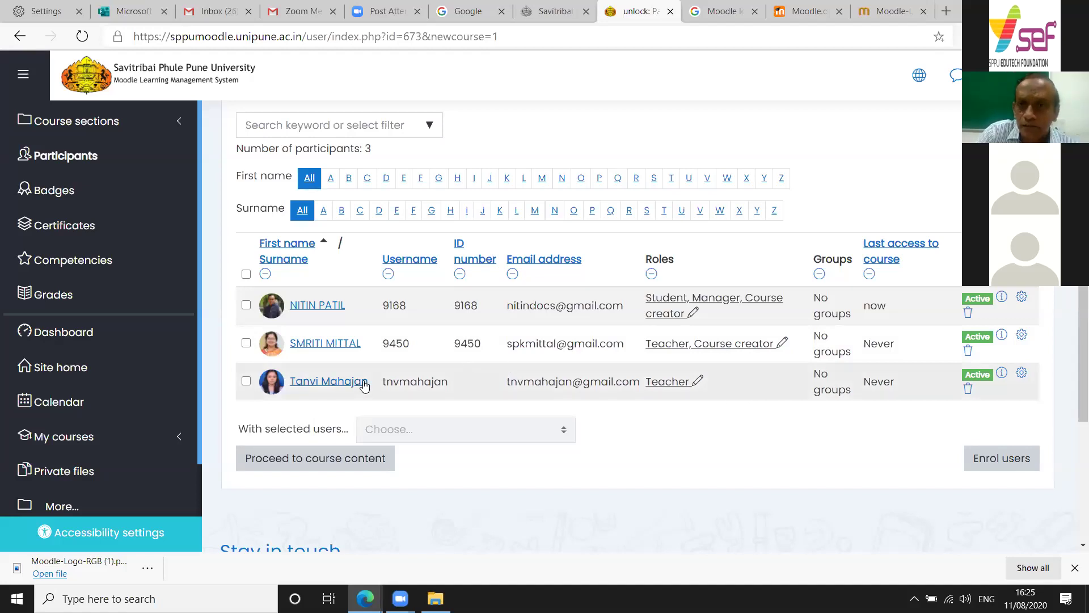
left_click(987, 461)
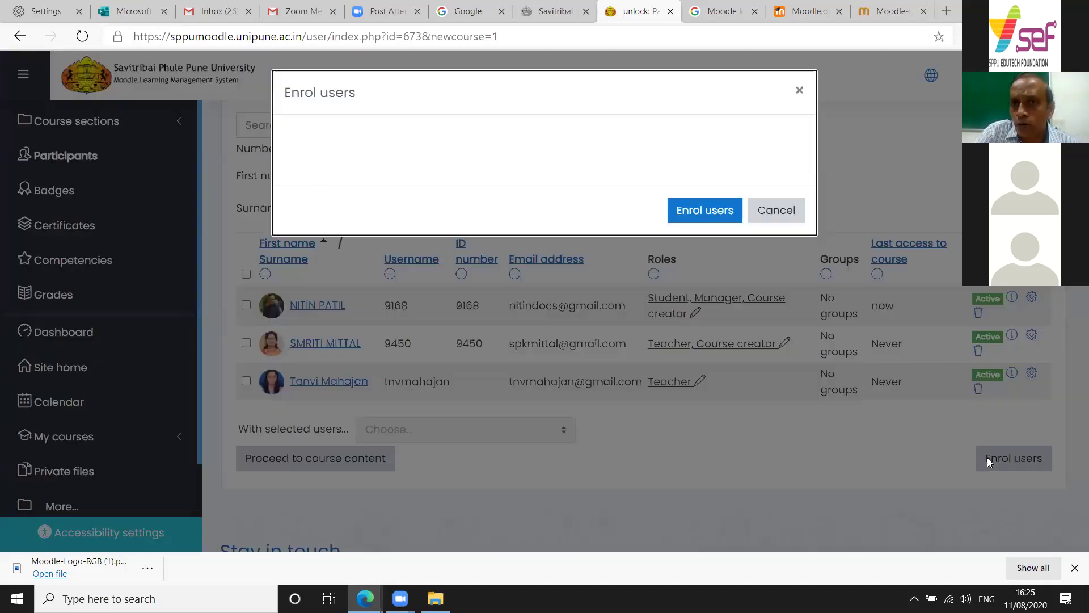
left_click(509, 199)
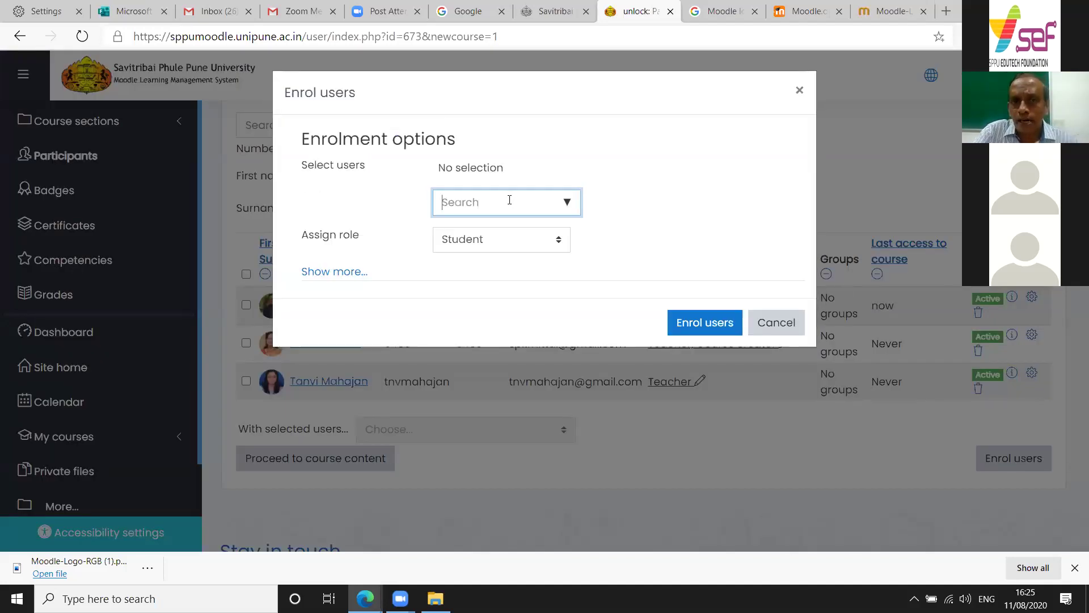
type("vaibha")
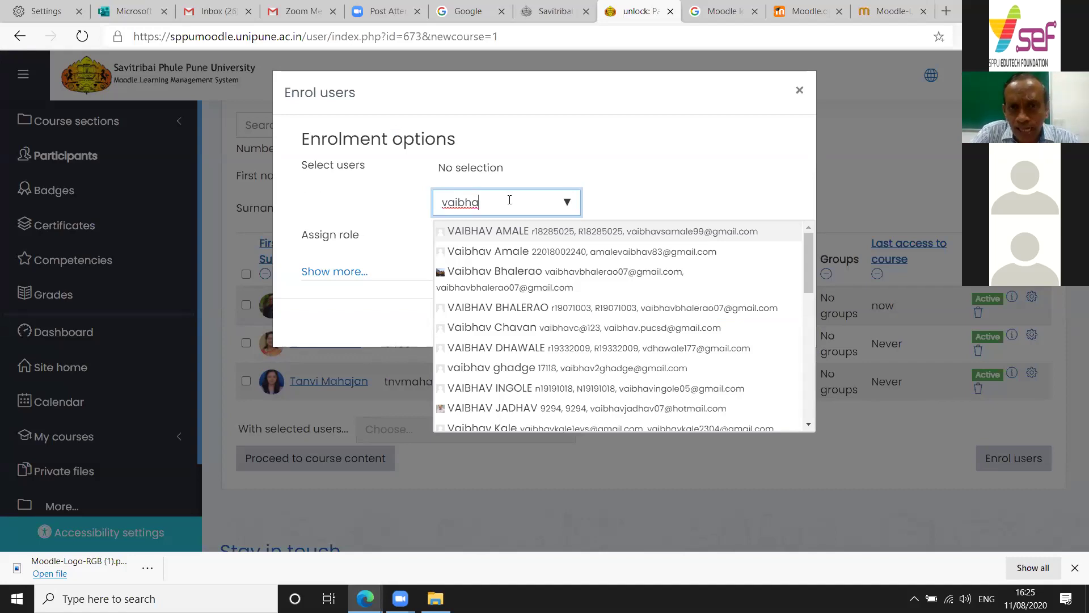
left_click(484, 413)
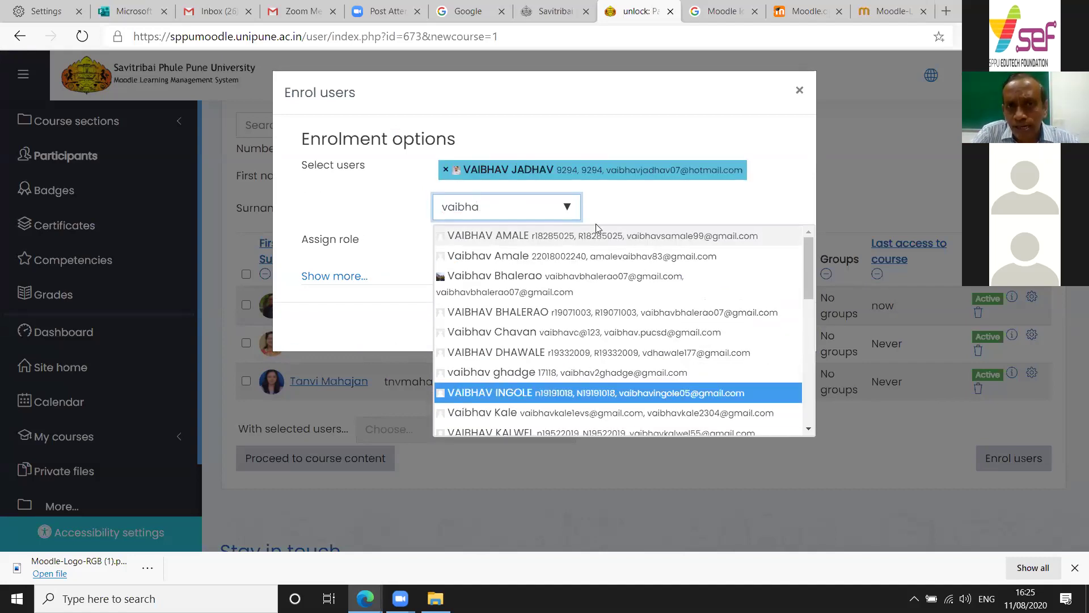
left_click(336, 244)
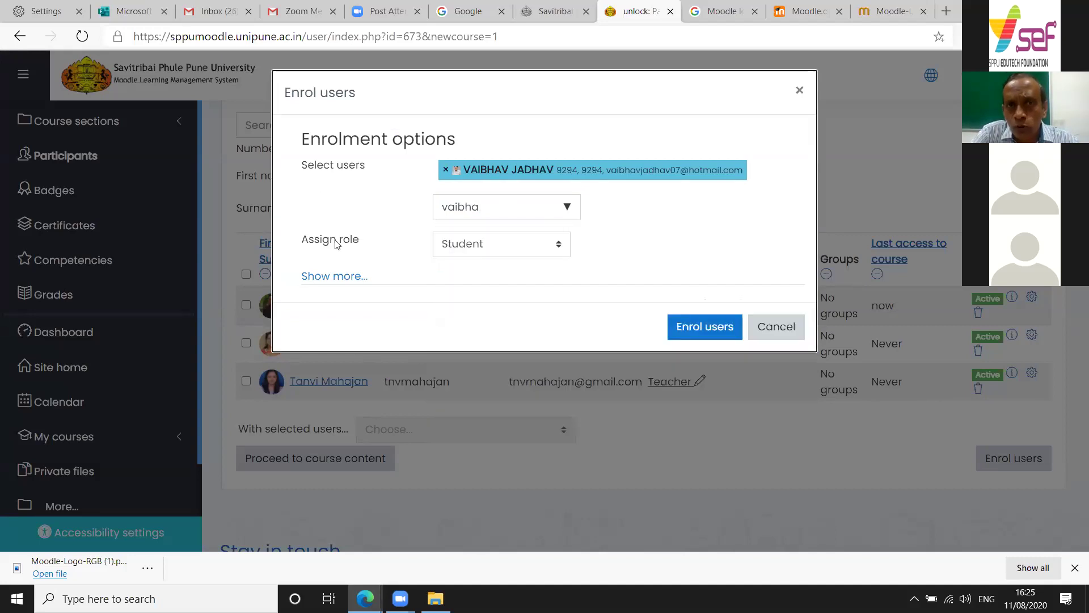
left_click(486, 241)
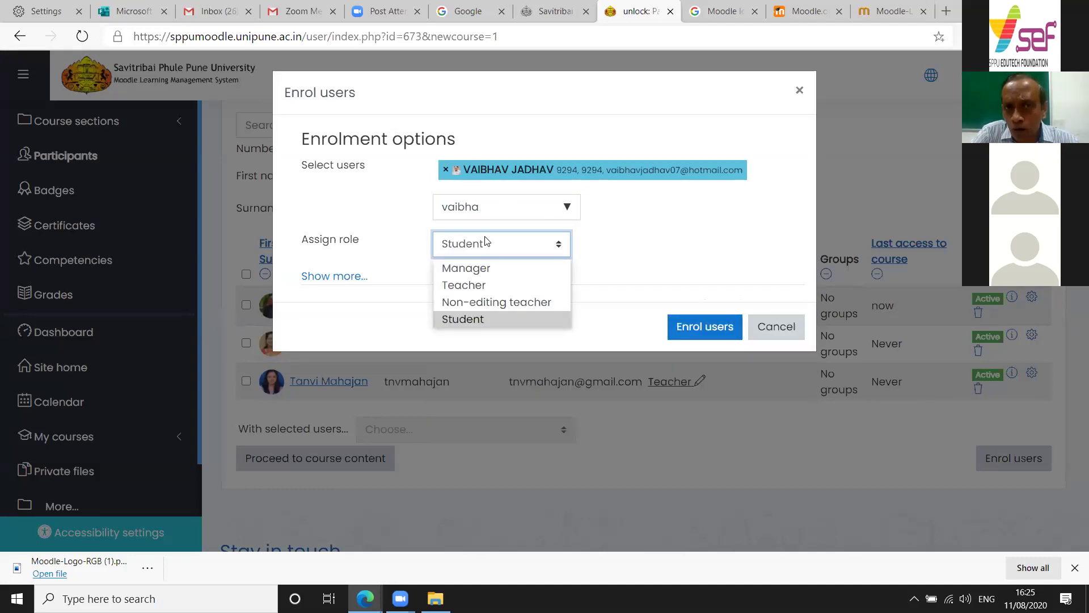
left_click(447, 171)
left_click(448, 172)
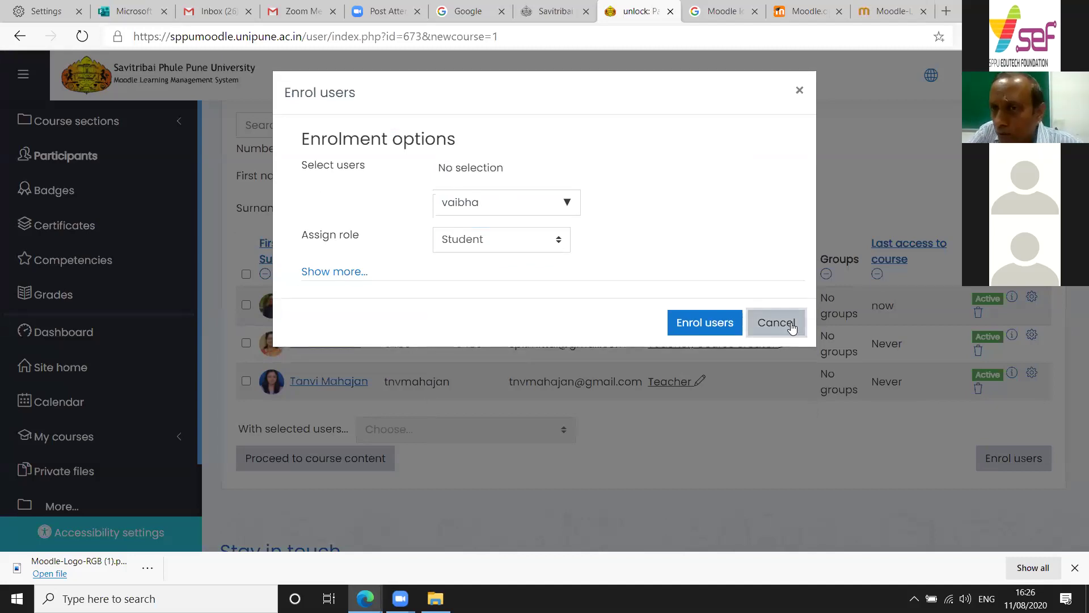
left_click(791, 323)
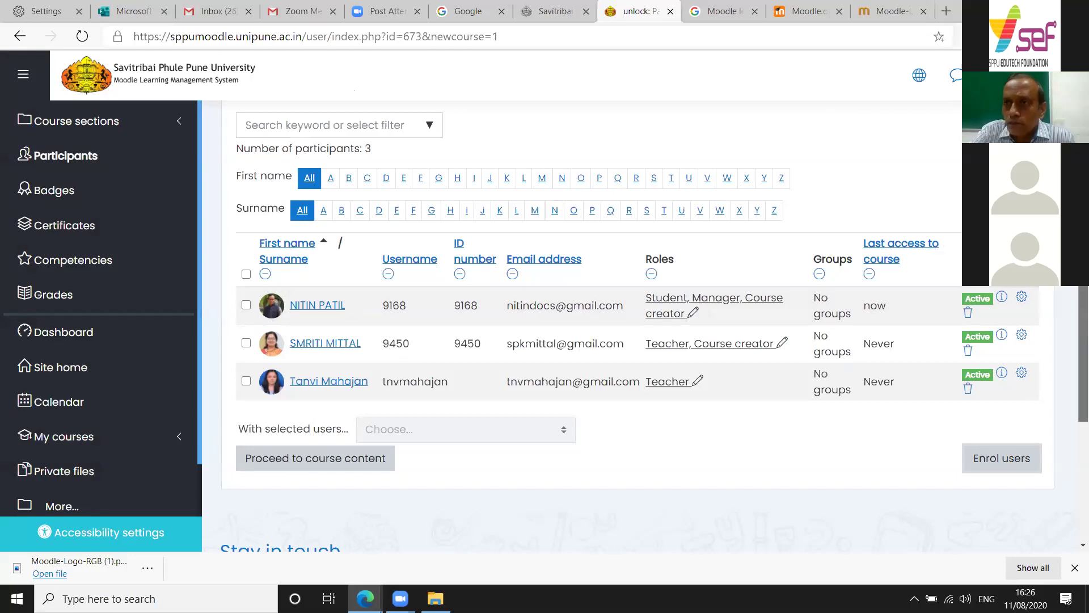
scroll(624, 341, "up", 4)
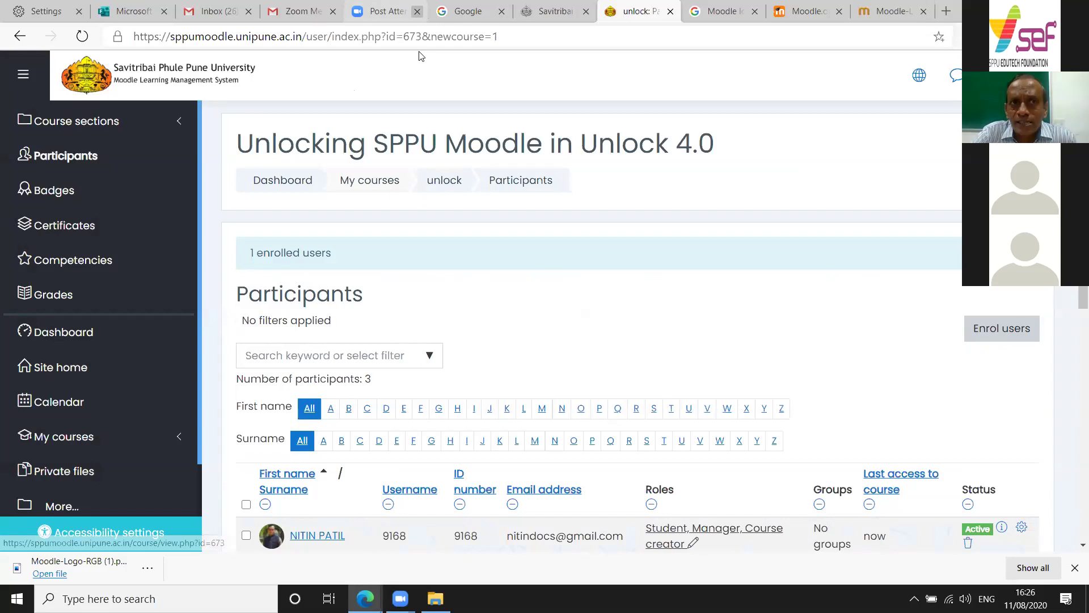
left_click(271, 40)
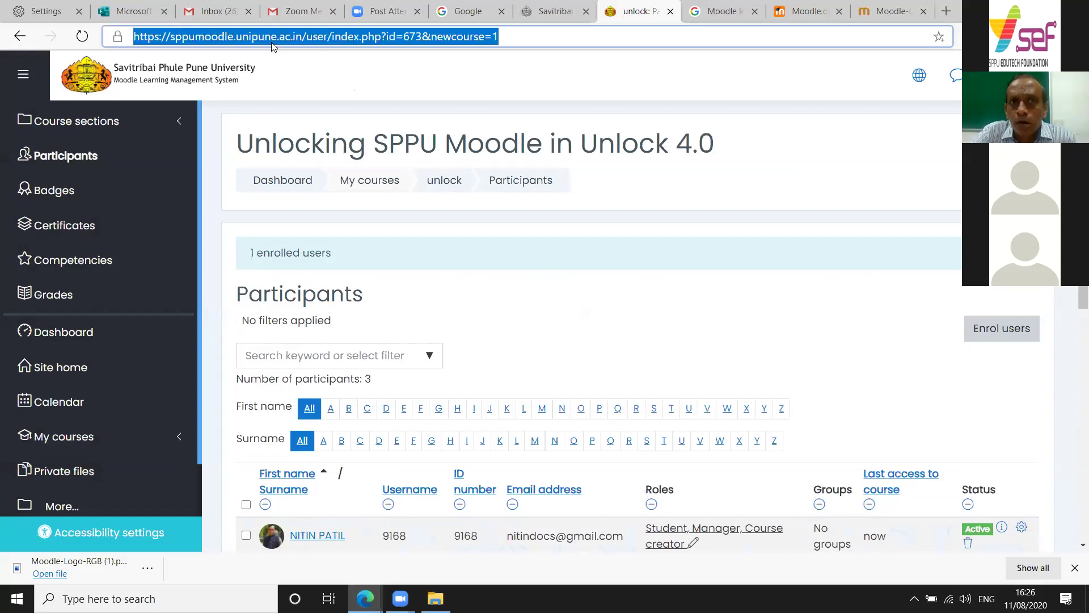
left_click(460, 185)
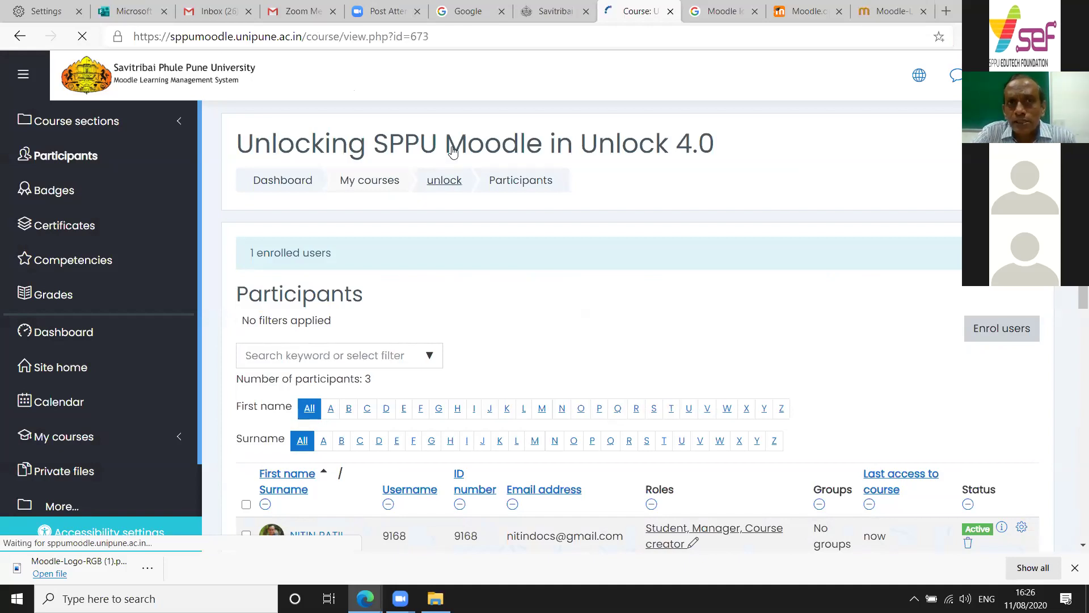
double_click(459, 40)
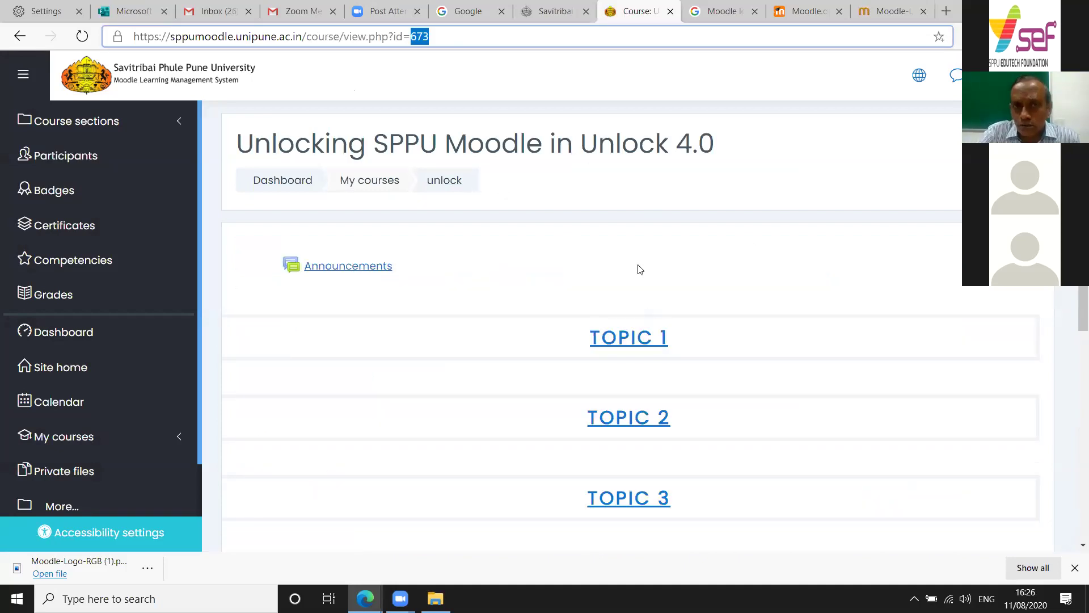
triple_click(465, 36)
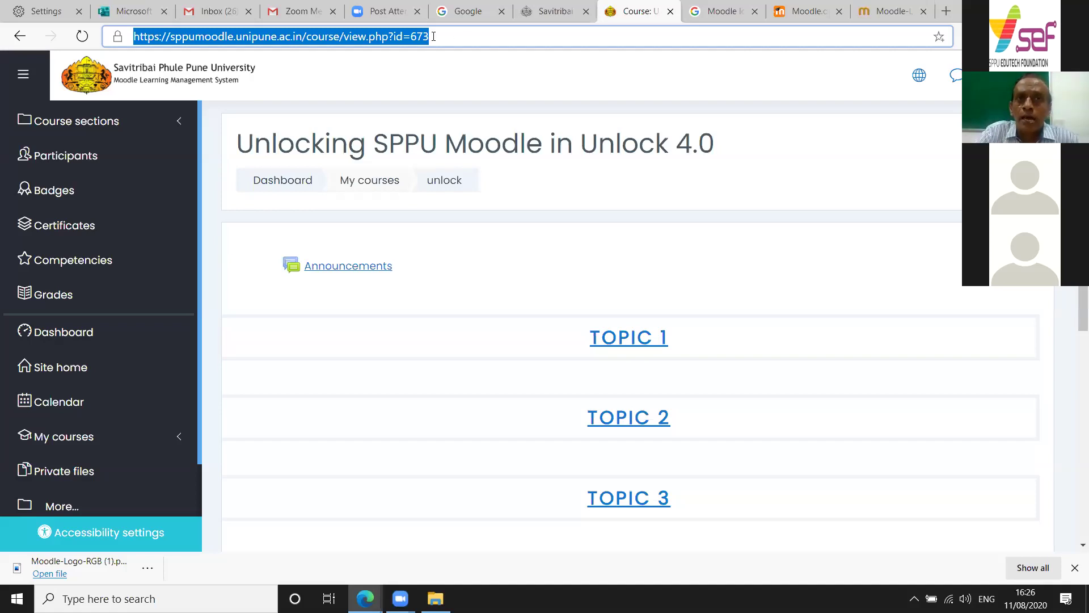
left_click(295, 97)
left_click(122, 160)
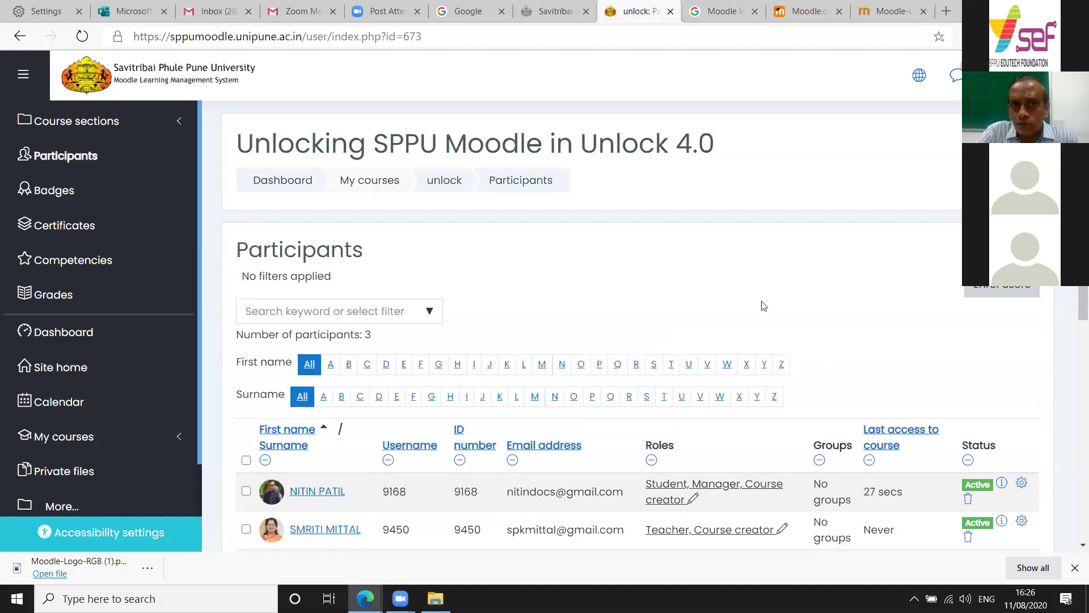
left_click_drag(1083, 303, 866, 539)
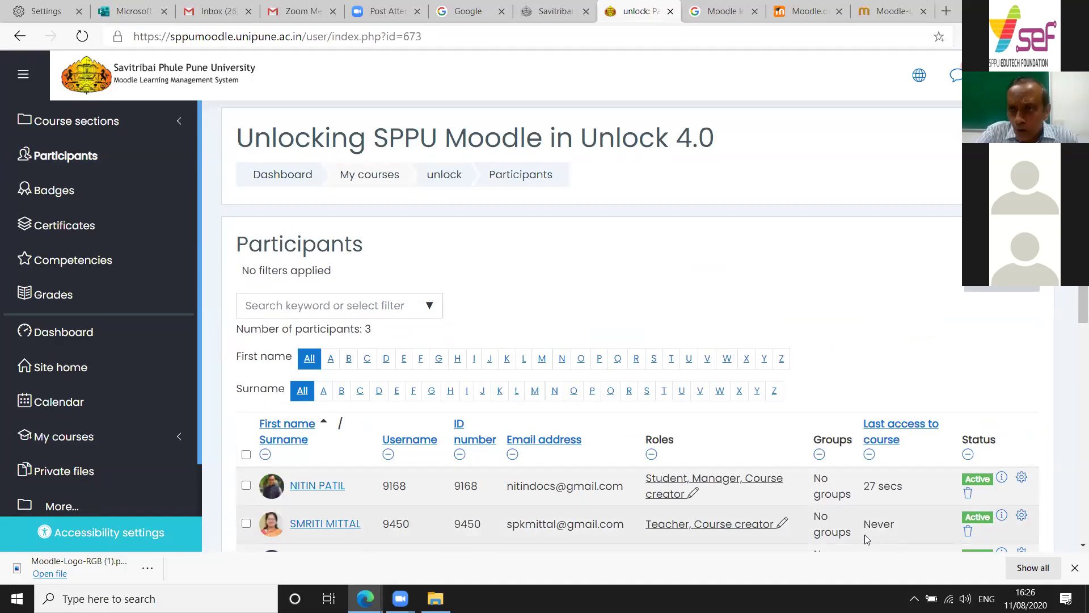
left_click_drag(1073, 309, 1071, 357)
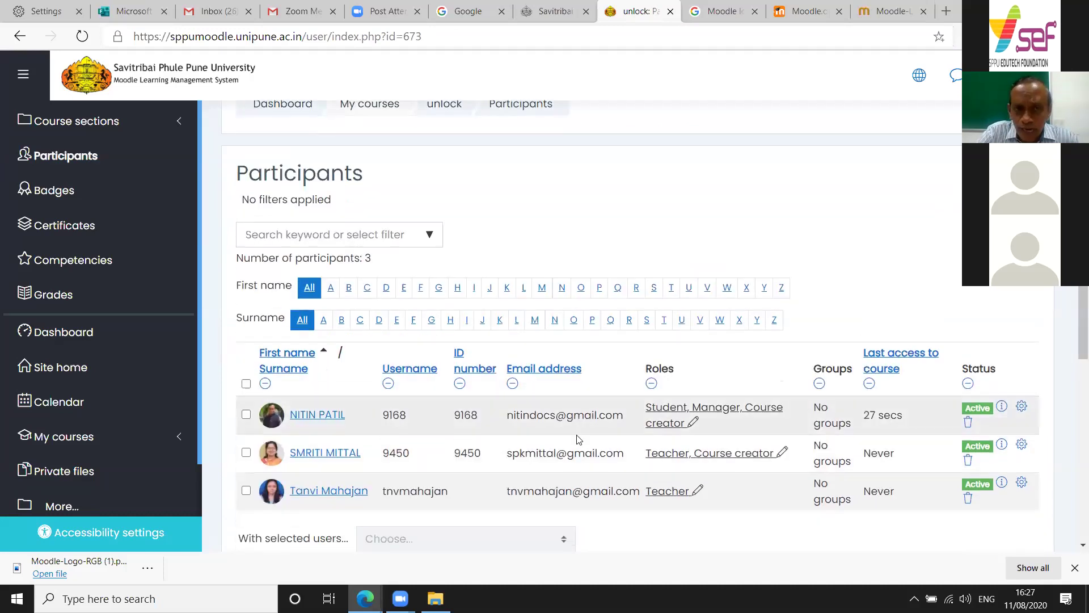
double_click(470, 453)
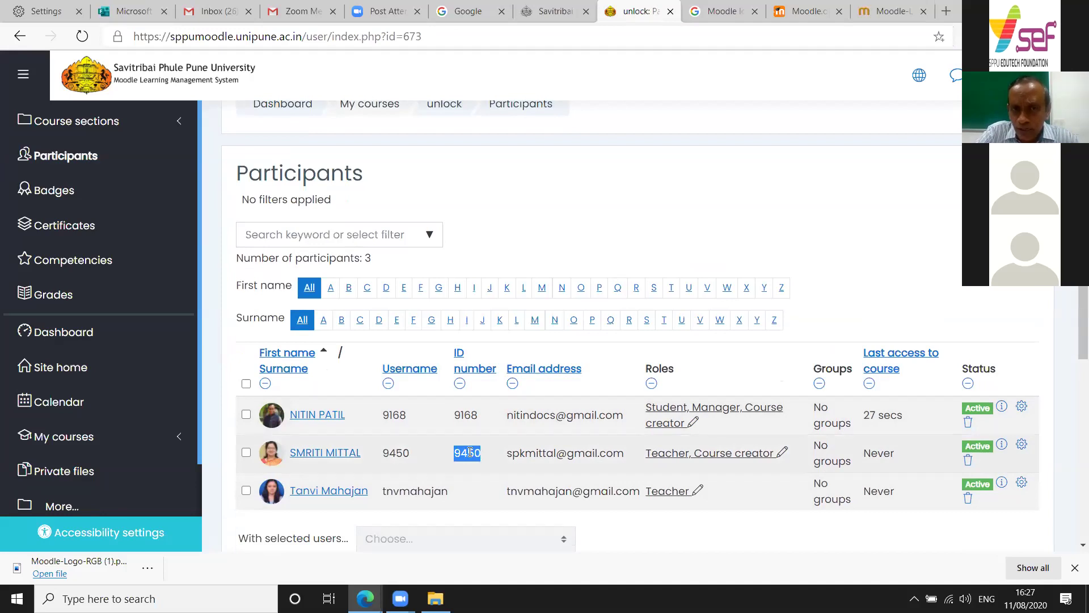
left_click(463, 493)
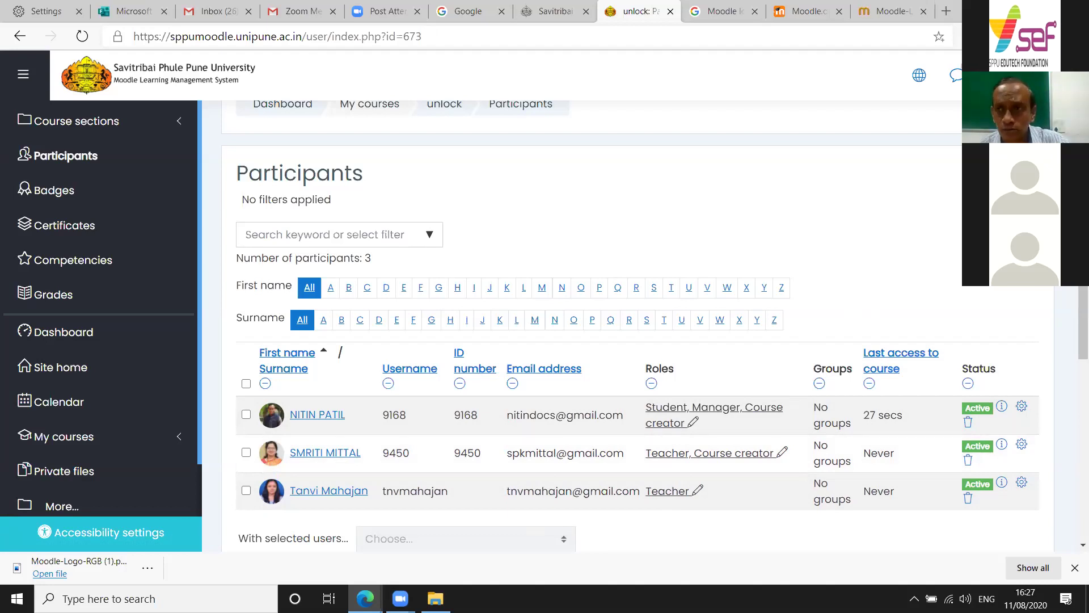
left_click(1027, 169)
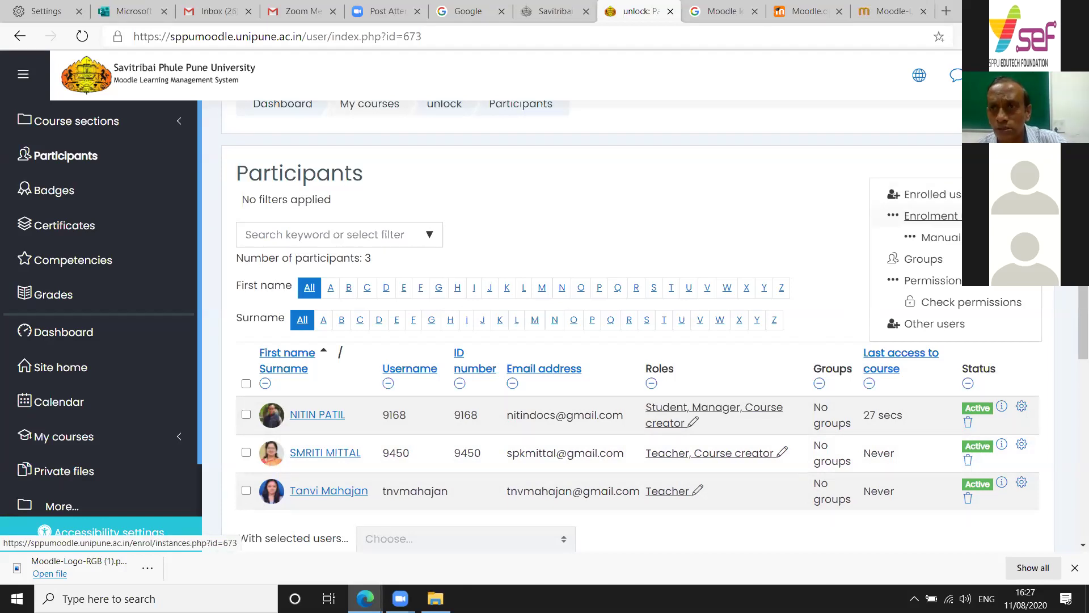
left_click(936, 216)
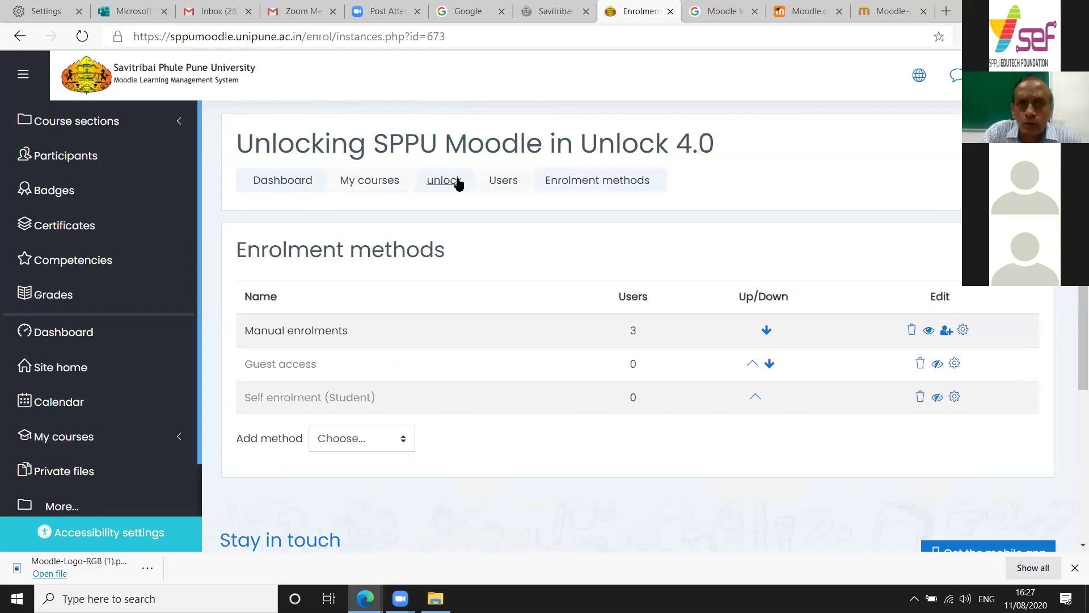
left_click(458, 183)
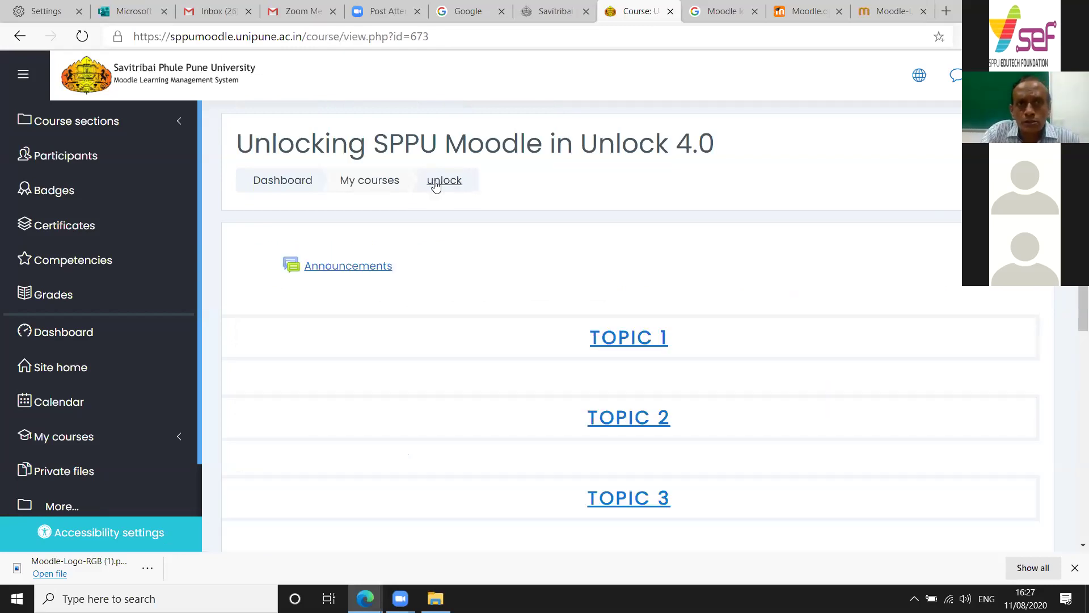
left_click(439, 187)
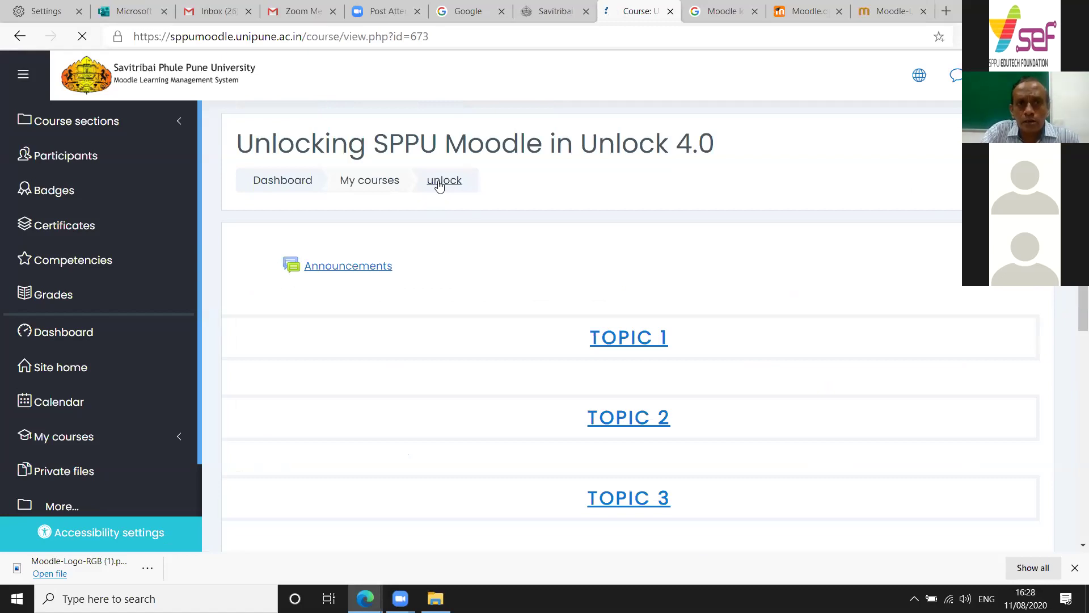
left_click(289, 182)
scroll(635, 323, "down", 10)
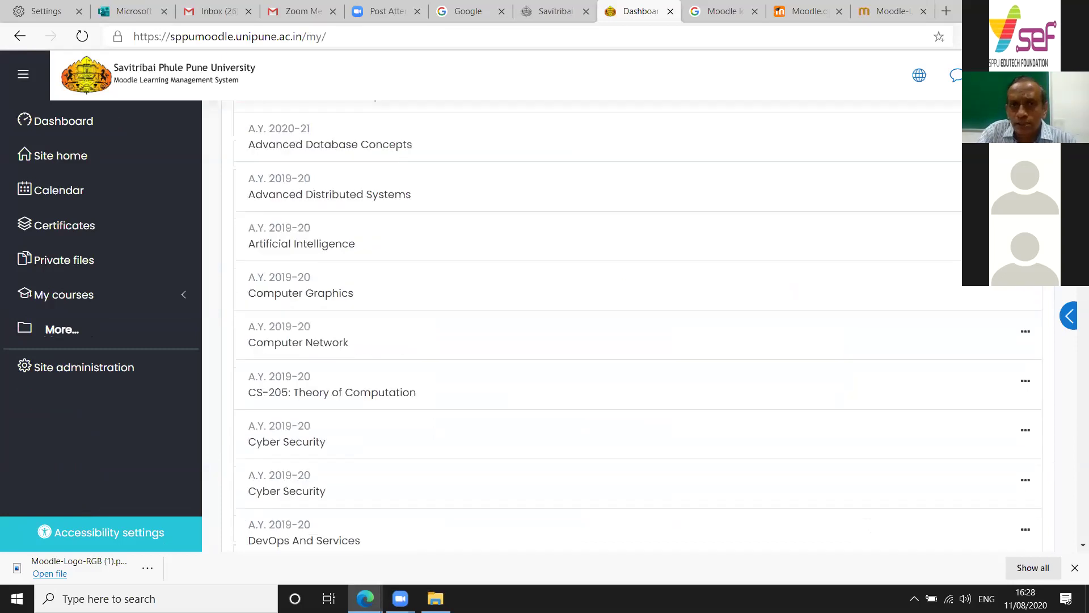
scroll(593, 335, "up", 7)
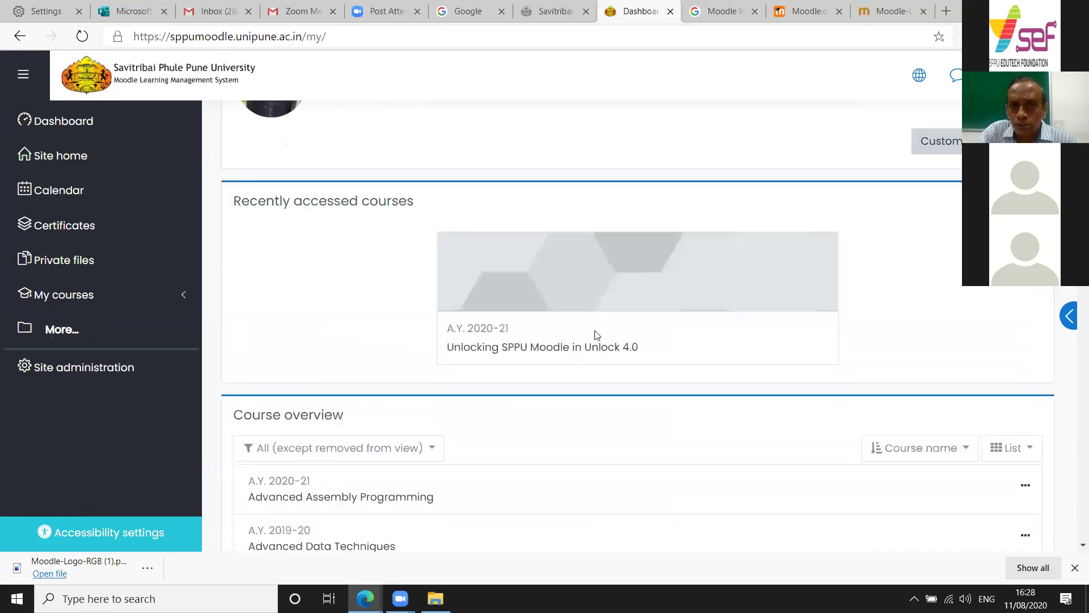
left_click(565, 348)
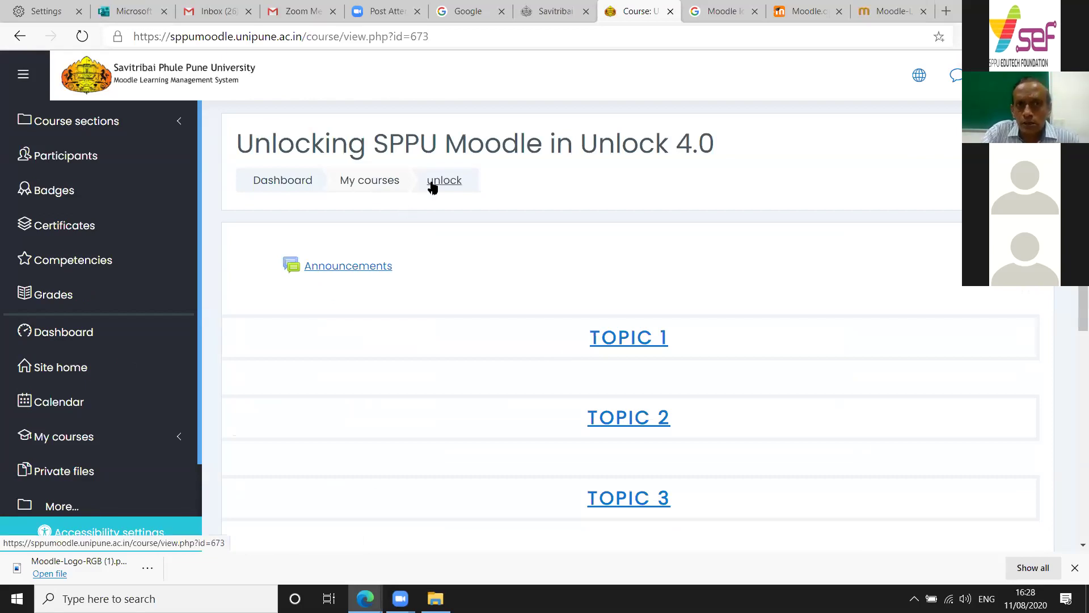
left_click(389, 35)
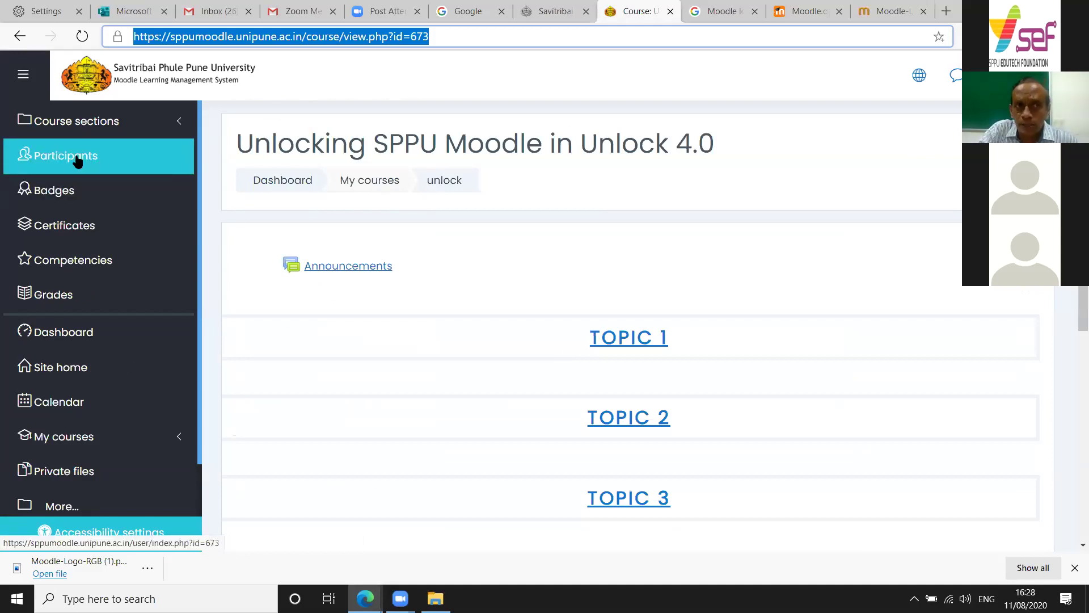
left_click(78, 162)
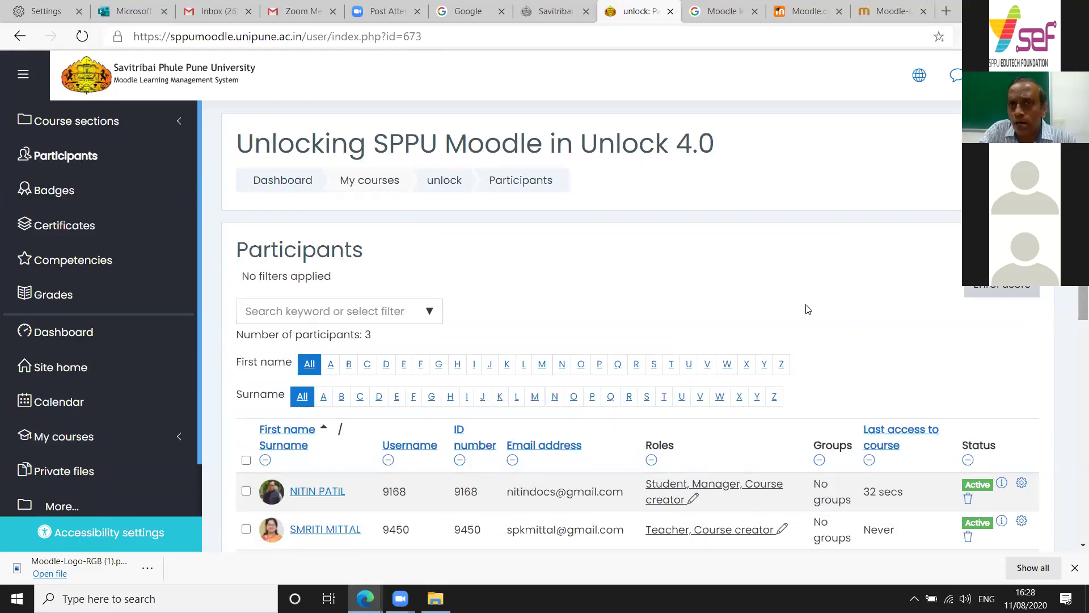
scroll(805, 309, "down", 4)
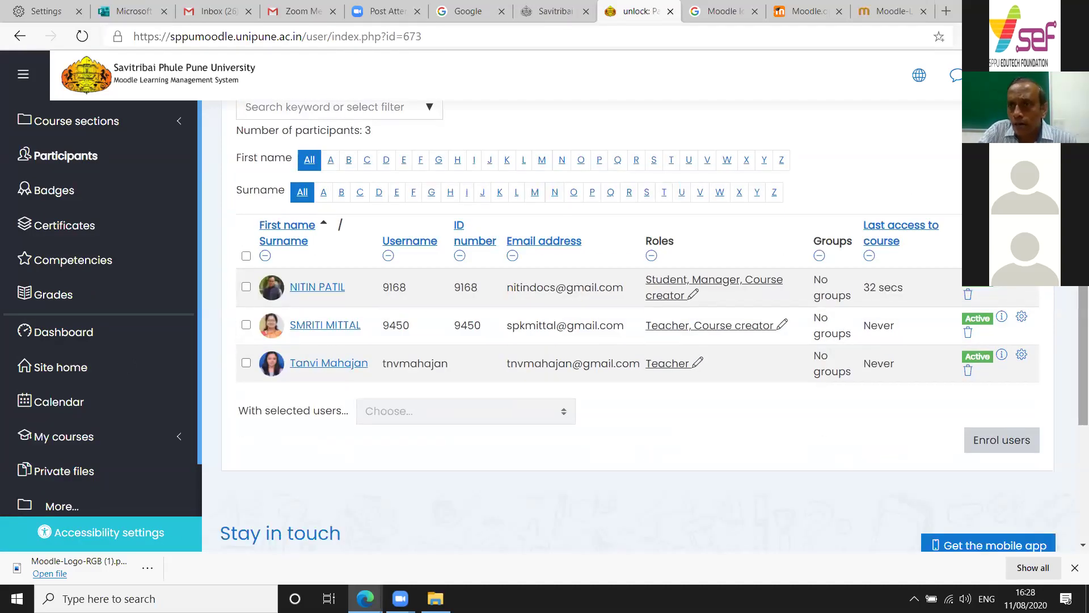
scroll(635, 326, "up", 4)
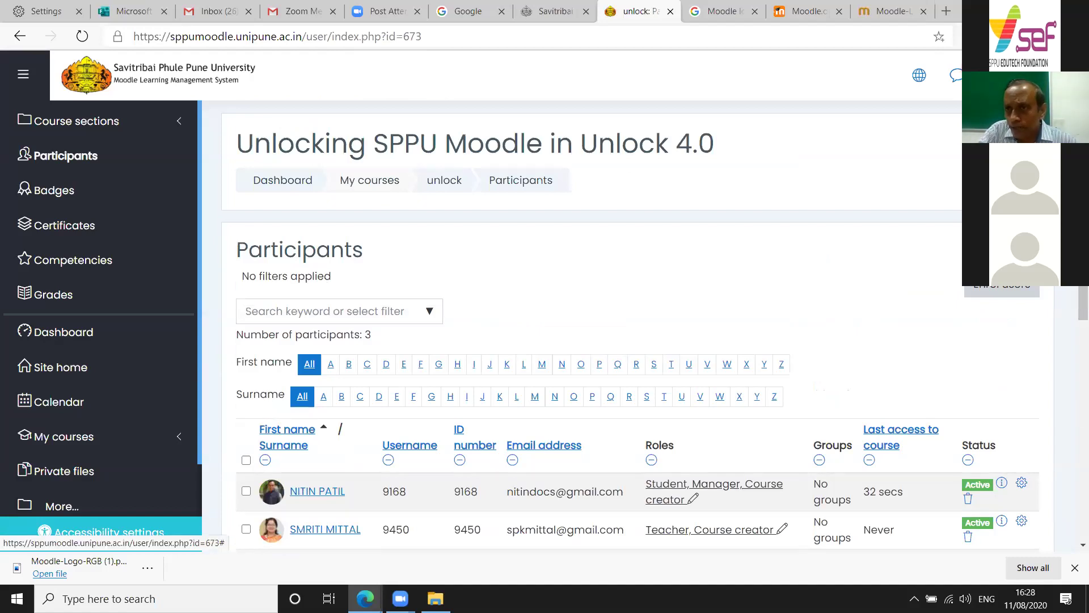
left_click(1030, 241)
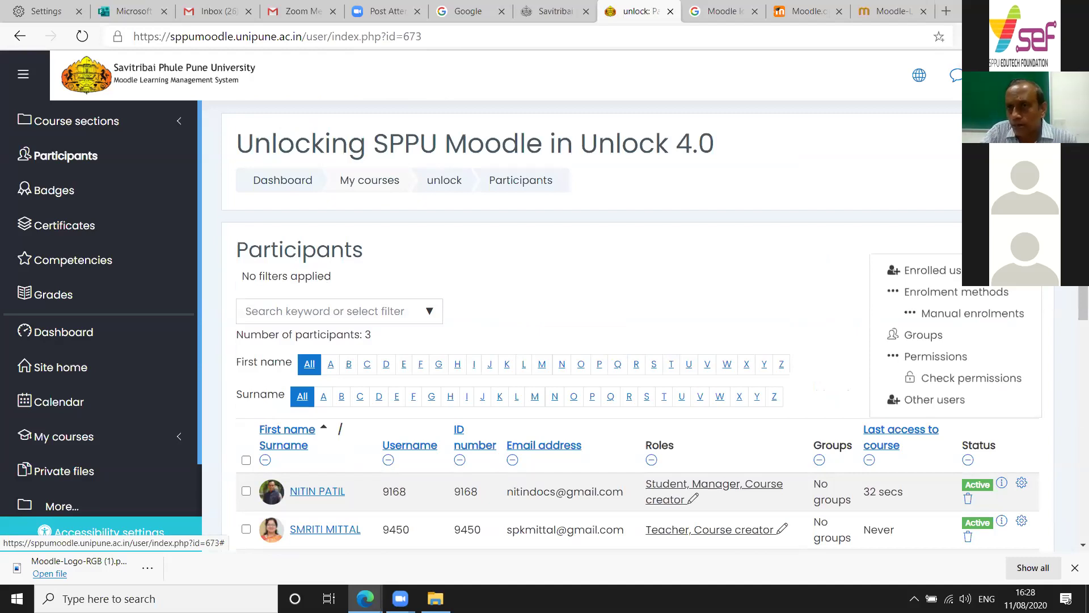
Open the unlock course's Enrolment methods list: Manual enrolments (3 users), Guest access and Self enrolment
left_click(921, 292)
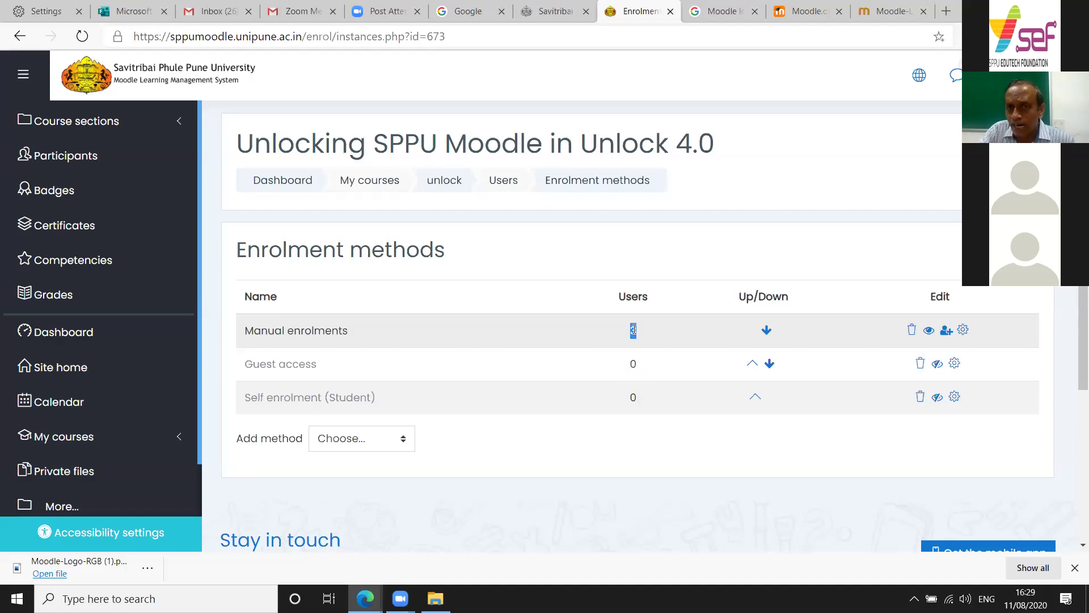
left_click(629, 335)
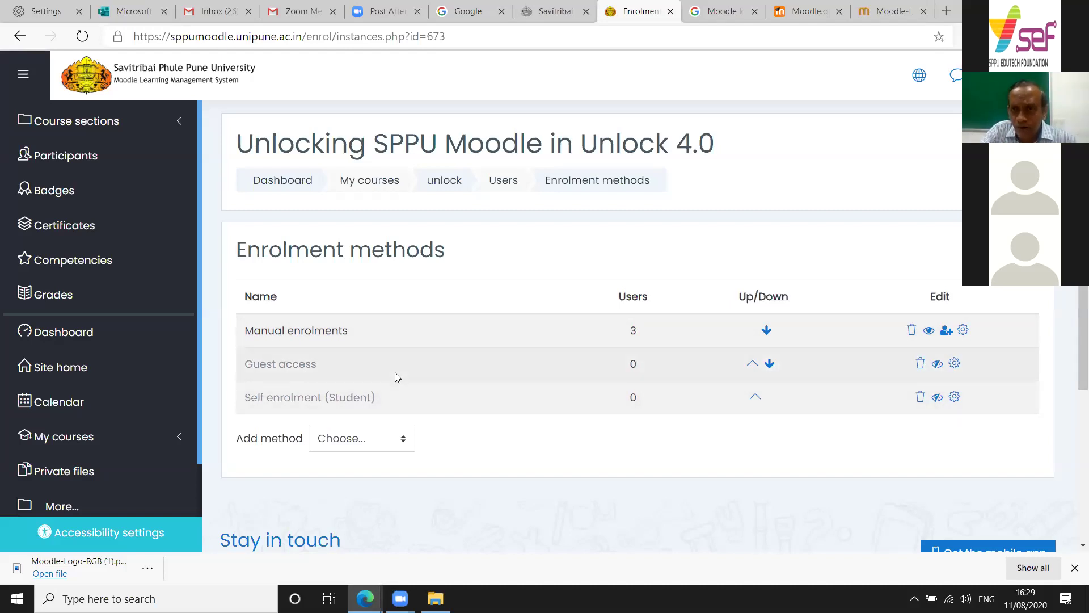
Enable Self enrolment (Student) and copy the enrolment methods page address
left_click(936, 398)
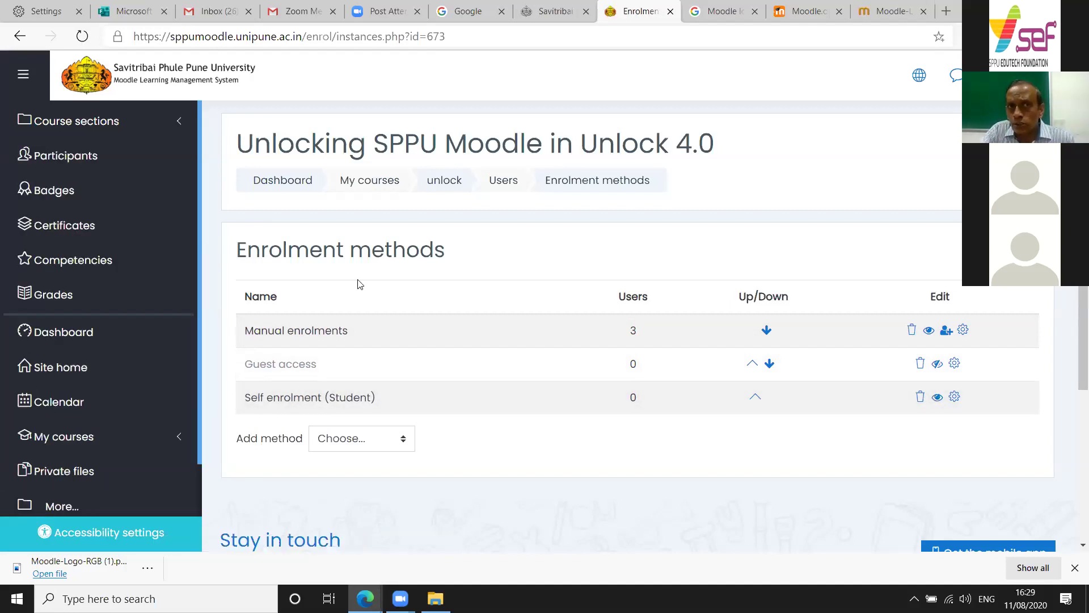
left_click(349, 39)
key("ctrl+c")
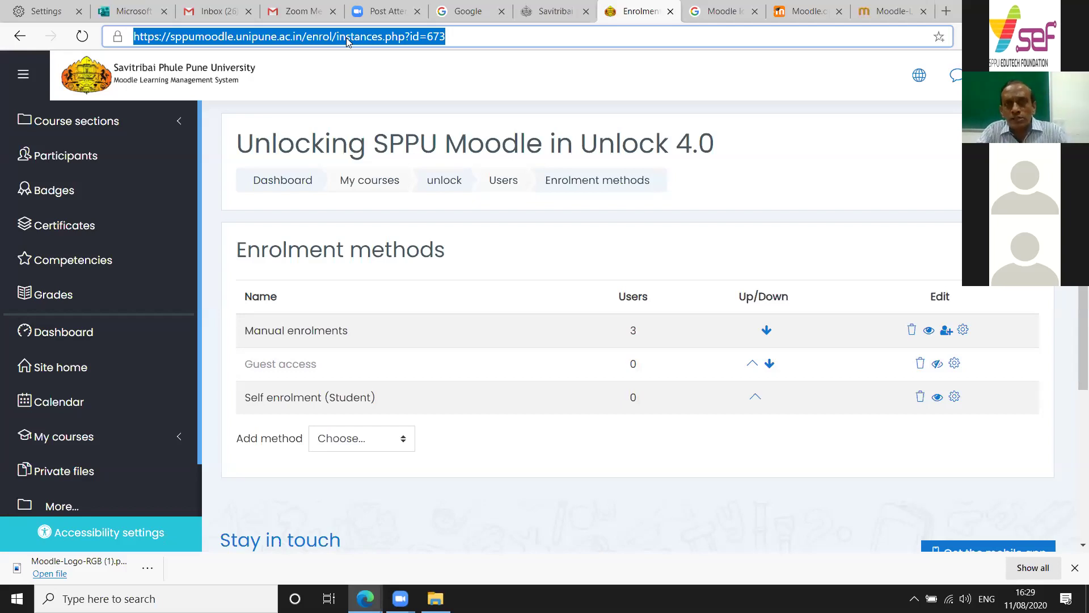
right_click(347, 38)
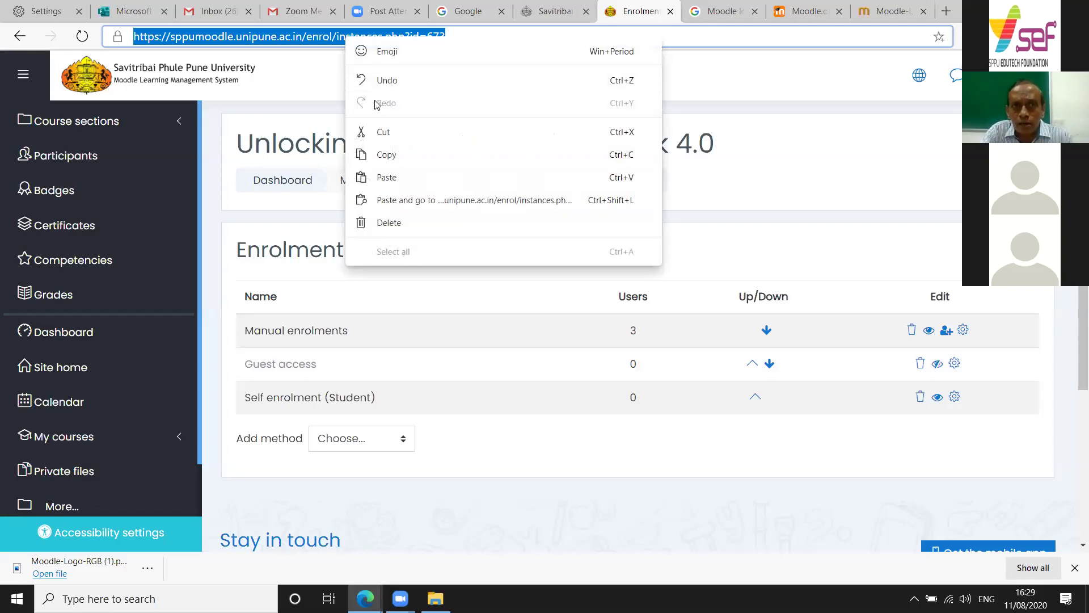
left_click(384, 154)
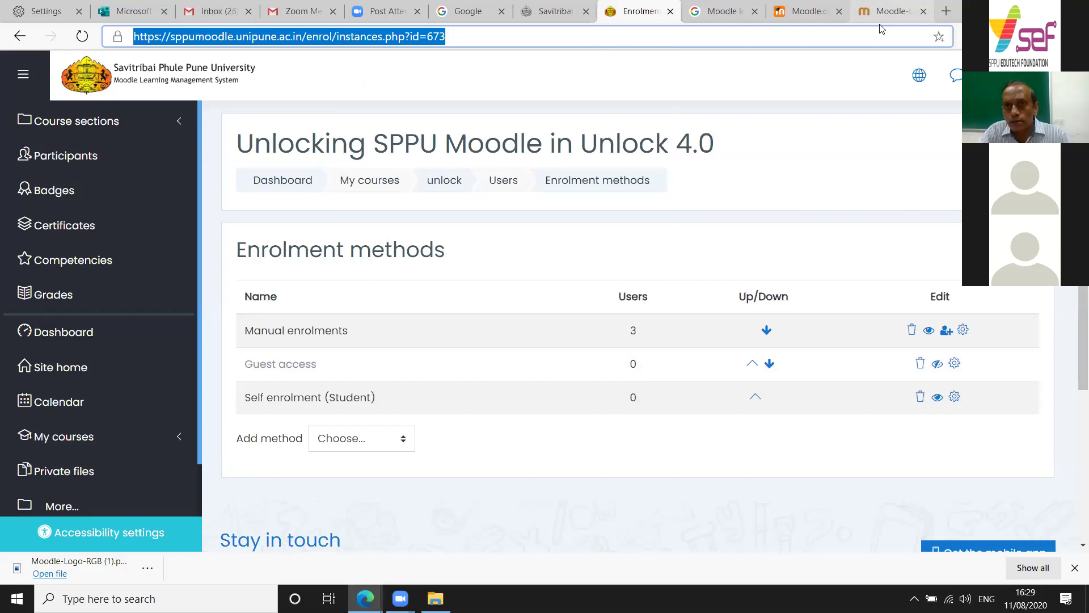
key("ctrl+v")
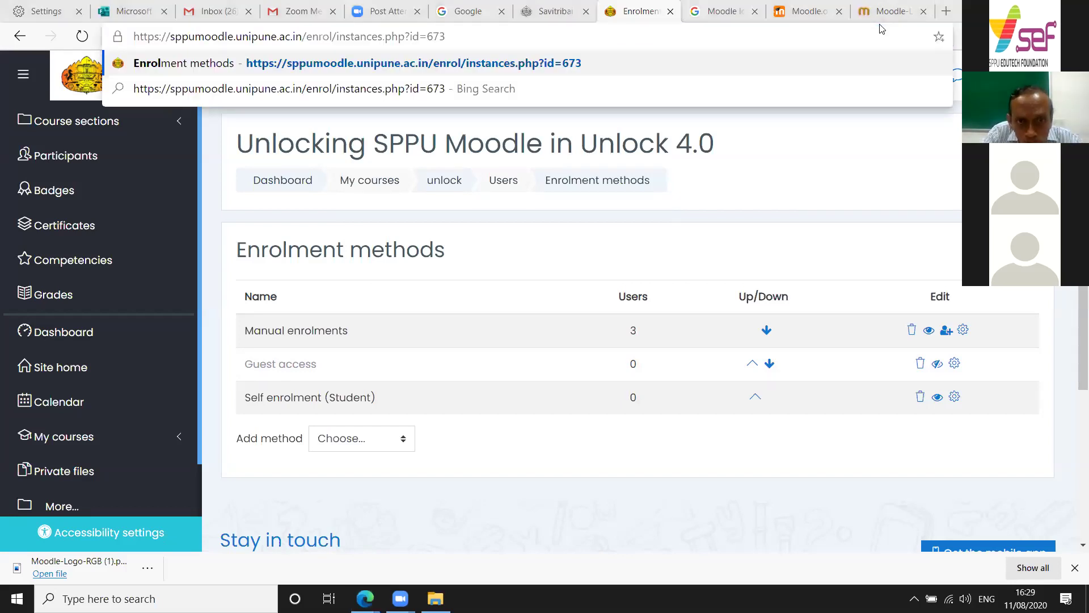
key("Return")
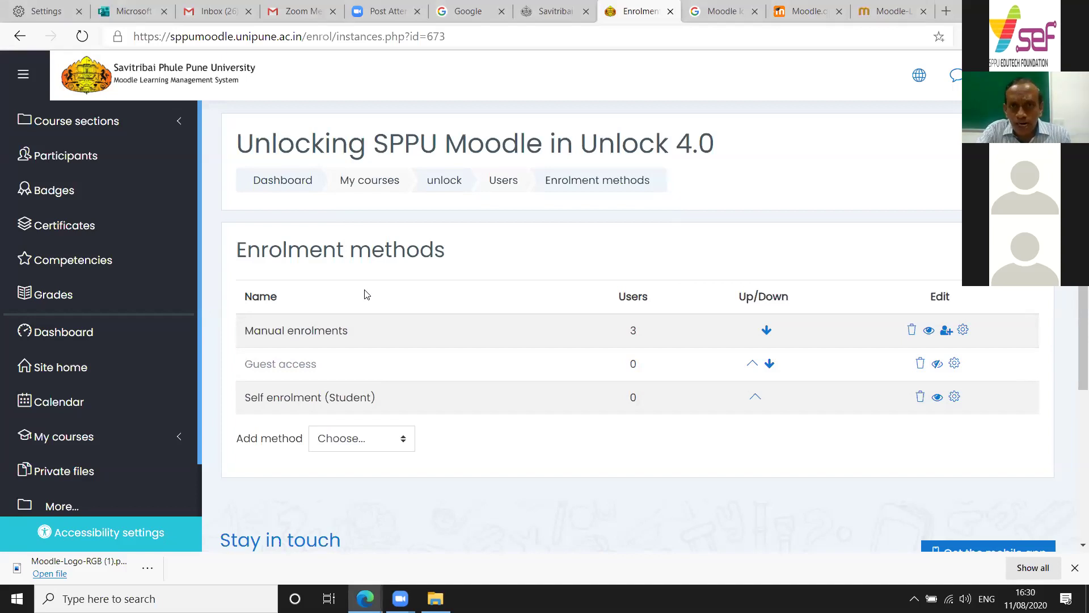
Reload until Self enrolment (Student) shows 2 users, then open its edit settings
left_click(84, 36)
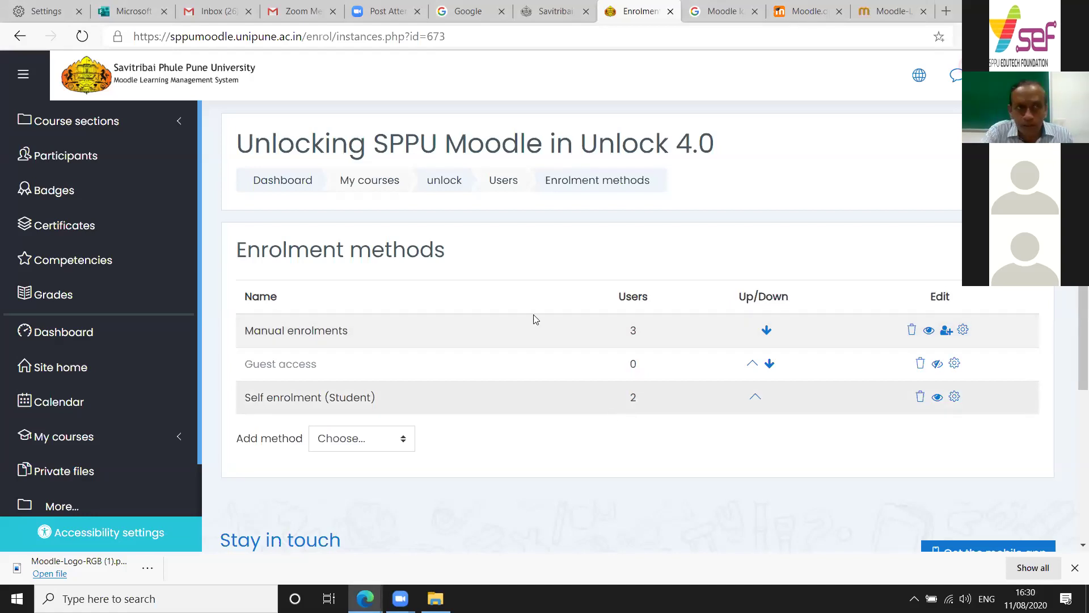
left_click(81, 37)
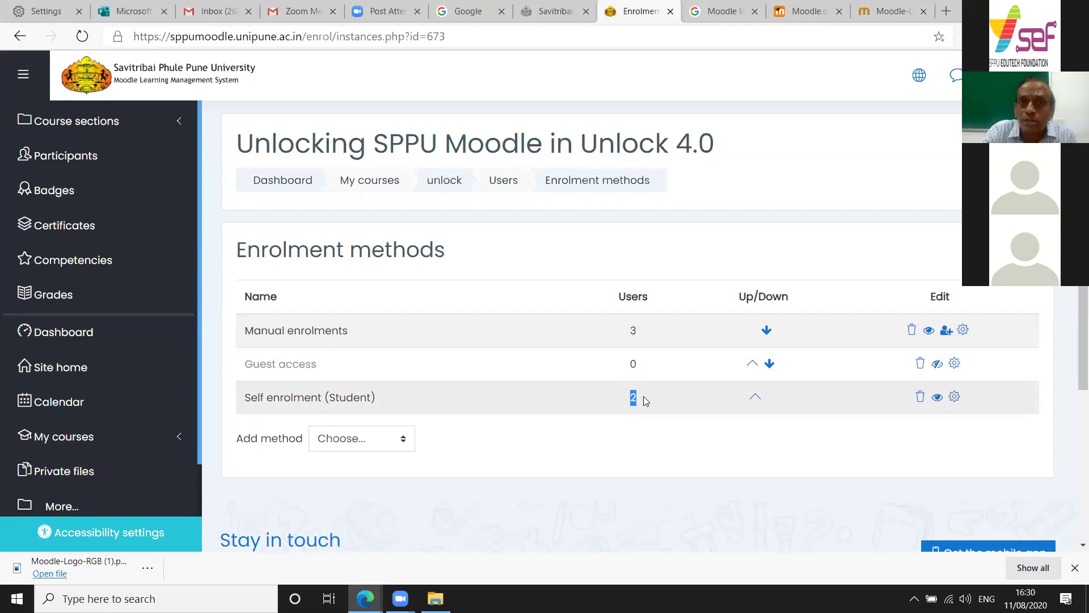
left_click(633, 399)
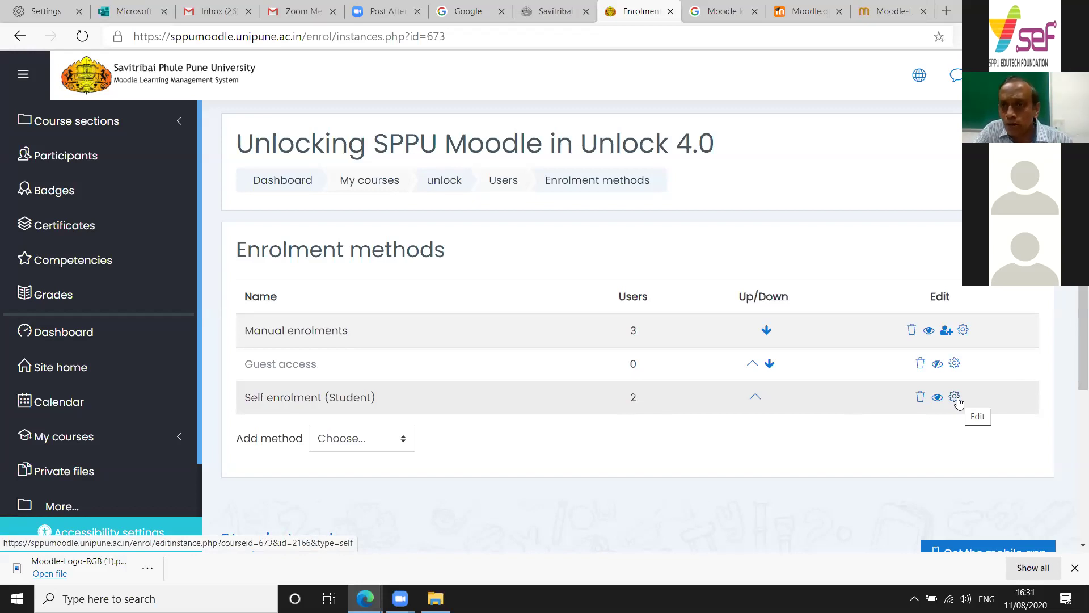
left_click(955, 399)
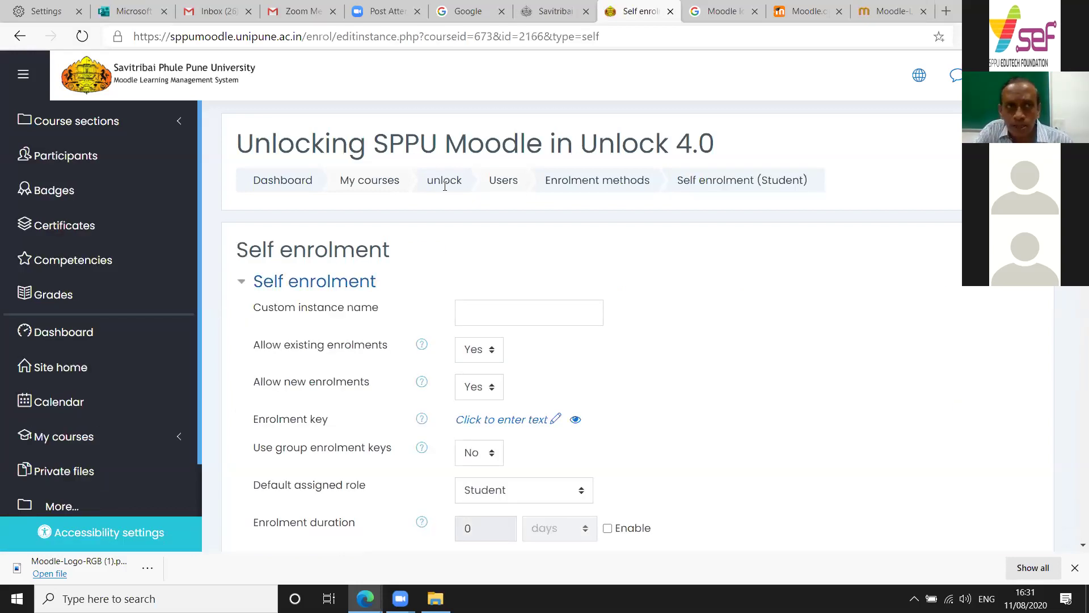
Look through the saved passwords in Edge's Settings tab
left_click(17, 14)
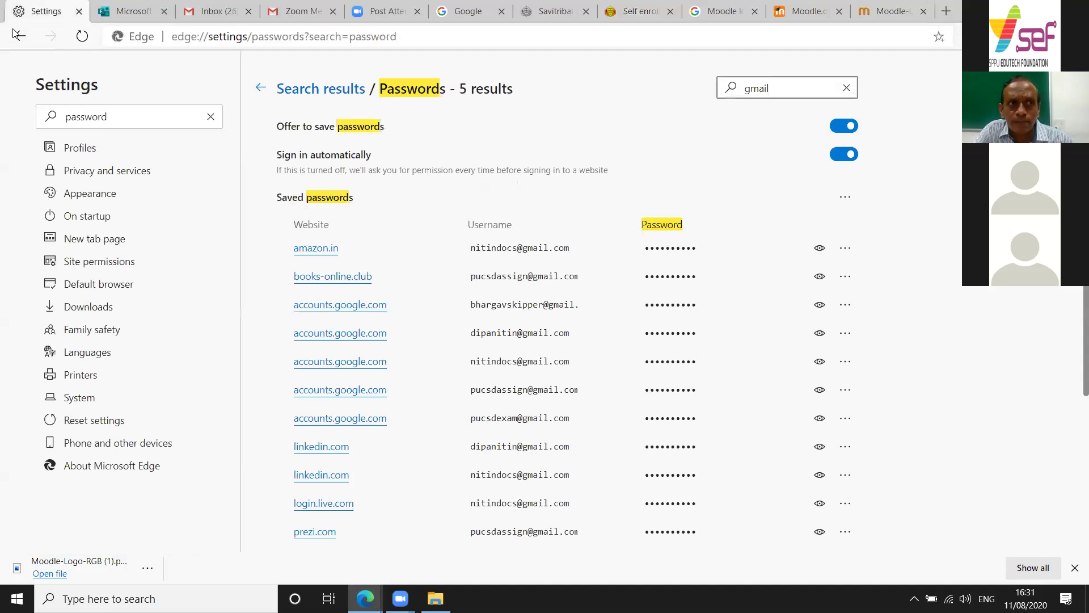
left_click(652, 86)
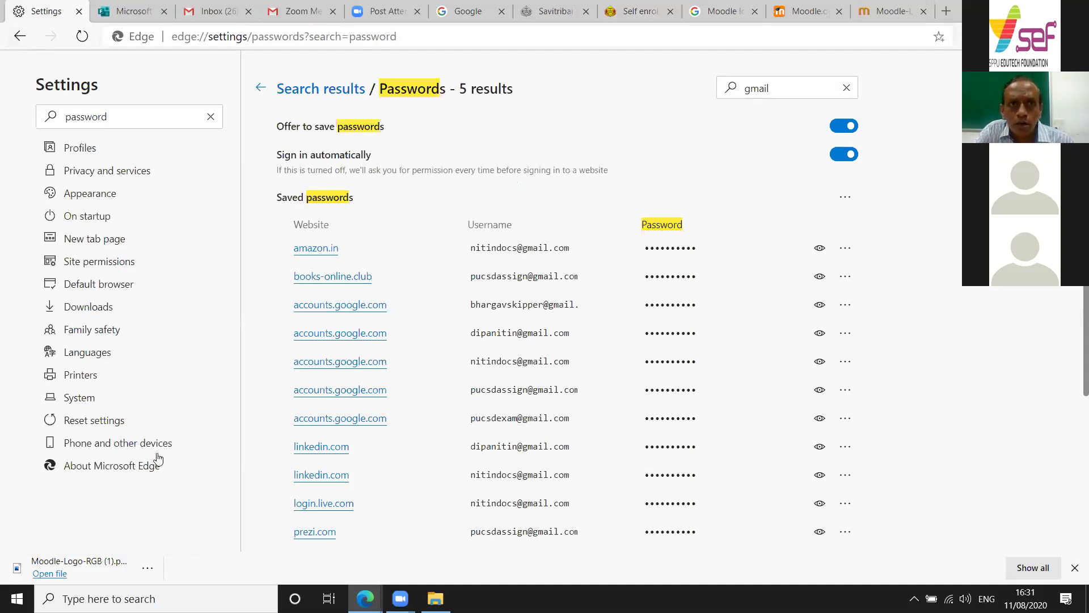
scroll(1072, 421, "down", 3)
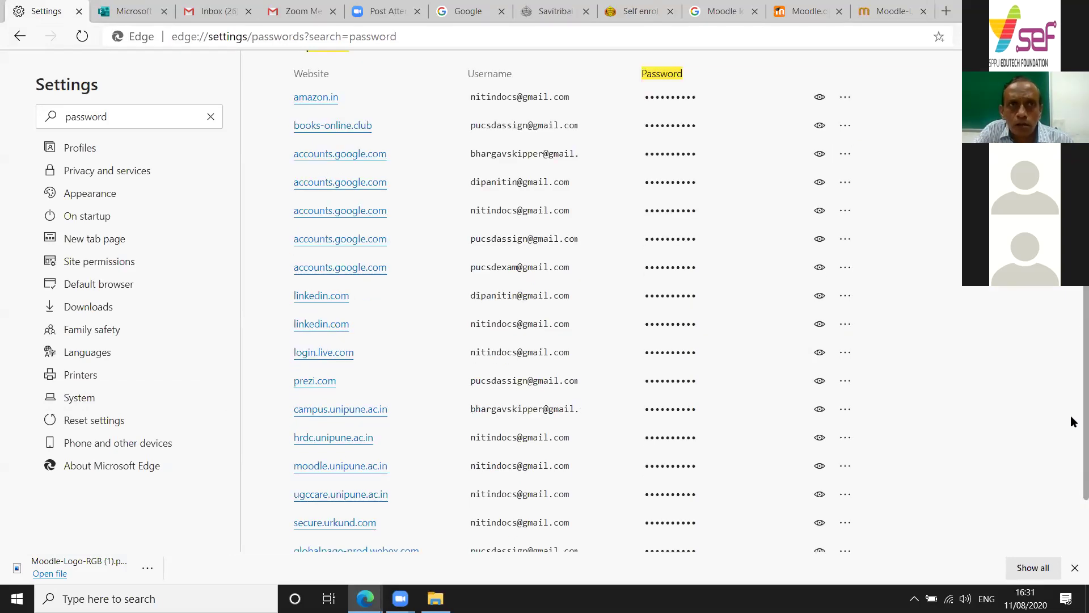
Bring up the Gmail inbox and close the Microsoft Forms responses tab
left_click(122, 12)
left_click(205, 14)
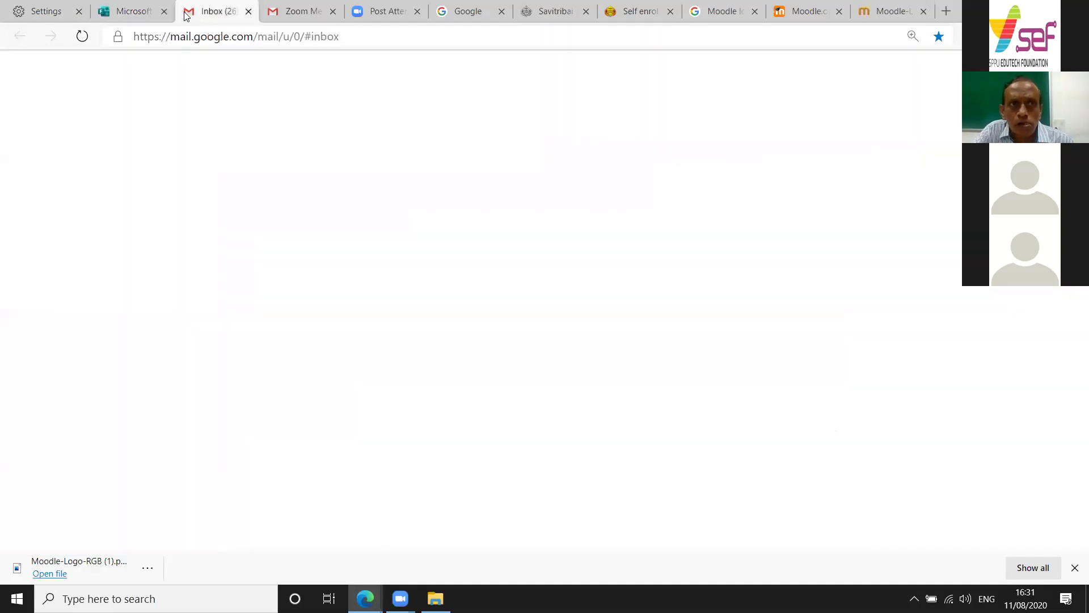
left_click(164, 12)
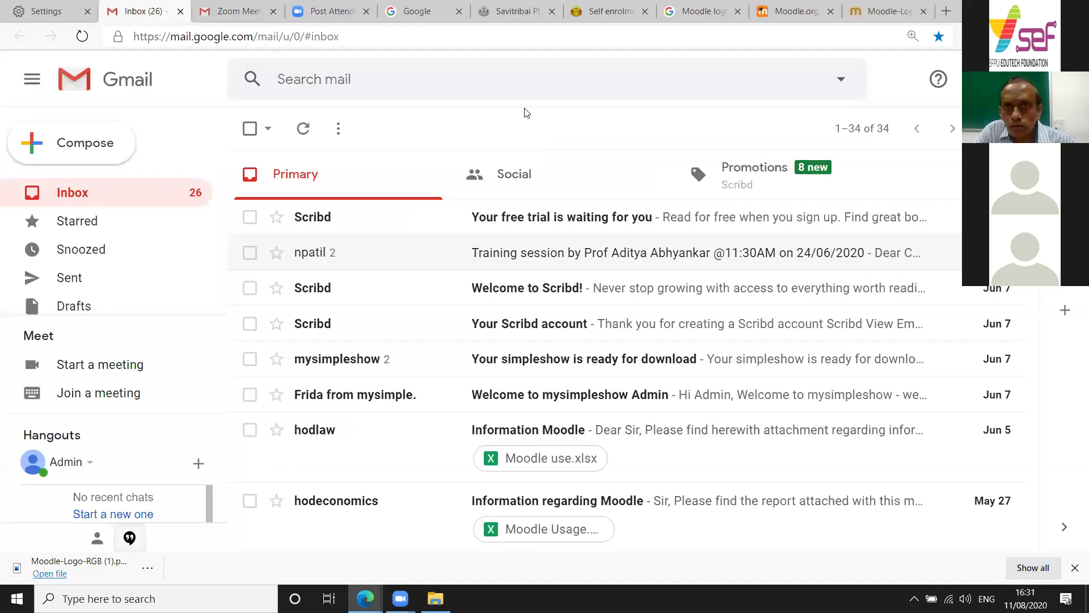
Close the Moodle logo image results tab and return to the Self enrolment settings
left_click(702, 11)
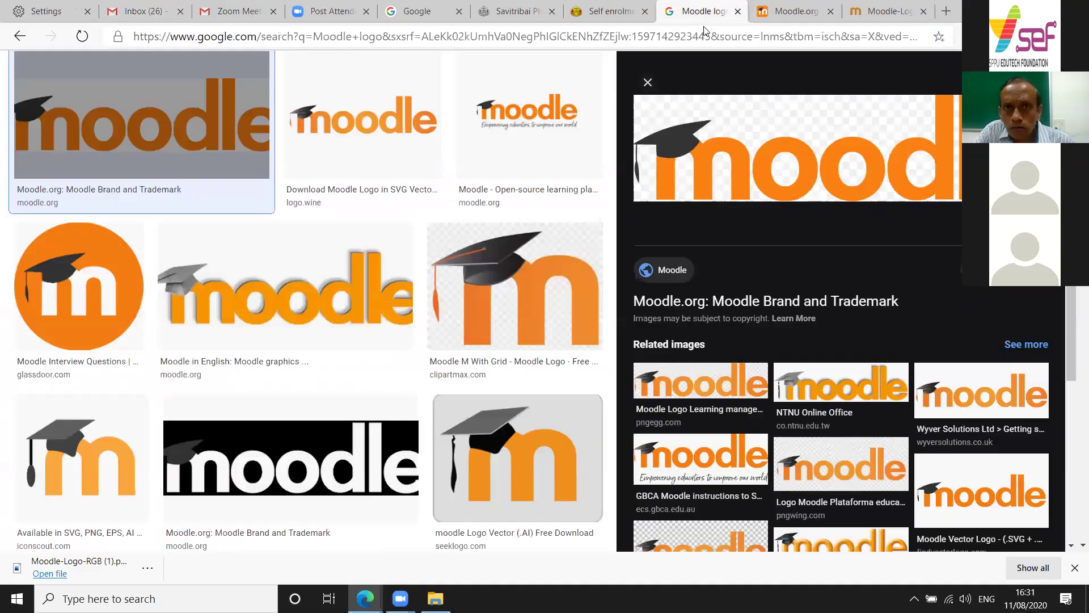
key("ctrl+w")
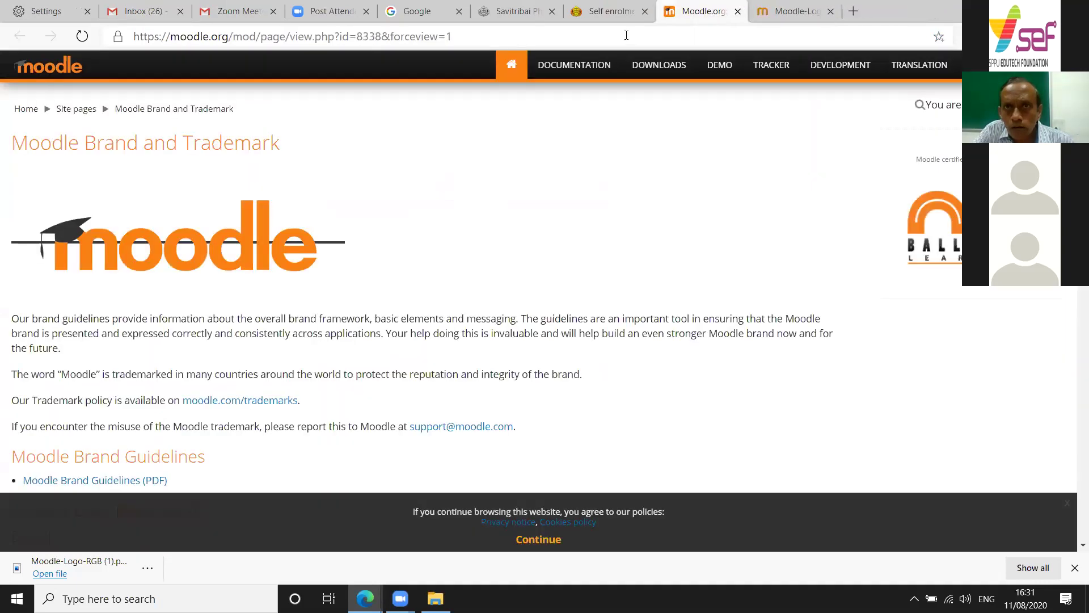
key("ctrl+shift+Tab")
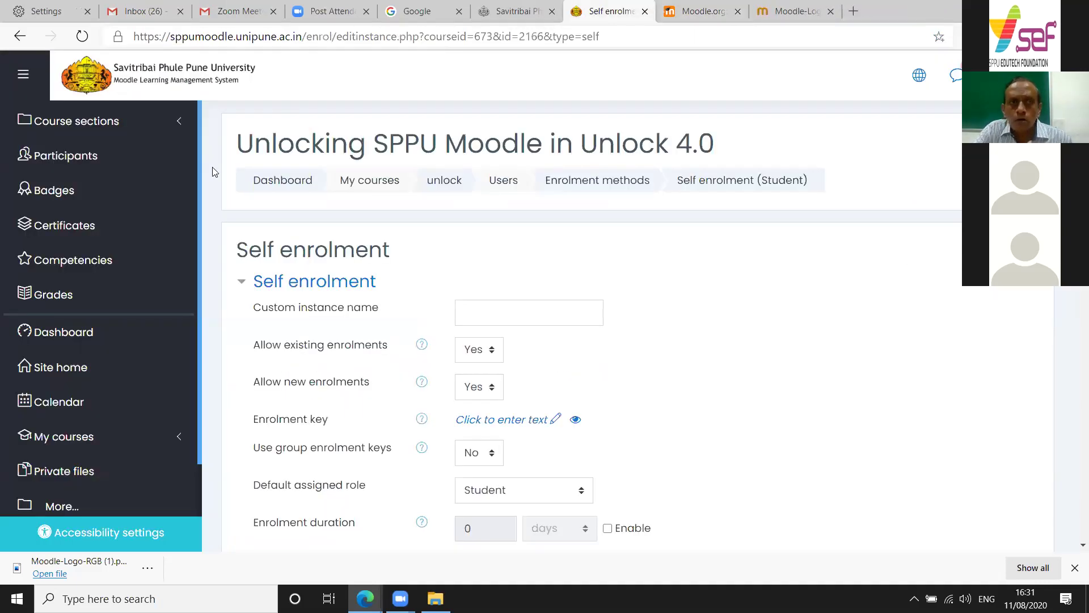
Back on Enrolment methods, toggle Self enrolment (Student) off and on, refreshing until it shows 5 users
left_click(19, 37)
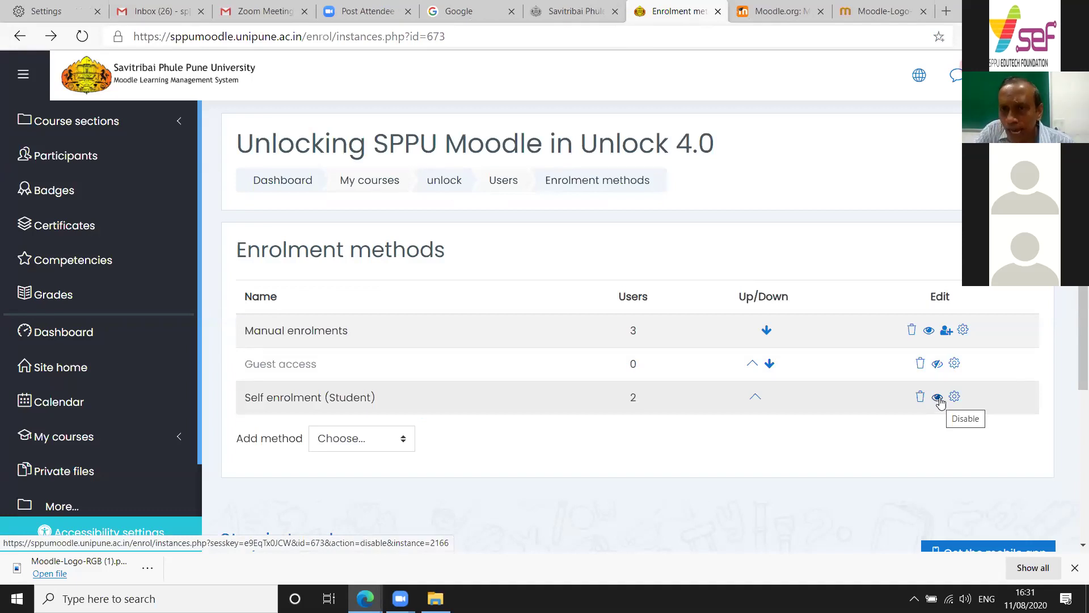
left_click(938, 398)
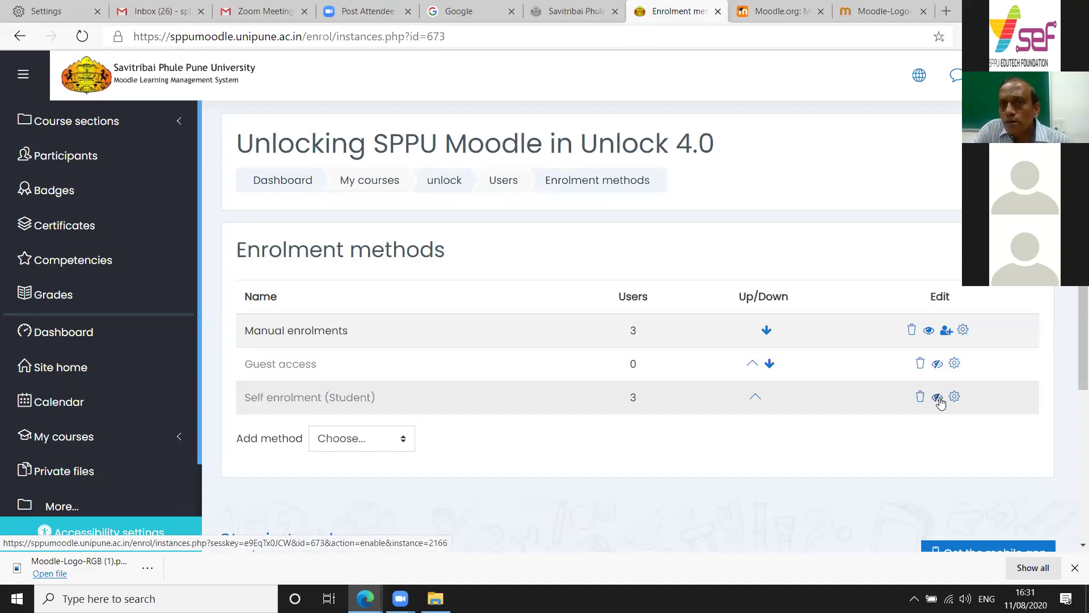
left_click(74, 37)
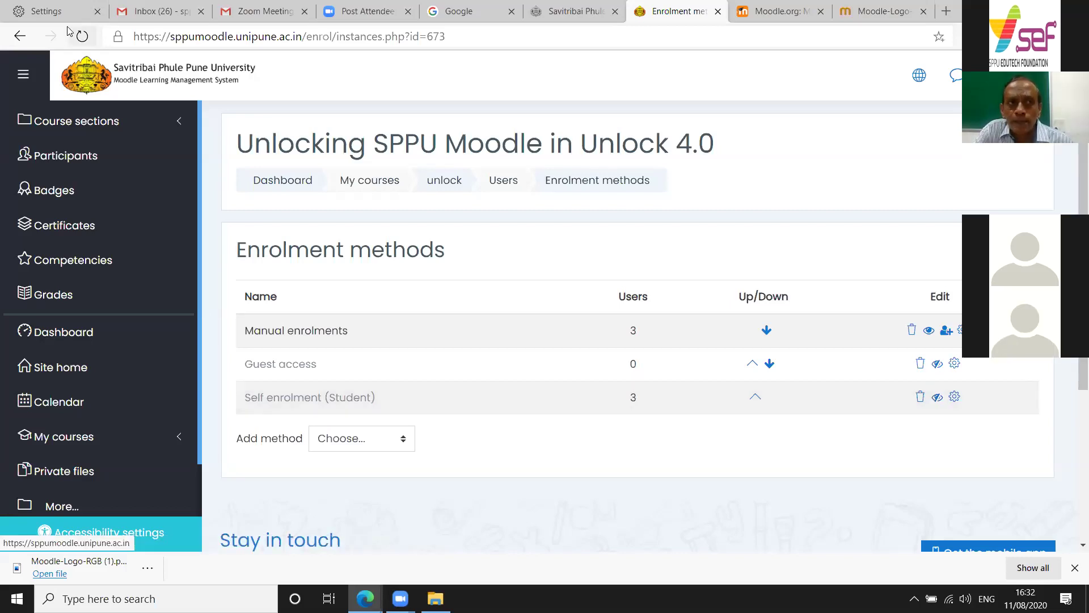
left_click(81, 38)
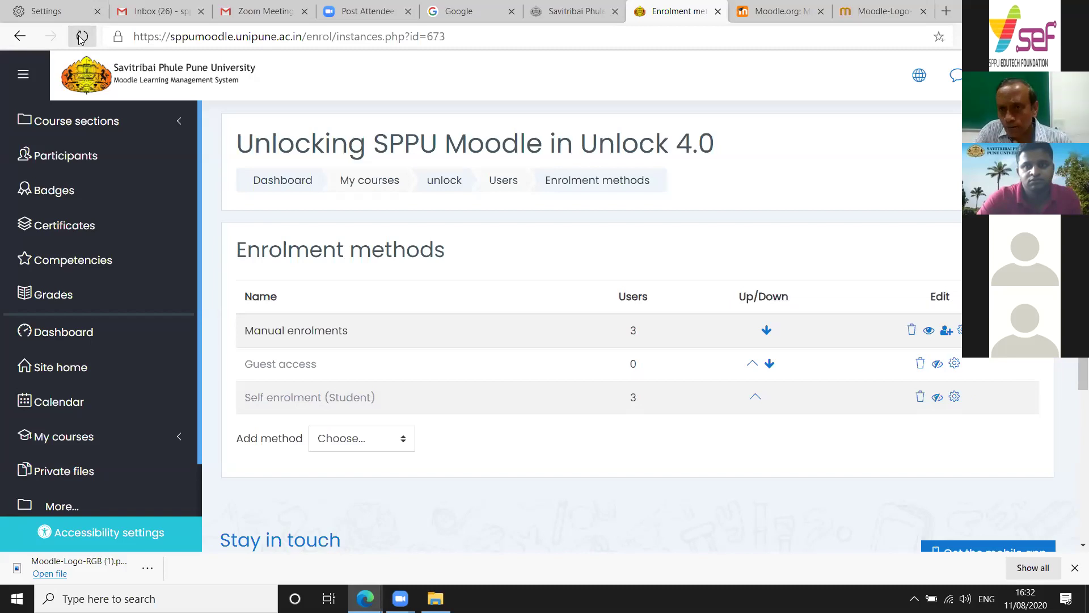
left_click(939, 399)
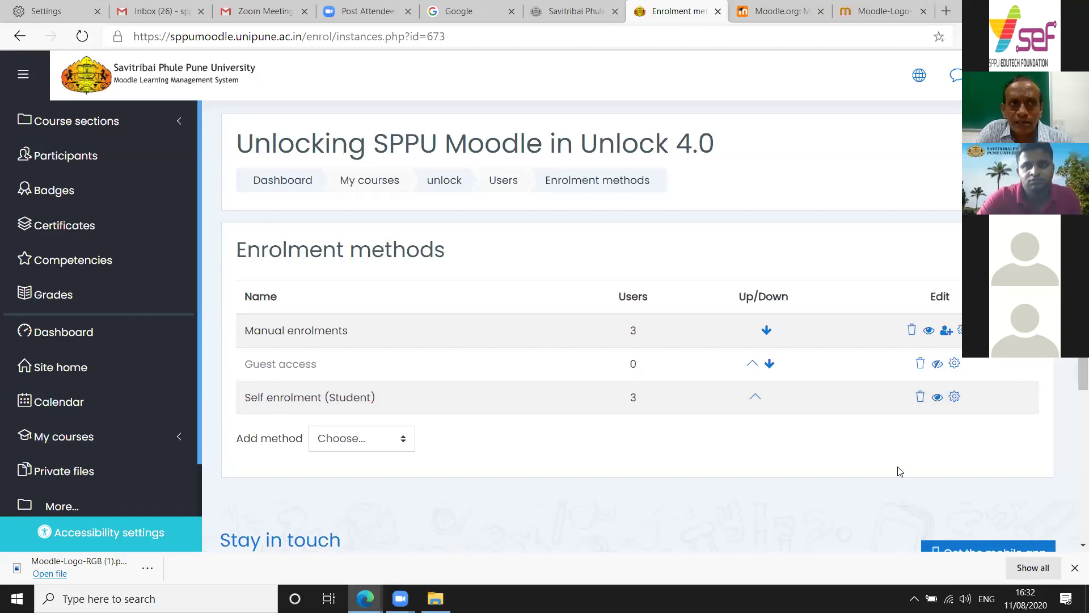
left_click(82, 36)
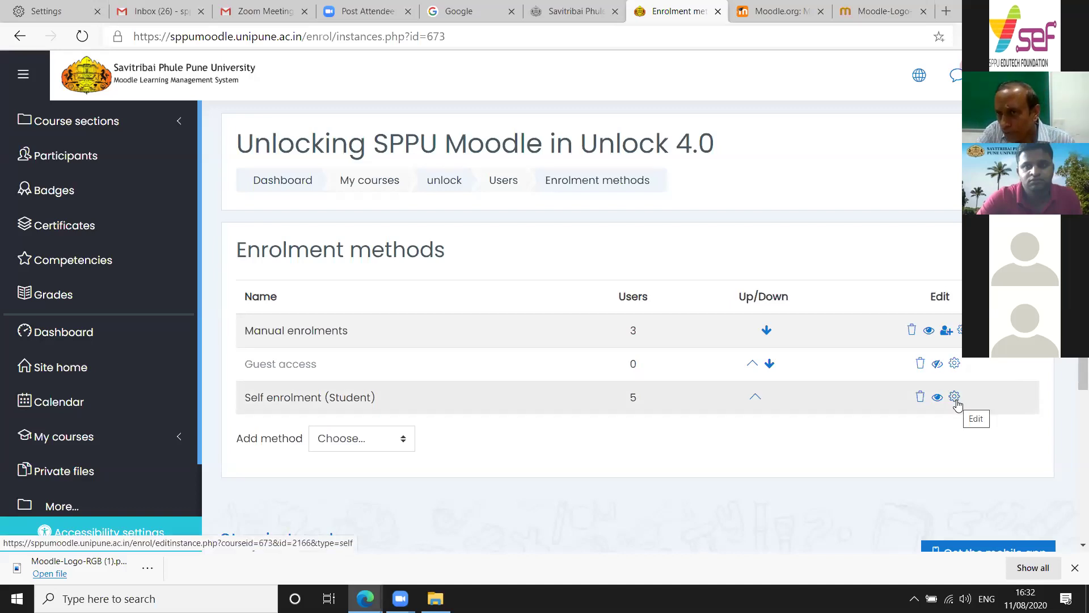
In the Self enrolment settings, set an enrolment key and reveal it to check it
left_click(955, 399)
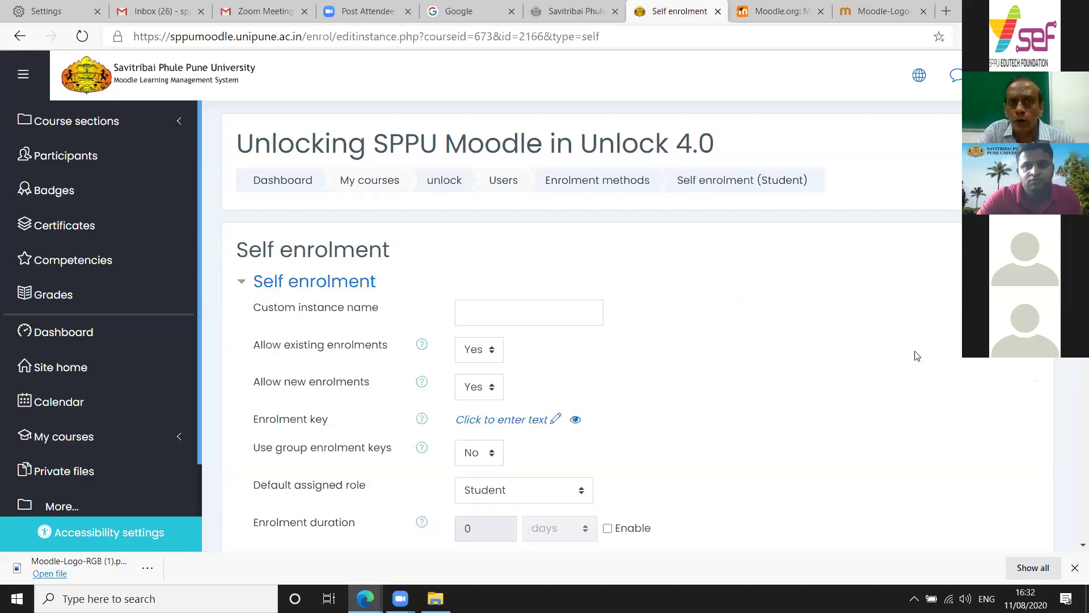
scroll(299, 333, "down", 1)
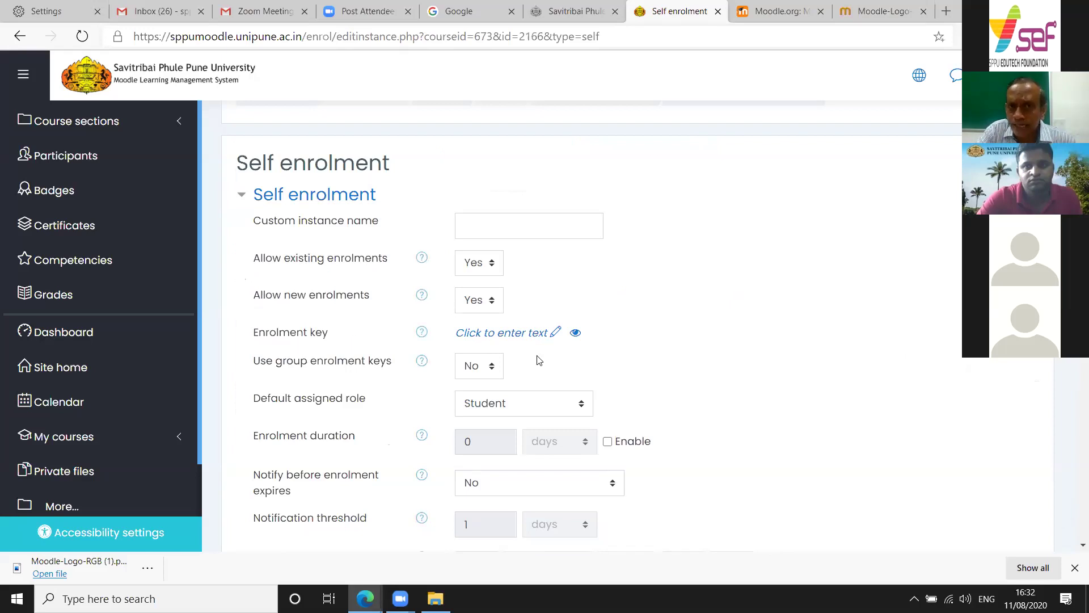
left_click(556, 334)
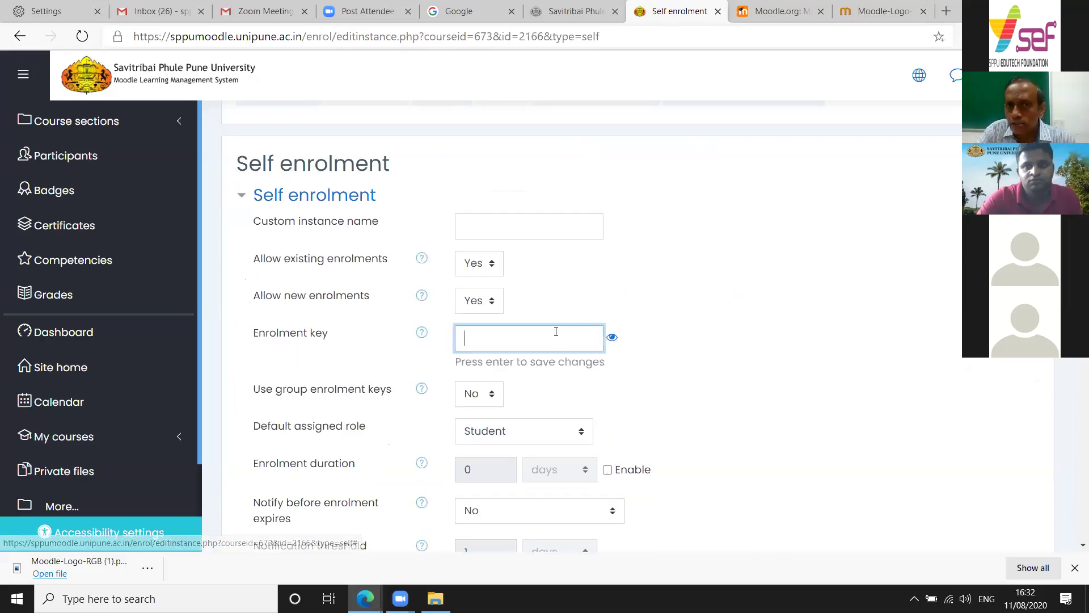
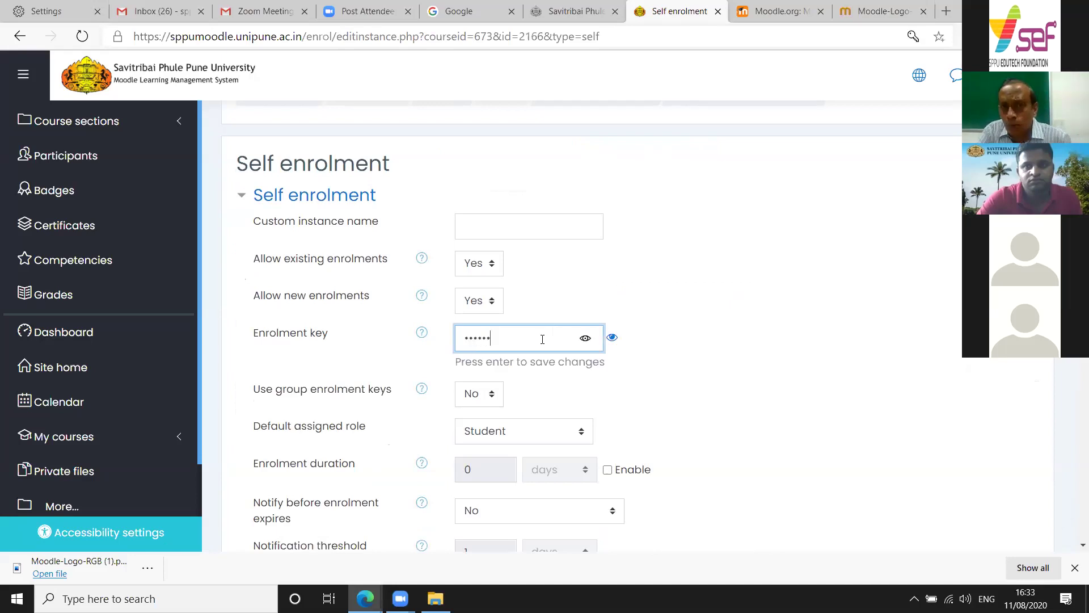
left_click(610, 340)
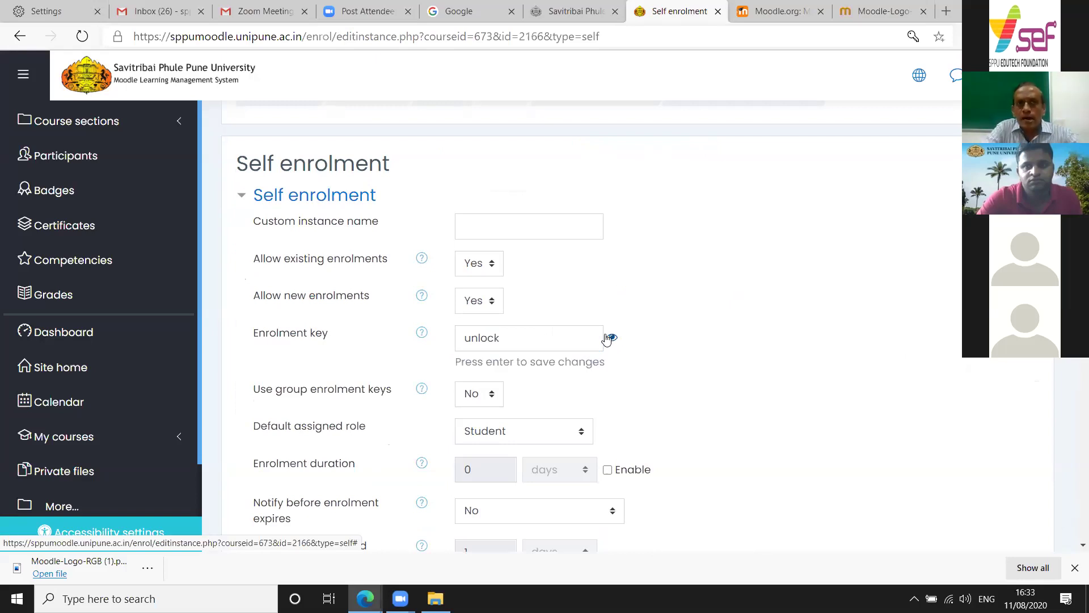
Name the method 'with password' and save the settings
left_click(486, 221)
type("wi")
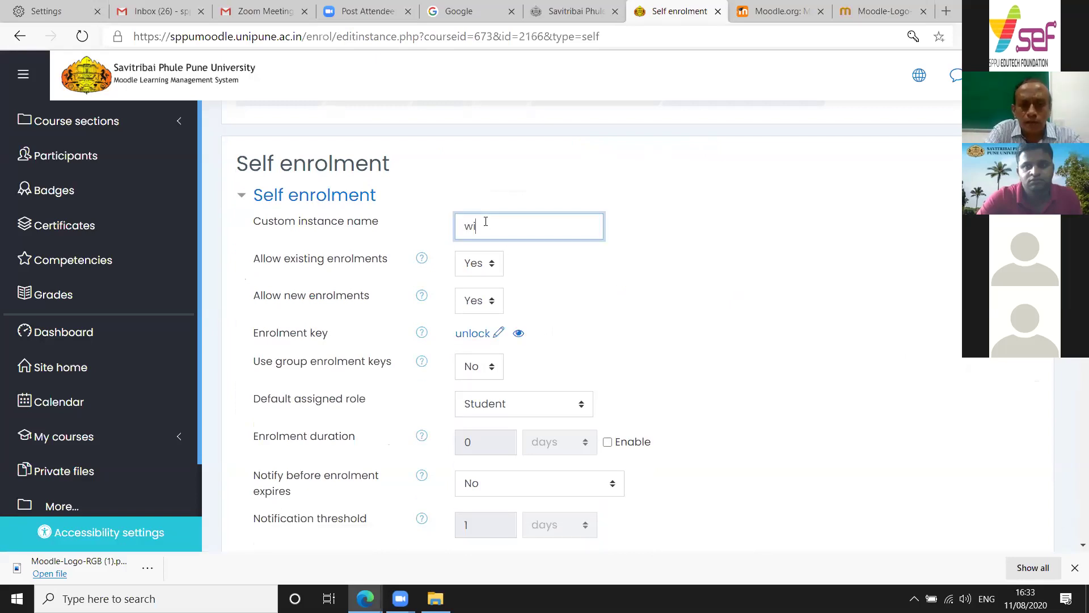
type("th password")
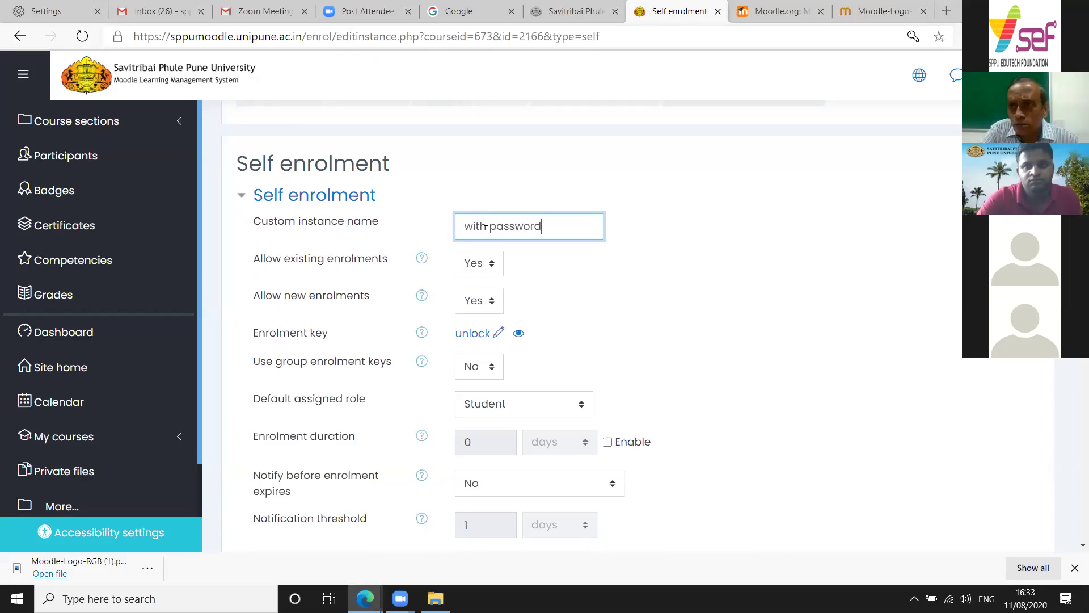
scroll(486, 221, "down", 6)
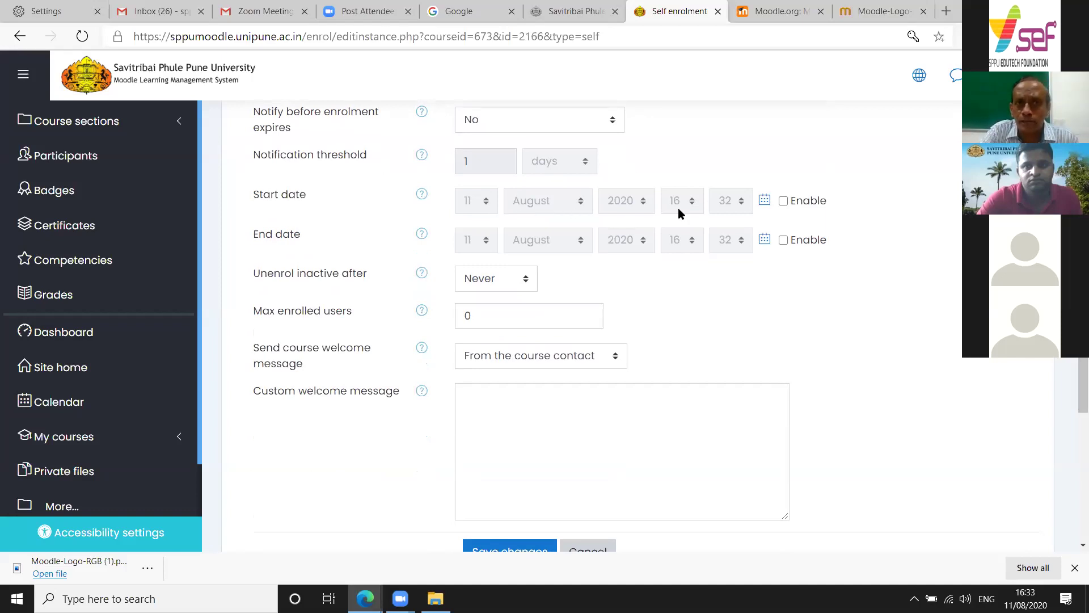
scroll(627, 122, "up", 4)
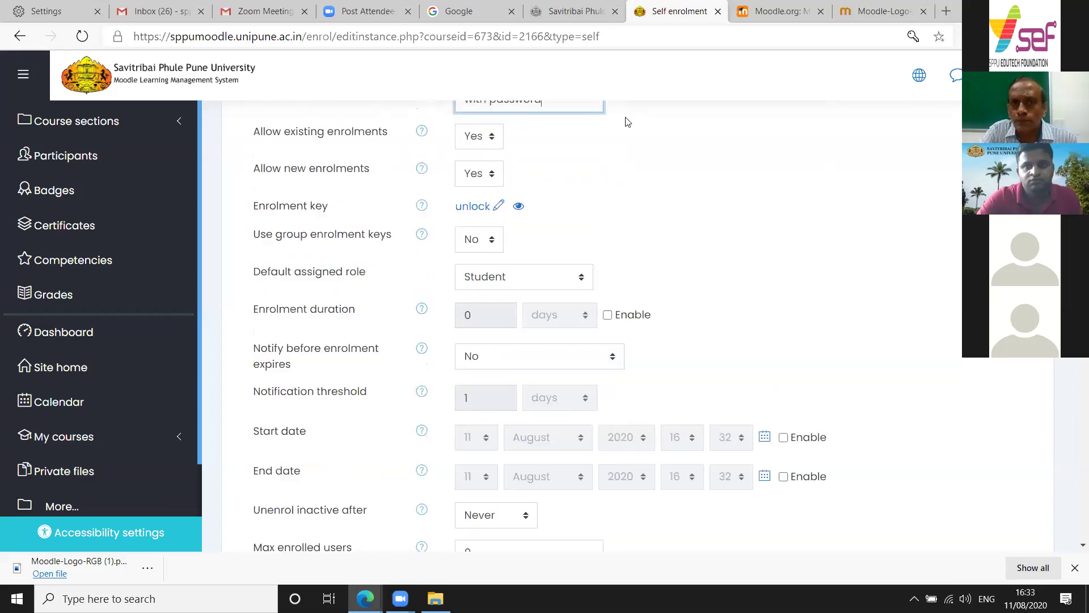
left_click(1074, 472)
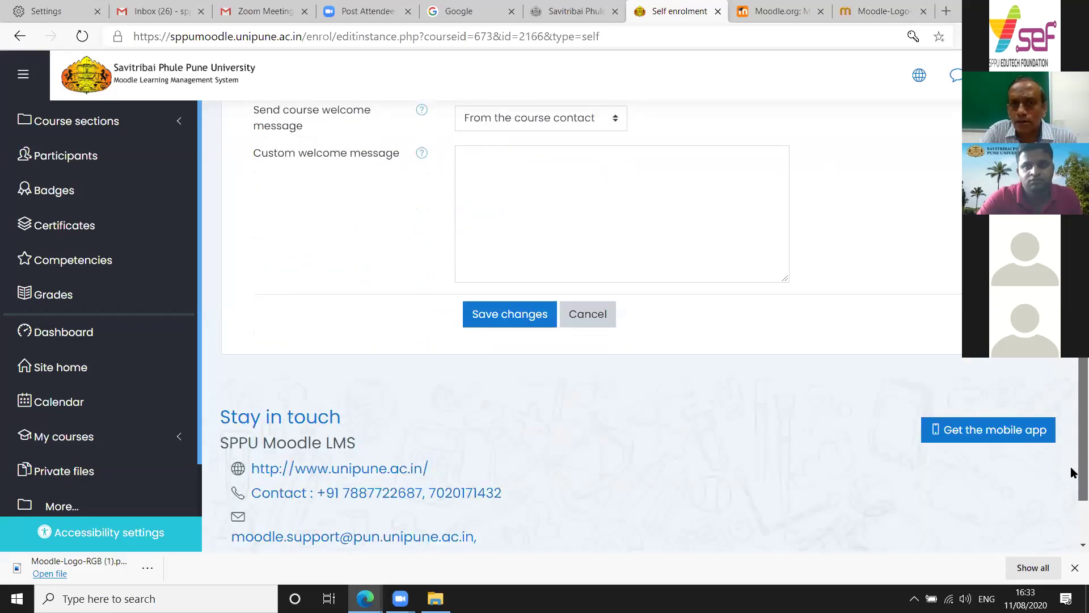
left_click(520, 319)
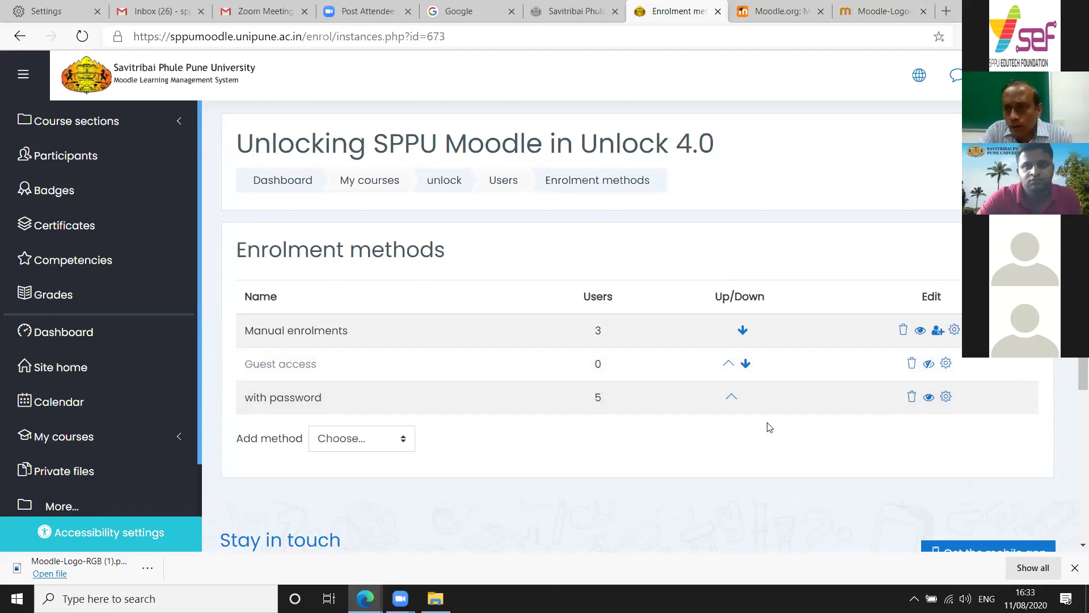
left_click(946, 397)
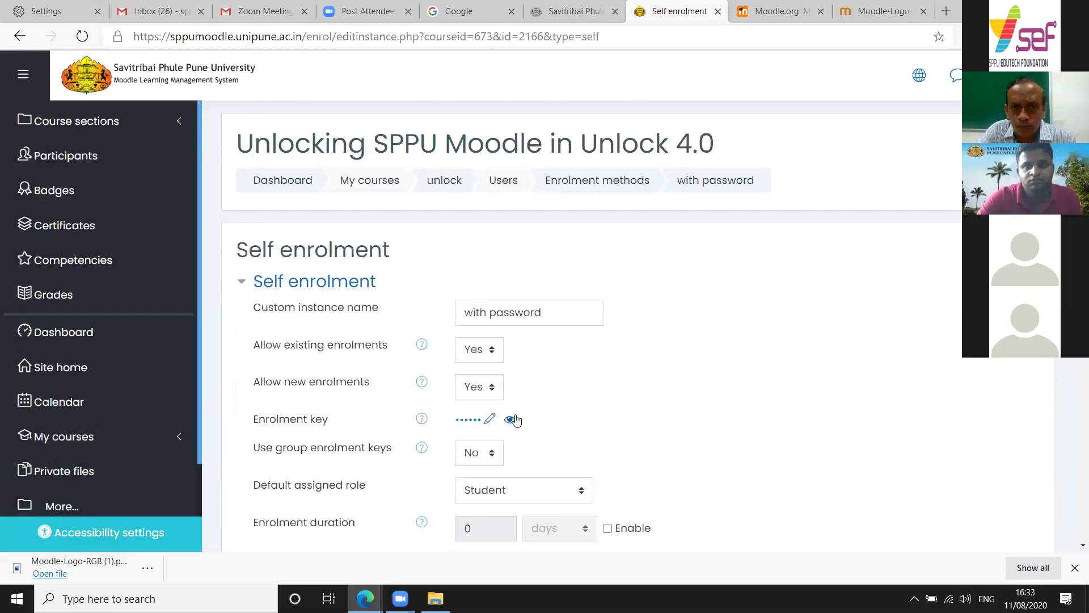
left_click(513, 420)
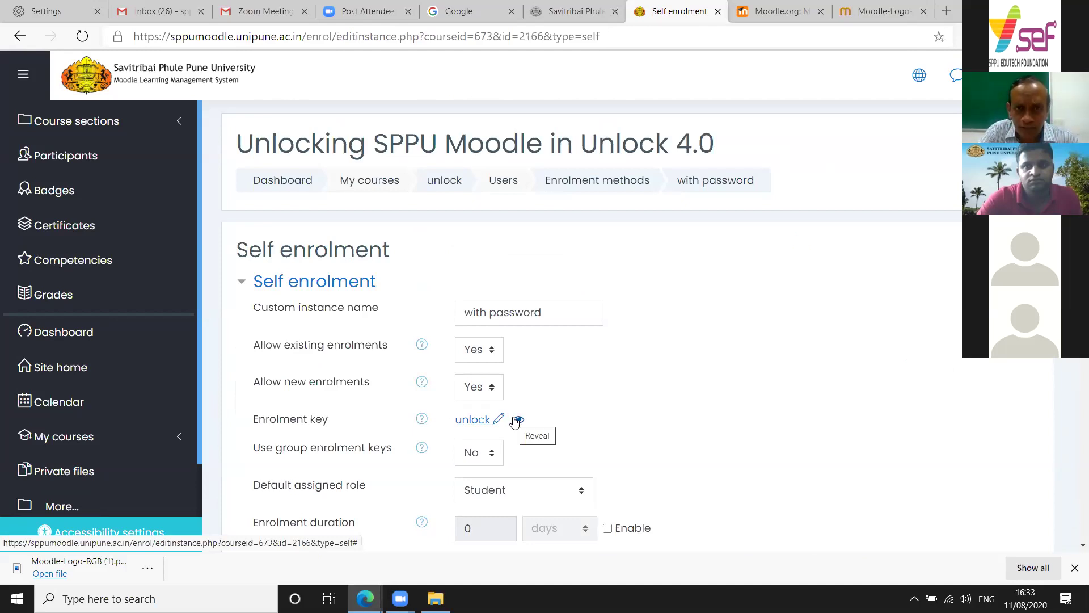
scroll(590, 326, "down", 2)
scroll(504, 225, "down", 10)
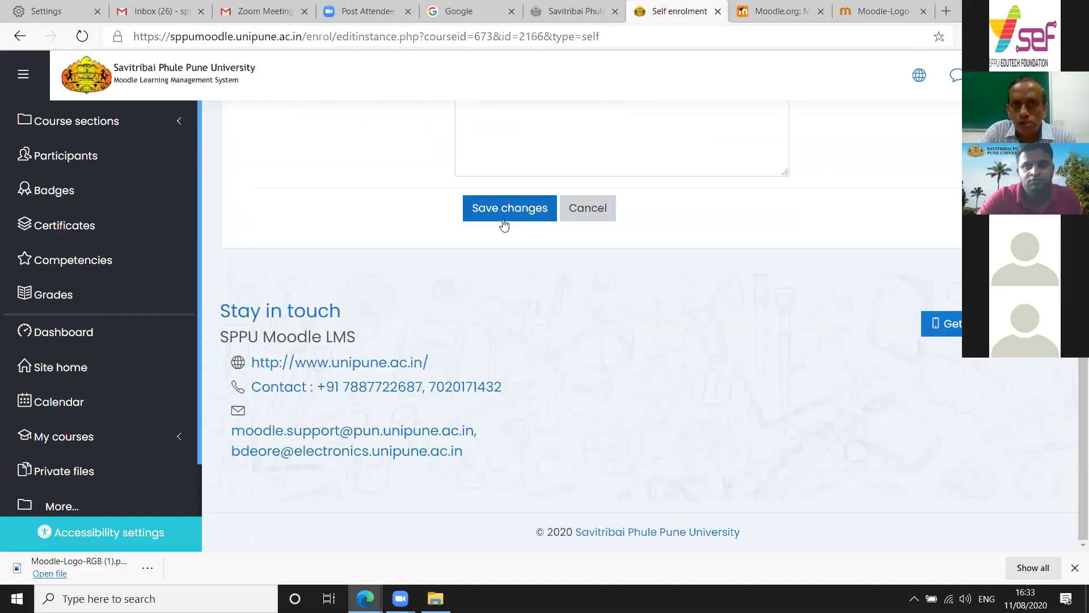
left_click(504, 222)
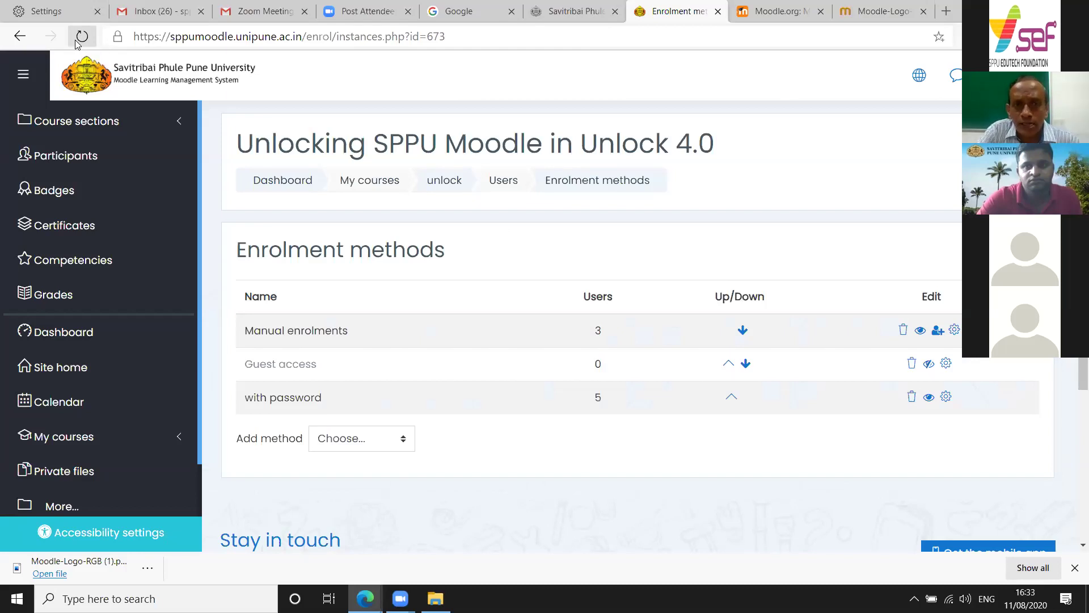
Reload the enrolment methods list repeatedly as the 'with password' user count climbs from 5 to 7
left_click(77, 42)
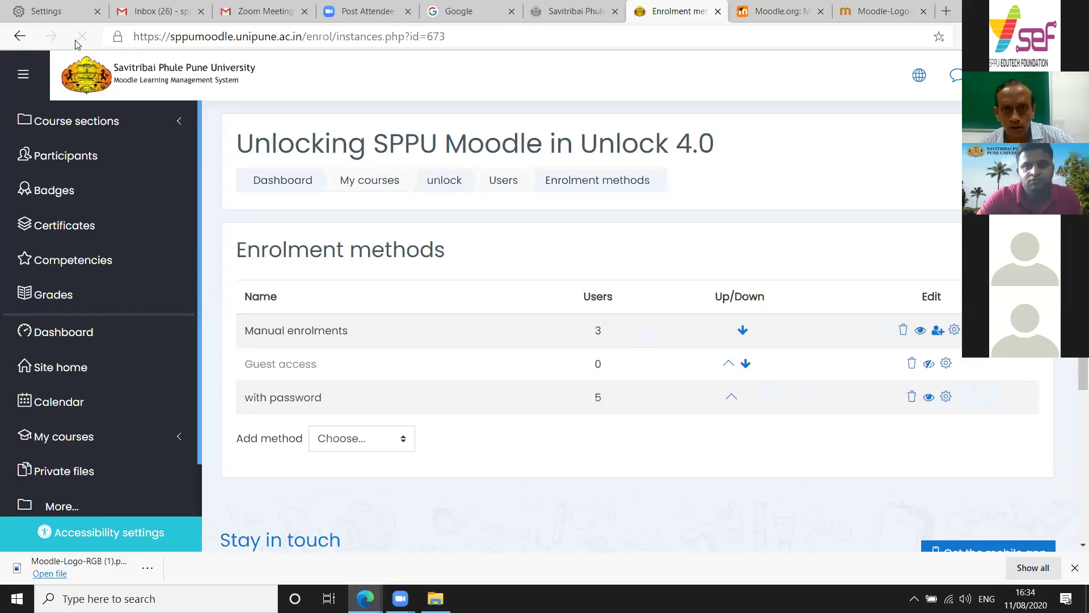
left_click(82, 37)
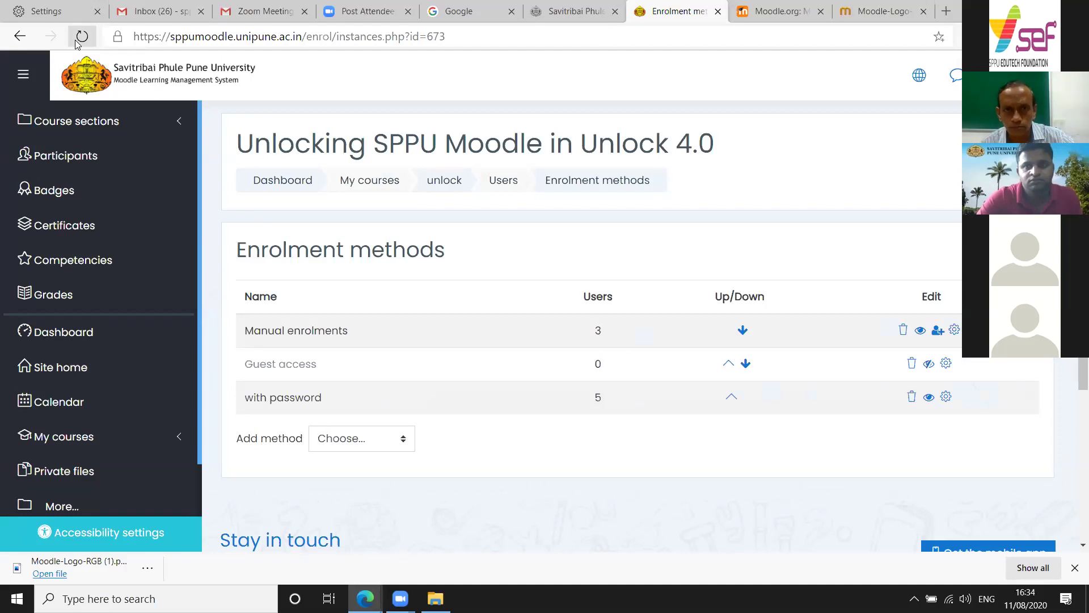
left_click(78, 44)
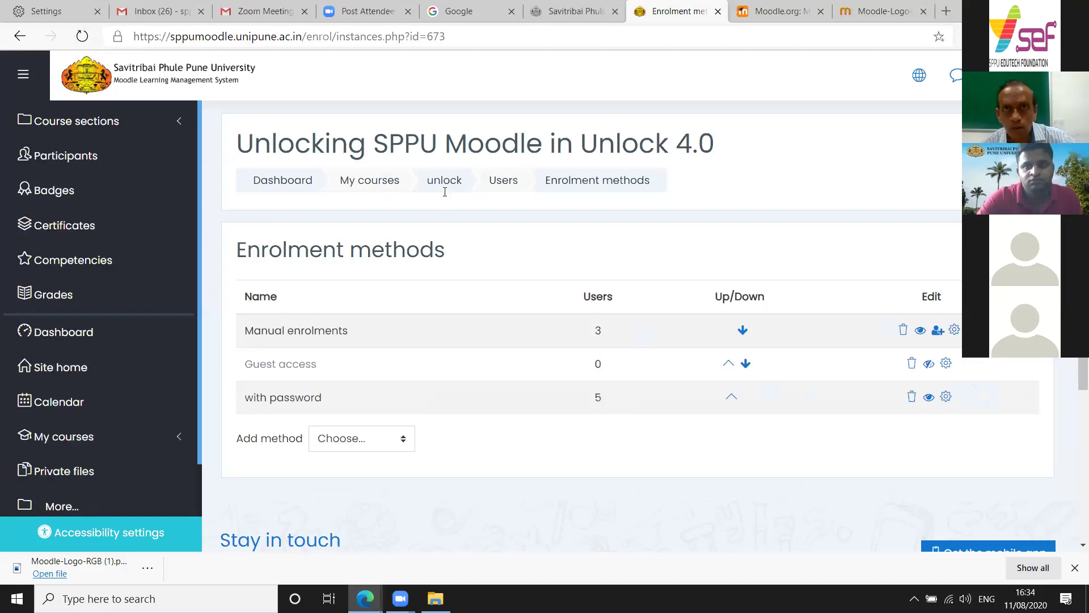
left_click(93, 38)
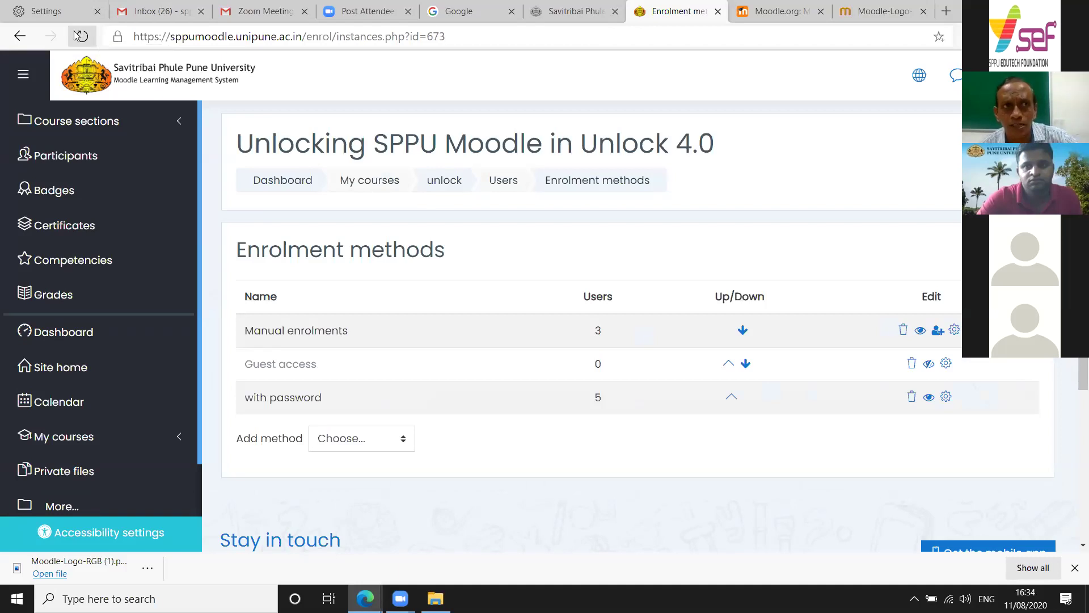
left_click(74, 37)
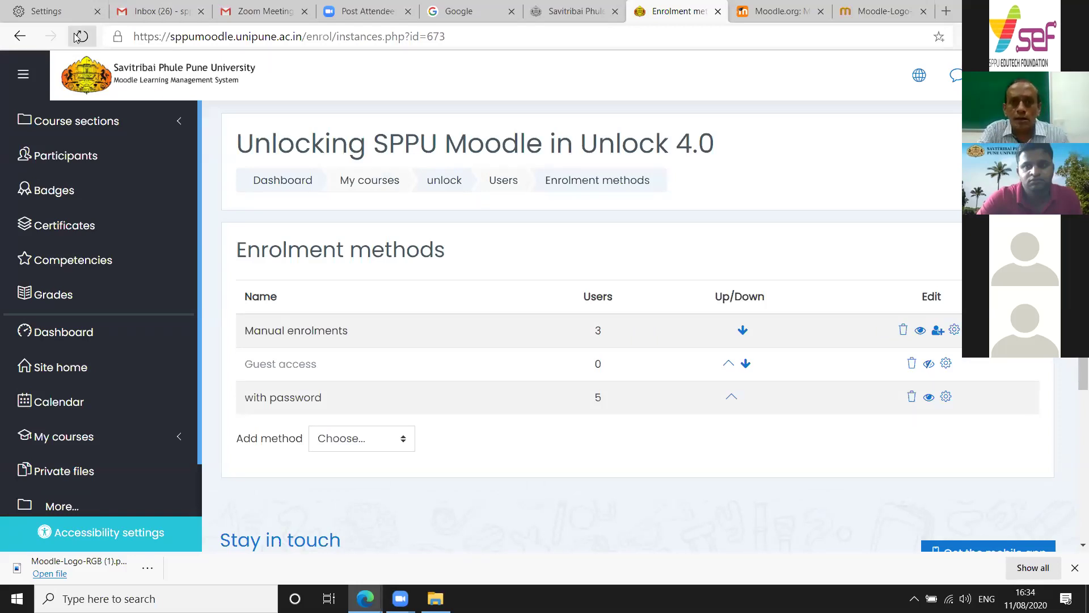
left_click(80, 36)
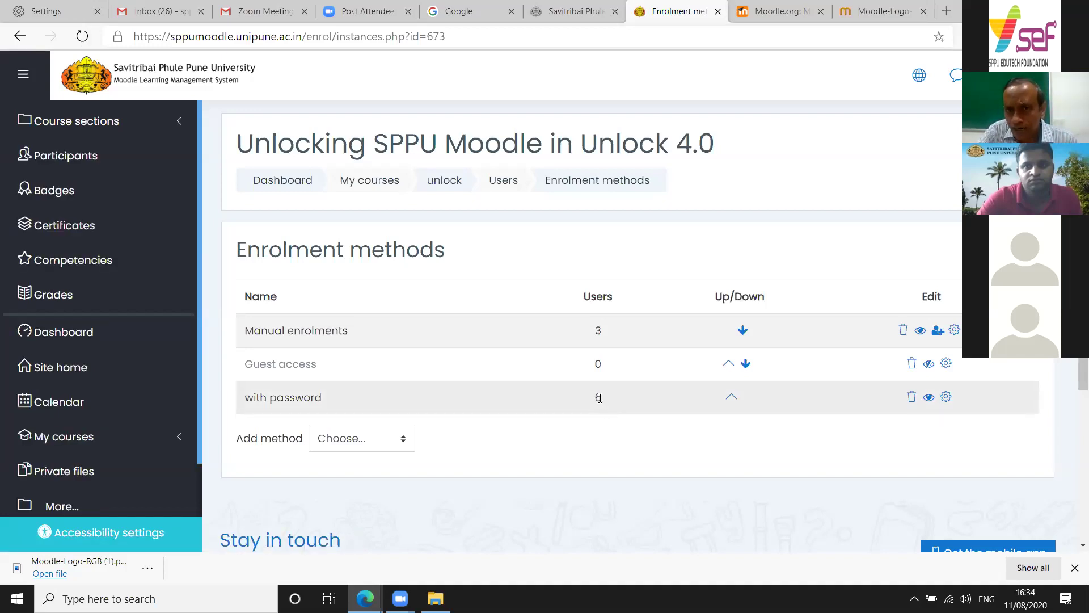
double_click(597, 398)
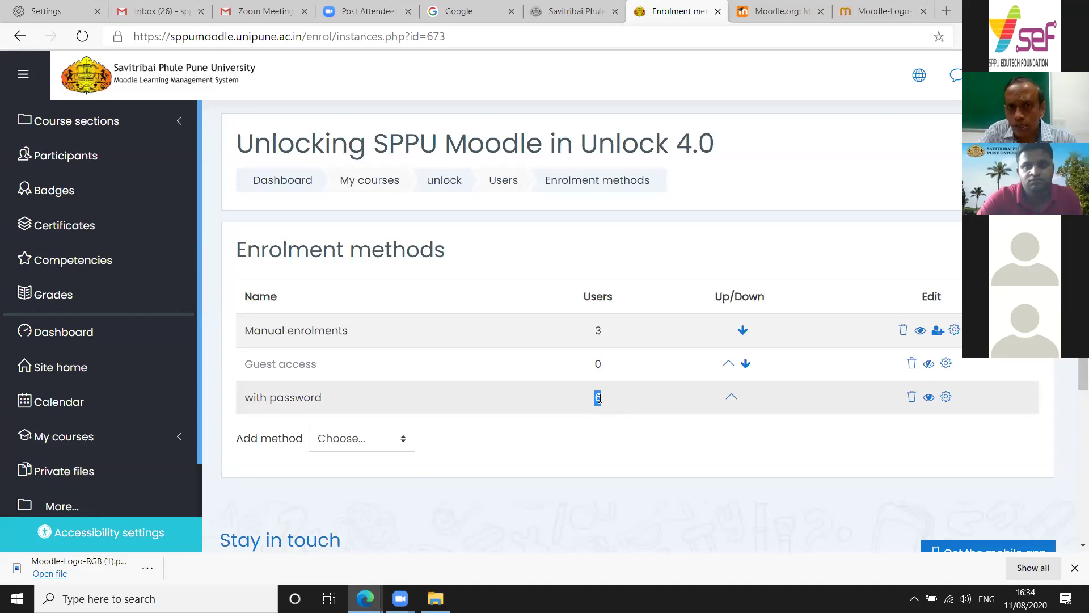
left_click(83, 36)
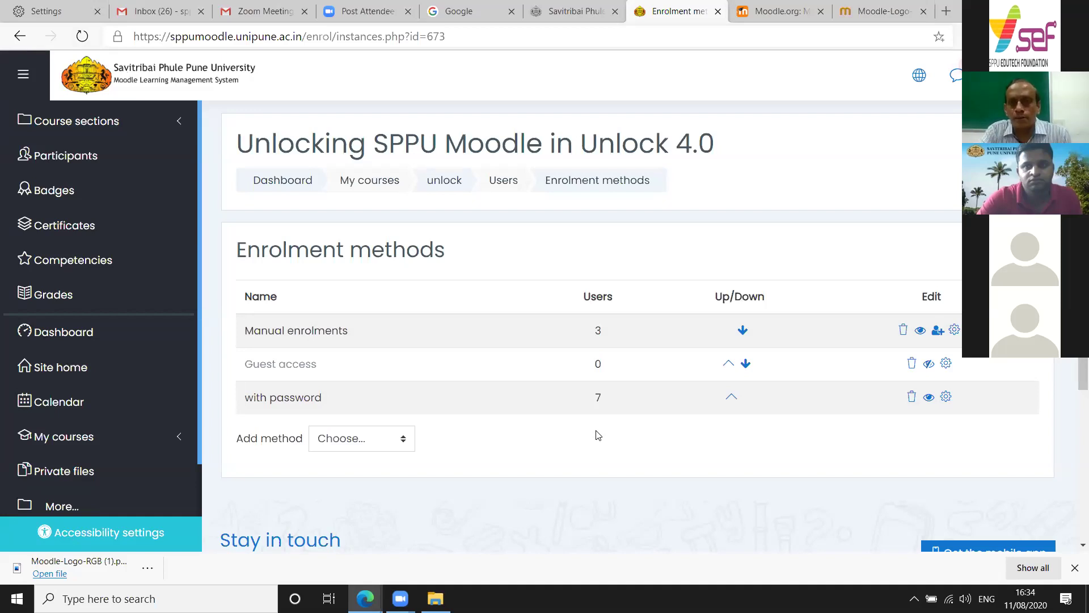
left_click(83, 38)
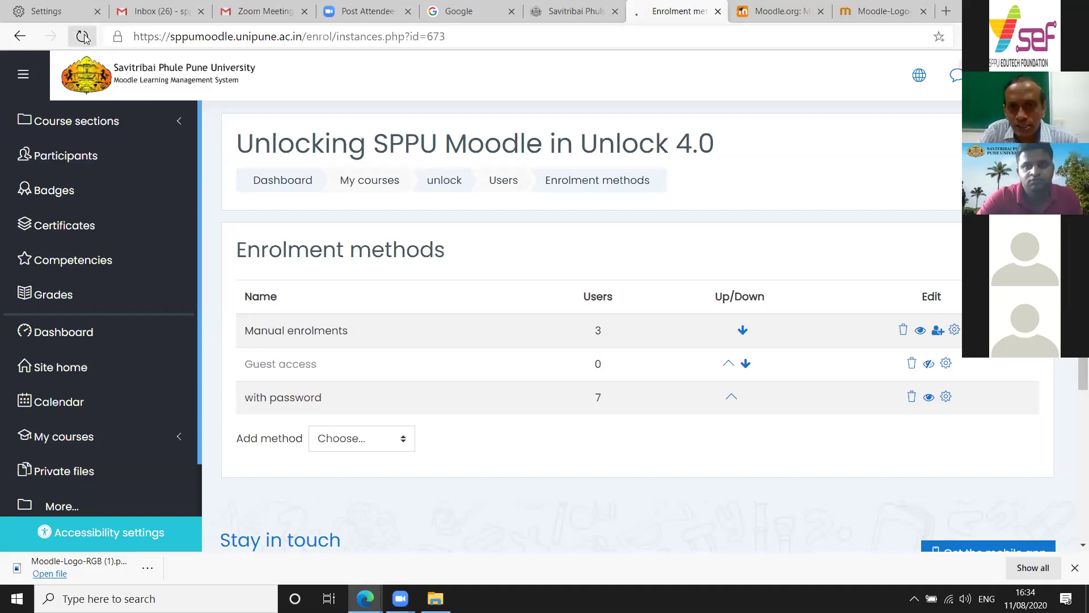
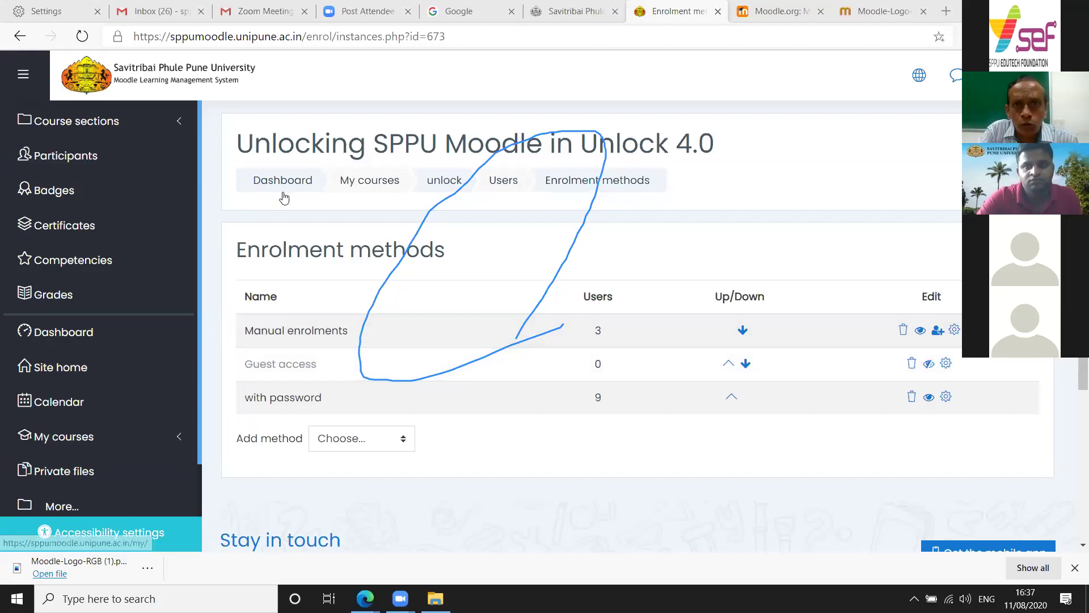
Return to the course's main page and open its Participants list
left_click(438, 176)
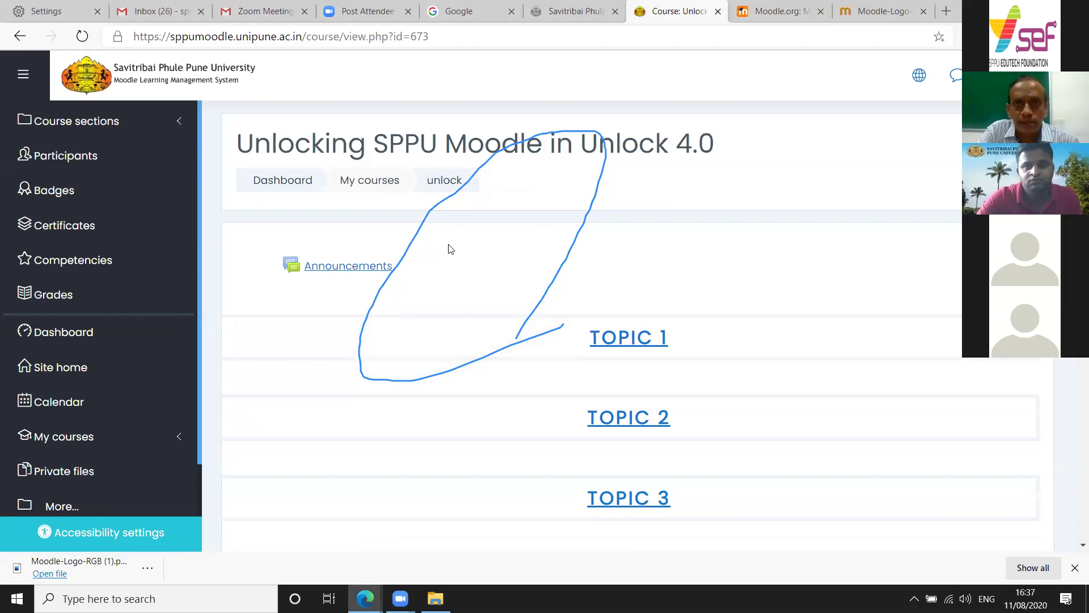
left_click(442, 179)
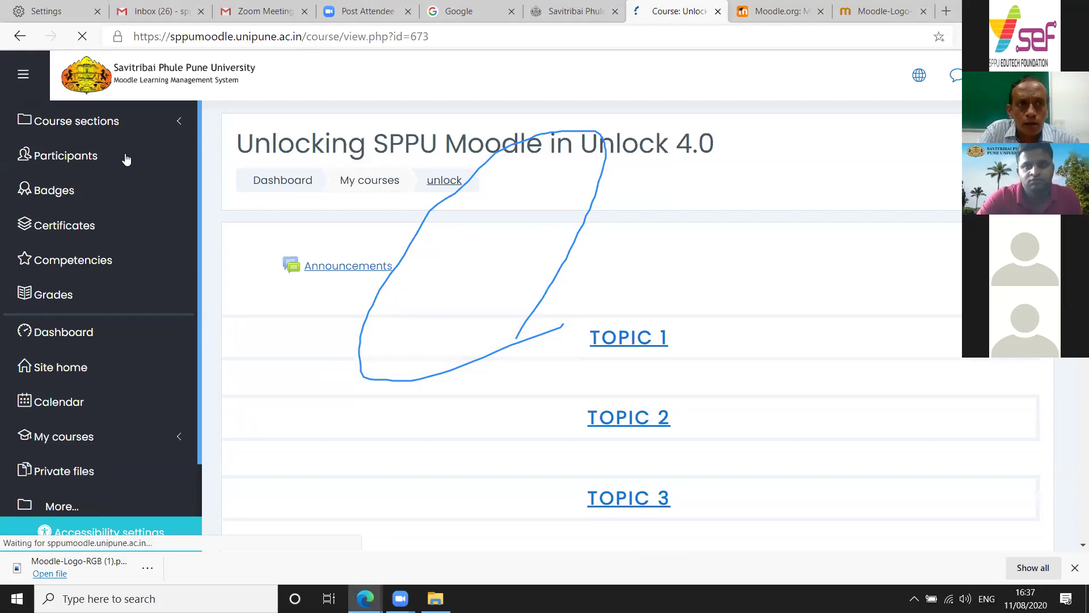
left_click(91, 159)
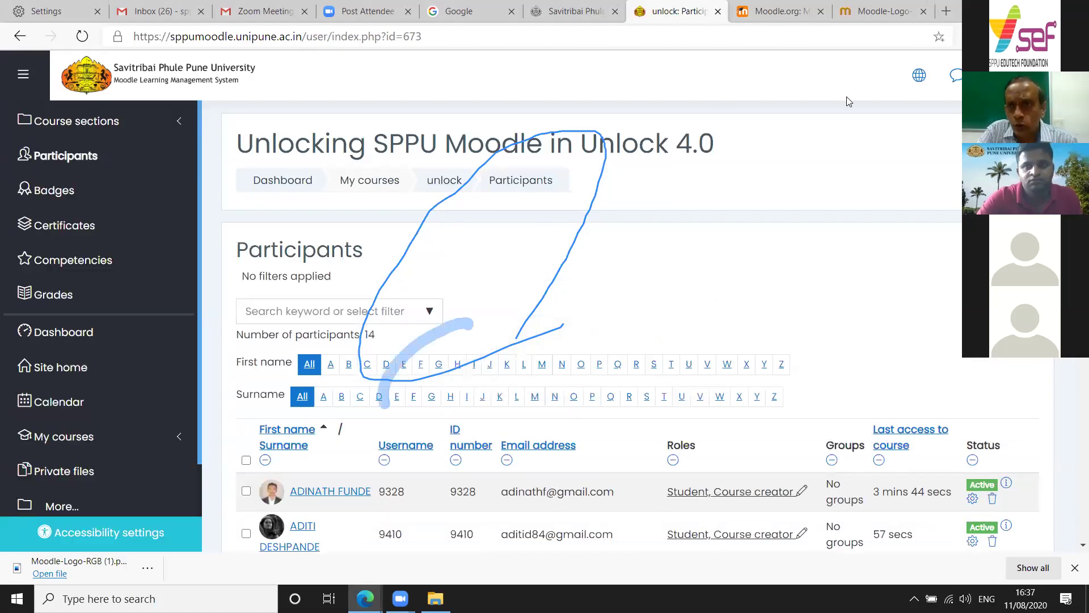
scroll(846, 101, "down", 10)
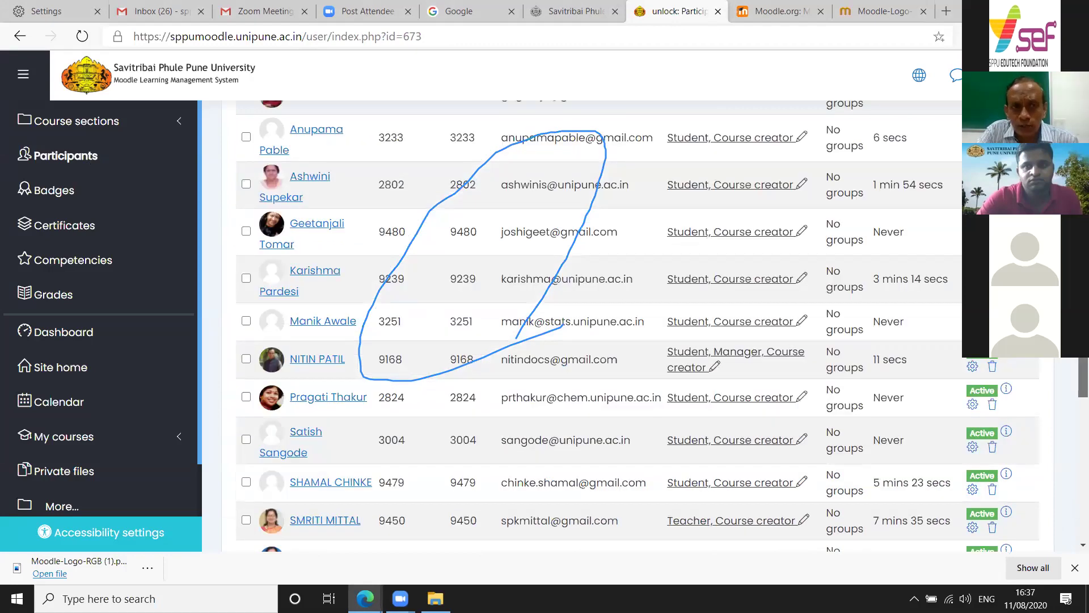
scroll(599, 326, "up", 1)
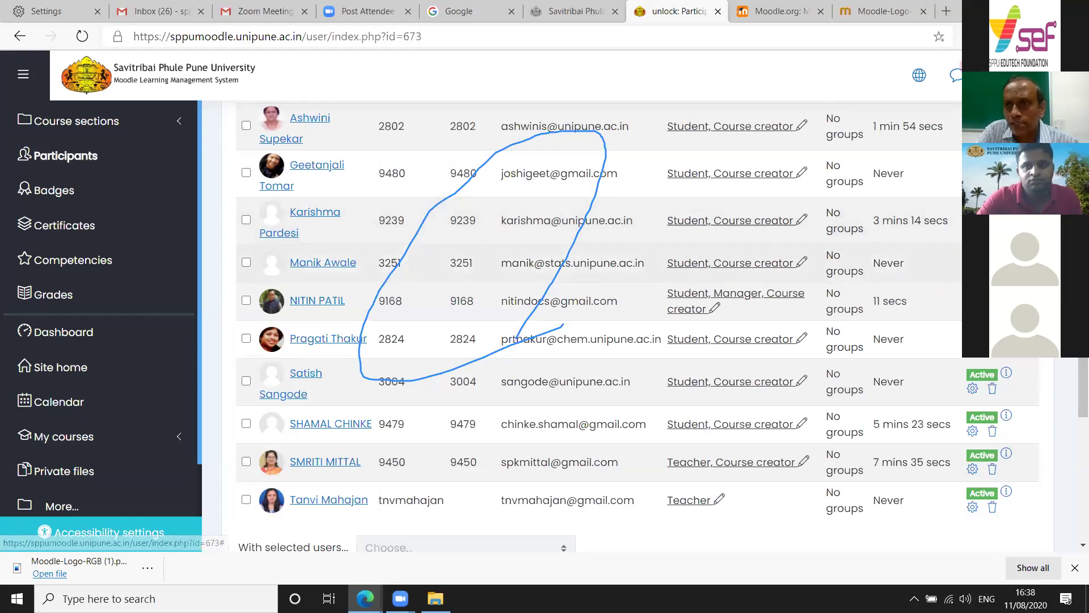
Scroll the participant list, highlighting a participant's username and ID number
scroll(668, 509, "down", 1)
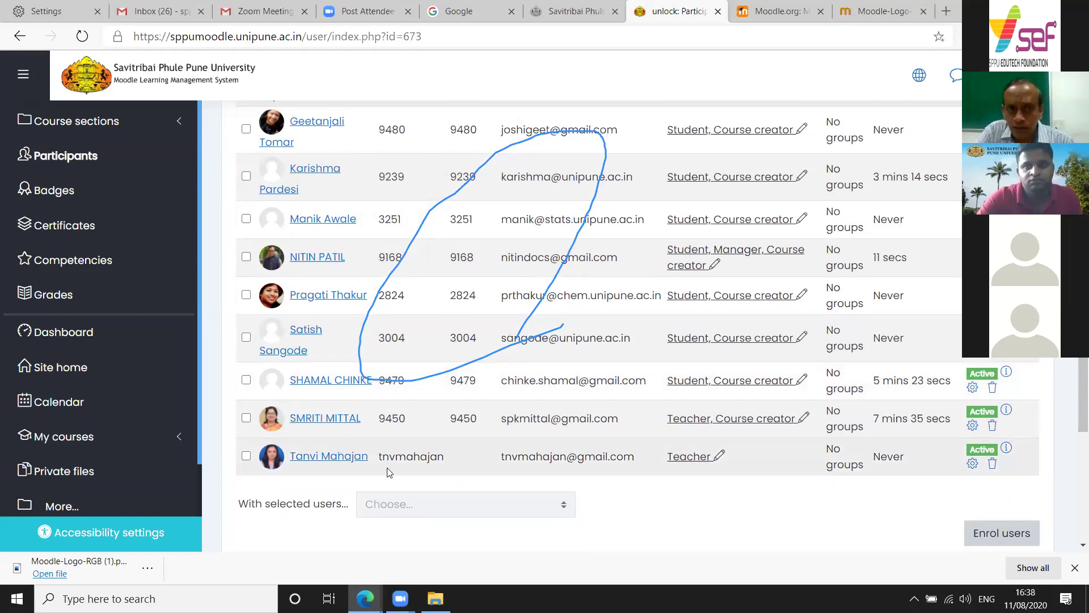
double_click(407, 459)
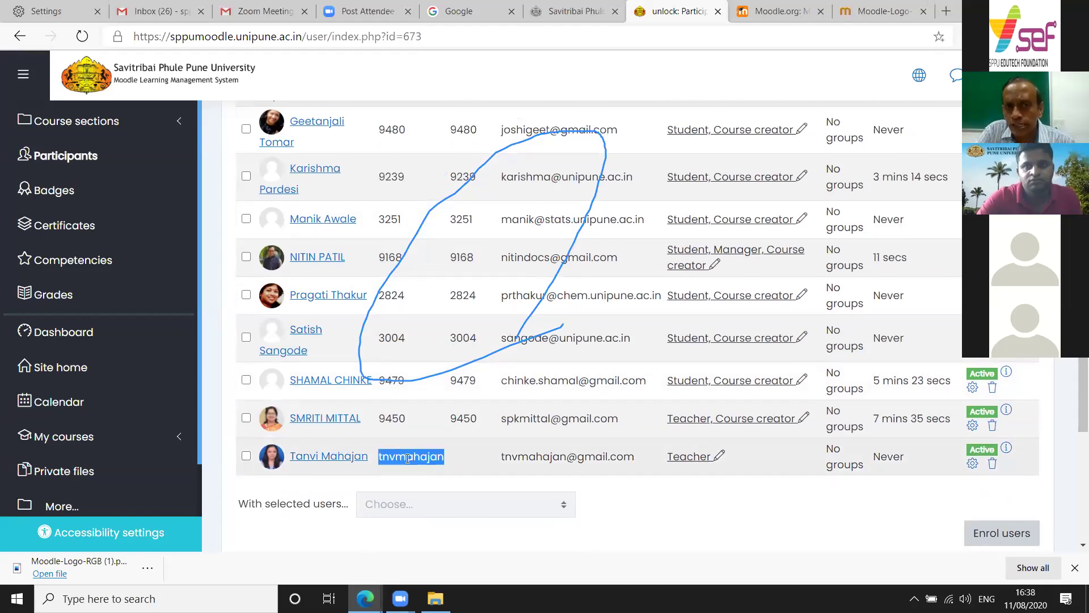
double_click(393, 416)
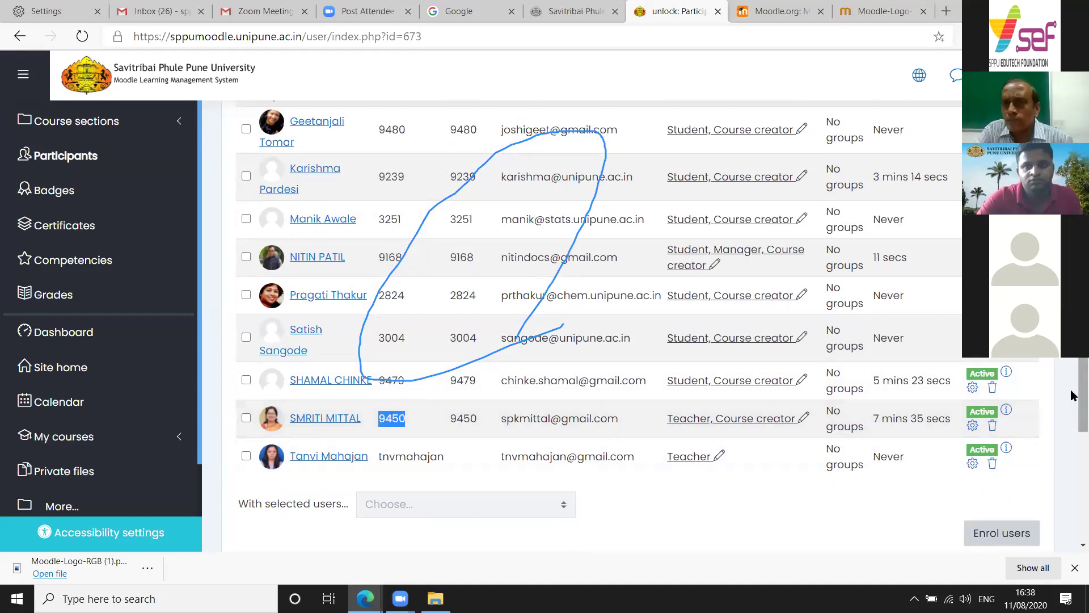
left_click_drag(1083, 395, 1083, 139)
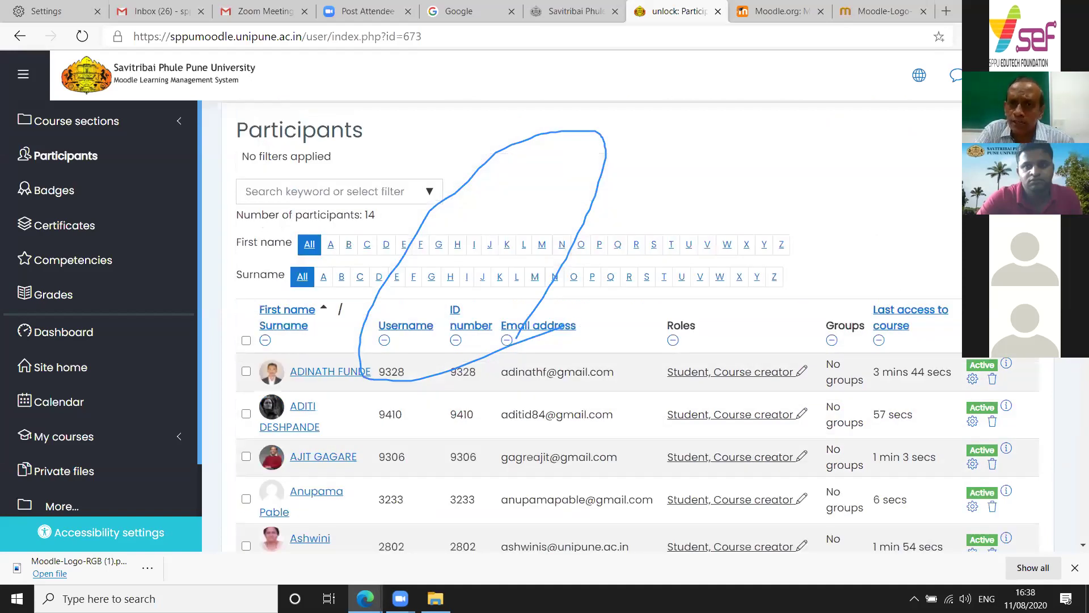
scroll(567, 318, "down", 5)
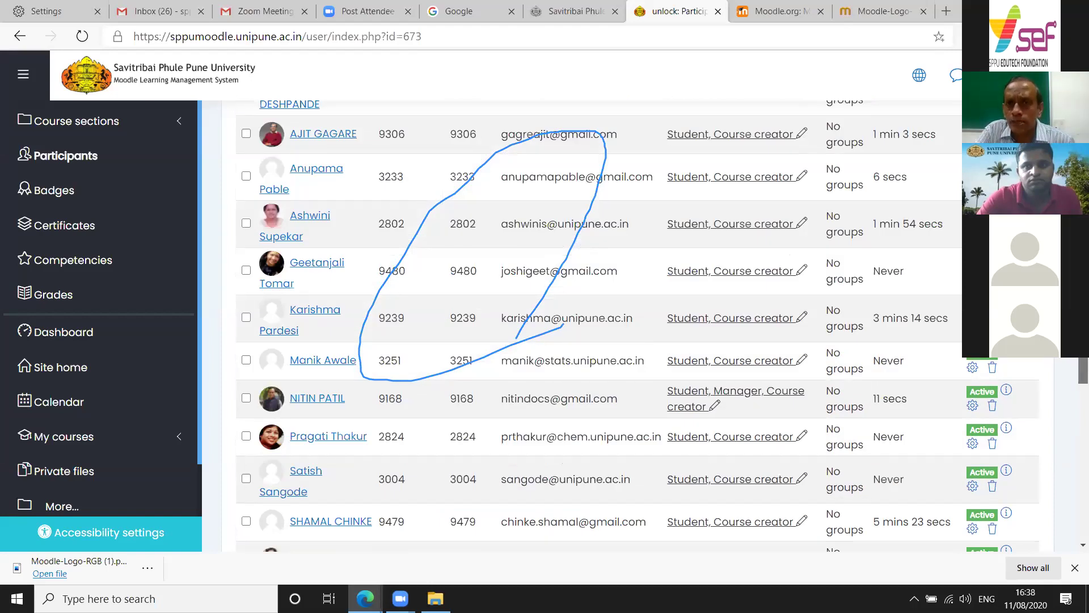
left_click_drag(1084, 370, 1083, 216)
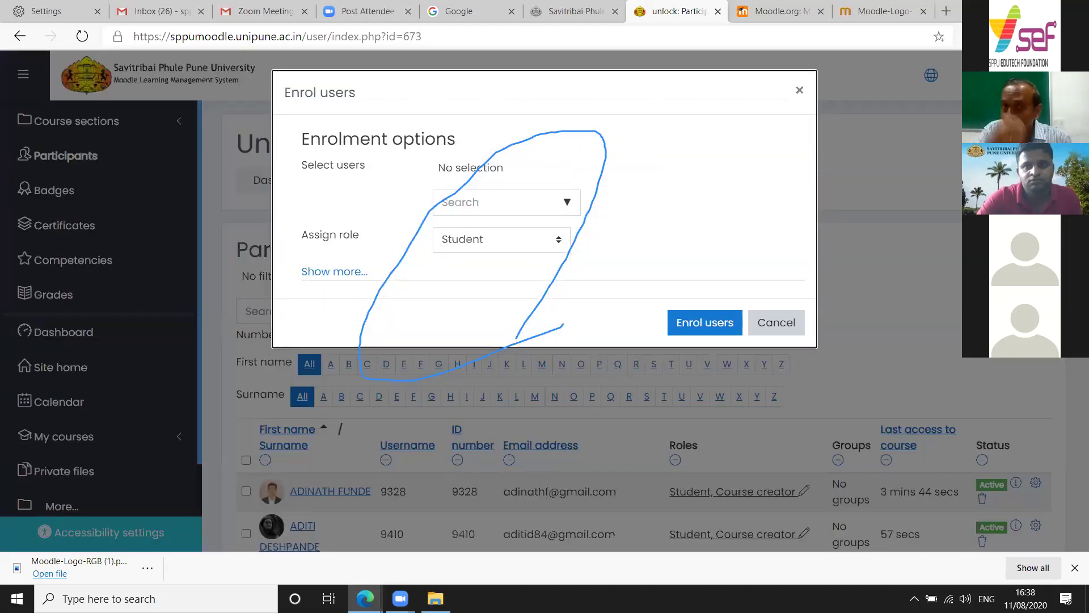
Search the Enrol users dialog for a user by first name, then by surname
left_click(490, 195)
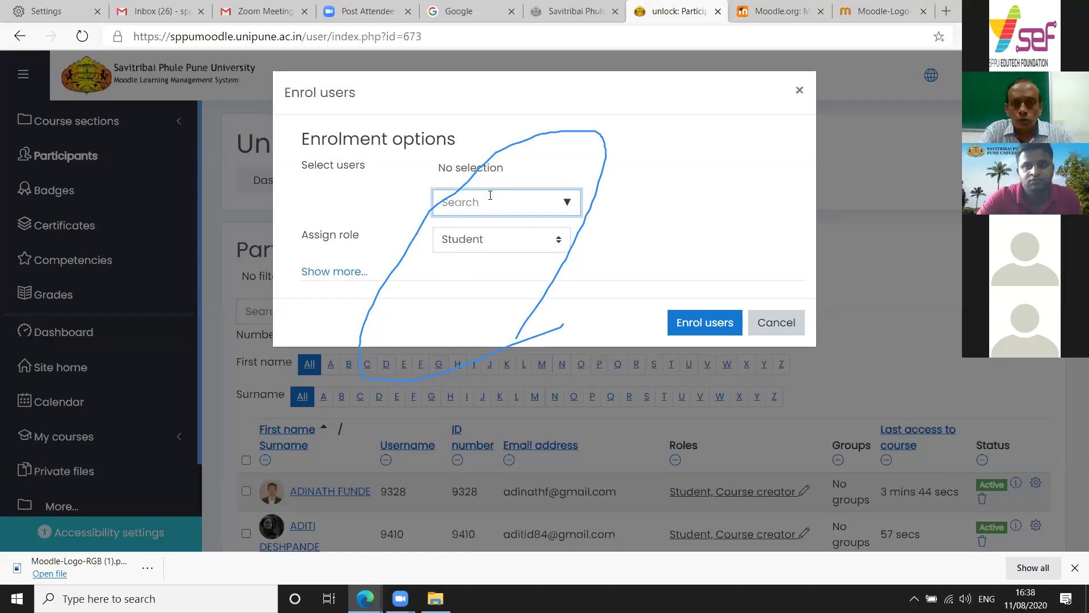
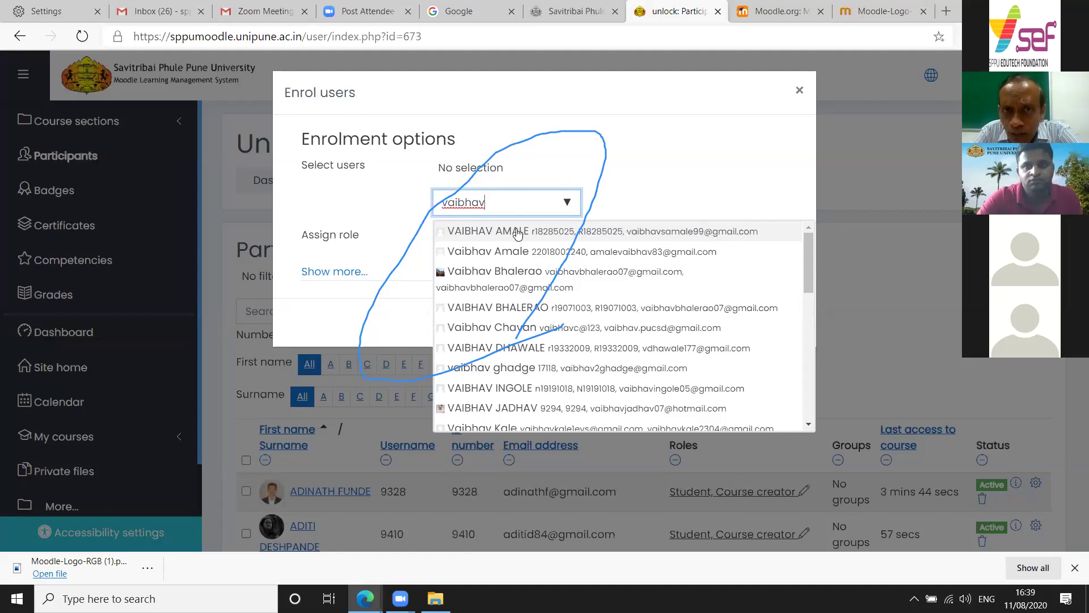
double_click(506, 197)
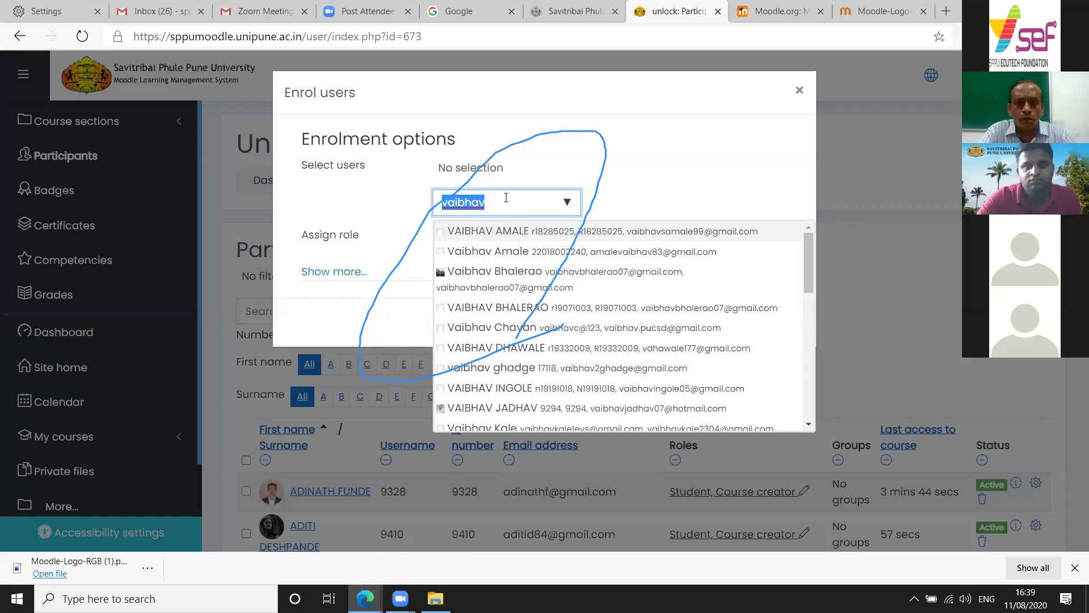
type("am")
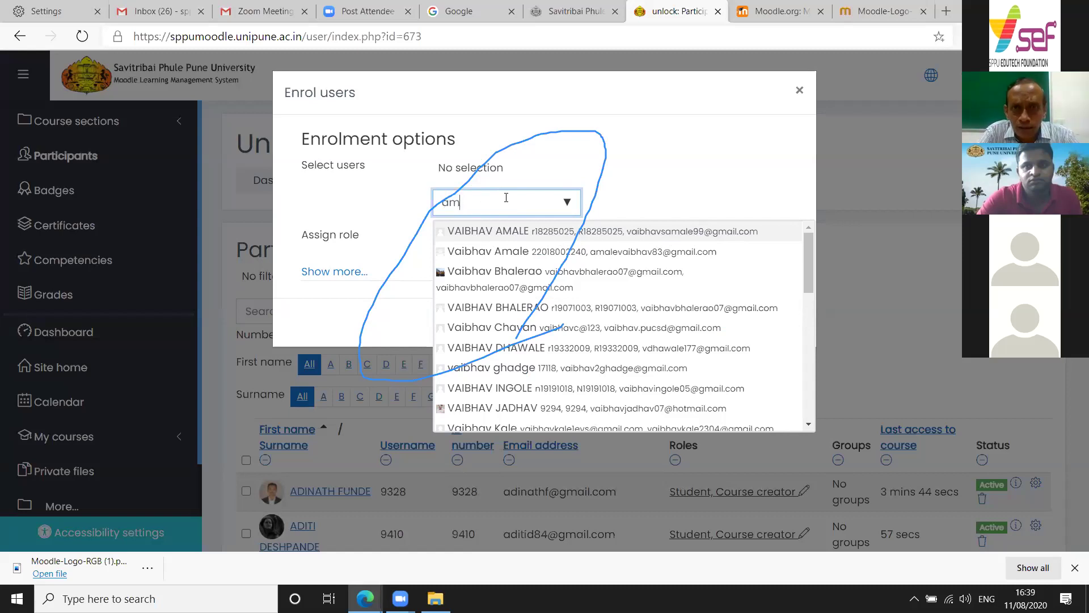
type("ale")
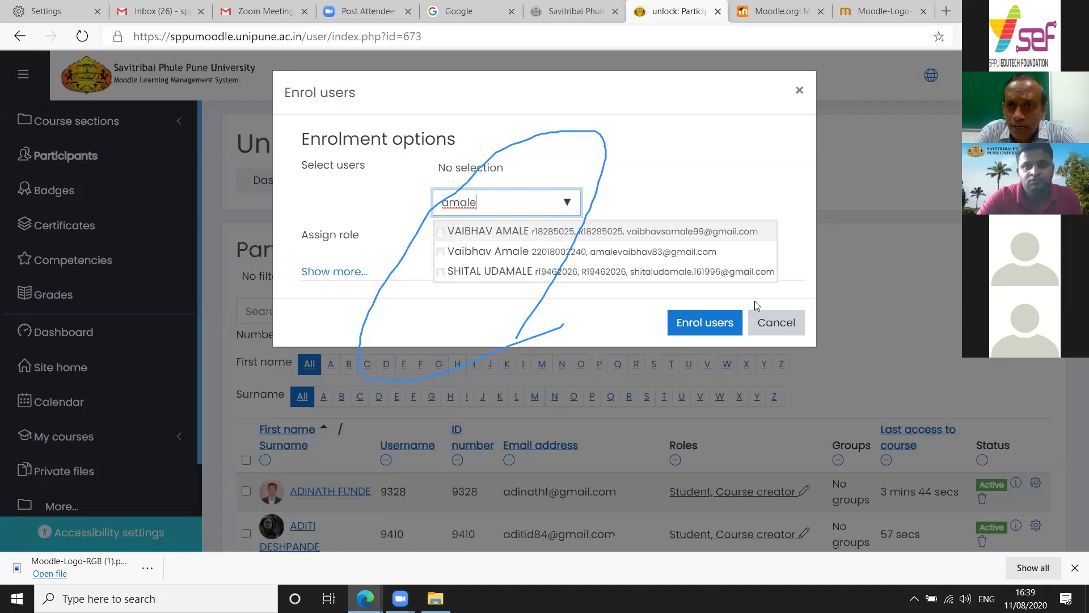
Cancel the Enrol users form without enrolling anyone
left_click(772, 322)
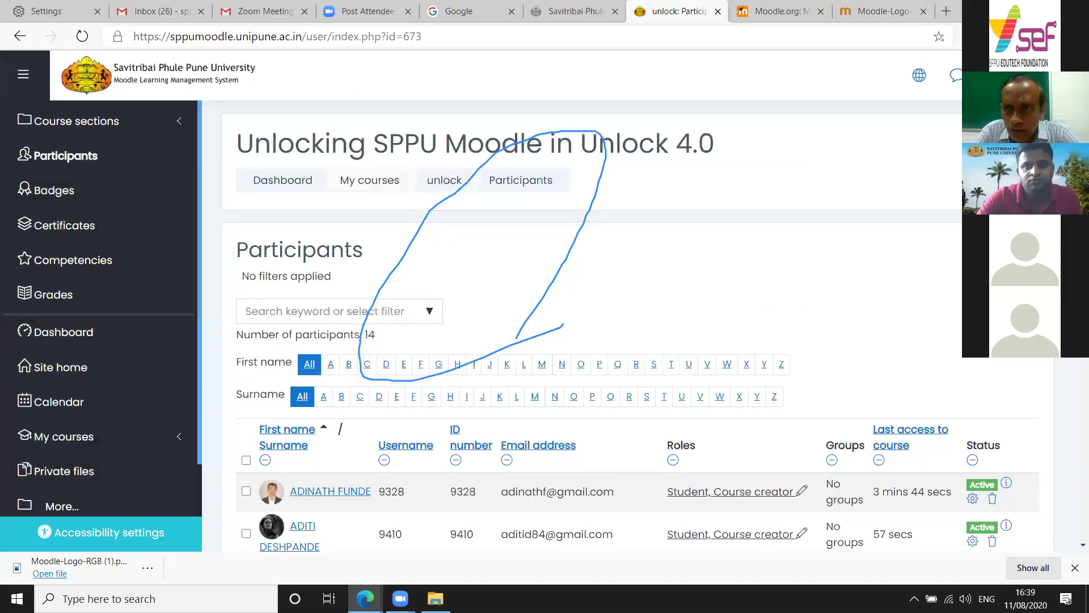
left_click(1007, 249)
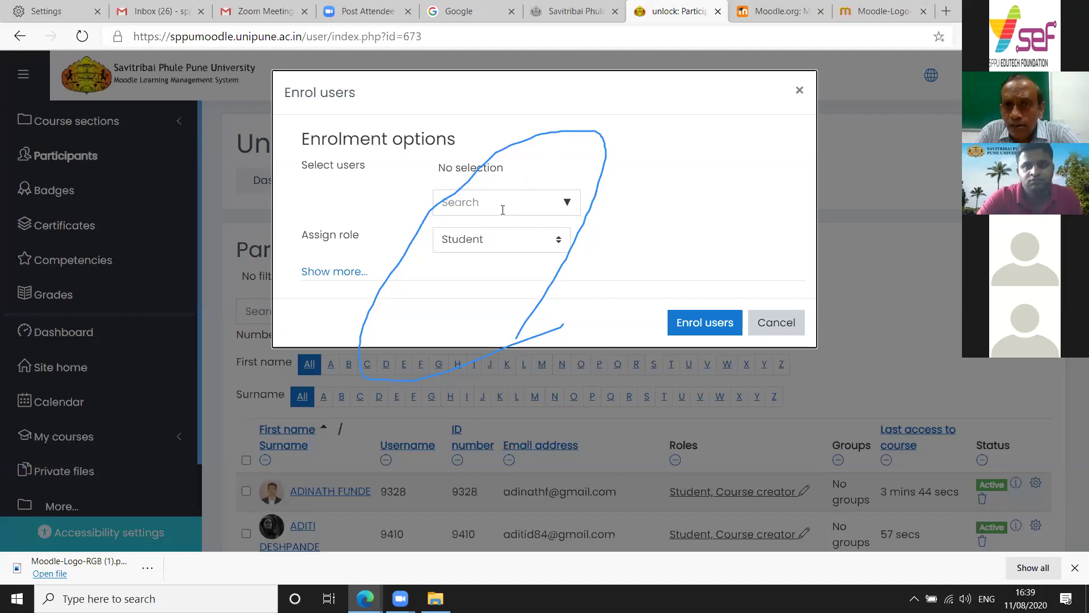
left_click(796, 321)
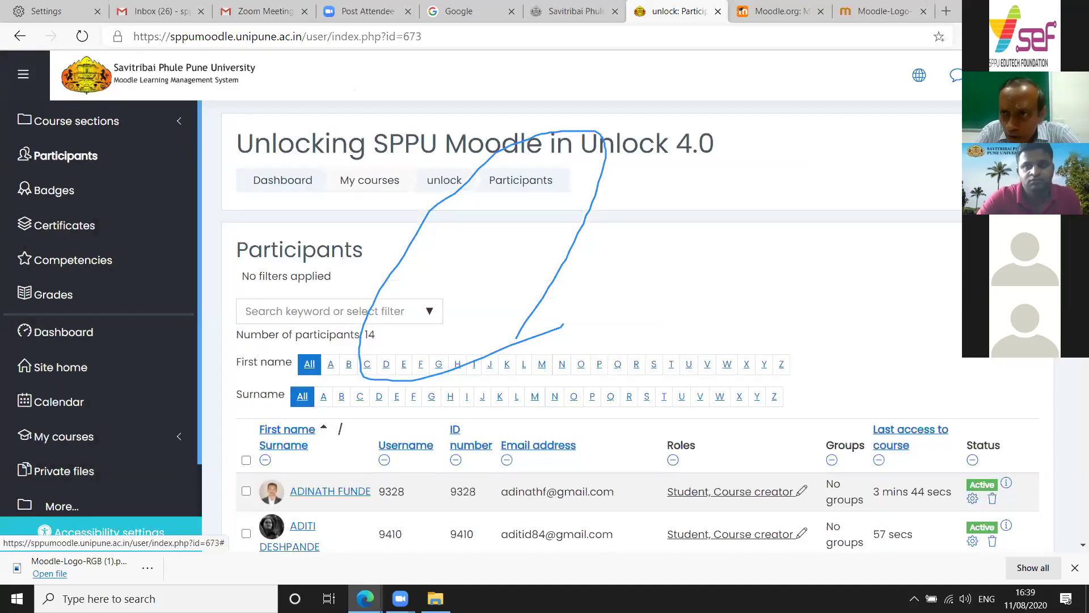
left_click(1024, 246)
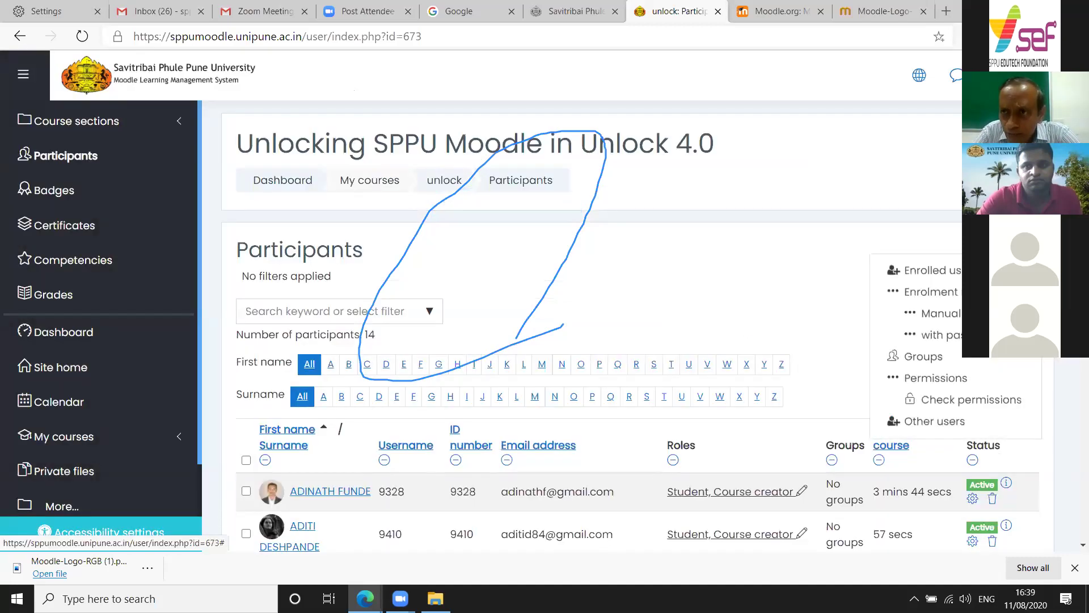
On Enrolment methods, toggle the 'with password' method off and on, then open its settings
left_click(944, 295)
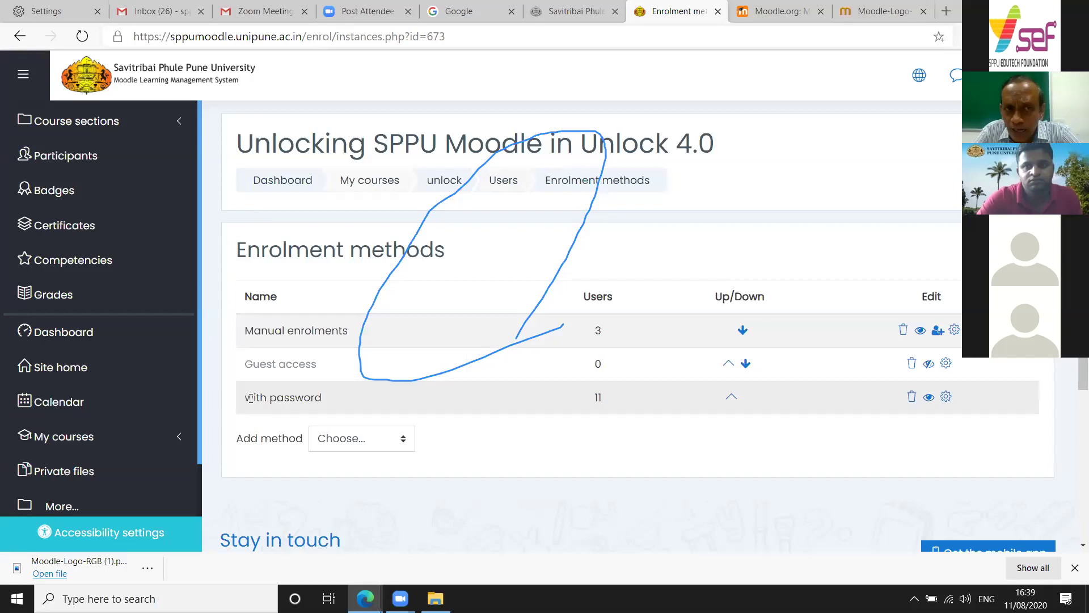
left_click_drag(248, 398, 299, 406)
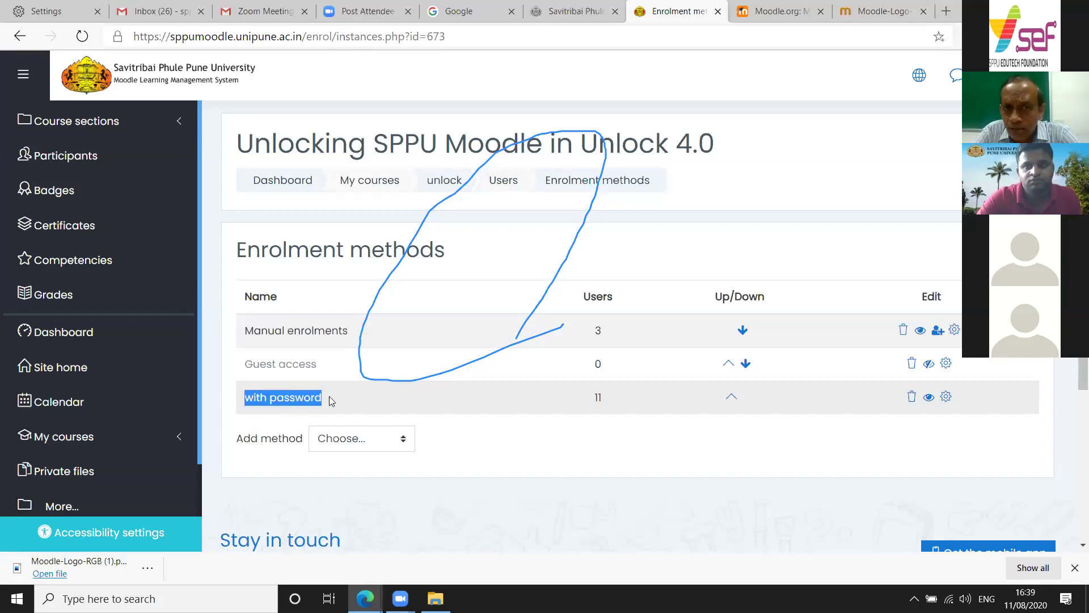
left_click(927, 400)
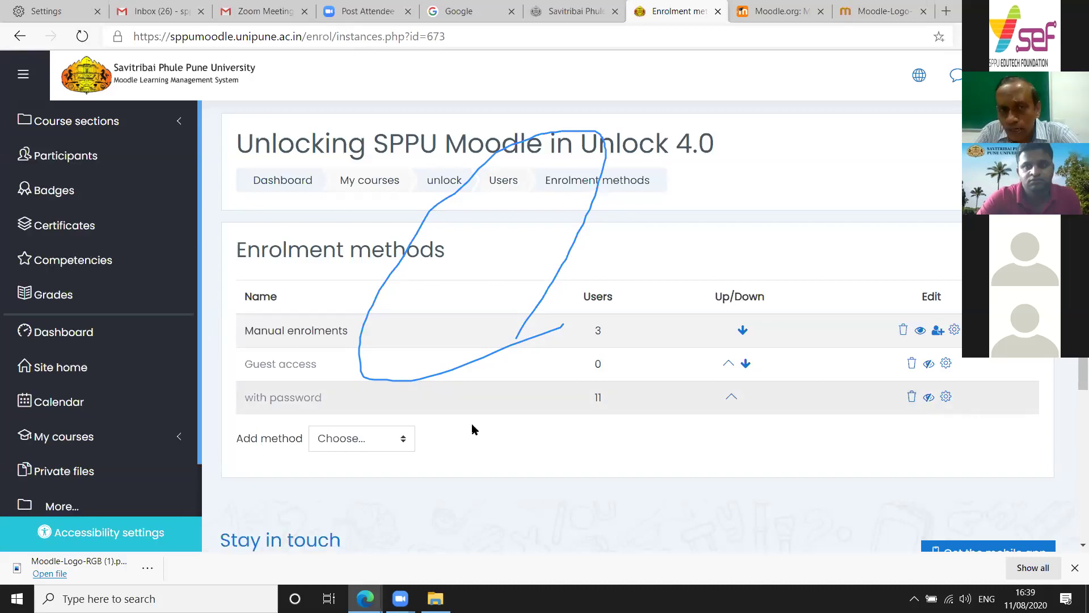
left_click(933, 399)
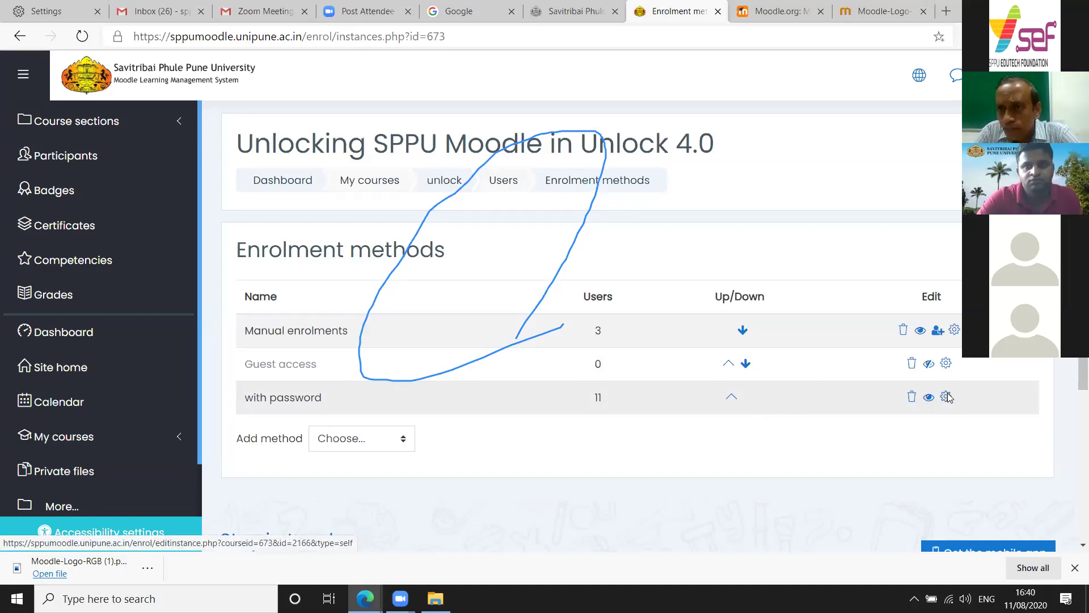
left_click(946, 396)
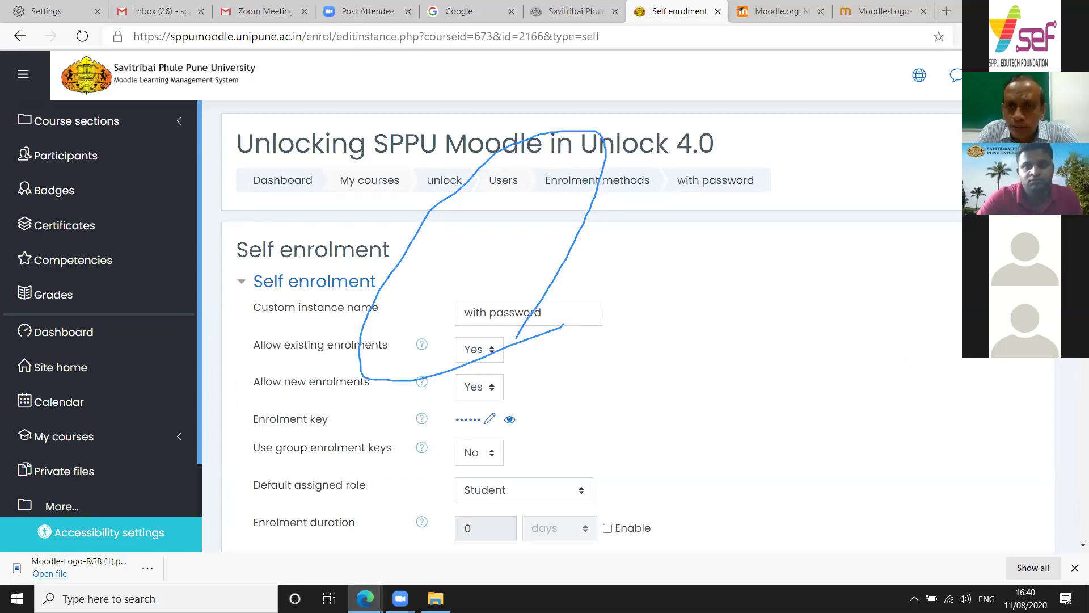
Cancel the Self enrolment settings form without saving changes
scroll(1052, 499, "down", 10)
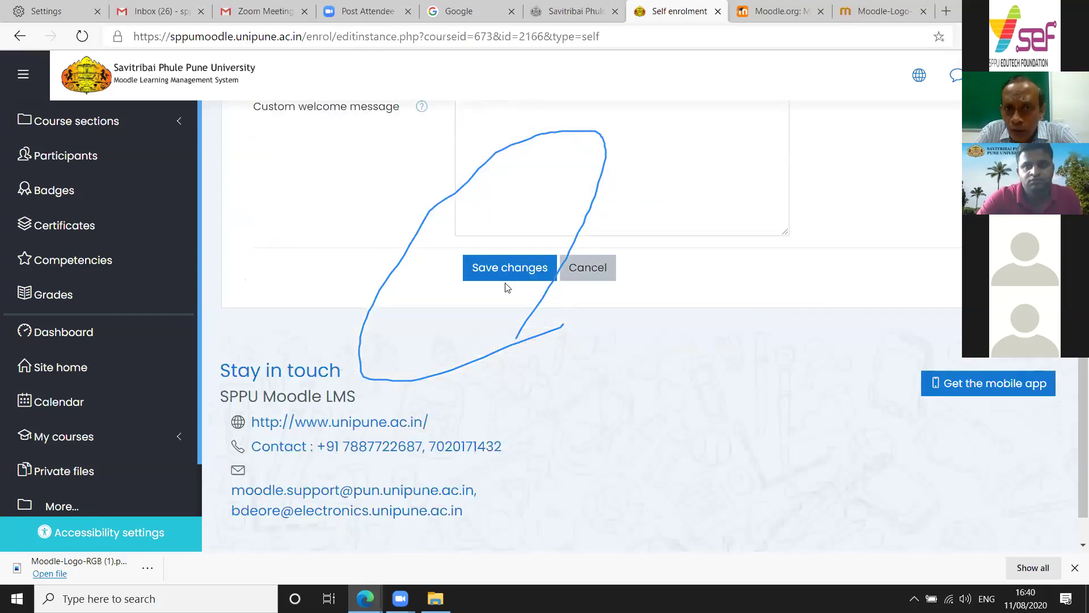
left_click(585, 269)
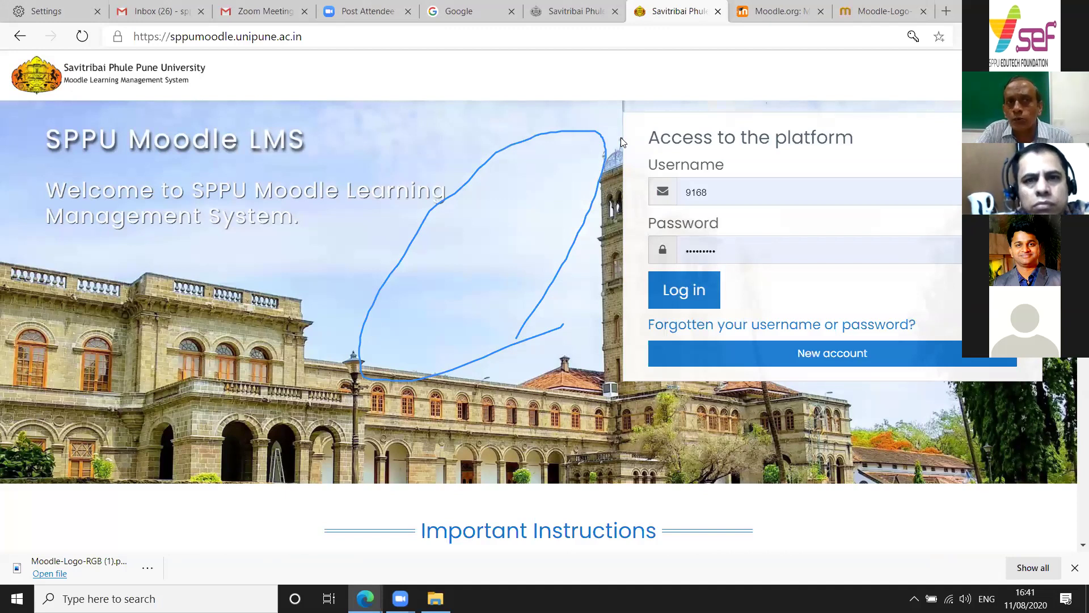
Open the New account sign-up form, look over its fields, then cancel back to login
left_click(724, 359)
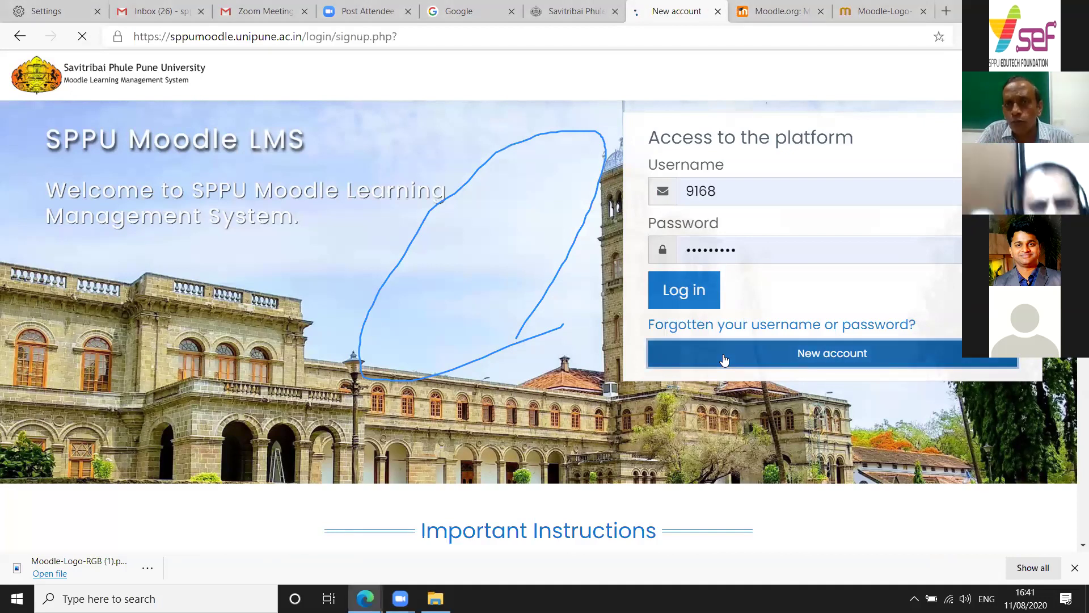
scroll(724, 360, "down", 3)
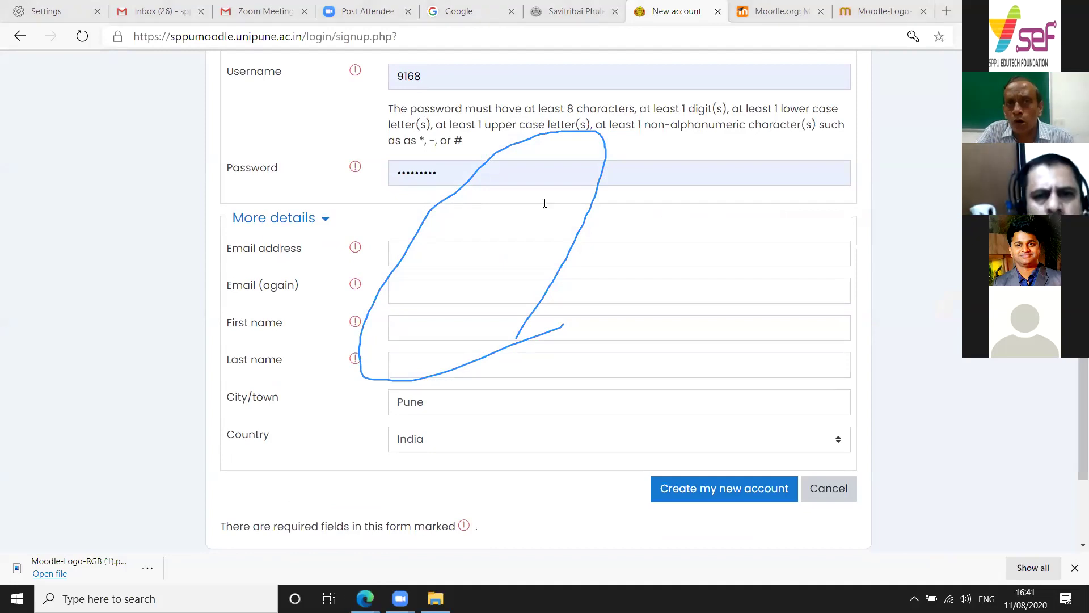
left_click(397, 253)
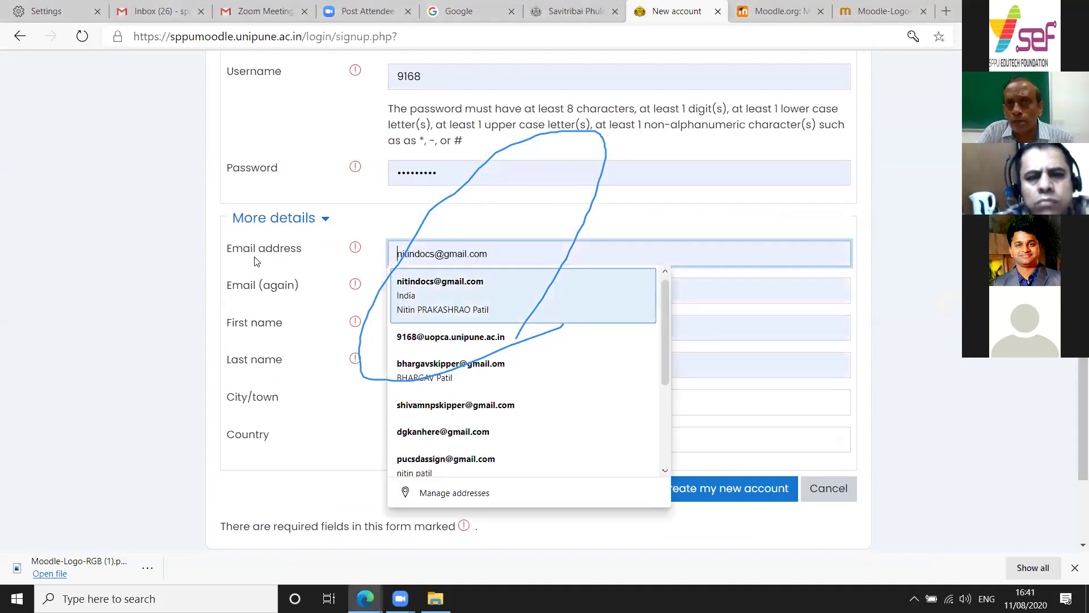
left_click(72, 247)
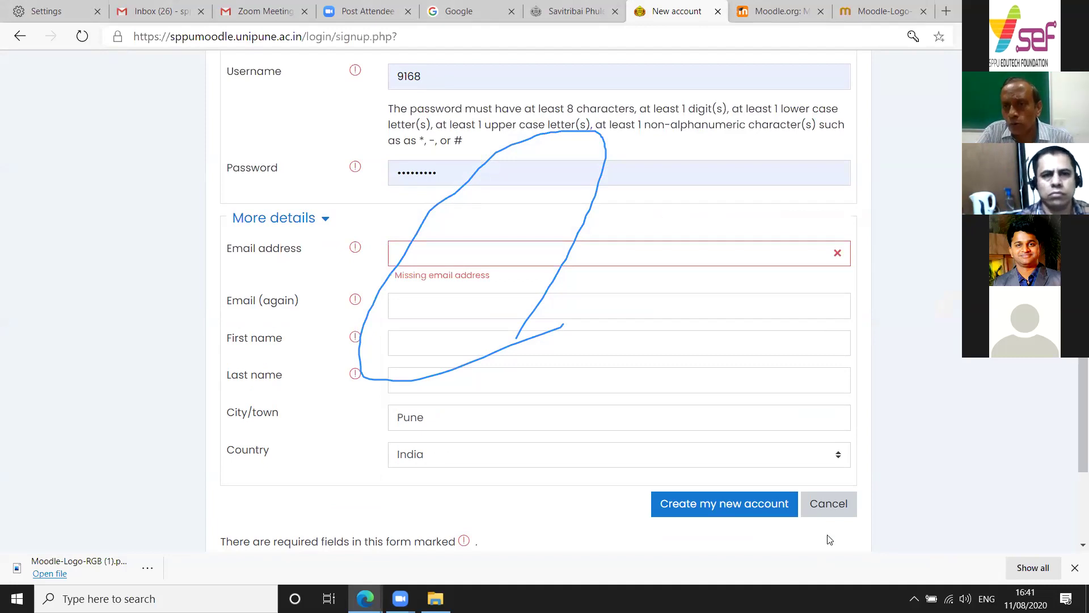
left_click(828, 505)
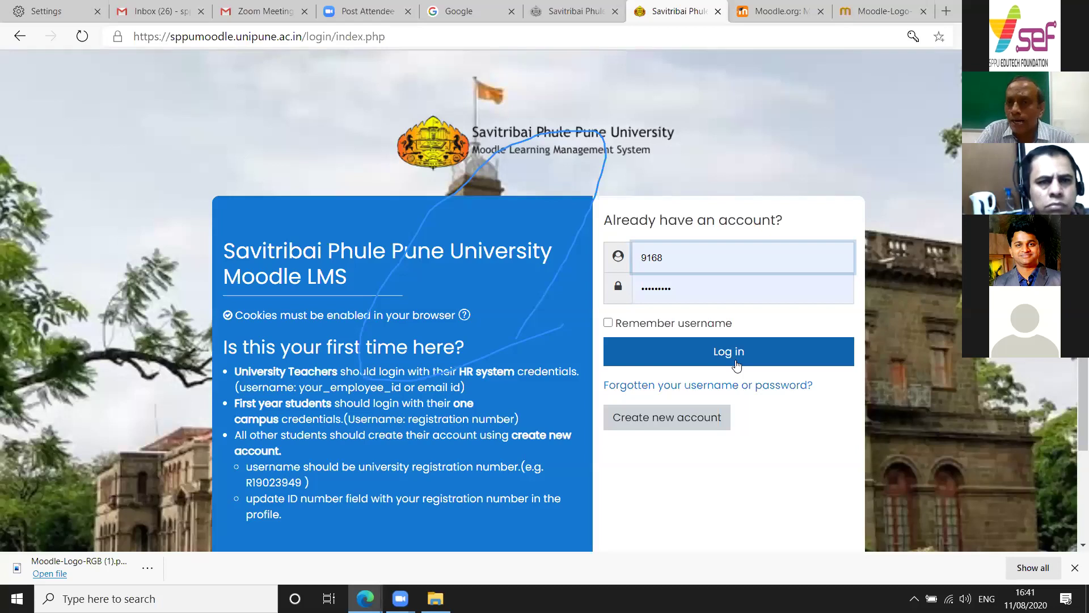
Fill the login form with the browser's saved username and password
left_click(737, 363)
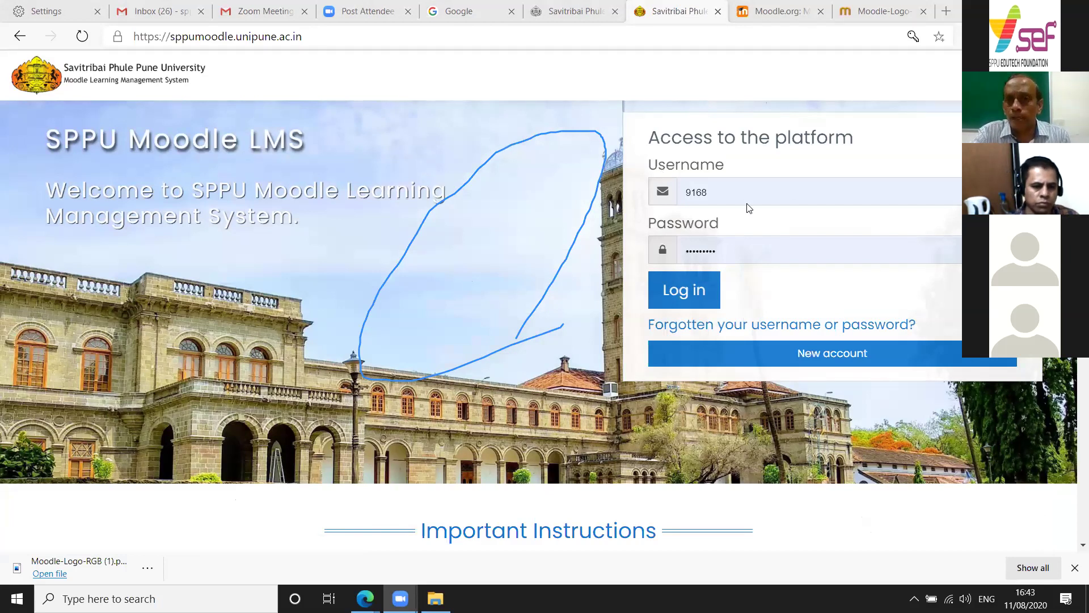
left_click(709, 193)
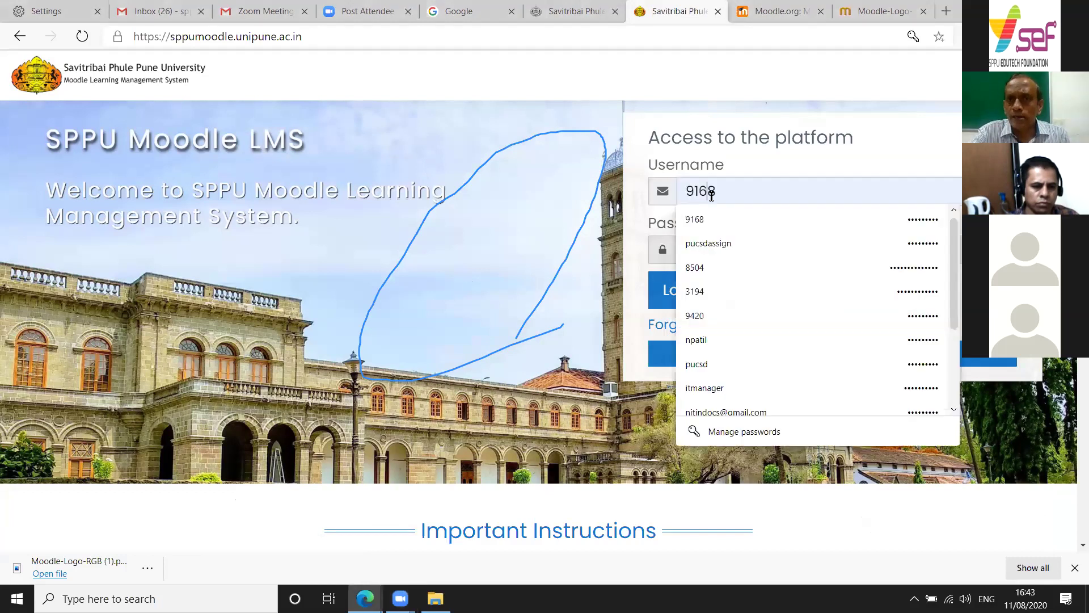
left_click(695, 219)
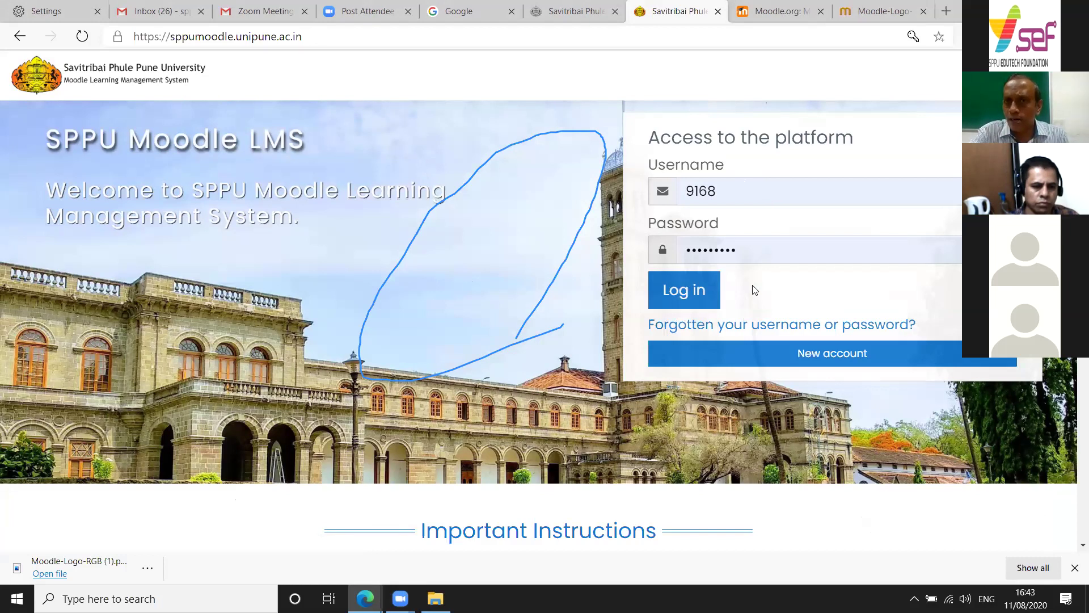
Log in, scroll the Dashboard's Course overview, and expand My courses in the navigation drawer
left_click(706, 289)
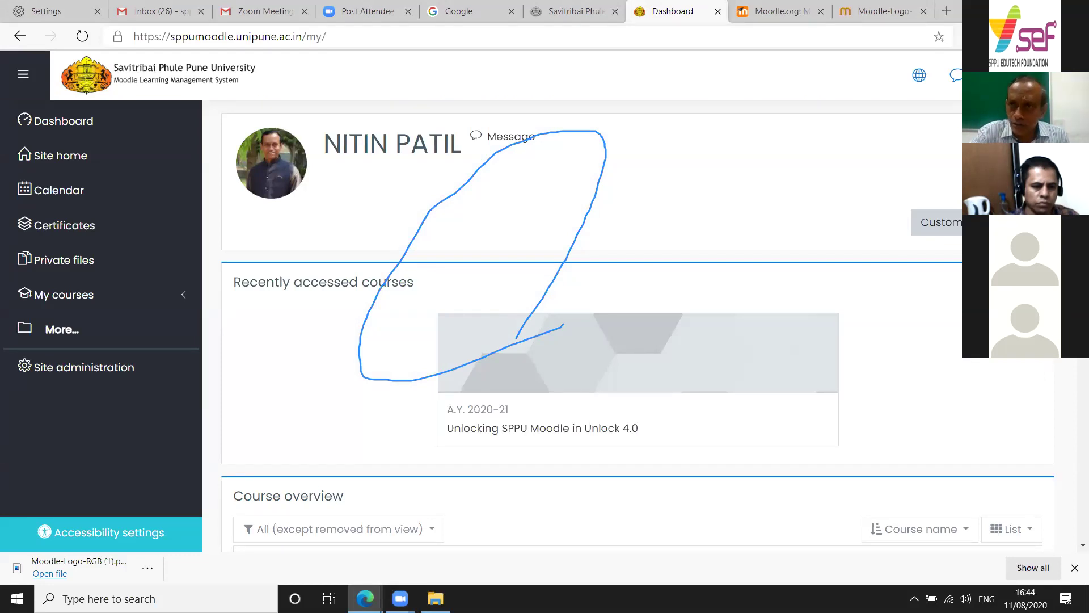
scroll(590, 326, "down", 7)
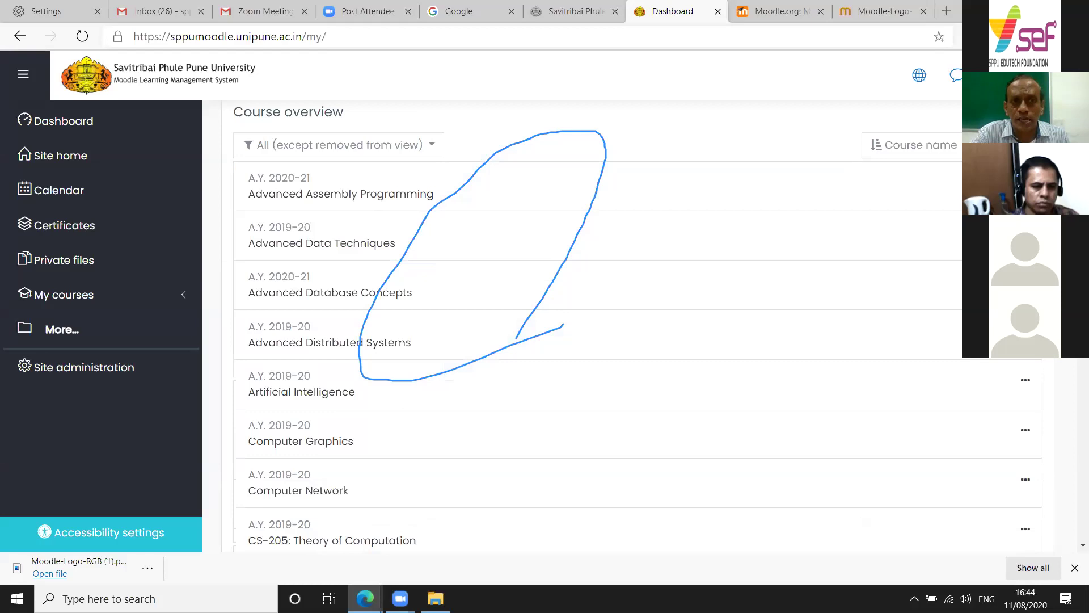
scroll(1073, 410, "down", 10)
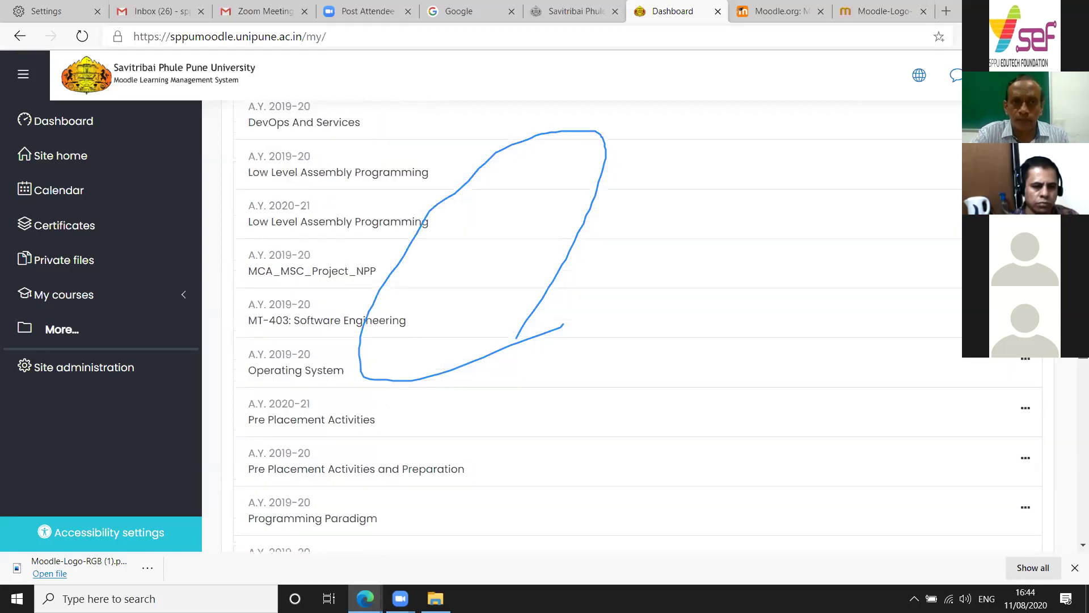
left_click_drag(1073, 411, 1072, 318)
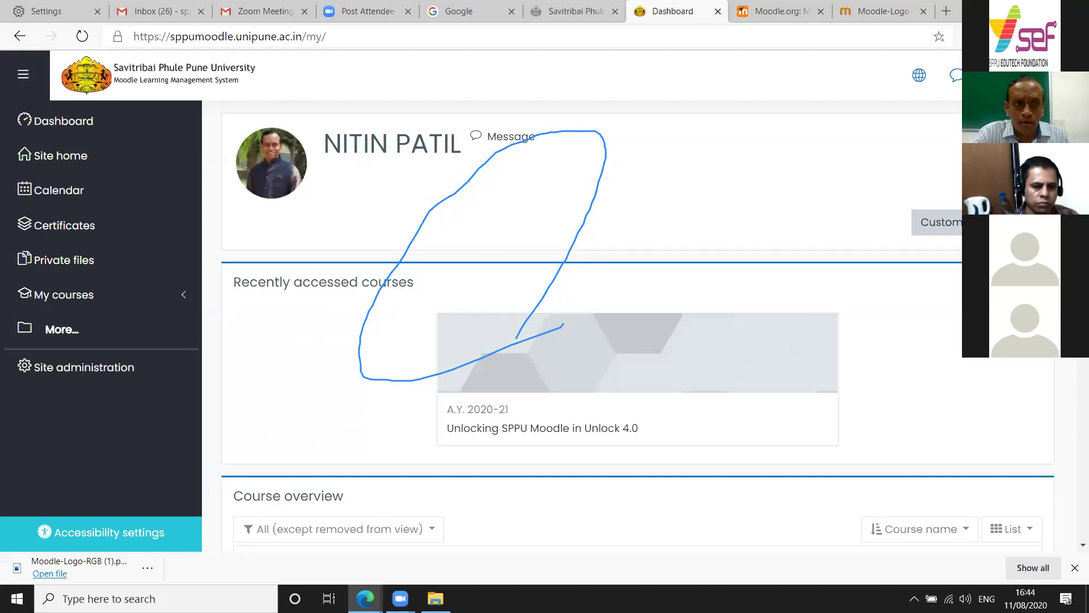
left_click(48, 299)
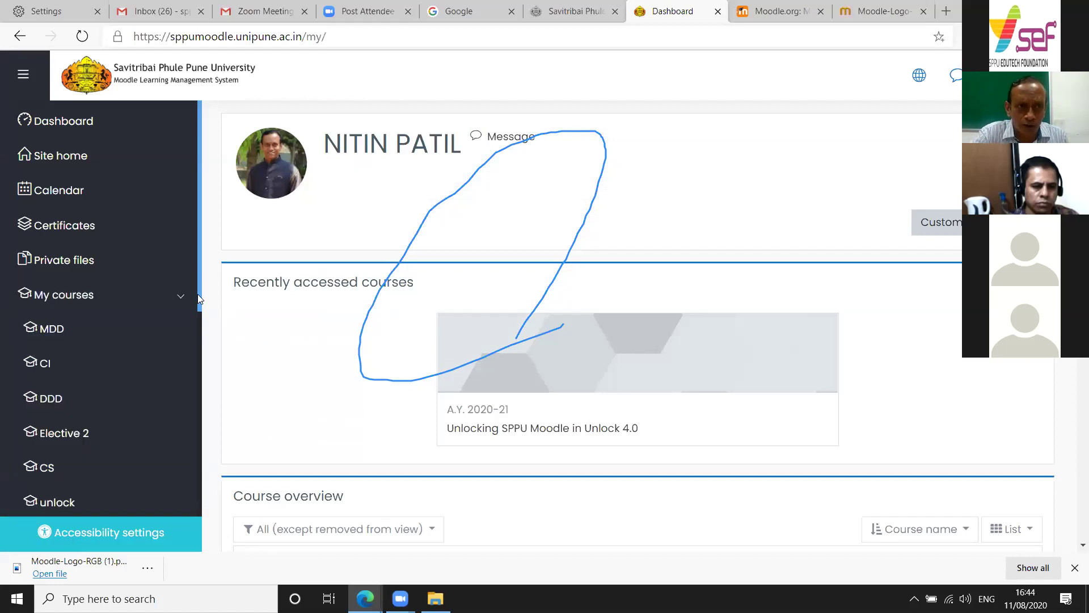
scroll(198, 294, "down", 2)
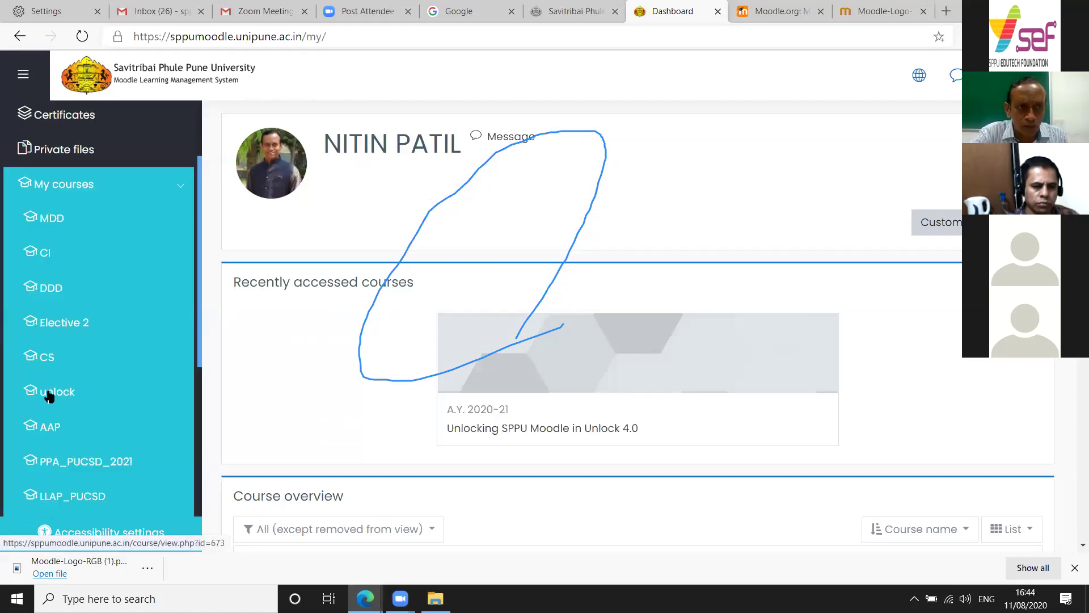
left_click(50, 396)
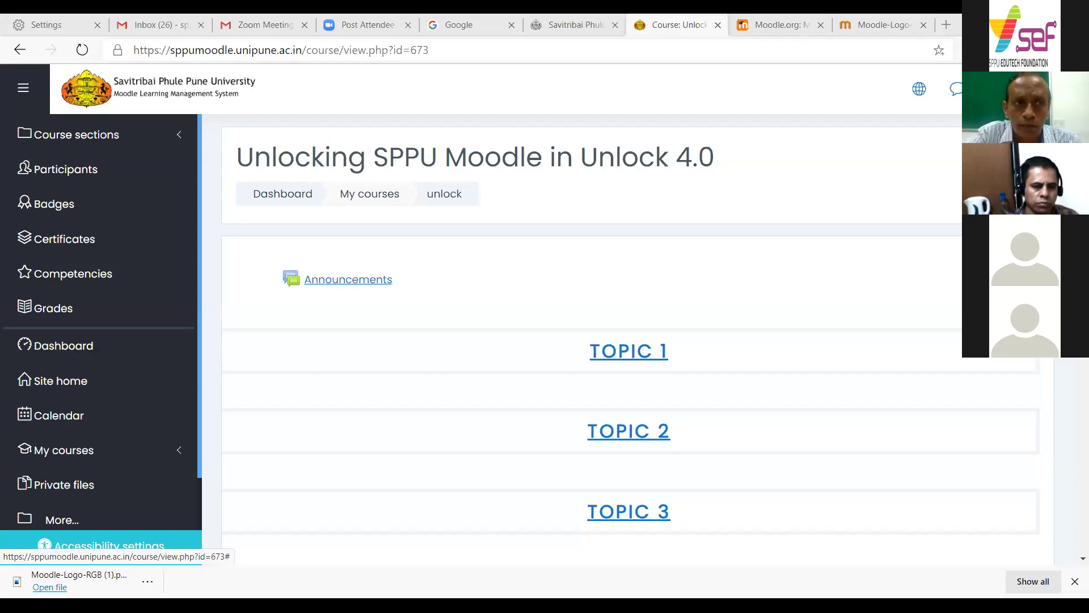
left_click(95, 352)
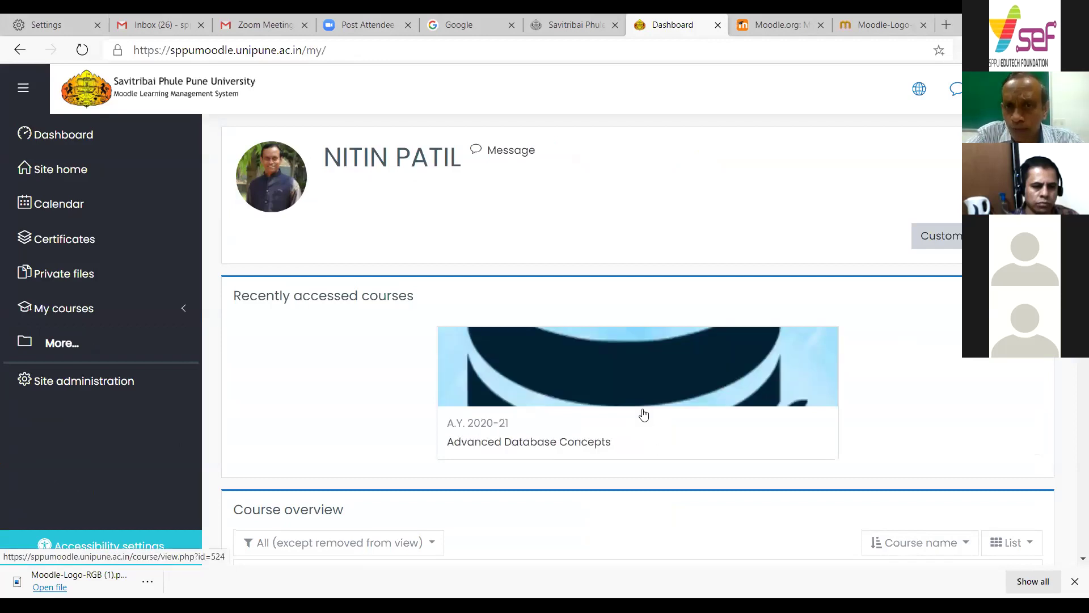
Open Advanced Database Concepts, play its introduction video, and switch it to full screen
left_click(644, 415)
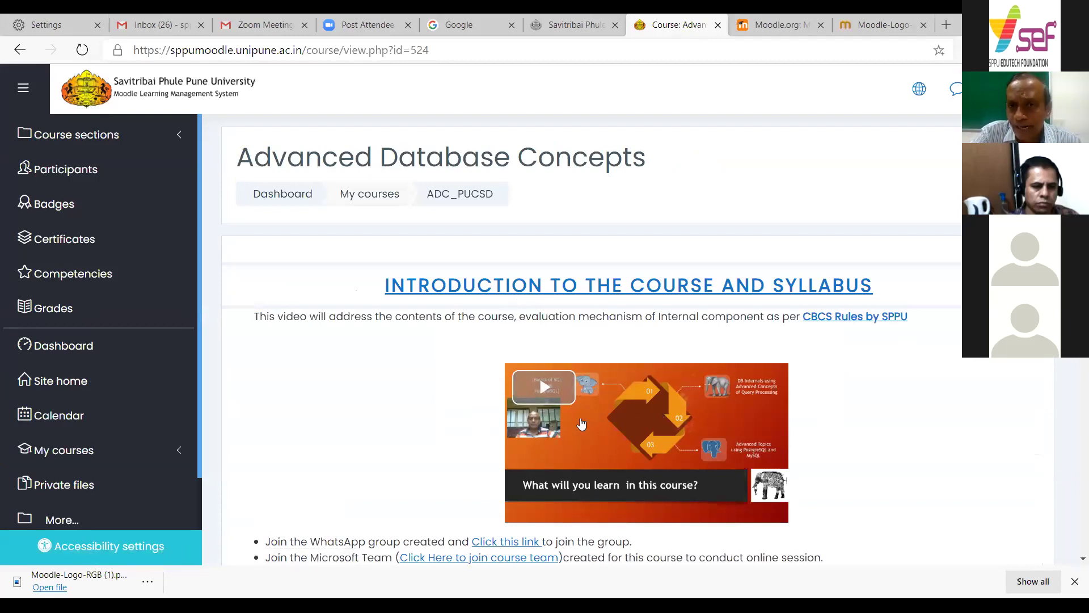
left_click(549, 399)
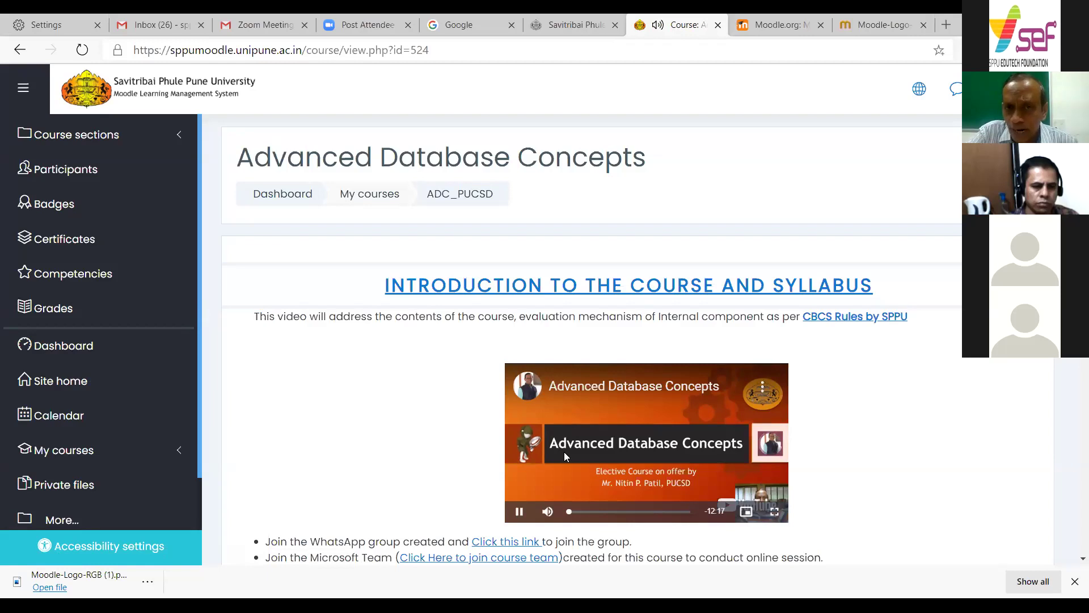
left_click(771, 513)
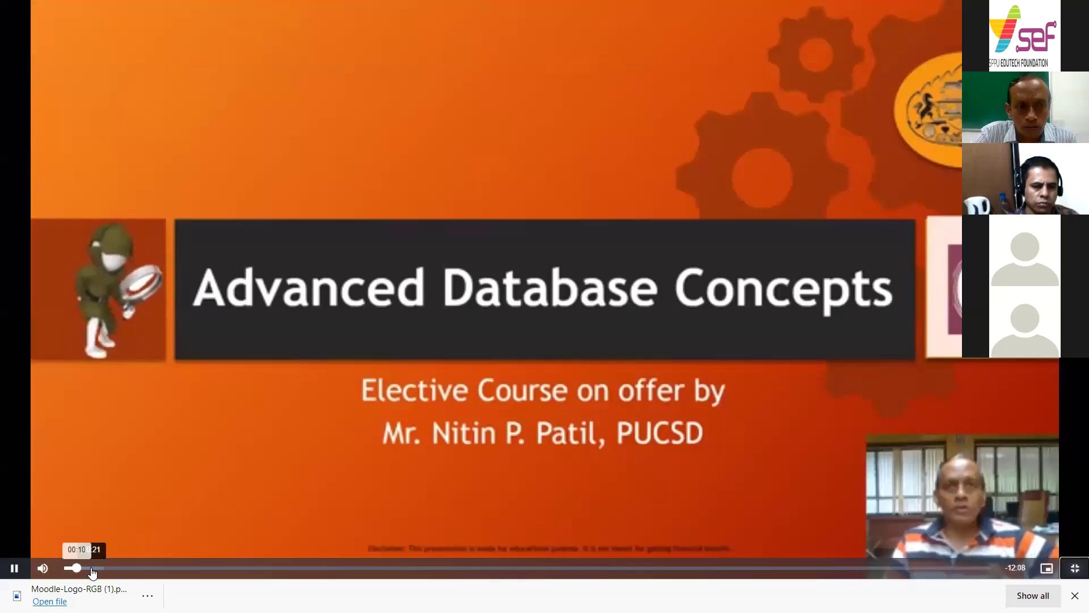
Seek the introduction video ahead to the 'Basics of SQL using PostgreSQL' part, then exit full screen
left_click(92, 567)
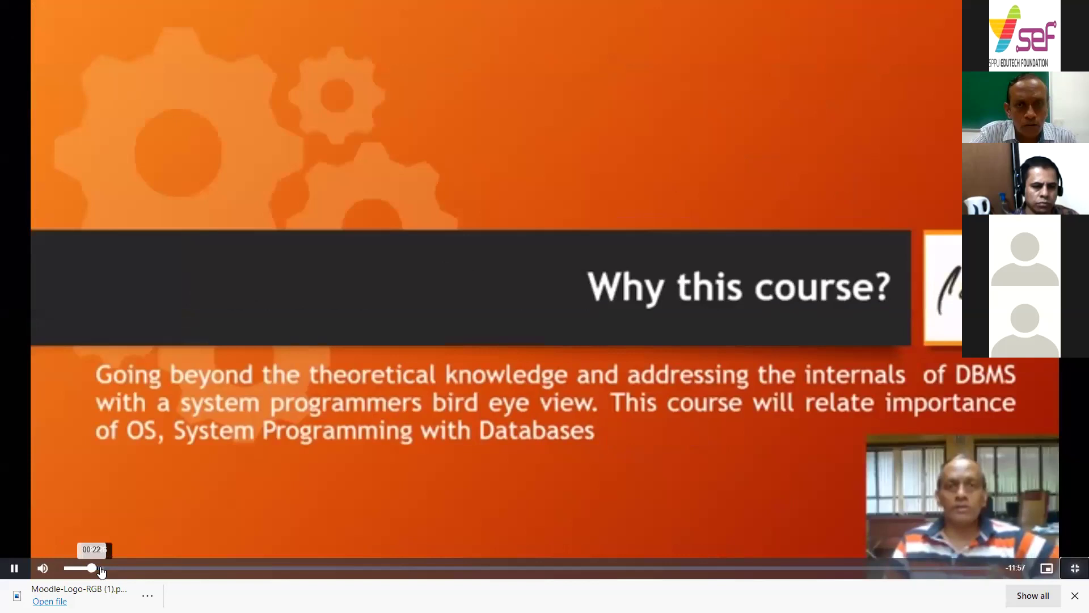
left_click(129, 568)
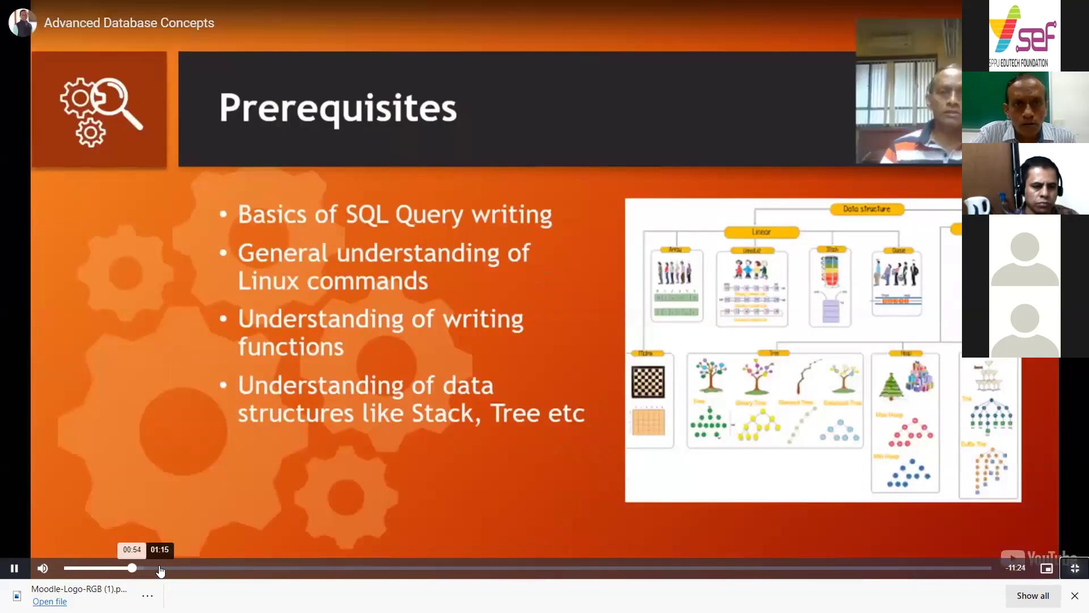
left_click(160, 567)
left_click(169, 567)
left_click(182, 568)
left_click(196, 568)
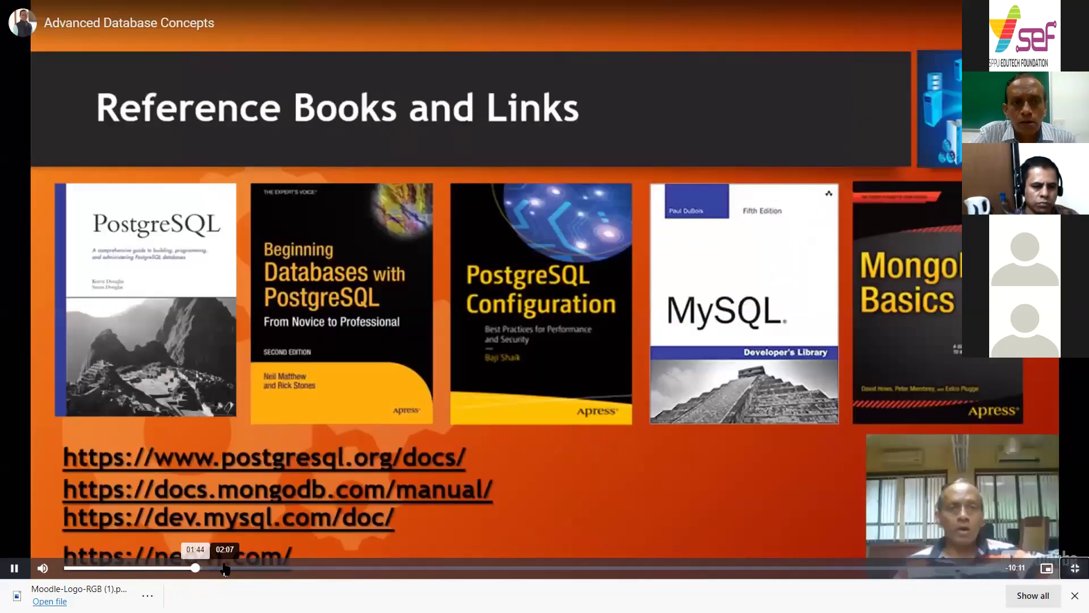
left_click(226, 568)
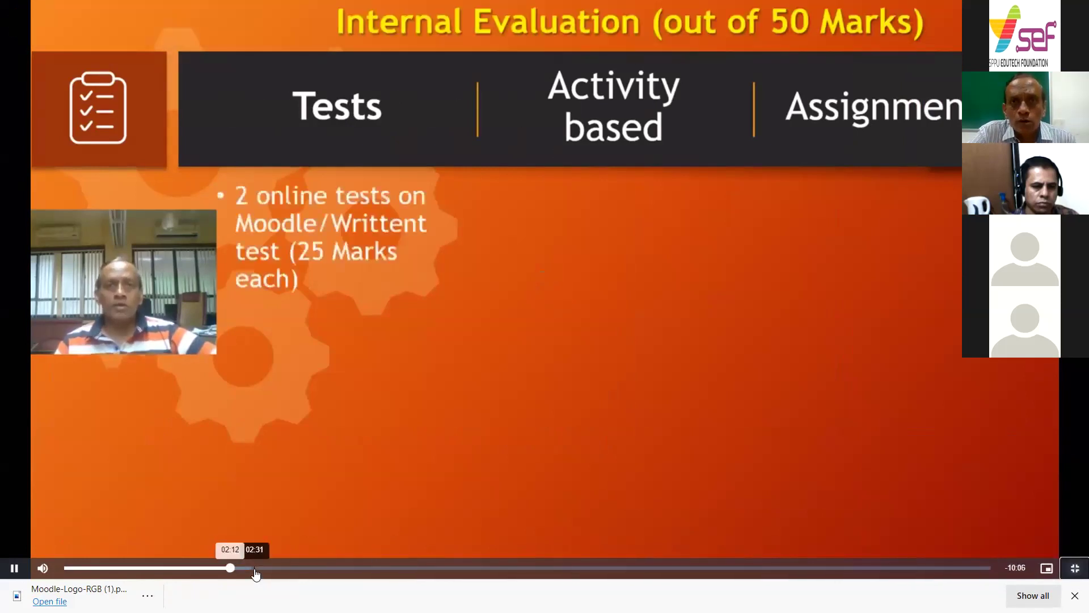
left_click(298, 568)
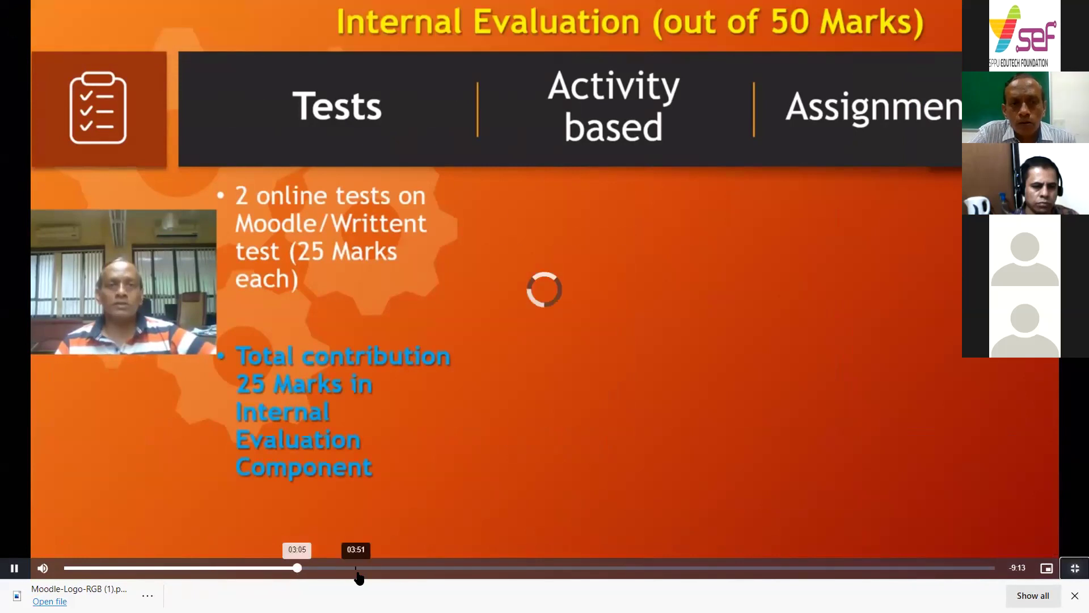
left_click(355, 570)
left_click(443, 570)
left_click(507, 569)
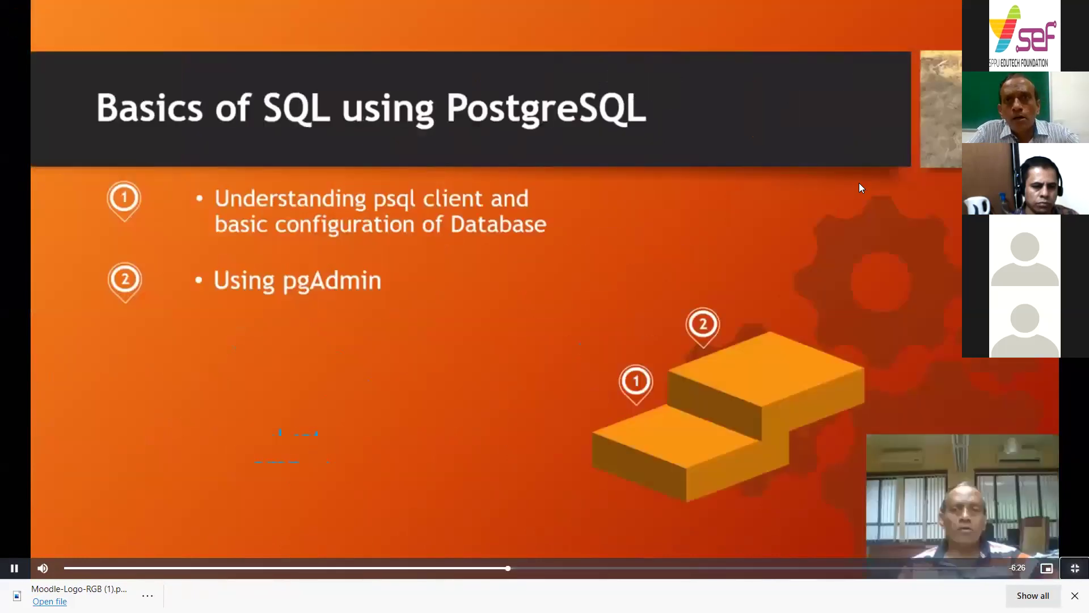
key("Escape")
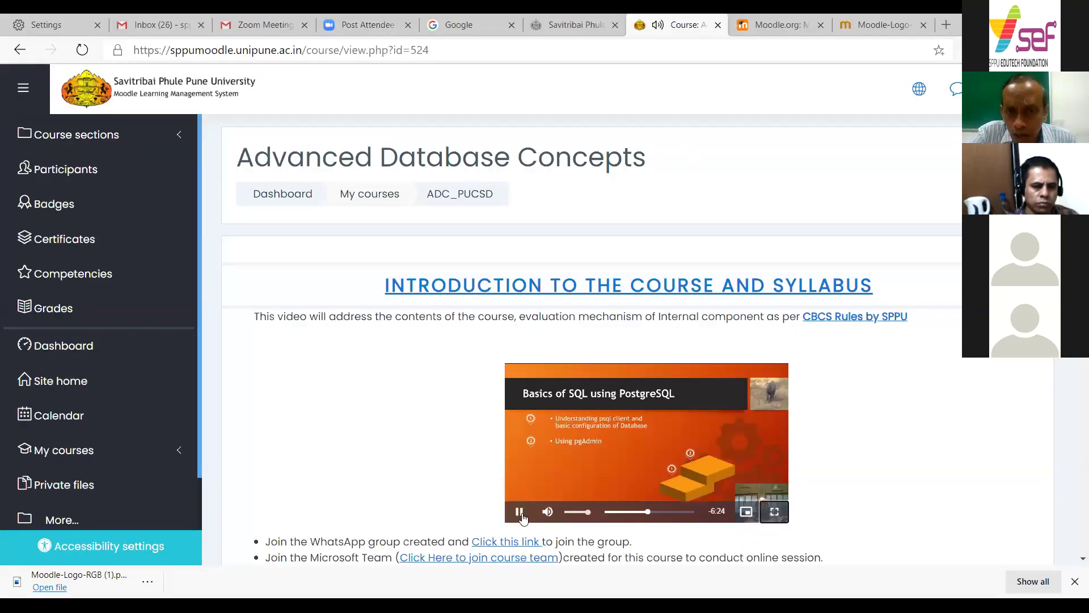
Pause the introduction video and return to the Dashboard
left_click(519, 512)
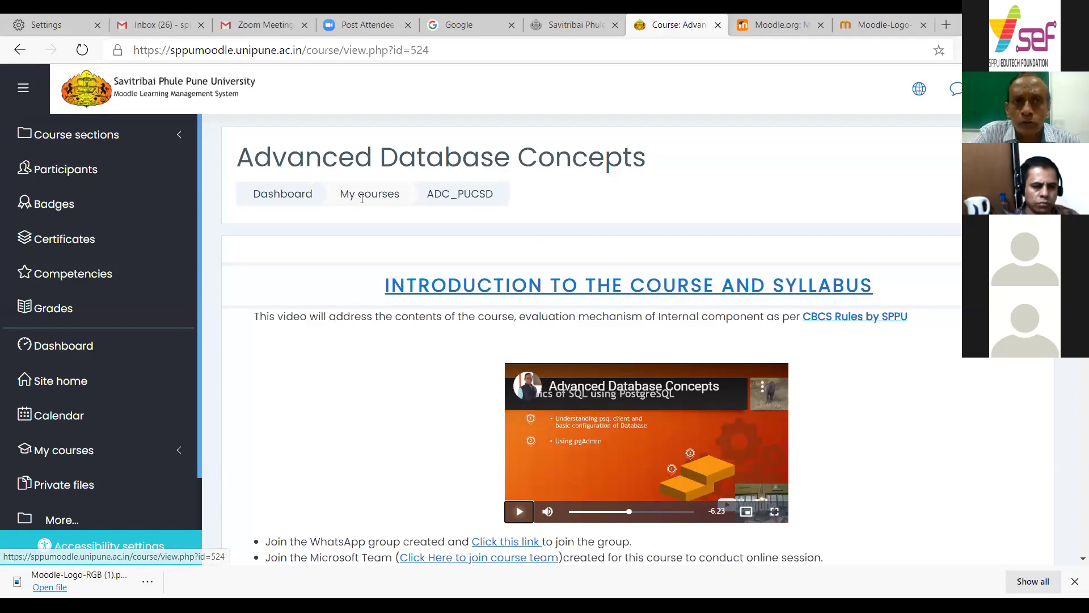
left_click(270, 195)
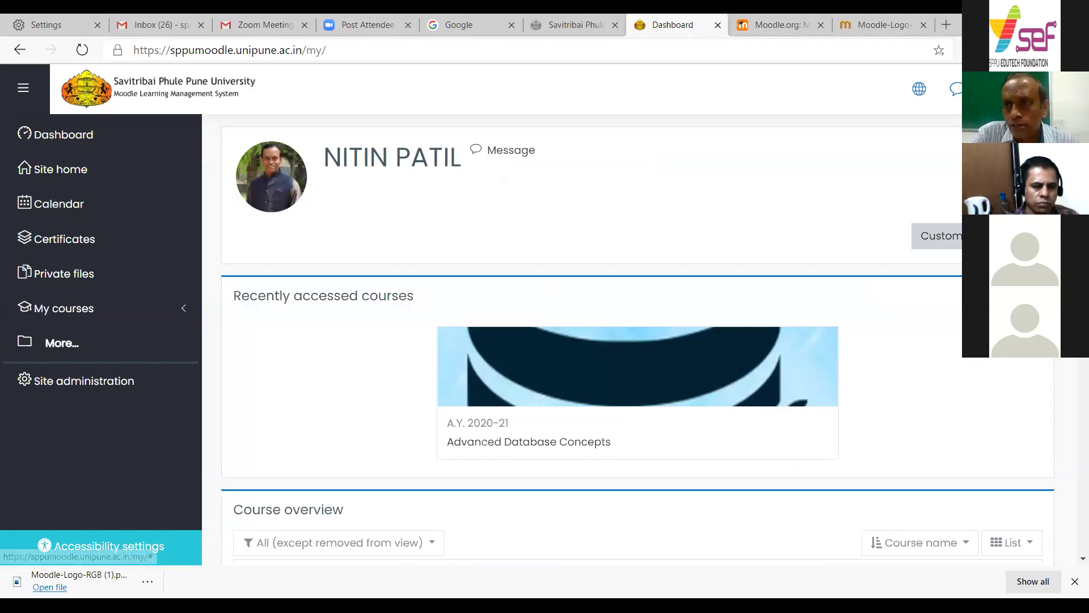
Open the 'Unlocking SPPU Moodle in Unlock 4.0' course from Recently accessed courses and show its gear menu
left_click(1029, 296)
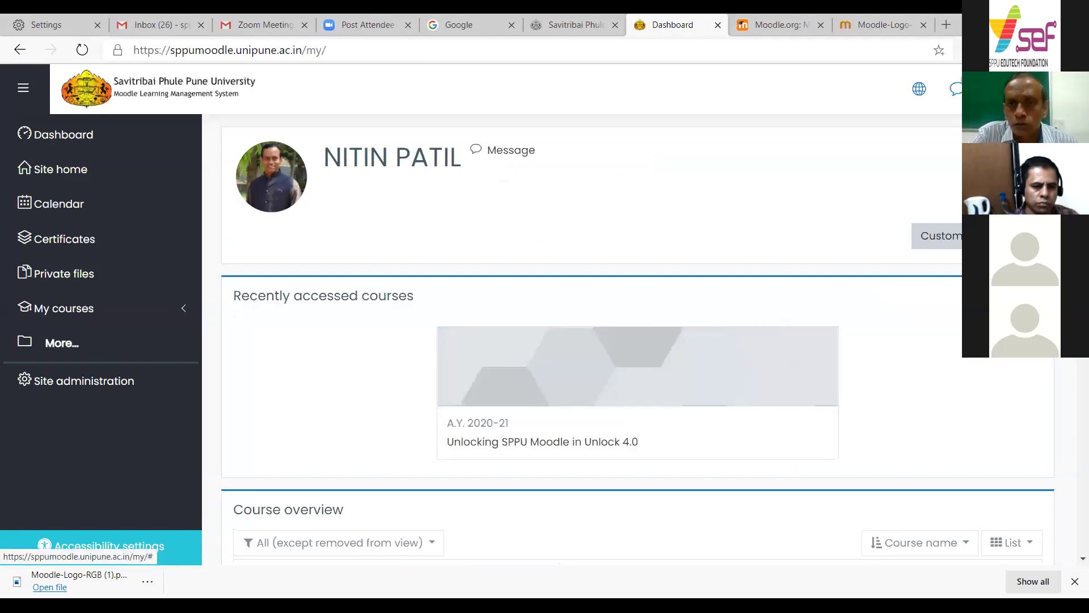
left_click(532, 446)
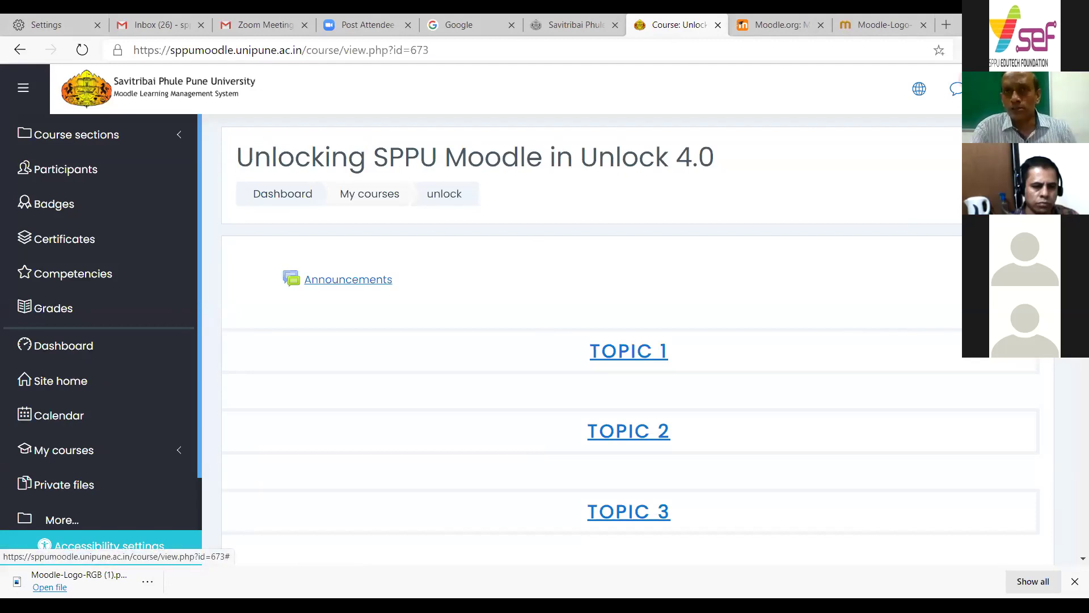
left_click(1026, 170)
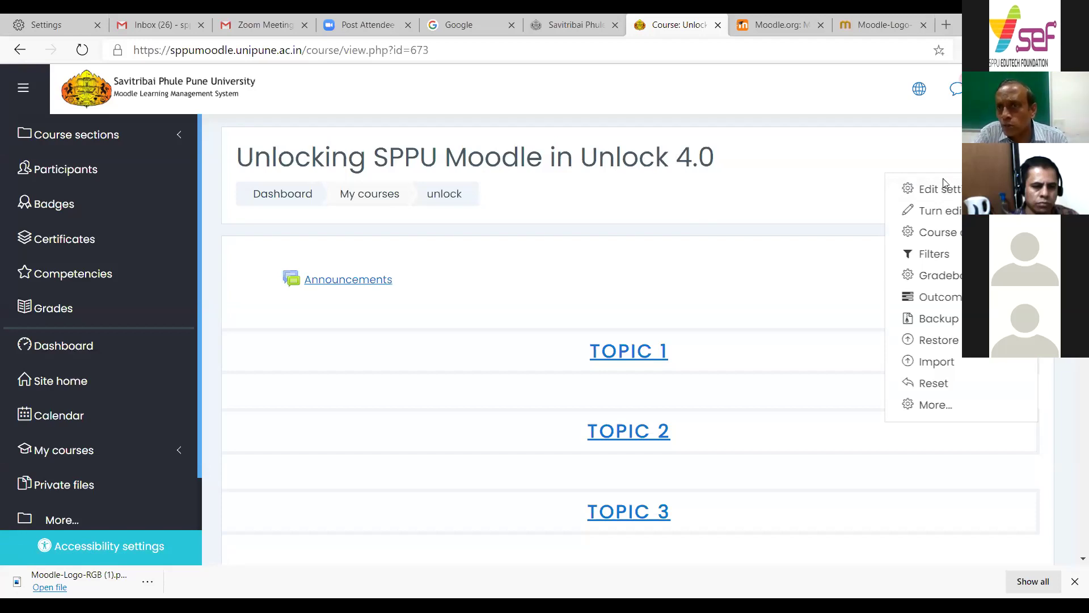
In Edit settings, set the course start date to 11 August 2020 and save and display
key("Escape")
left_click(993, 164)
left_click(931, 188)
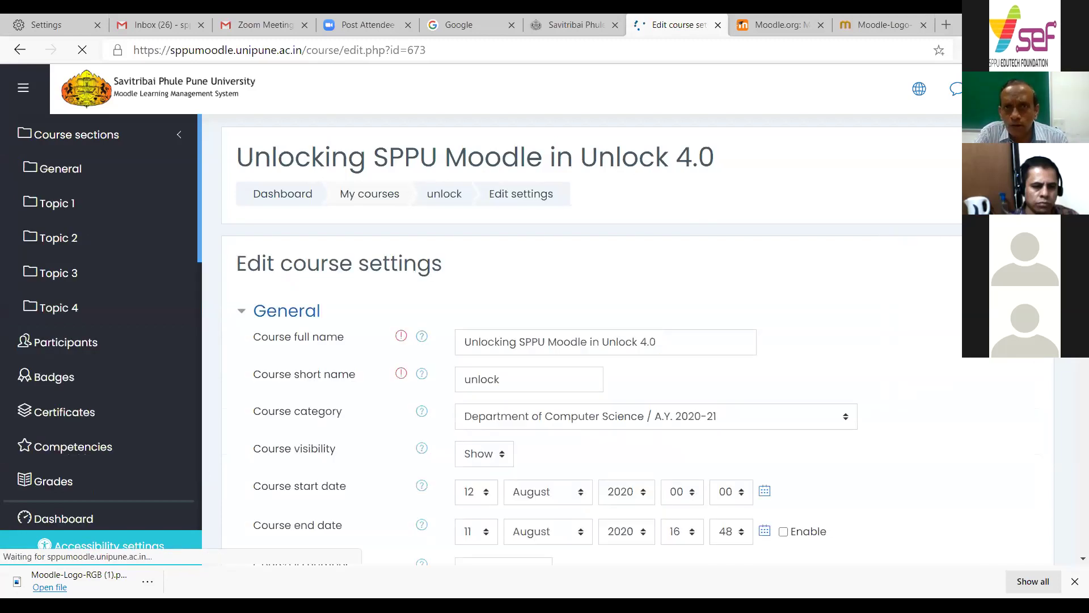
scroll(624, 340, "down", 4)
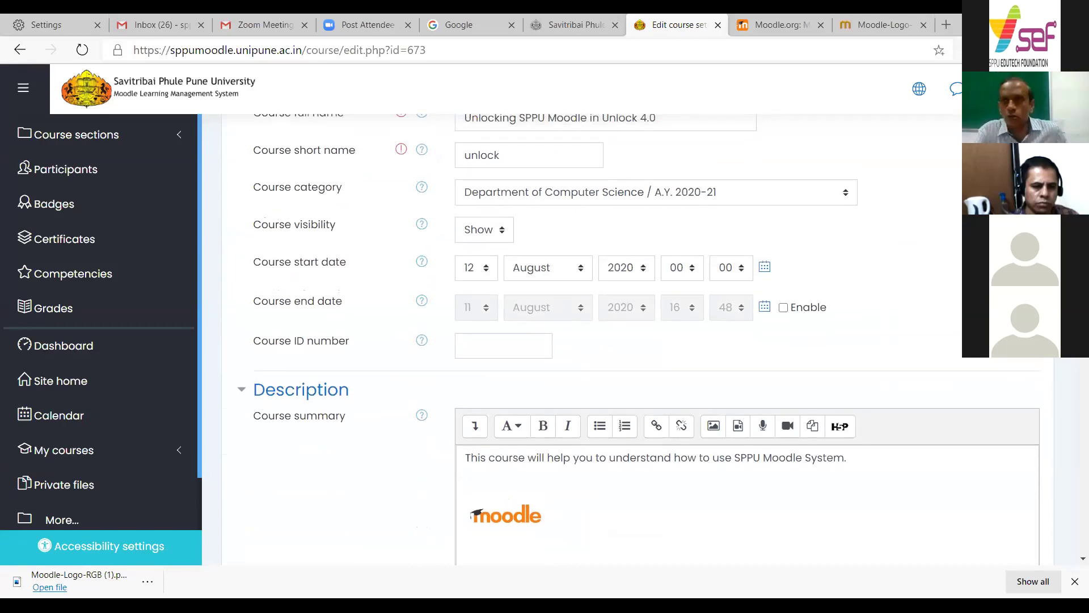
scroll(681, 306, "up", 3)
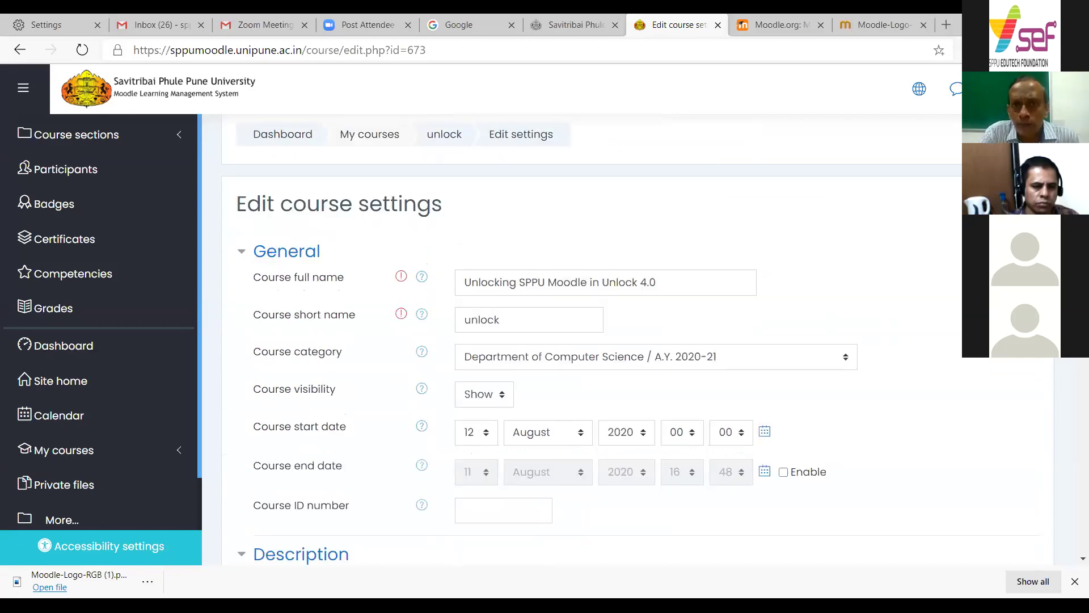
left_click(633, 282)
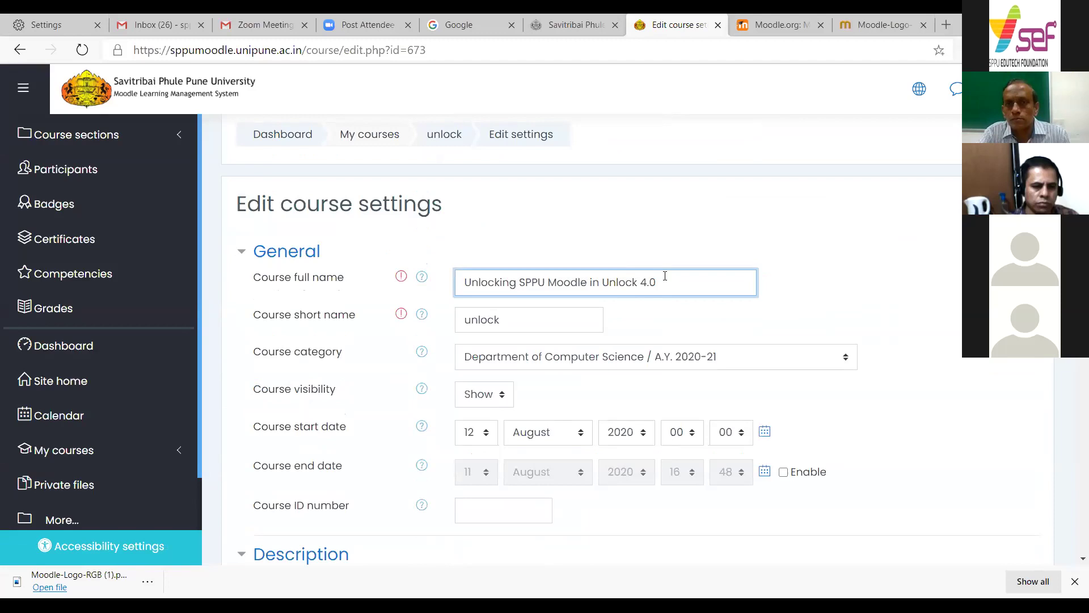
left_click(483, 432)
left_click(470, 290)
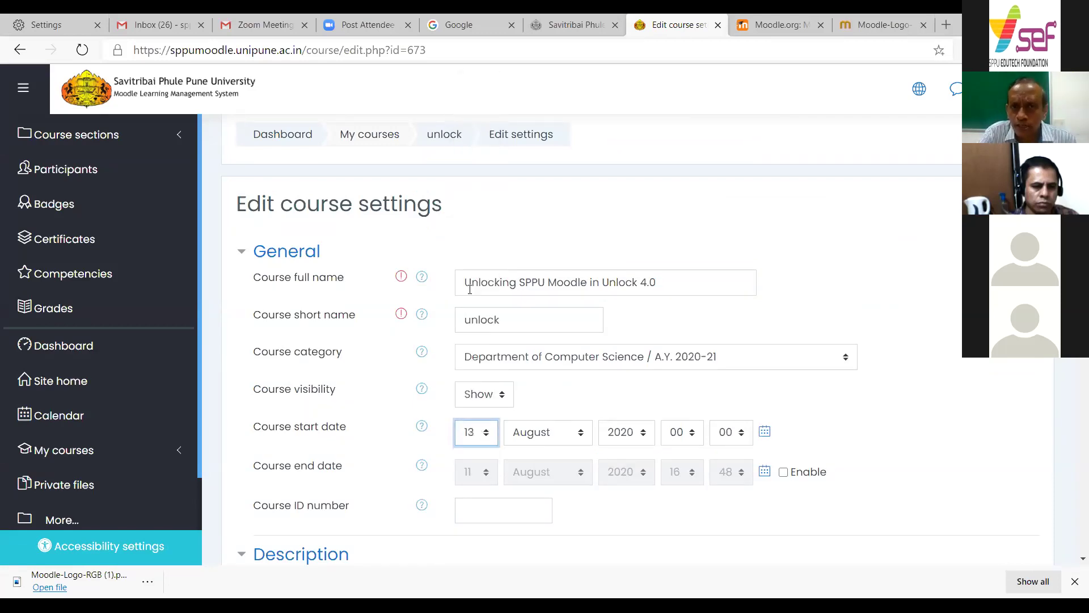
left_click(481, 432)
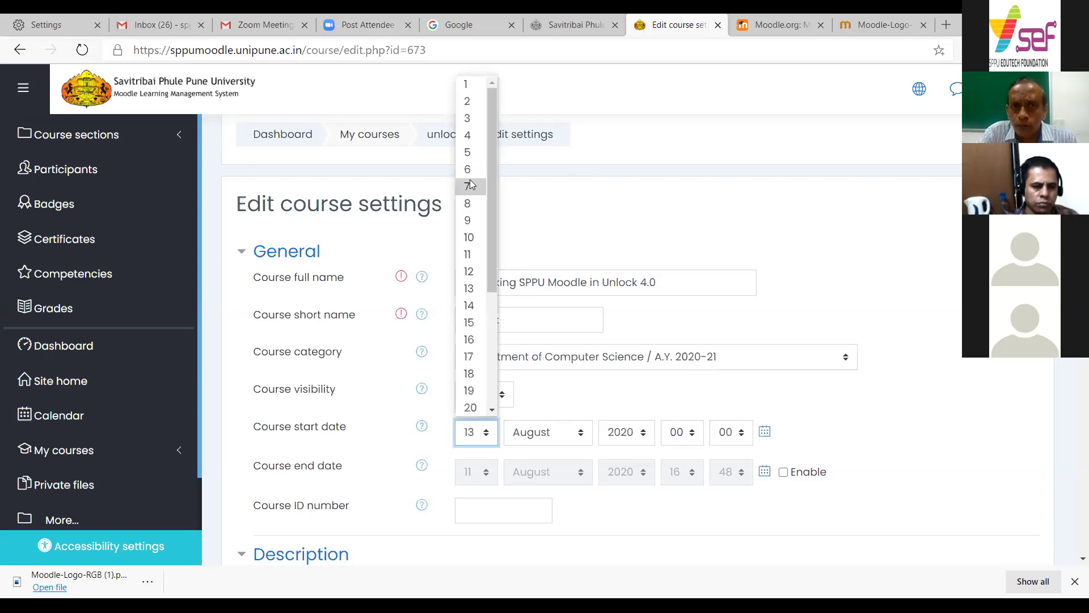
left_click(473, 254)
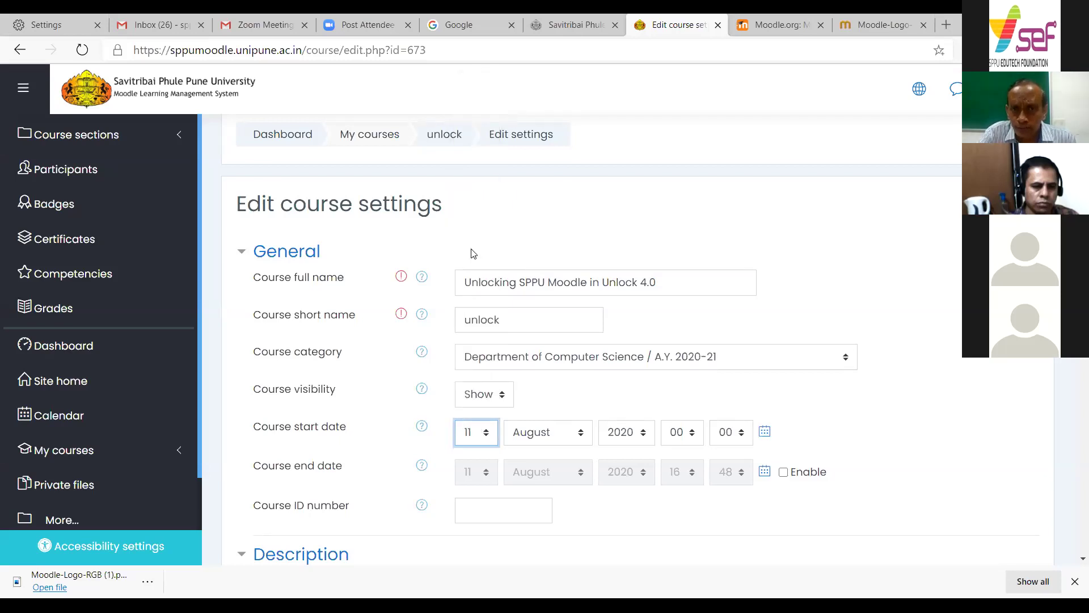
scroll(1074, 361, "down", 15)
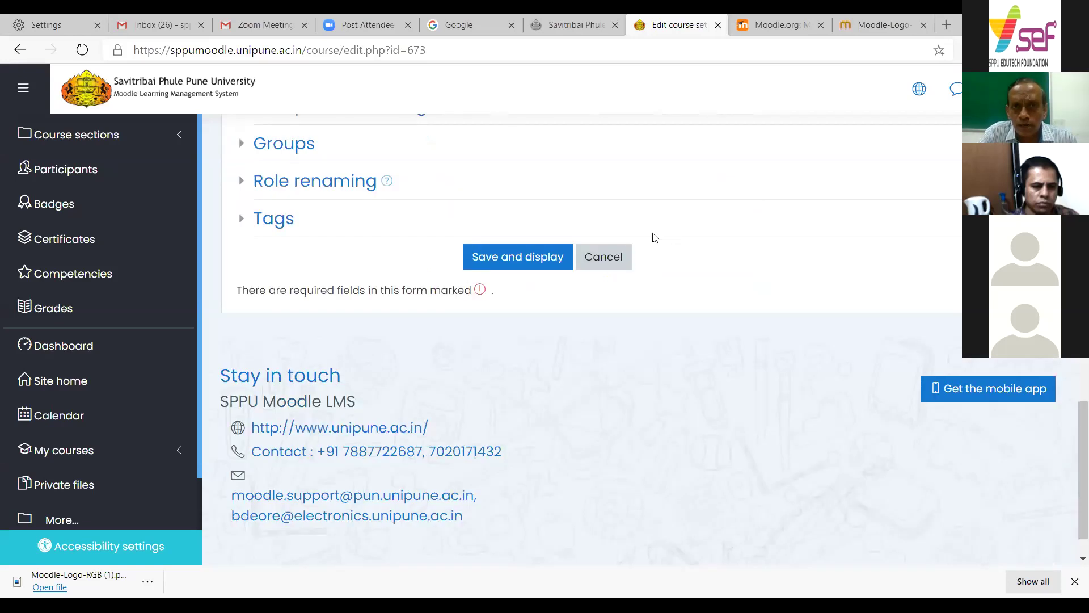
left_click(505, 267)
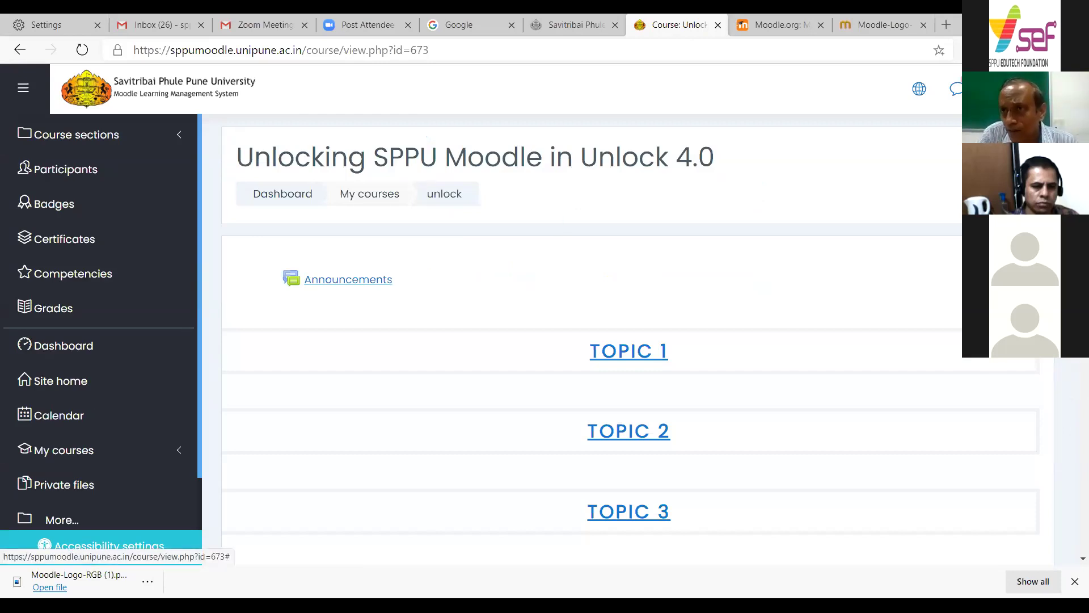
Turn editing on for the course
left_click(1021, 171)
left_click(746, 294)
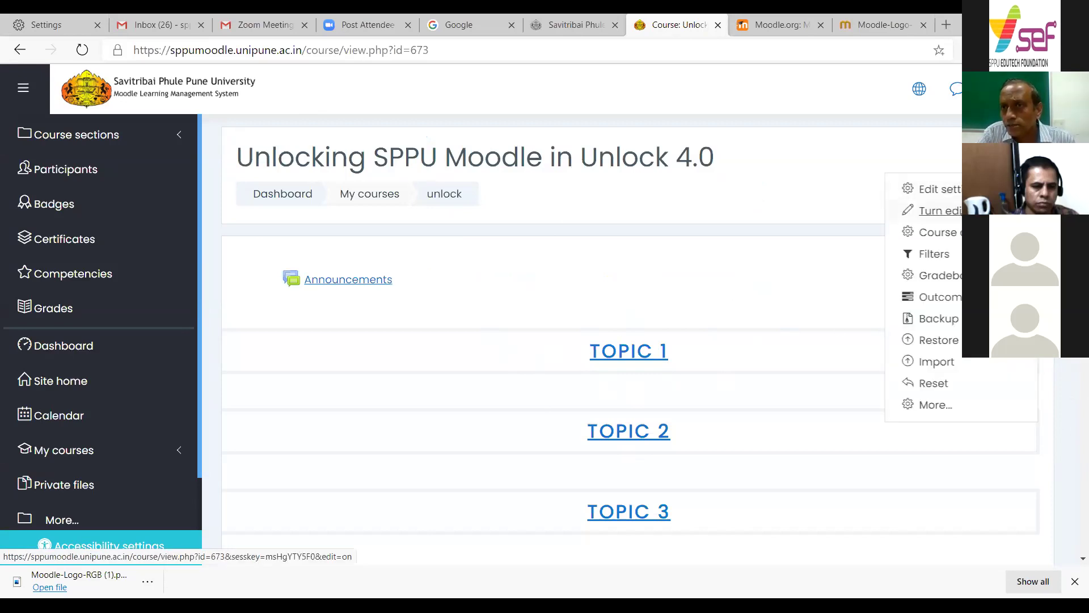
left_click(938, 211)
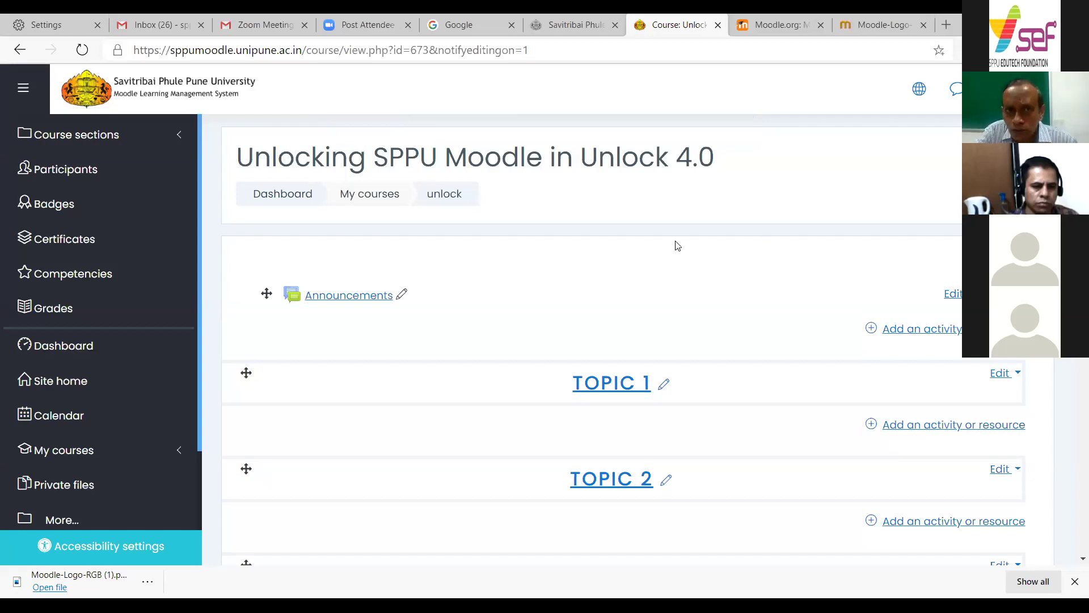
Delete the Announcements forum from the course, confirming the deletion
left_click(952, 293)
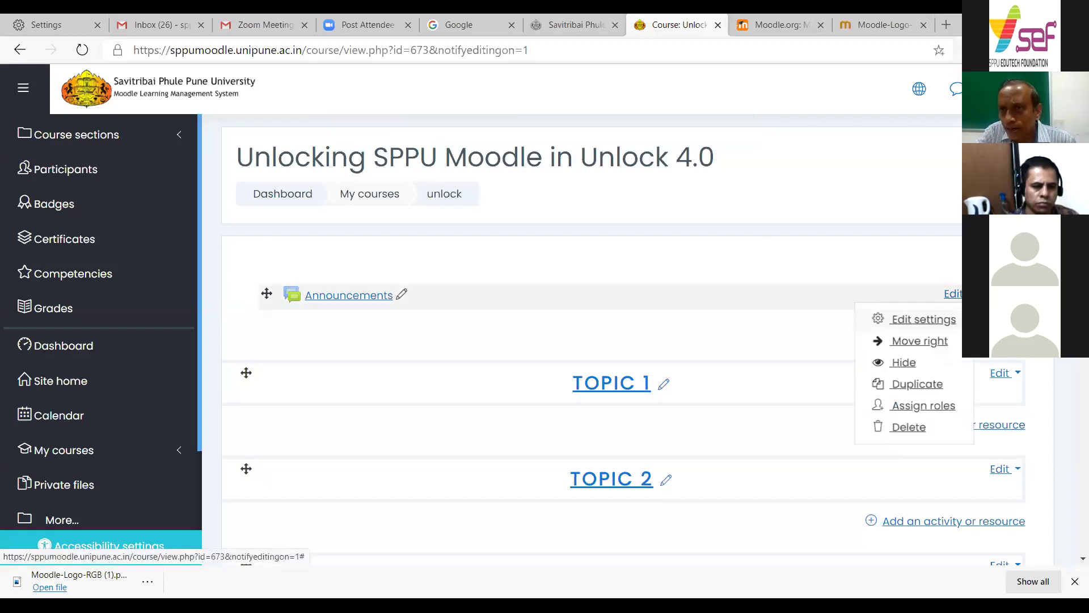
left_click(904, 430)
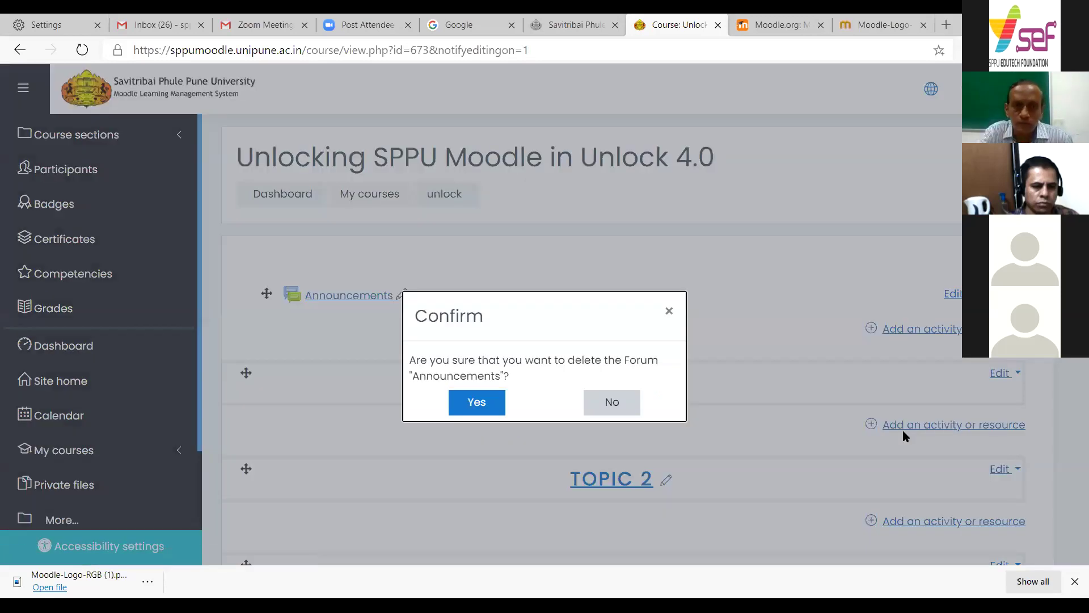
left_click(463, 405)
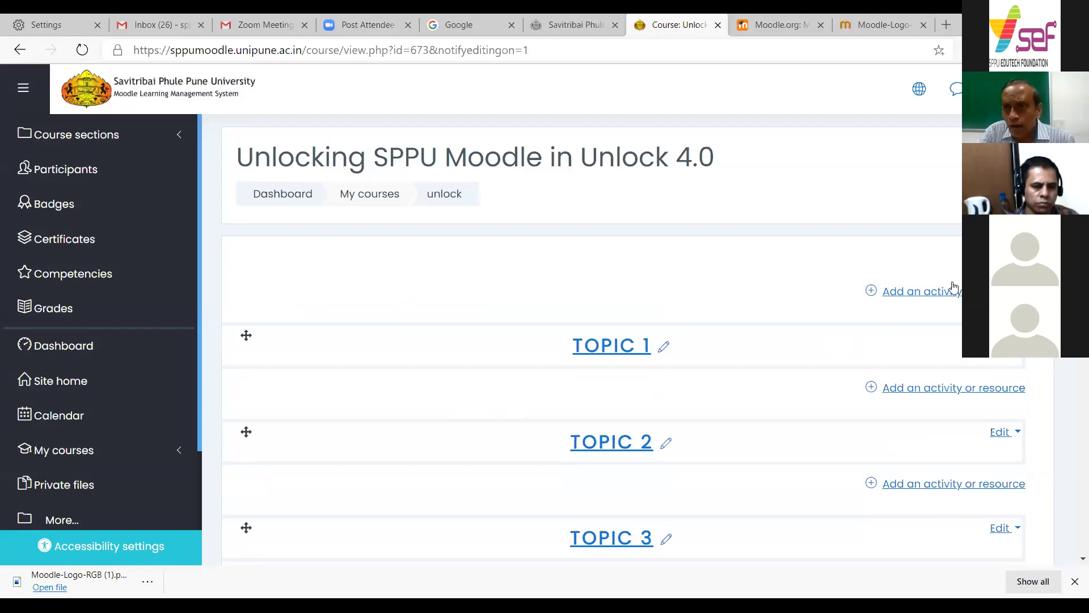
left_click(1004, 273)
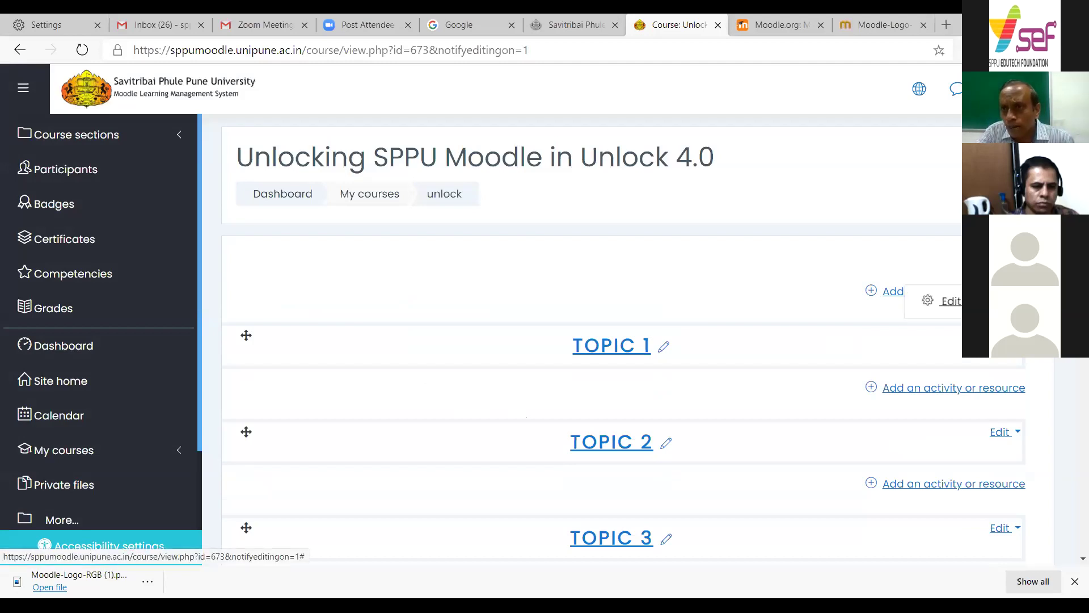
Open the top General section's edit form and enable a custom section name
left_click(952, 301)
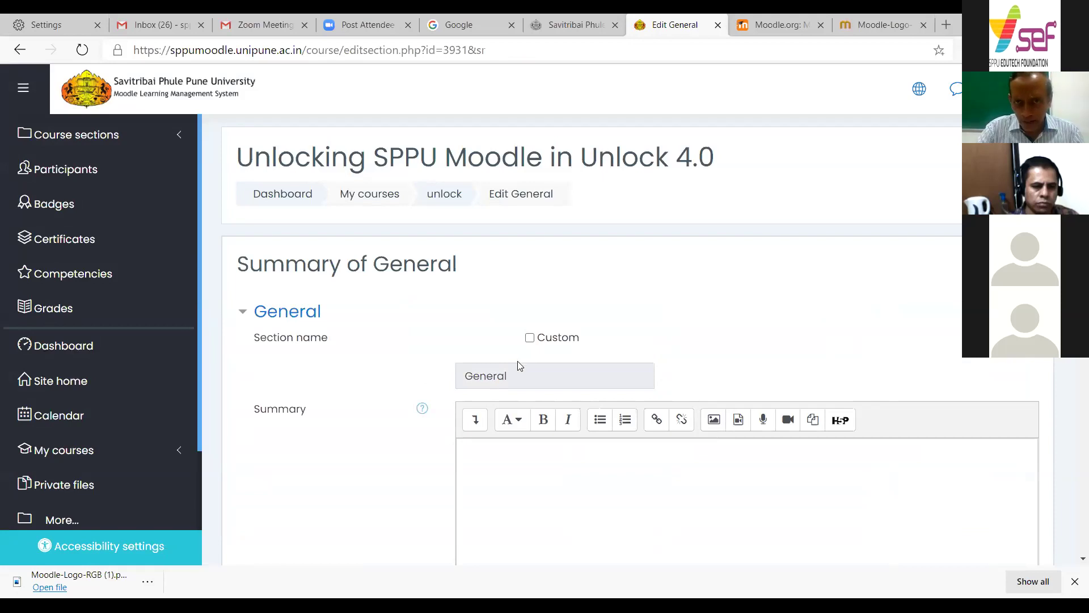
left_click(529, 339)
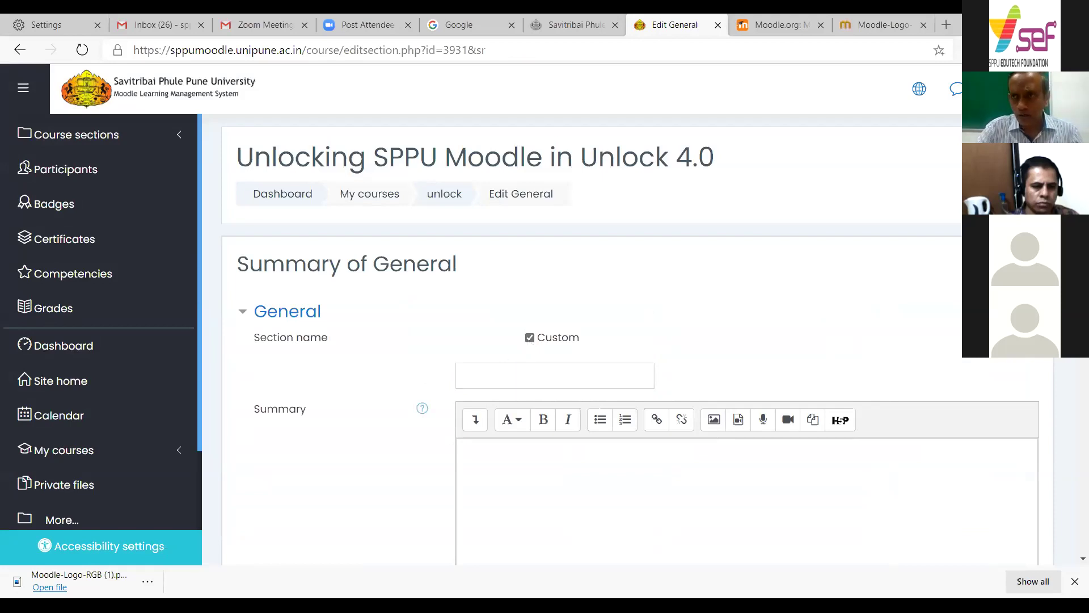
scroll(665, 200, "down", 3)
left_click(577, 221)
Name the section 'Introduction to the Course and Syllabus', fixing the misspelling with spell-check suggestions
type("Introuc")
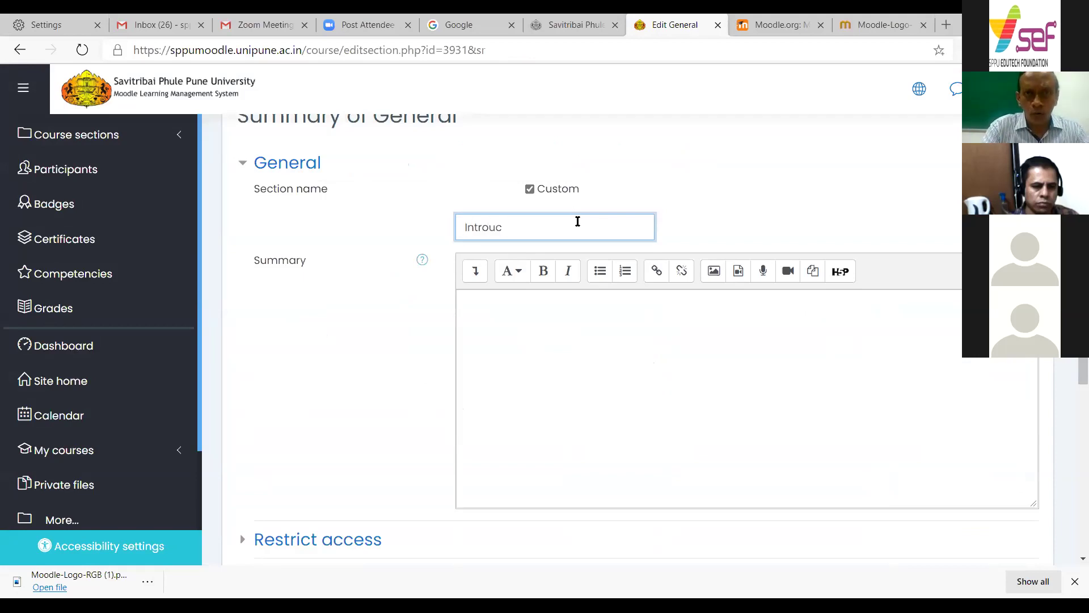
key("BackSpace")
type("duction to the ")
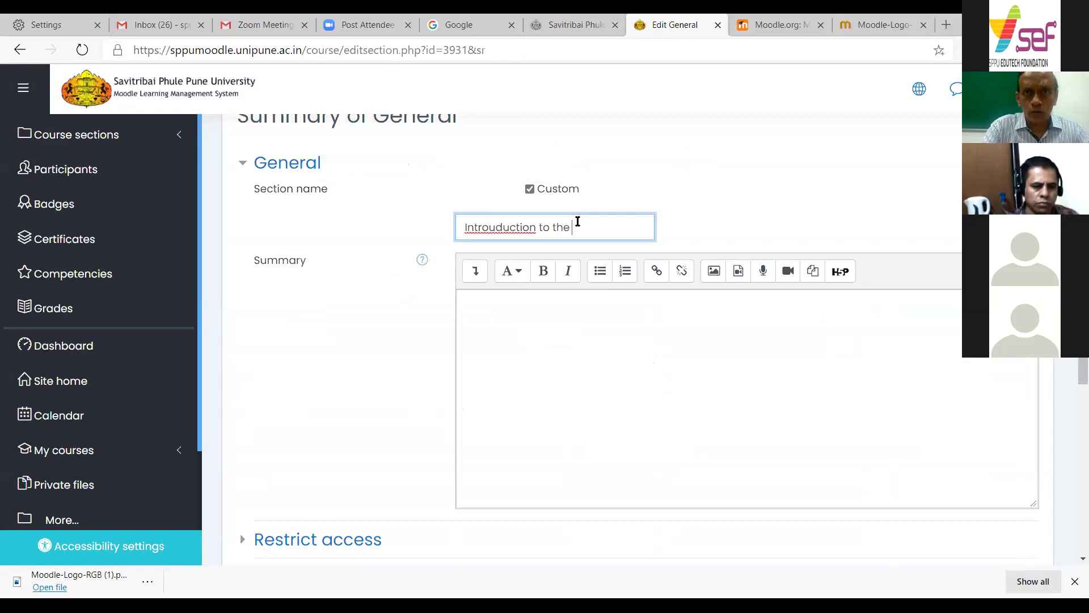
type("Course an")
type("d Syllabus")
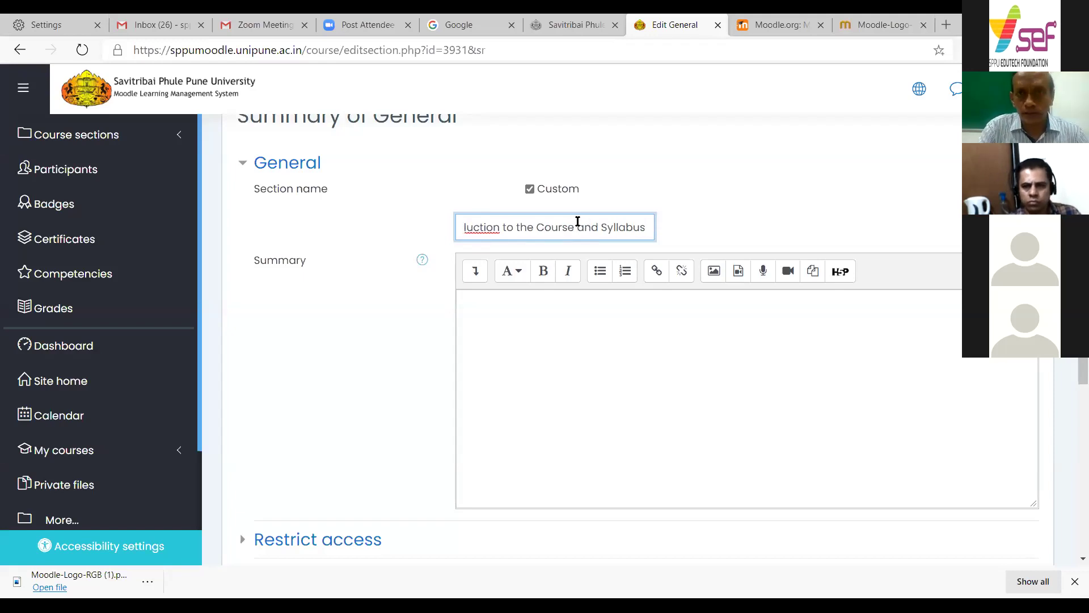
left_click_drag(482, 228, 487, 227)
right_click(486, 228)
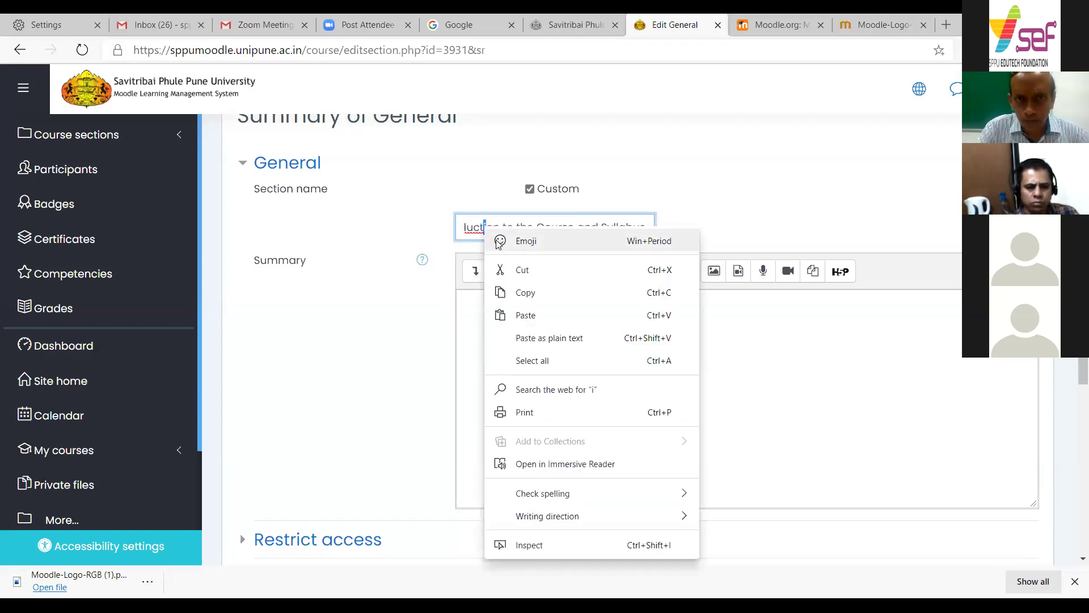
left_click(469, 228)
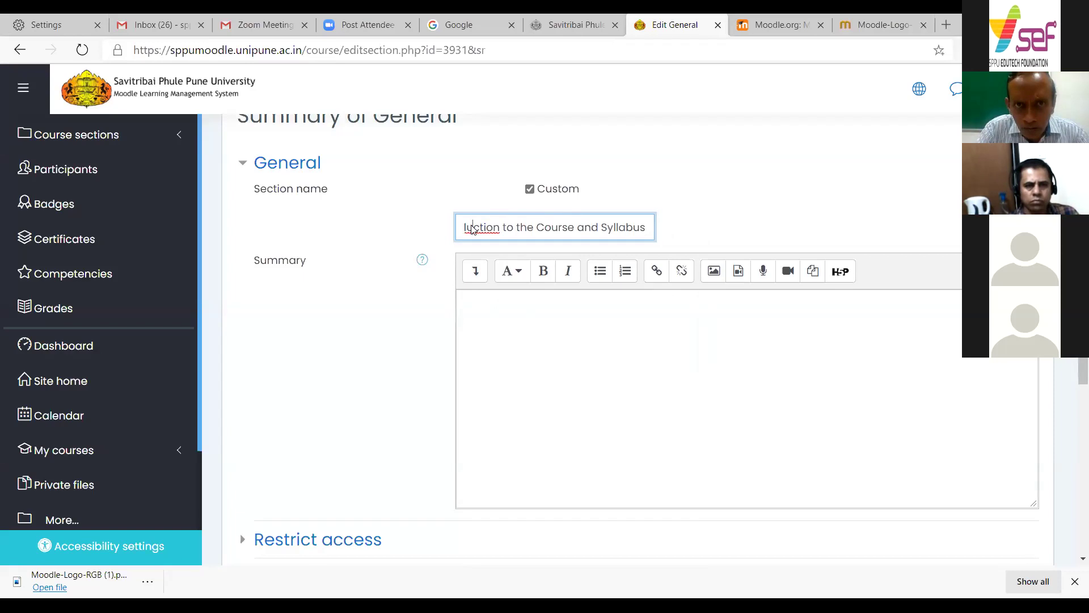
right_click(473, 228)
left_click(510, 241)
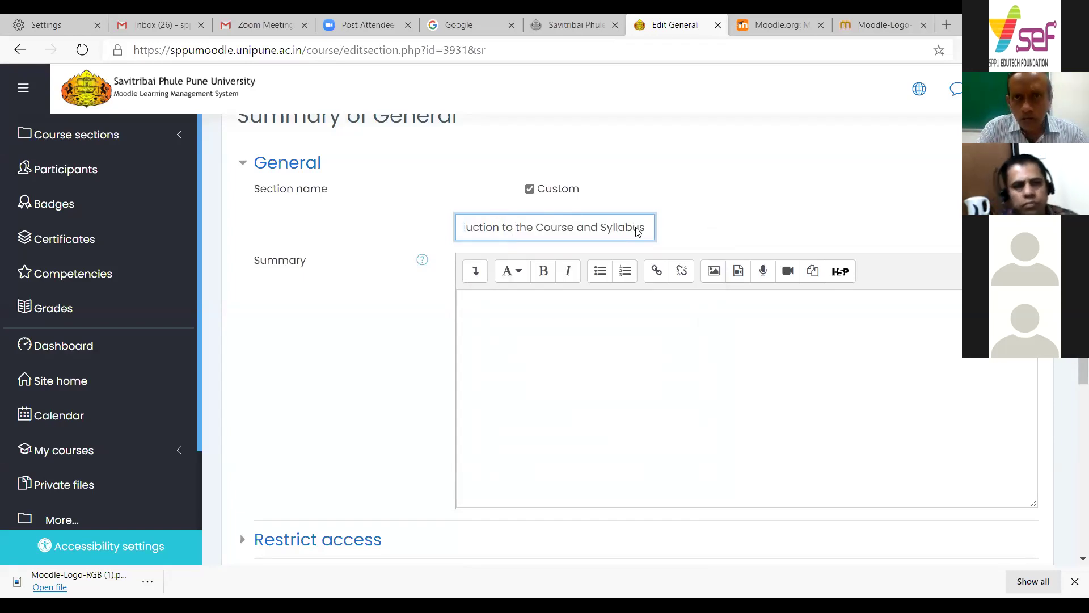
left_click(601, 321)
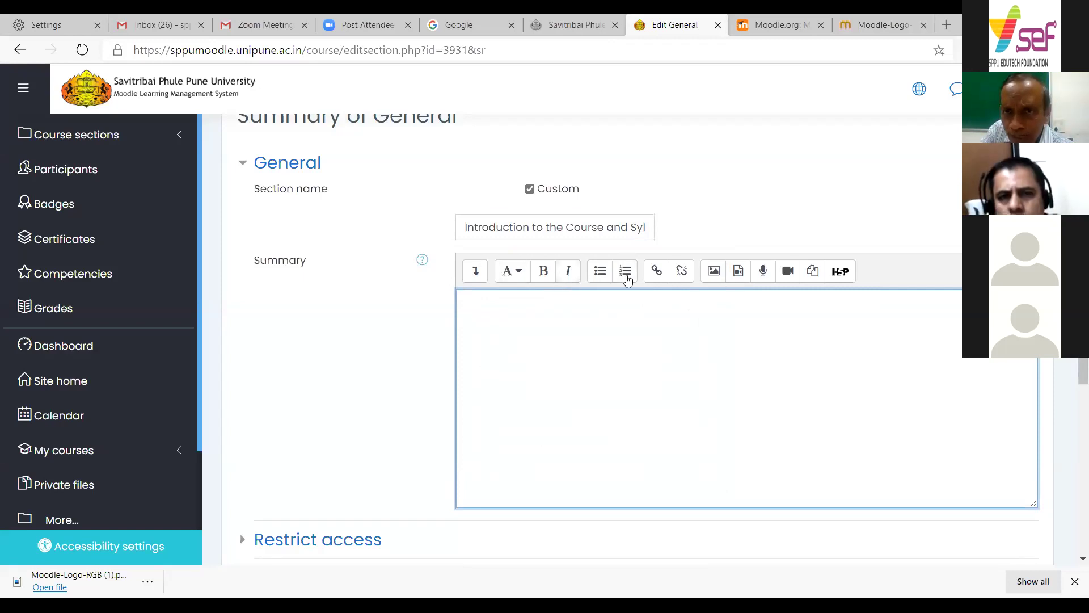
Upload 'Unlocking SPPU Moodle.mp4' through the media dialog and insert it into the section summary
left_click(739, 273)
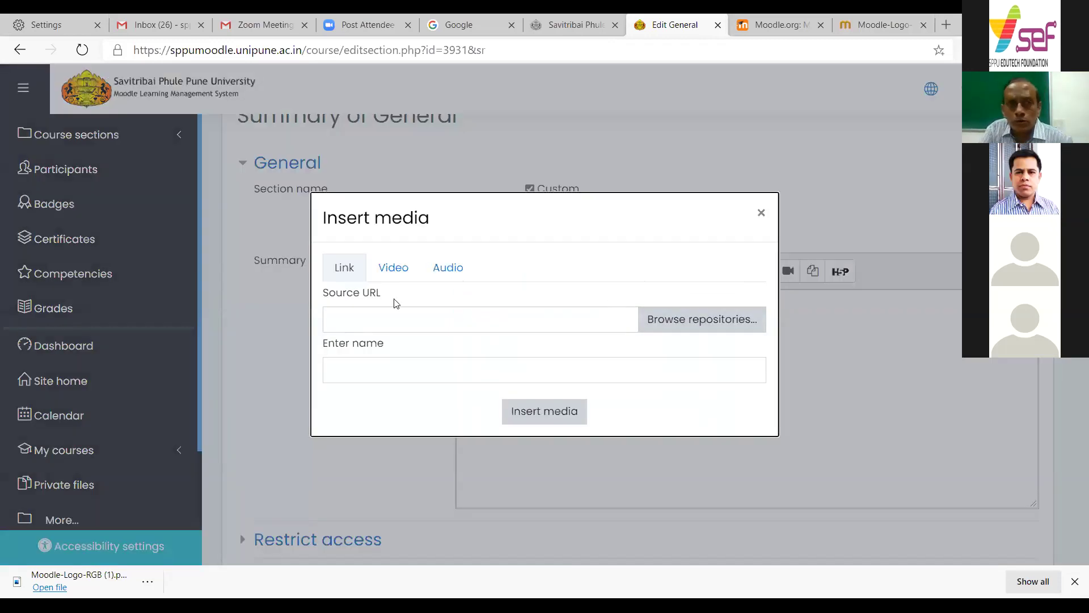
left_click(392, 274)
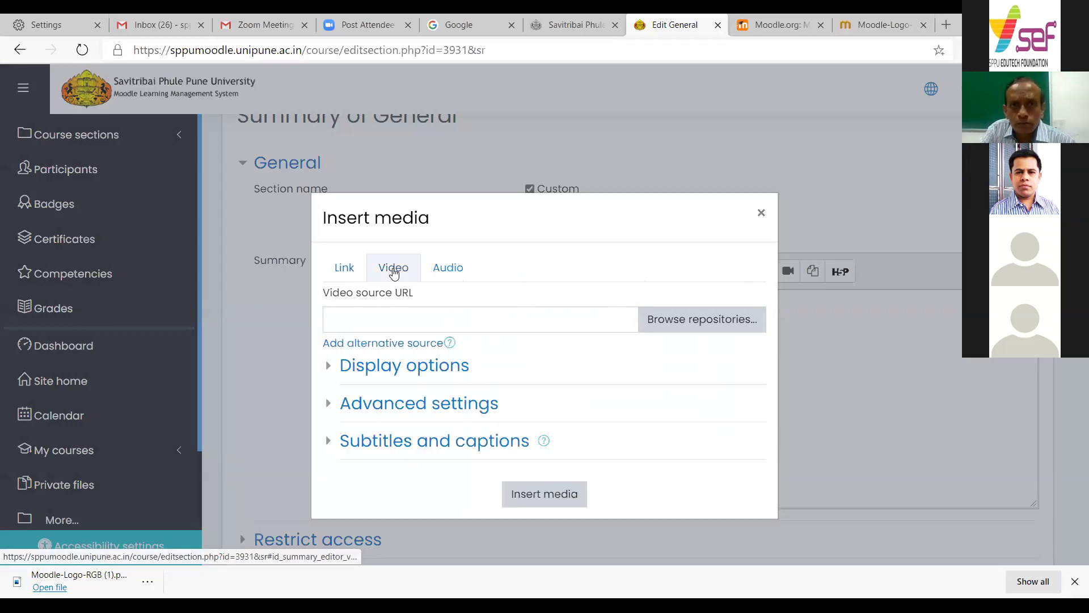
left_click(341, 275)
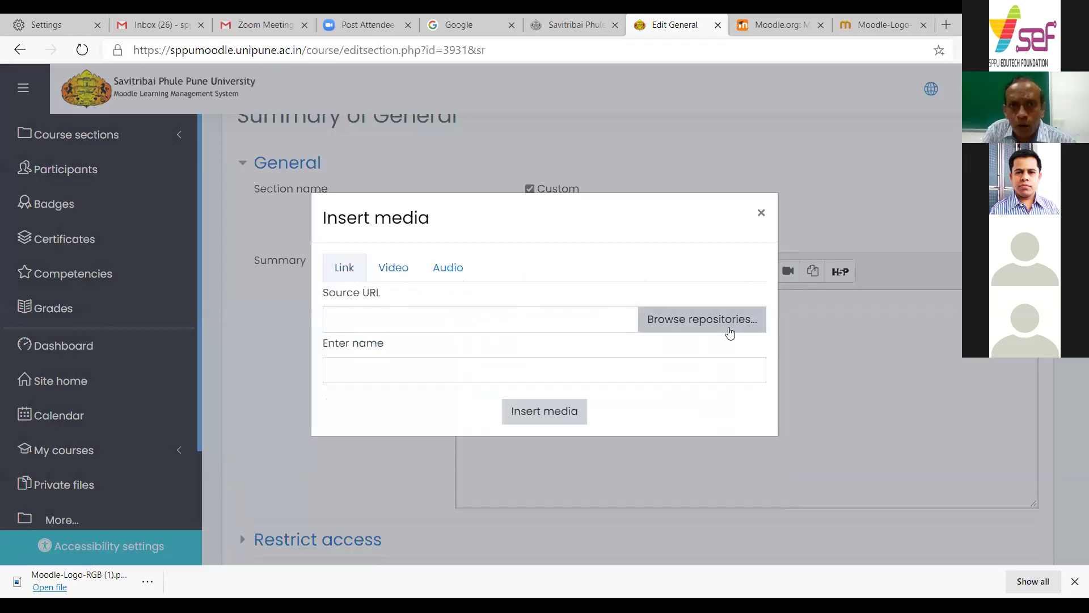
left_click(730, 324)
left_click(436, 279)
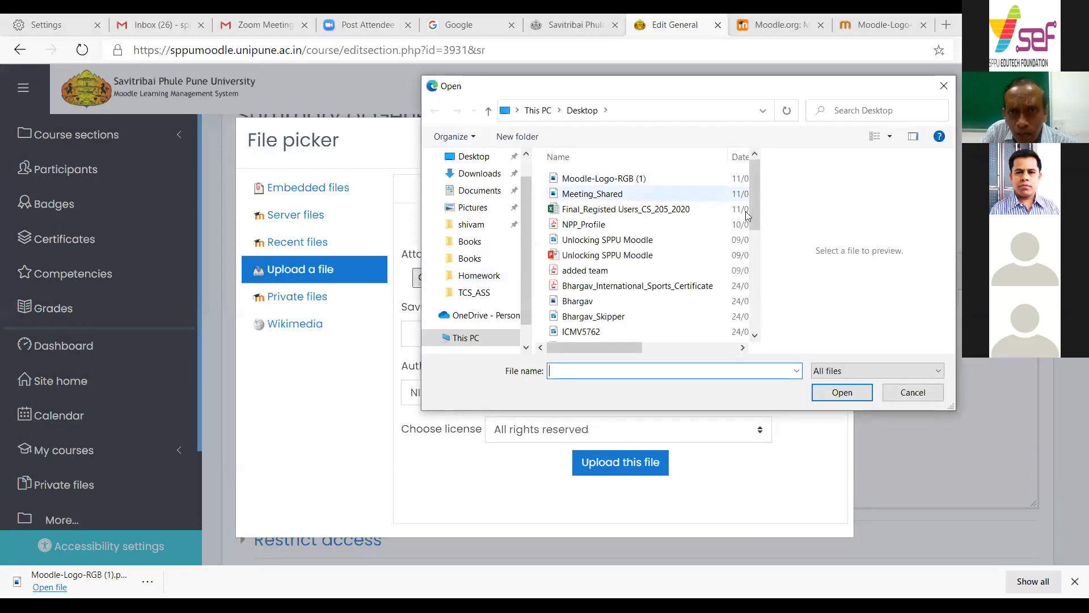
left_click(627, 241)
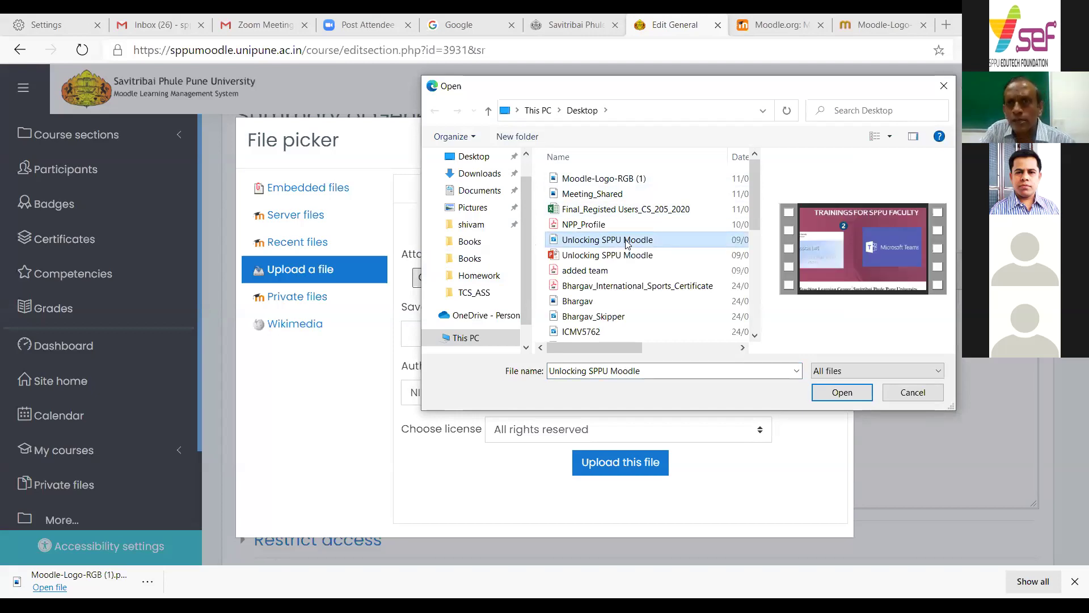
left_click(827, 395)
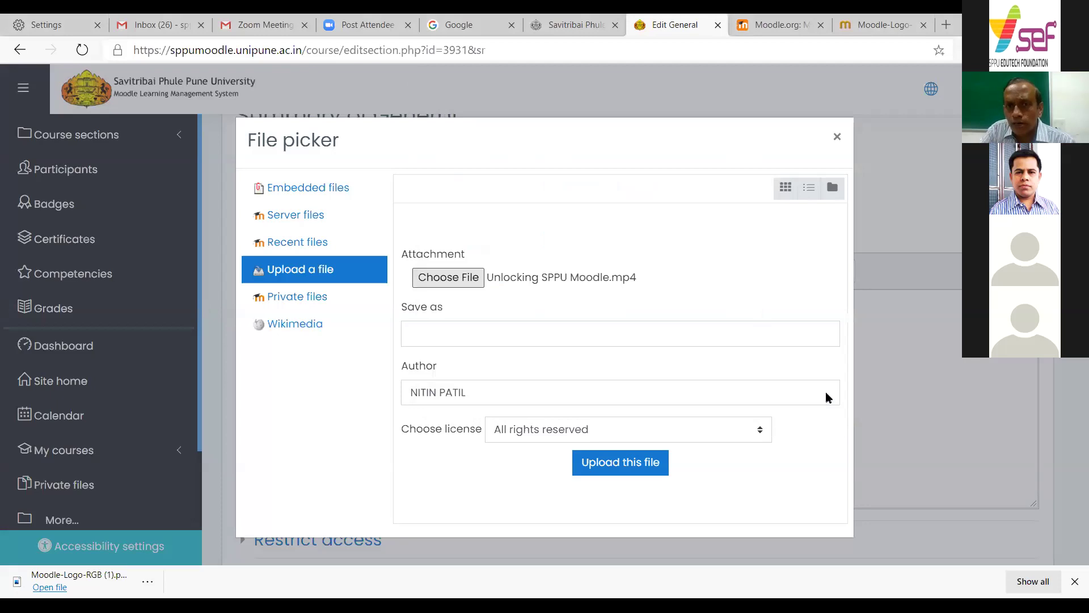
left_click(656, 471)
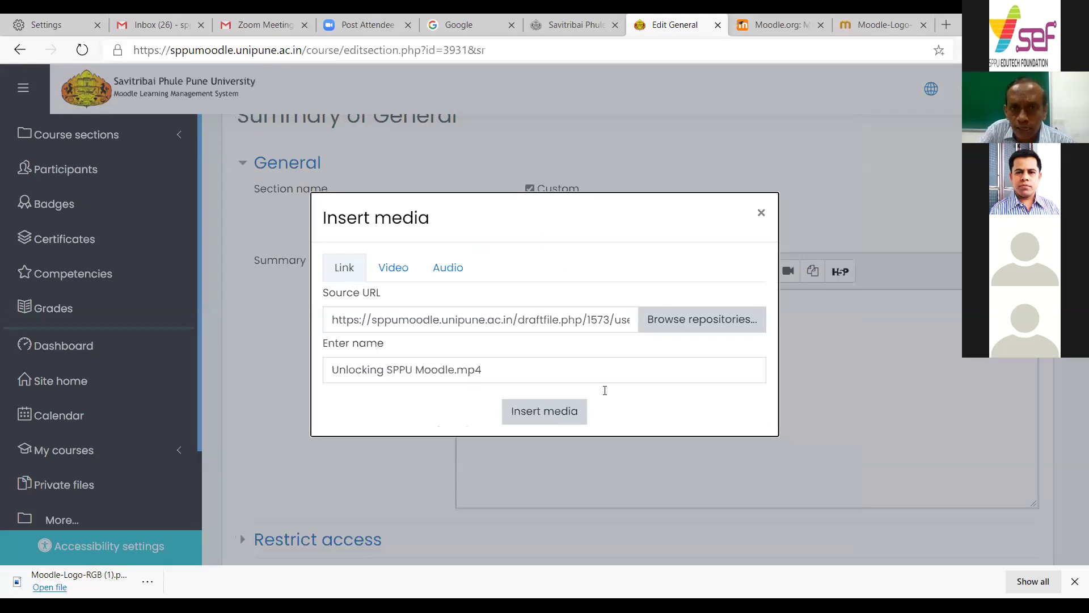
left_click(532, 418)
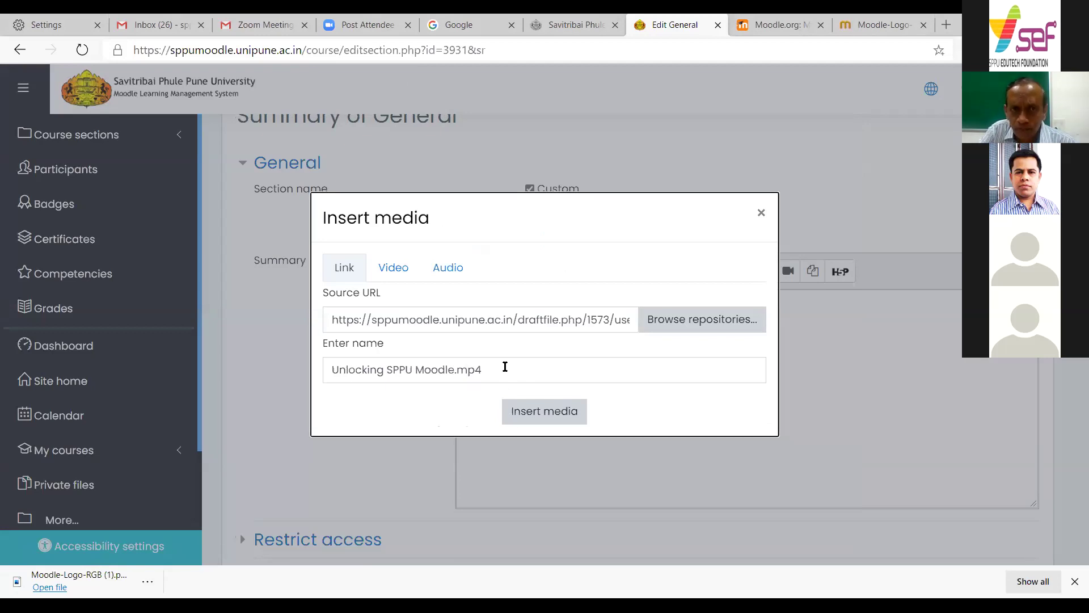
left_click(528, 412)
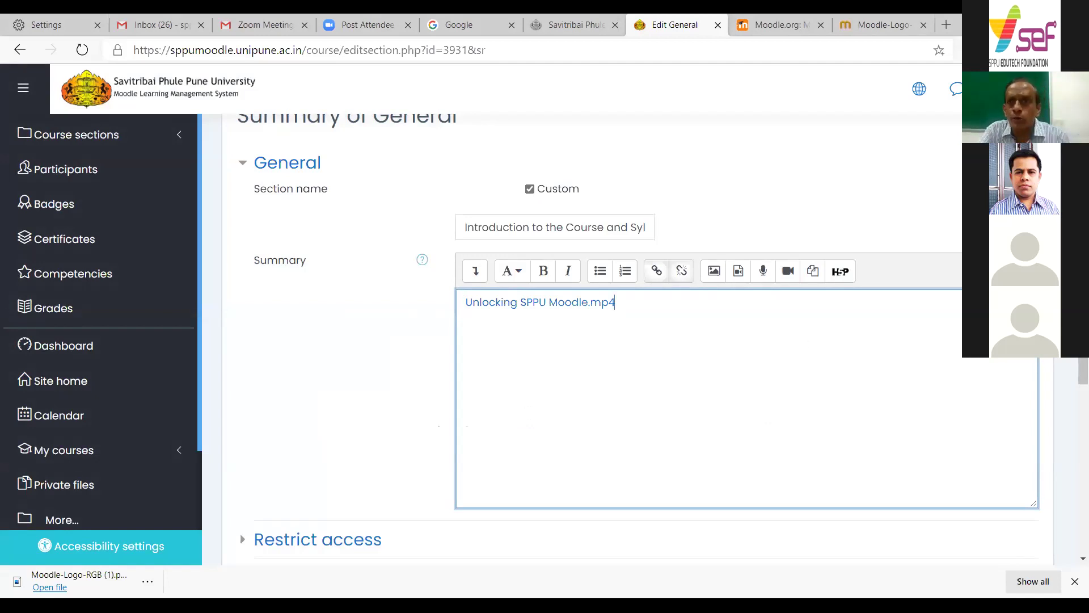
scroll(808, 312, "down", 5)
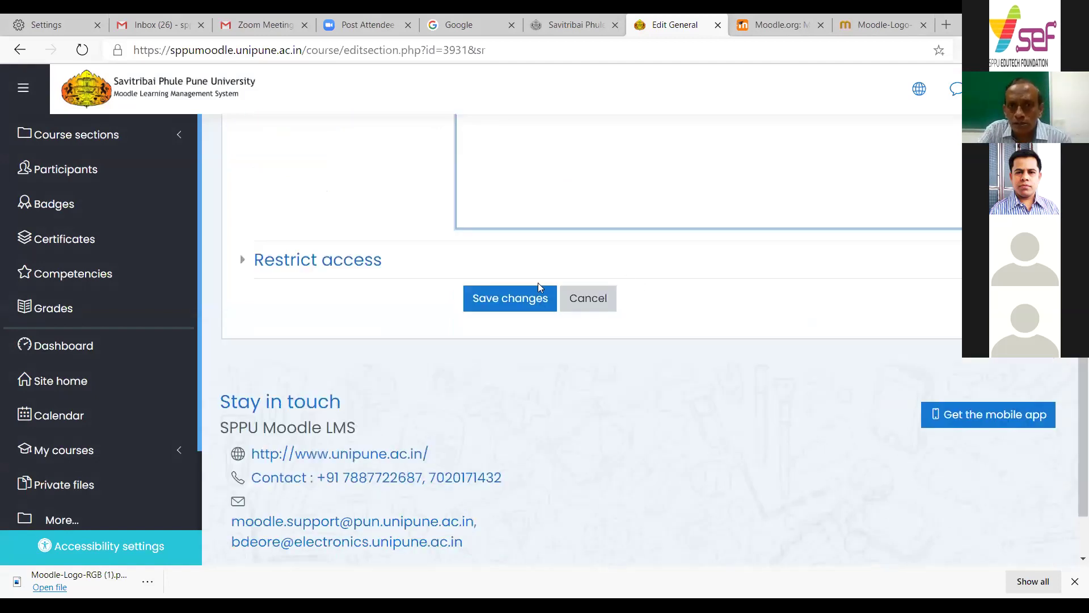
Save the section changes and start playing the embedded 0:29 introduction video
left_click(523, 305)
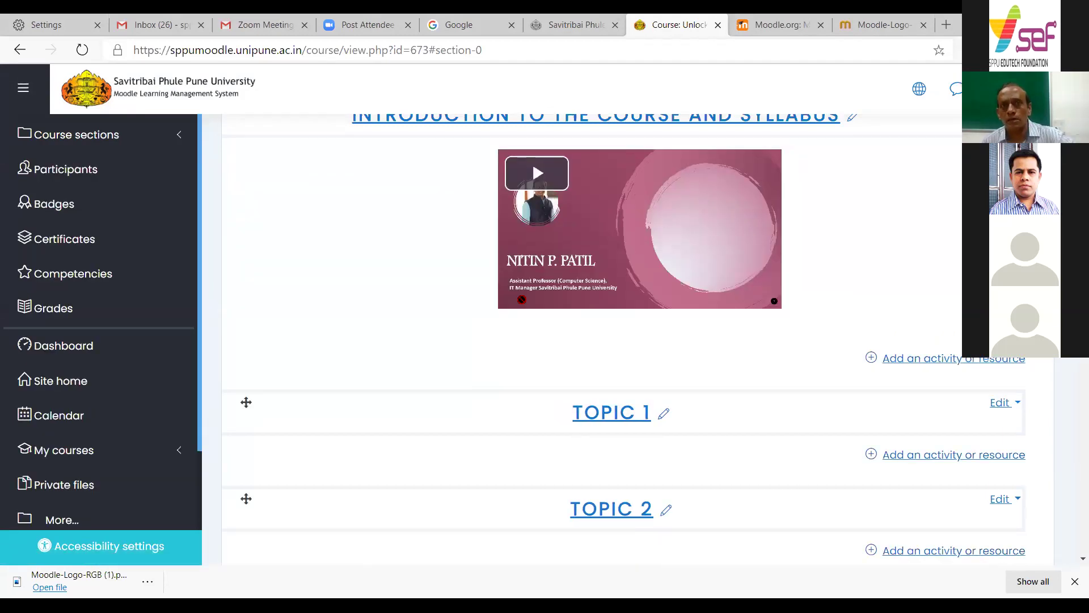
left_click(537, 173)
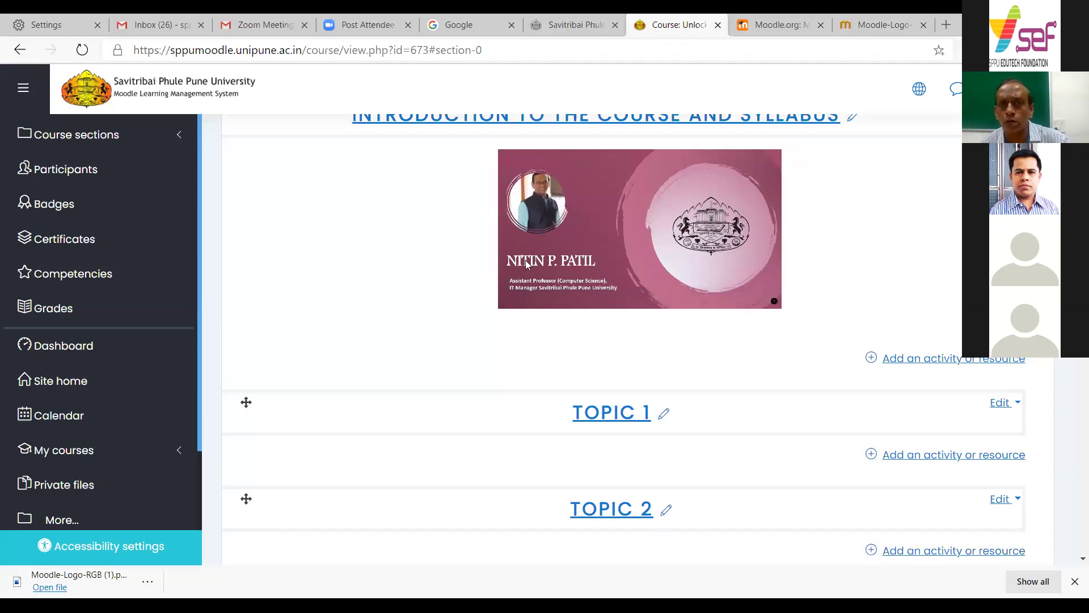
Pause the introduction video partway, with 0:23 remaining
left_click(515, 297)
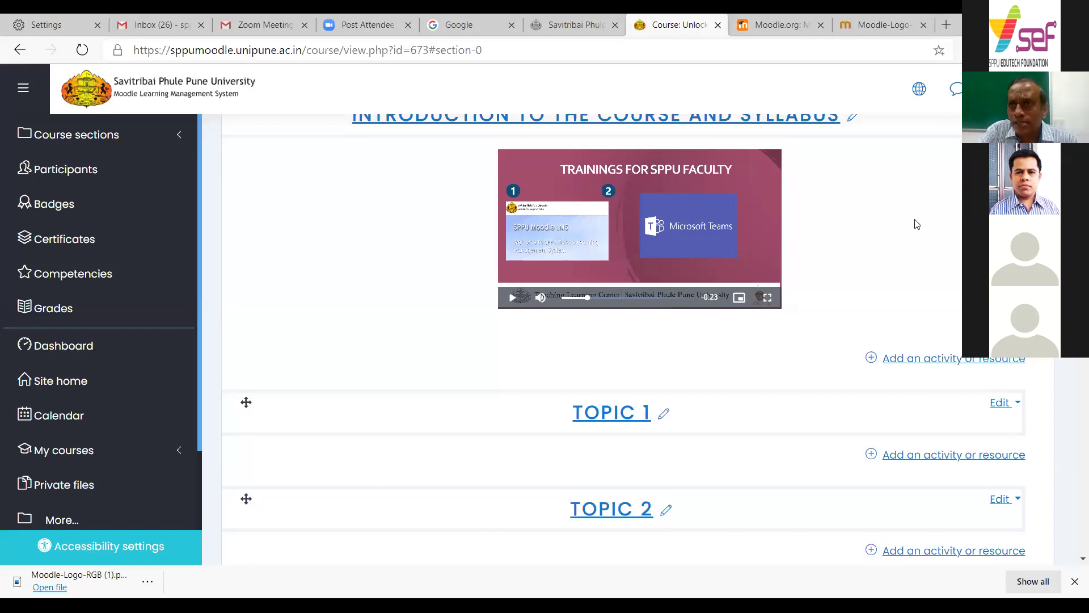
Reopen the 'Introduction to the Course and Syllabus' section's edit form and place the cursor in its summary
scroll(590, 341, "up", 3)
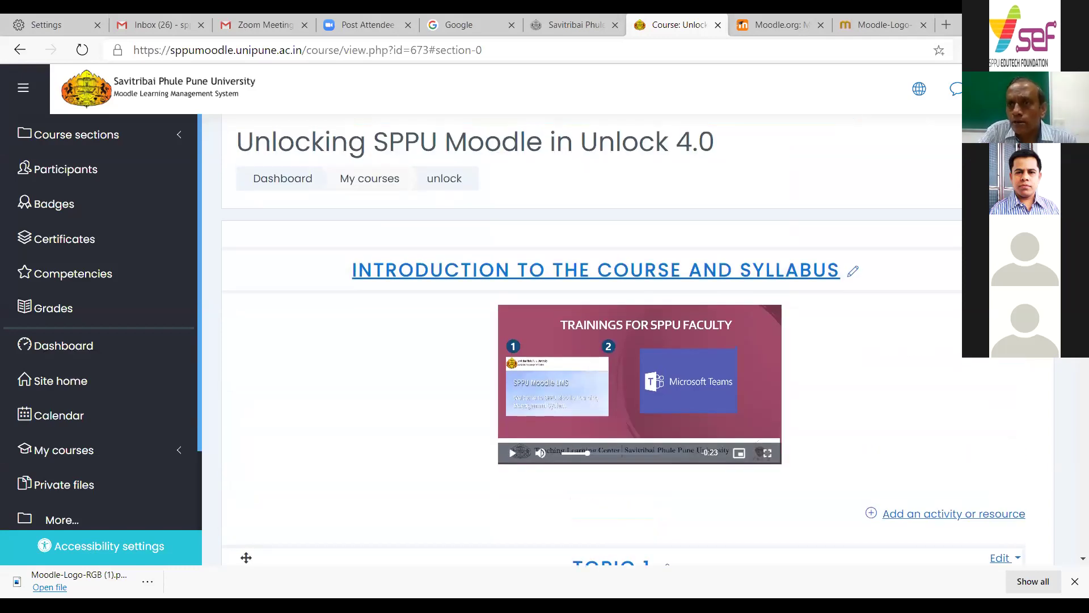
left_click(949, 285)
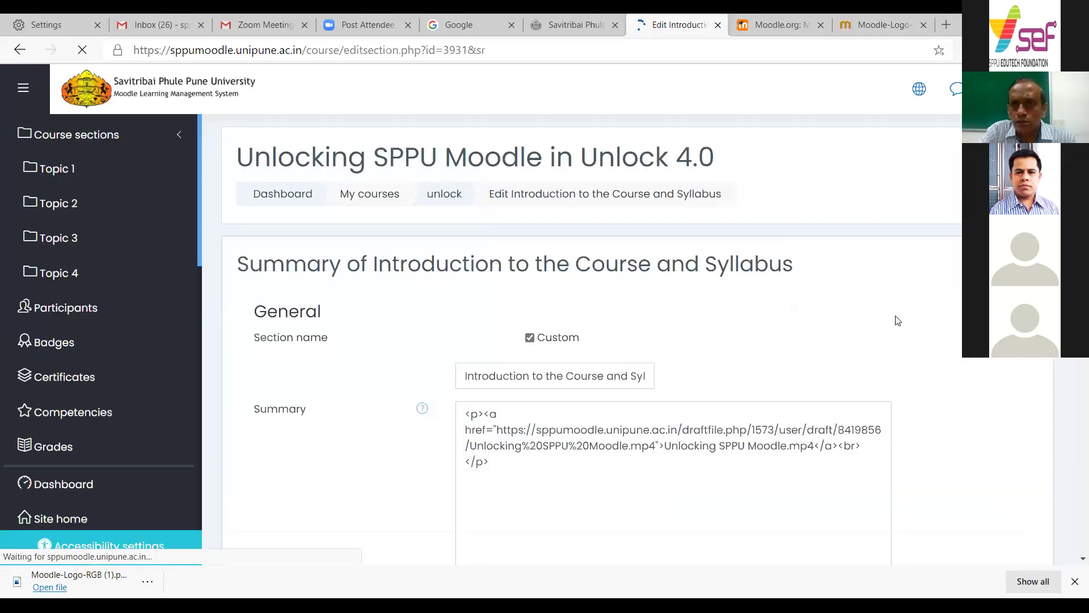
left_click(651, 460)
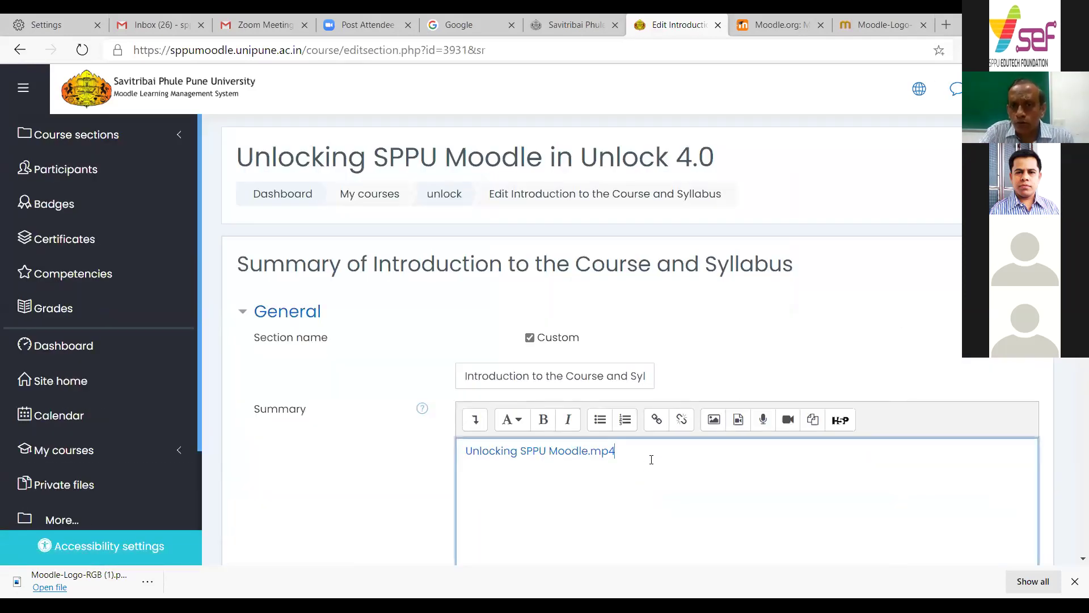
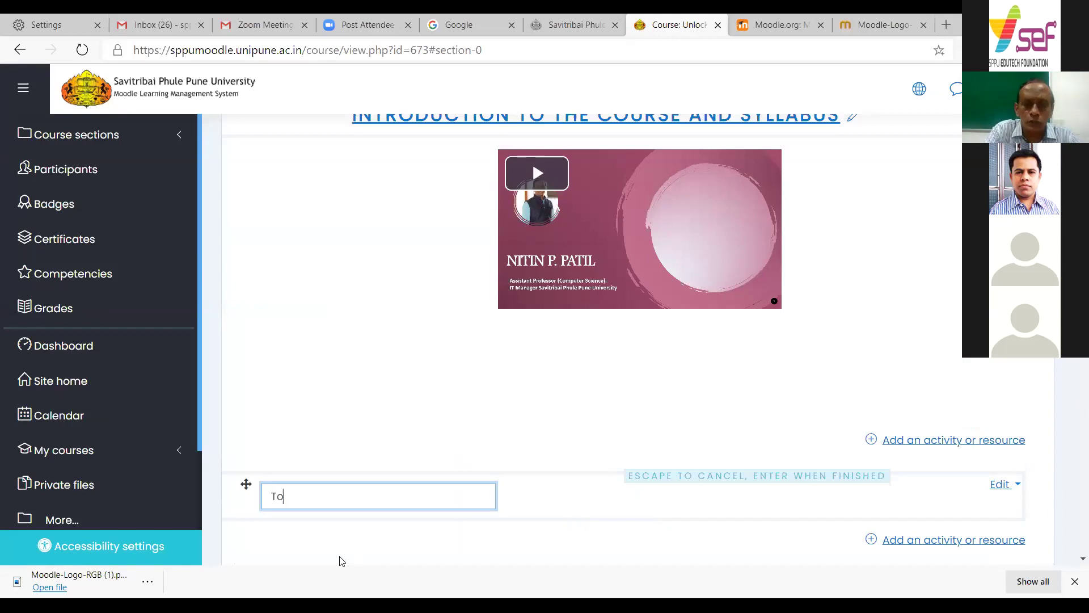
Type 'Unit 1 : Adding Lecture Notes' as the section name, then discard that rename
key("BackSpace")
key("BackSpace")
key("BackSpace")
key("BackSpace")
type("Unit 1")
type(" : Adding LEct")
type("uress")
key("BackSpace")
key("BackSpace")
key("BackSpace")
key("BackSpace")
key("BackSpace")
key("BackSpace")
key("BackSpace")
key("BackSpace")
type("ecture Notes")
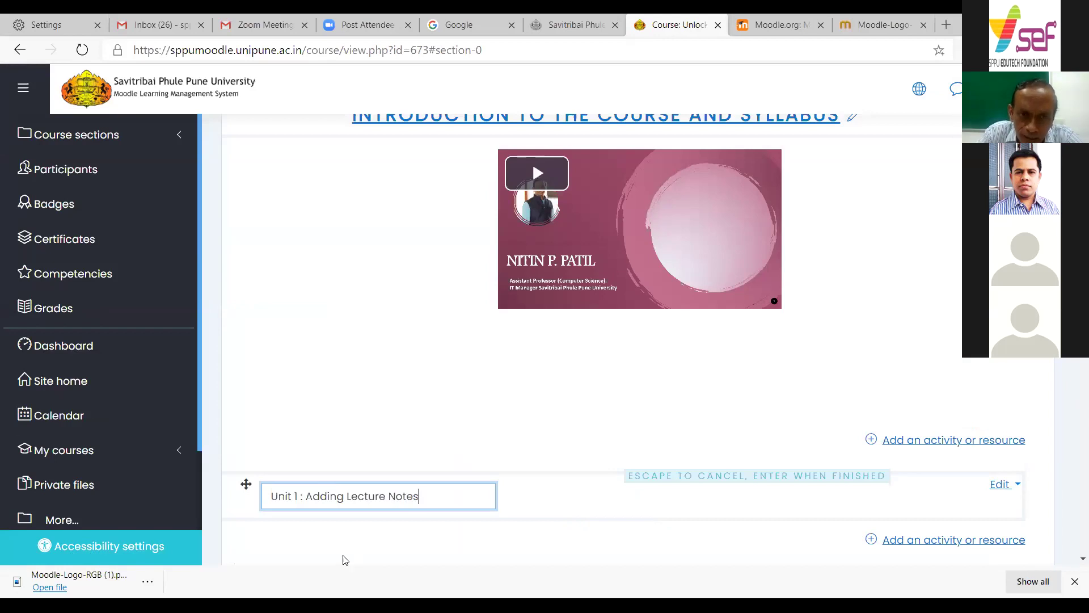
key("Escape")
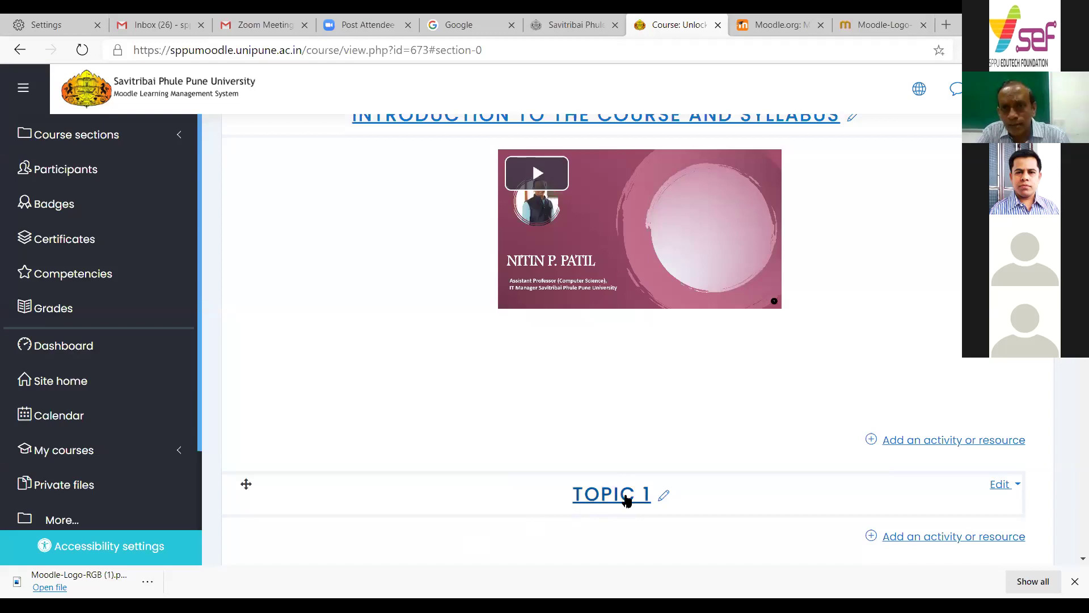
Rename TOPIC 1 to 'Adding Lecture Notes and Reference Material'
left_click(661, 494)
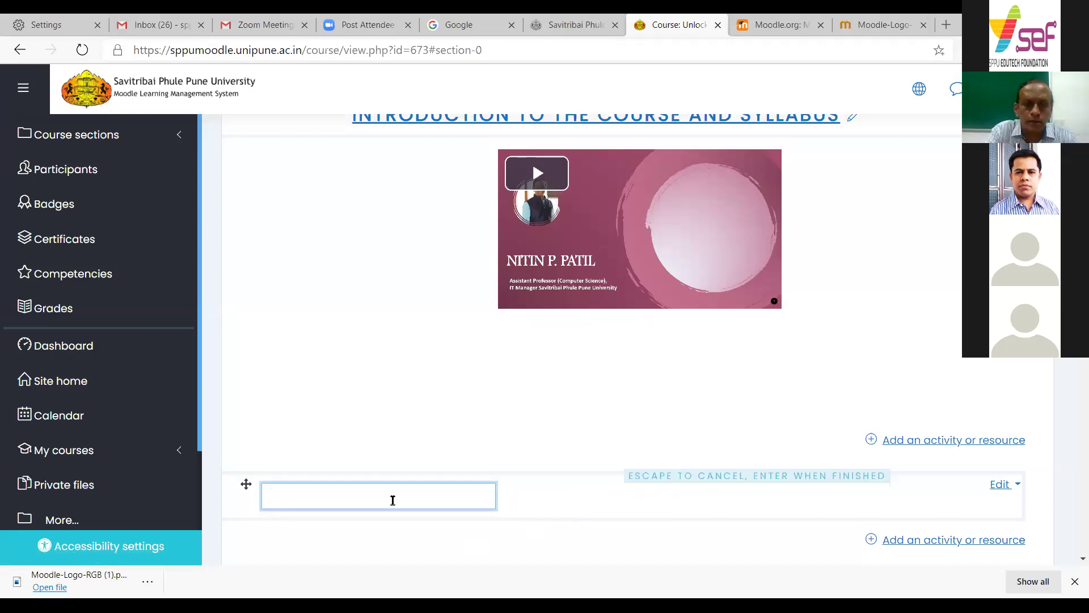
type("Addin")
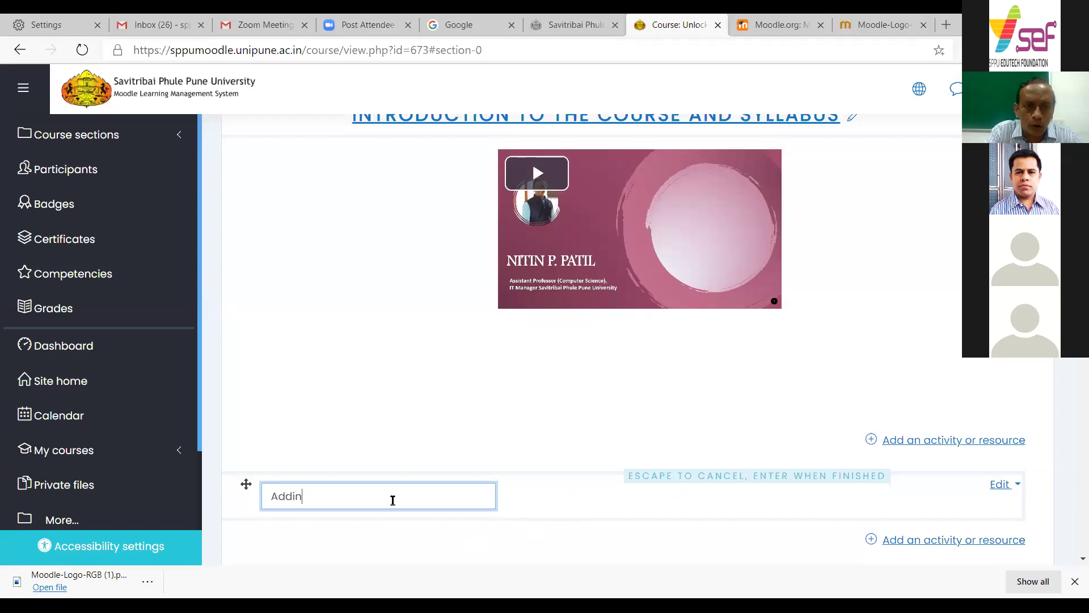
type("g Let")
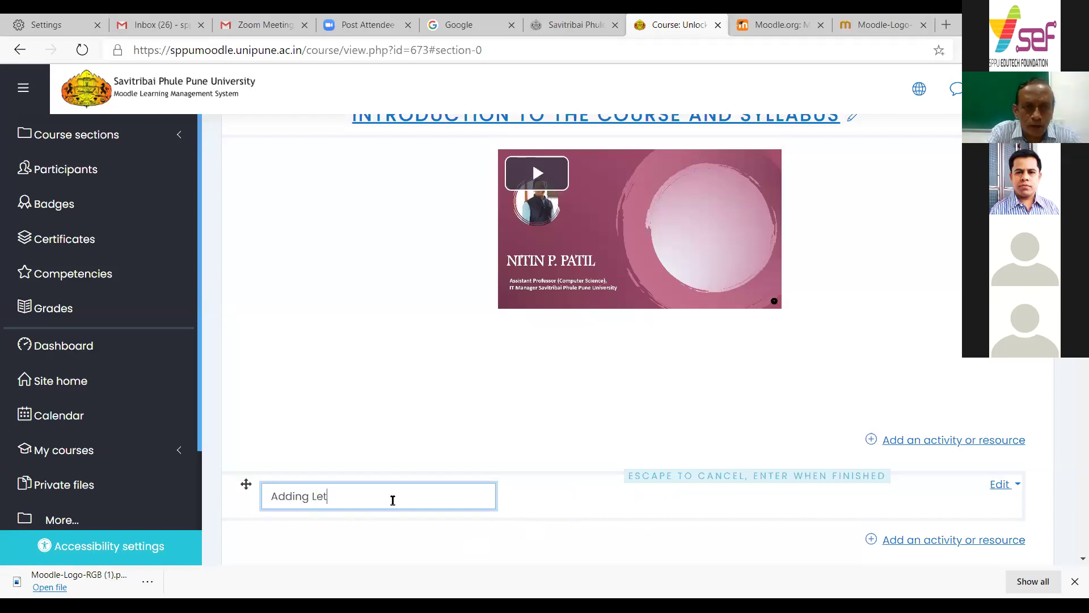
type("ure N")
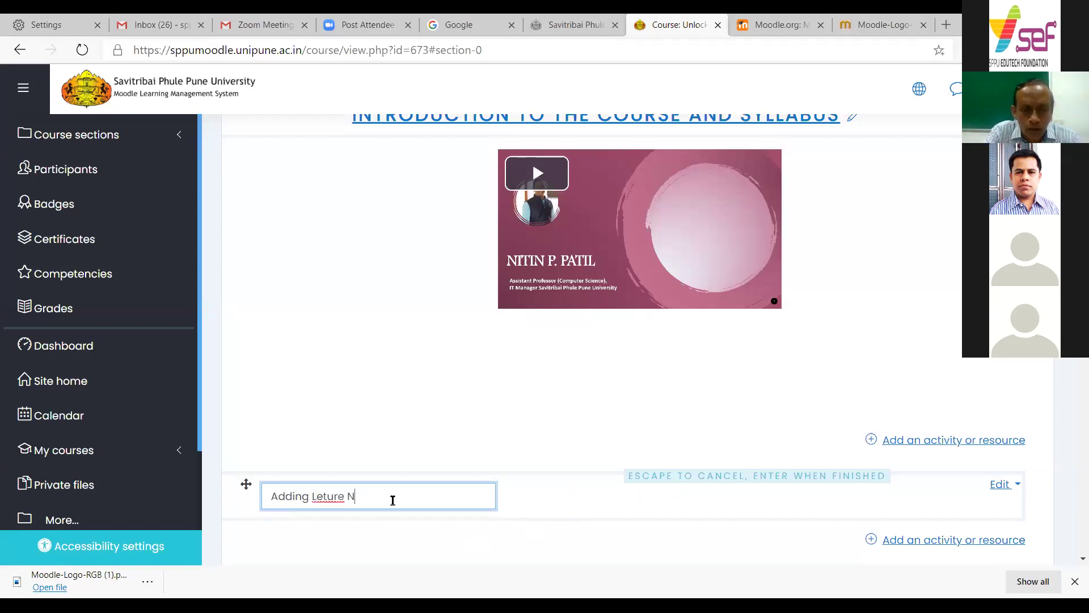
type("otes and Reference MAte")
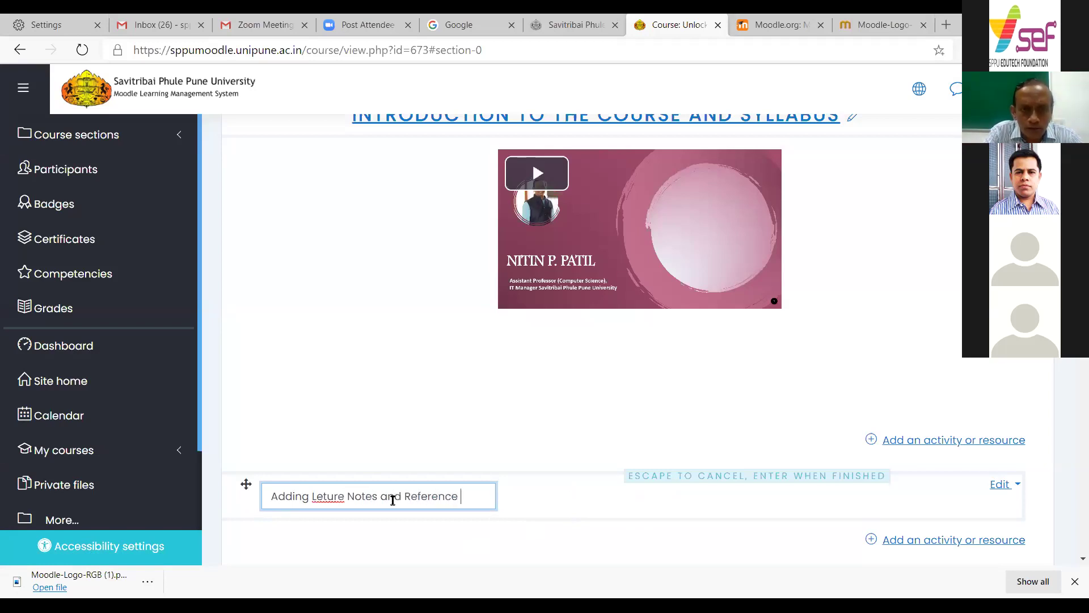
key("BackSpace")
key("BackSpace")
key("BackSpace")
type("aterial")
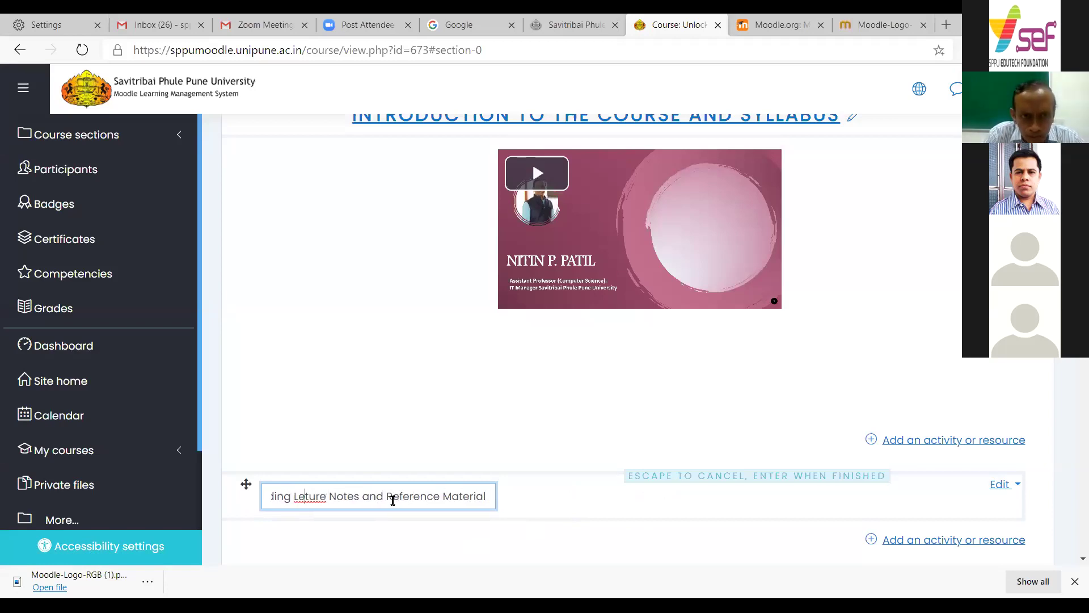
type("c")
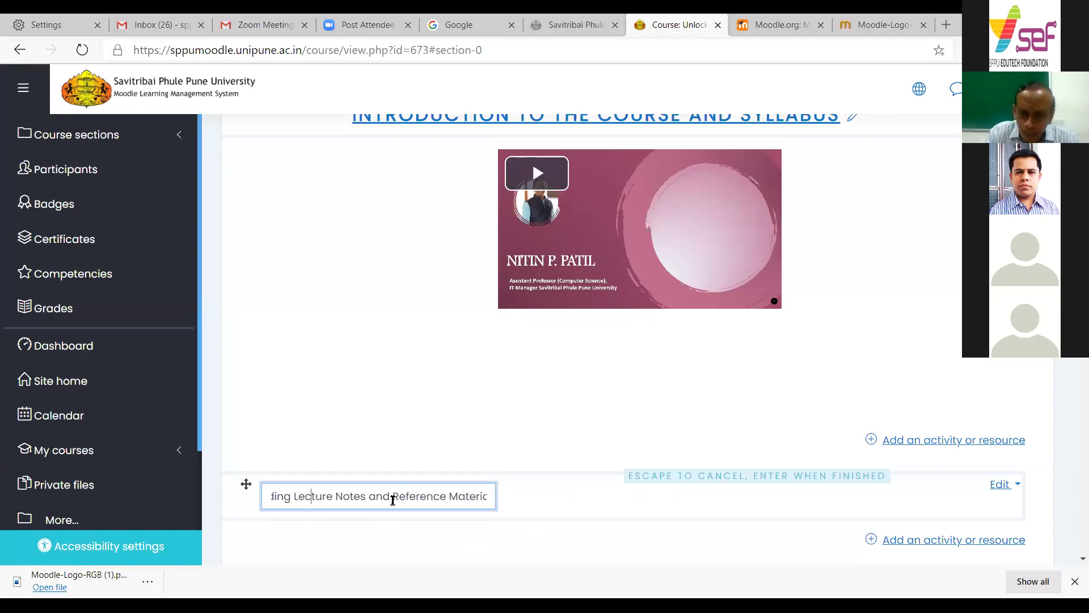
key("Return")
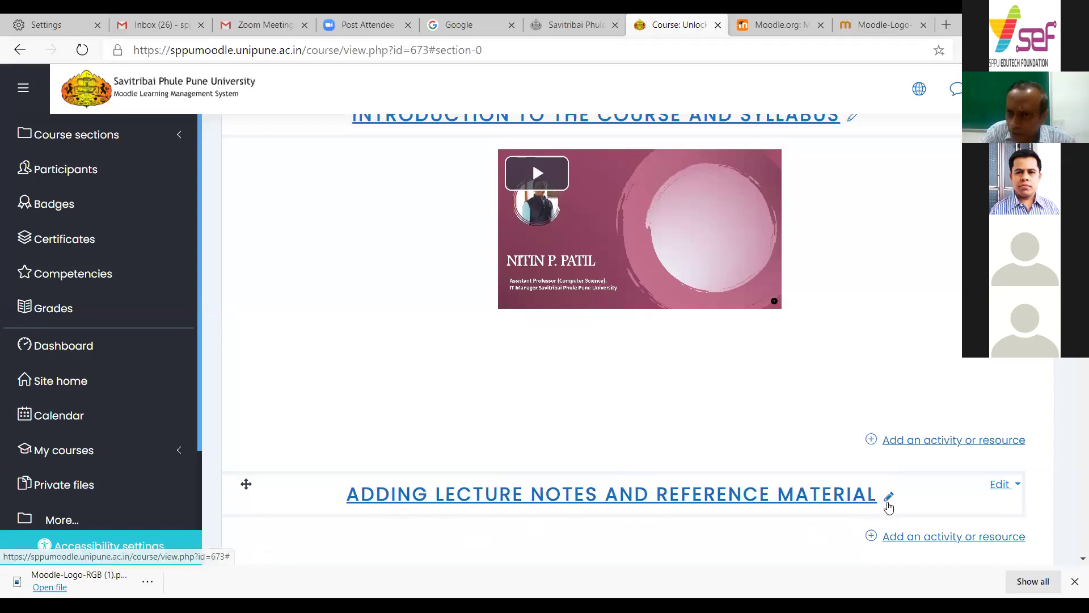
Hide Topic 2 from students
left_click(1013, 485)
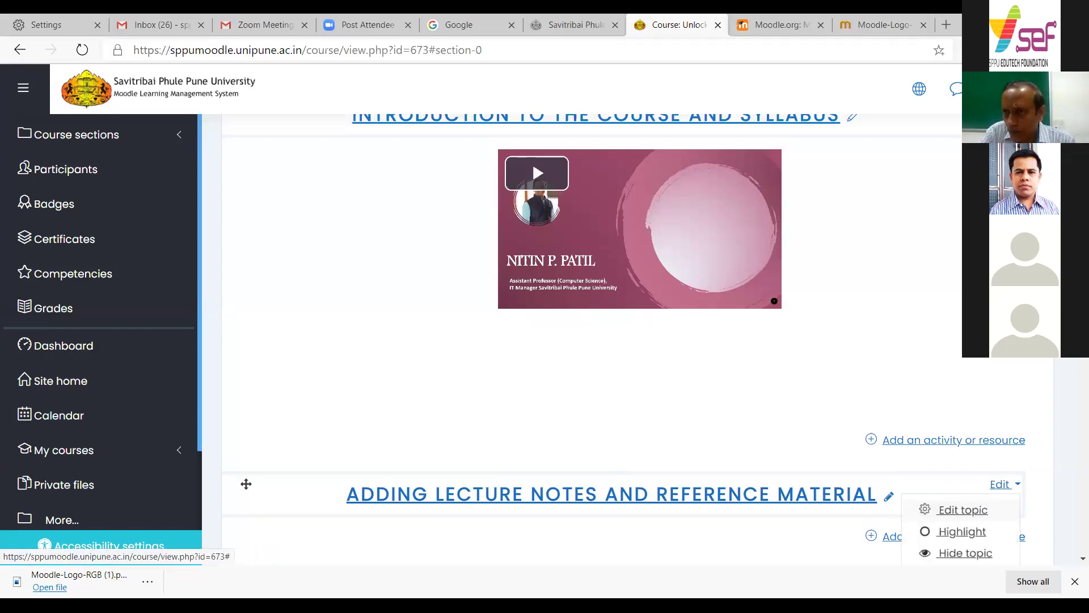
scroll(1072, 381, "down", 5)
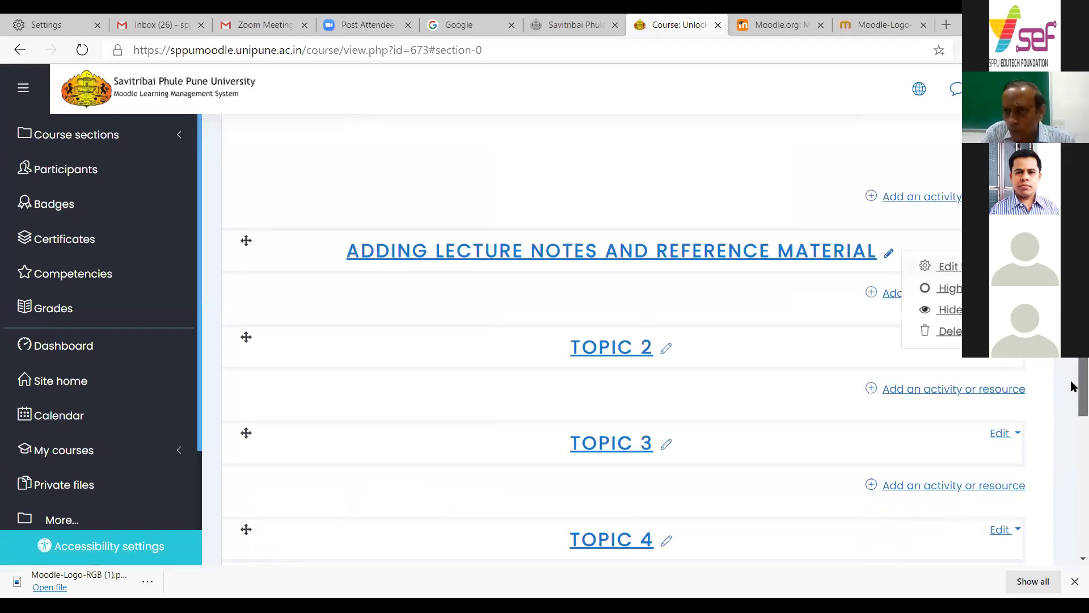
left_click(783, 339)
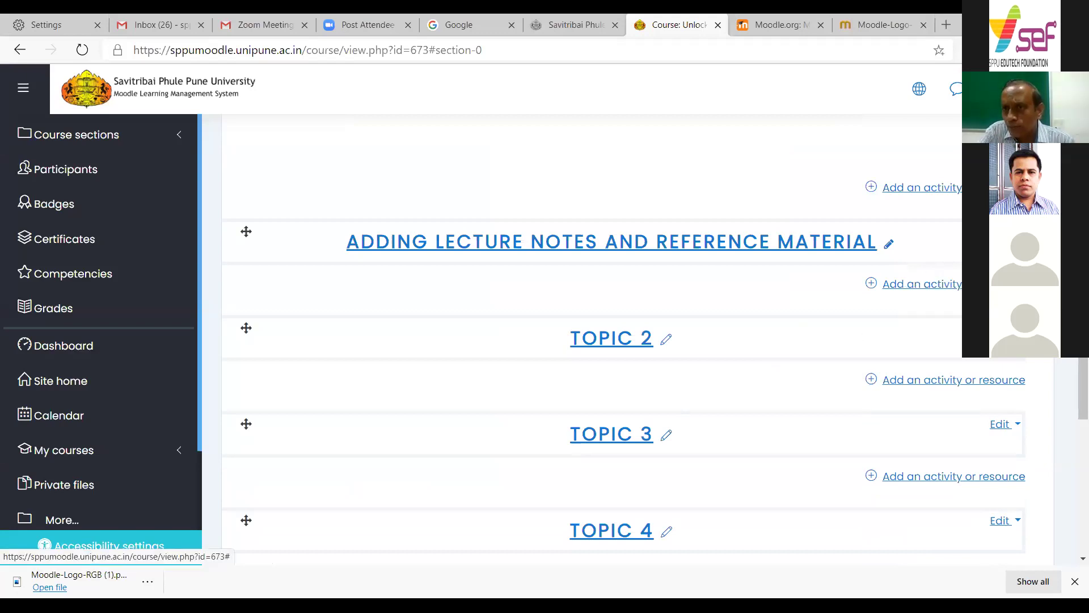
left_click(1001, 329)
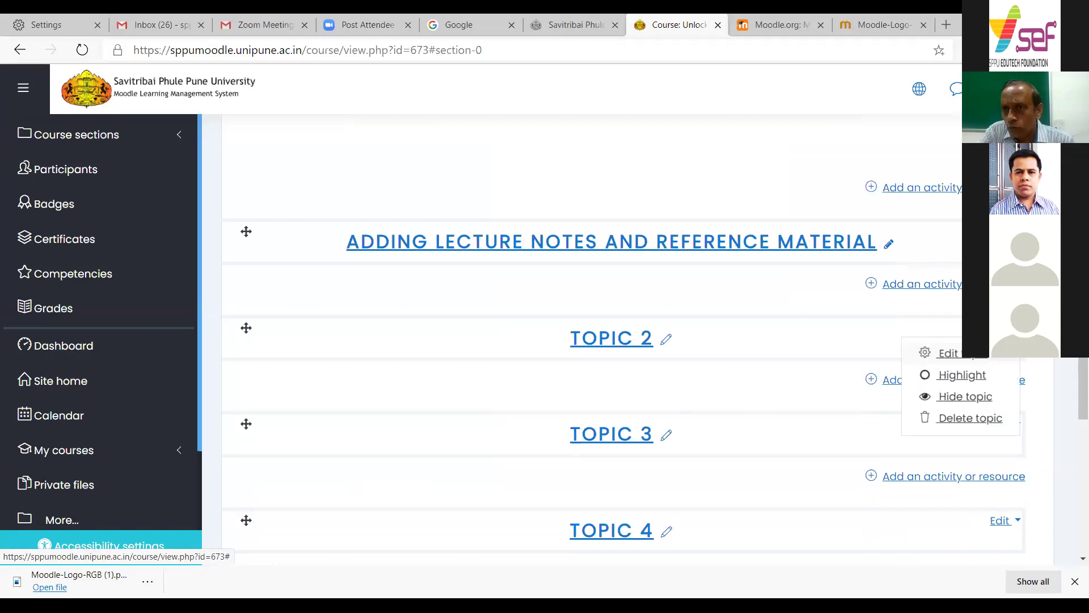
left_click(952, 399)
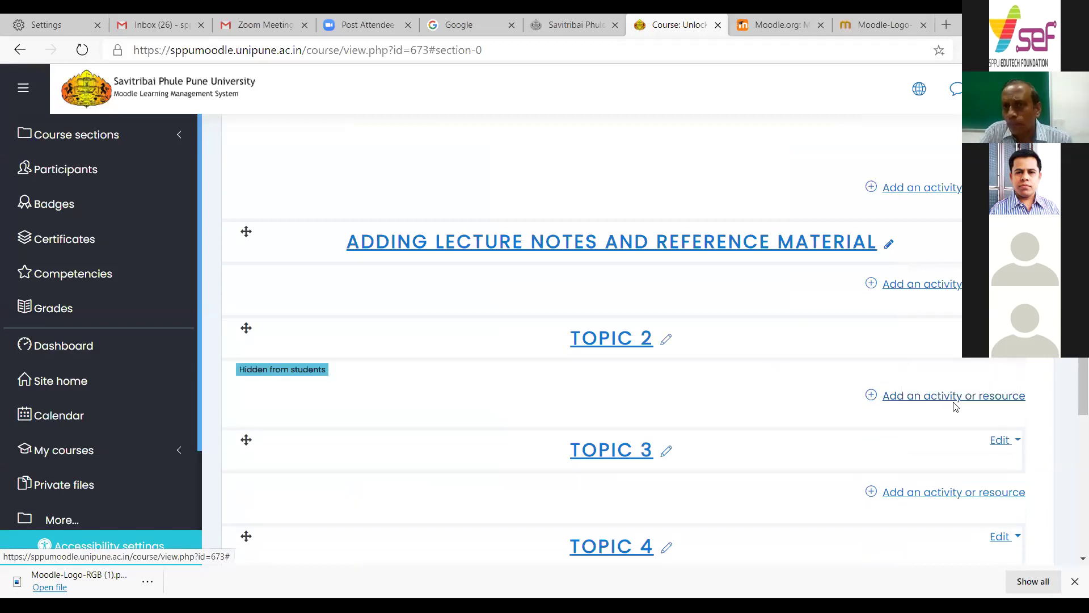
Visit Topic 3's edit page, then return to the course page
left_click(1015, 441)
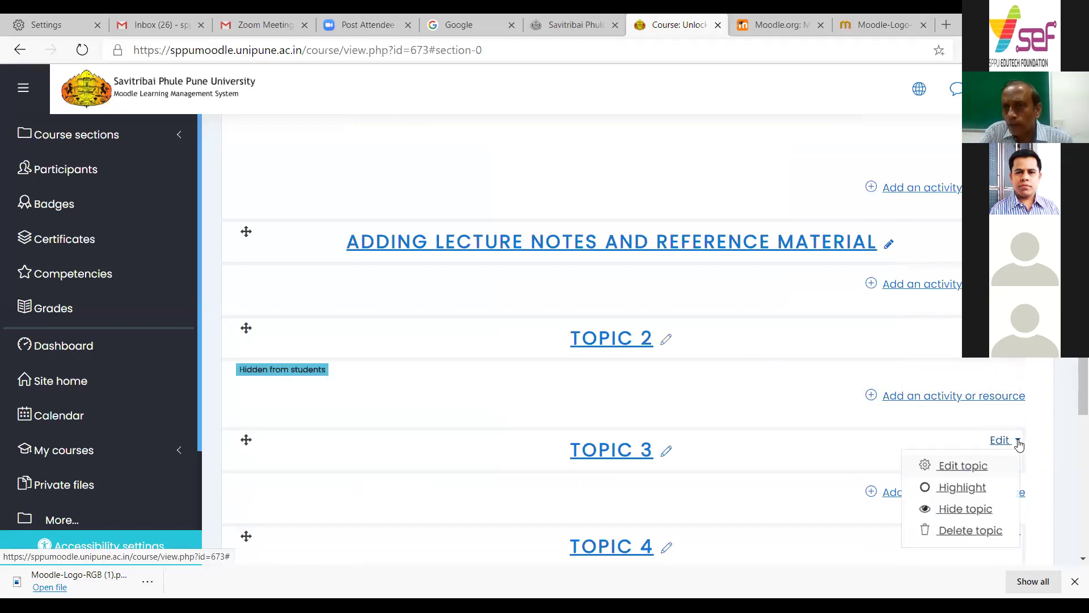
left_click(982, 472)
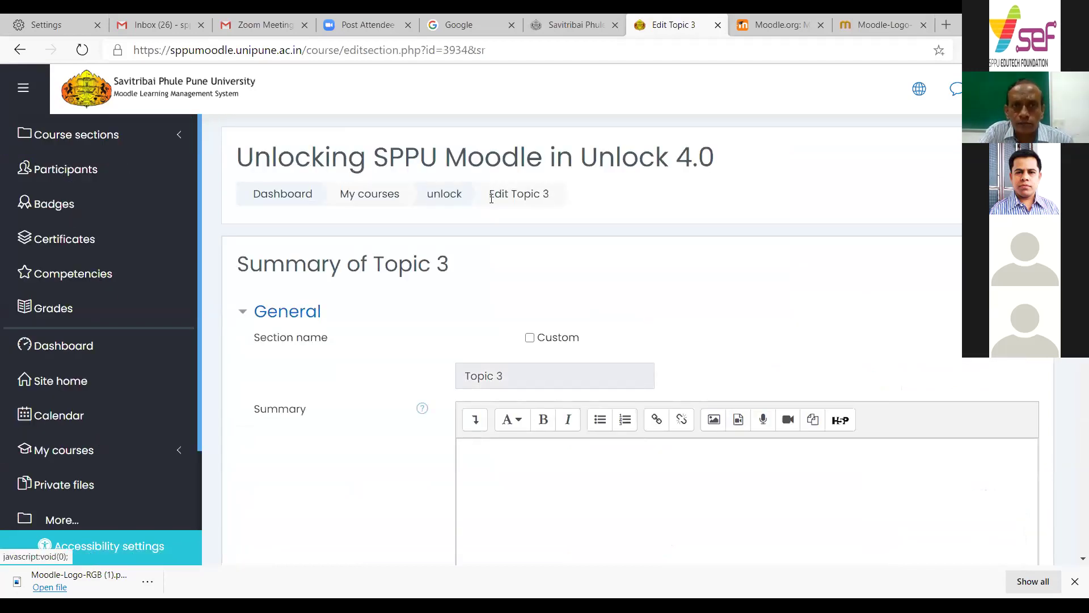
left_click(440, 199)
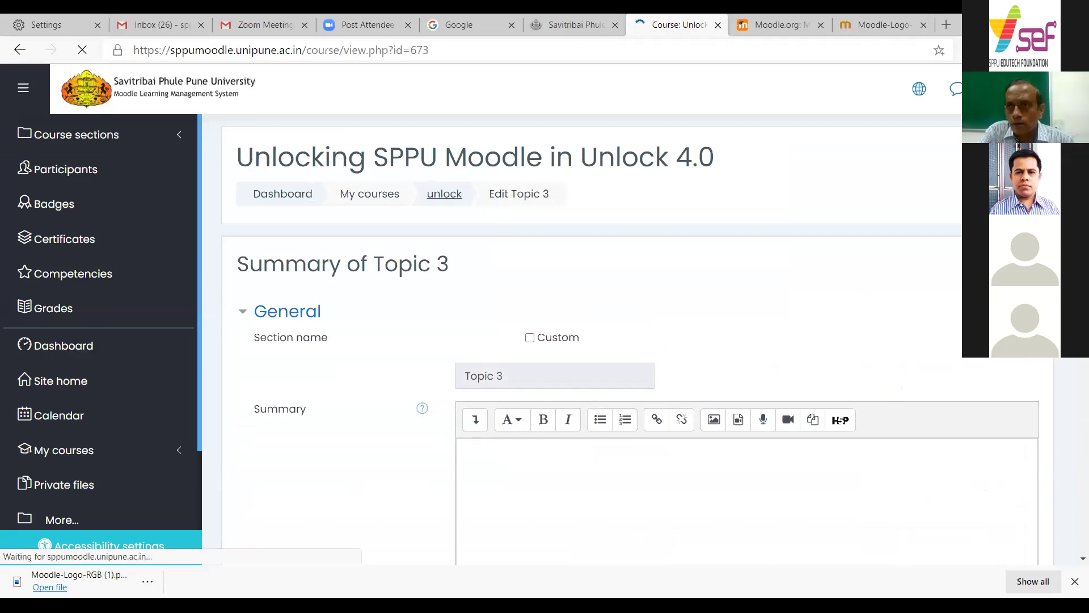
scroll(1073, 363, "down", 15)
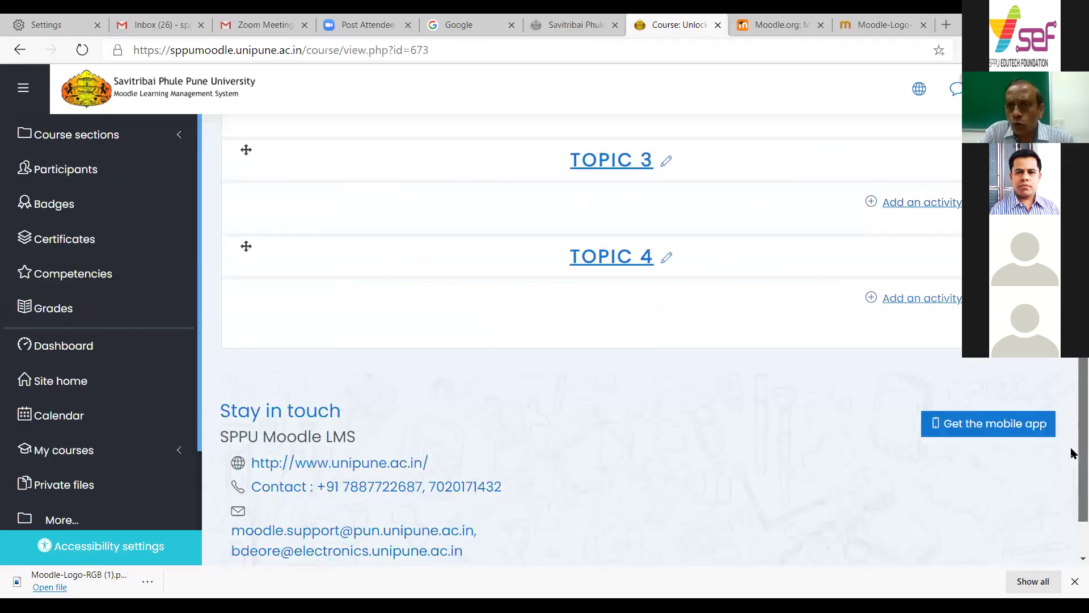
Delete Topics 4, 3 and 2 from the course
scroll(1074, 453, "up", 2)
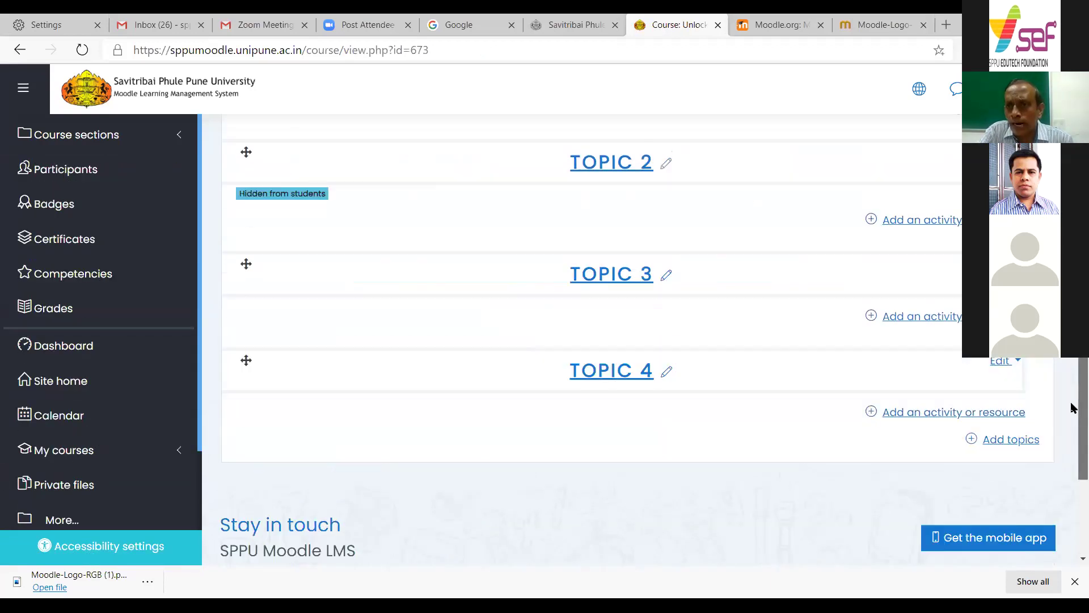
left_click(1016, 361)
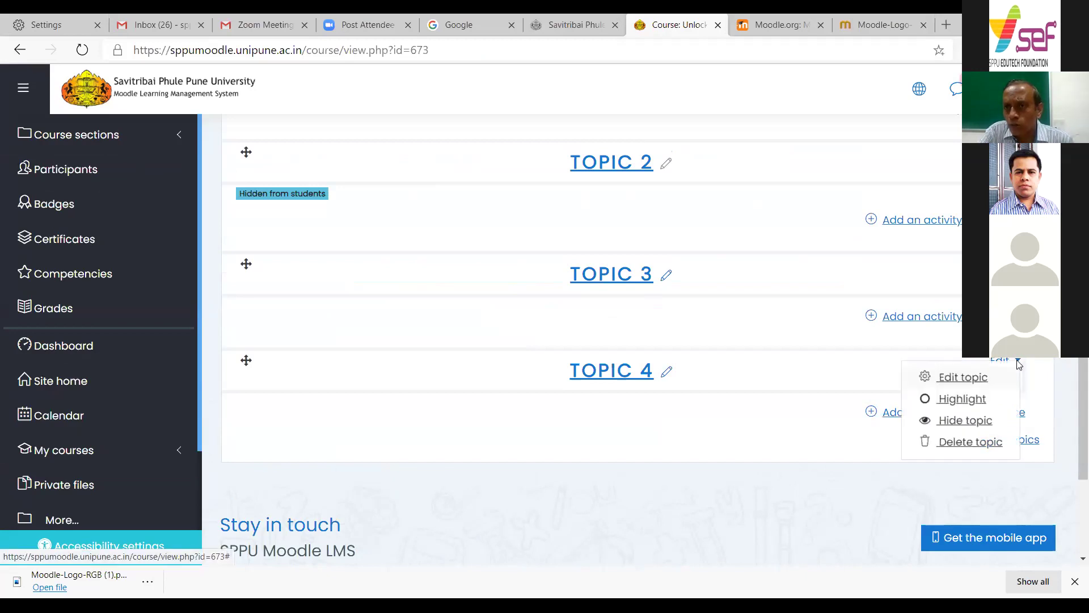
left_click(970, 444)
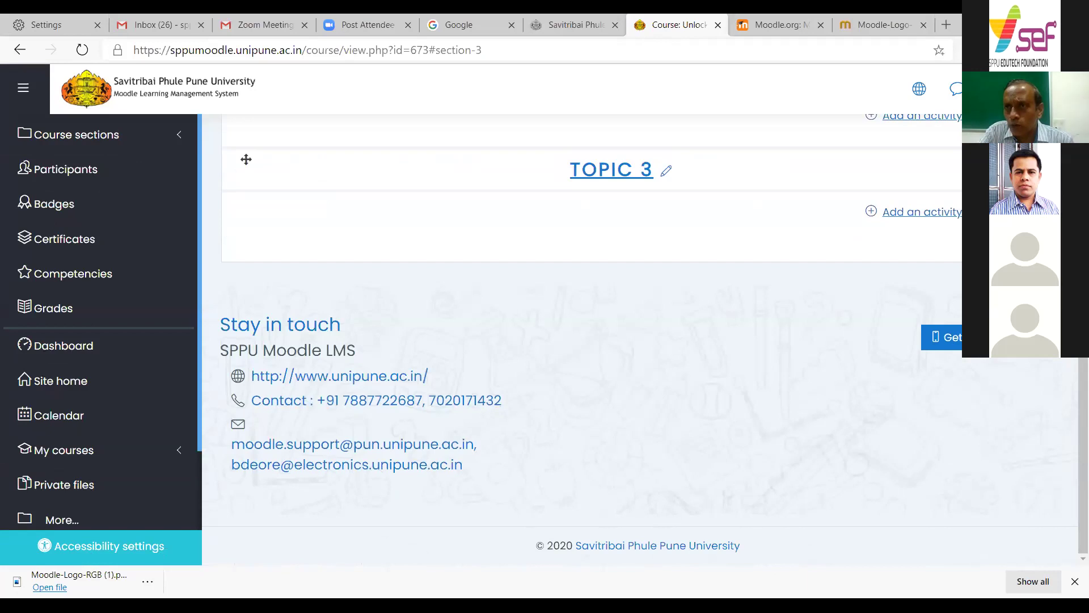
left_click(1017, 160)
left_click(953, 242)
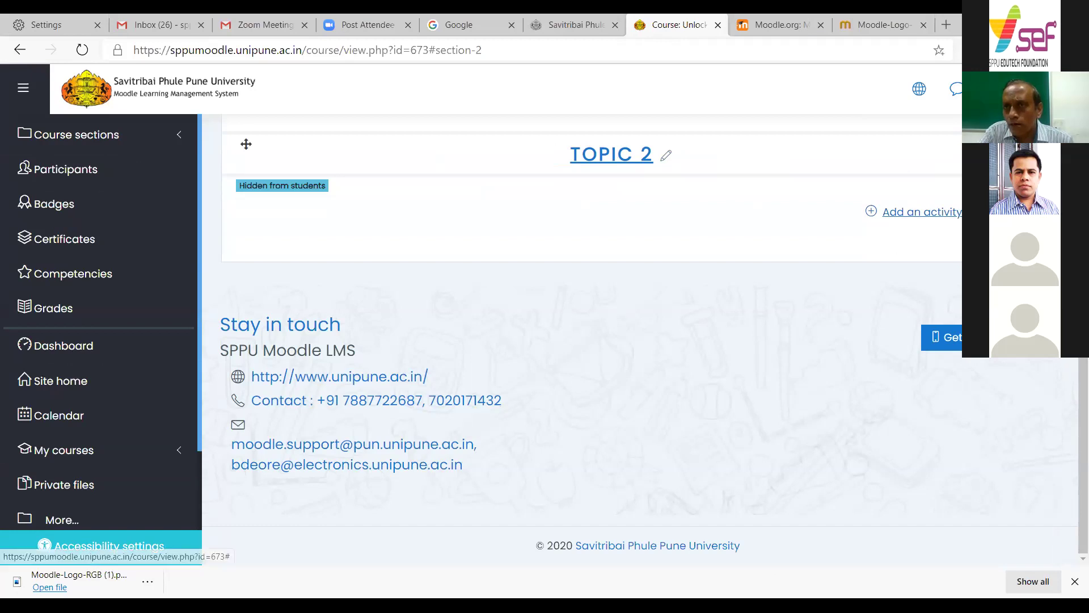
left_click(1016, 154)
left_click(953, 234)
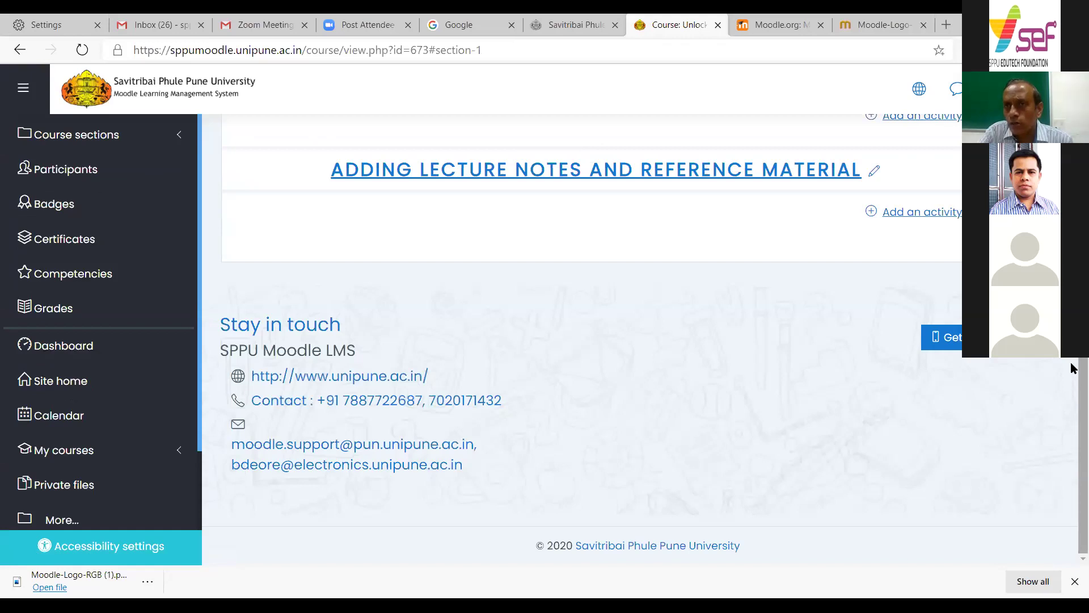
scroll(1074, 369, "up", 2)
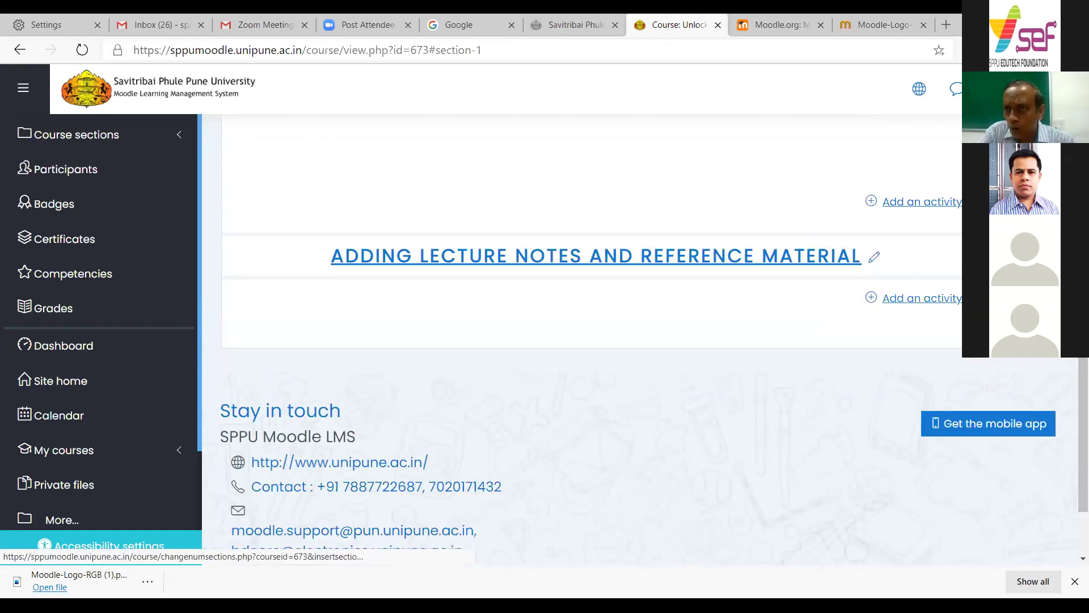
Add 3 new topic sections to the course
left_click(625, 263)
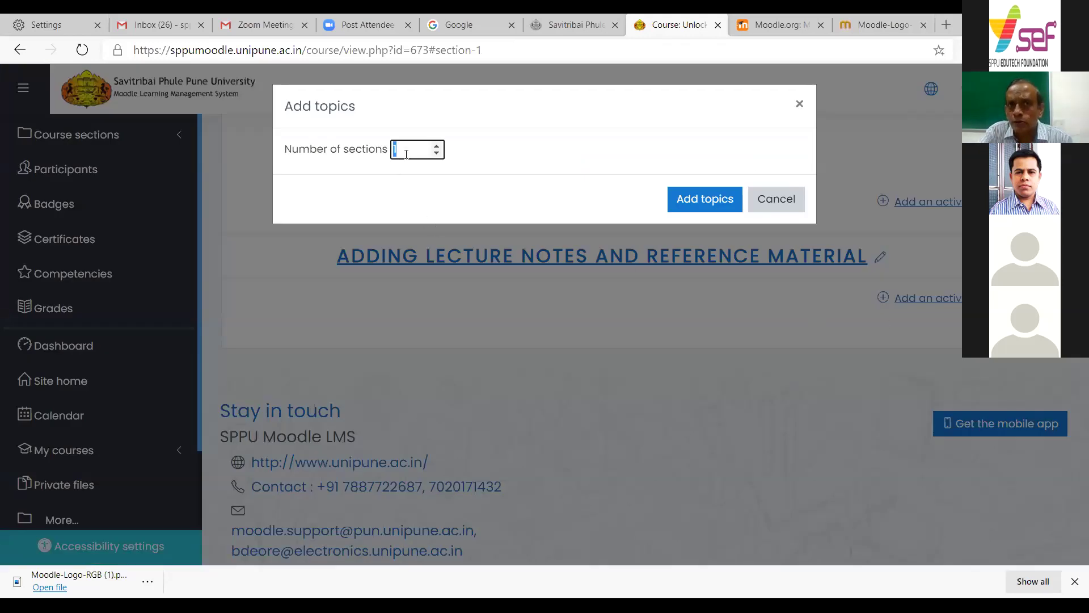
type("3")
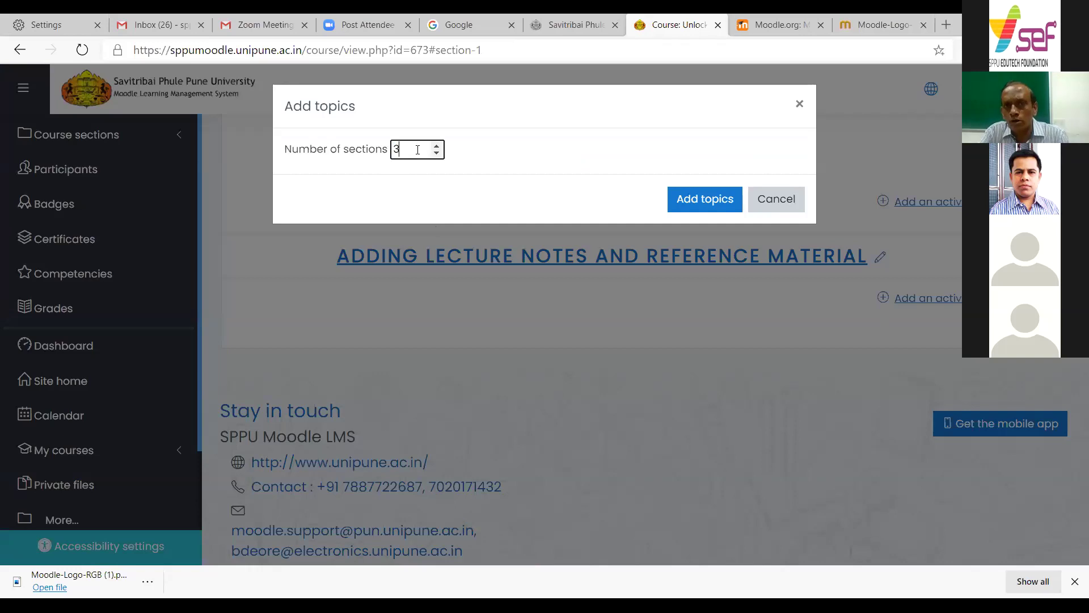
left_click(706, 208)
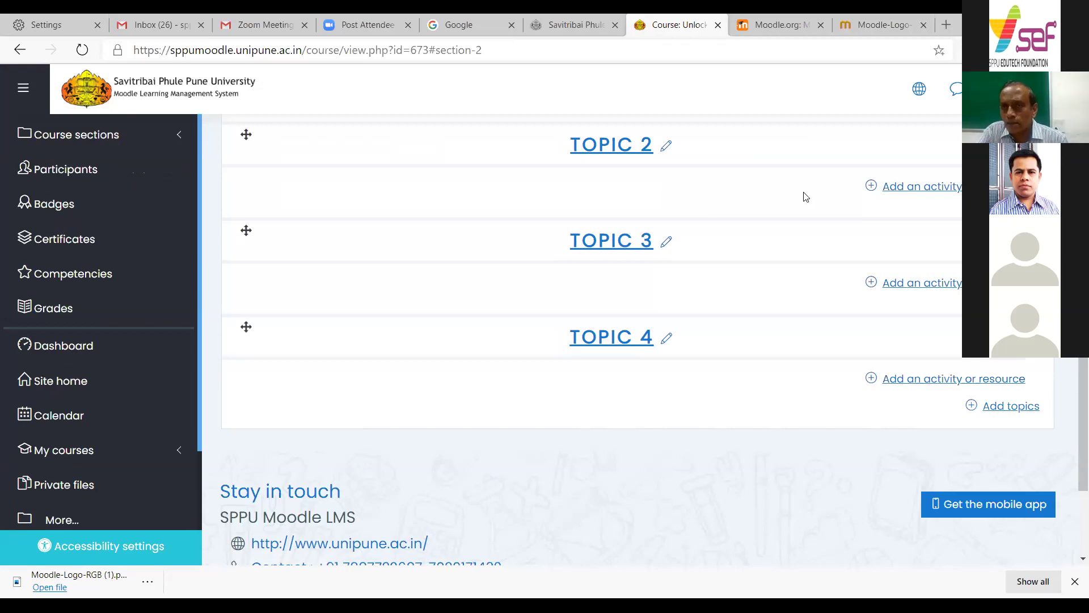
Hide Topic 3, then cancel the activity chooser for the lecture-notes section
left_click(1021, 237)
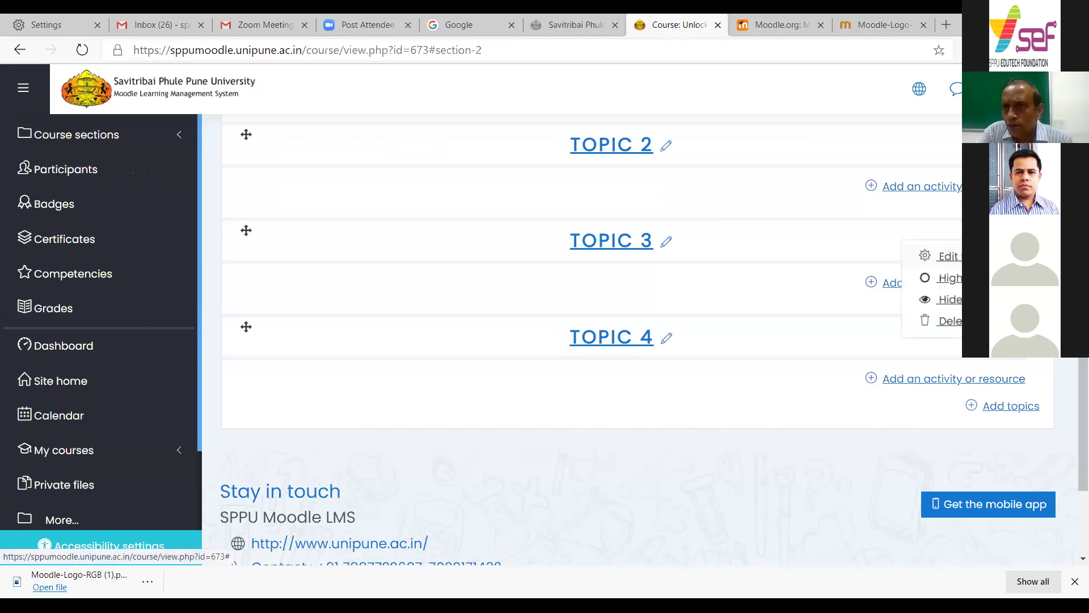
left_click(948, 299)
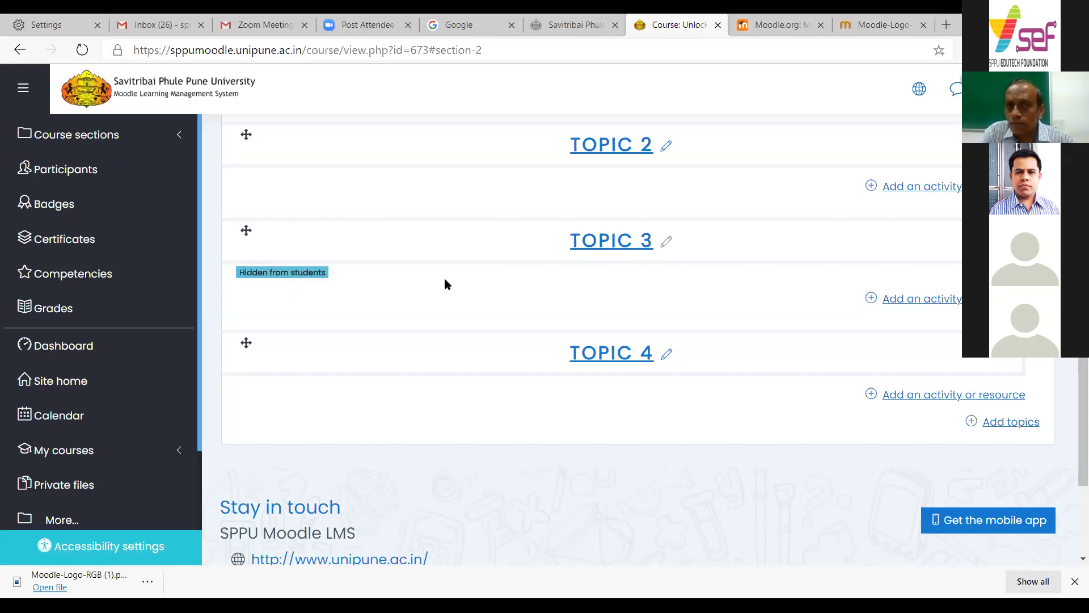
scroll(814, 270, "up", 4)
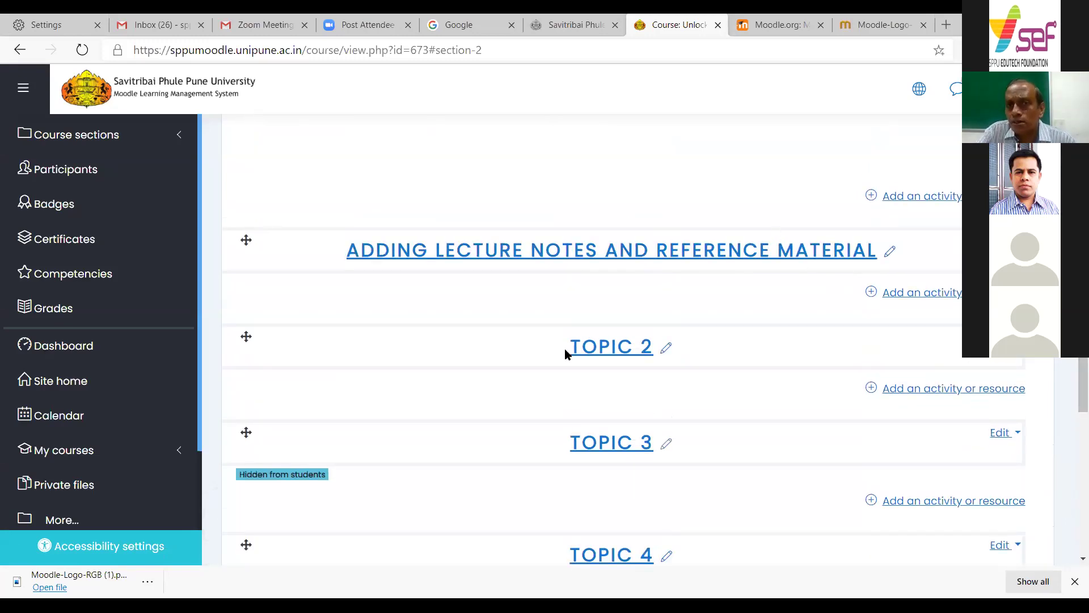
left_click(870, 292)
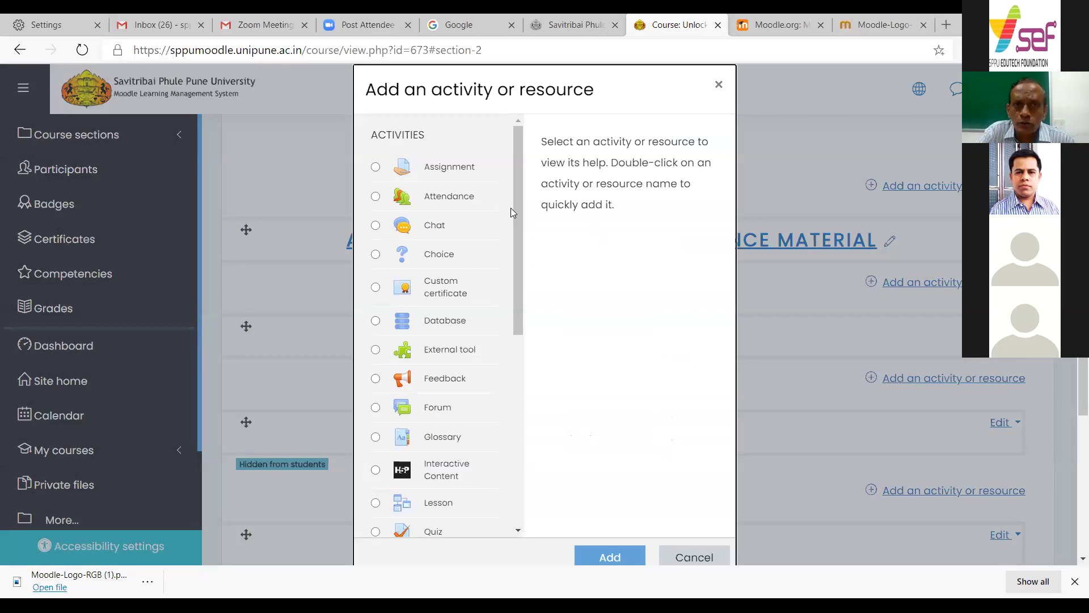
left_click(680, 558)
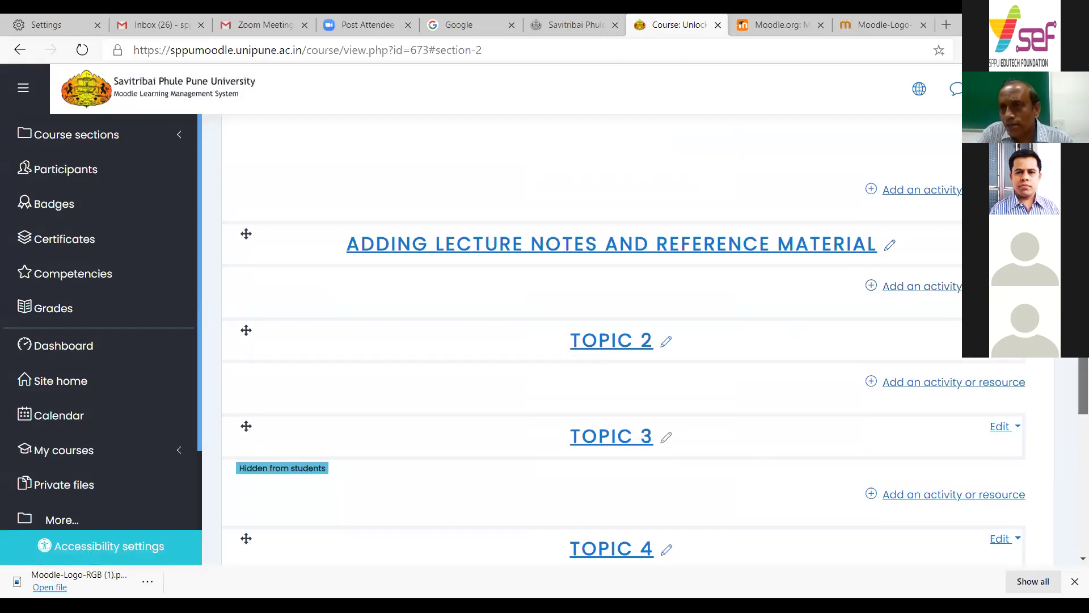
key("Home")
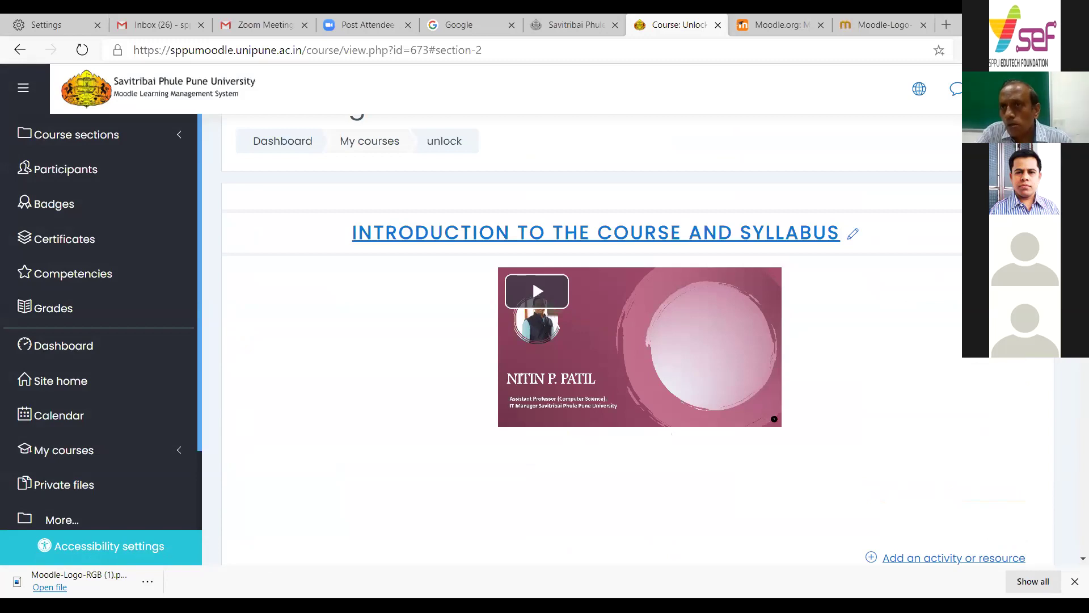
Turn course editing off
scroll(590, 340, "up", 1)
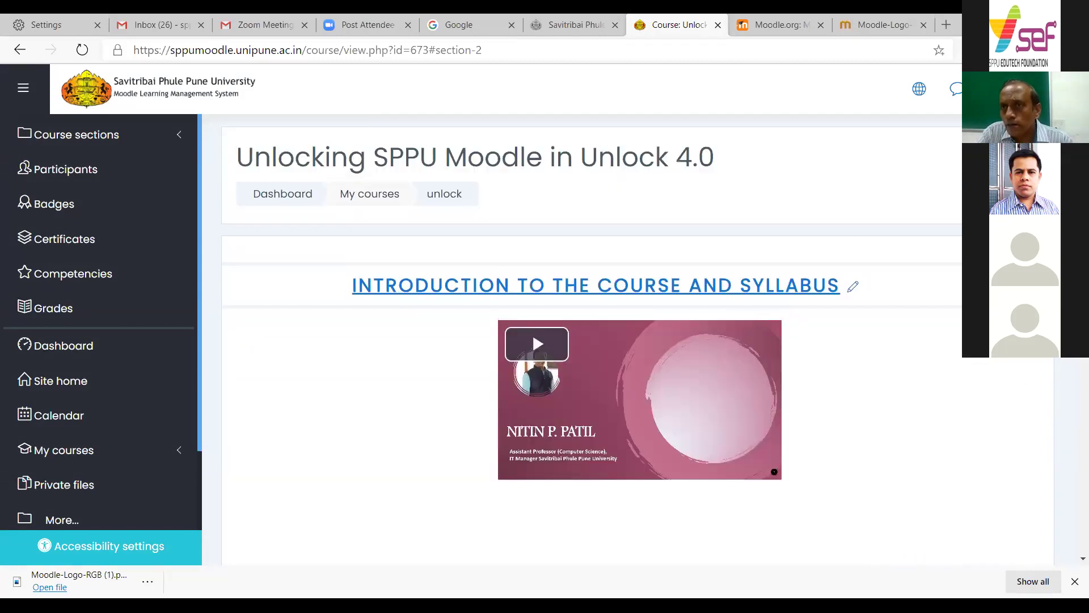
left_click(1025, 149)
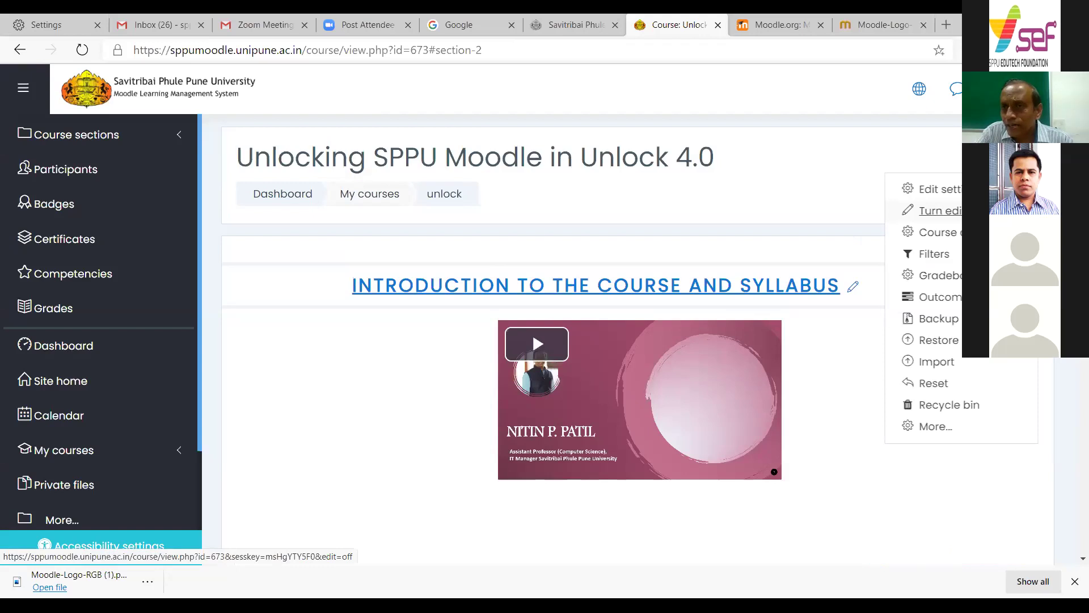
left_click(936, 210)
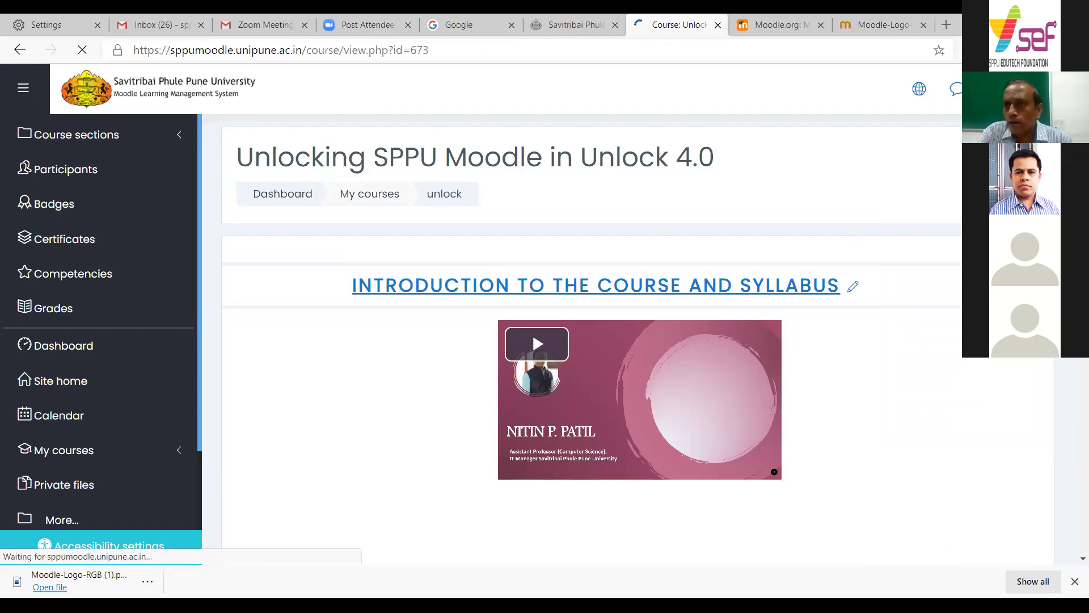
Jump through the Topic 2 and Topic 4 section links, then return to the top
scroll(539, 303, "down", 4)
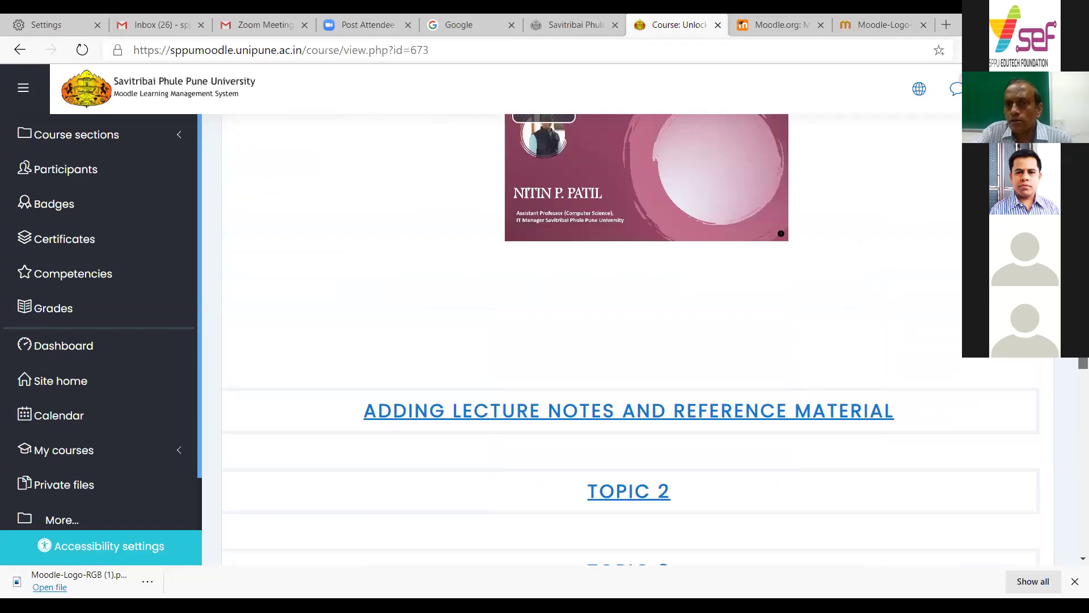
scroll(638, 341, "down", 3)
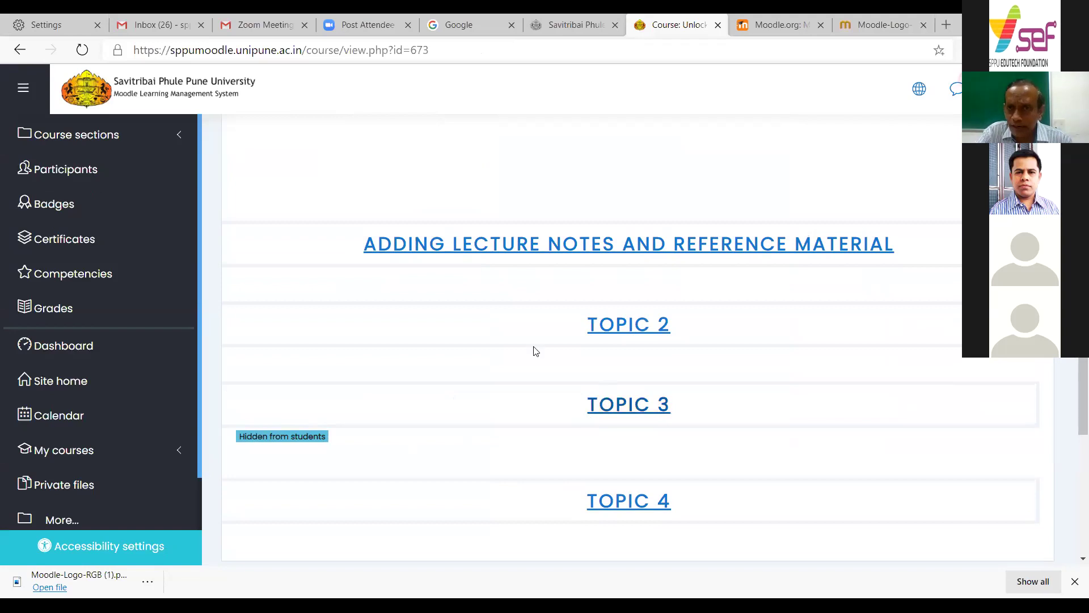
left_click(624, 324)
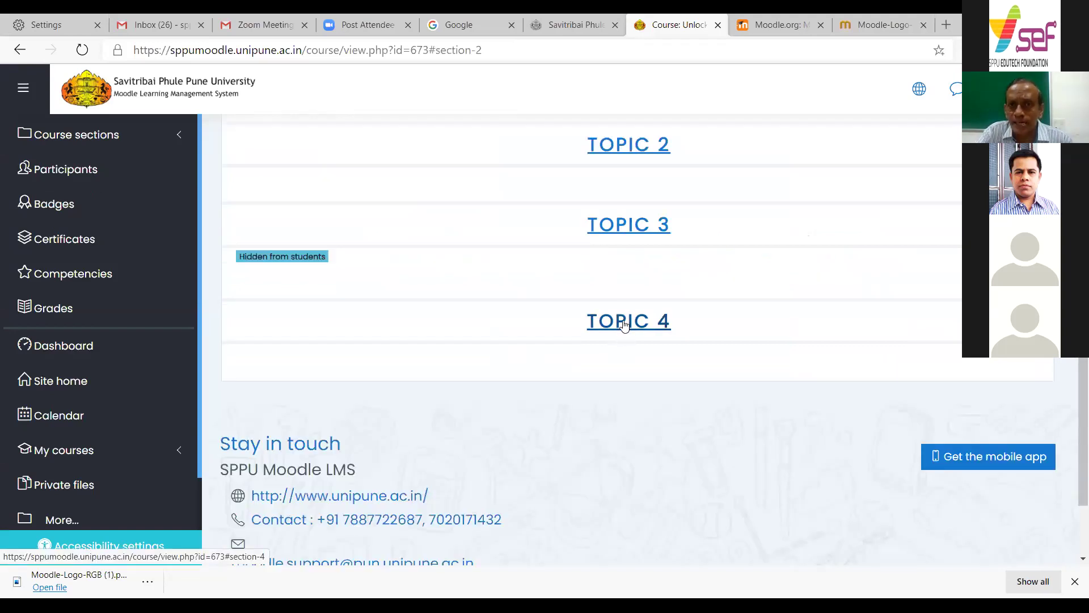
left_click(624, 324)
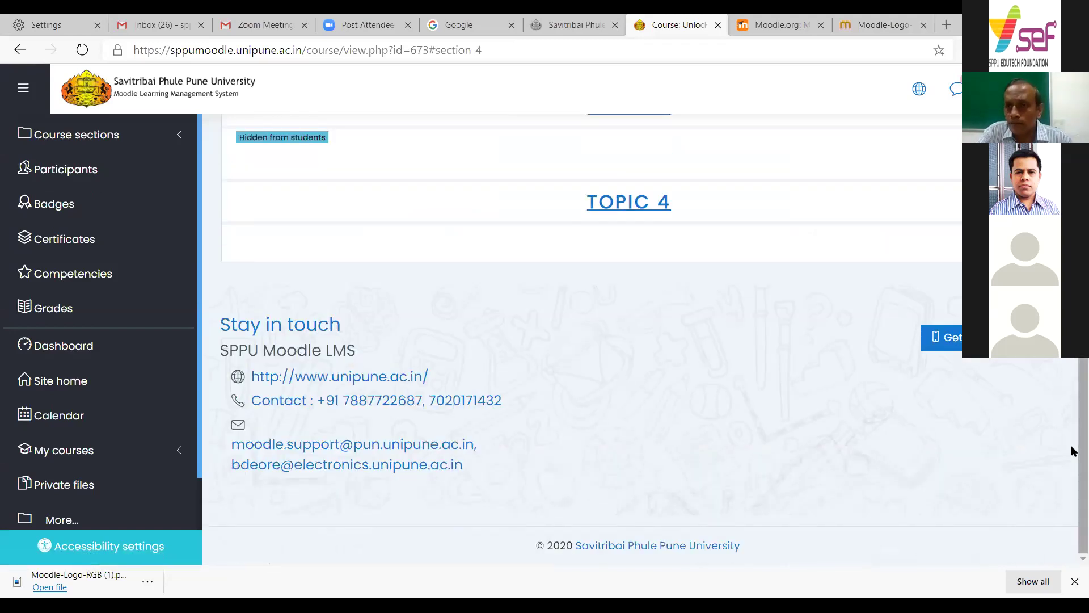
scroll(1072, 450, "up", 10)
scroll(629, 335, "up", 3)
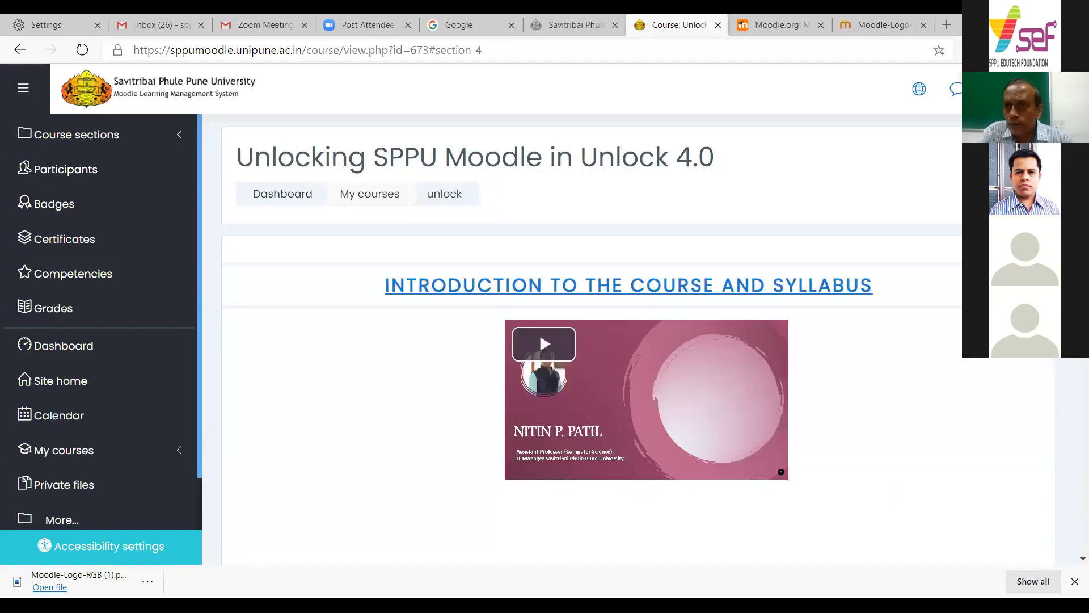
left_click(1029, 149)
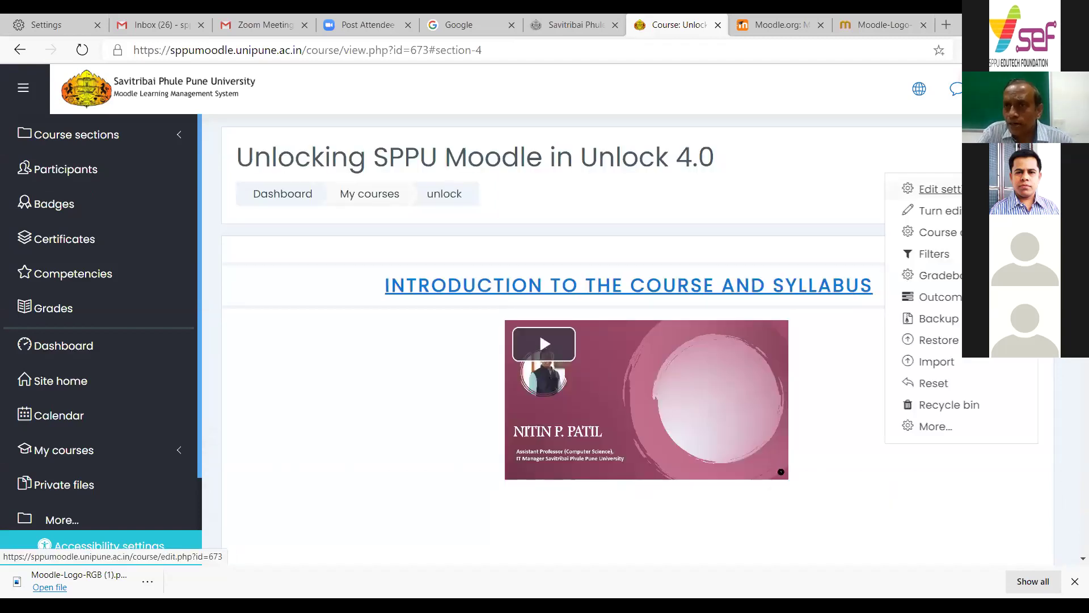
Turn course editing back on
left_click(941, 210)
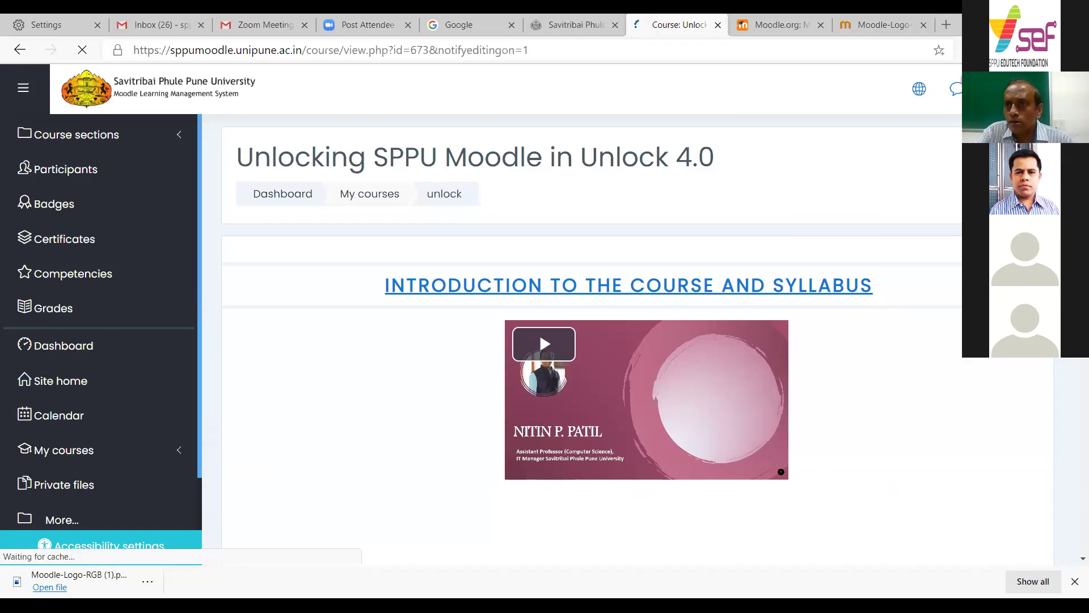
scroll(883, 436, "down", 3)
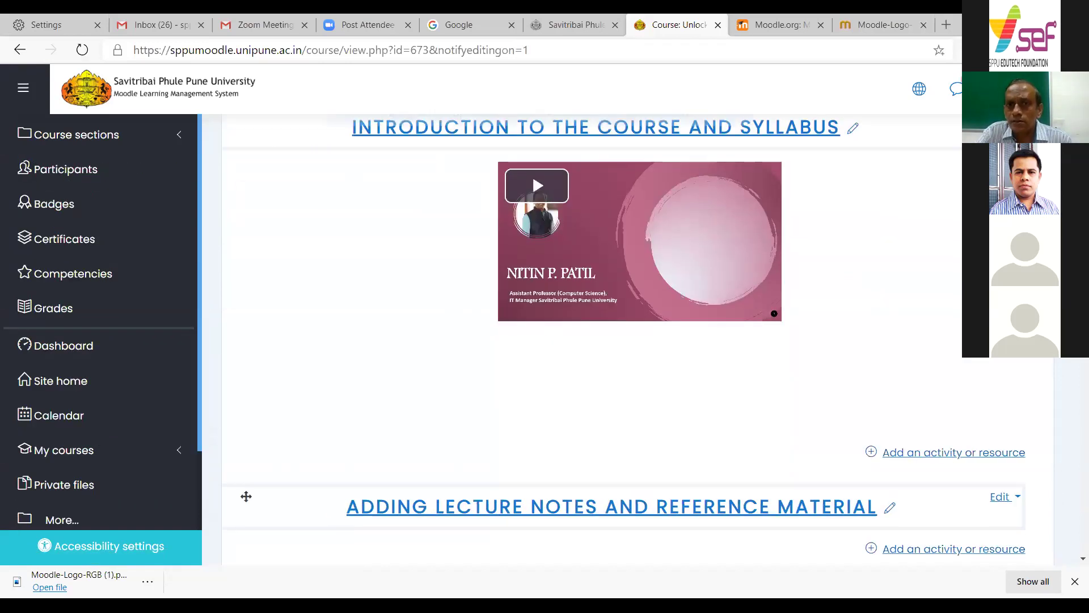
scroll(883, 436, "down", 2)
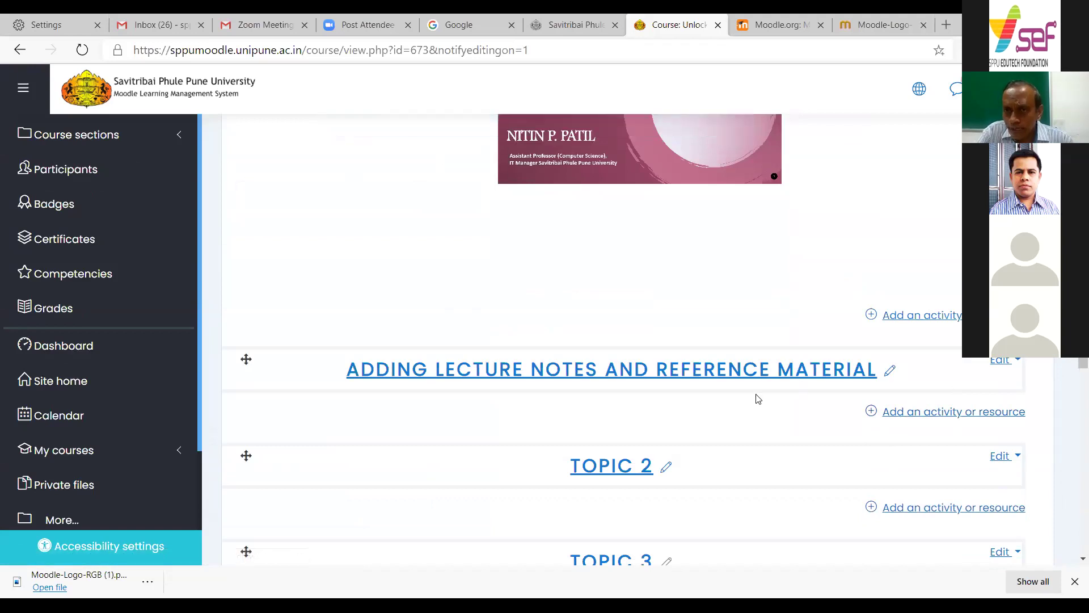
Choose File in the activity chooser for the lecture-notes section
left_click(874, 411)
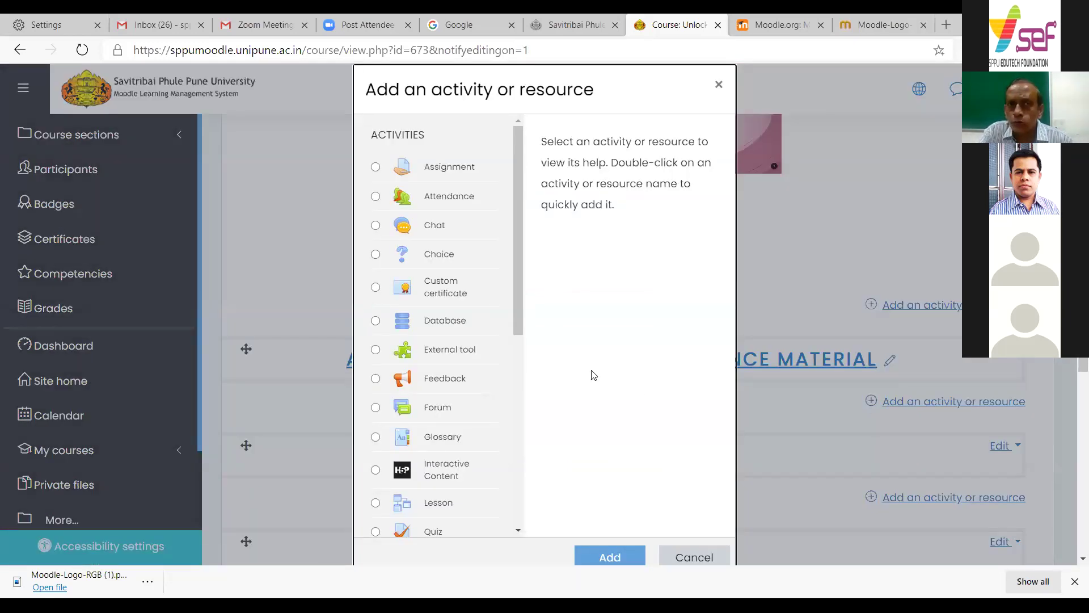
left_click_drag(515, 164, 521, 138)
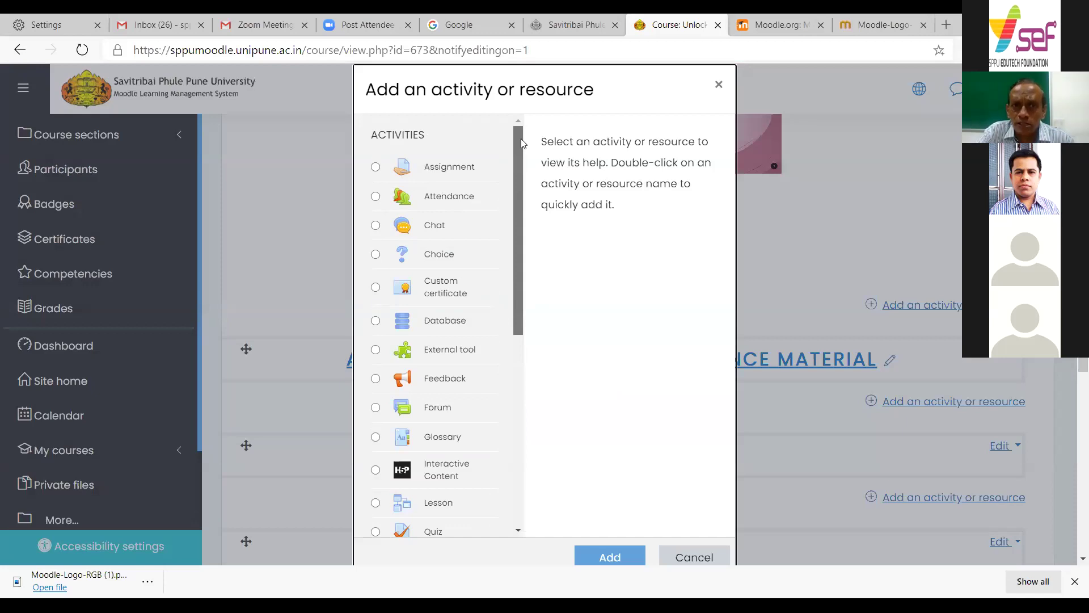
left_click_drag(520, 143, 534, 360)
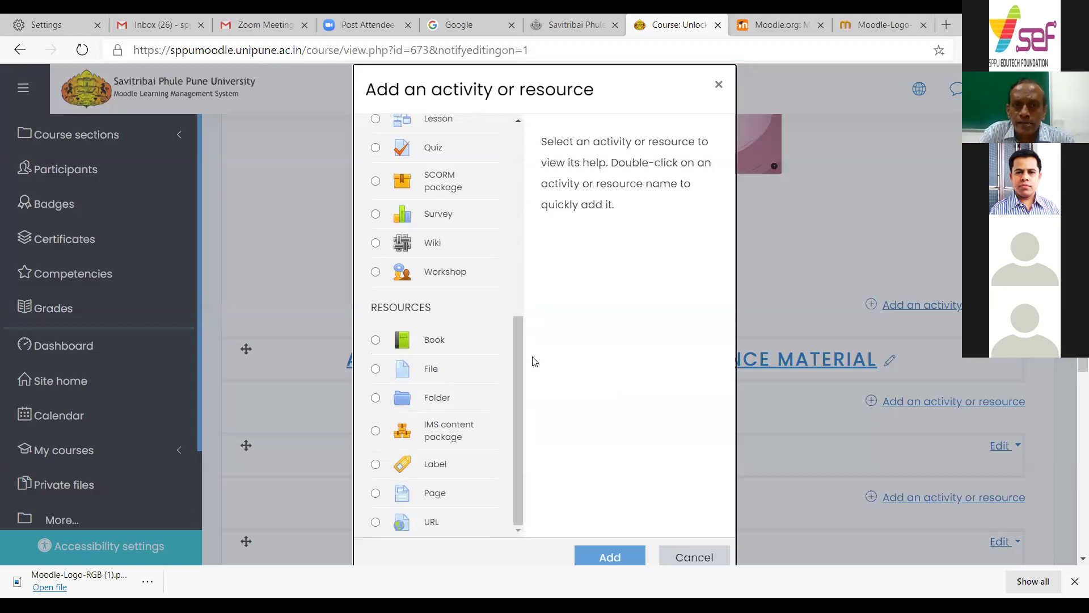
left_click(375, 371)
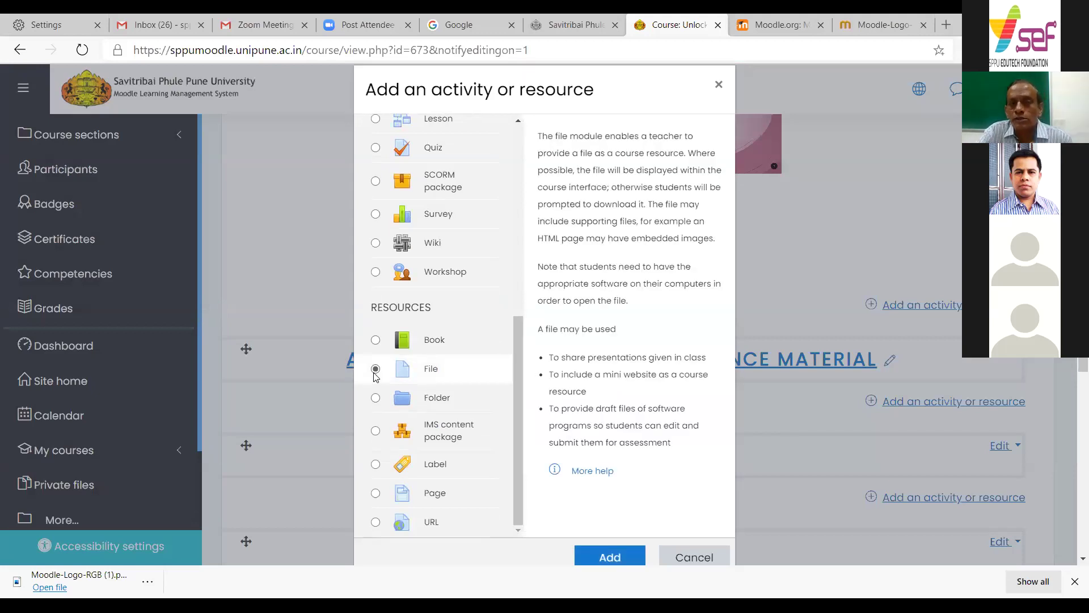
Start a new File resource named Lecture_notes_11_08_2020
left_click(601, 560)
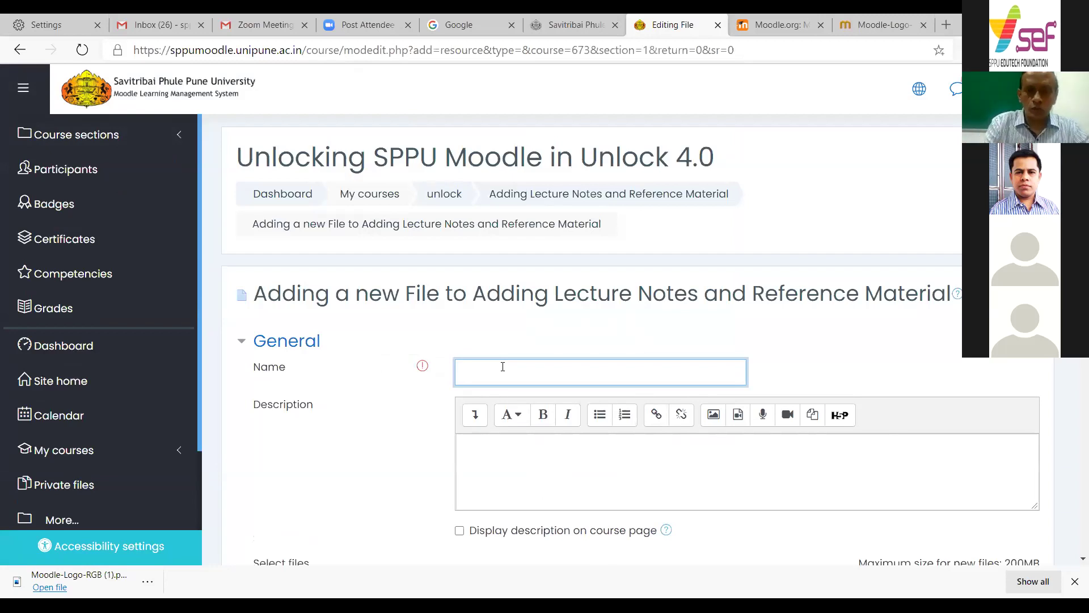
type("Lecture")
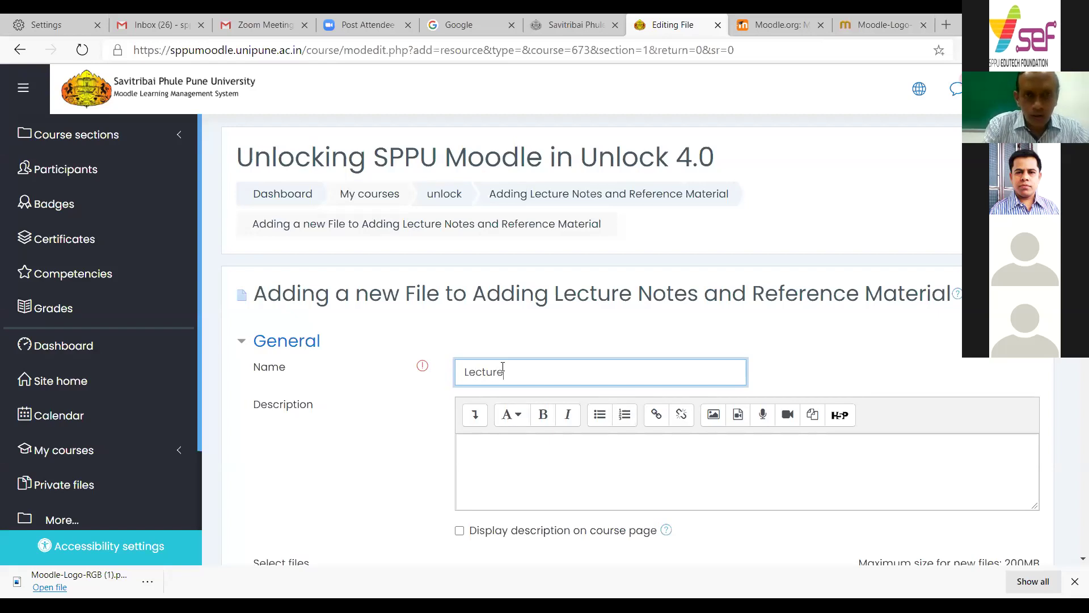
type("_note")
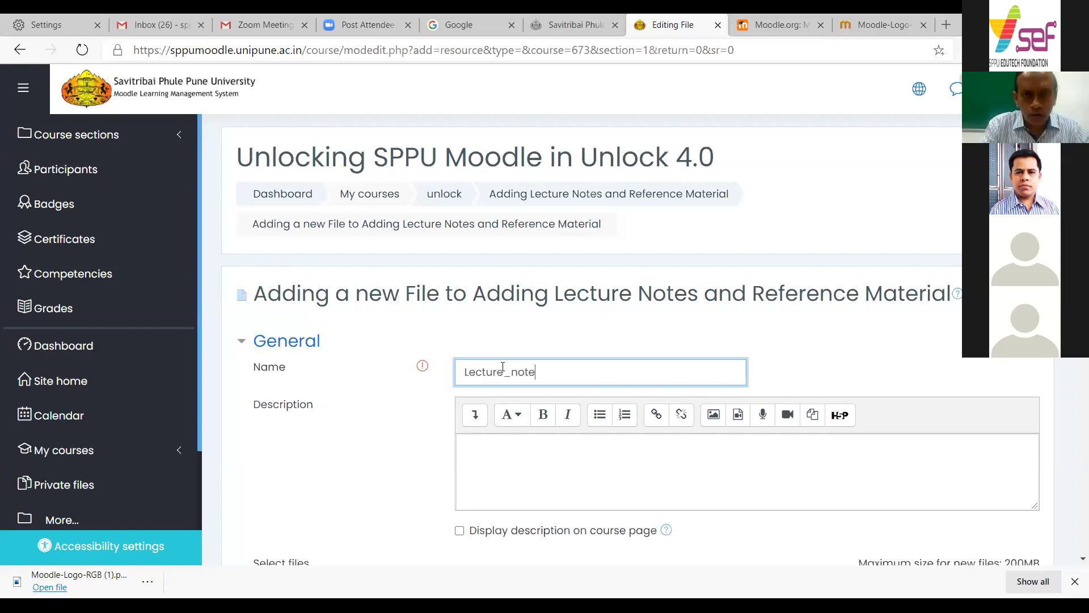
type("s_11")
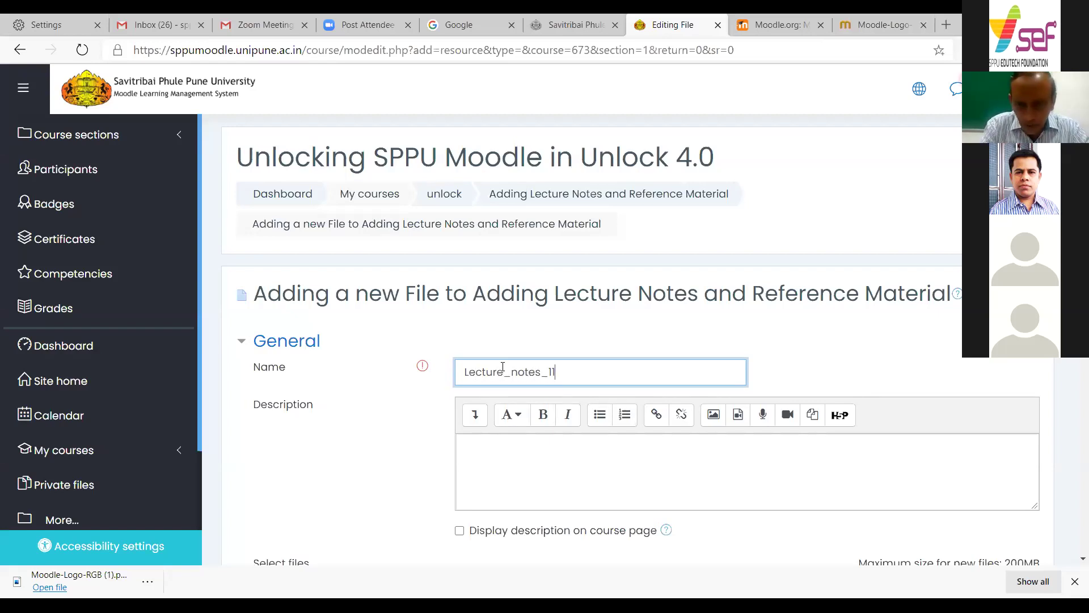
type("_08_2020")
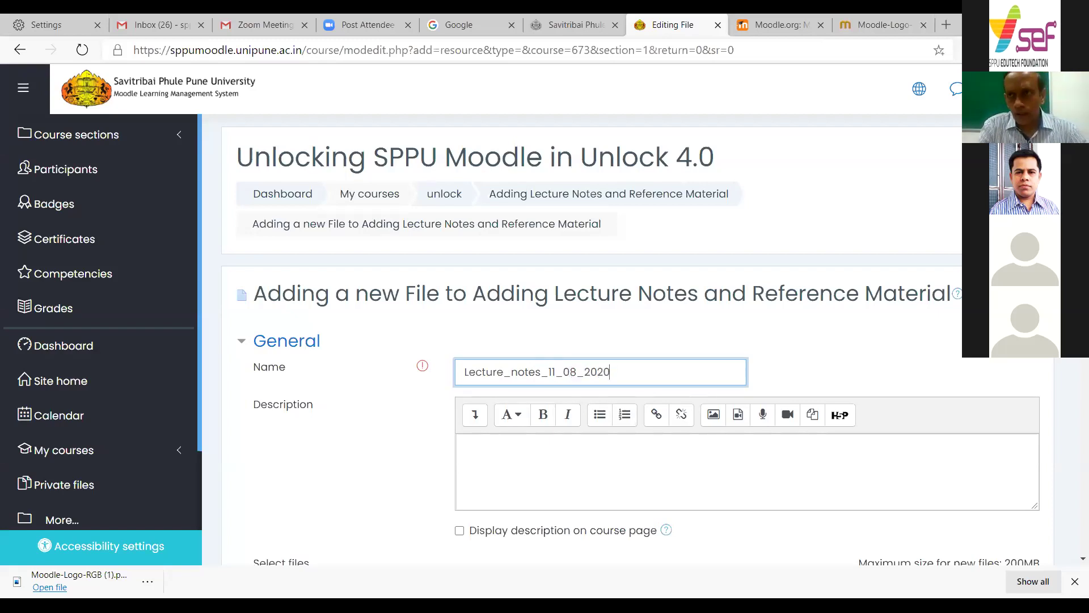
scroll(559, 316, "down", 3)
left_click(558, 280)
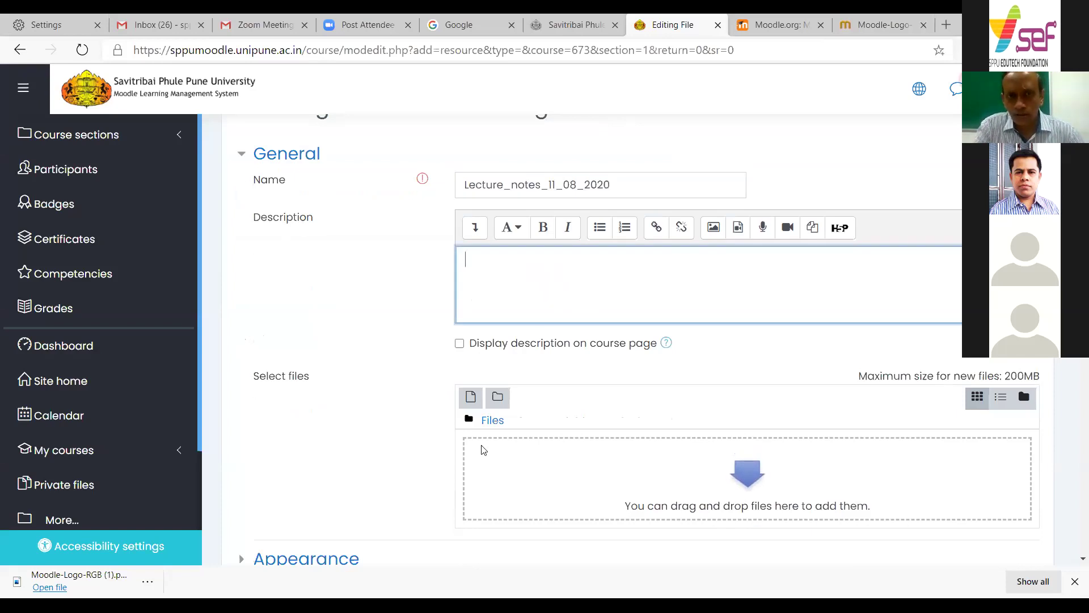
Choose Unlocking SPPU Moodle.pptx from the Desktop as the file to upload
left_click(472, 405)
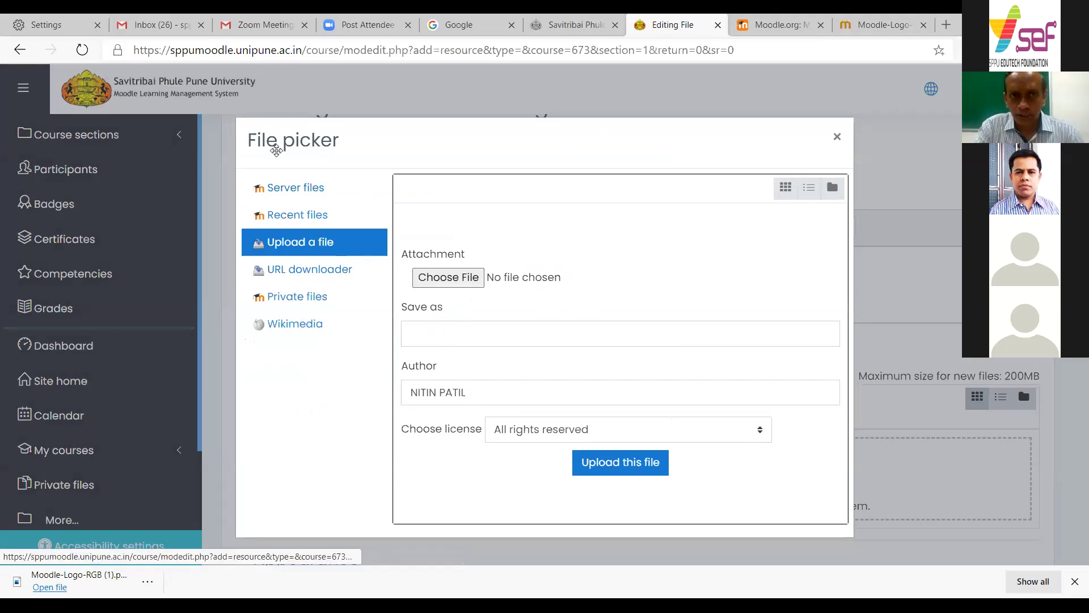
left_click(463, 279)
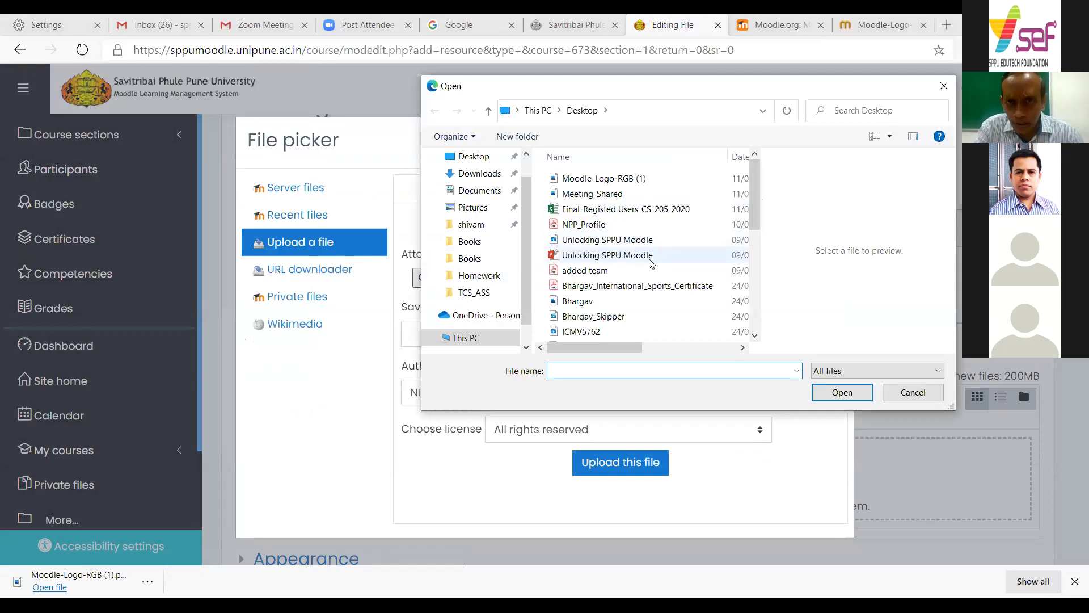
left_click(628, 259)
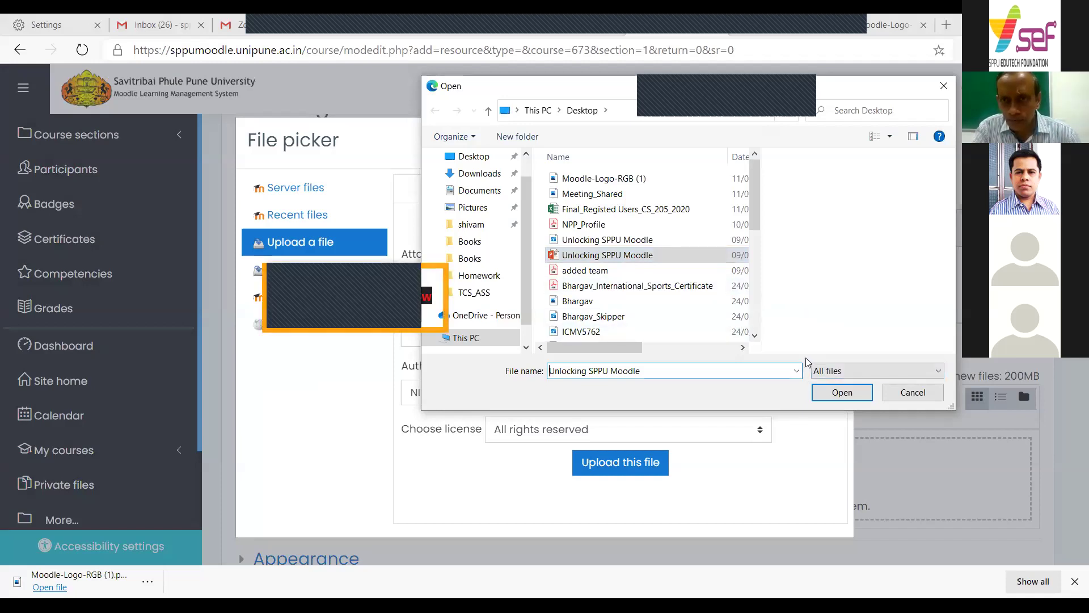
left_click(853, 390)
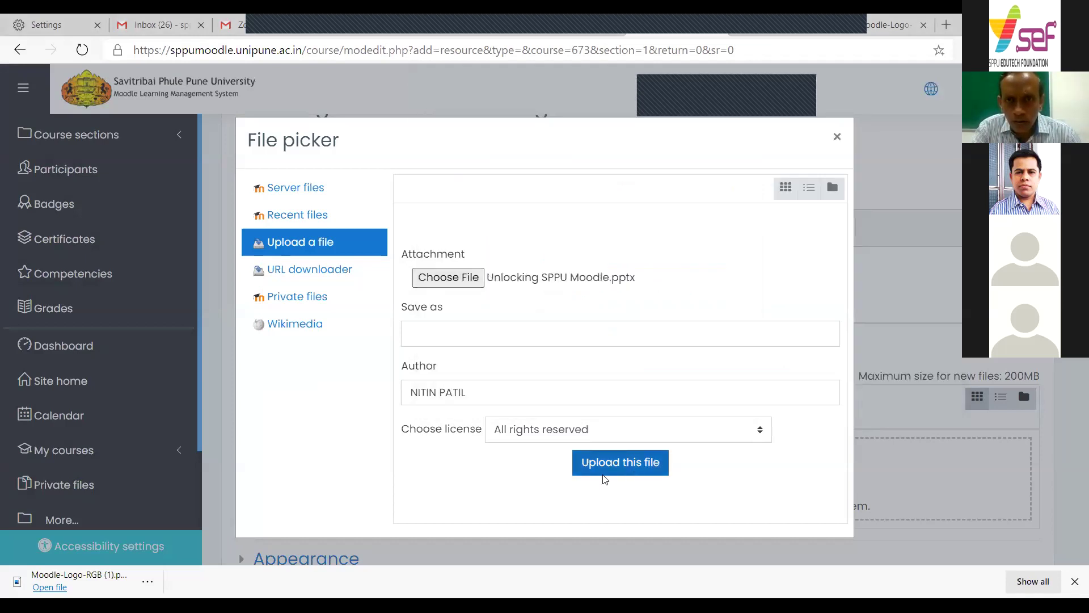
Upload the presentation and save the Lecture_notes_11_08_2020 resource, displaying its page
left_click(611, 463)
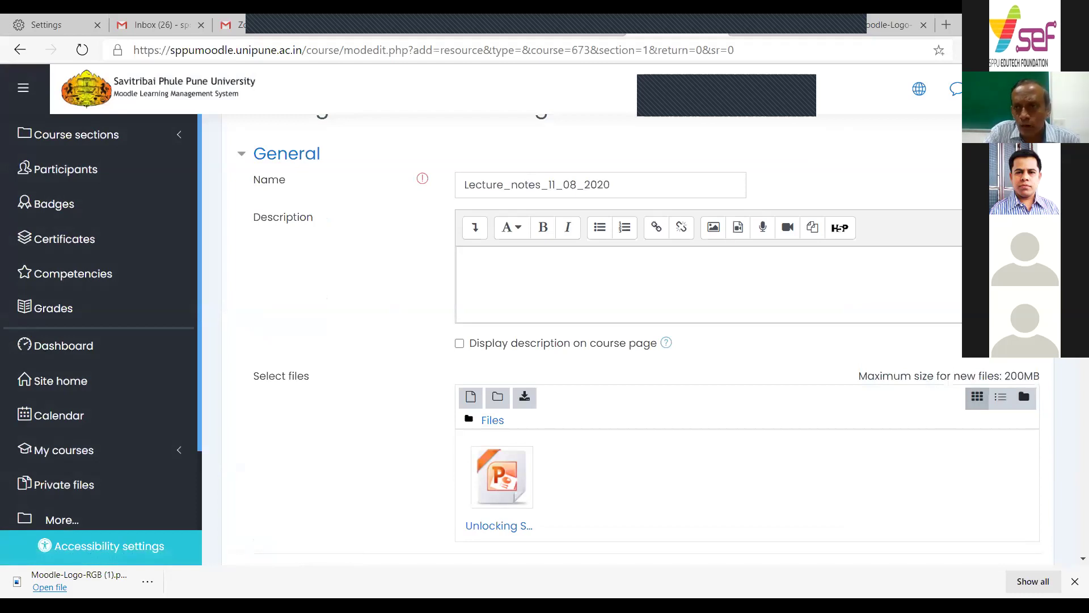
scroll(605, 347, "down", 2)
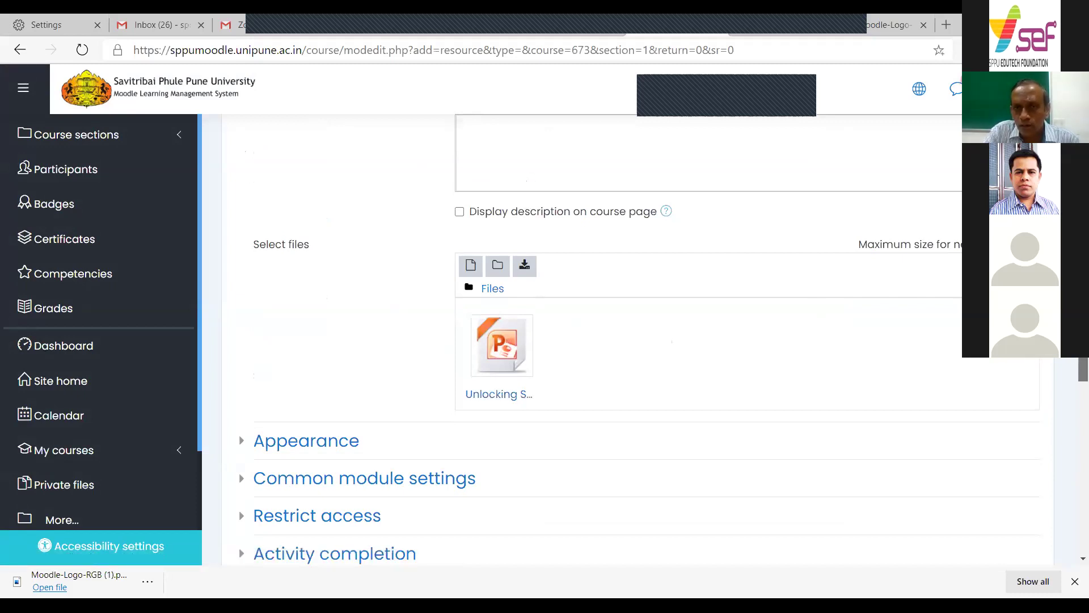
scroll(1072, 414, "down", 5)
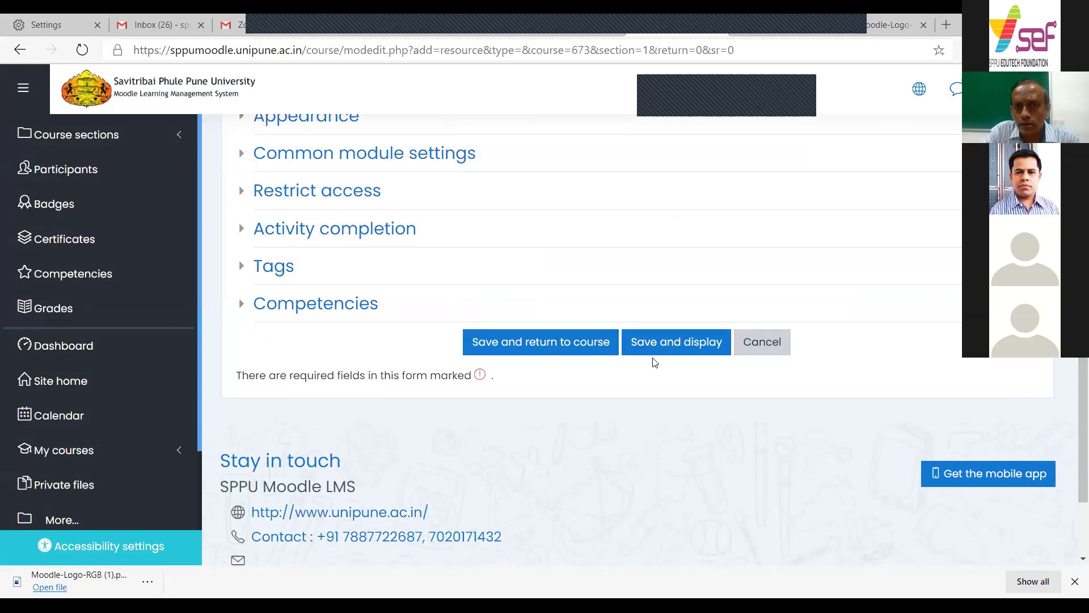
left_click(663, 341)
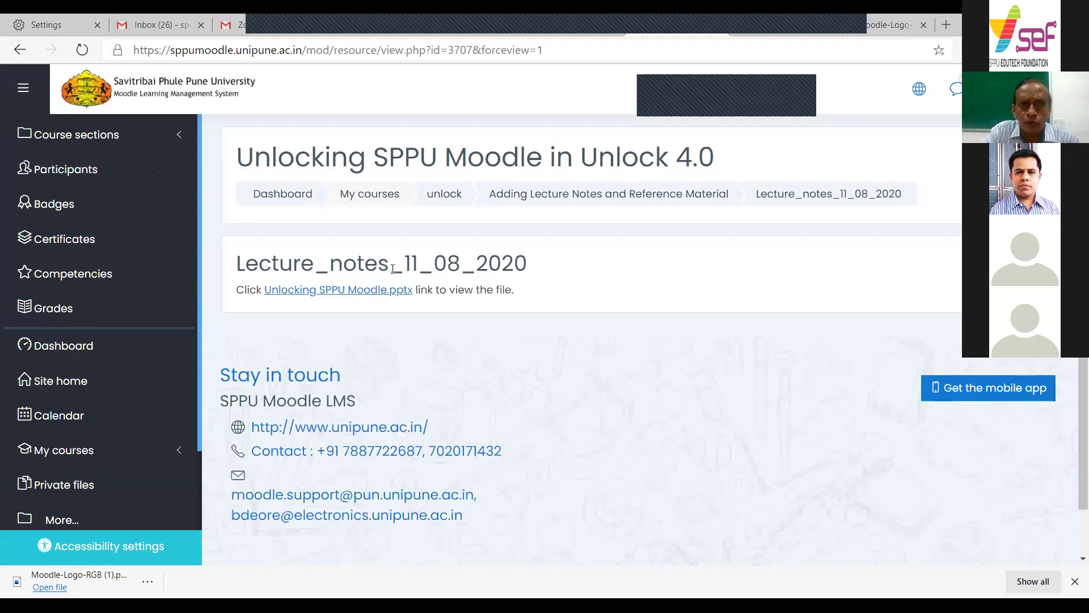
Return to the course page and hide Lecture_notes_11_08_2020 from students
left_click(451, 195)
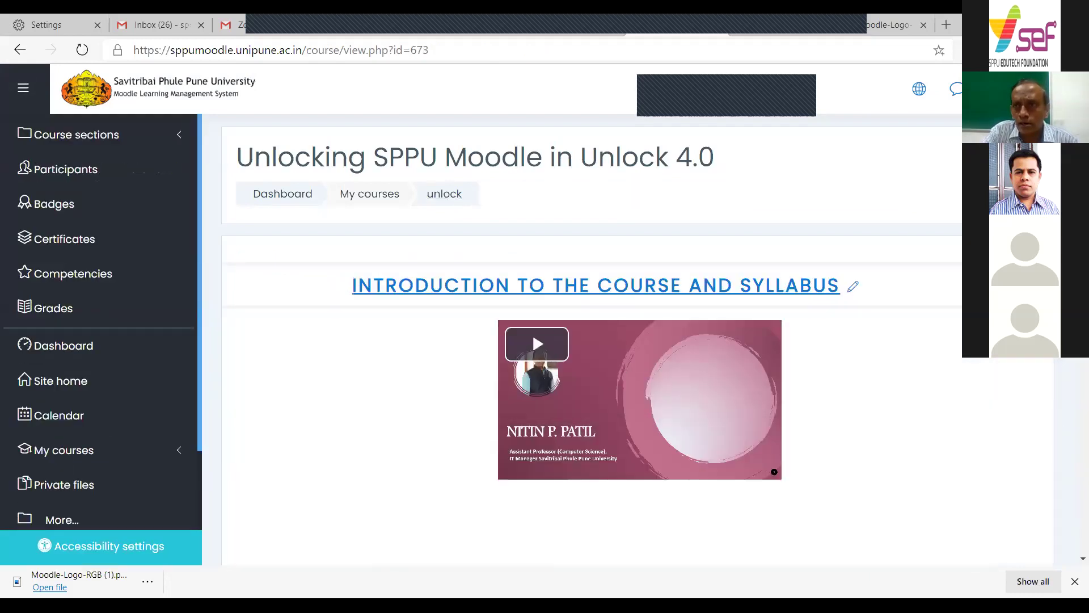
scroll(494, 338, "down", 5)
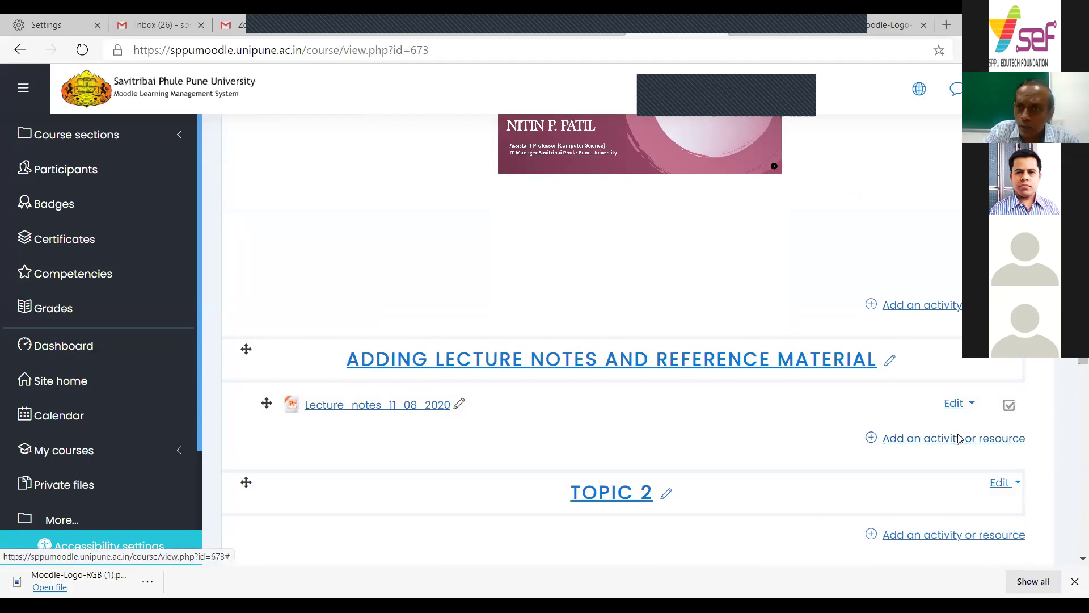
left_click(971, 405)
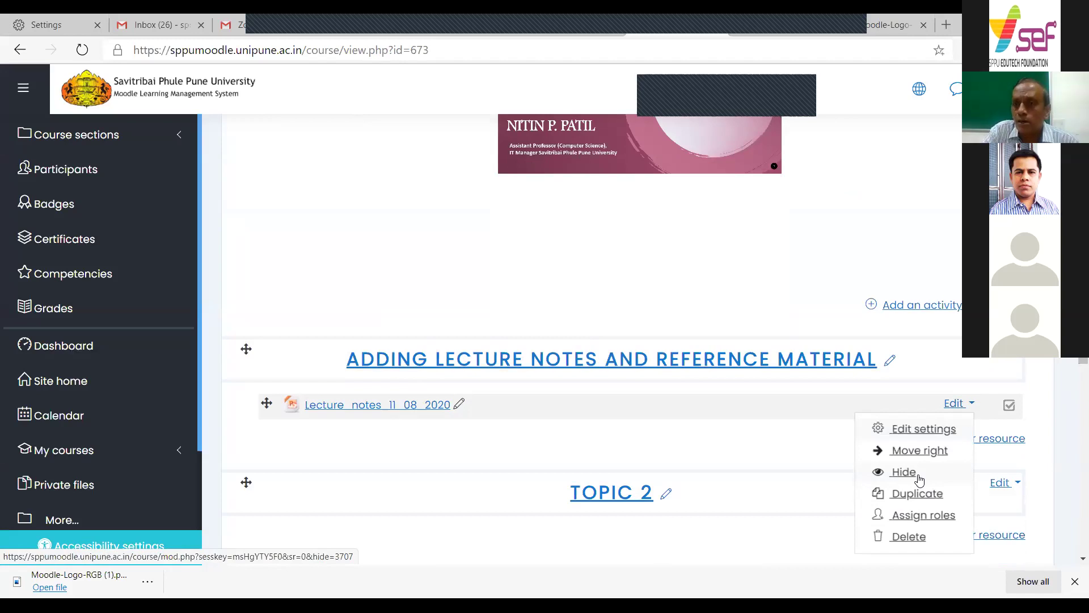
left_click(905, 475)
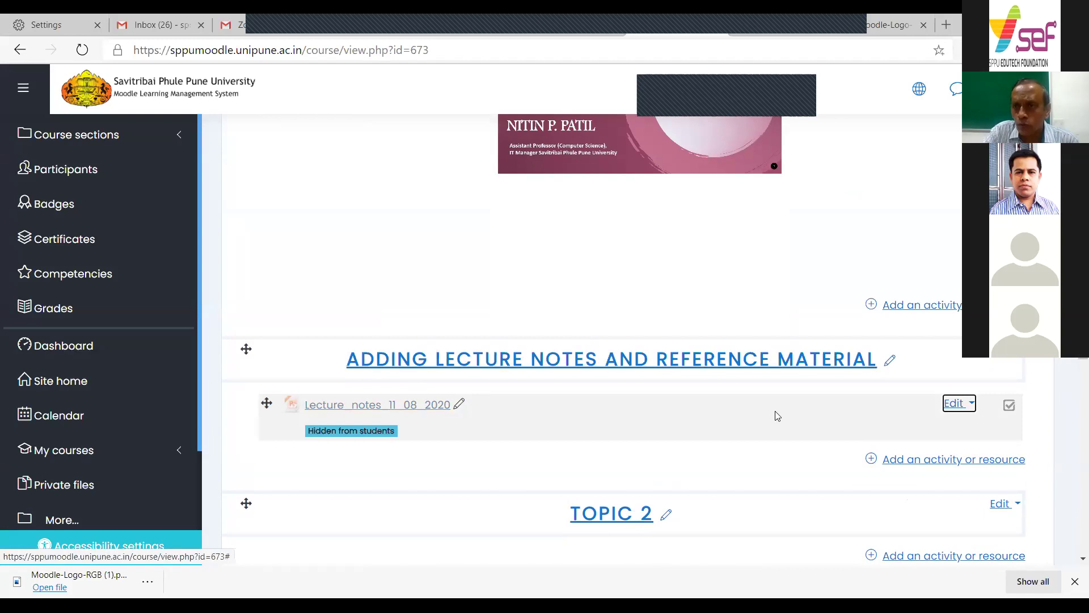
Make Lecture_notes_11_08_2020 visible to students again
left_click(957, 404)
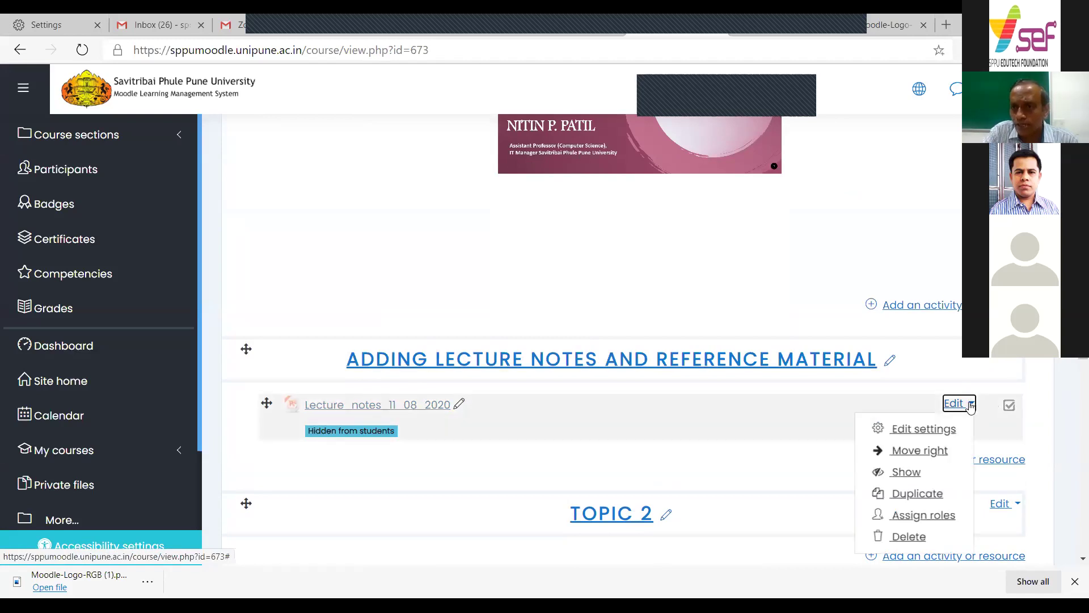
left_click(908, 478)
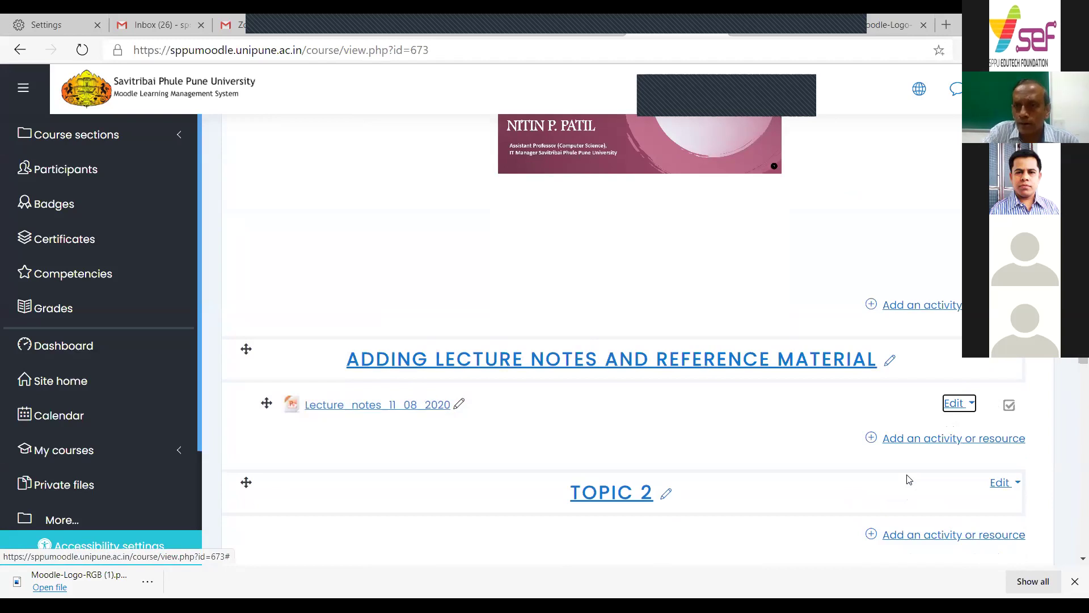
left_click(821, 405)
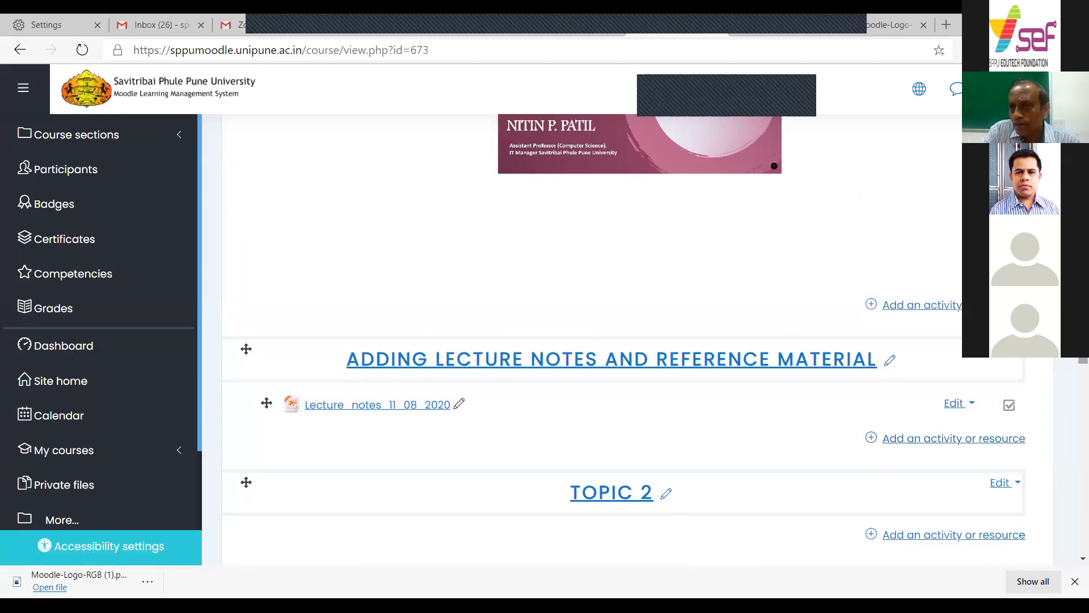
scroll(623, 340, "up", 5)
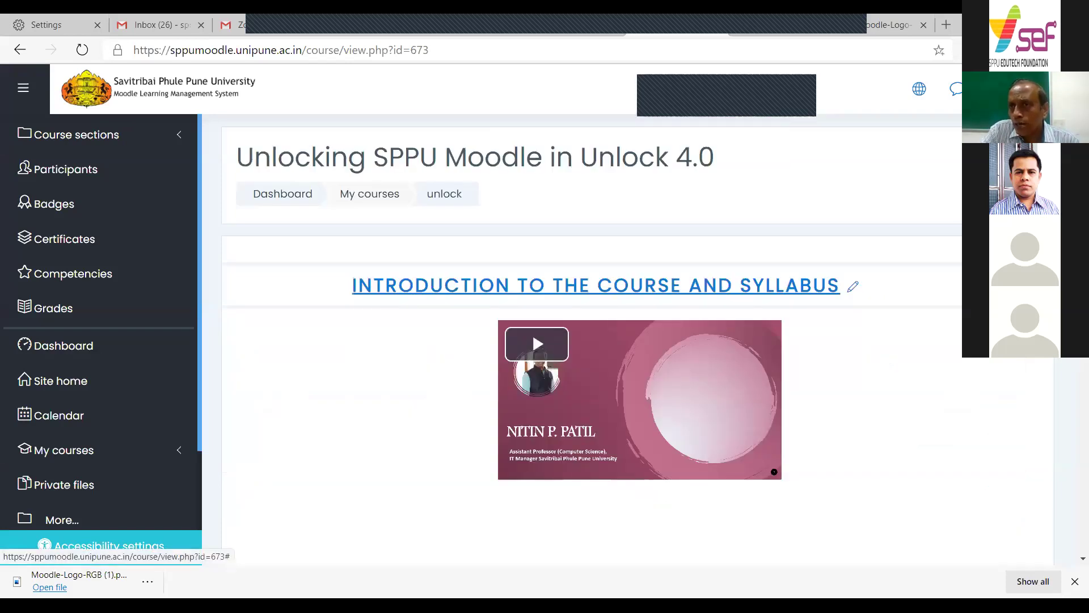
left_click(1023, 162)
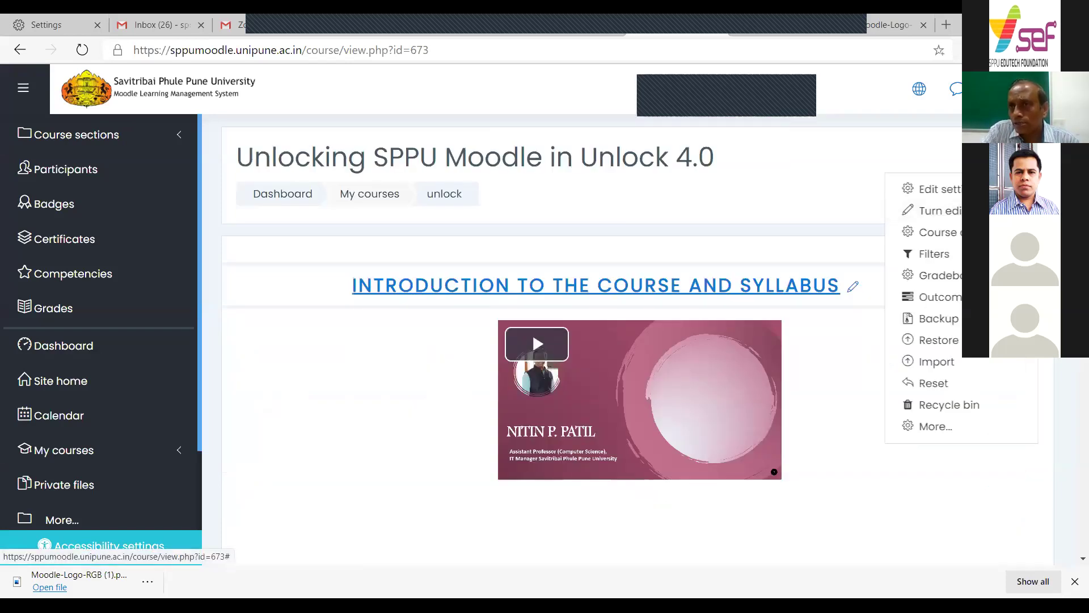
left_click(975, 211)
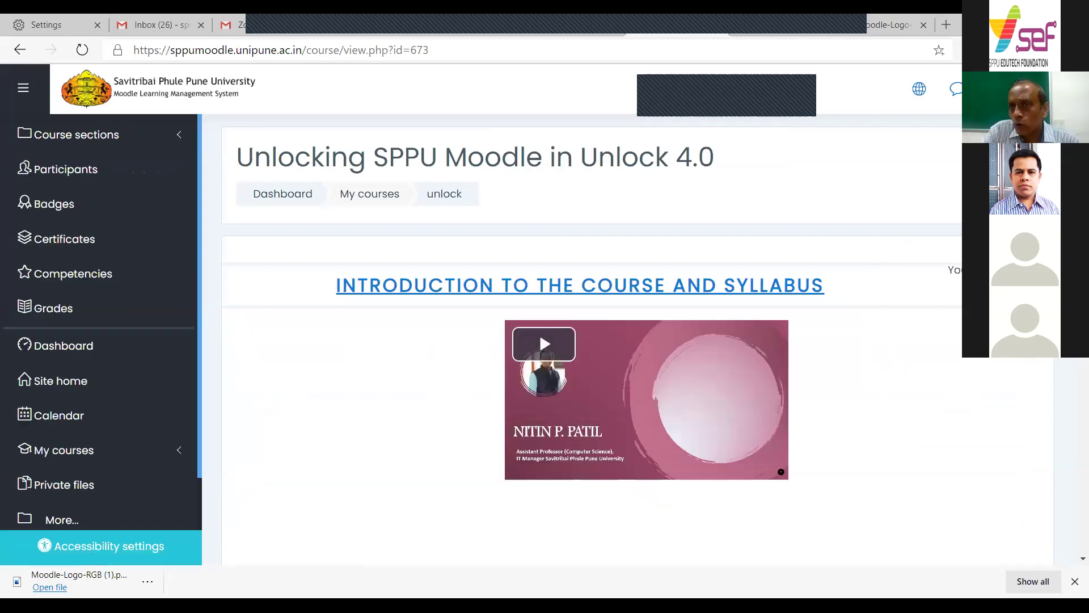
left_click(1029, 164)
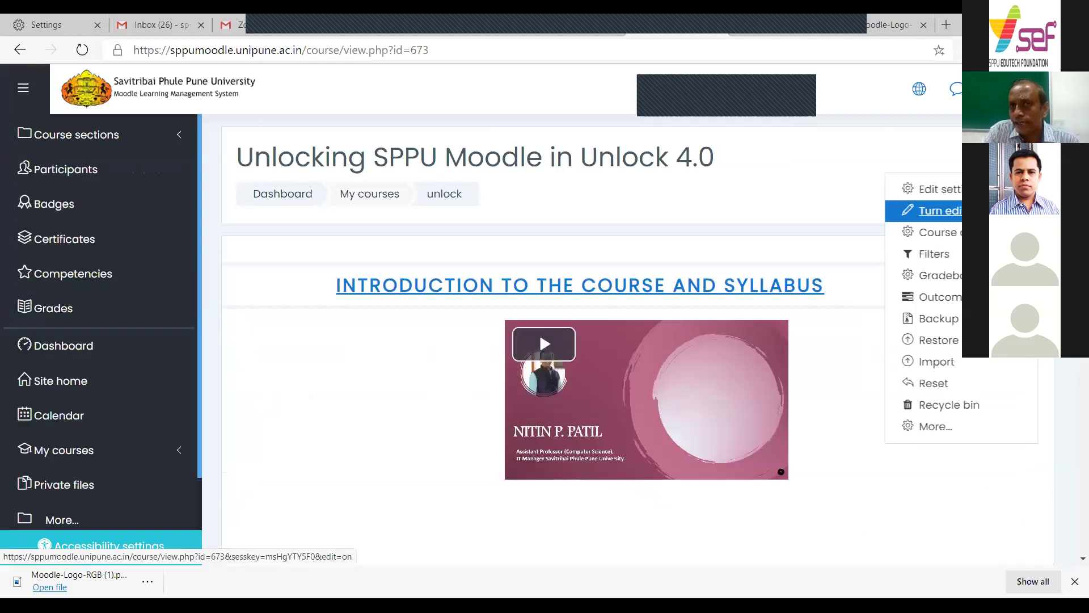
left_click(976, 210)
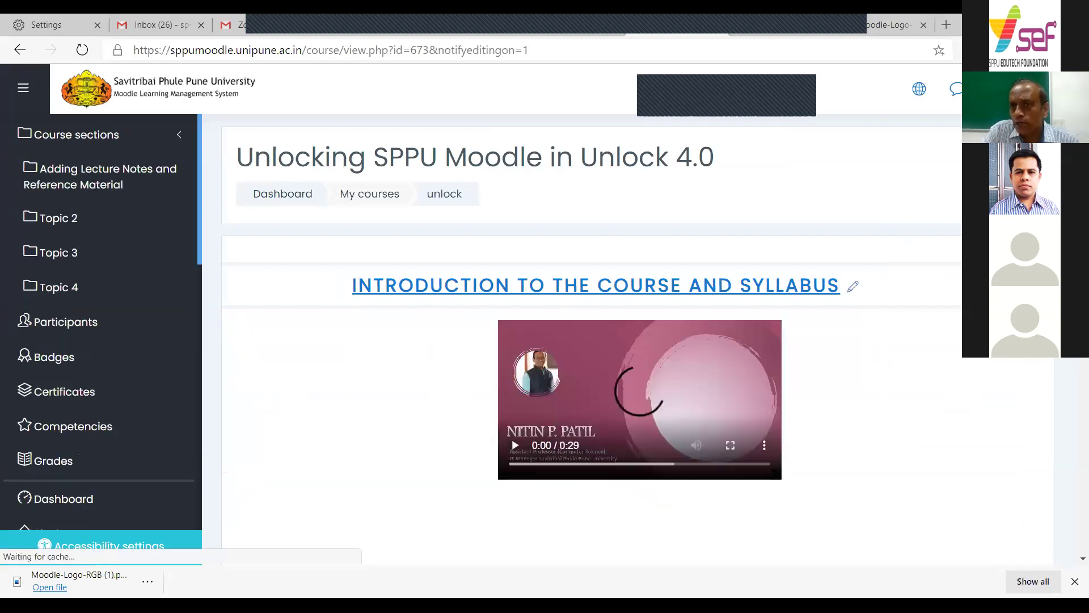
scroll(624, 340, "down", 5)
scroll(1071, 391, "down", 4)
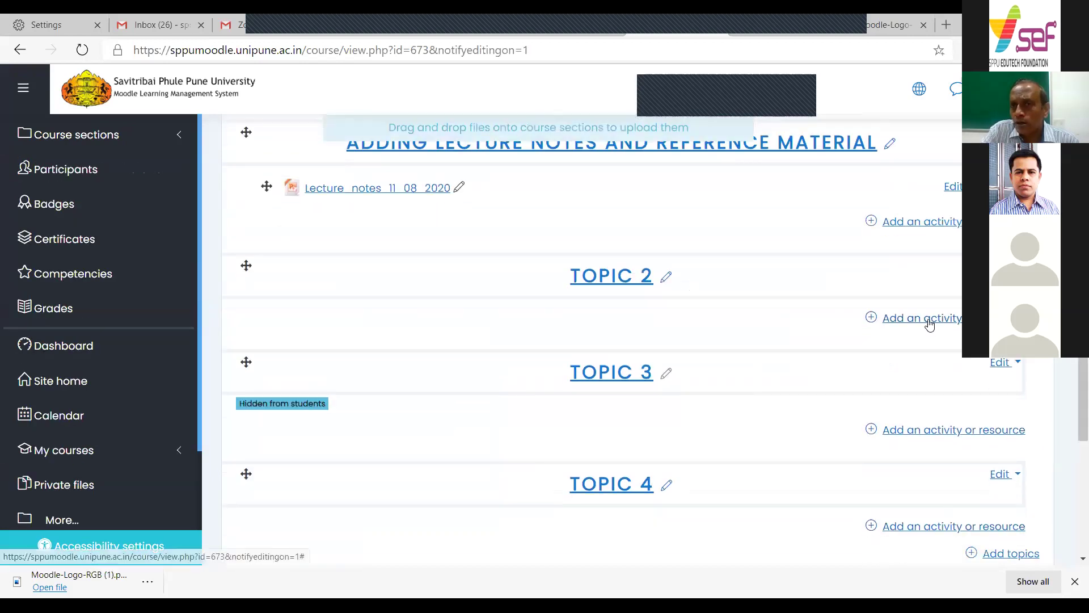
Start a new File resource in the Adding Lecture Notes and Reference Material section
left_click(873, 223)
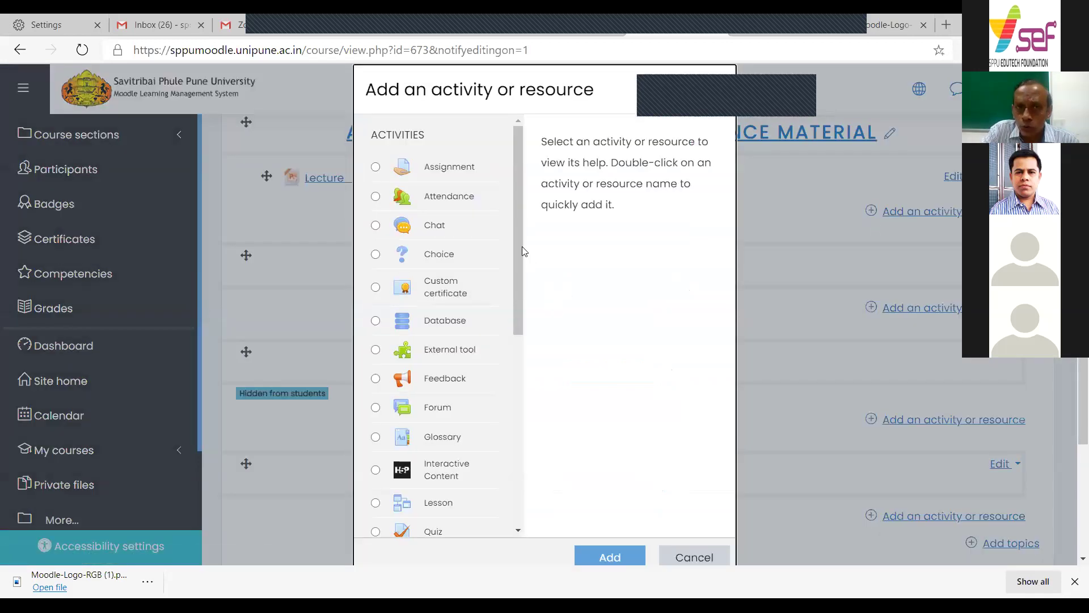
left_click_drag(517, 241, 548, 478)
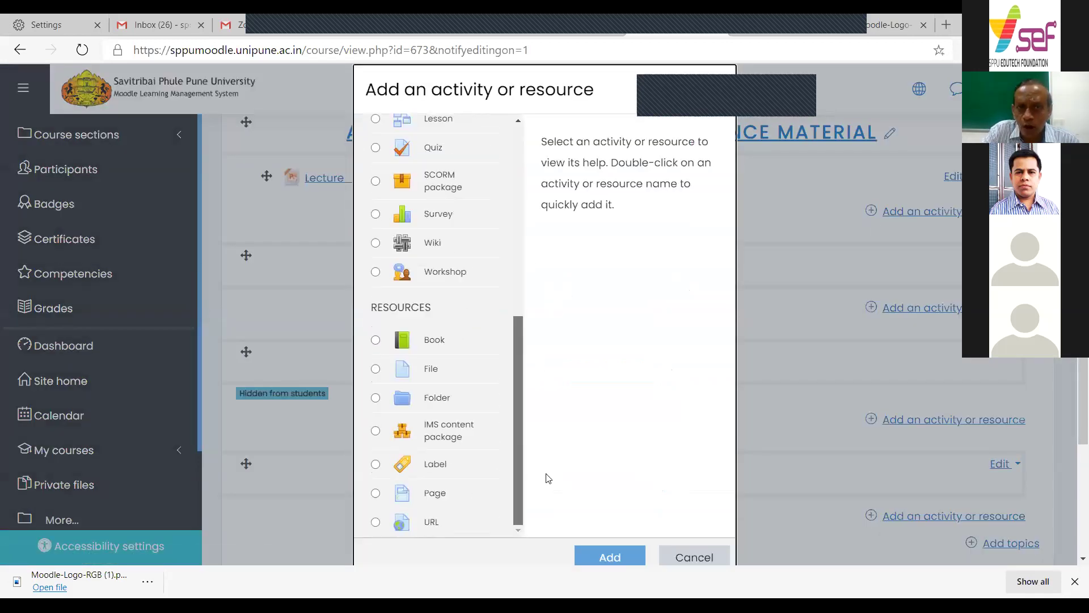
left_click(376, 369)
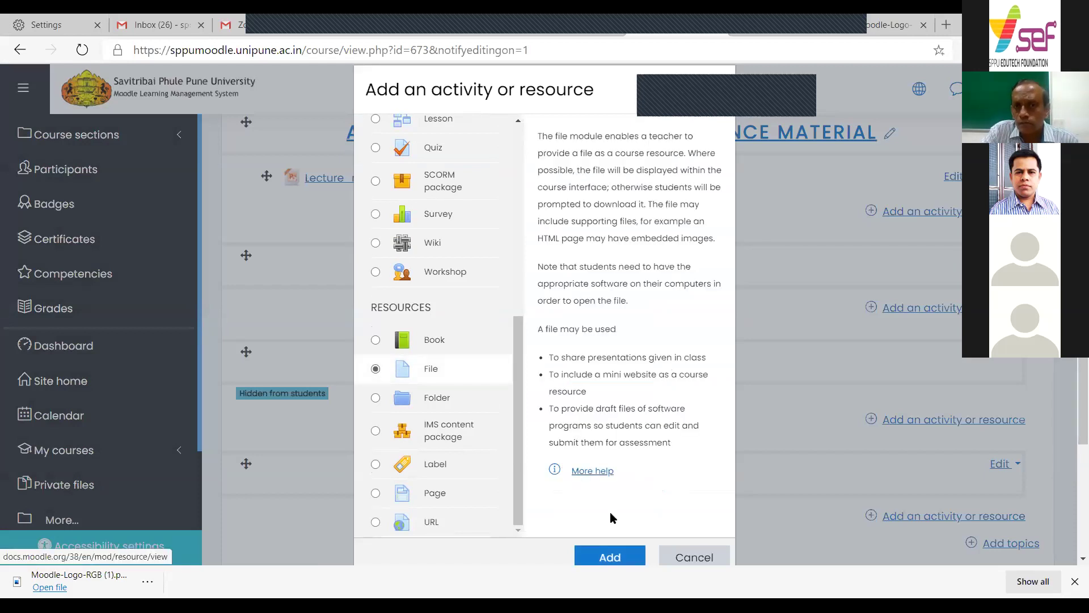
left_click(600, 554)
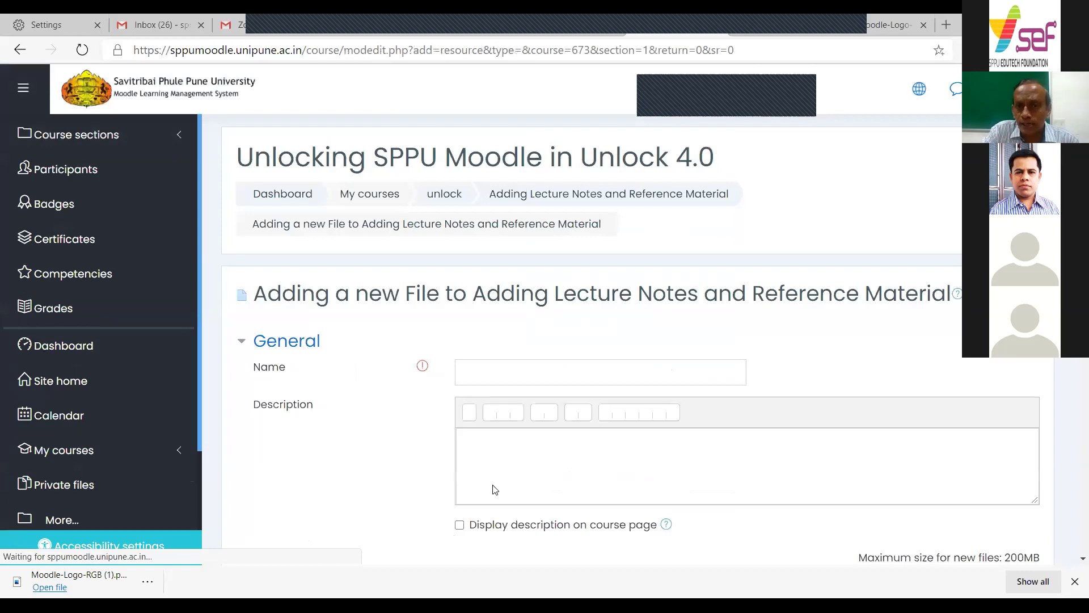
Open the file picker without uploading, then cancel the new File resource and return to the course
left_click(517, 367)
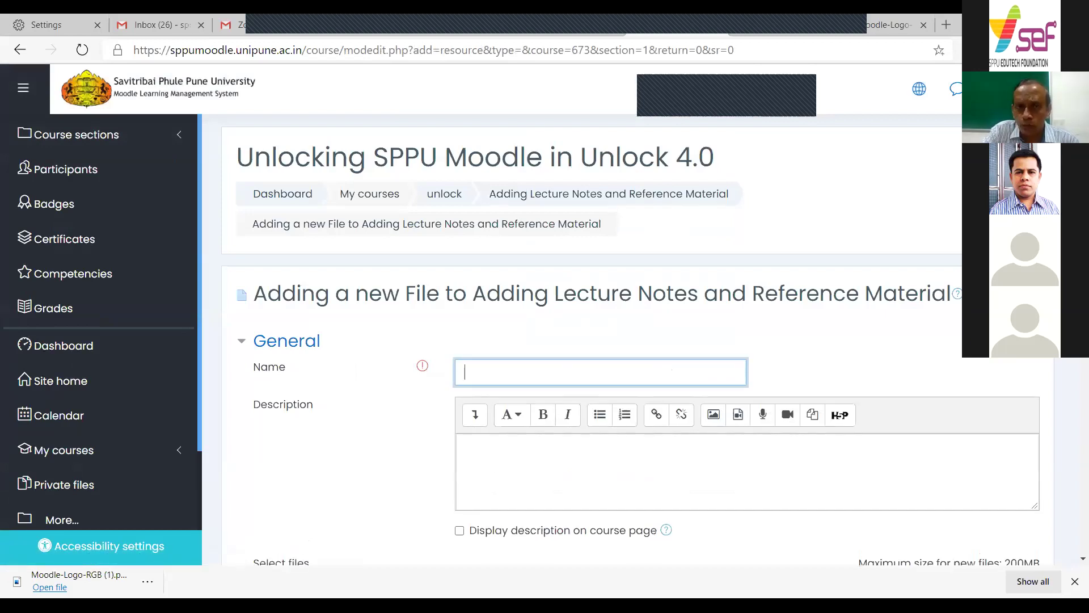
scroll(516, 366, "down", 5)
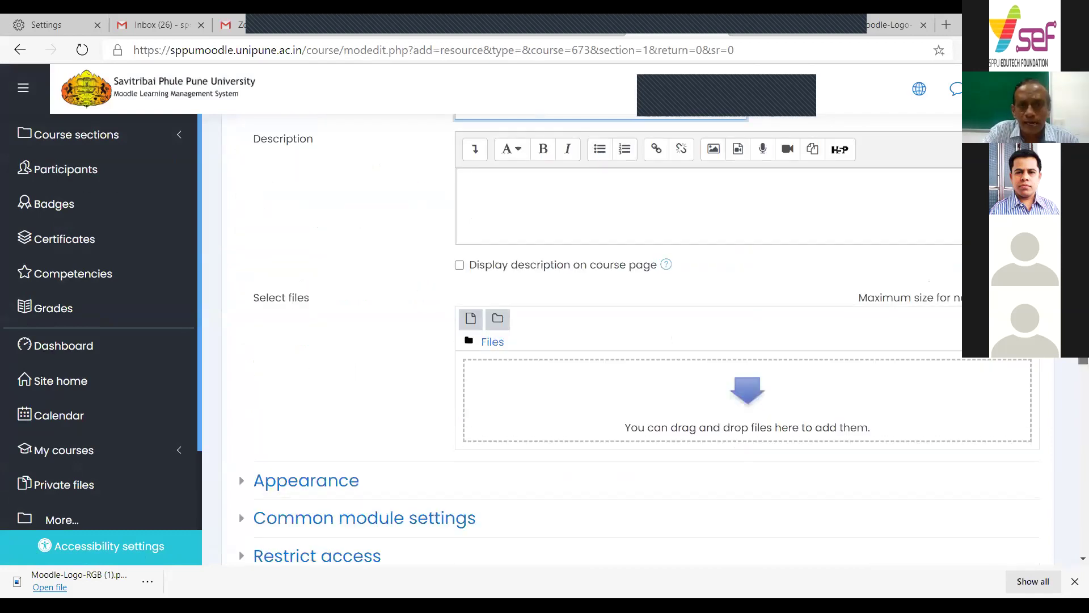
left_click(494, 397)
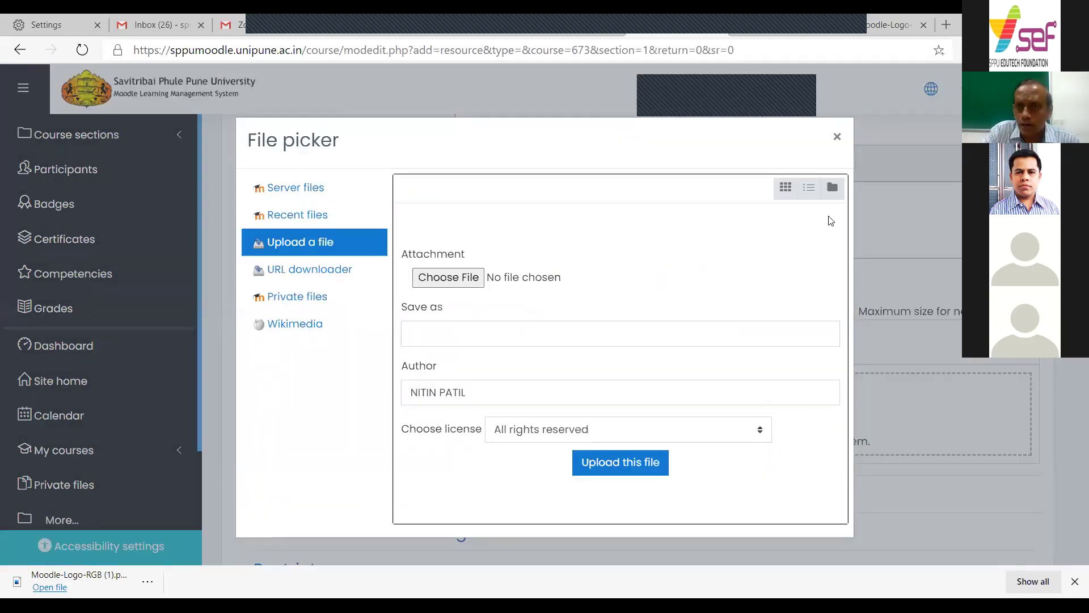
left_click(842, 142)
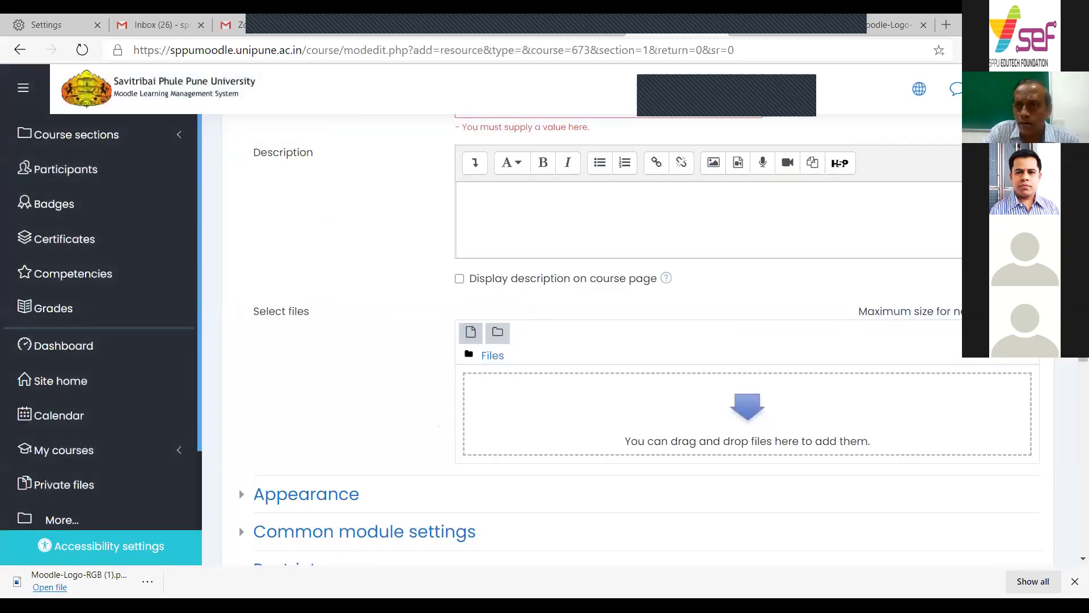
scroll(746, 382, "down", 5)
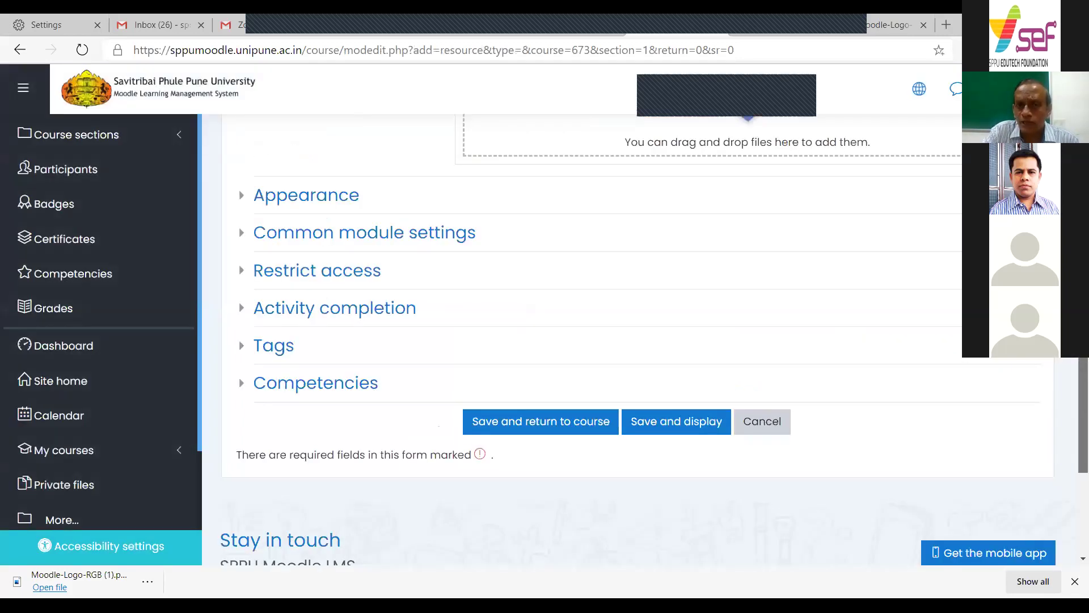
left_click(766, 420)
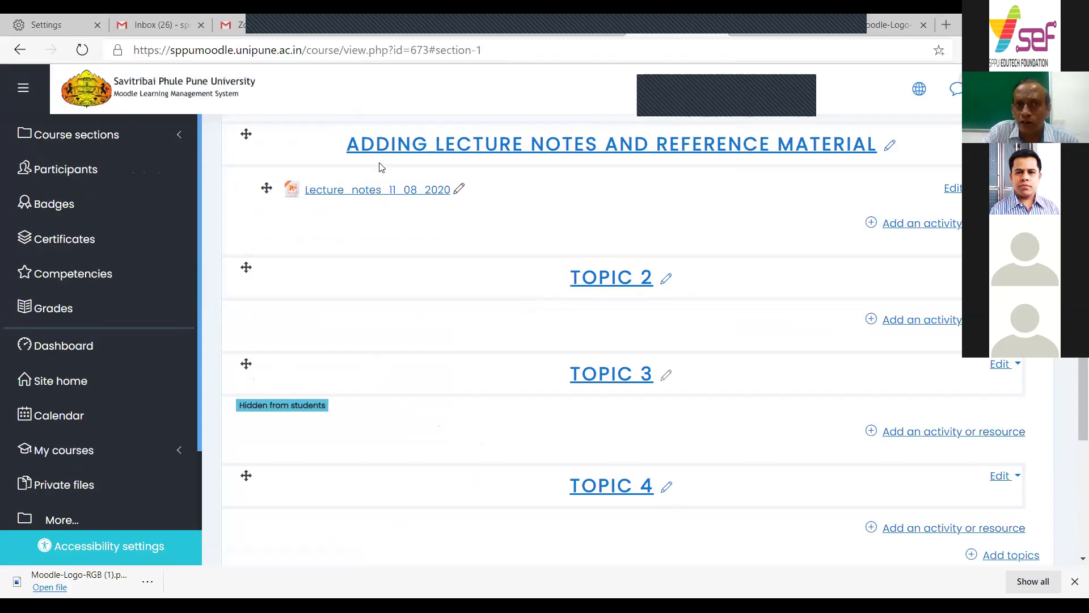
Download the Lecture_notes_11_08_2020 presentation, then open and close the downloaded Moodle logo image
left_click(367, 197)
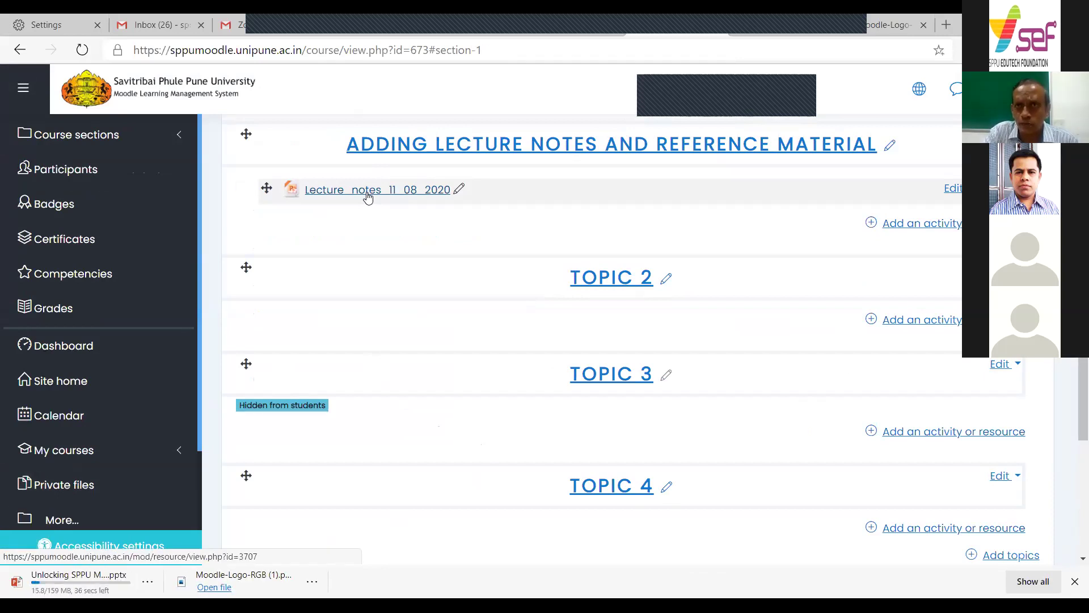
left_click(369, 193)
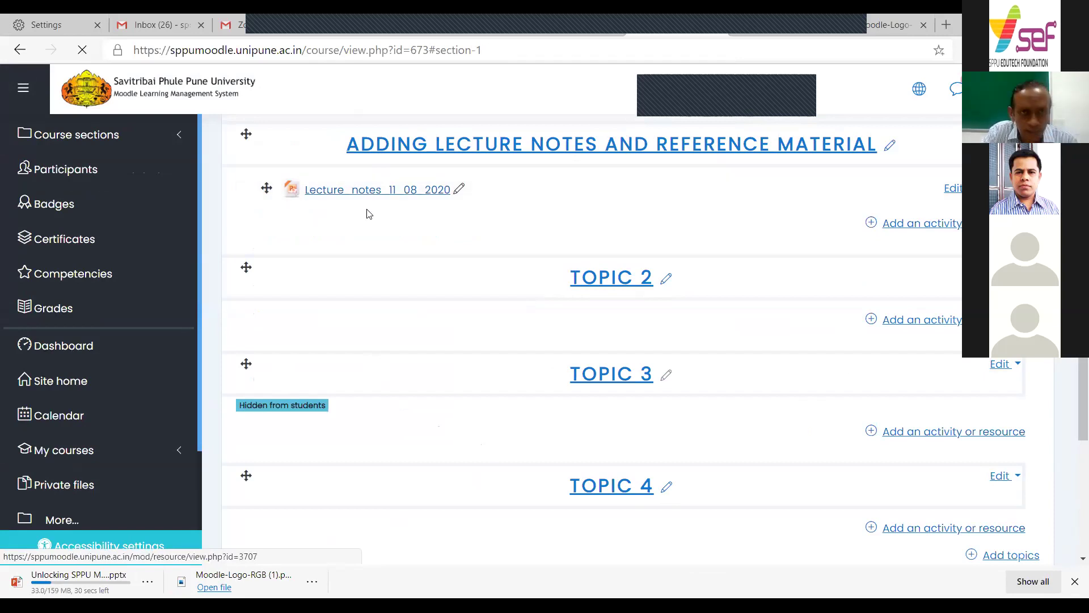
left_click(384, 193)
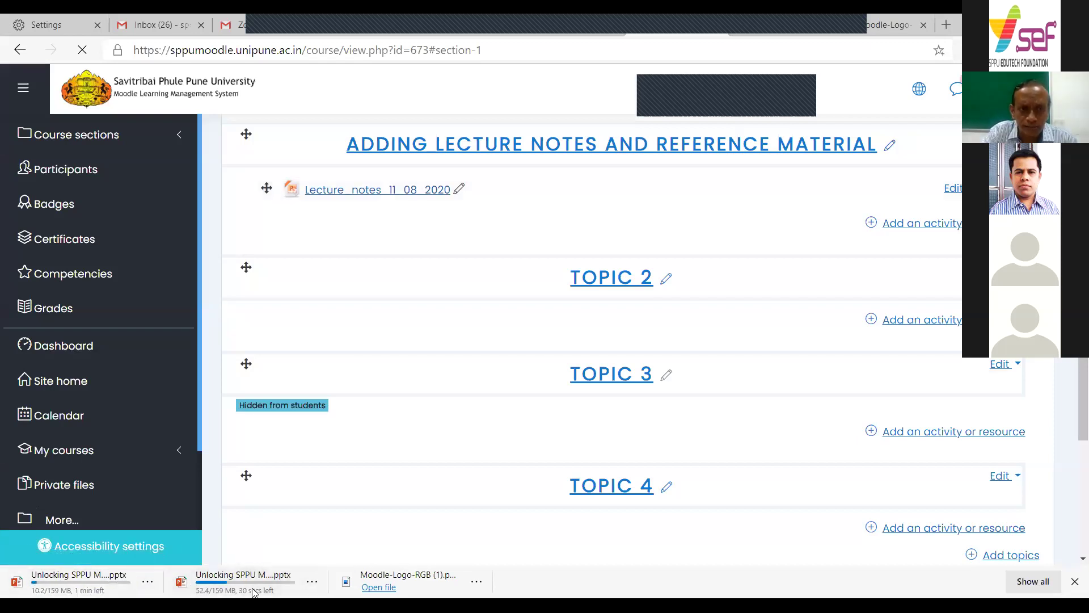
left_click(348, 584)
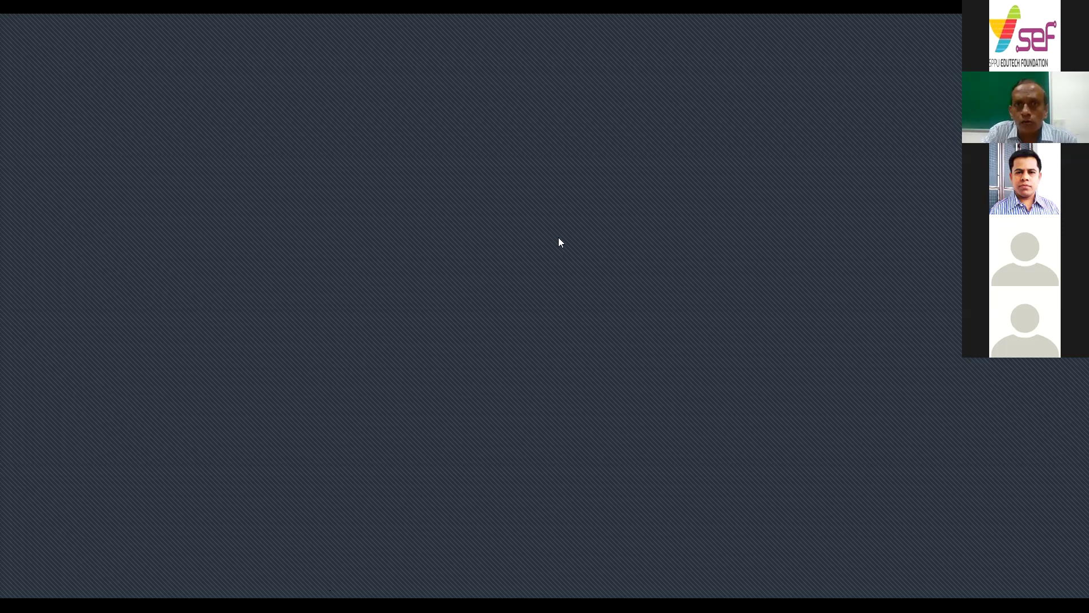
key("alt+F4")
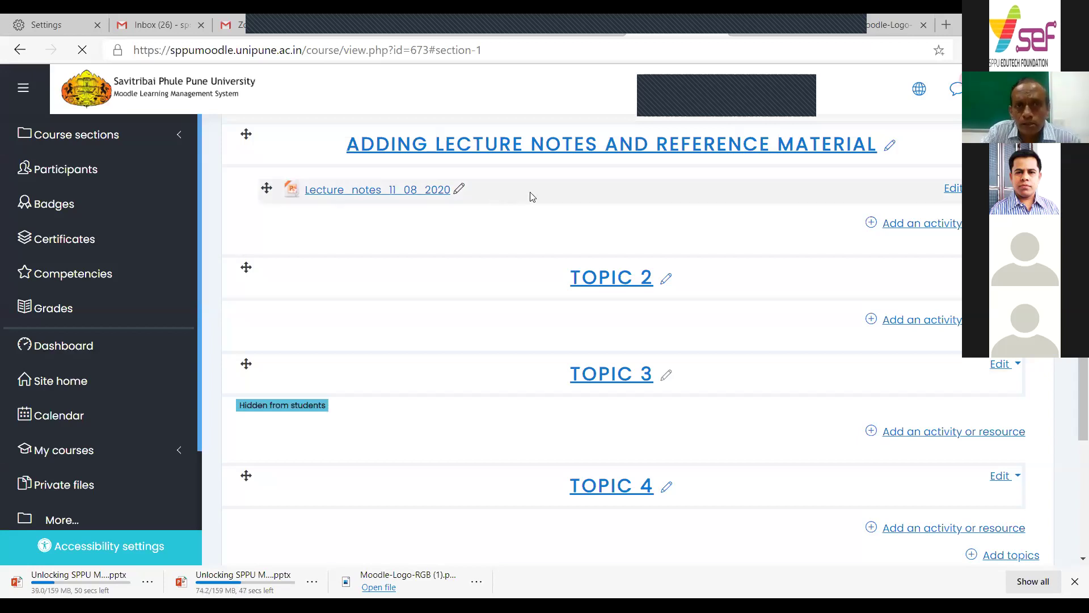
left_click(872, 224)
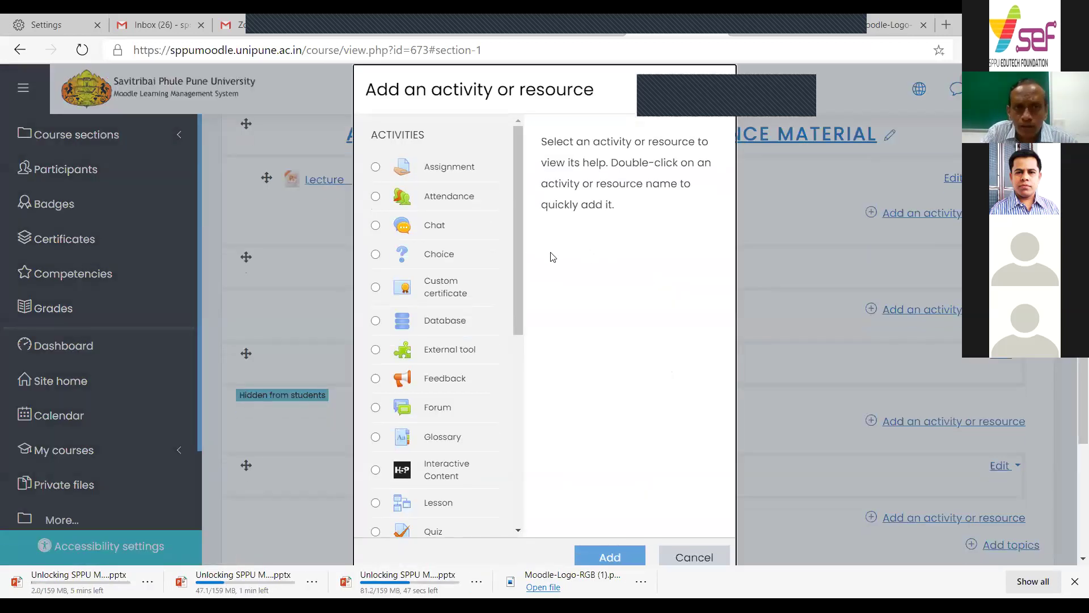
scroll(547, 400, "down", 5)
left_click(431, 445)
left_click(597, 557)
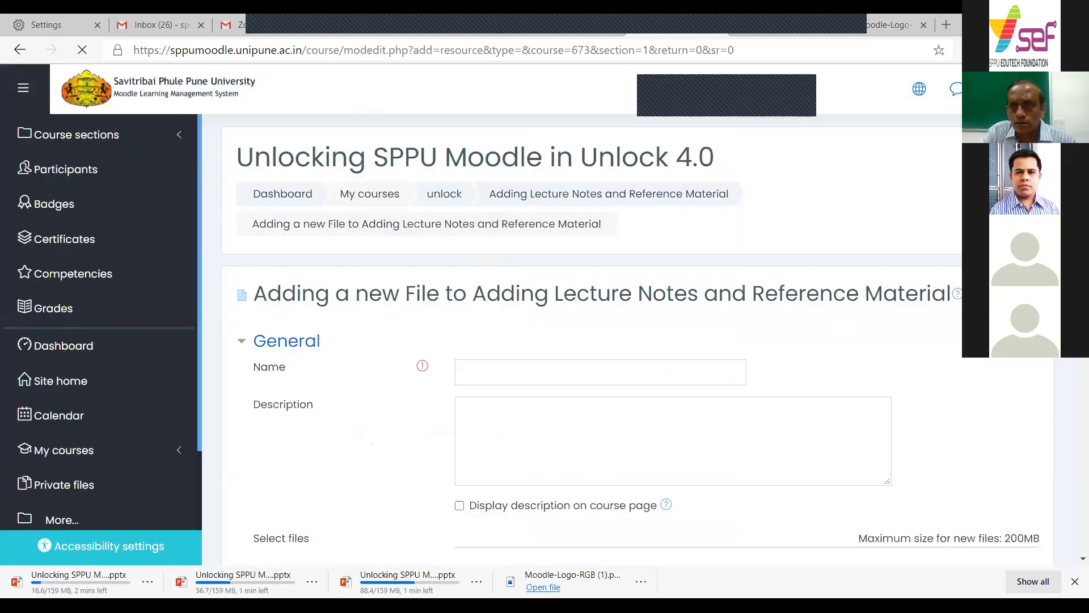
scroll(919, 498, "down", 7)
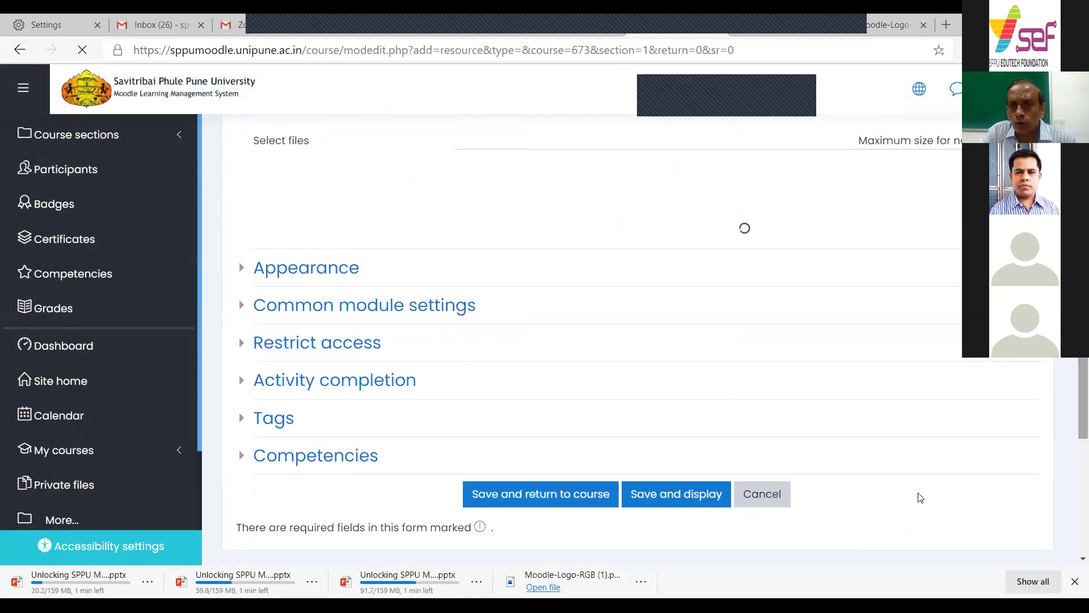
left_click(759, 494)
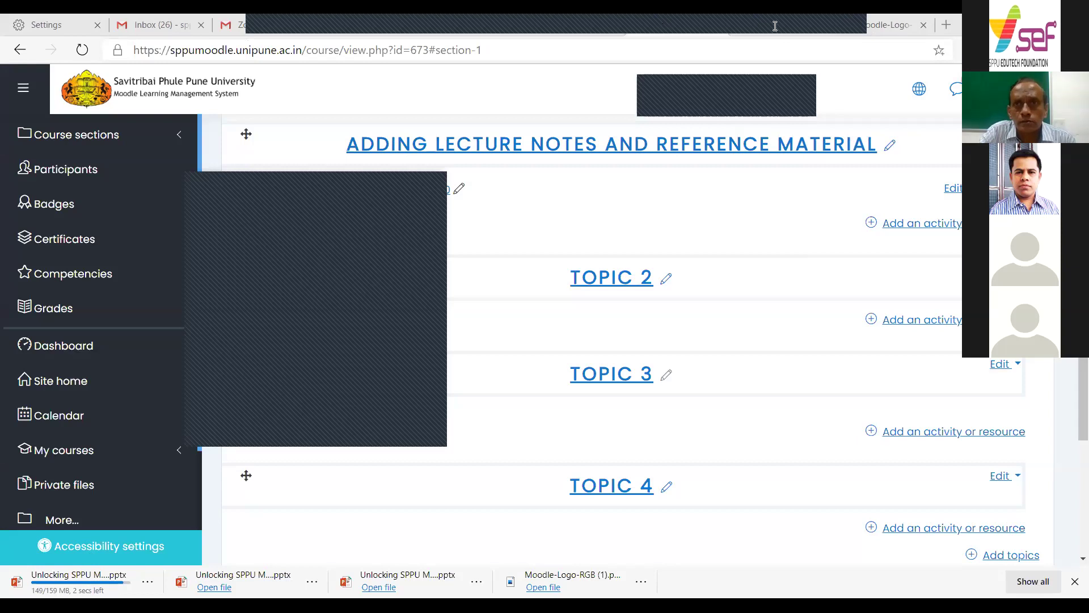
Load Google Drive in another tab and switch to the other account's Drive
left_click(775, 30)
left_click(714, 51)
type("drive.google.com")
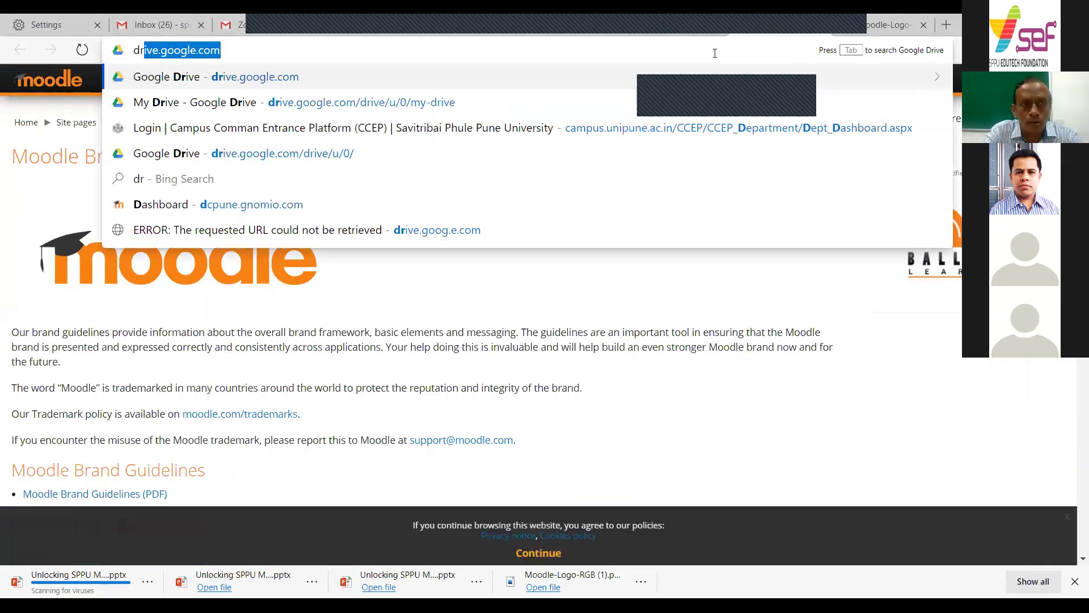
key("Return")
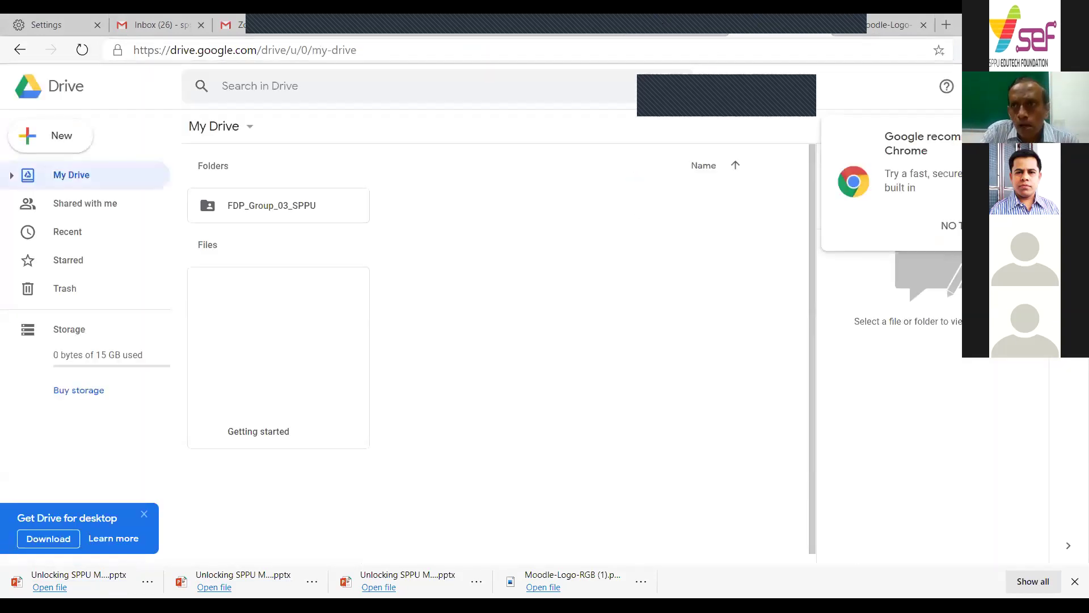
left_click(998, 86)
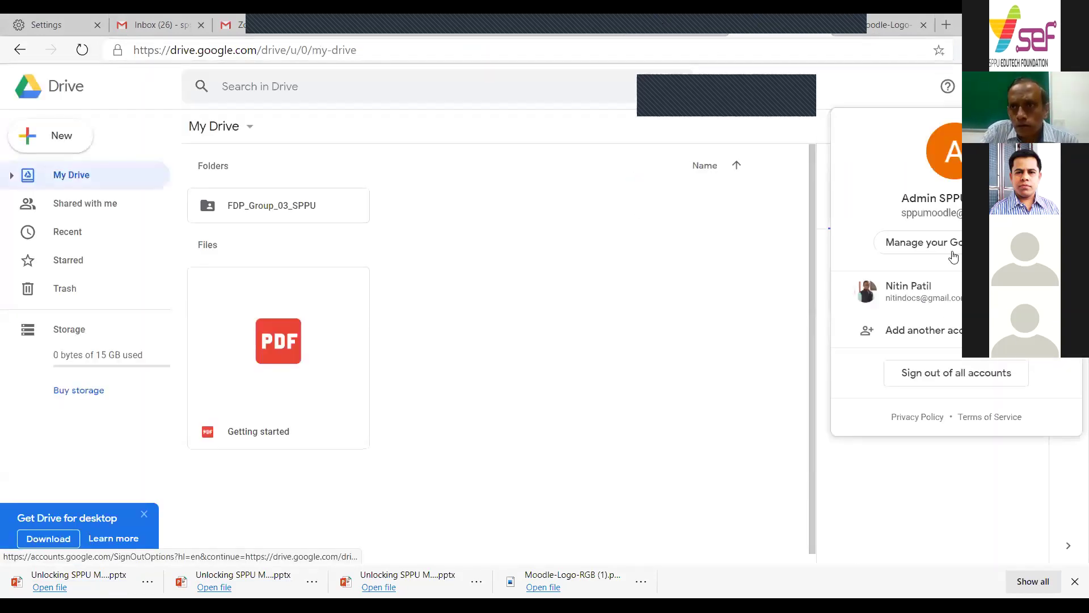
left_click(909, 284)
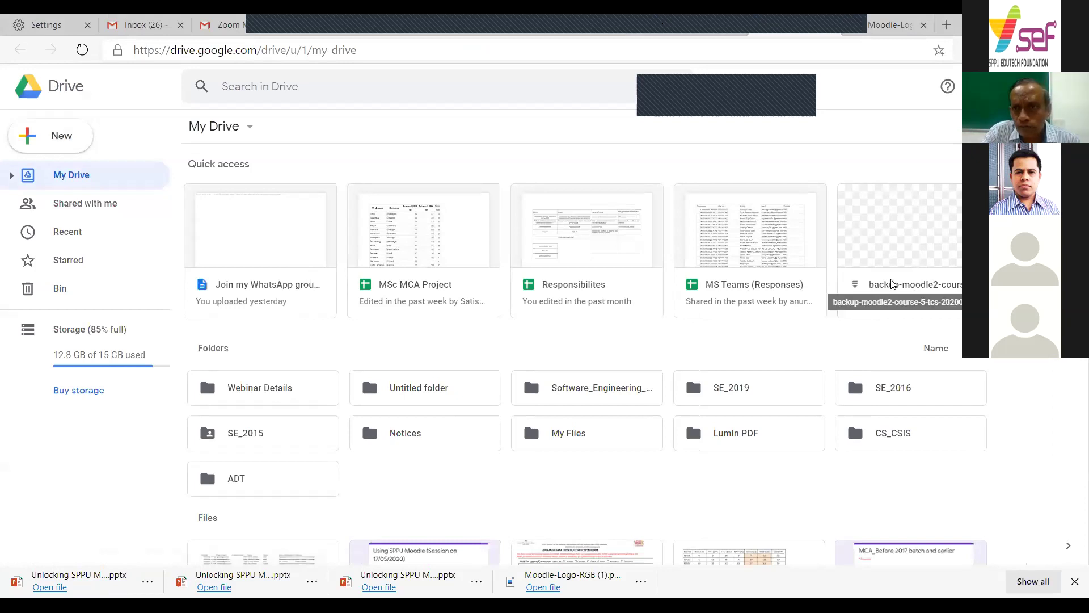
Copy an anyone-can-view share link for the subset construction video, then return to Moodle
scroll(480, 454, "down", 9)
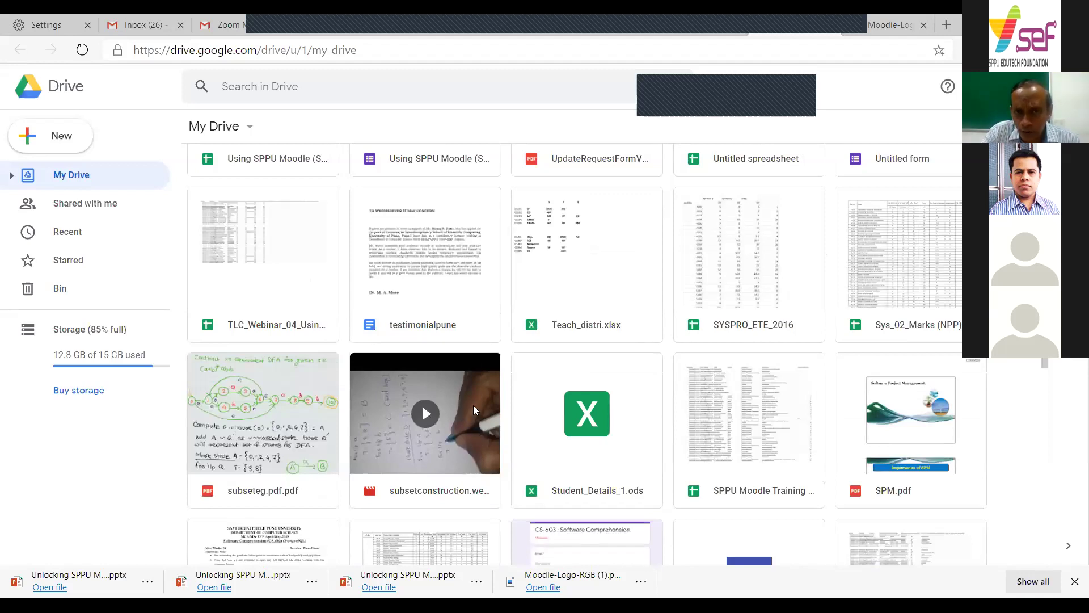
left_click(474, 482)
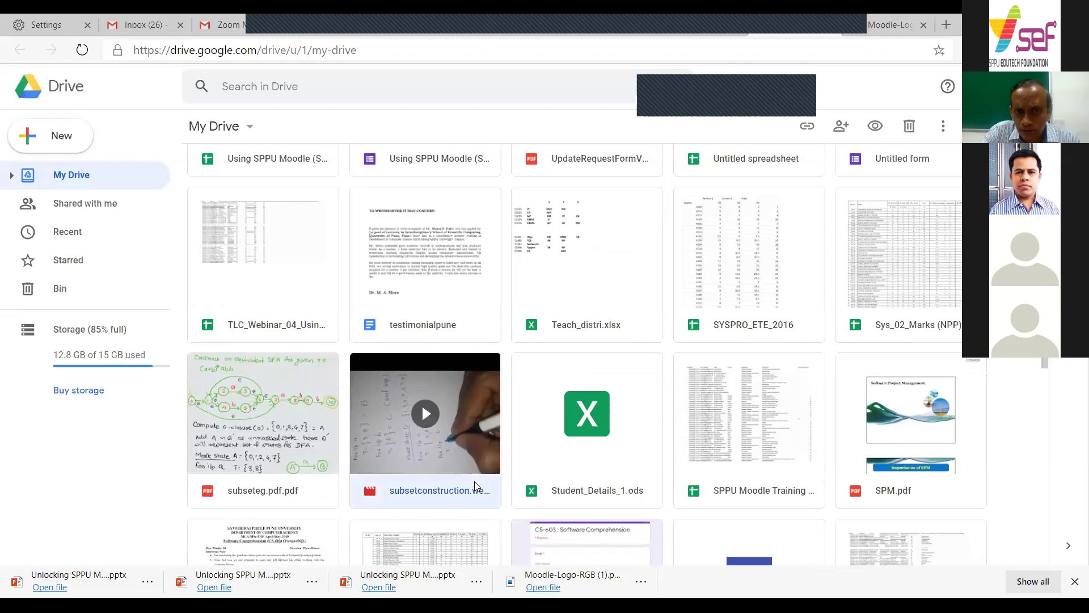
right_click(473, 484)
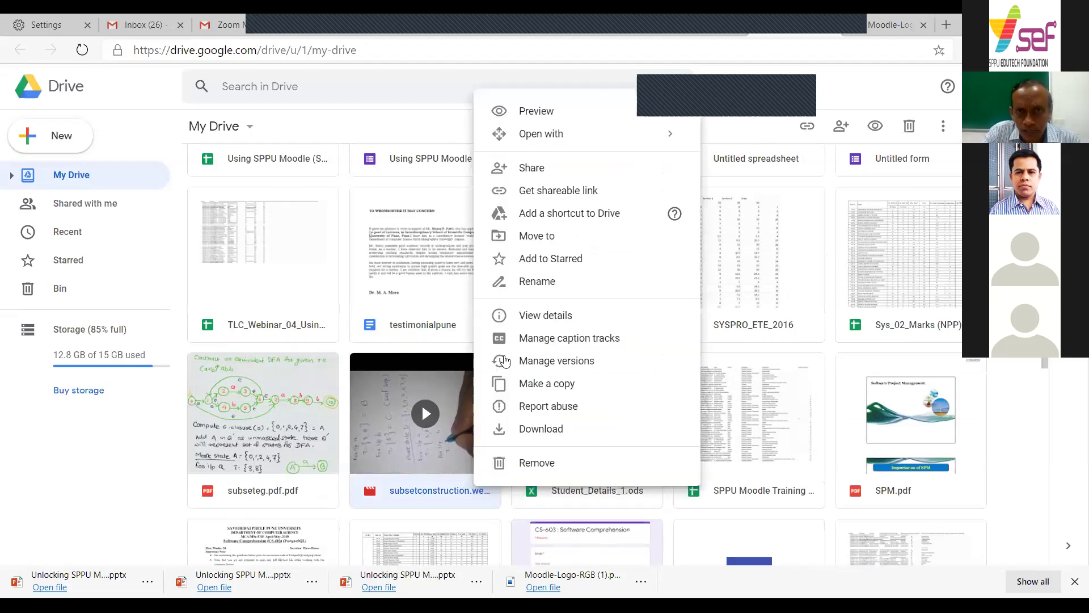
left_click(552, 190)
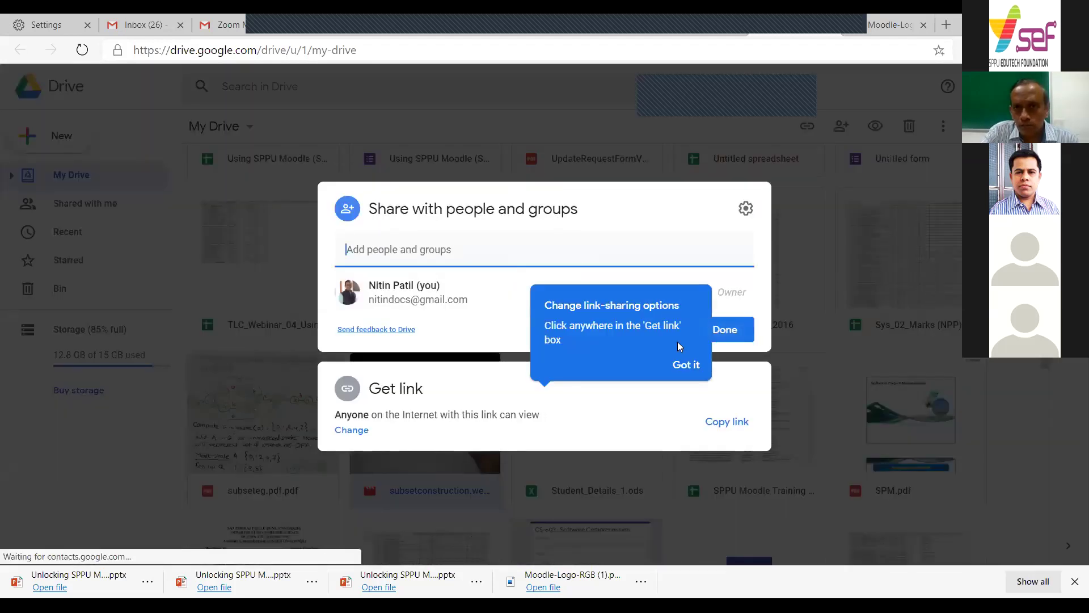
left_click(703, 365)
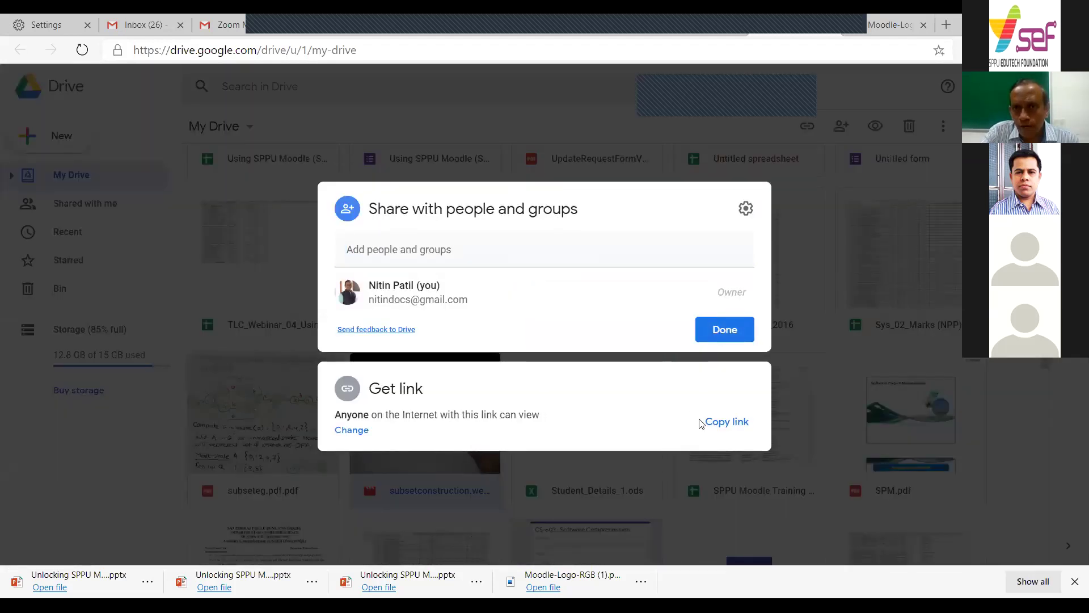
left_click(719, 423)
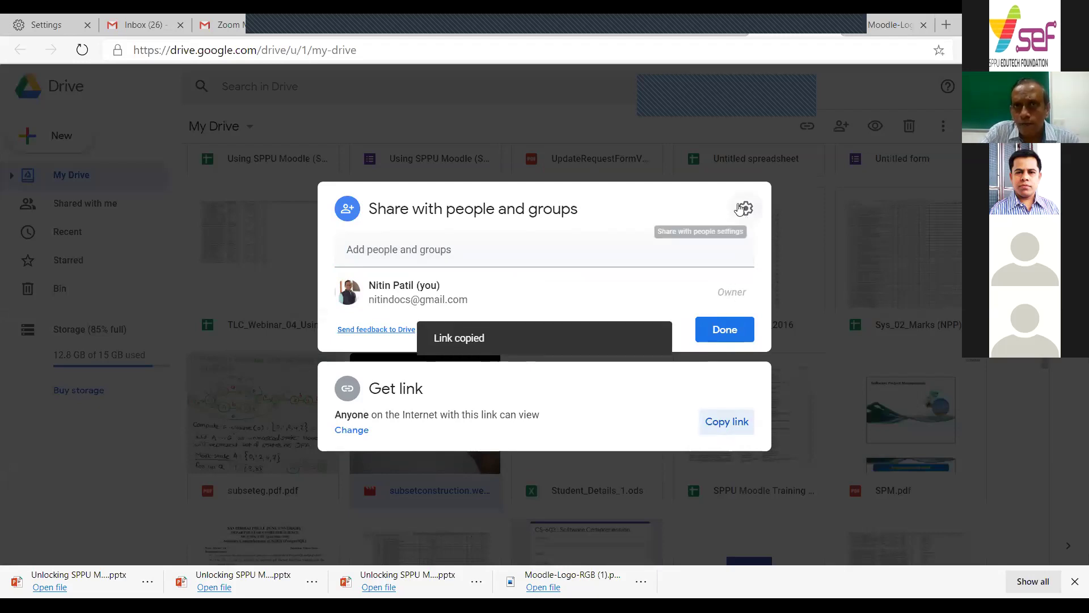
left_click(595, 34)
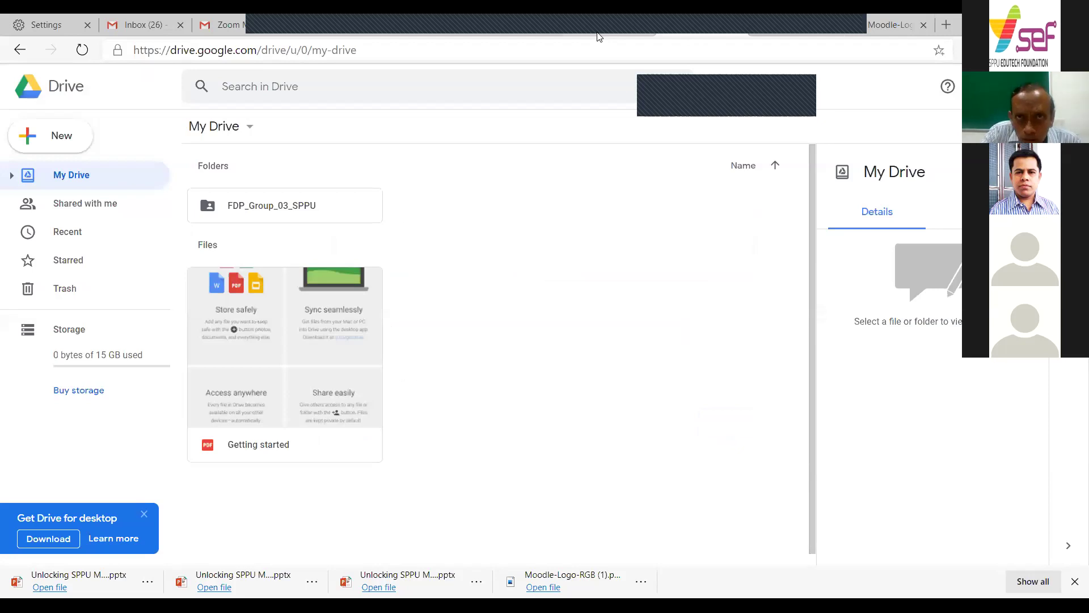
left_click(574, 35)
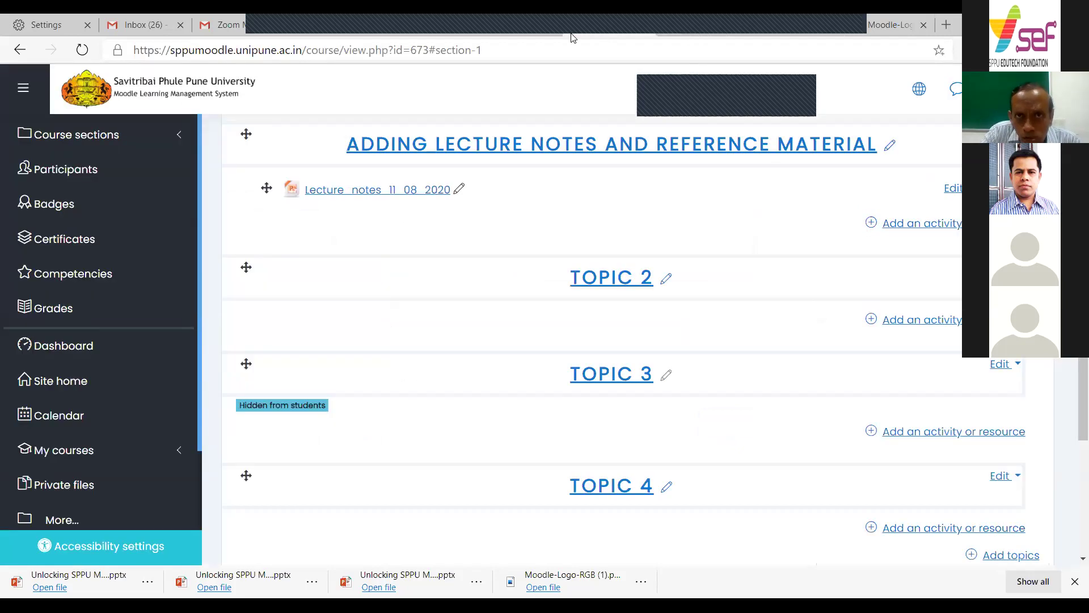
Add a URL resource to the lecture notes section with the copied Drive video link
left_click(877, 226)
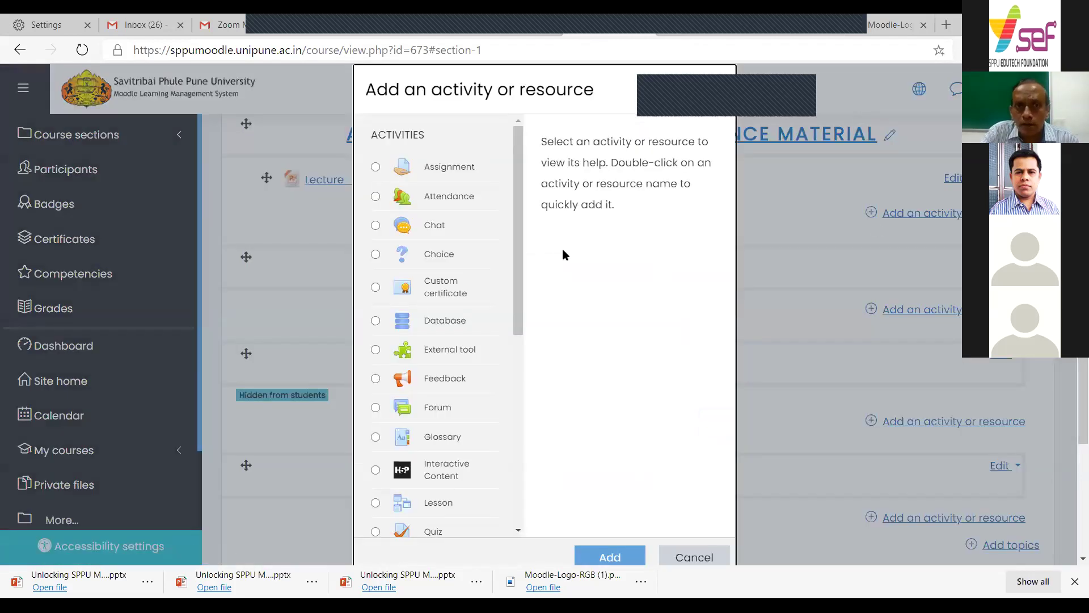
left_click_drag(519, 257, 540, 469)
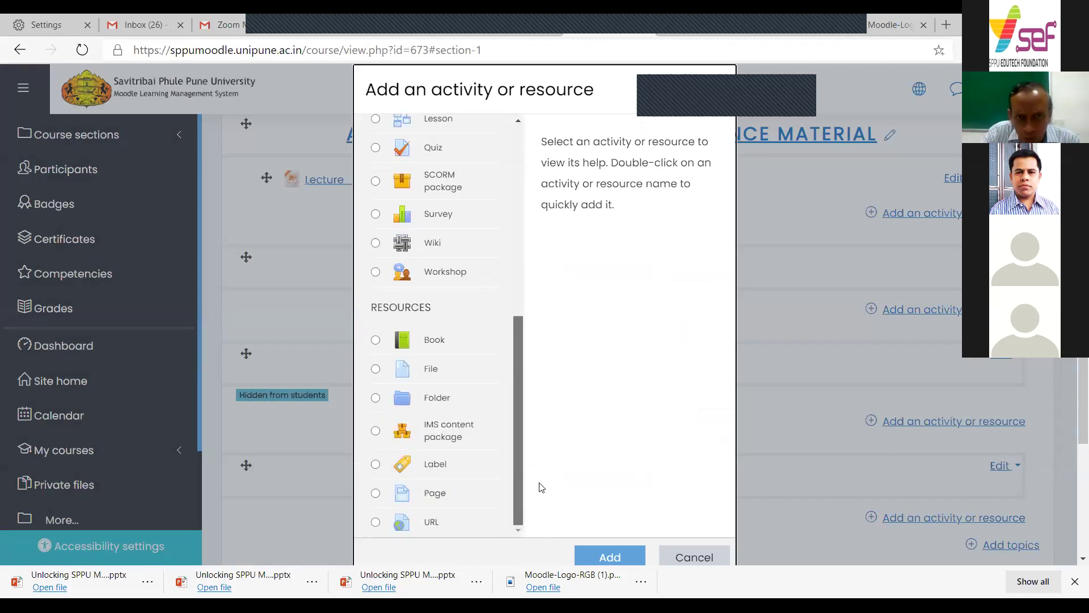
left_click(375, 523)
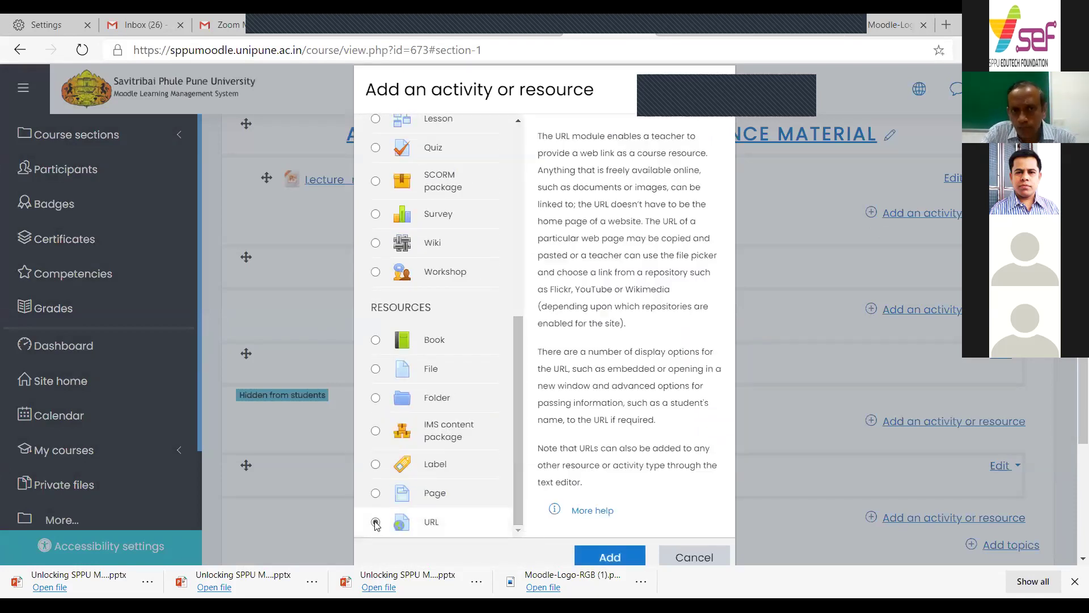
left_click(616, 556)
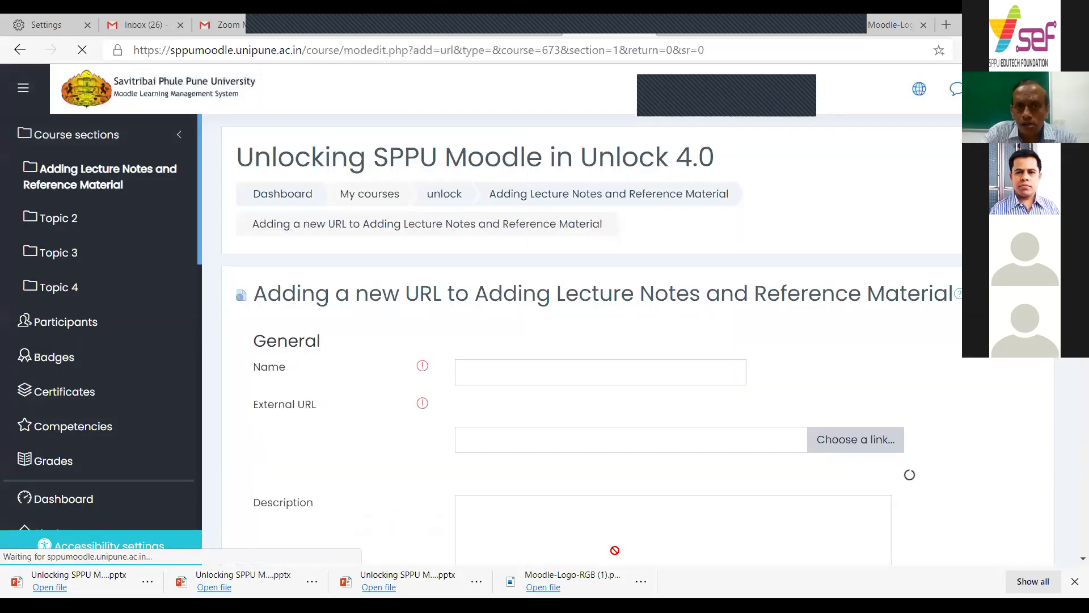
scroll(909, 474, "down", 3)
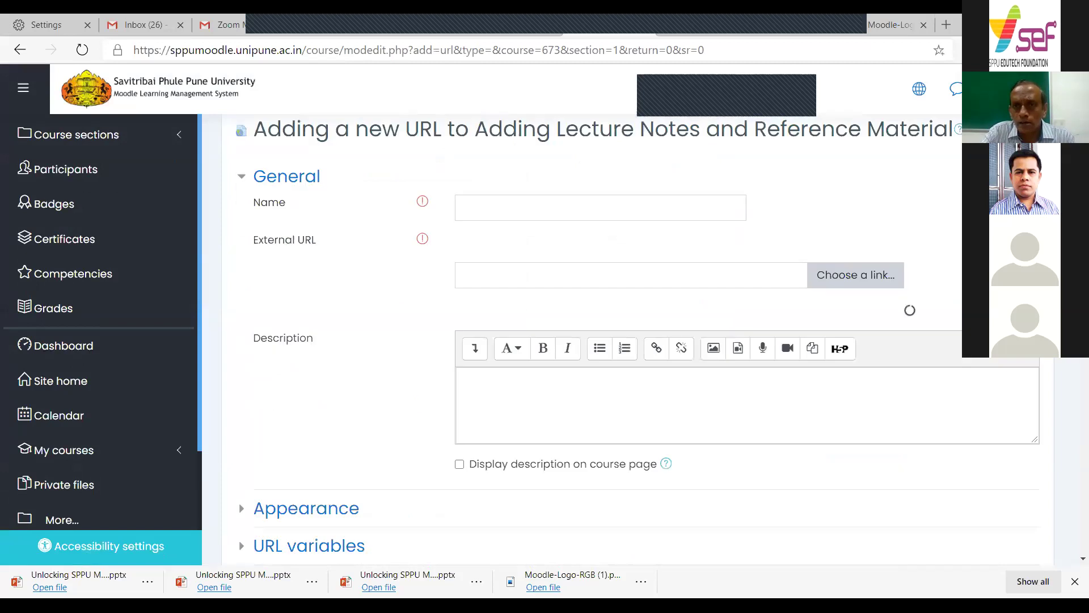
left_click(691, 233)
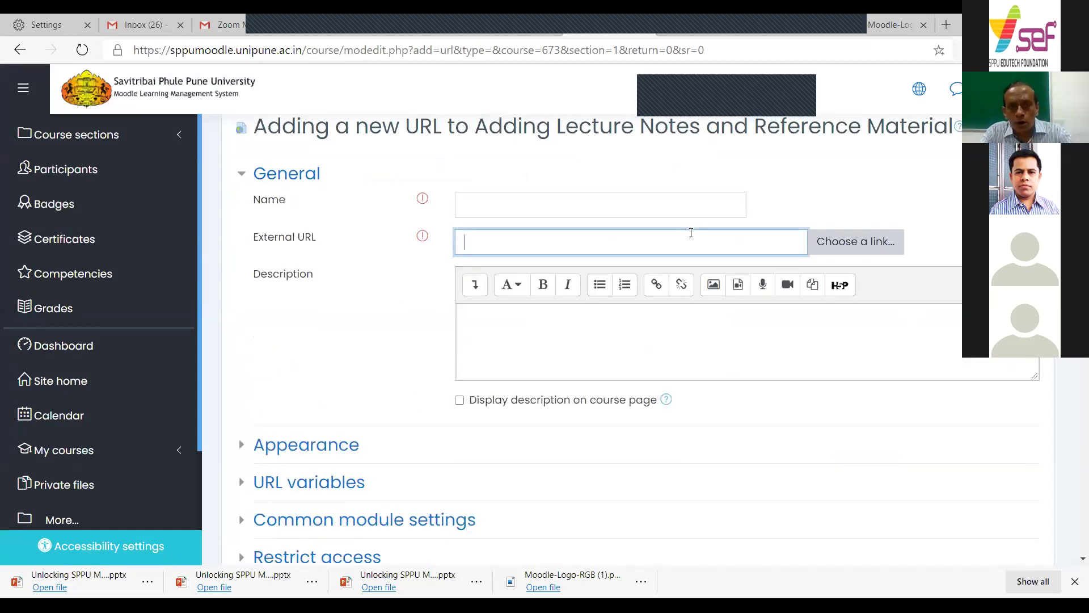
key("ctrl+v")
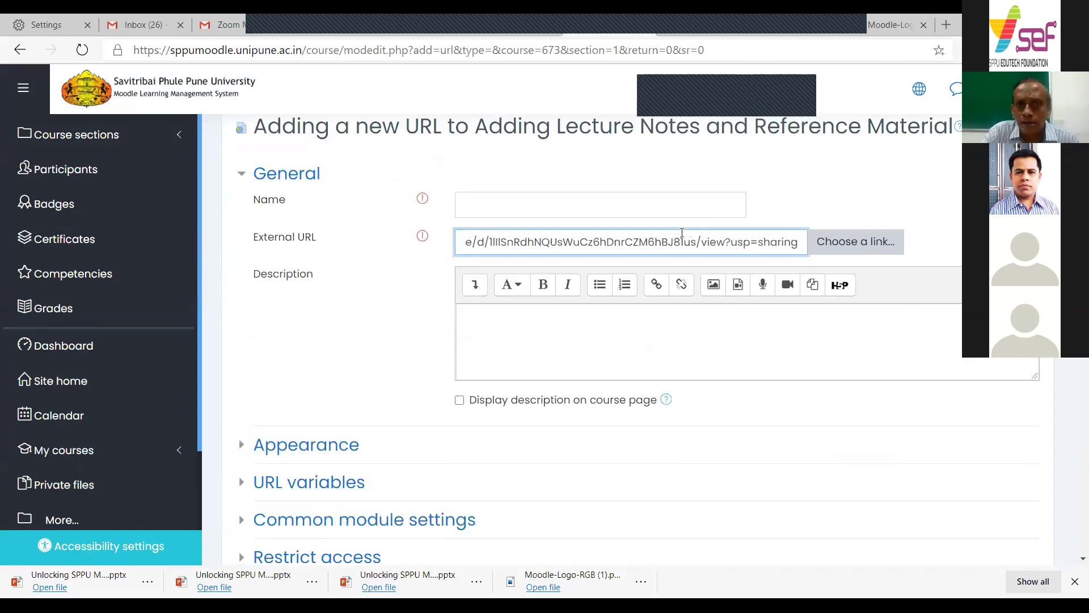
Name the resource 'Lecture Notes 2', leave the description empty, and save and display it
left_click(601, 206)
type("Leecture")
key("BackSpace")
key("BackSpace")
key("BackSpace")
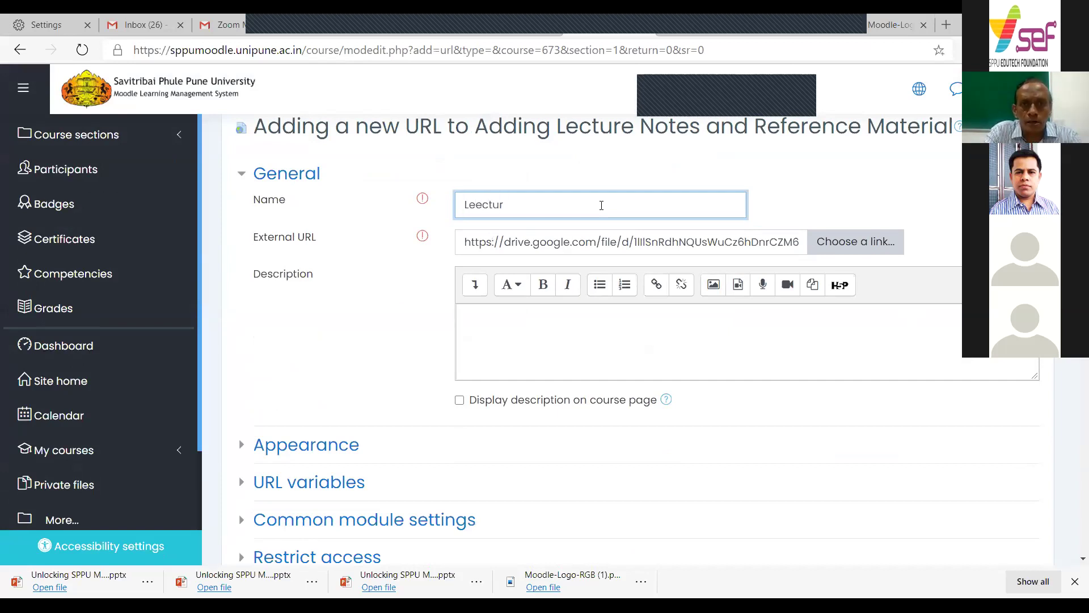
key("BackSpace")
key("BackSpace")
key("BackSpace")
type("cture Notes 2")
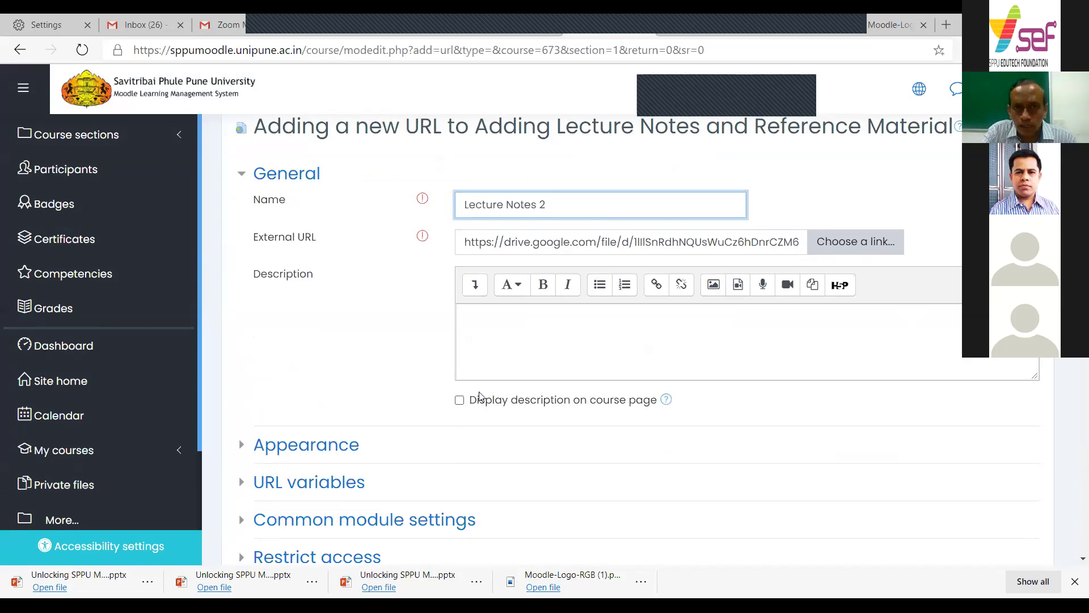
left_click(490, 344)
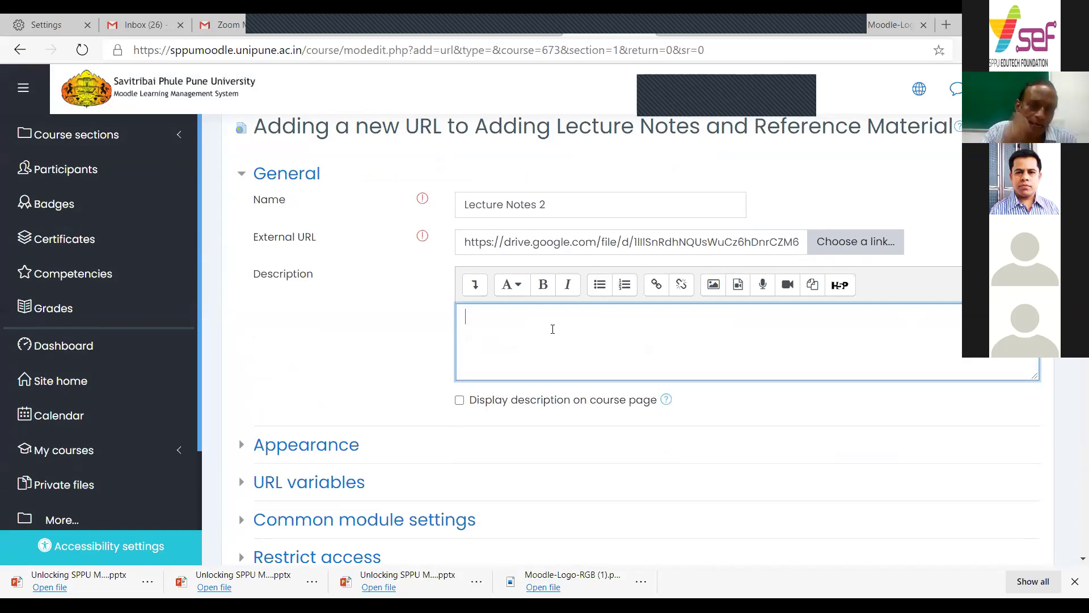
left_click(461, 402)
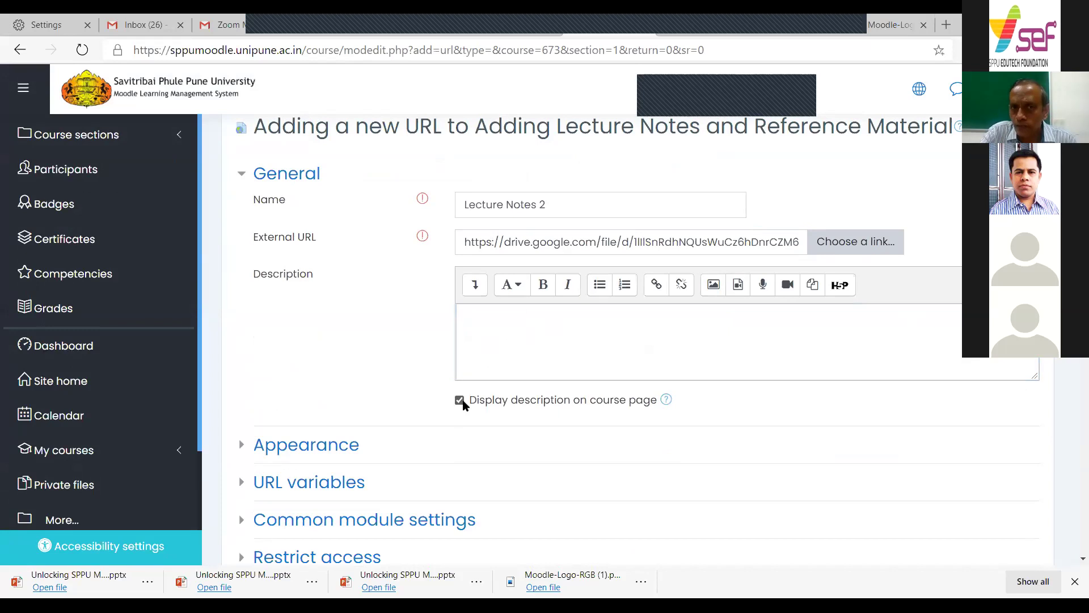
left_click(461, 402)
left_click(641, 322)
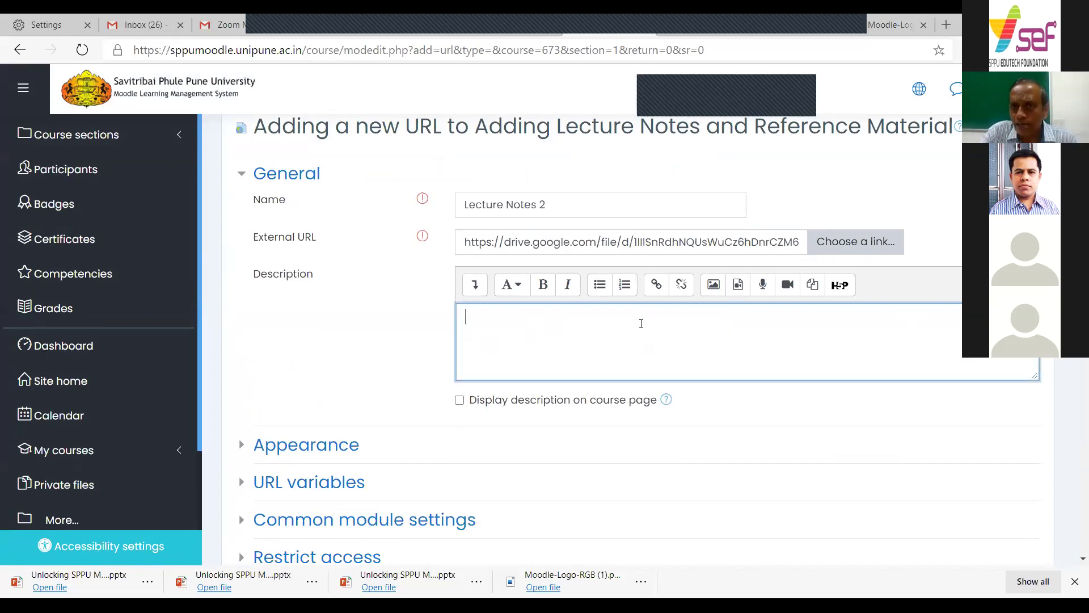
scroll(643, 328, "down", 5)
scroll(850, 335, "down", 2)
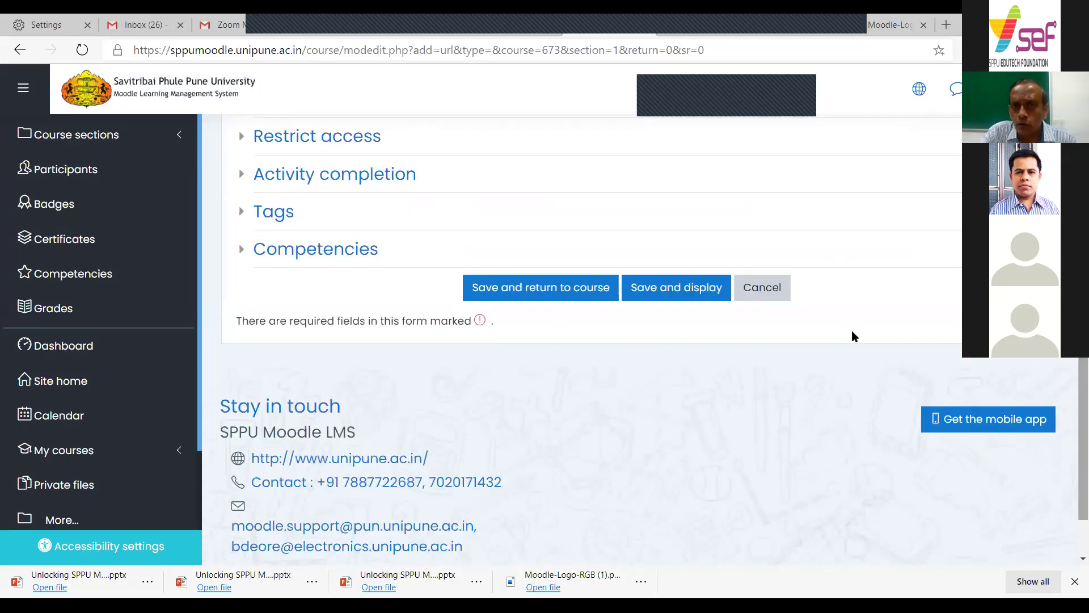
left_click(703, 293)
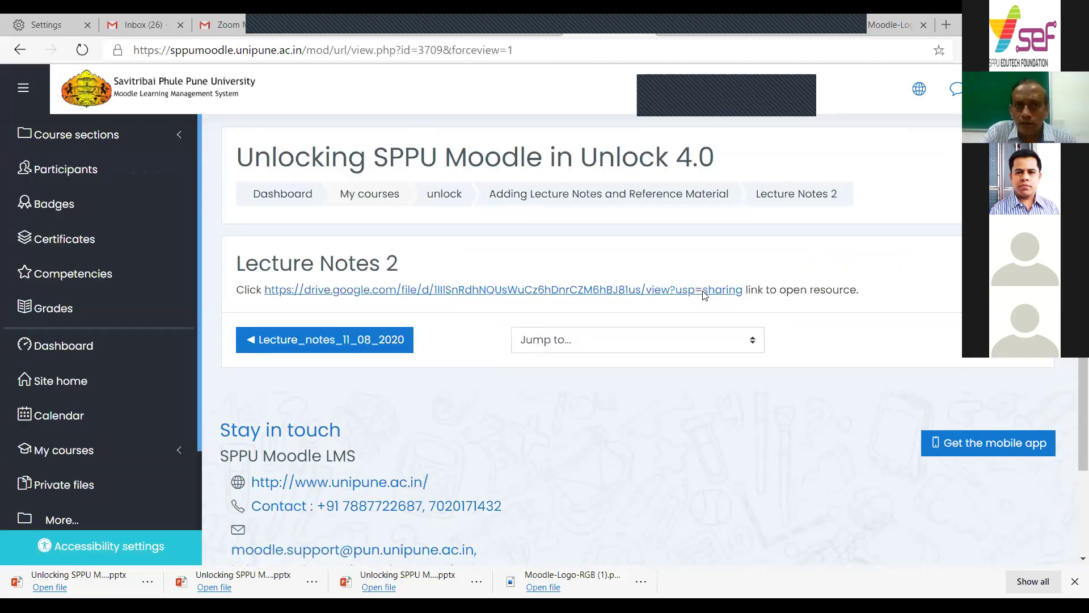
Return to the course page and open Lecture Notes 2 from the lecture notes section
left_click(453, 194)
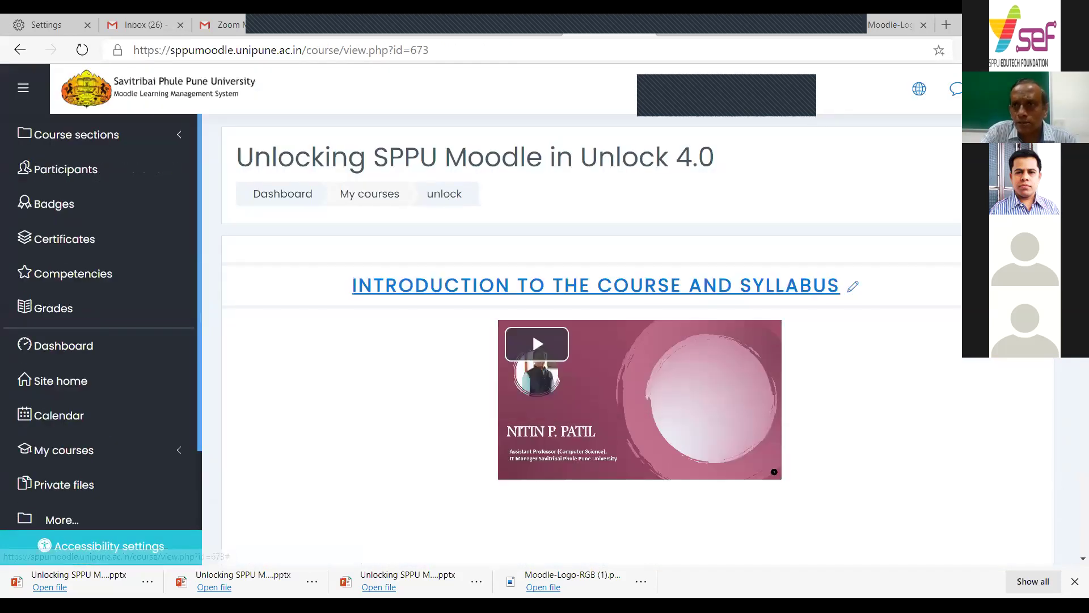
scroll(481, 350, "down", 5)
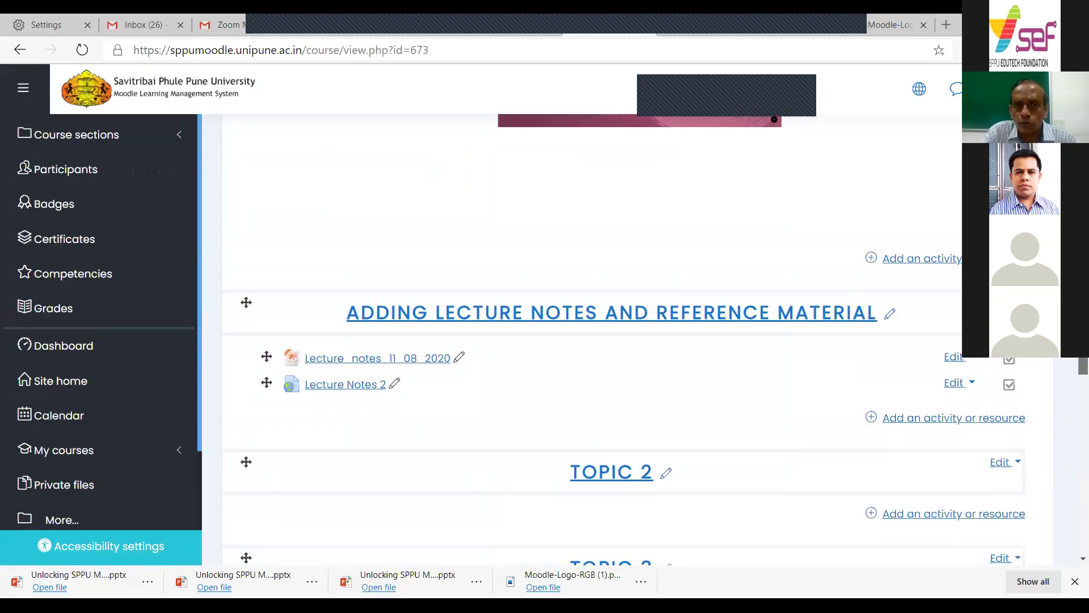
left_click(336, 392)
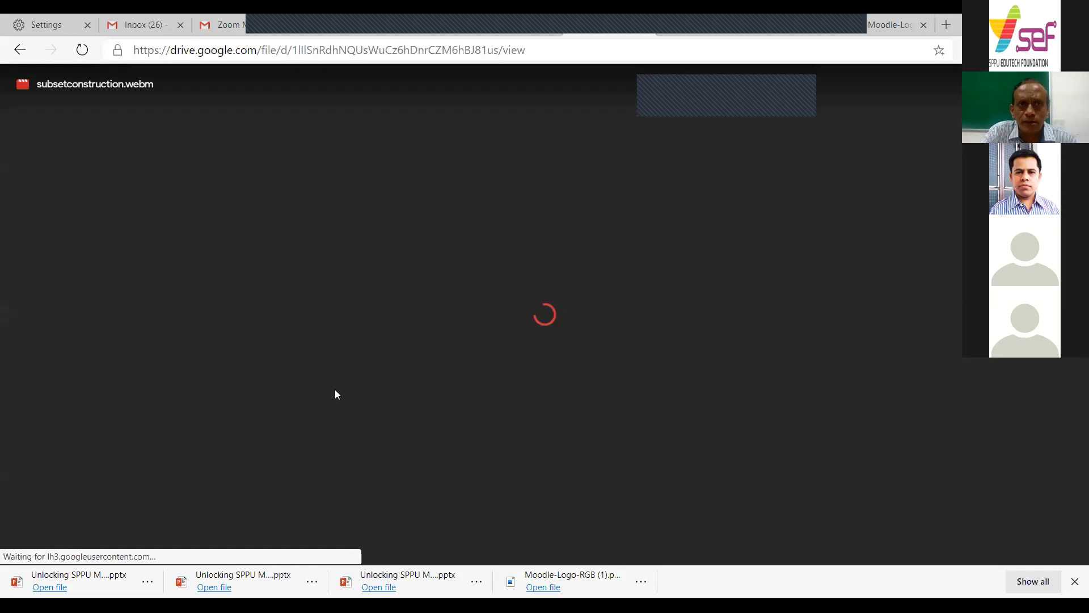
Go back from the Drive video to the Moodle course page
left_click(16, 52)
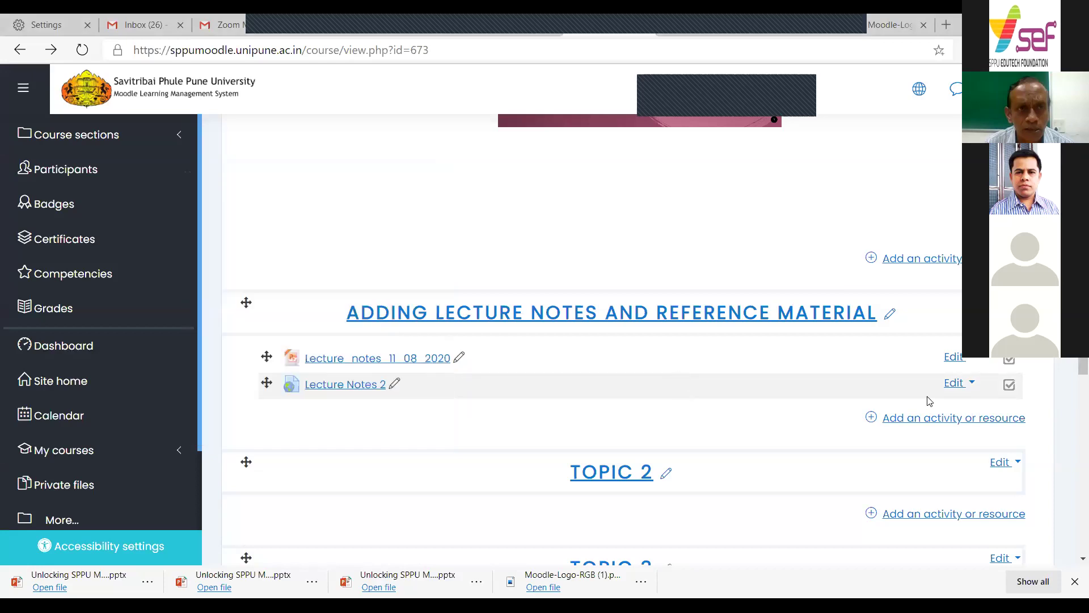
left_click(969, 385)
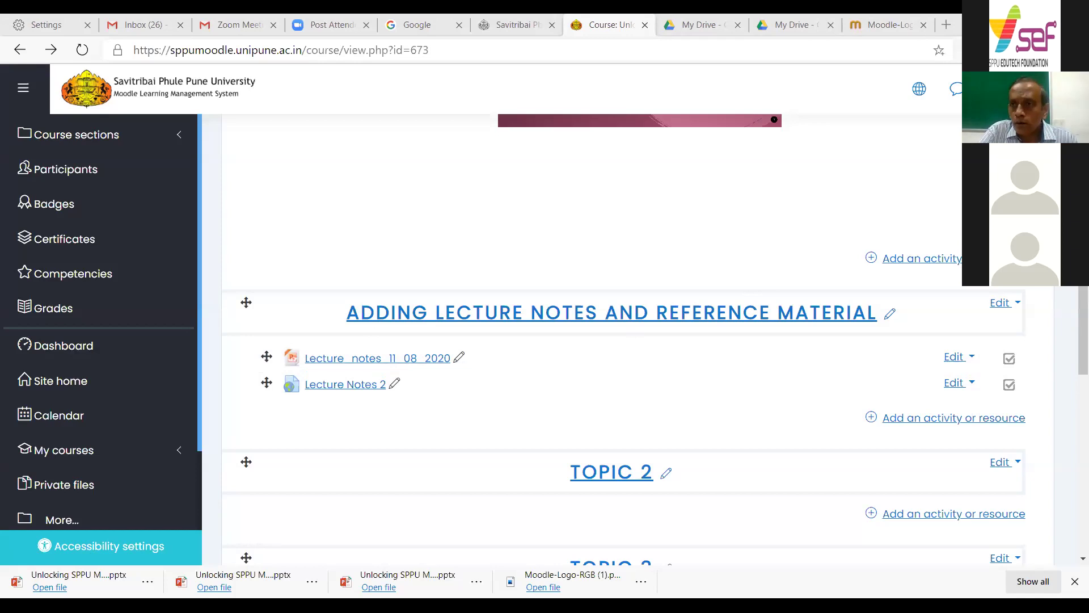
scroll(624, 340, "down", 1)
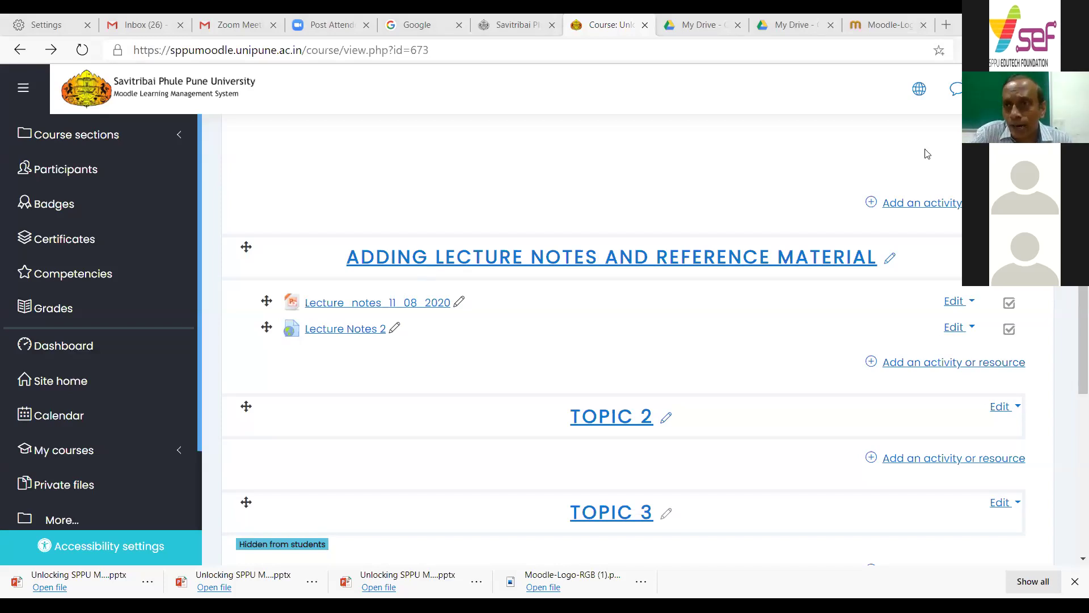
Go to the Dashboard from the left navigation drawer
left_click(67, 353)
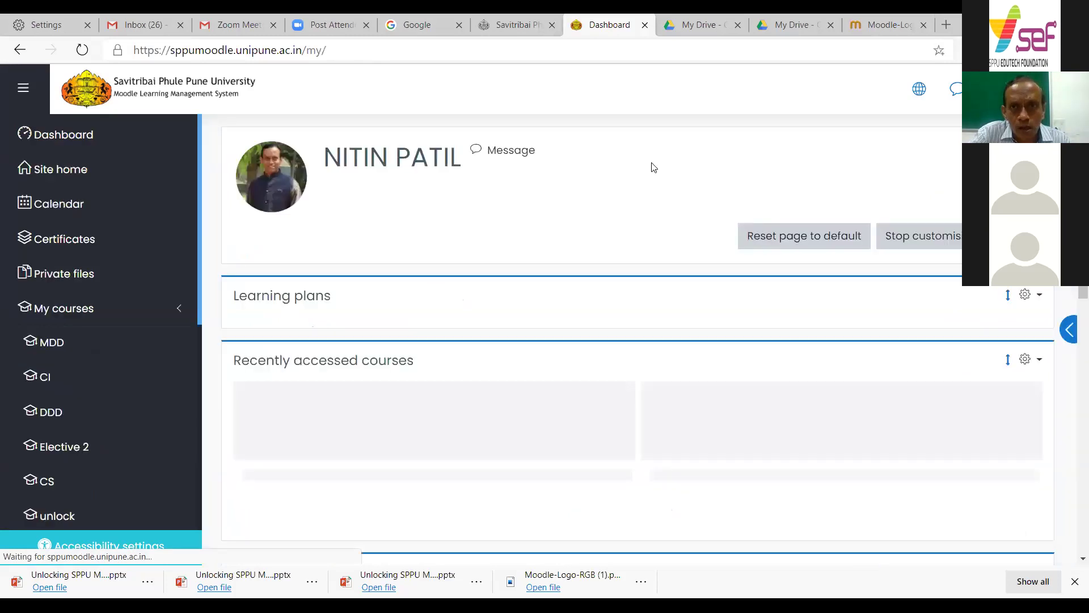
Open Advanced Database Concepts, view the CBCS Rules PDF in a new tab, then return to the course
scroll(637, 340, "down", 2)
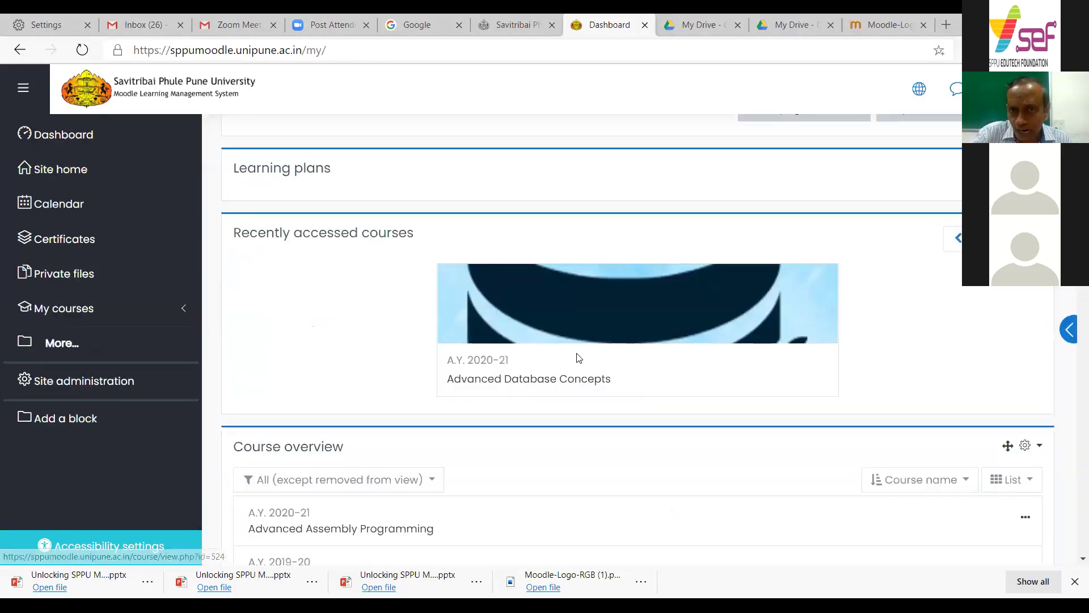
left_click(557, 379)
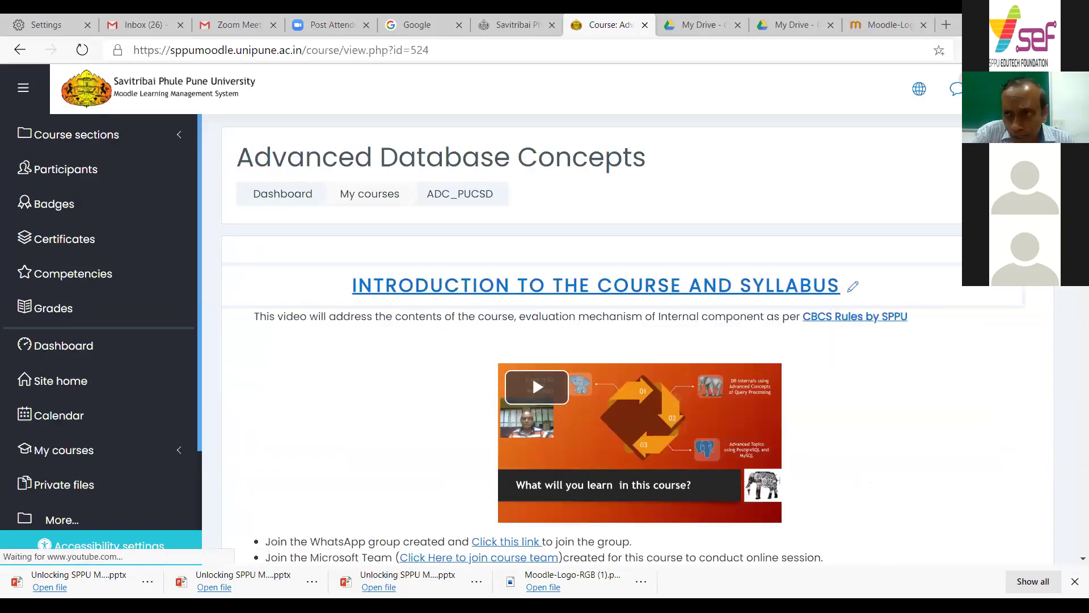
scroll(353, 195, "down", 2)
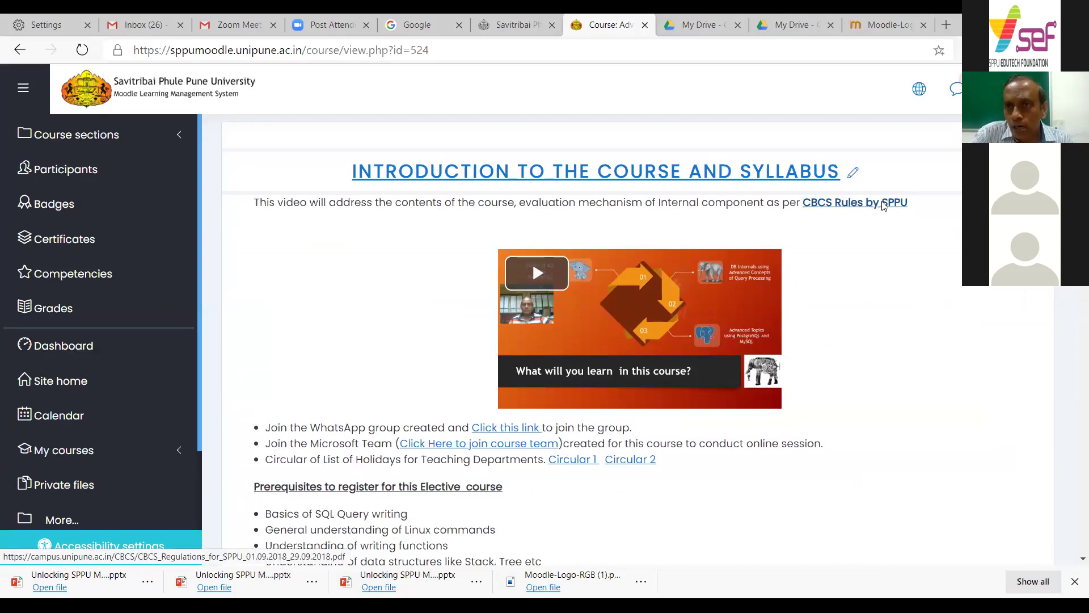
right_click(886, 209)
left_click(891, 222)
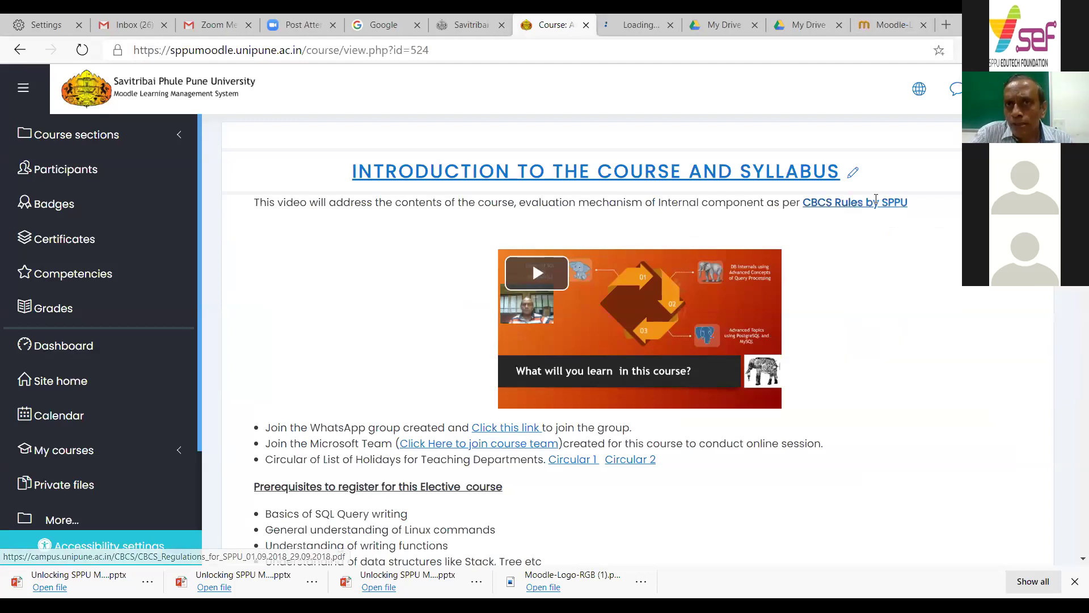
left_click(635, 25)
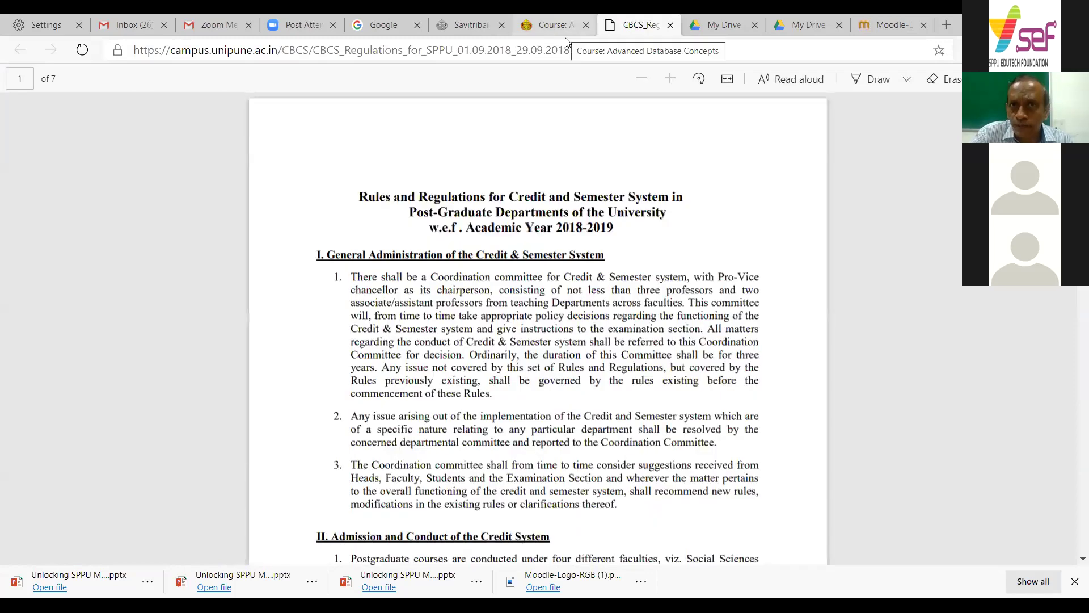
left_click(565, 37)
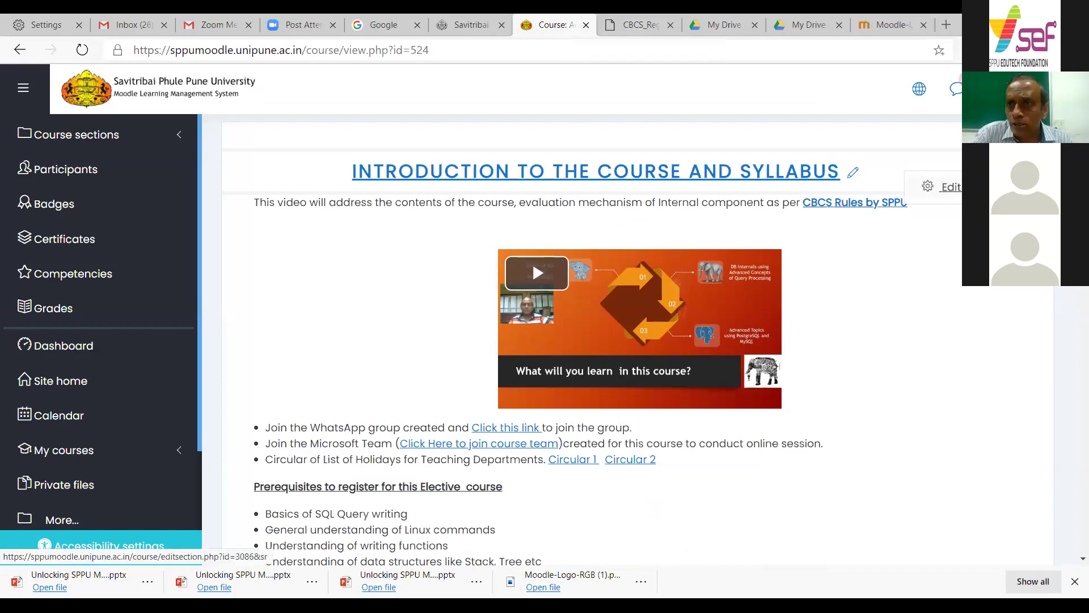
Link the 'CBCS Rules by SPPU' text in the introduction summary to the CBCS Regulations PDF and save
left_click(947, 187)
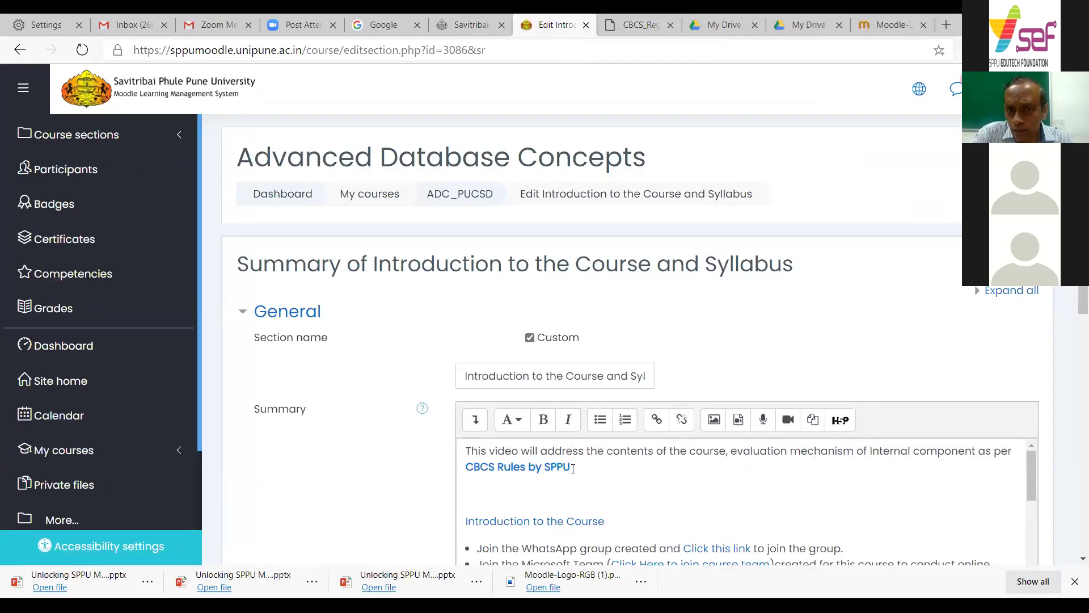
triple_click(556, 468)
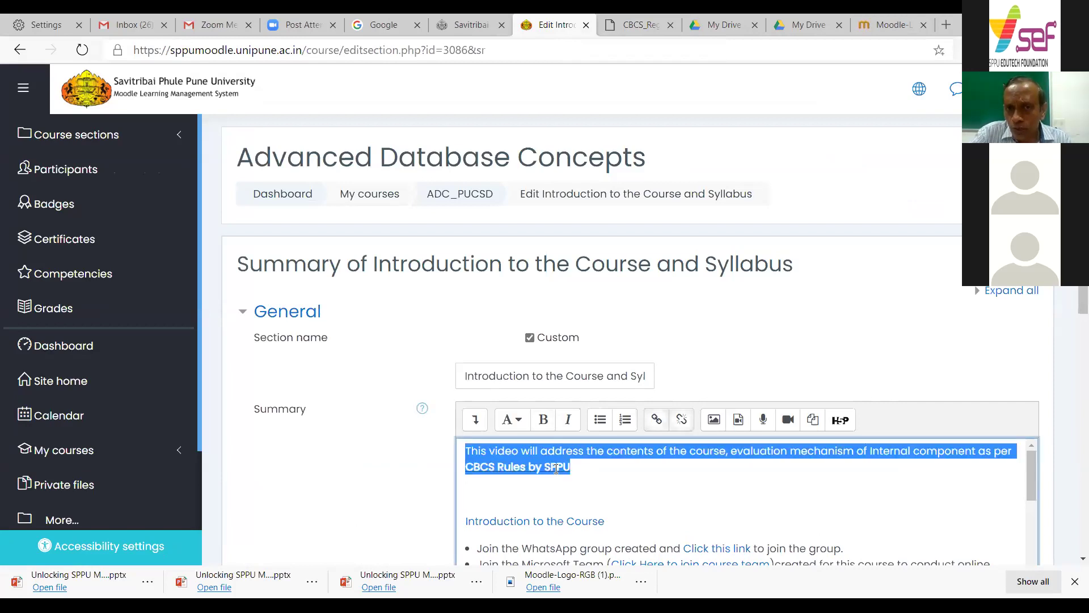
left_click_drag(570, 468, 462, 473)
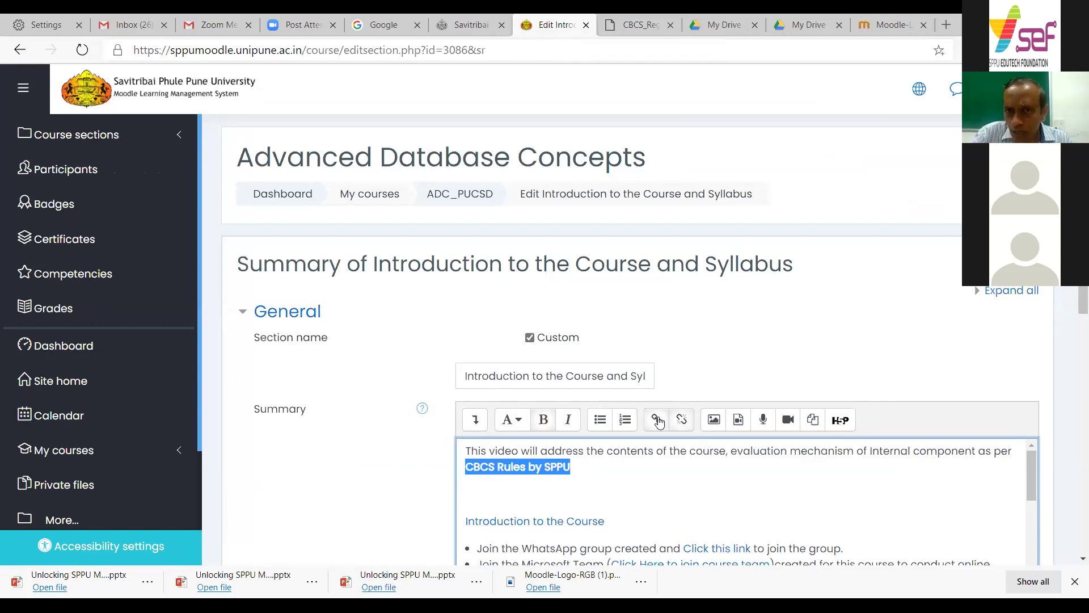
left_click(657, 420)
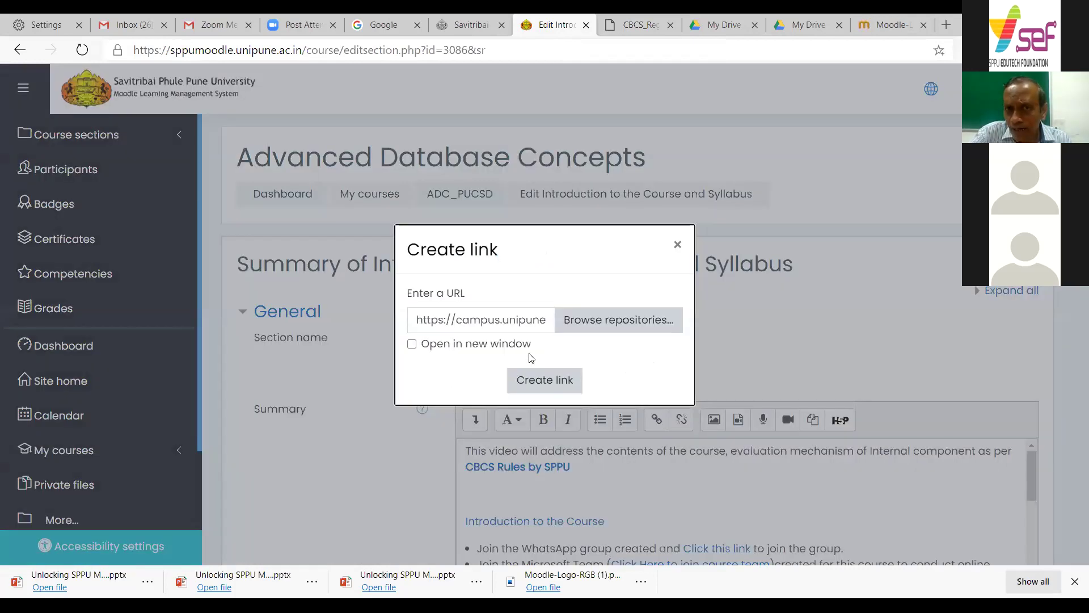
left_click(533, 384)
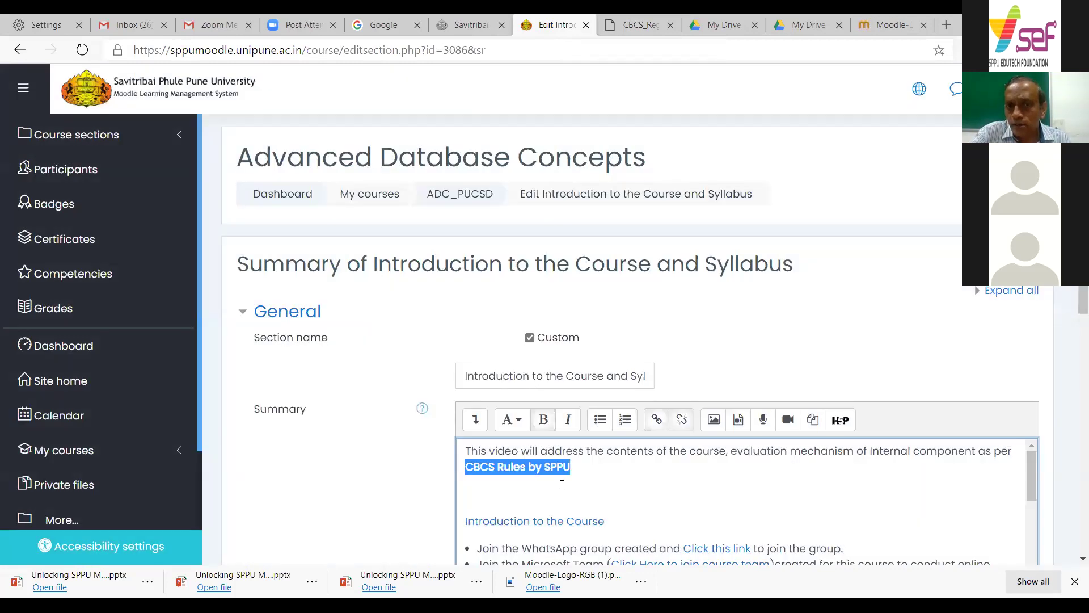
left_click(591, 489)
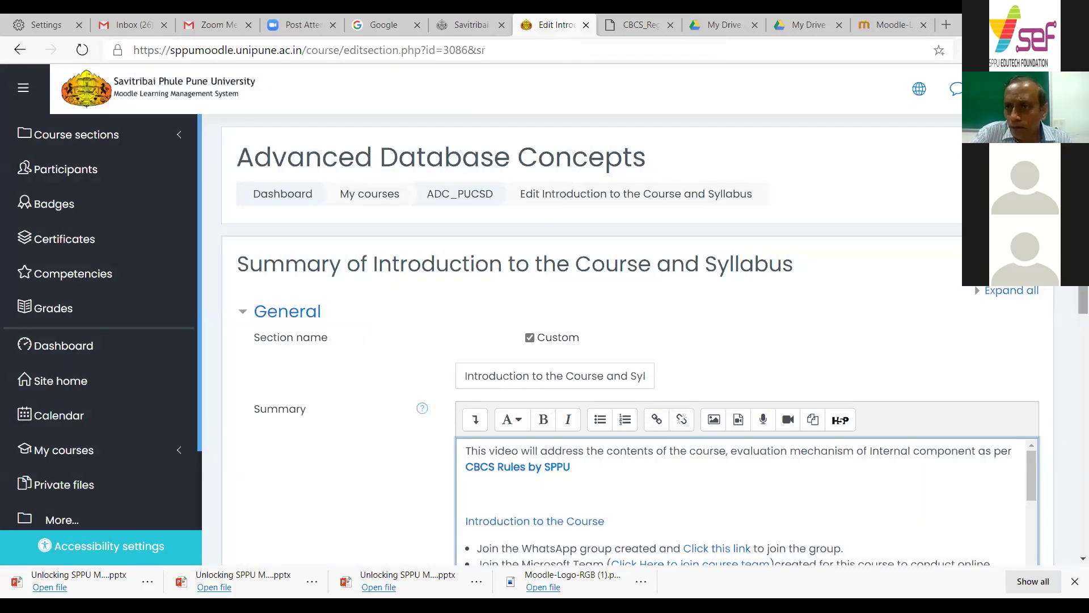
scroll(529, 418, "down", 5)
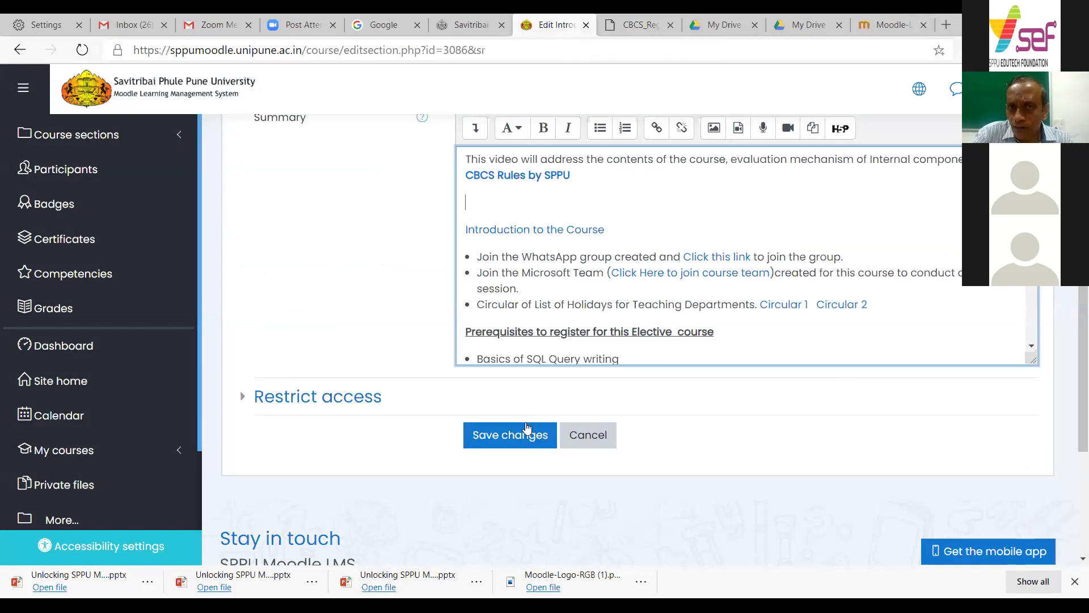
left_click(526, 427)
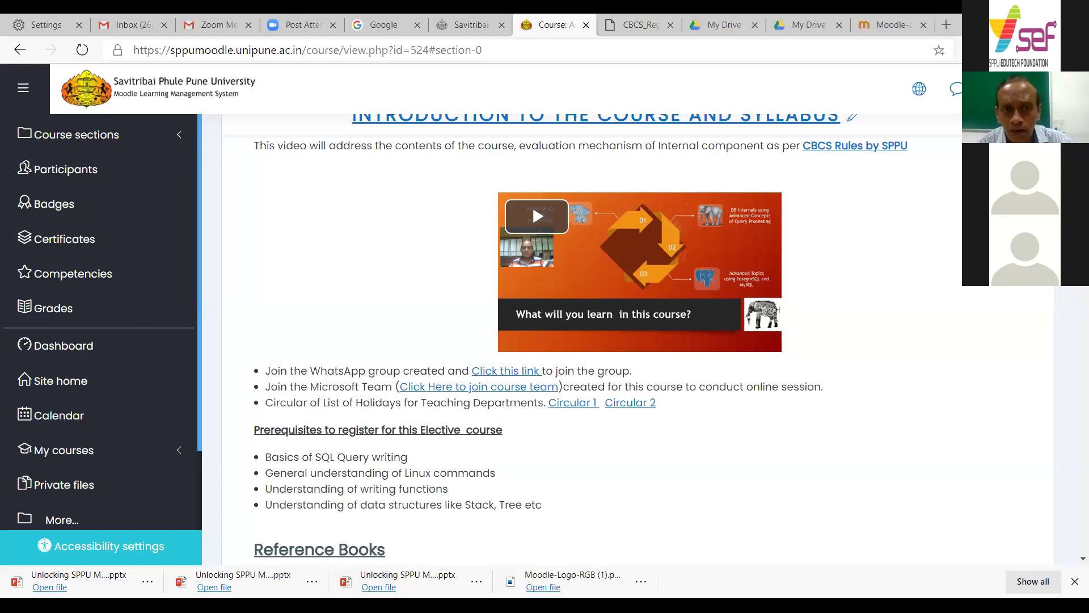
double_click(326, 404)
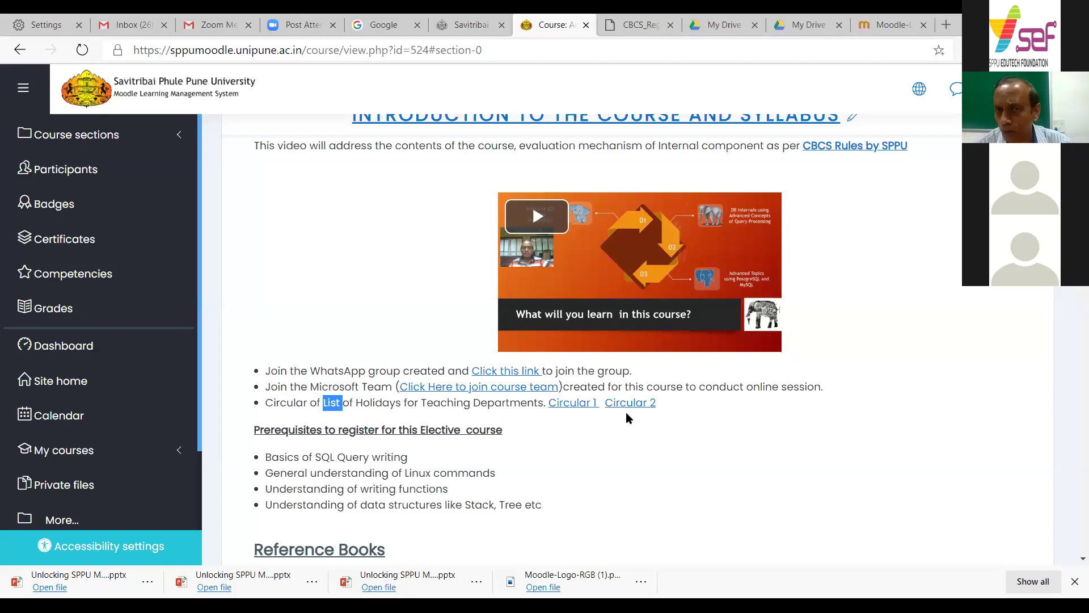
left_click(427, 464)
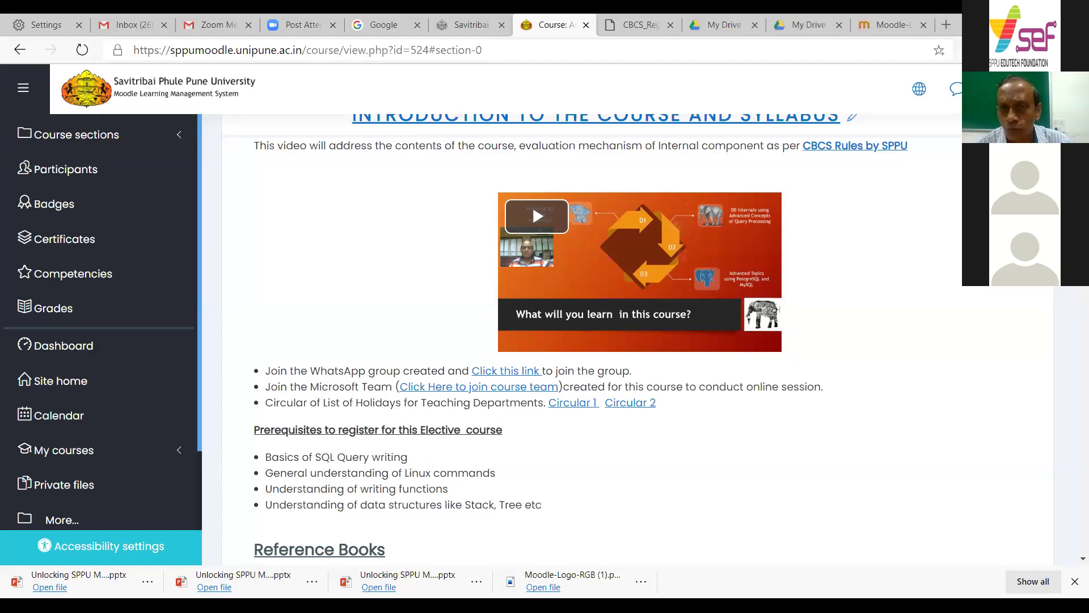
scroll(539, 340, "down", 3)
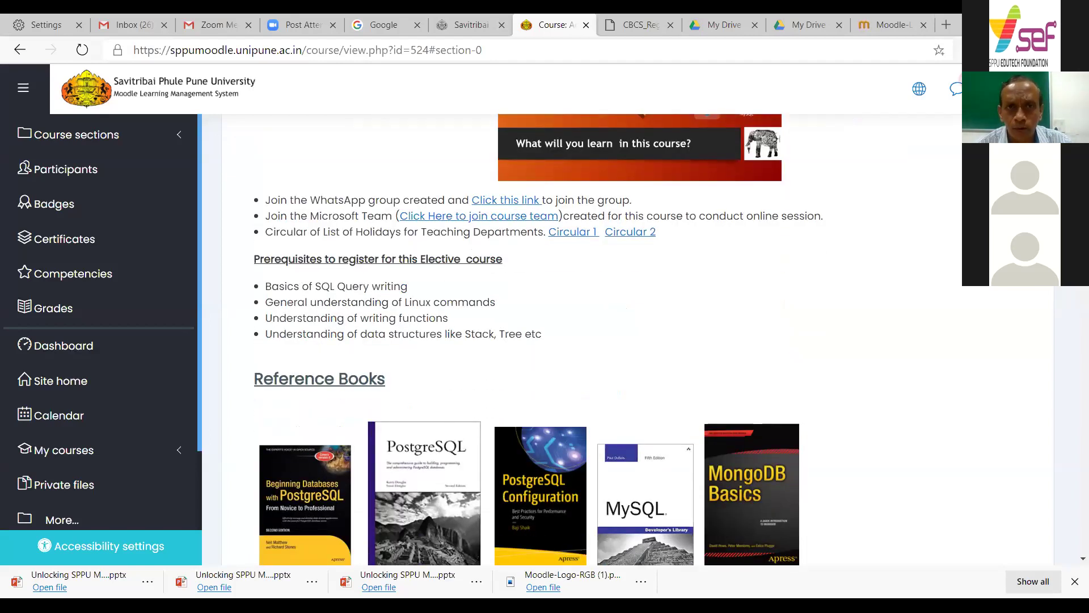
scroll(1072, 292, "down", 3)
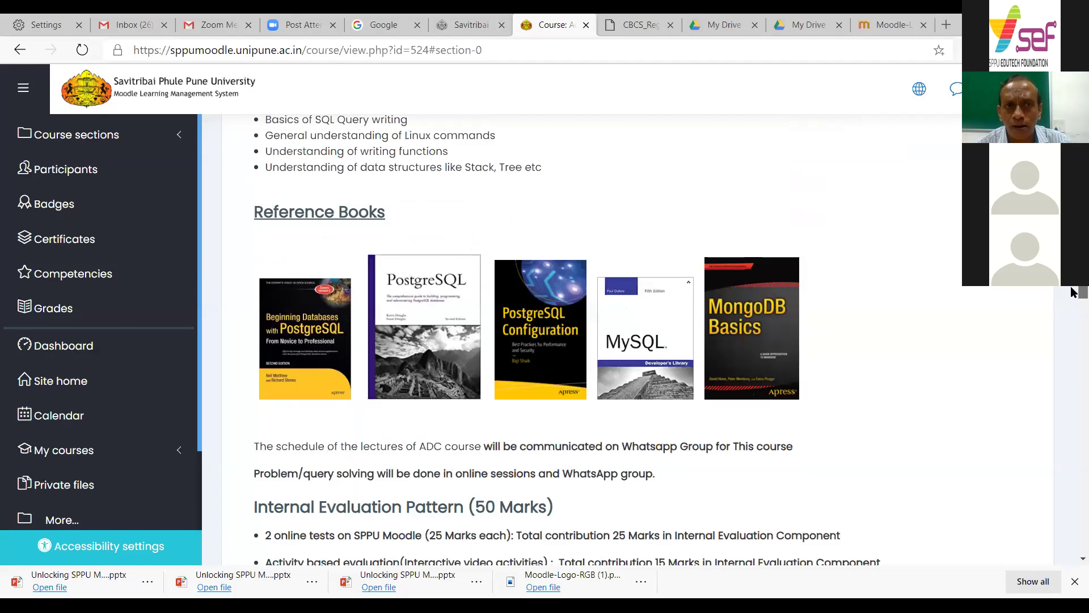
scroll(1072, 292, "up", 2)
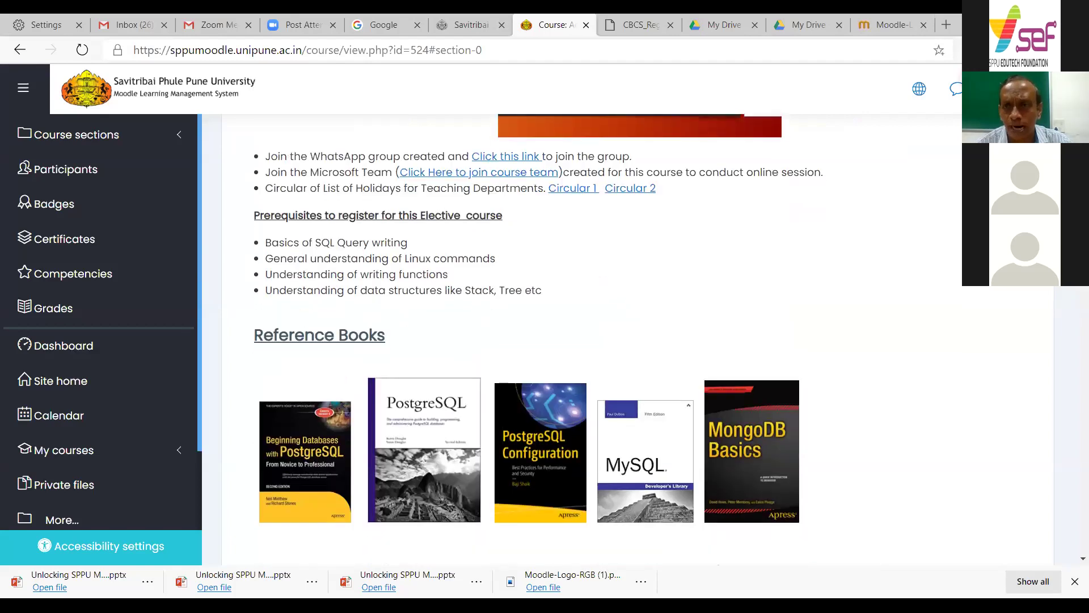
scroll(590, 334, "up", 6)
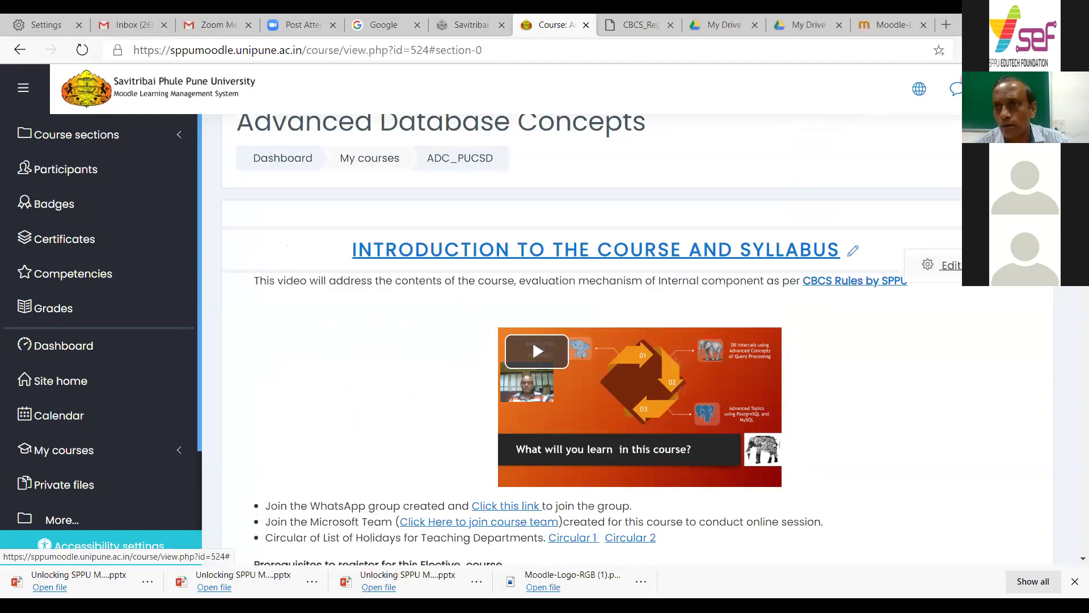
left_click(947, 265)
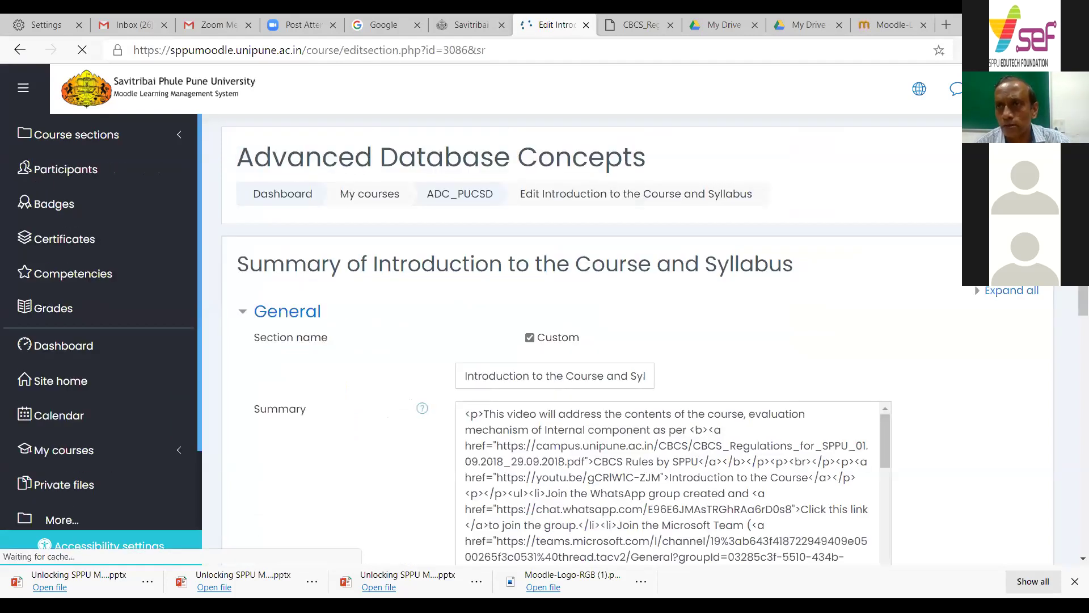
scroll(624, 341, "down", 5)
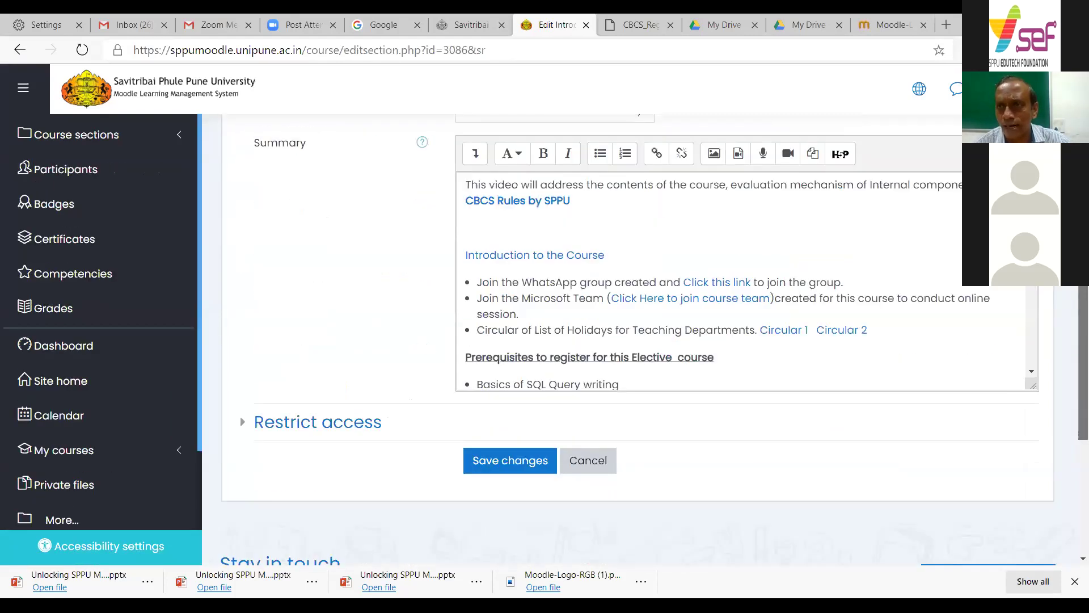
scroll(726, 283, "down", 2)
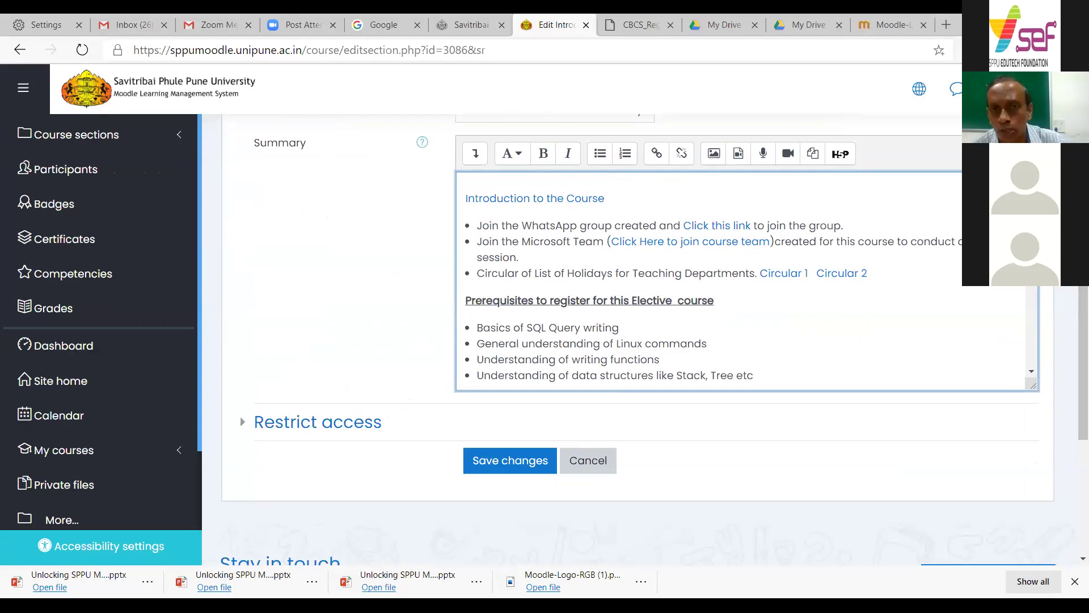
scroll(1059, 294, "down", 4)
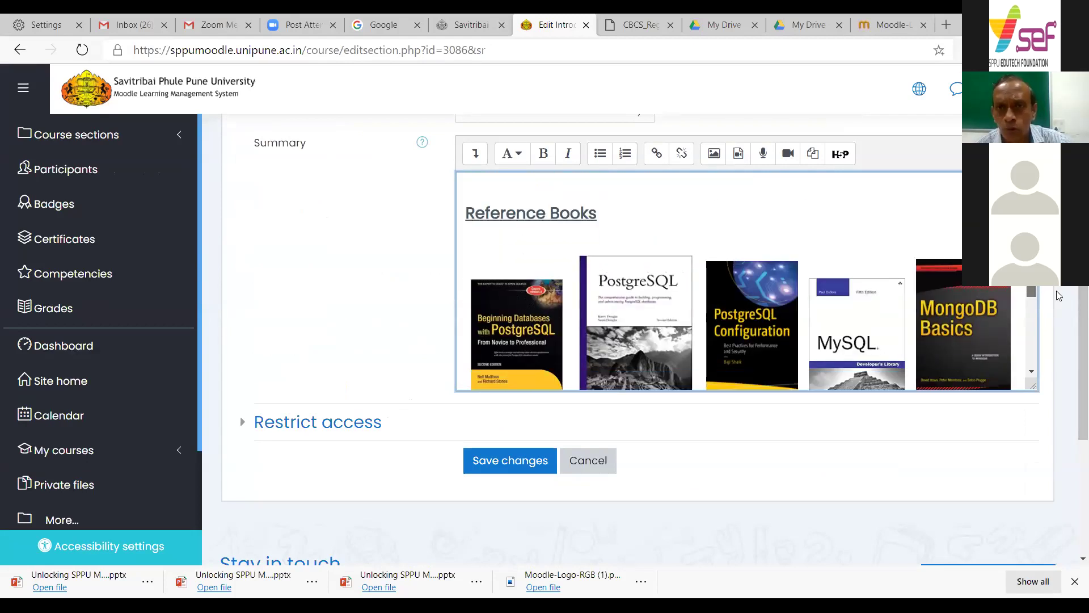
scroll(1058, 295, "down", 2)
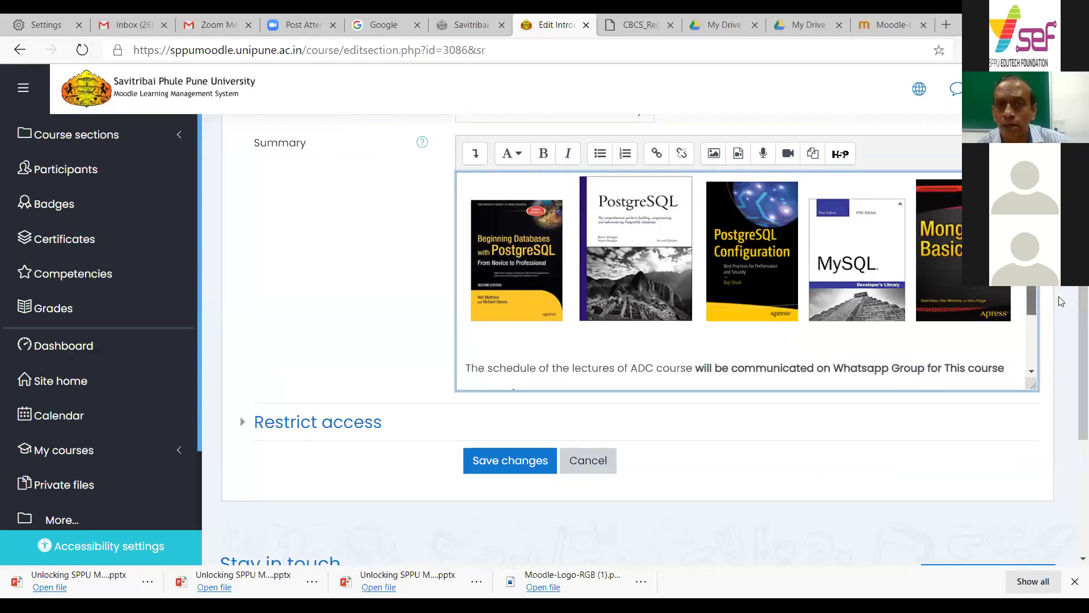
scroll(1062, 306, "down", 2)
scroll(1064, 320, "down", 1)
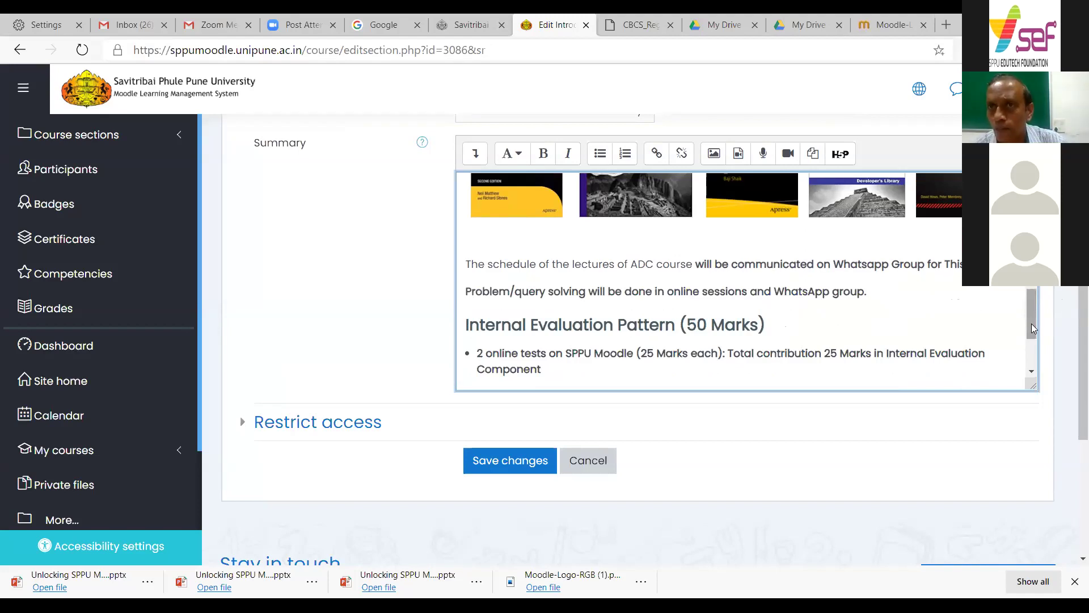
left_click_drag(1032, 328, 1040, 348)
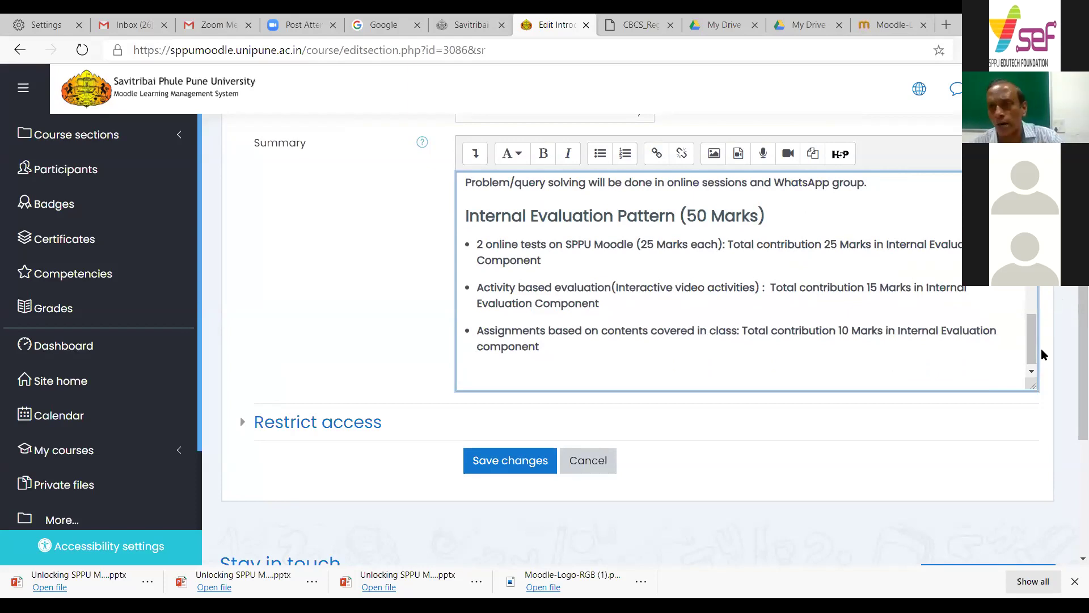
left_click(606, 470)
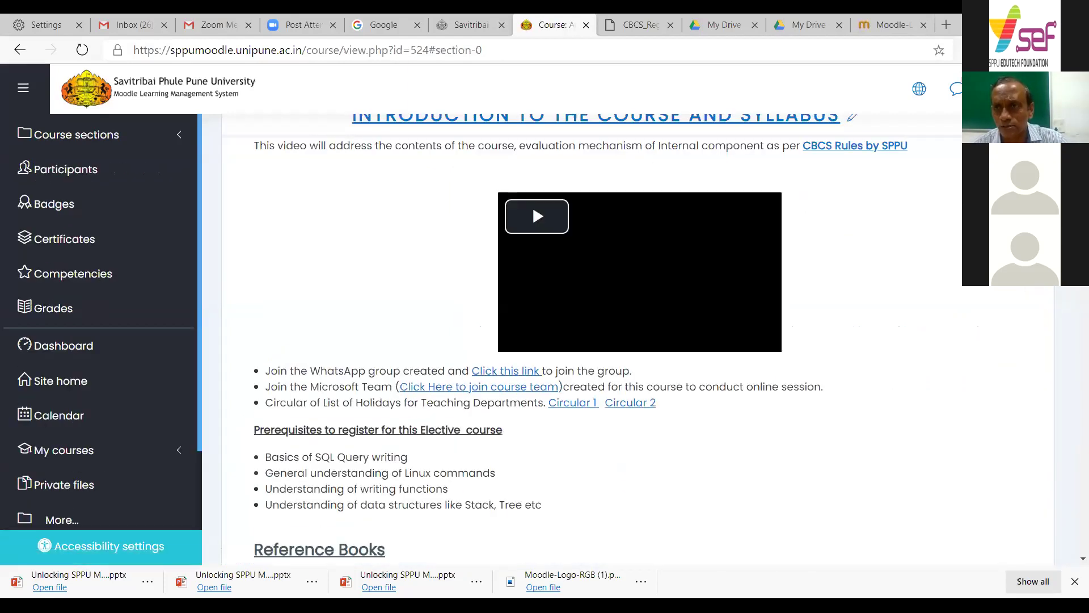
Scroll through the course page, then switch to the Moodle-Logo image tab
scroll(647, 340, "down", 9)
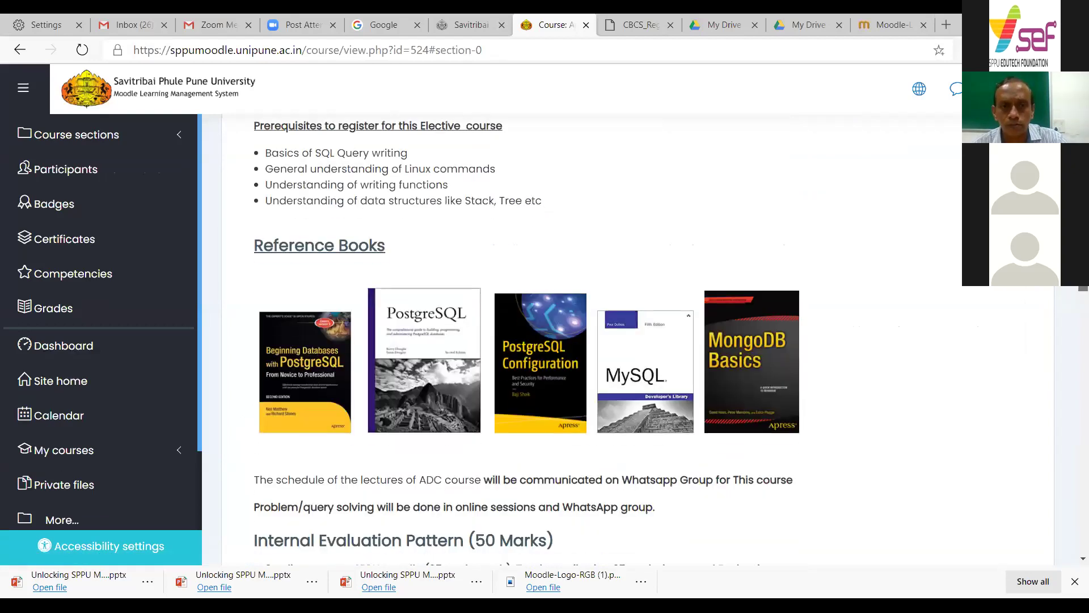
scroll(647, 340, "up", 1)
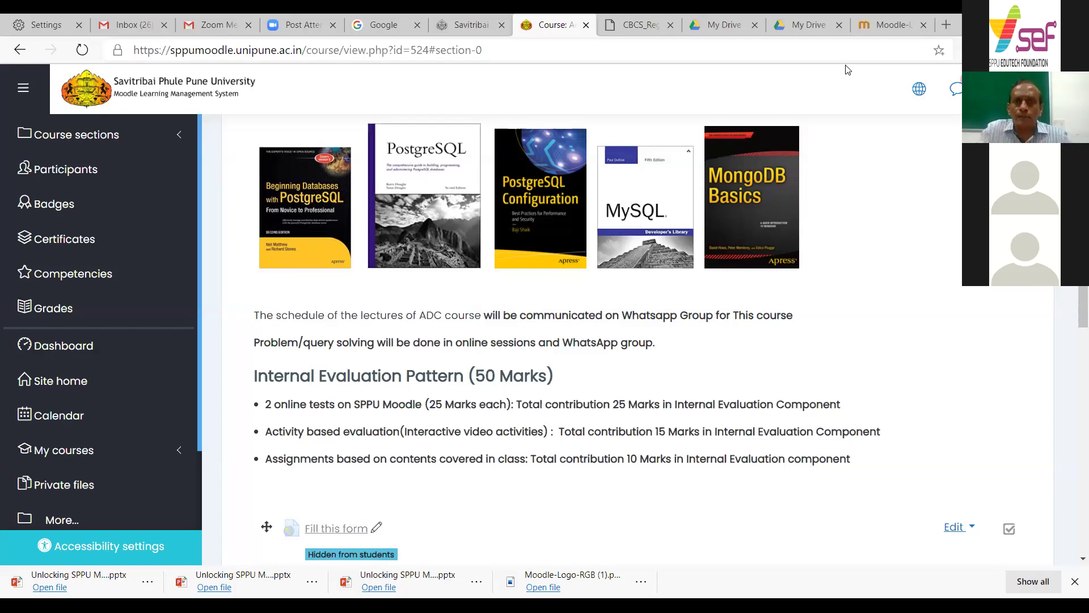
left_click(887, 25)
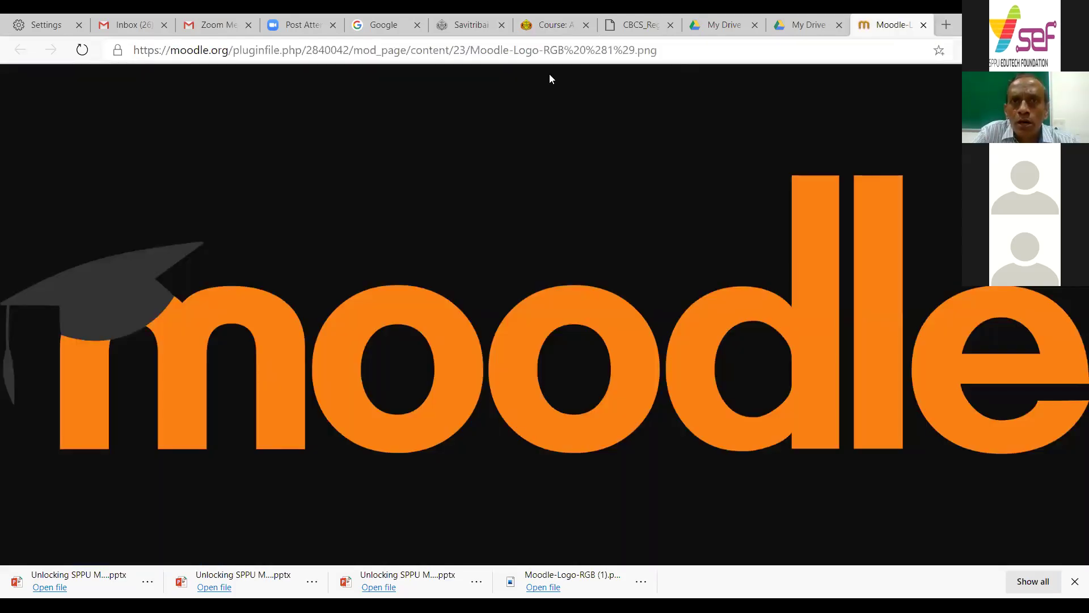
Go to Google and search for 'analytical chemistry book'
left_click(562, 53)
type("google")
key("Return")
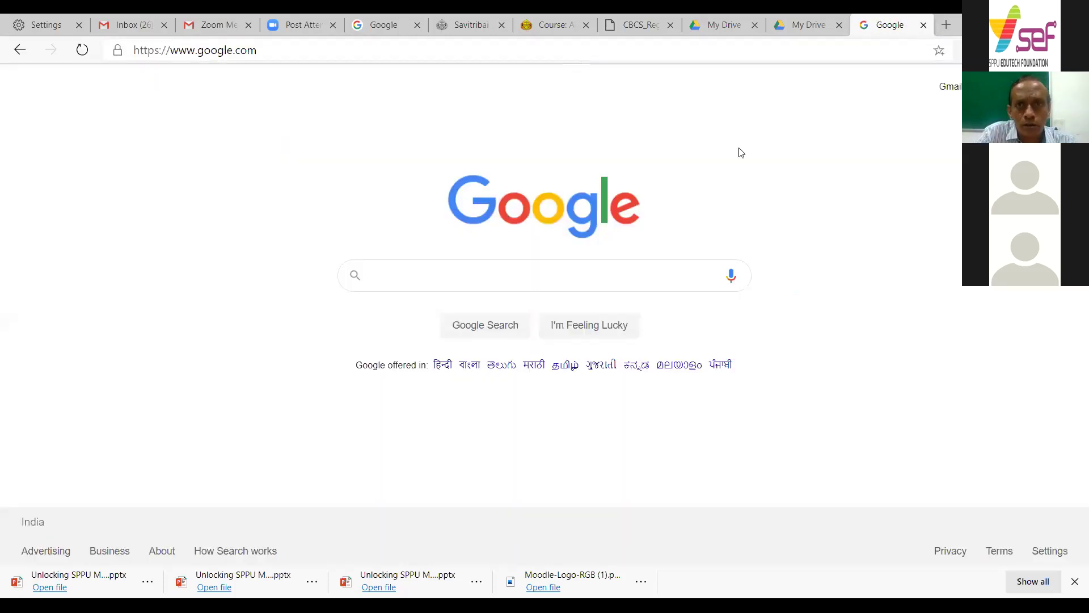
left_click(420, 271)
type("Anal")
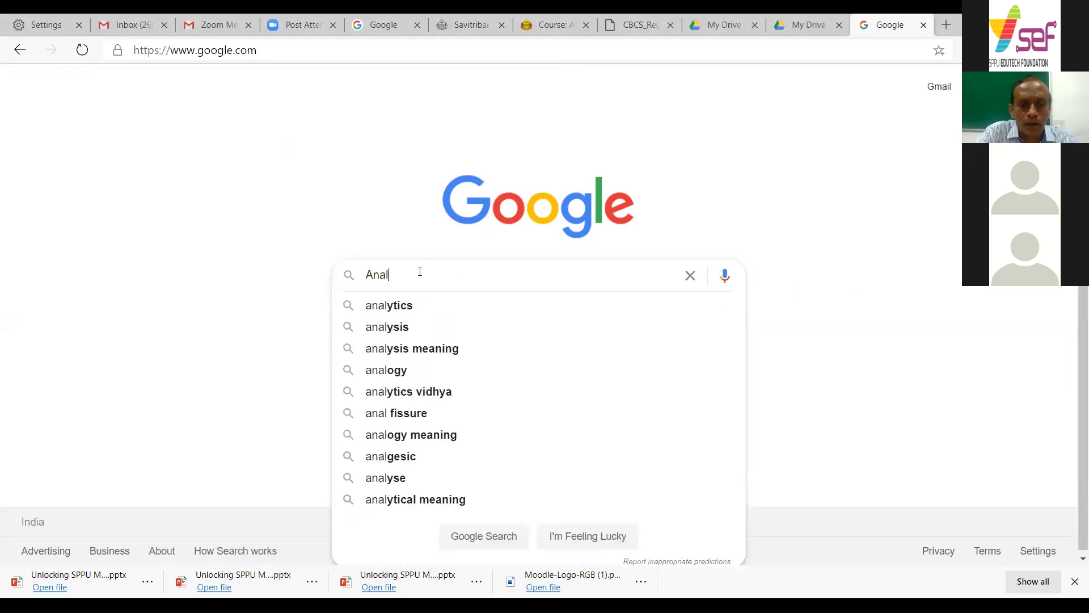
type("ytical")
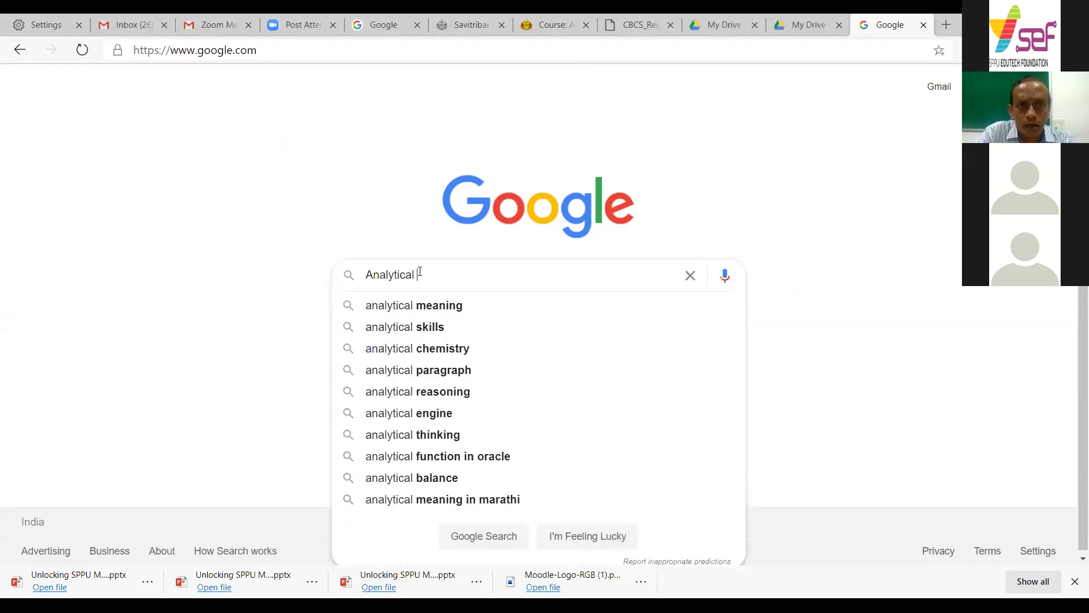
key("Down")
key("Down")
key("Down")
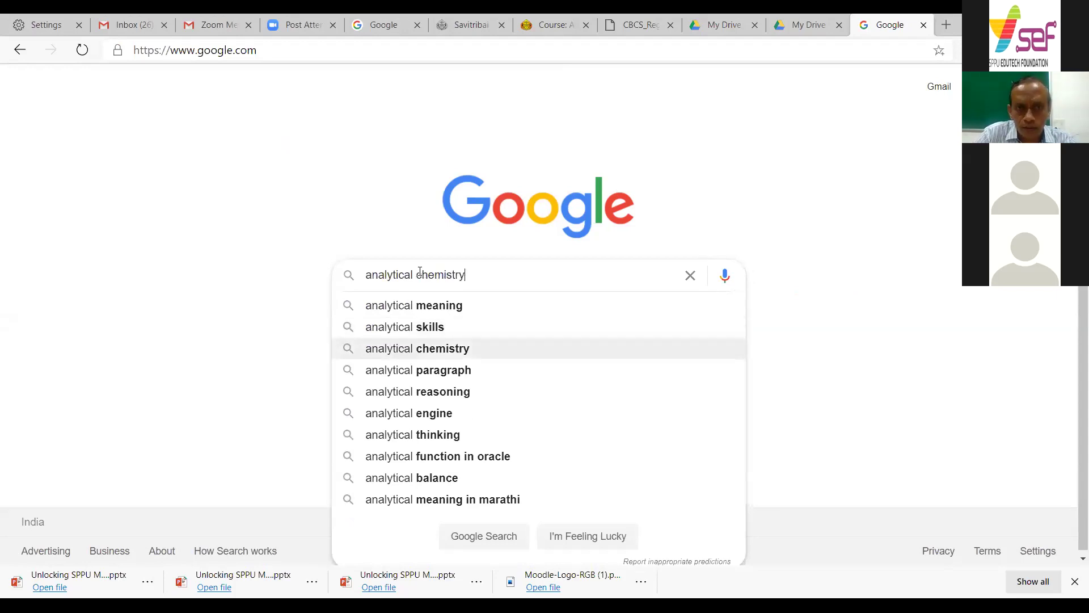
key("Return")
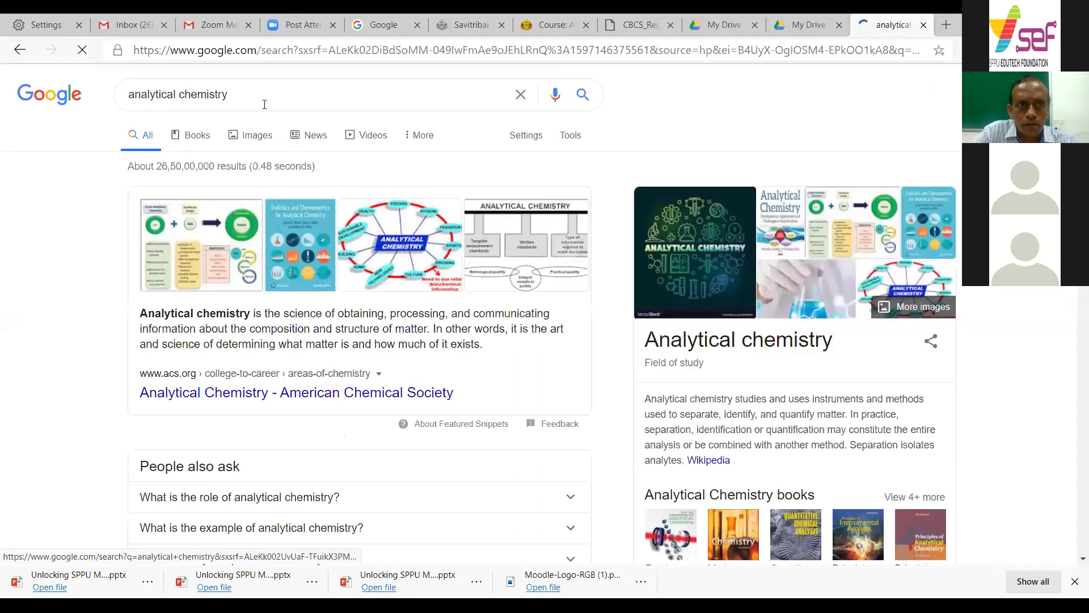
left_click(264, 86)
type("book")
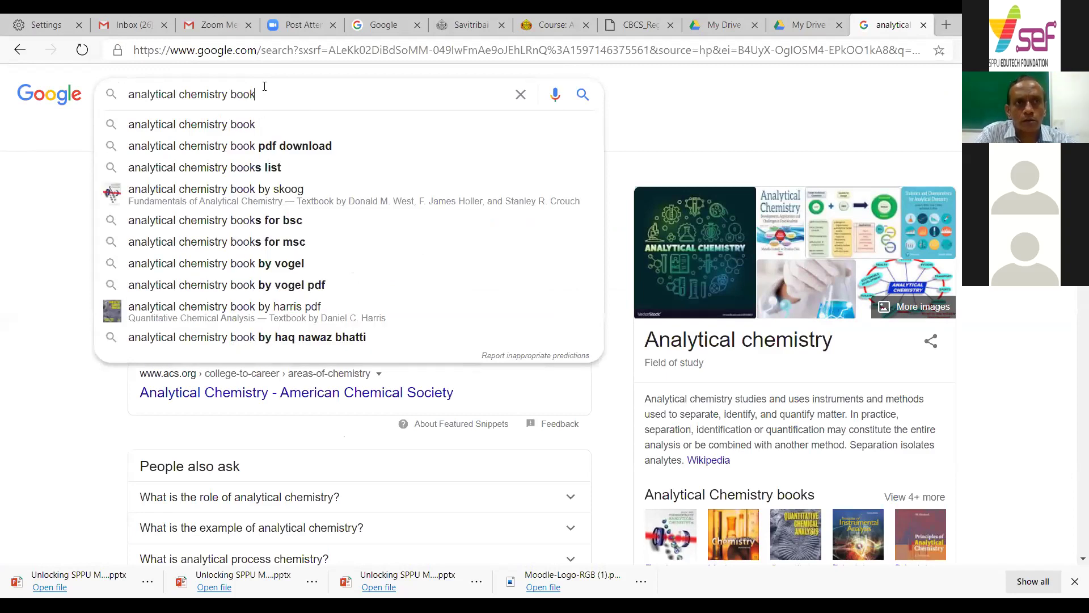
key("Return")
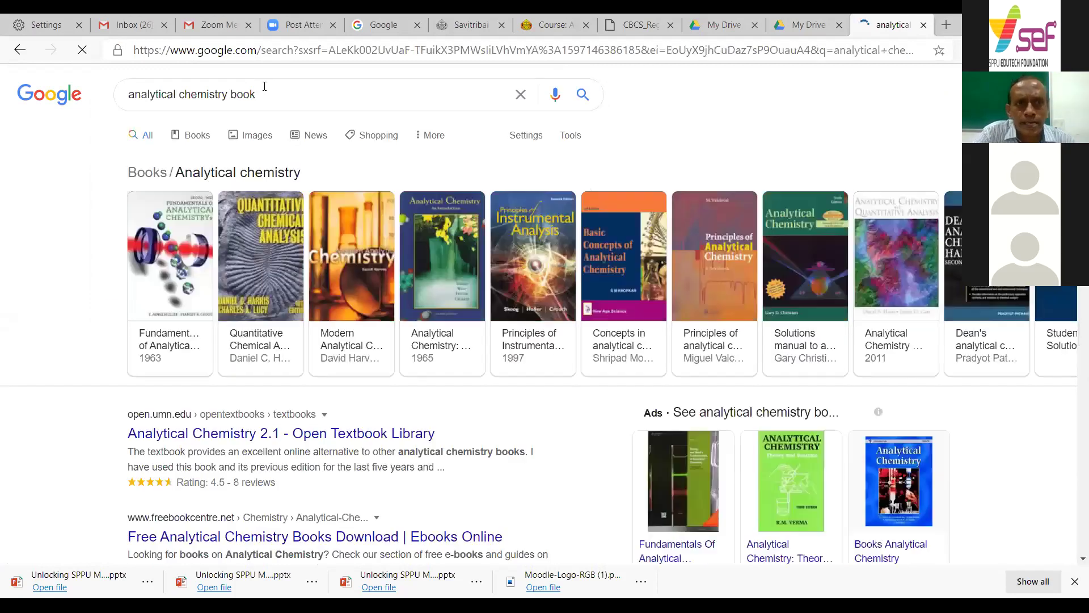
From the image results, open the second book cover full-size in a new tab and view it
left_click(248, 136)
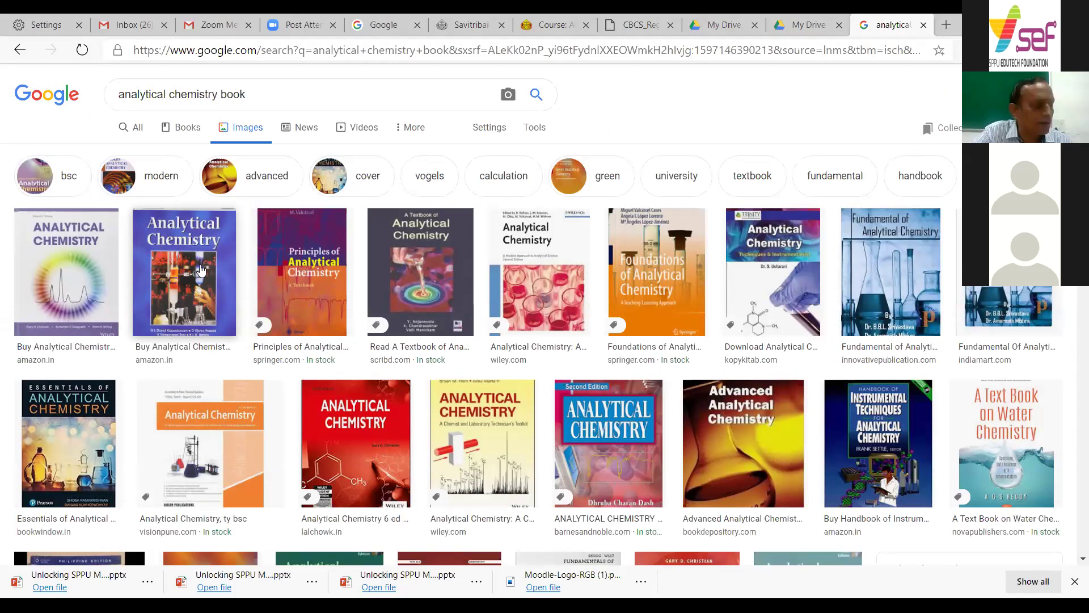
left_click(200, 270)
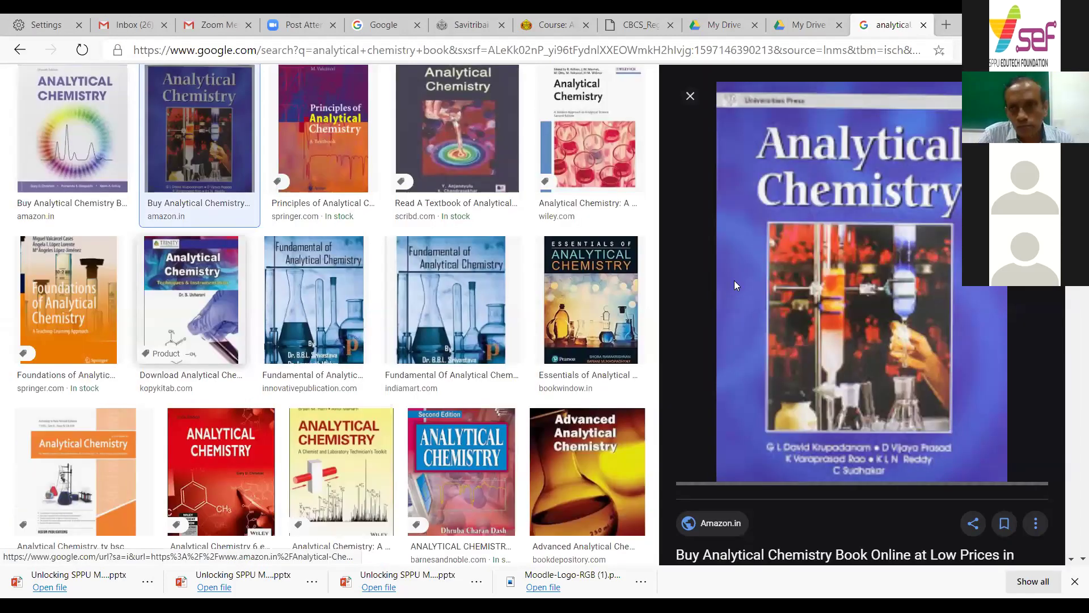
right_click(891, 243)
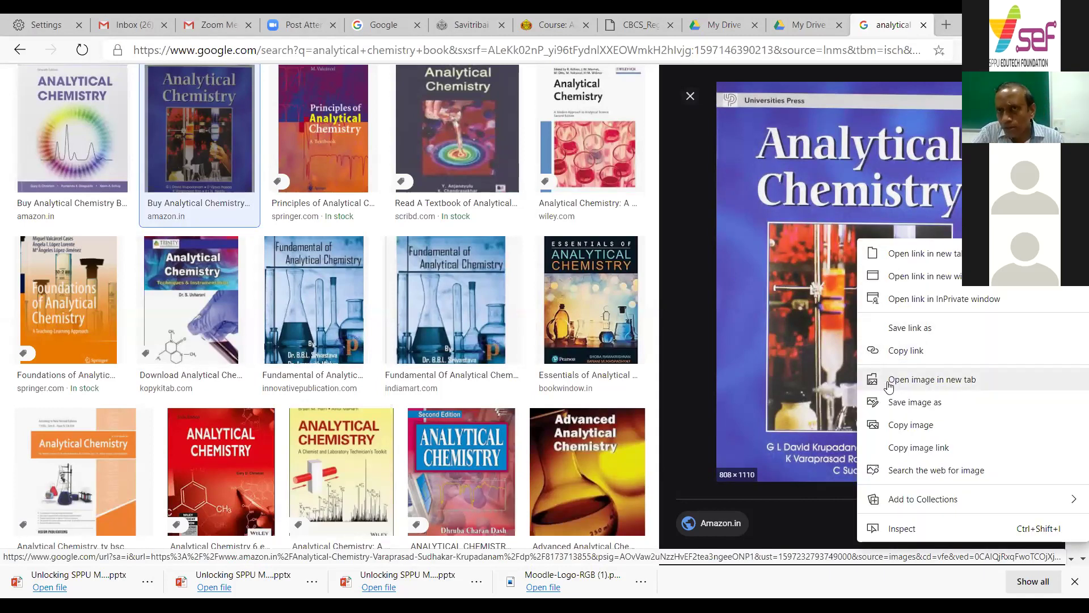
left_click(889, 386)
left_click(882, 23)
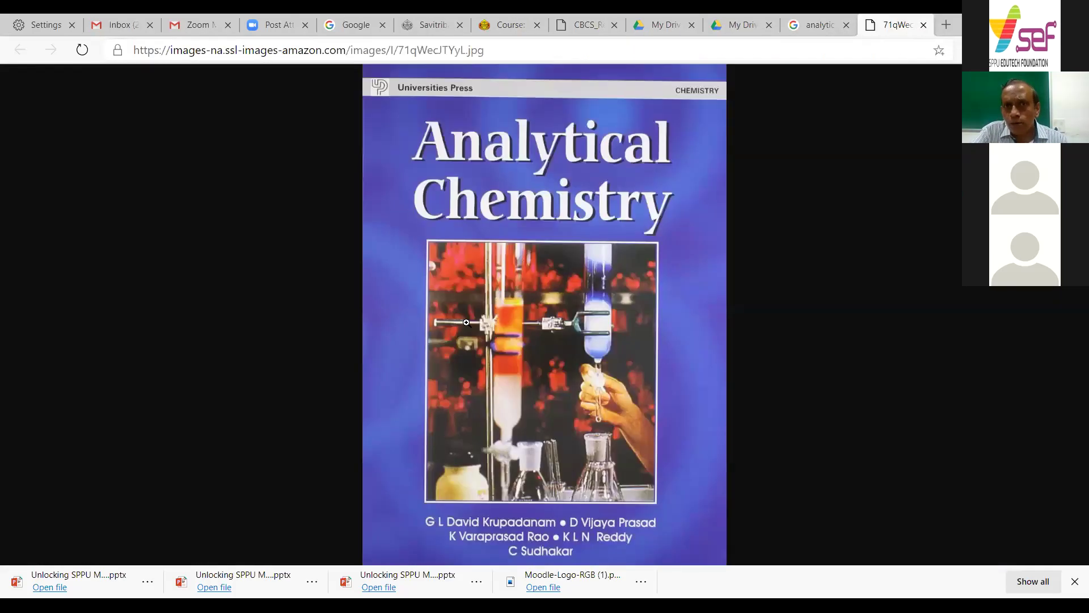
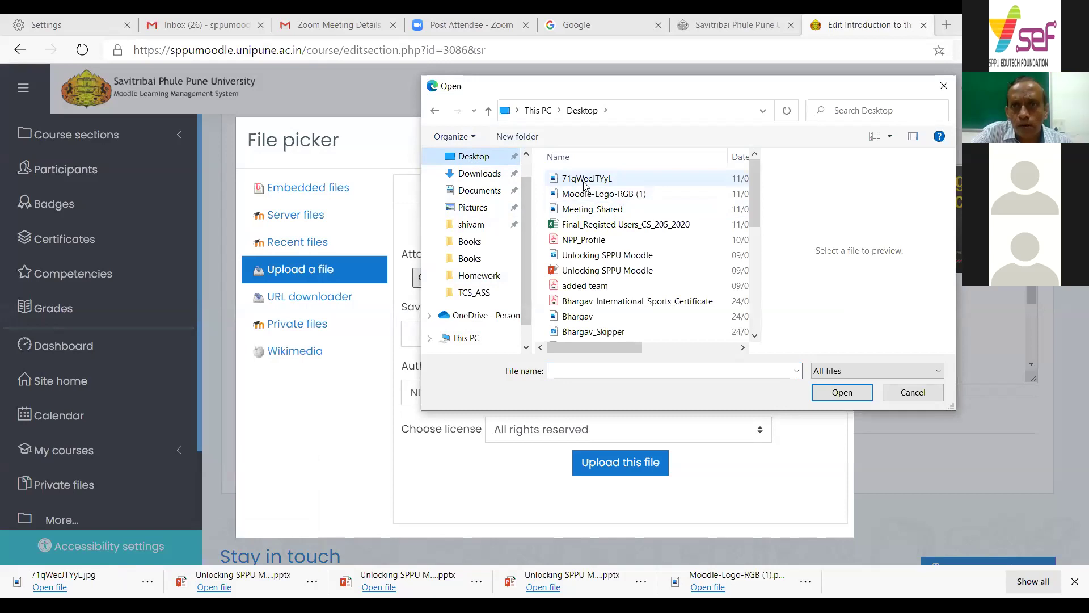
Attach 71qWecJTYyL.jpg, license it Creative Commons - No Commercial NoDerivs, and upload it
left_click(843, 393)
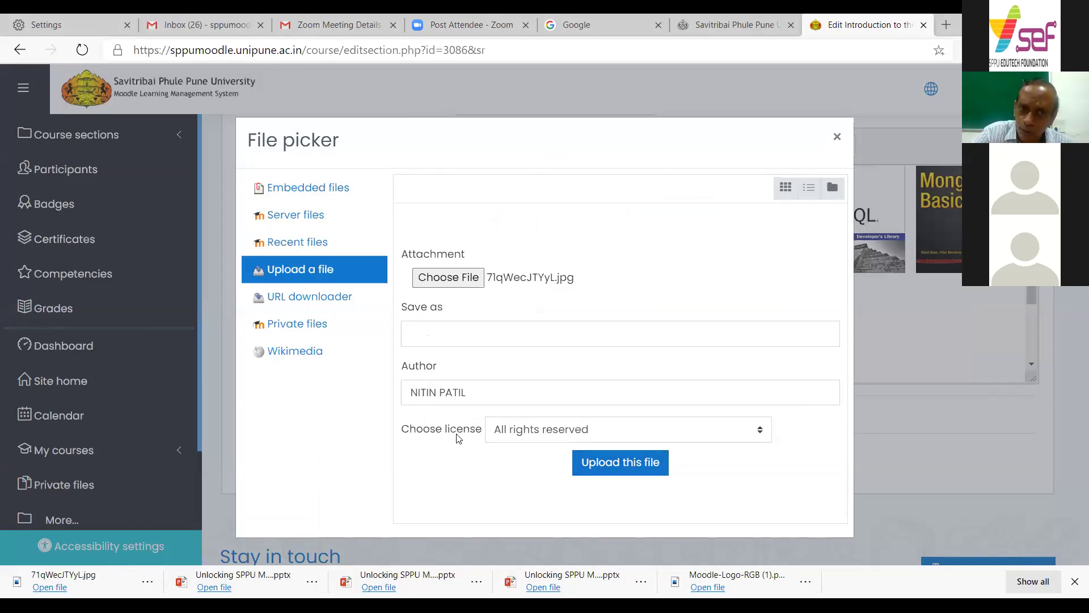
left_click(518, 435)
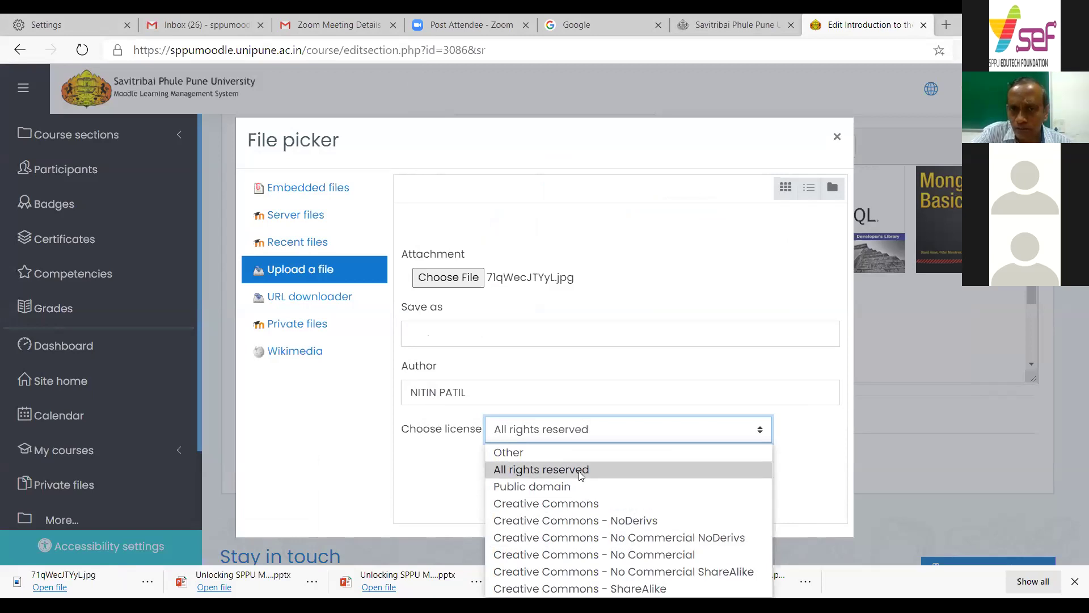
left_click(571, 452)
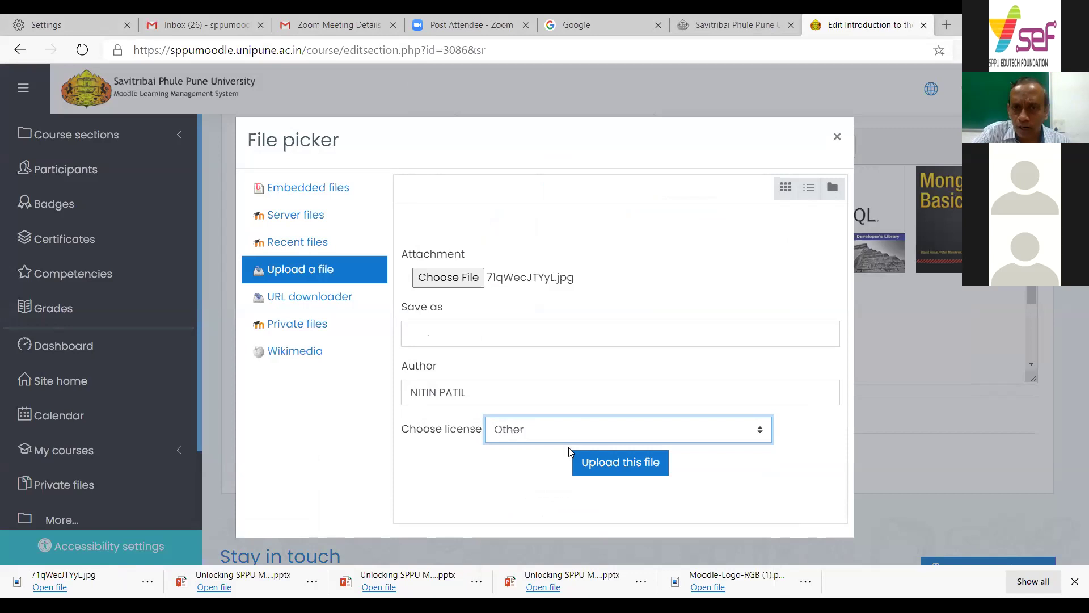
left_click(539, 432)
left_click(541, 433)
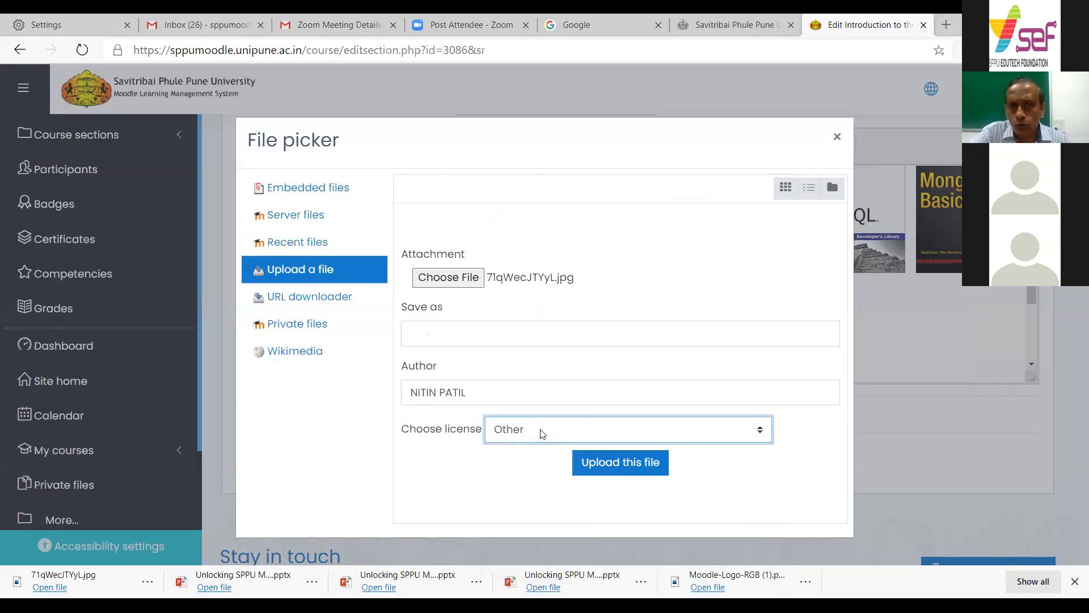
left_click(541, 433)
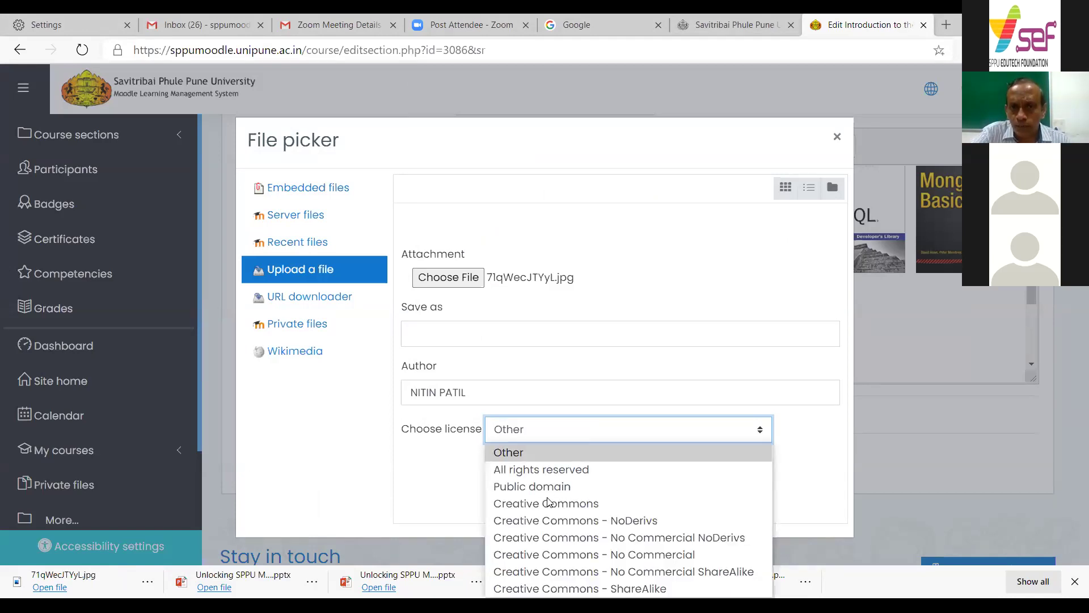
left_click(575, 523)
left_click(588, 432)
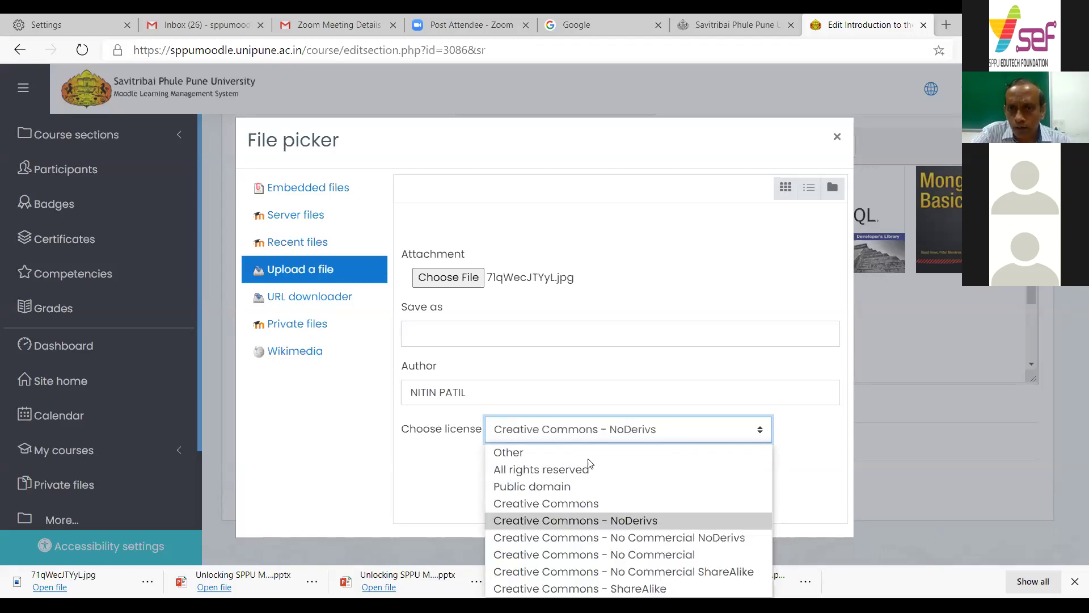
left_click(610, 538)
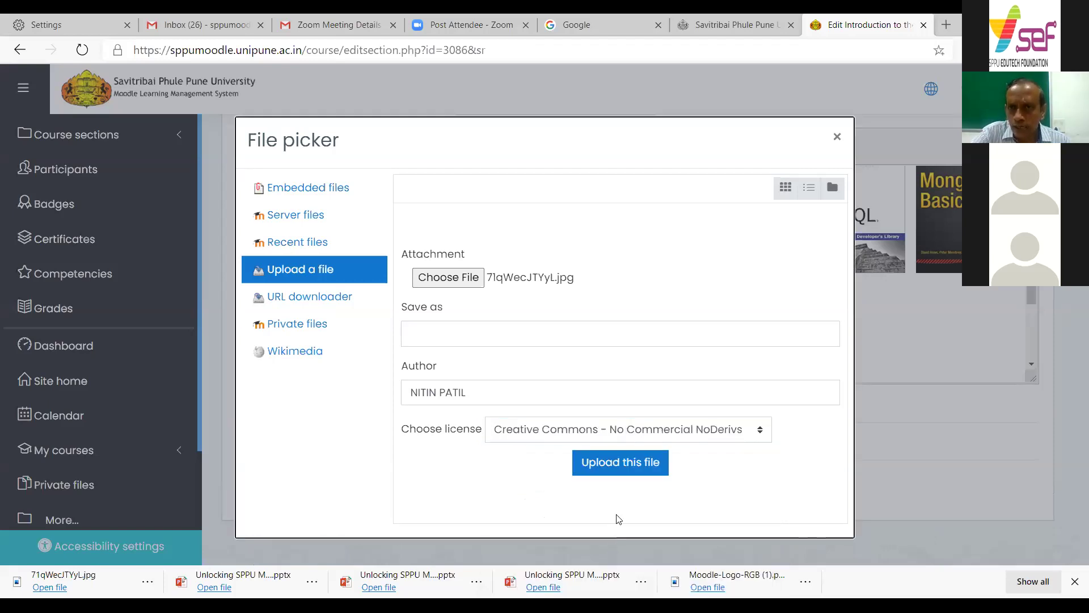
left_click(617, 465)
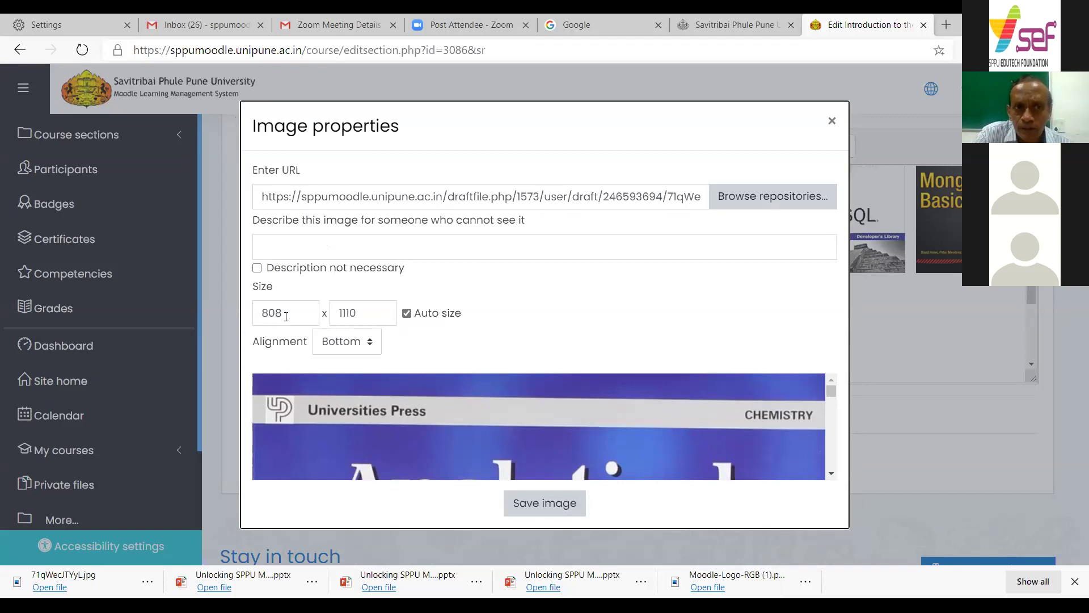
Resize the cover image to width 150 with Auto size on, giving height 206
left_click_drag(285, 316, 132, 320)
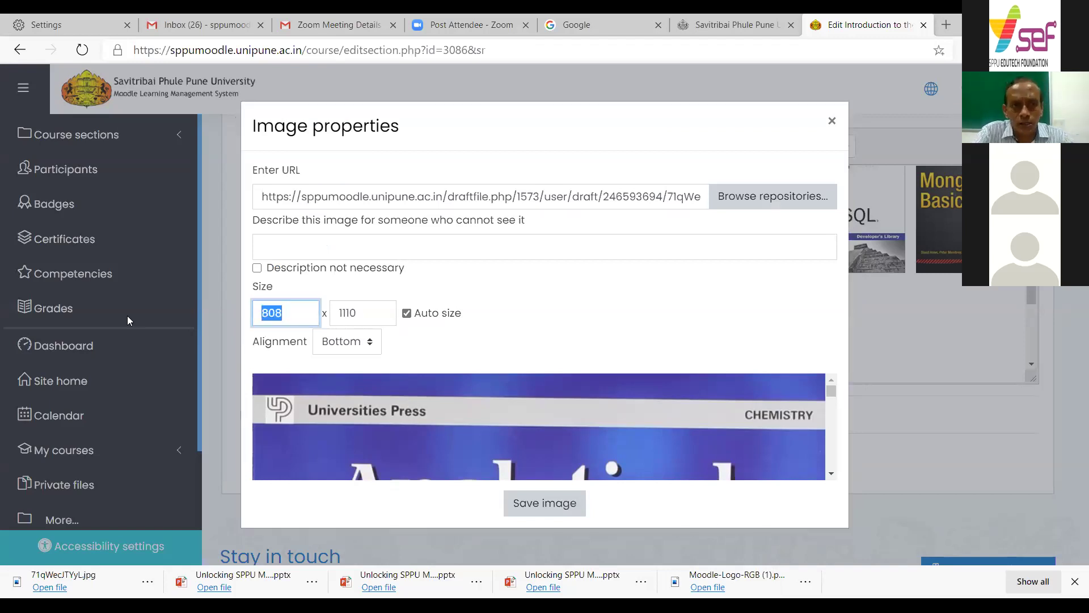
type("100")
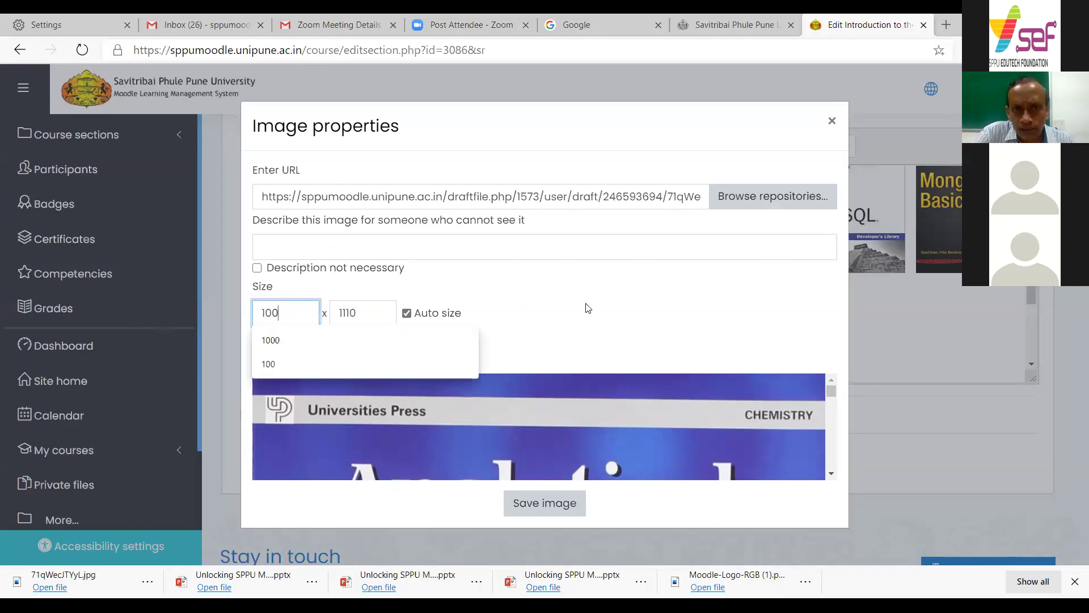
left_click(589, 309)
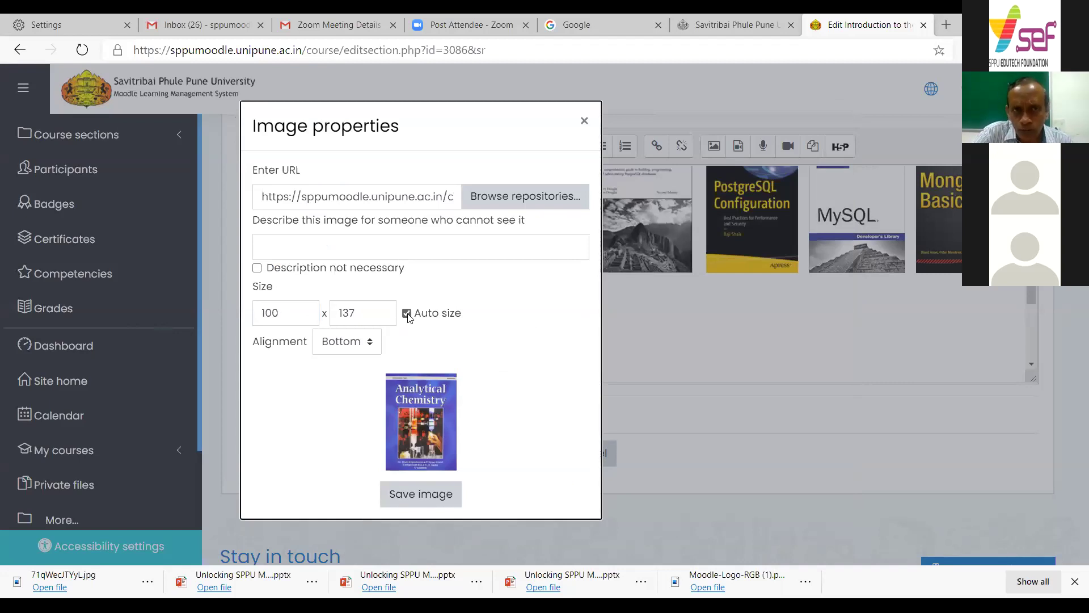
left_click(406, 314)
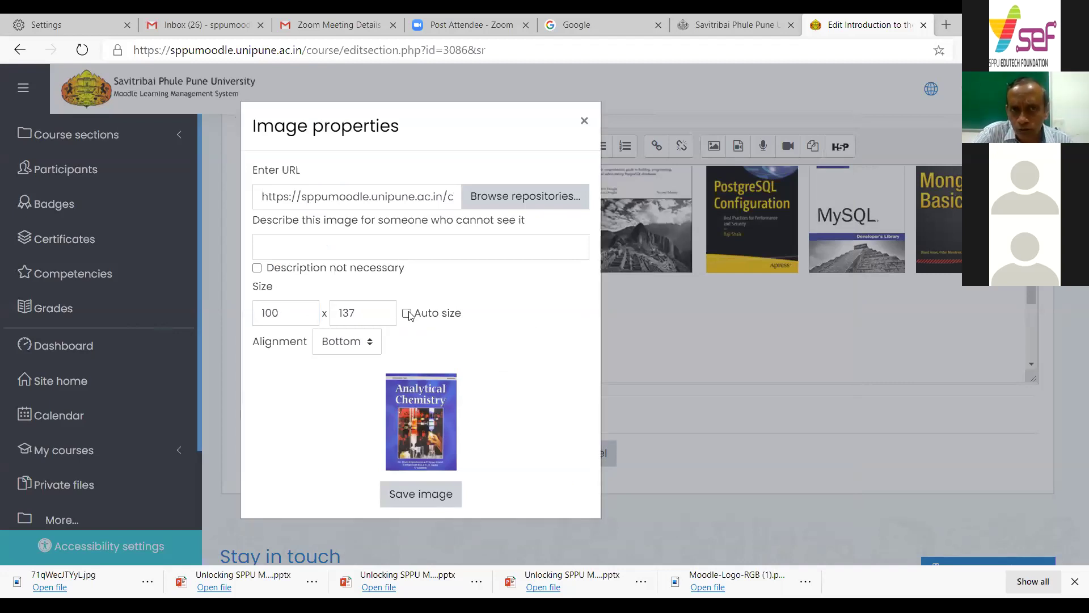
left_click(304, 309)
key("ctrl+a")
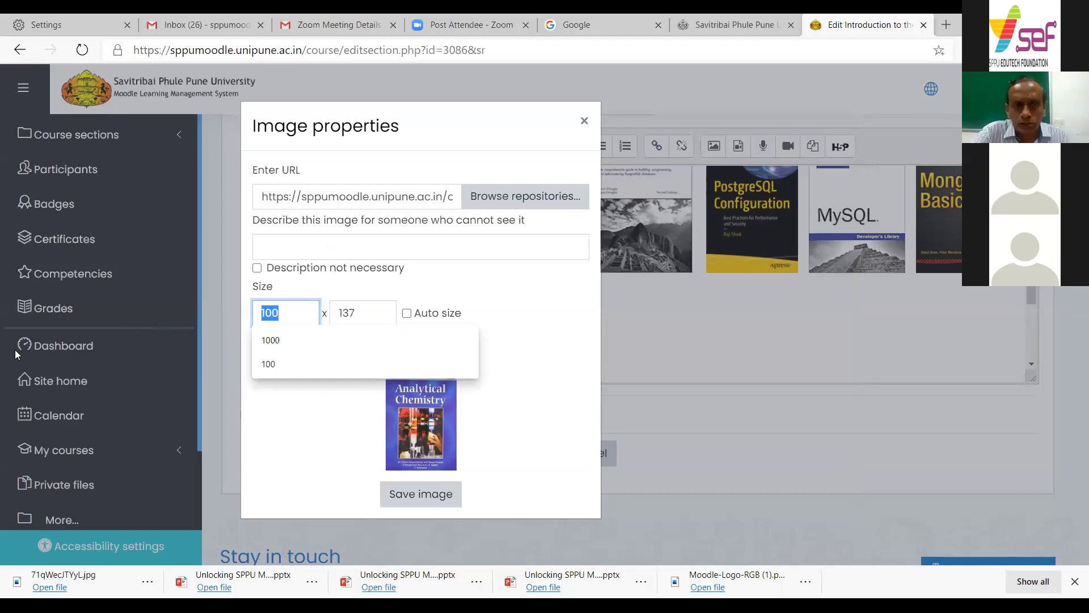
type("150")
key("Return")
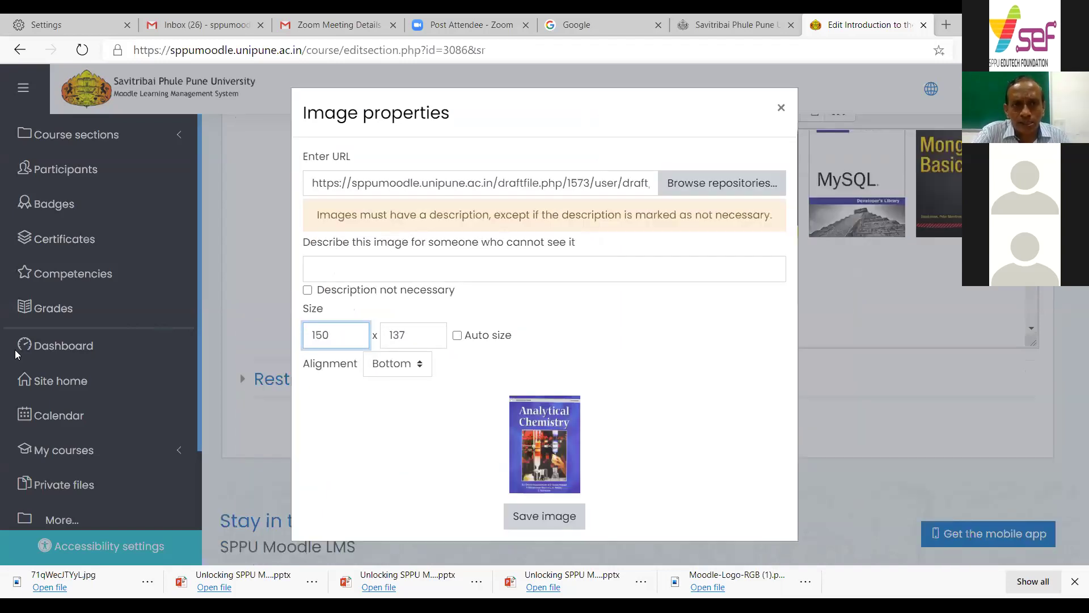
left_click(457, 335)
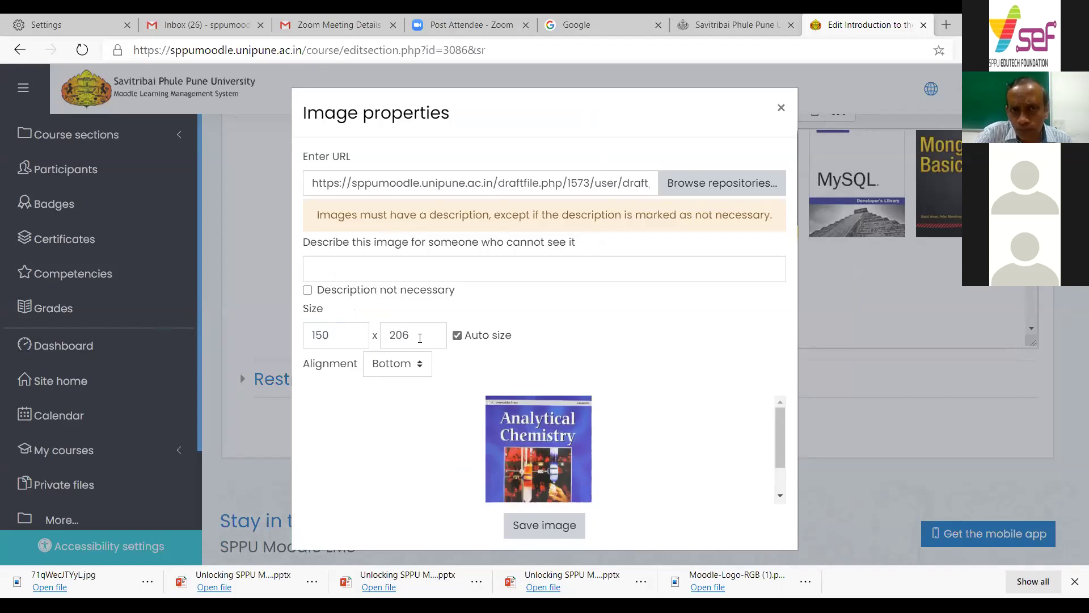
left_click_drag(420, 338, 338, 339)
double_click(338, 339)
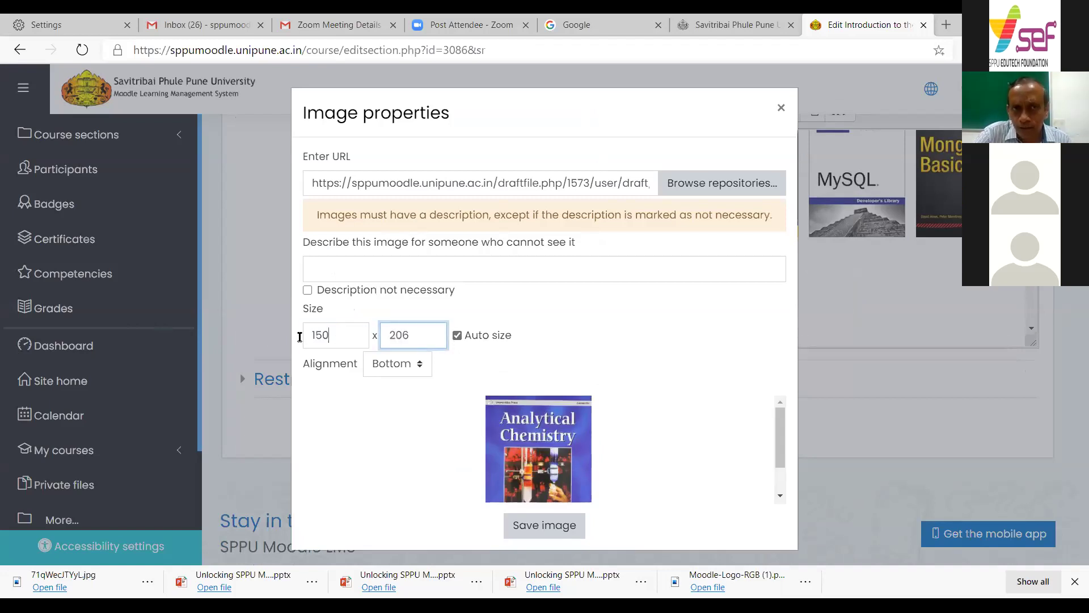
Tick Description not necessary and save the image into the section summary
left_click(346, 272)
left_click(693, 309)
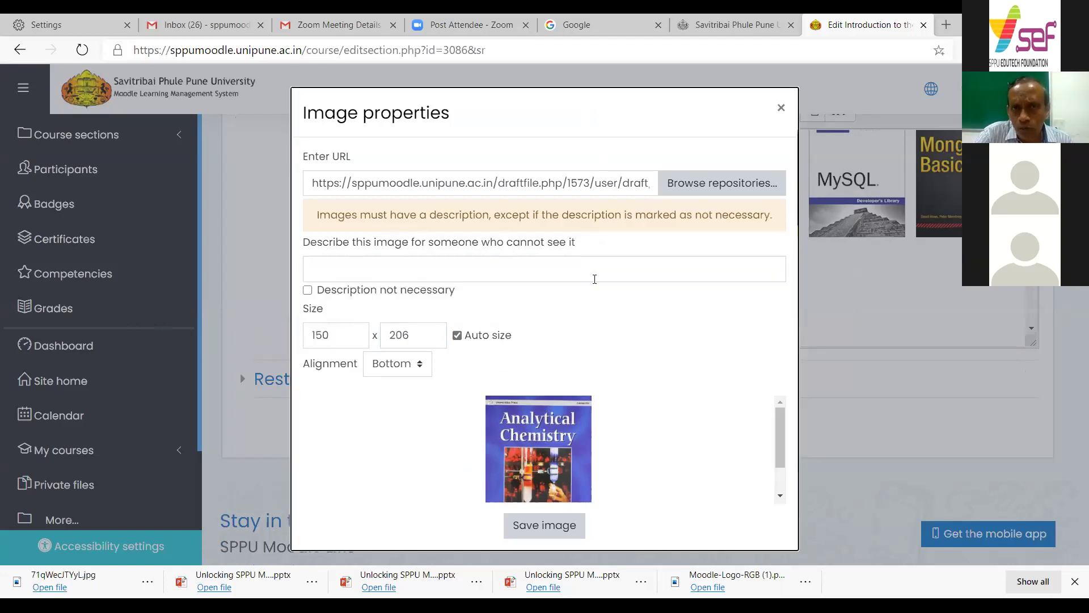
left_click(321, 292)
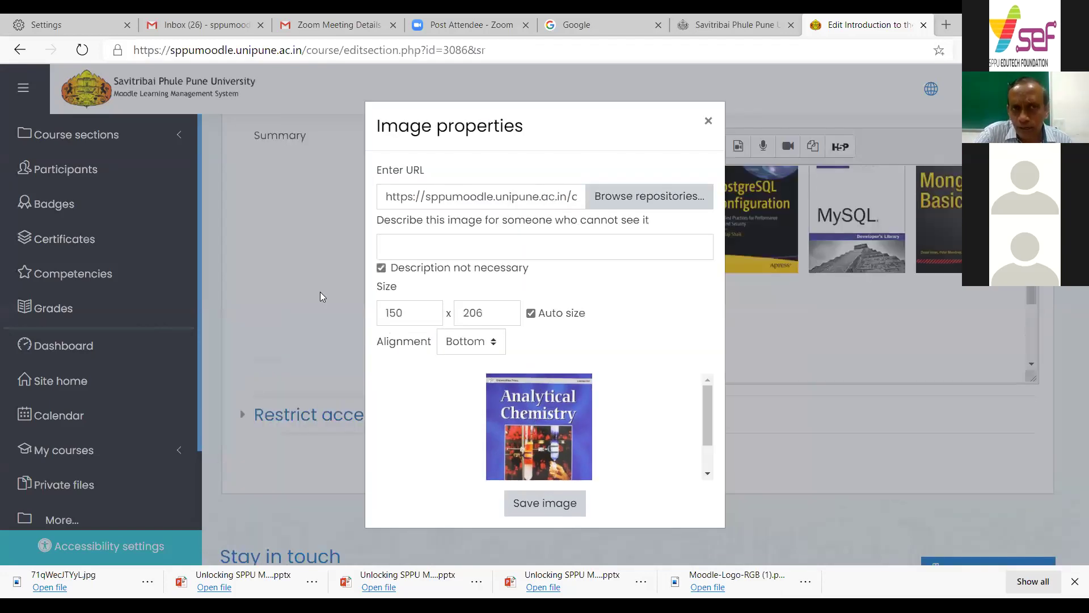
left_click(524, 502)
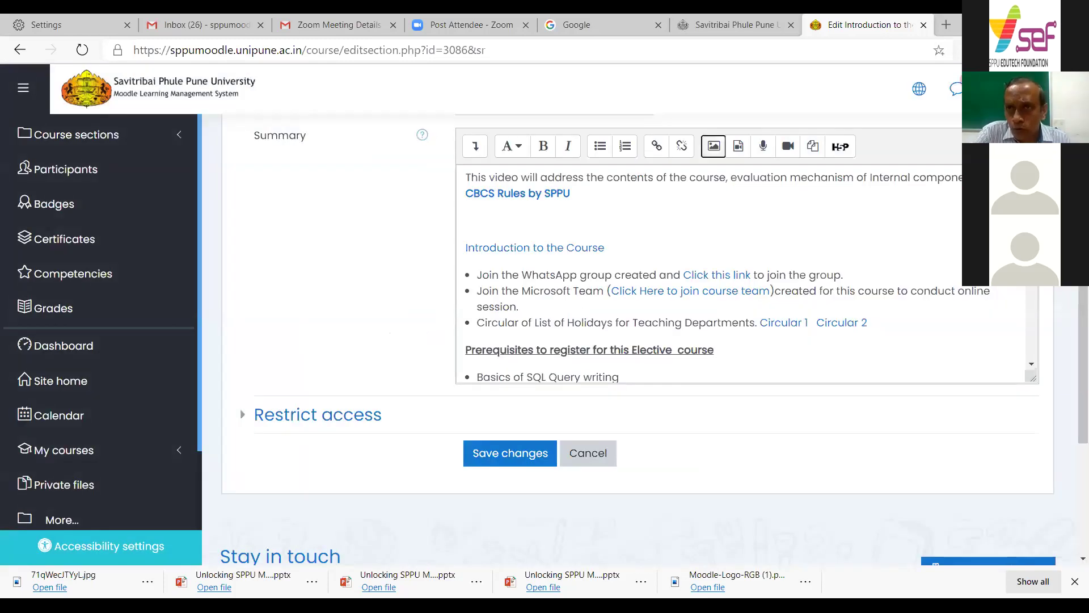
left_click_drag(1032, 173, 1038, 294)
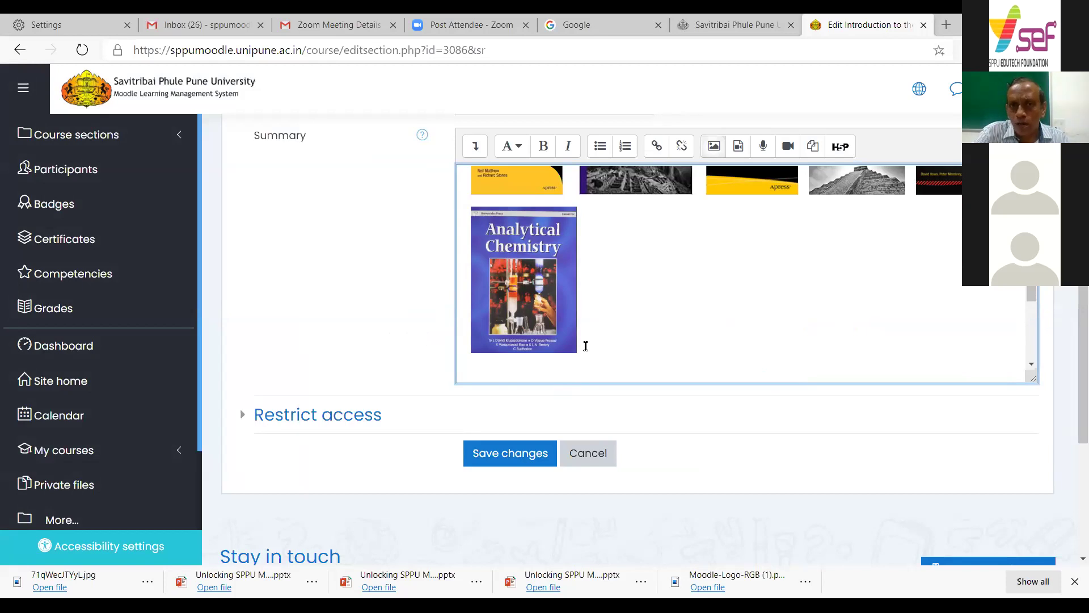
Delete the Analytical Chemistry cover from the introduction summary and save the changes
key("BackSpace")
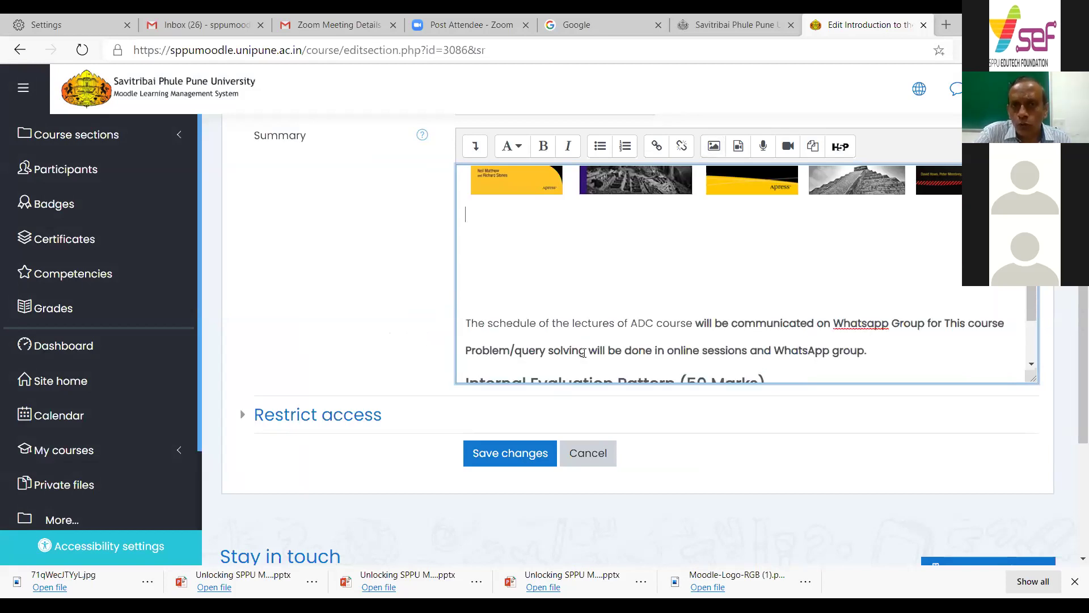
left_click(520, 464)
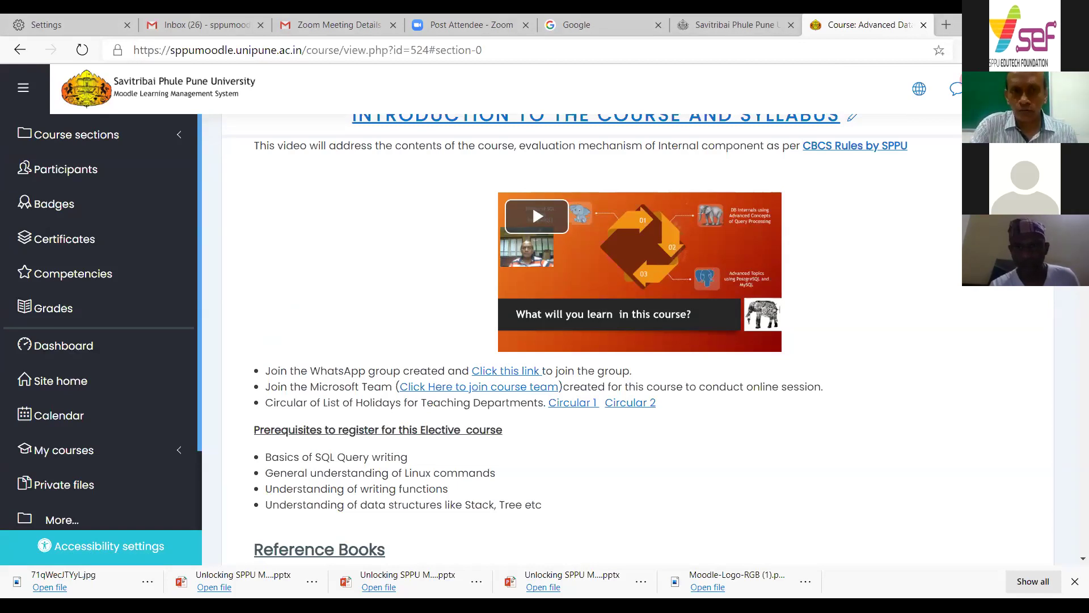
From the Dashboard's next recent course card, open Unlocking SPPU Moodle in Unlock 4.0
left_click(67, 345)
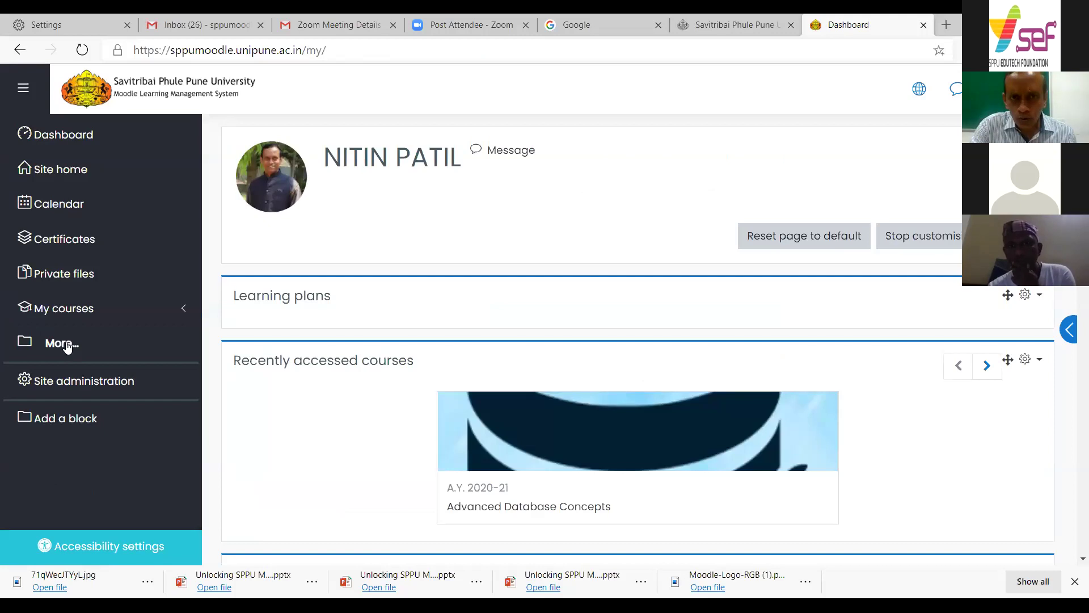
left_click(986, 366)
left_click(555, 463)
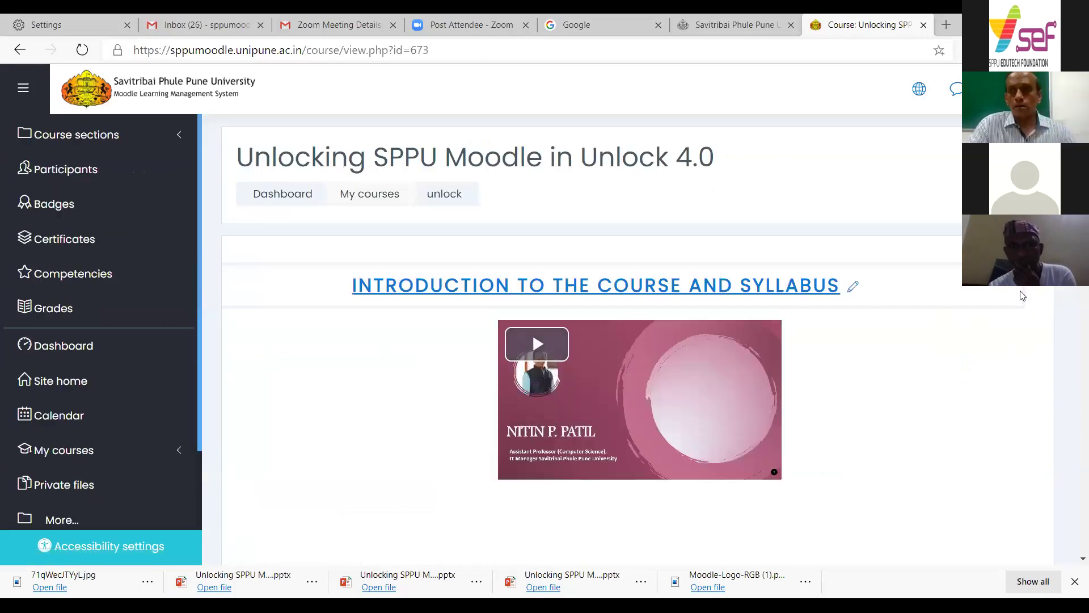
scroll(1072, 301, "down", 7)
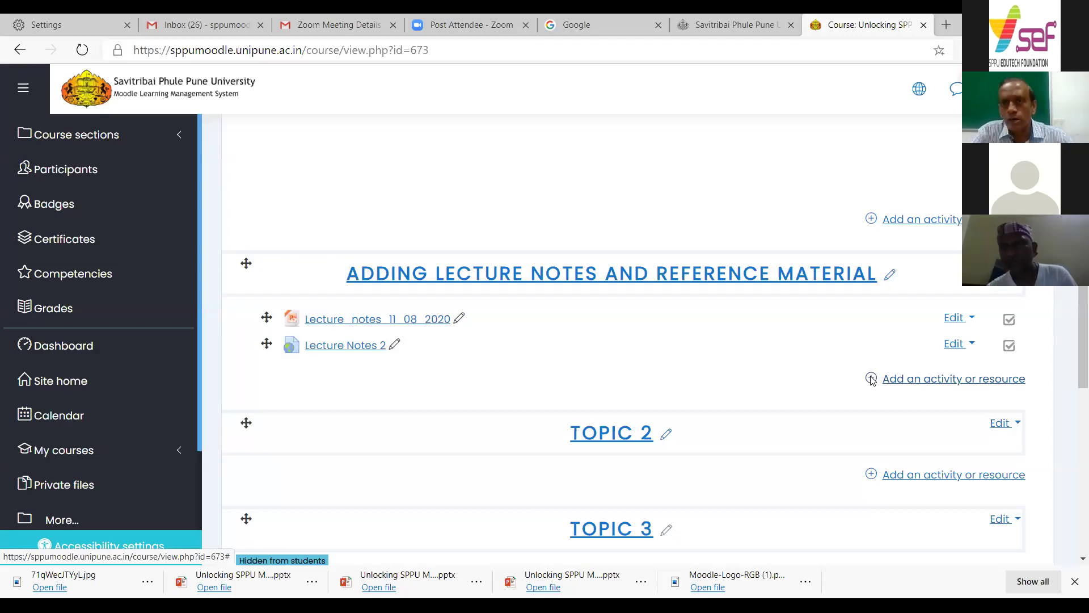
Pick Assignment in the activity chooser for Adding Lecture Notes and Reference Material and add it
left_click(872, 379)
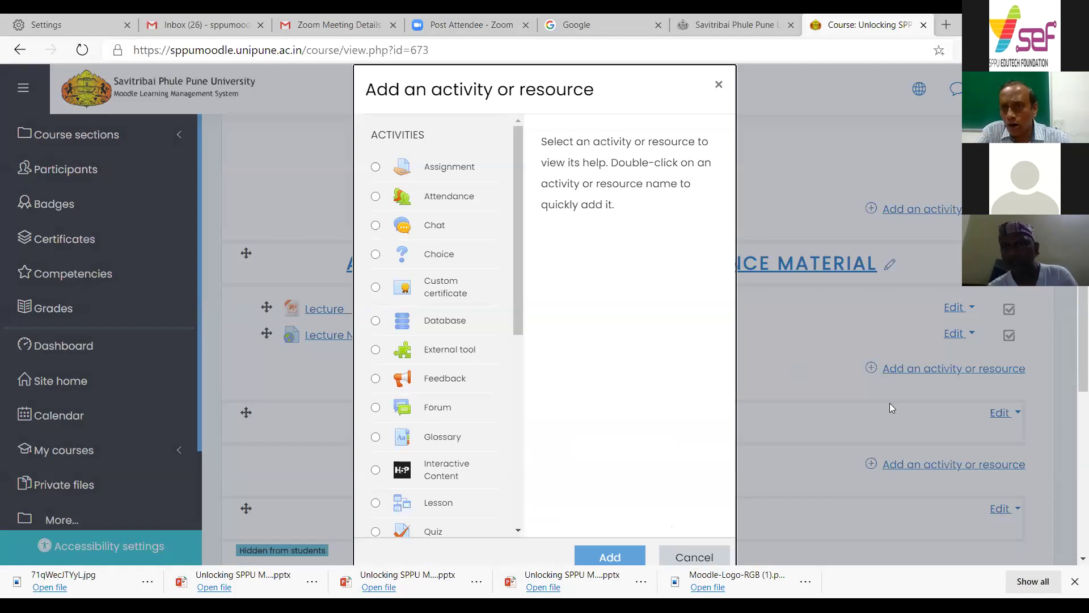
left_click(695, 558)
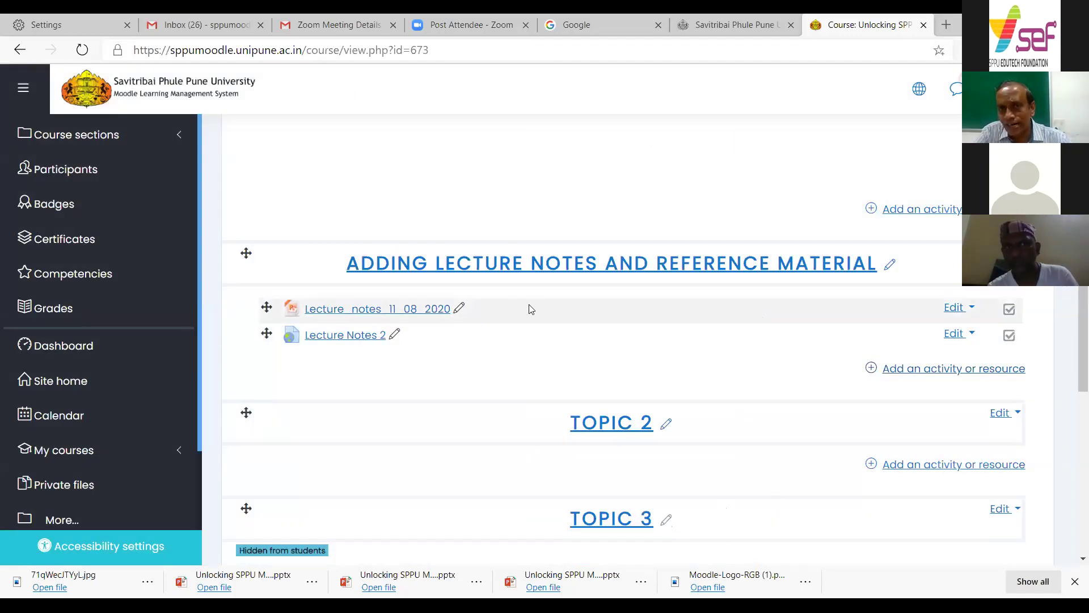
left_click(873, 370)
left_click(460, 170)
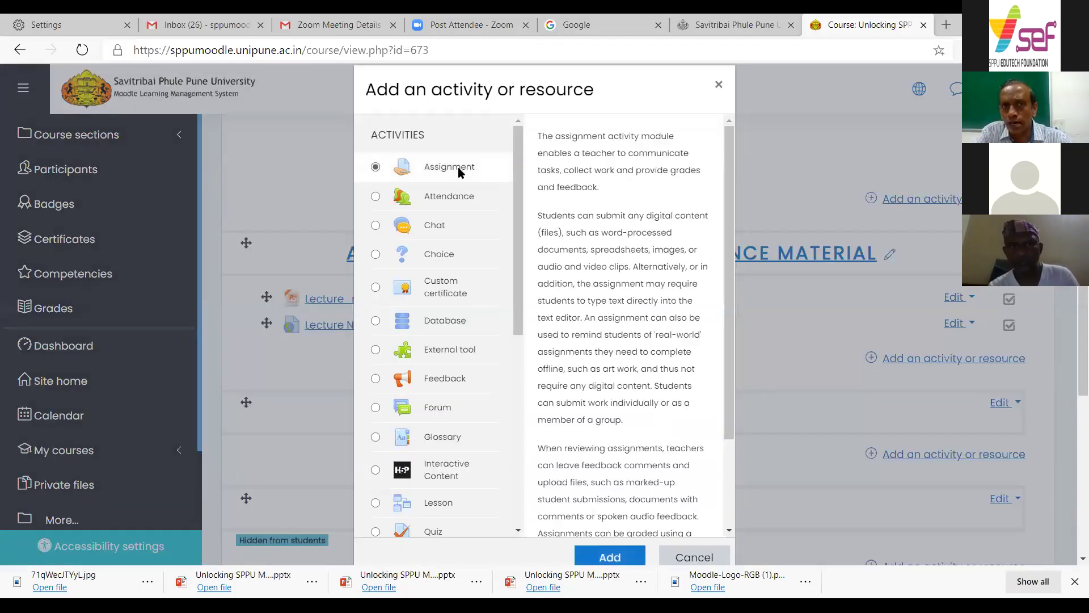
left_click(611, 557)
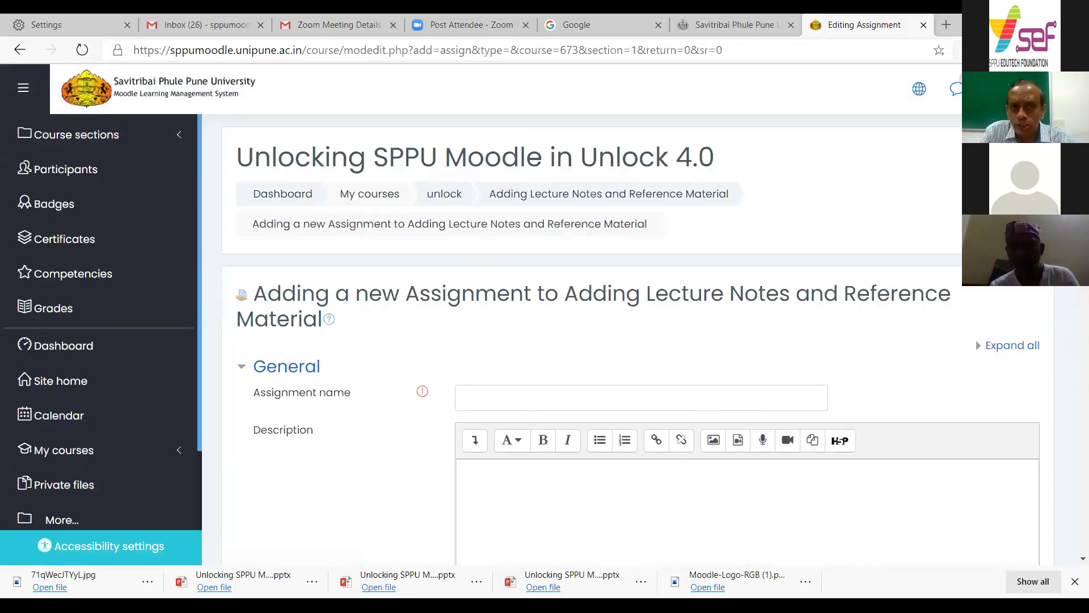
Name the new assignment 'Assignment 1'
scroll(590, 341, "down", 1)
scroll(590, 341, "down", 1)
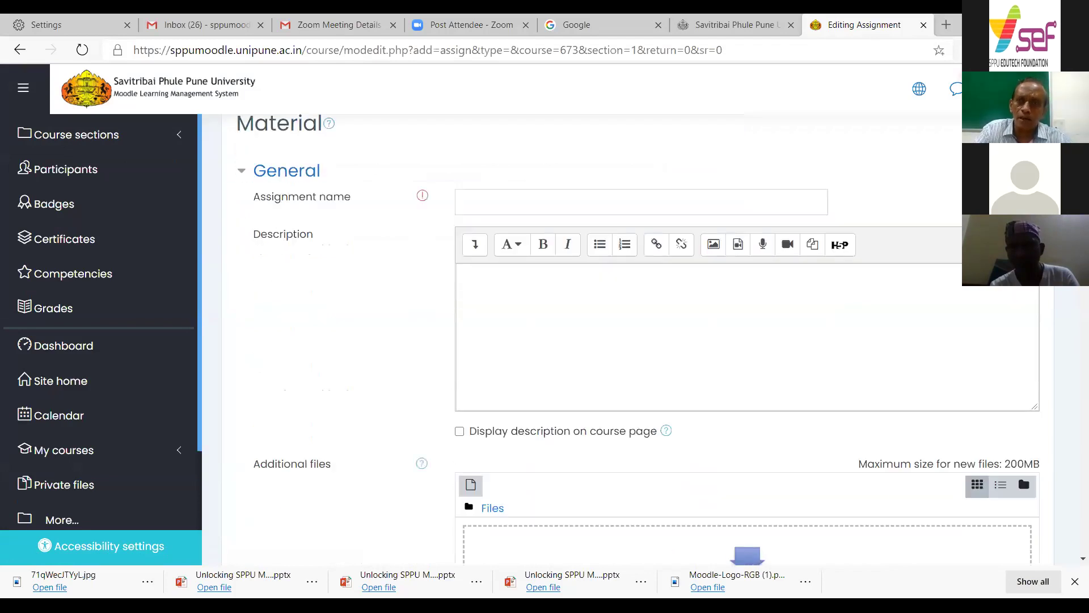
scroll(625, 216, "up", 1)
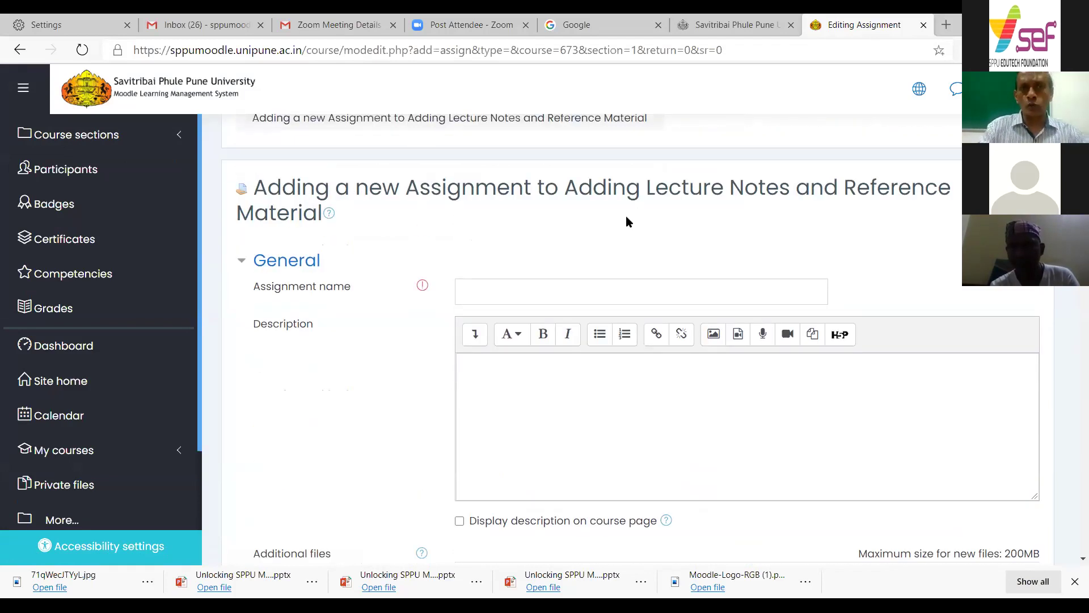
left_click(506, 286)
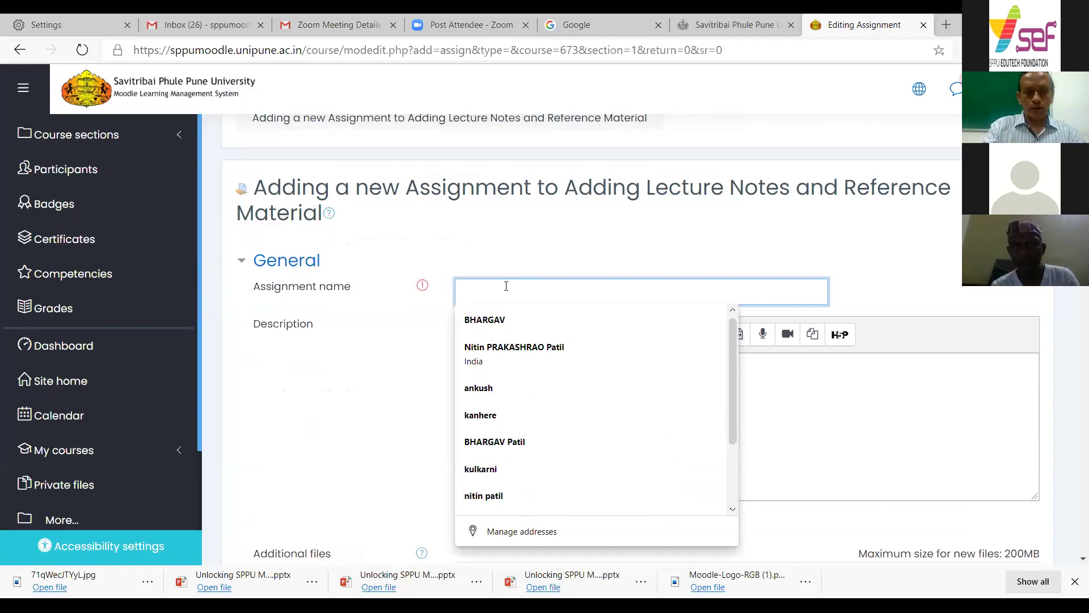
type("Assignment 1")
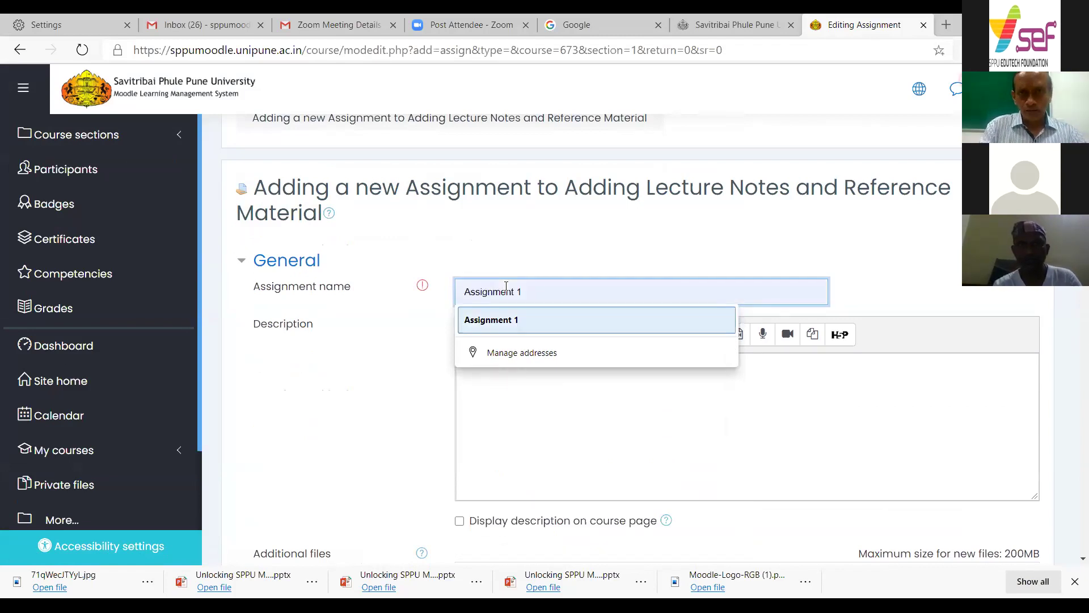
left_click(498, 319)
Describe it as 'Simply upload any docx or a pdf' and display it on the course page
left_click(467, 394)
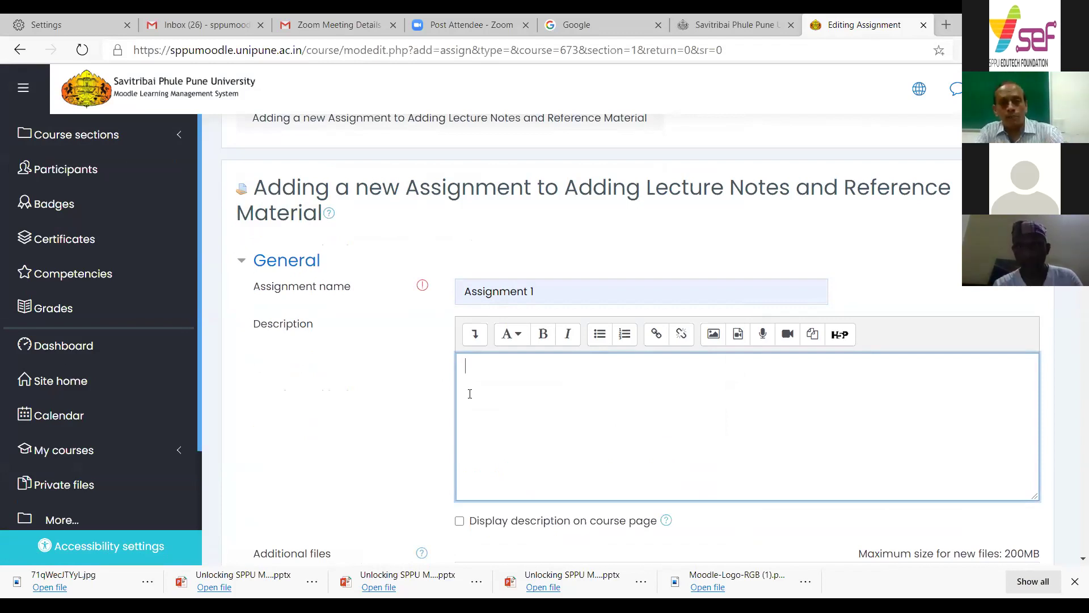
type("Simply upload any")
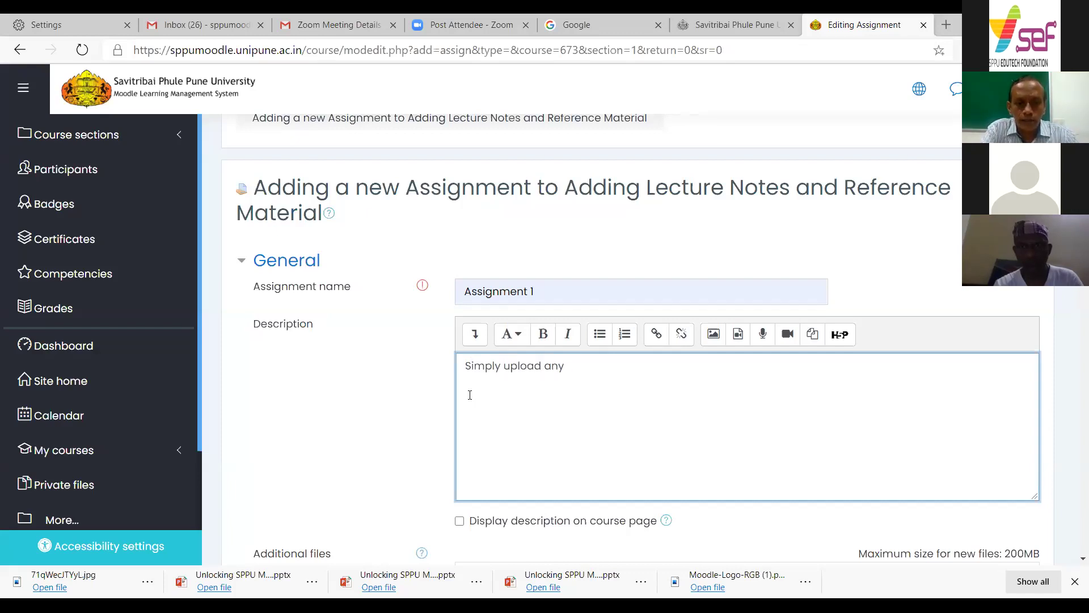
type(" docx")
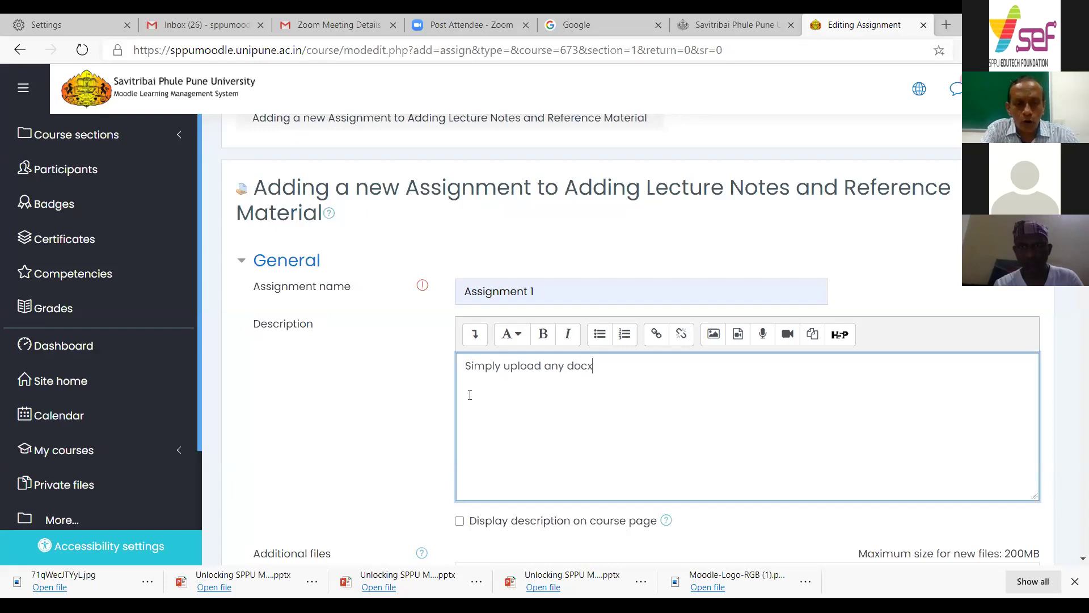
type(" or a pdf")
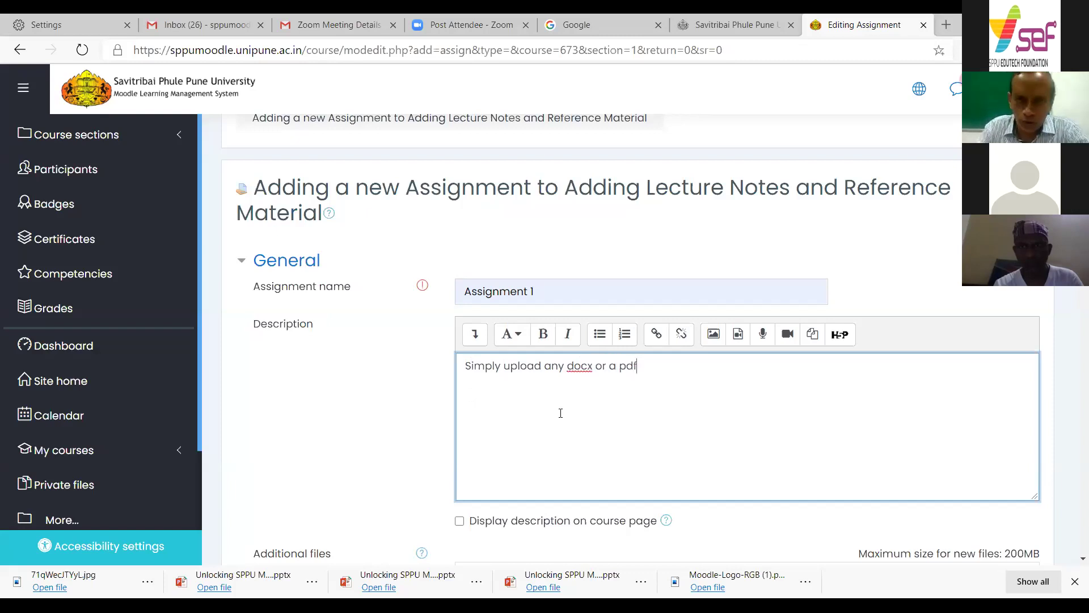
left_click(459, 520)
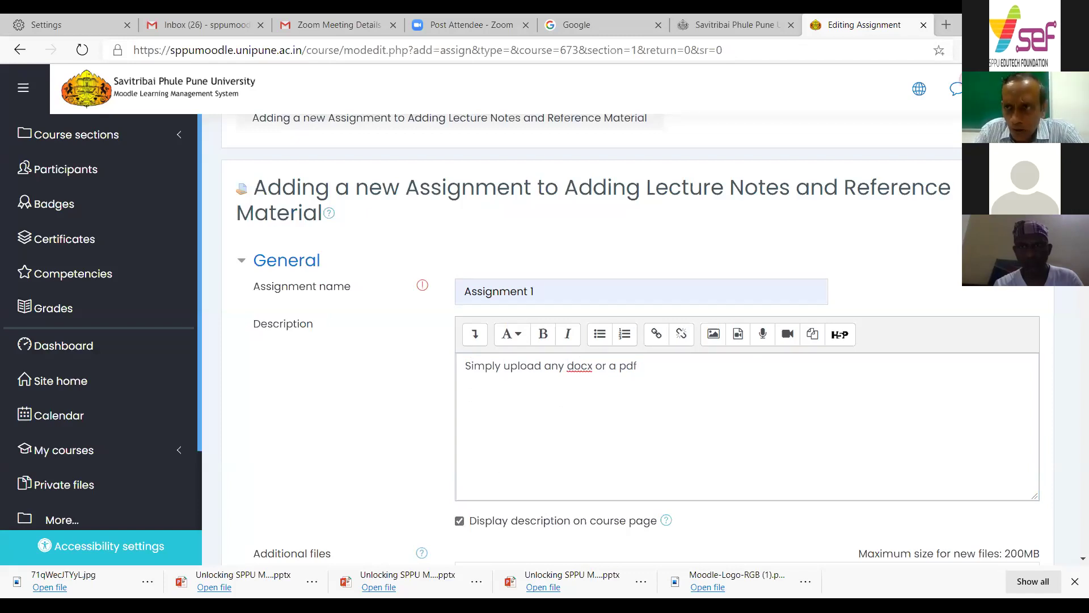
scroll(638, 338, "down", 3)
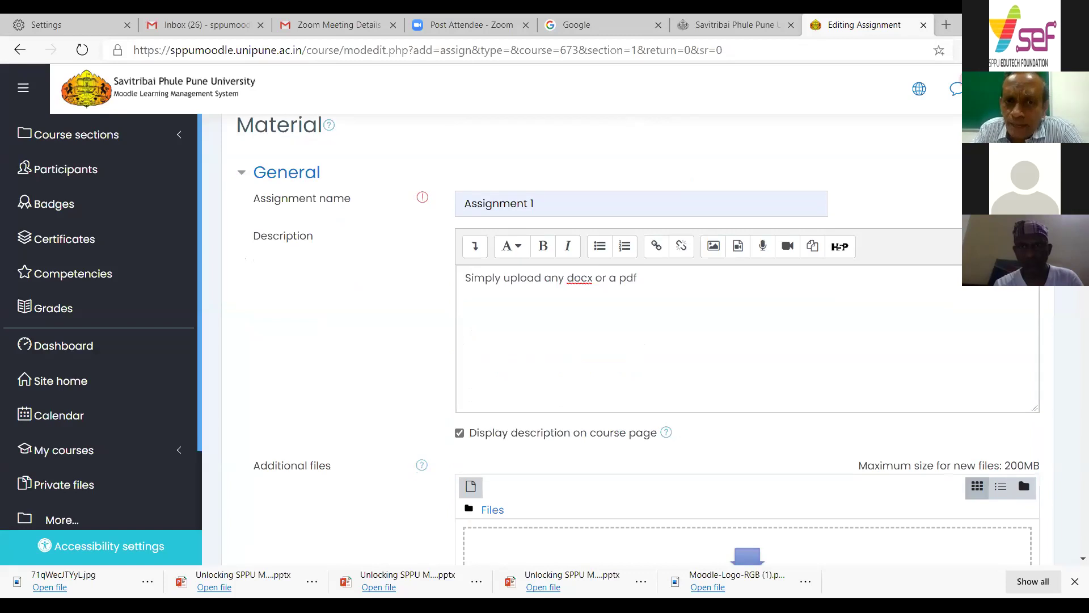
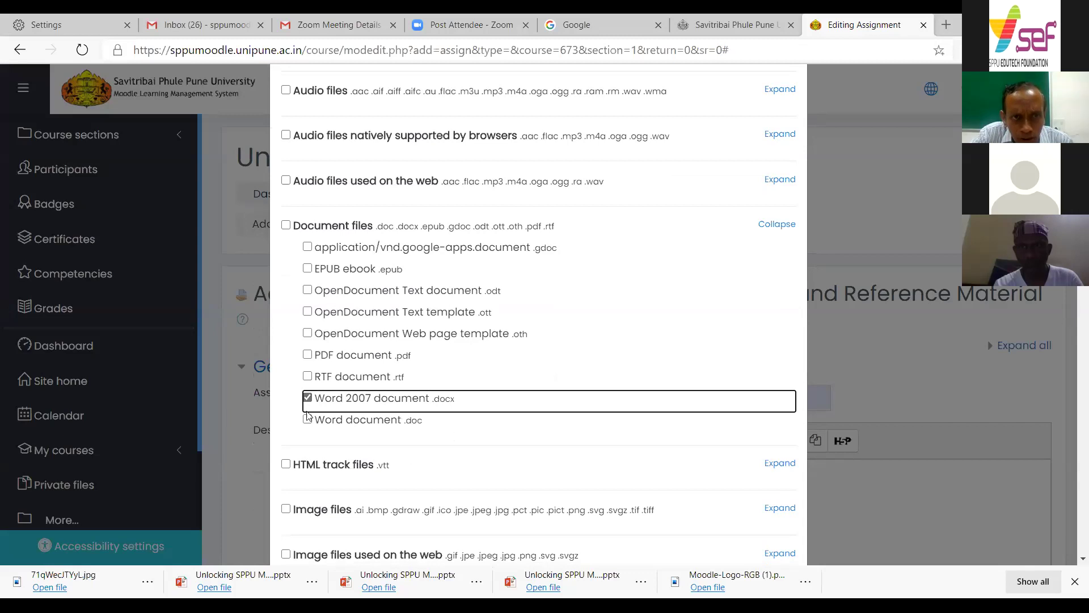
Add Word .doc and PDF to the accepted types and save, giving .pdf .docx .doc
left_click(307, 420)
left_click(307, 354)
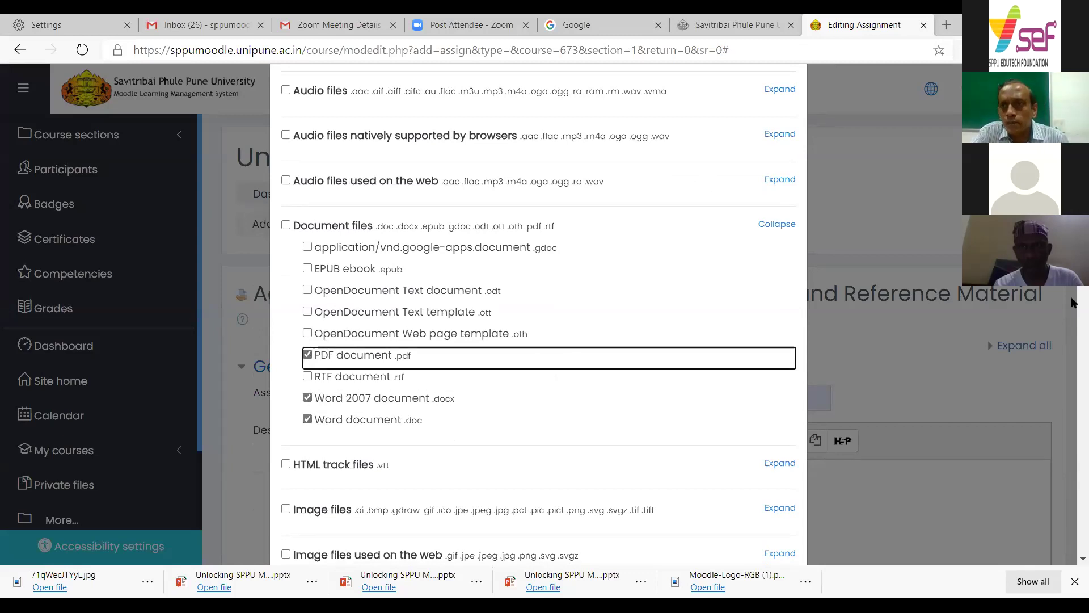
scroll(539, 318, "up", 3)
left_click_drag(1075, 294, 1078, 514)
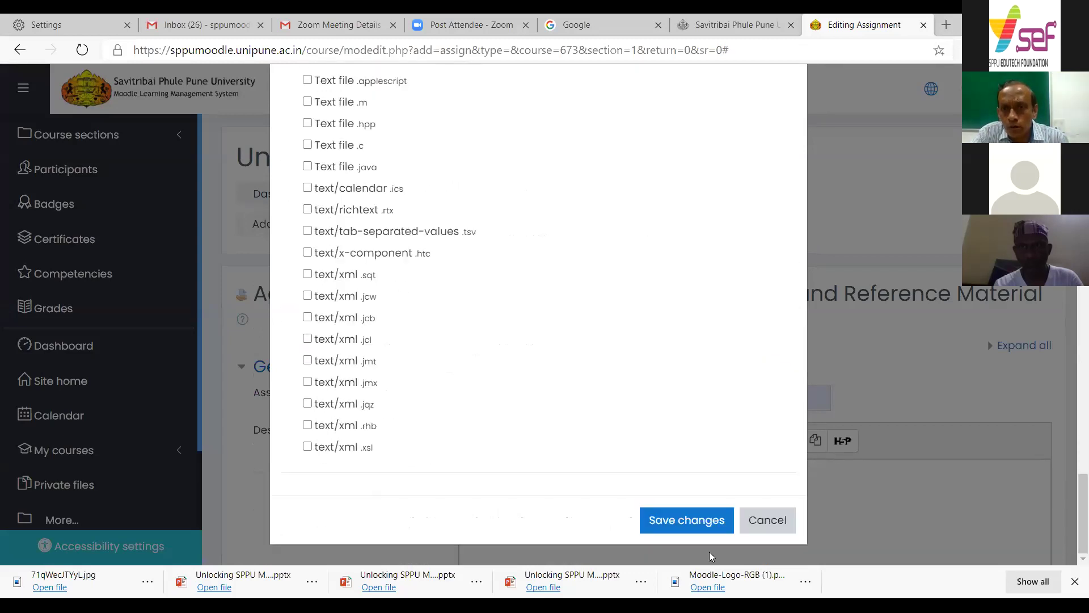
left_click(699, 520)
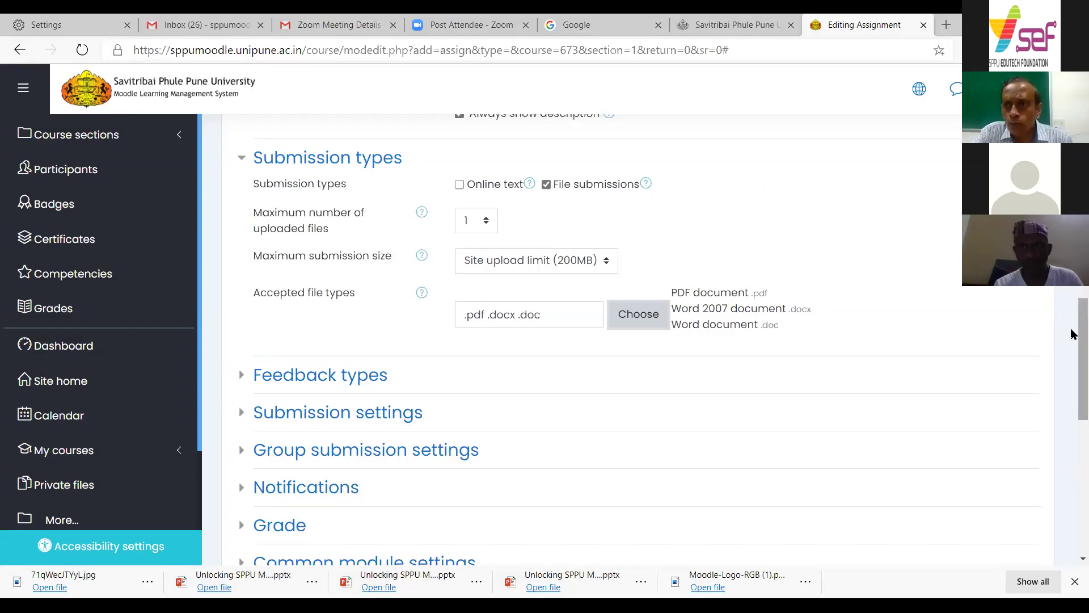
In the Grade settings, keep the type as Point and change the maximum grade from 100 to 5
scroll(1072, 333, "down", 2)
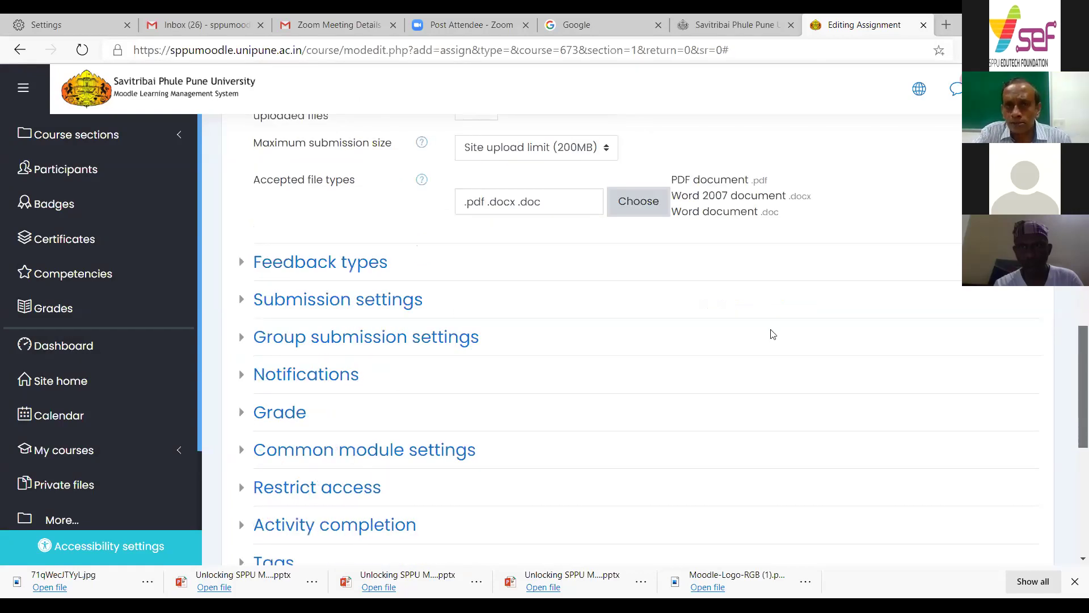
left_click(241, 419)
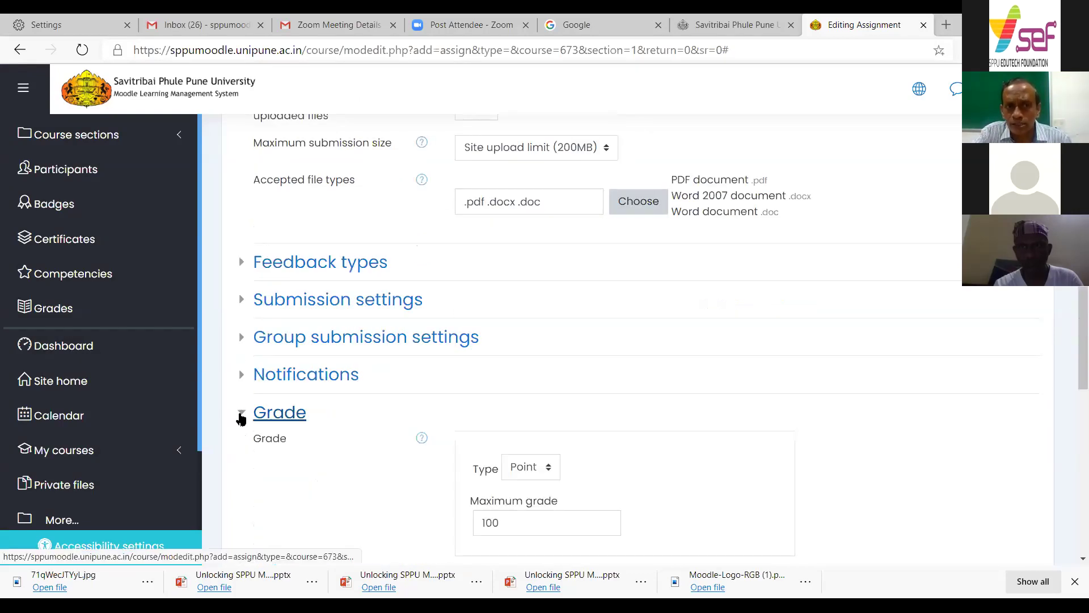
left_click(546, 474)
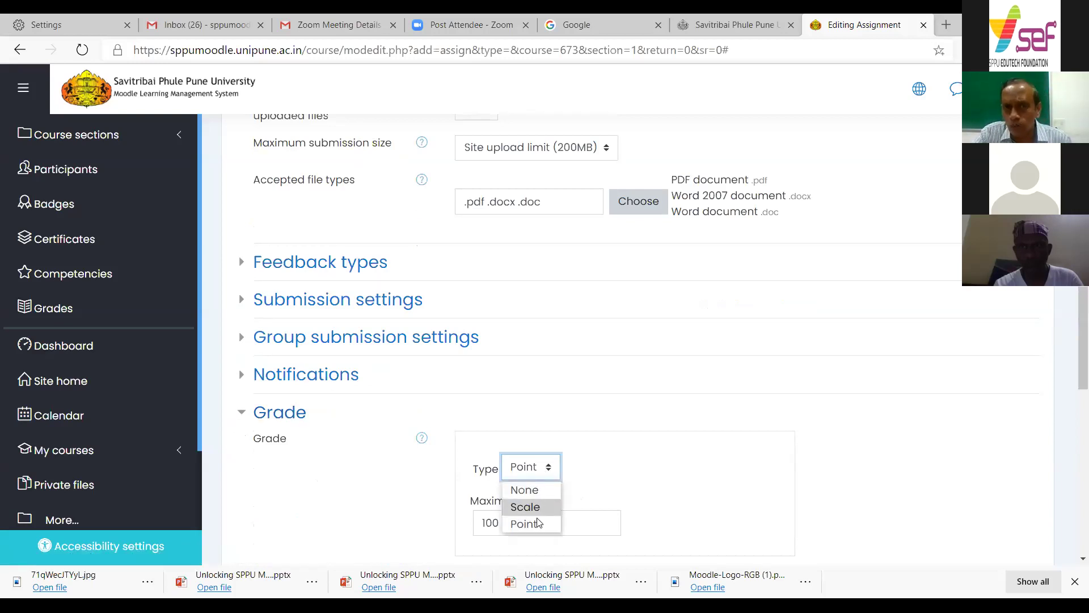
left_click(528, 523)
left_click(499, 523)
key("ctrl+a")
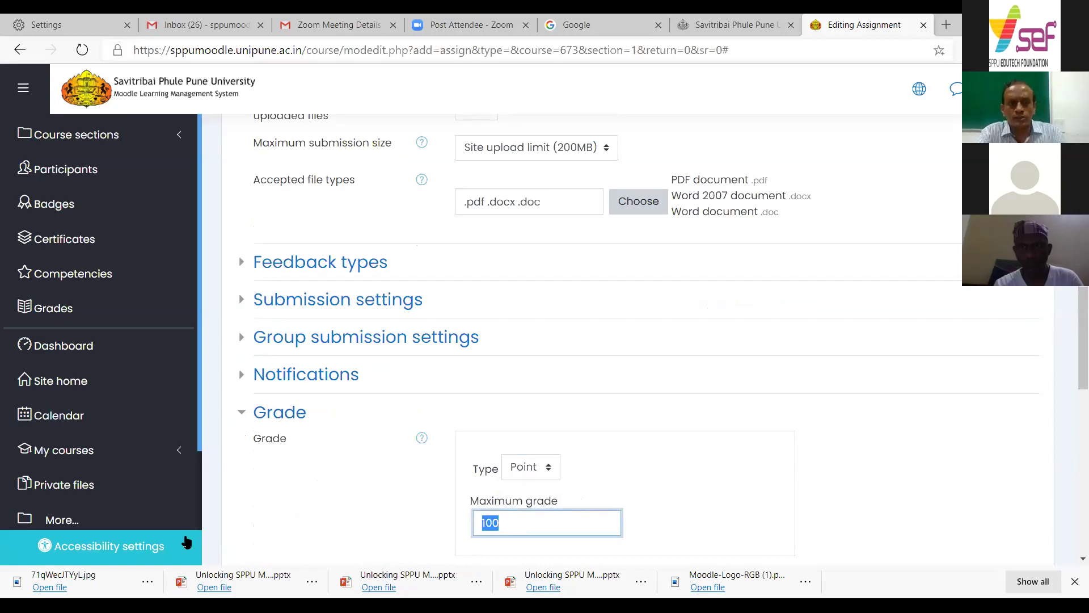
type("5")
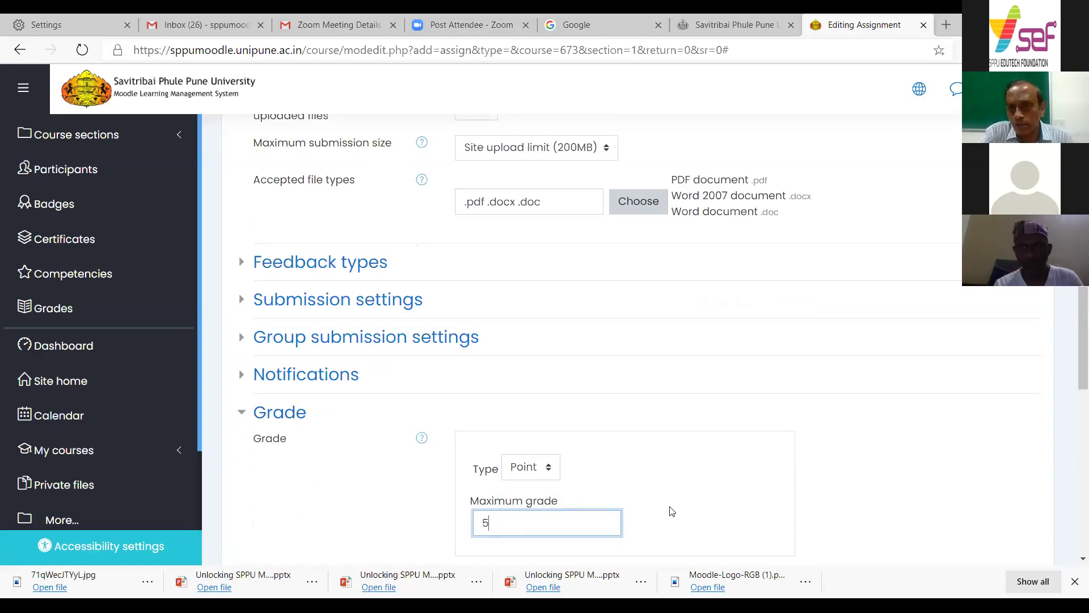
Save Assignment 1 and display its page
left_click_drag(1076, 341, 1072, 426)
scroll(1072, 425, "down", 1)
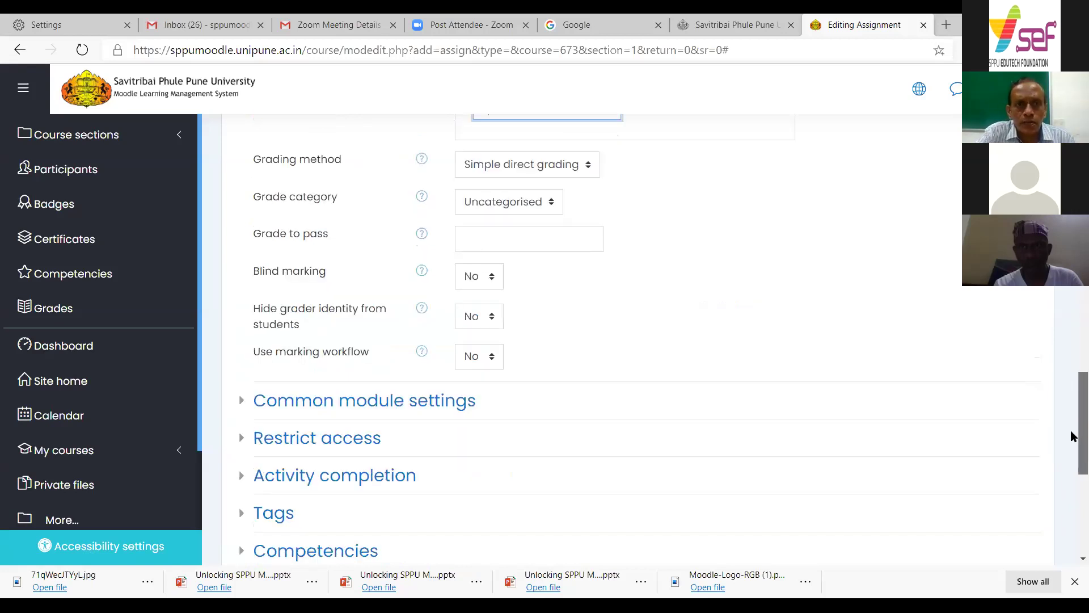
scroll(1075, 442, "down", 3)
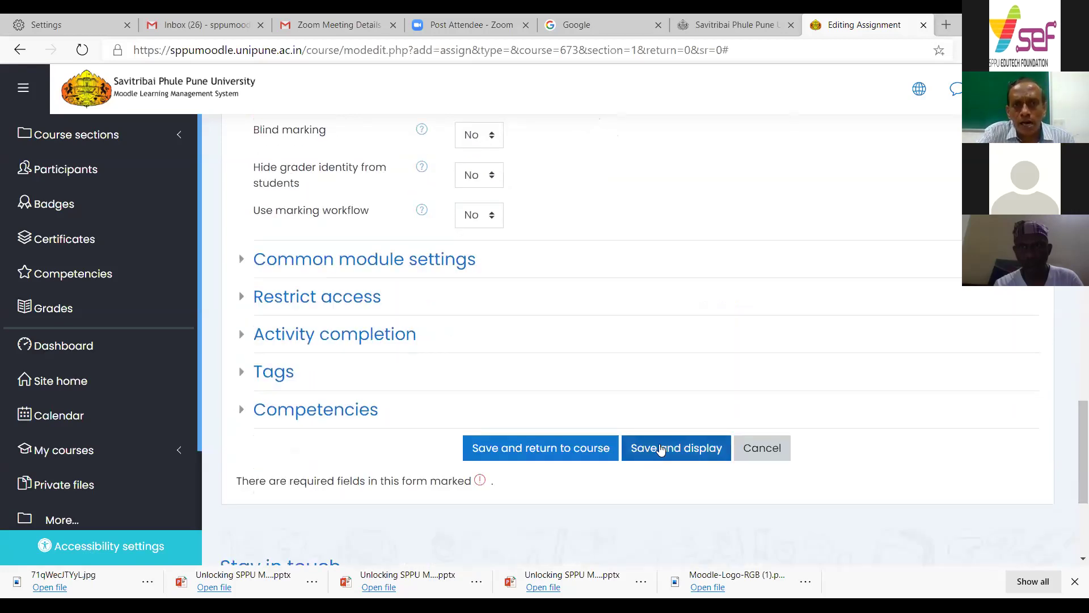
left_click(661, 450)
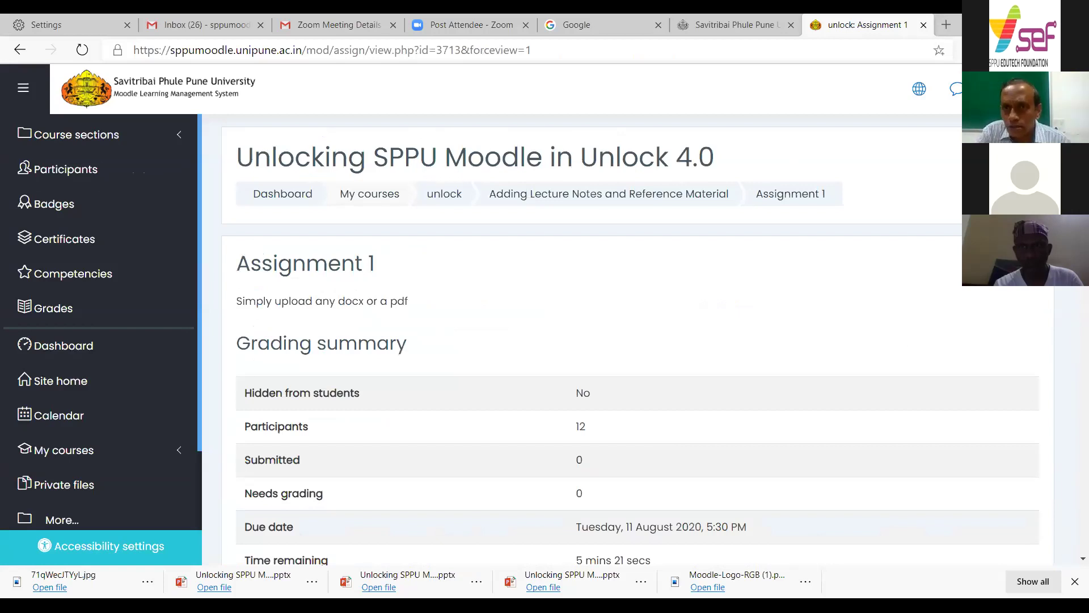
Reload the Assignment 1 page repeatedly until it shows 1 submitted and 1 needing grading
scroll(631, 336, "down", 2)
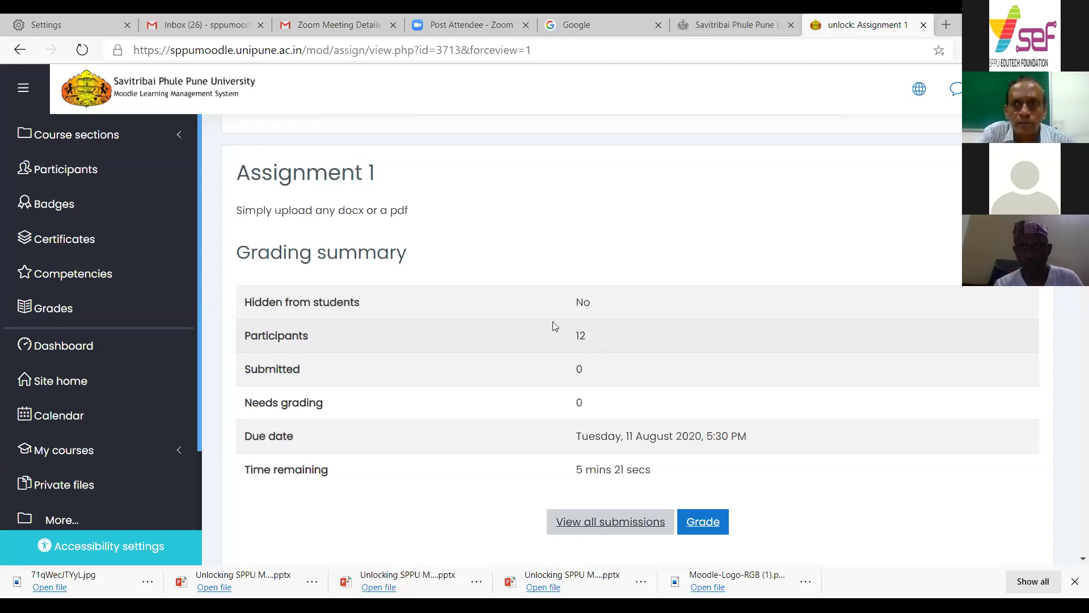
left_click(82, 50)
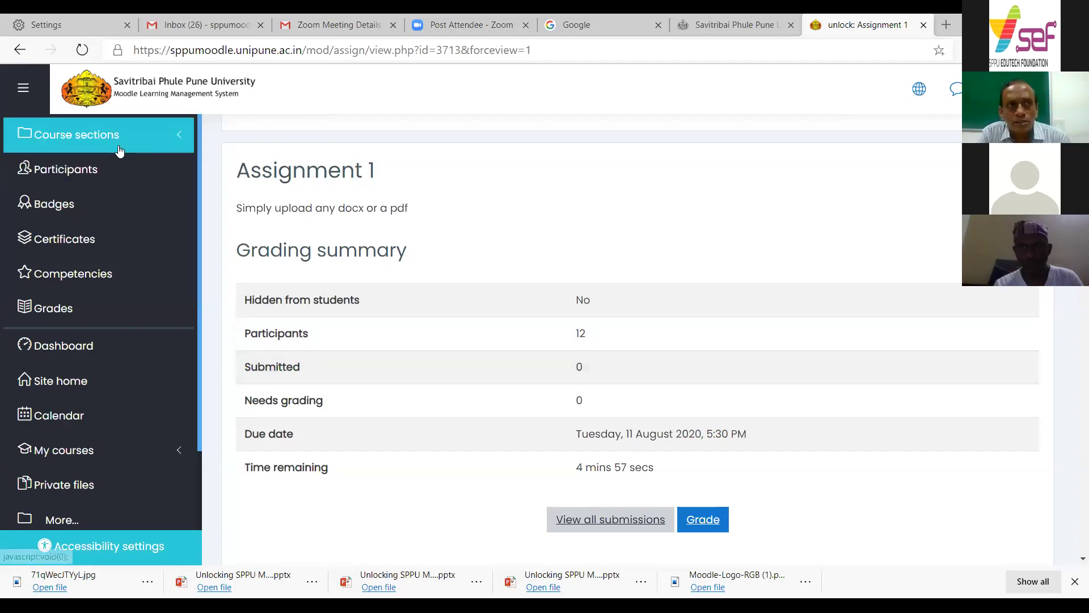
left_click(82, 51)
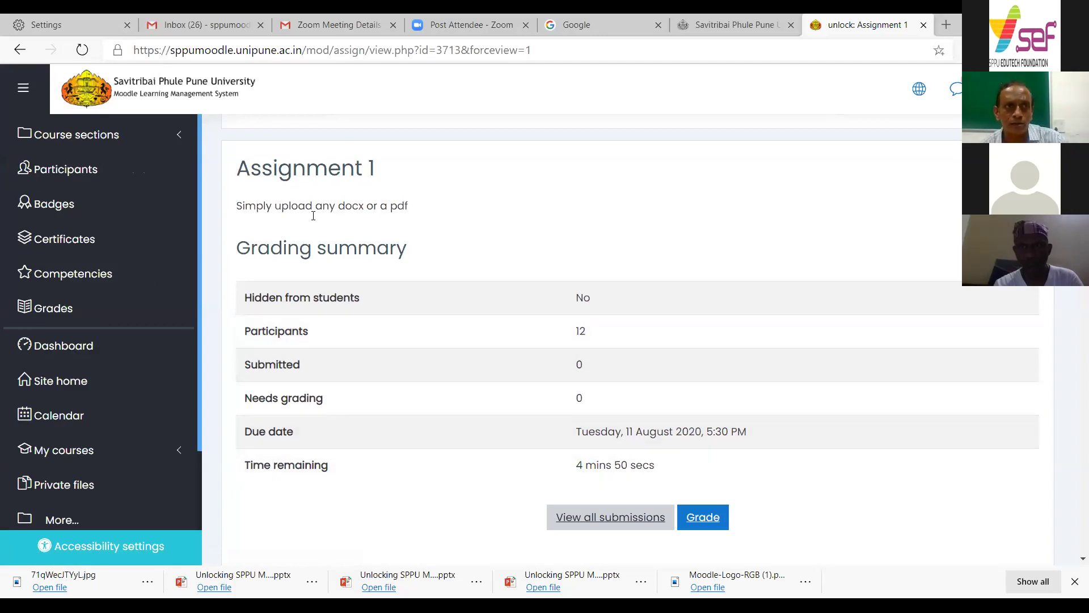
left_click(82, 50)
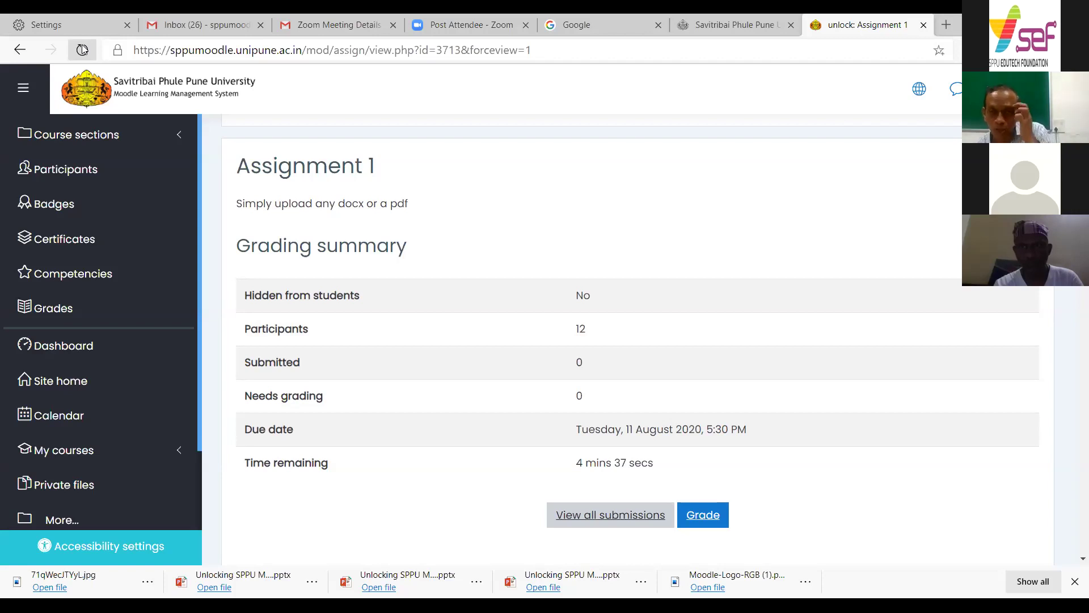
left_click(82, 49)
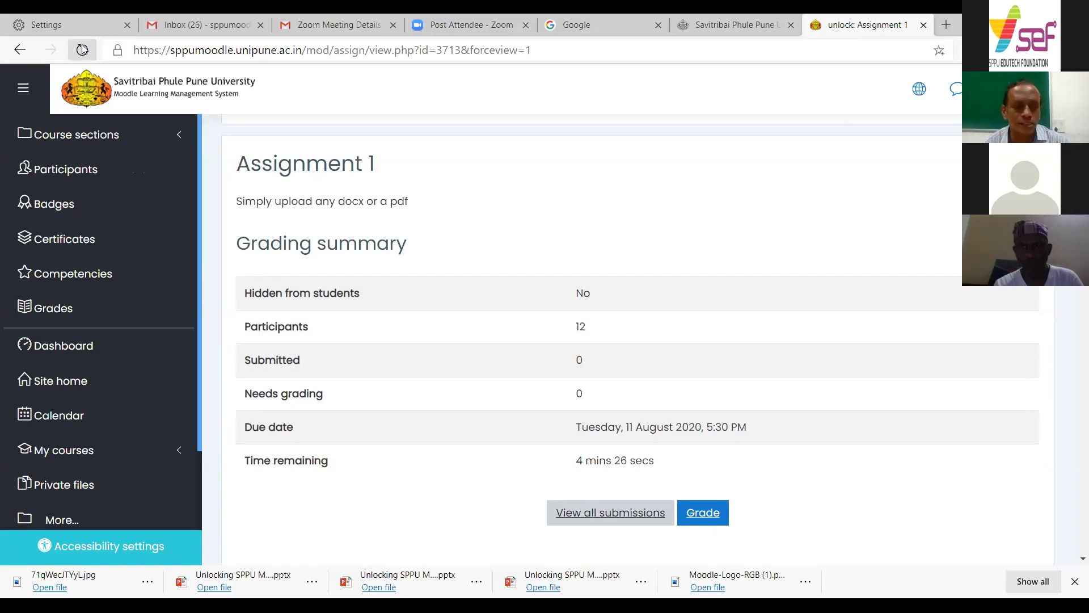
left_click(82, 49)
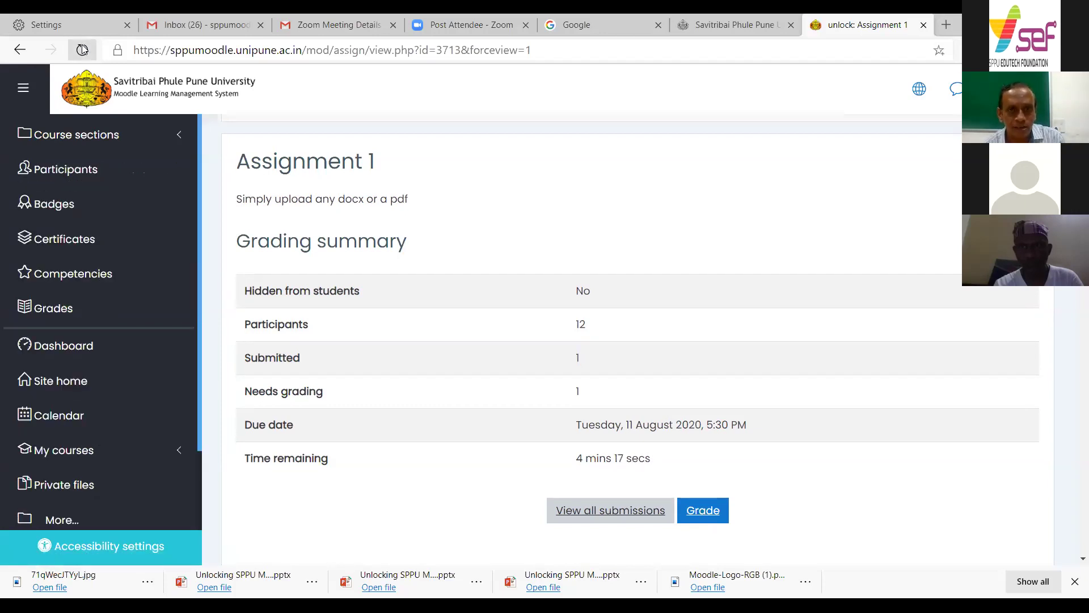
left_click(82, 49)
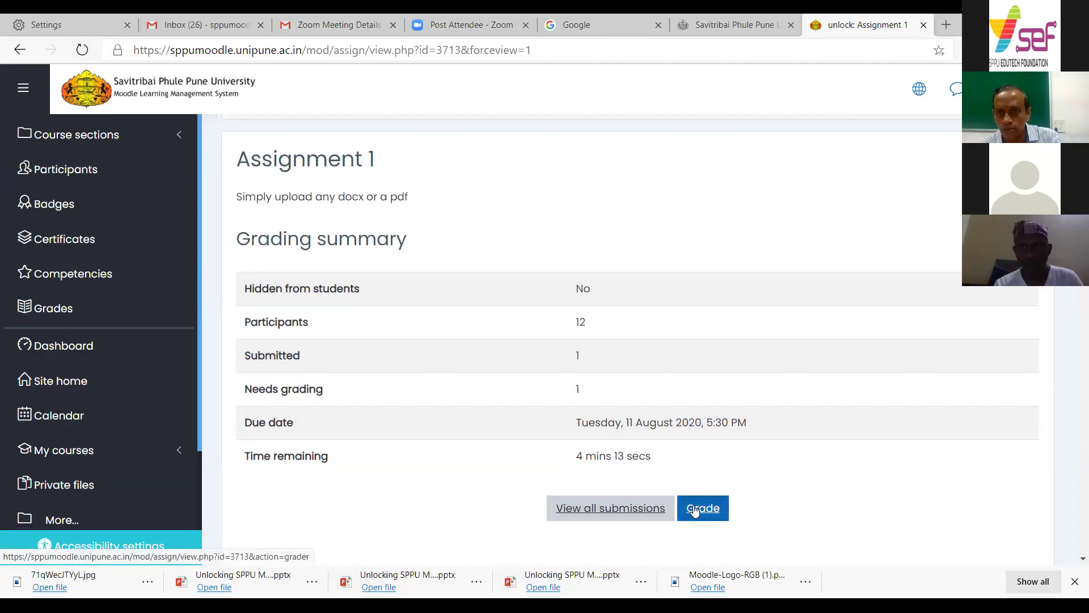
View all submissions and reload the table, showing one PDF submitted for grading
left_click(648, 509)
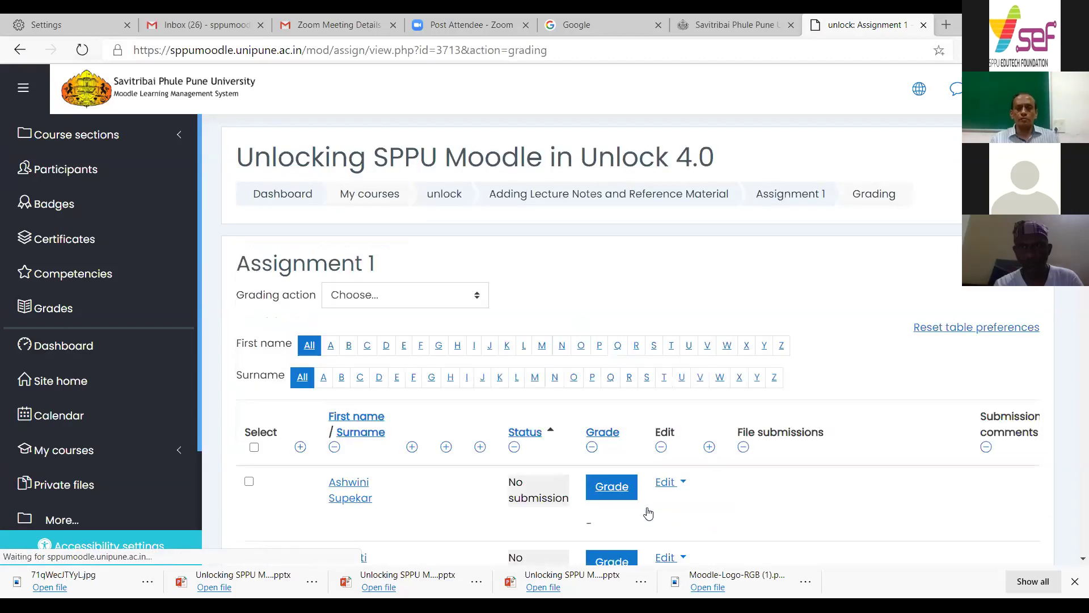
scroll(648, 513, "down", 7)
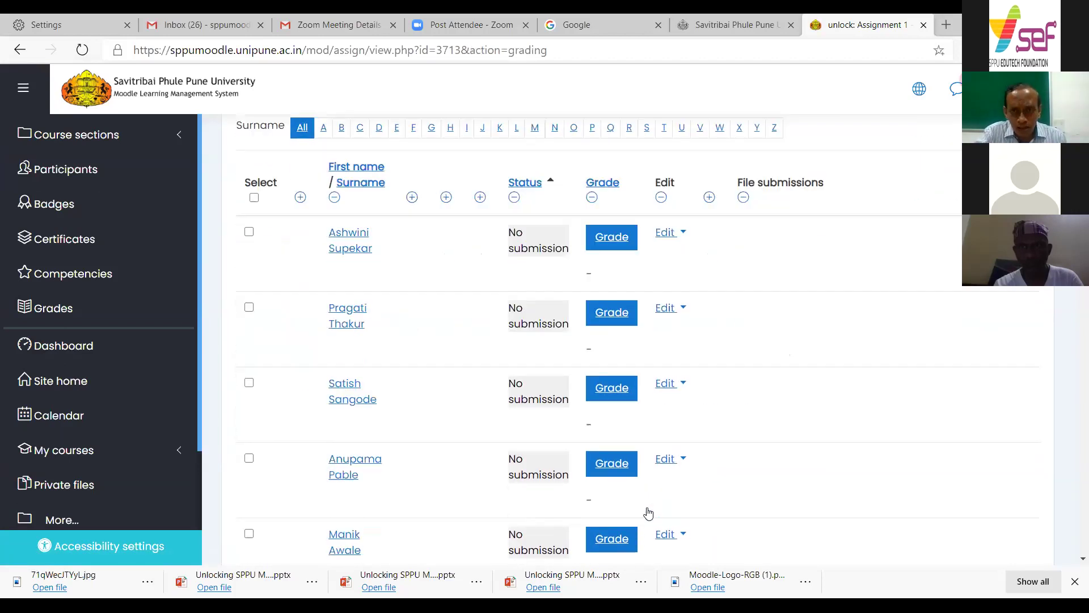
scroll(648, 514, "down", 2)
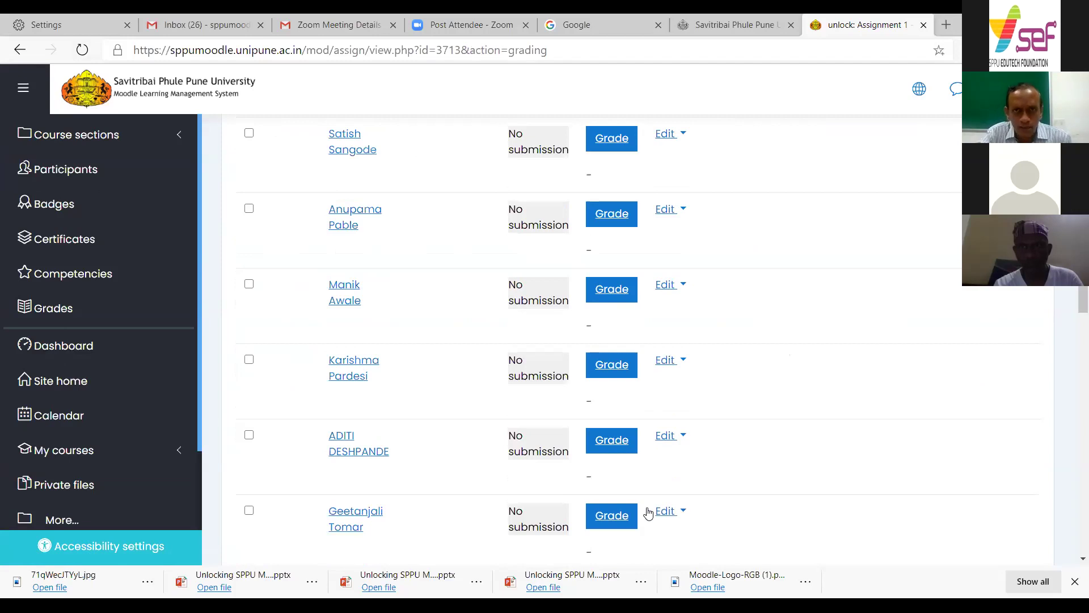
scroll(649, 512, "down", 6)
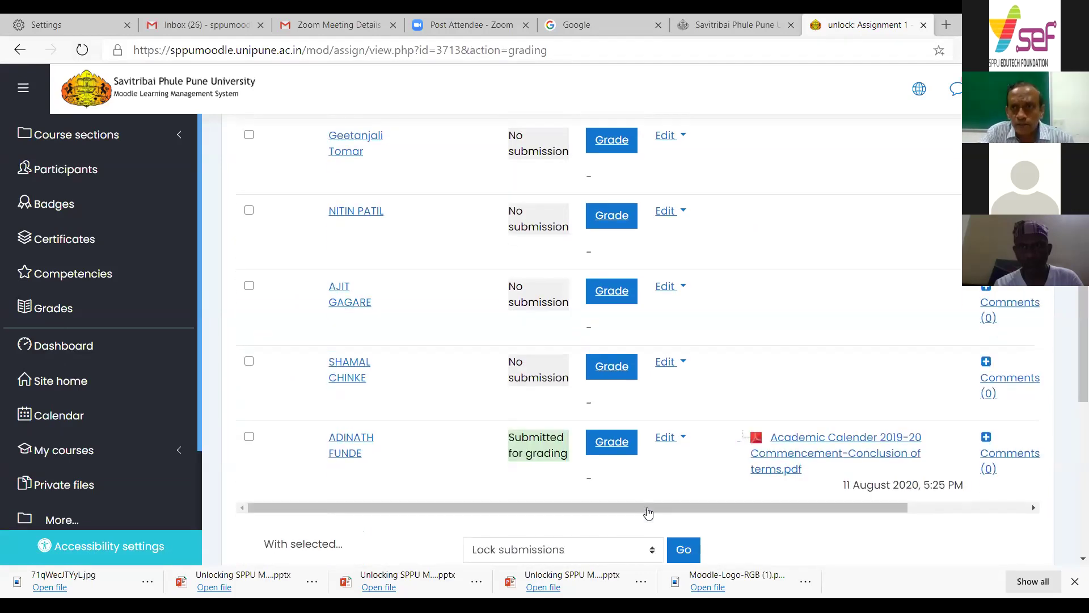
scroll(649, 513, "down", 1)
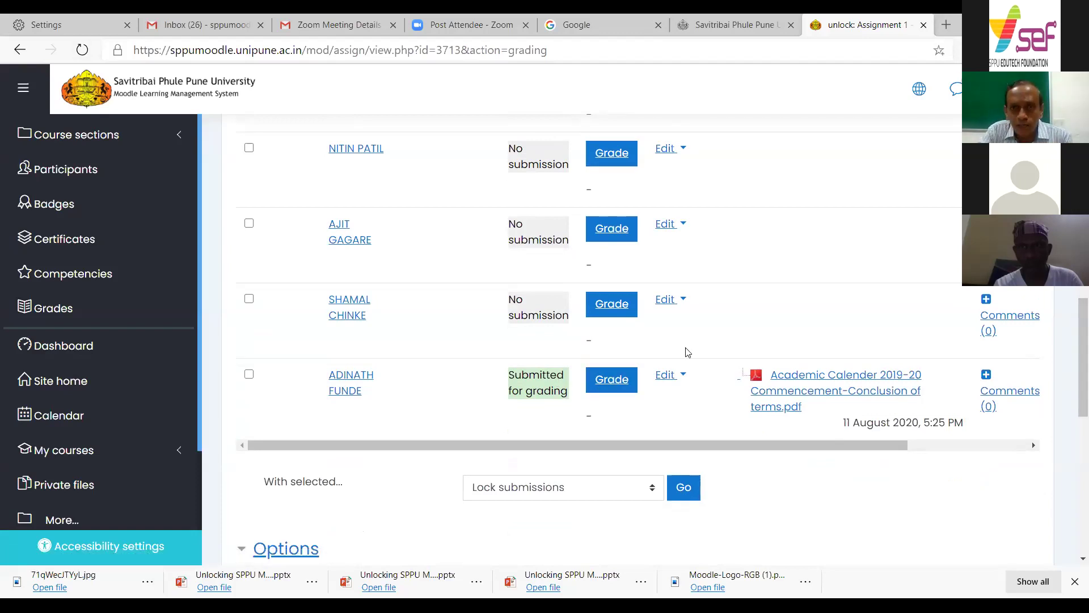
scroll(623, 340, "up", 10)
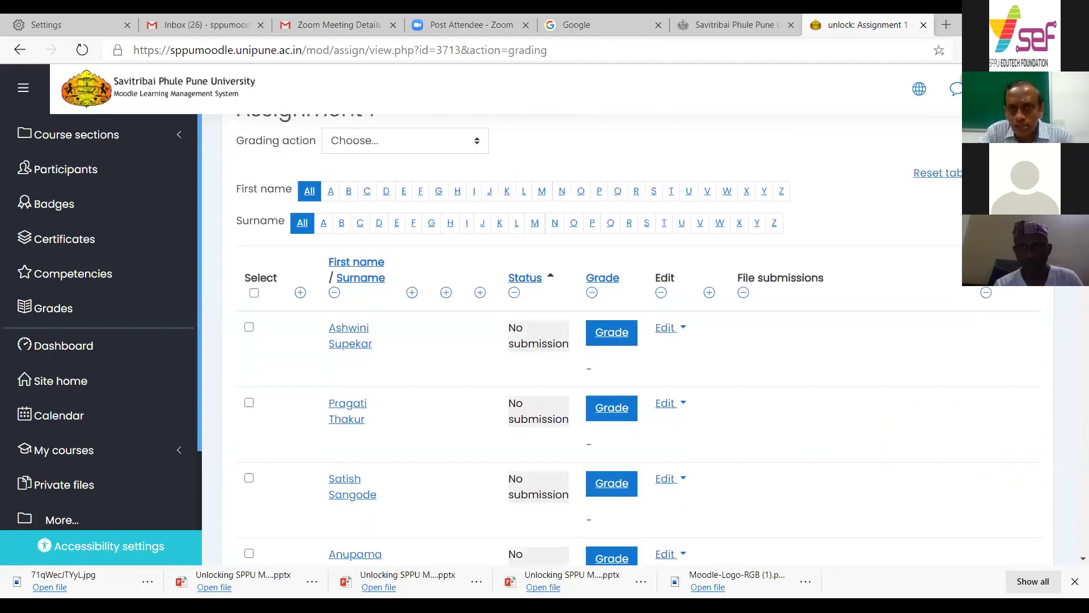
left_click(82, 50)
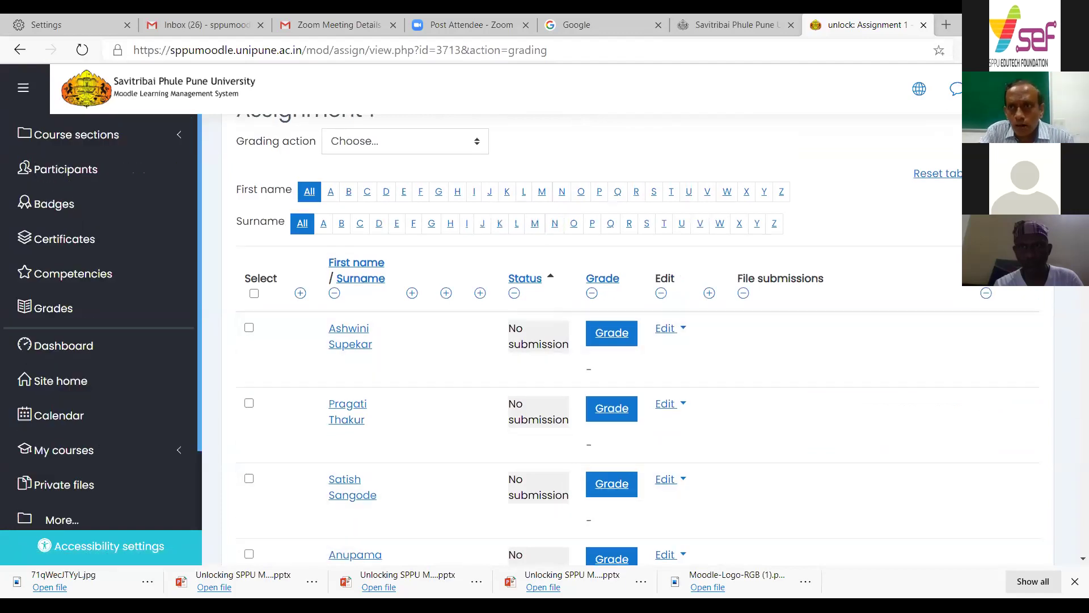
Return to the Assignment 1 overview through the breadcrumb
scroll(1074, 331, "down", 10)
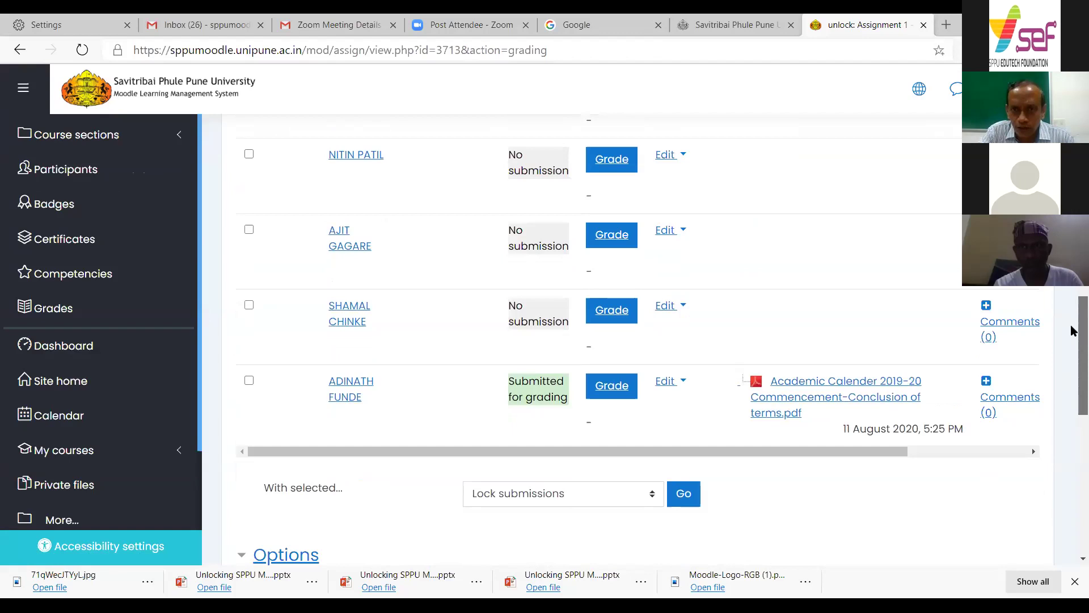
scroll(1073, 328, "up", 1)
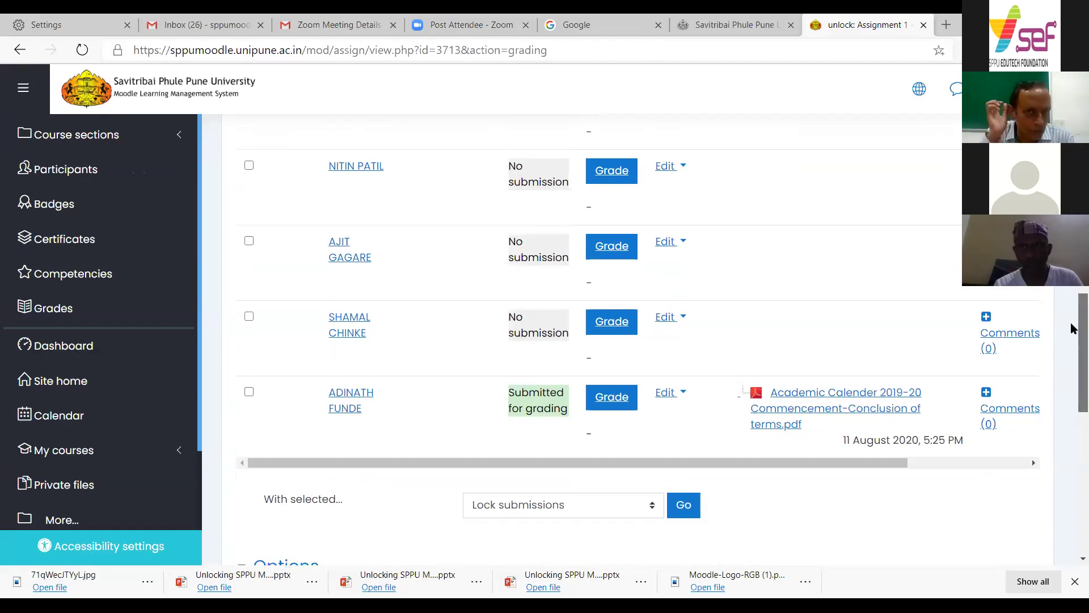
scroll(1072, 328, "down", 5)
scroll(1072, 328, "up", 15)
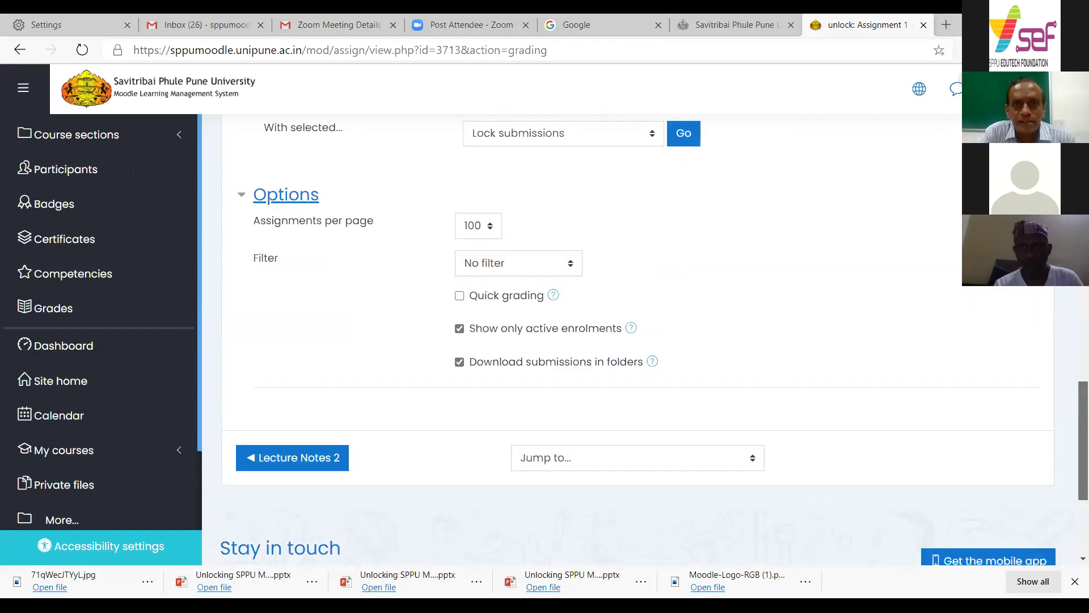
left_click(782, 199)
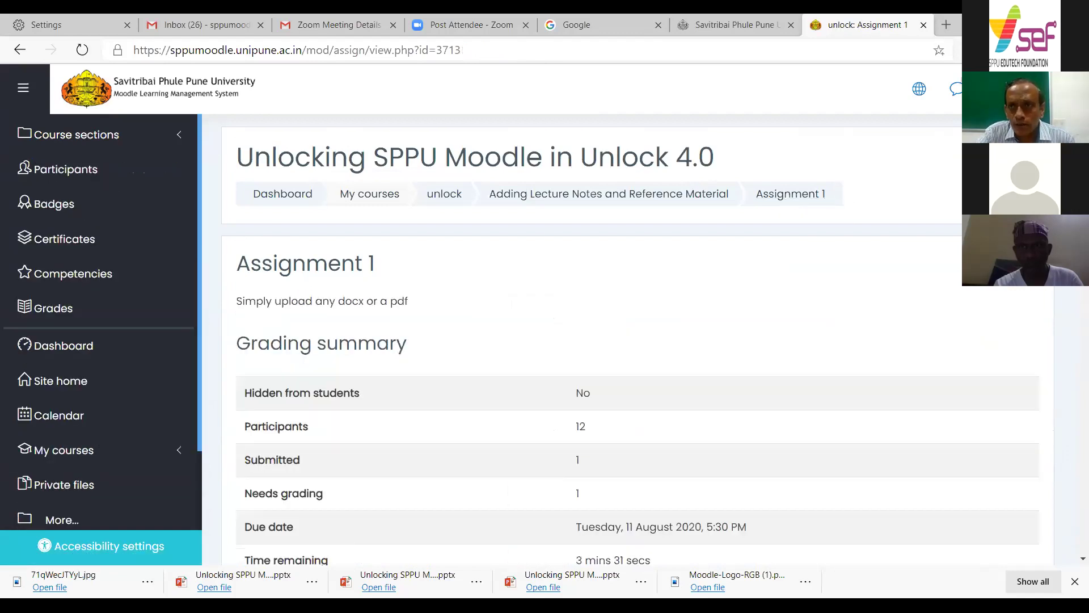
scroll(1072, 318, "down", 6)
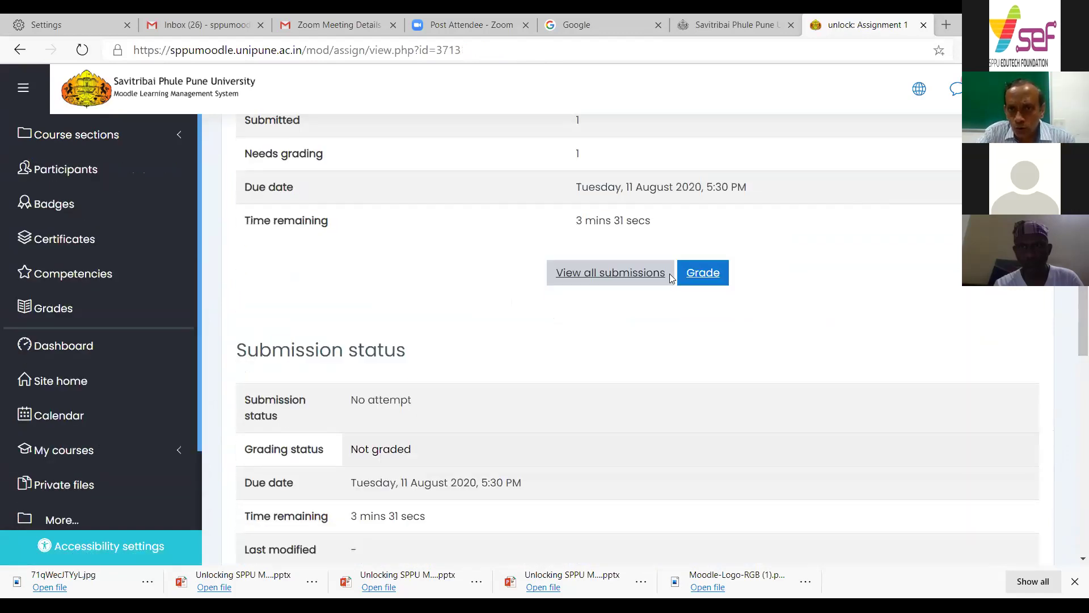
Grade the first student 0 out of 5 with feedback 'You will not get credit of this assignment'
left_click(695, 276)
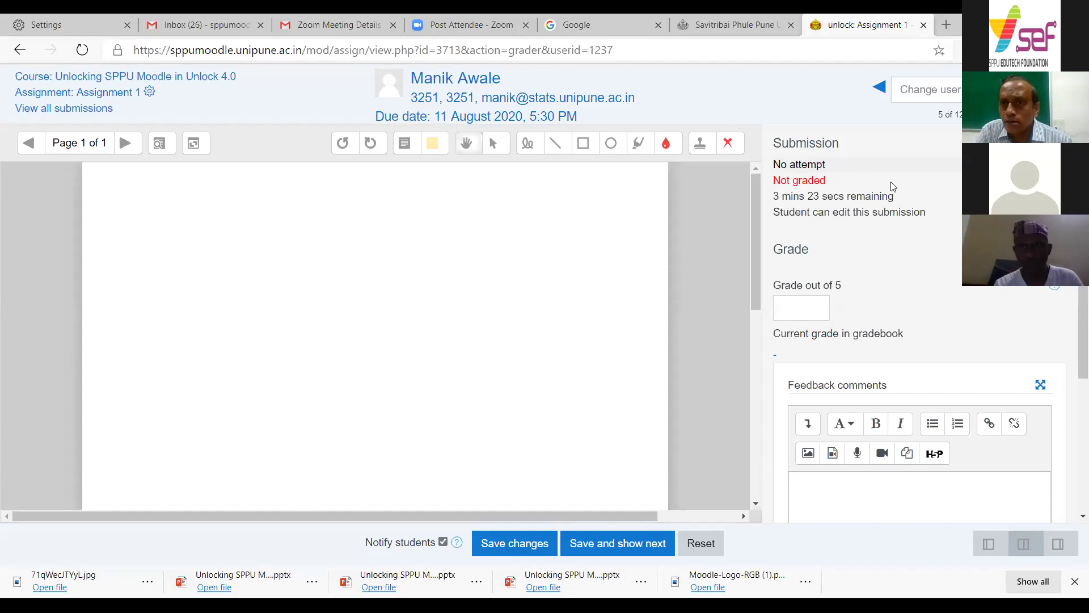
key("Tab")
type("0")
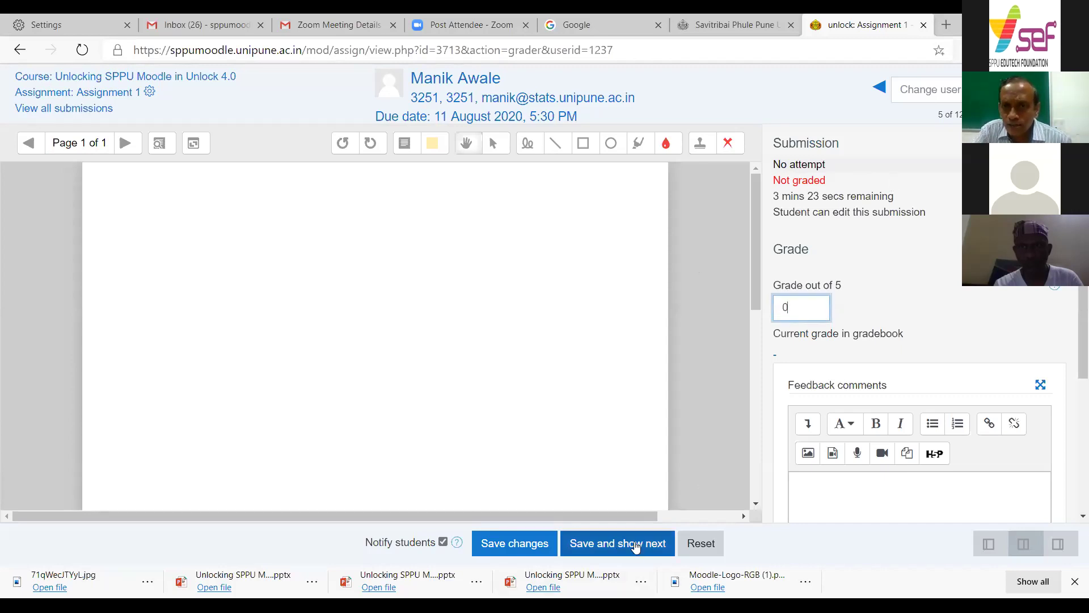
left_click(851, 494)
scroll(1069, 363, "down", 1)
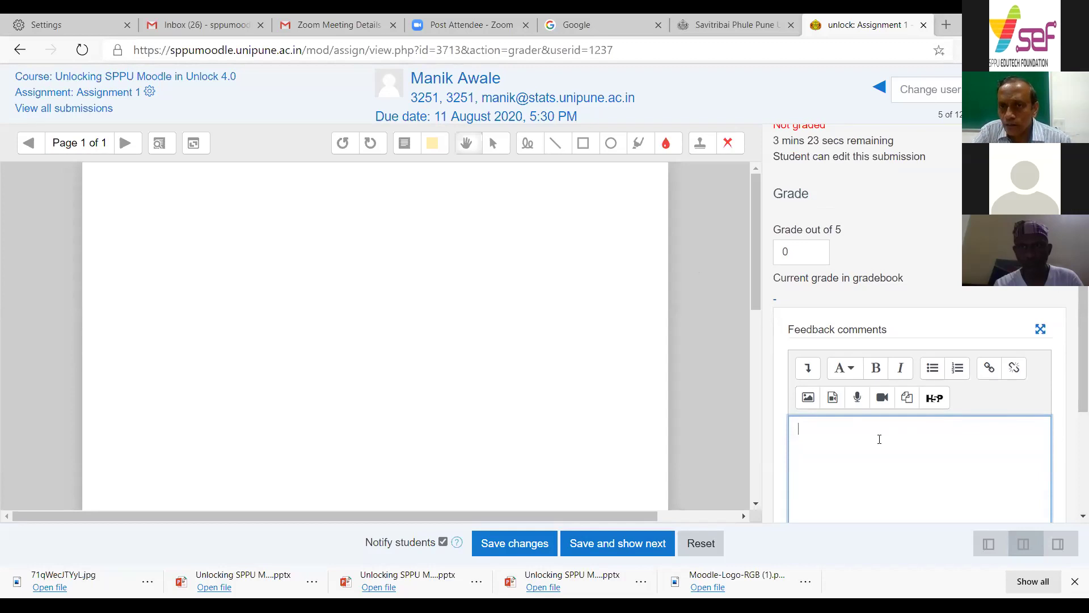
type("You will not get credit of this assignment")
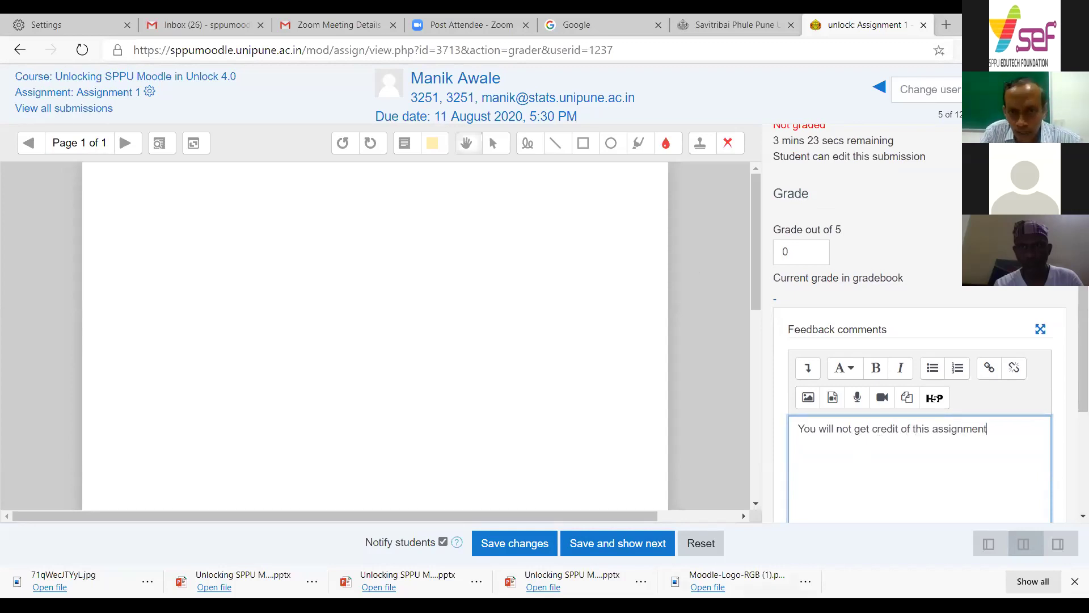
left_click(609, 547)
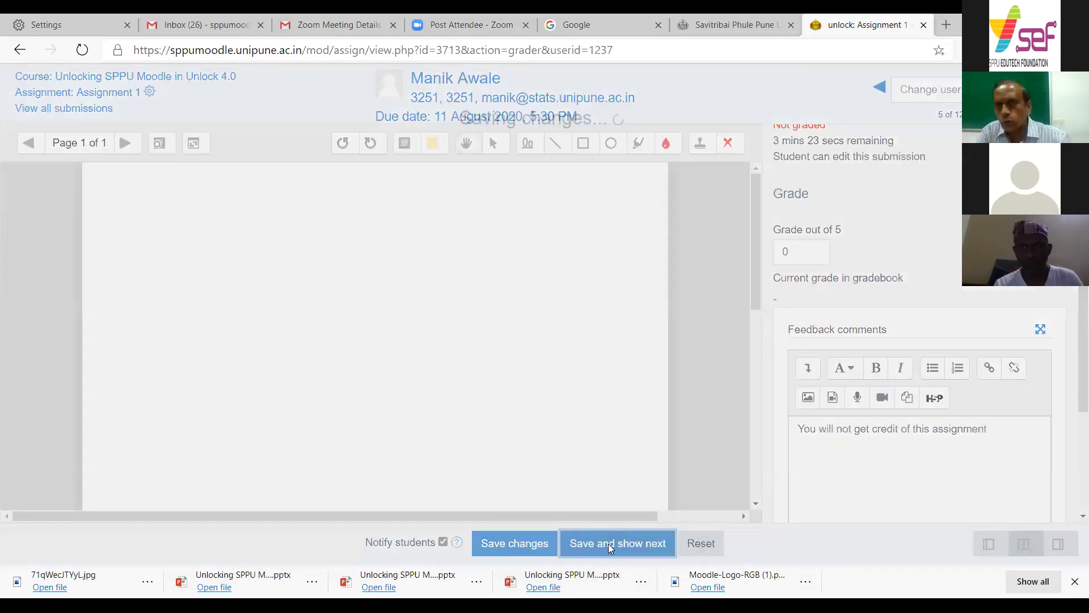
left_click(443, 388)
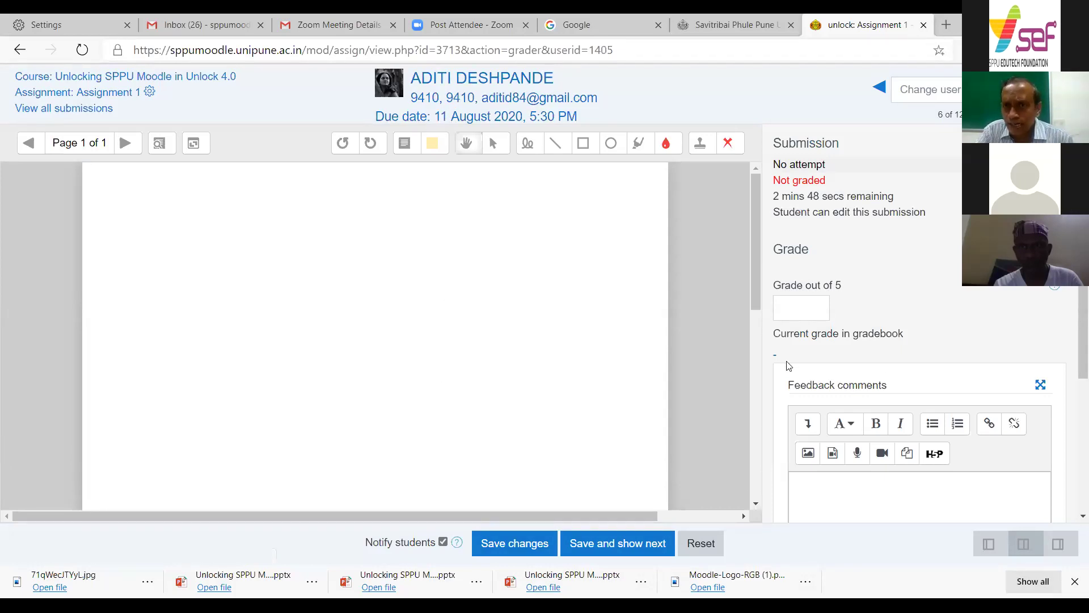
Save the next five students' grading records, confirming each, then go back to the overview
left_click(626, 552)
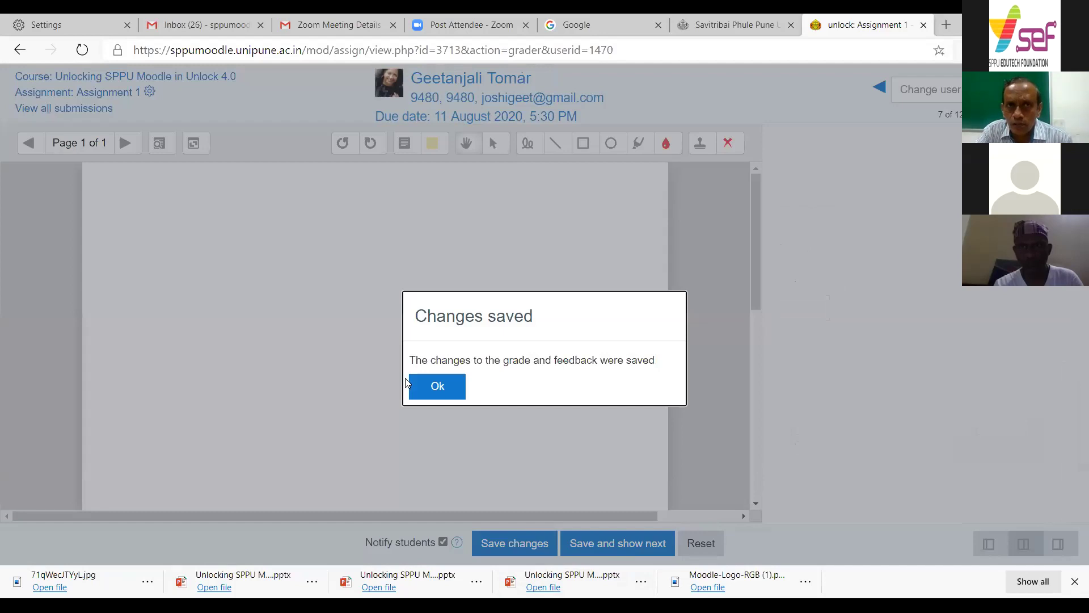
left_click(432, 388)
left_click(626, 543)
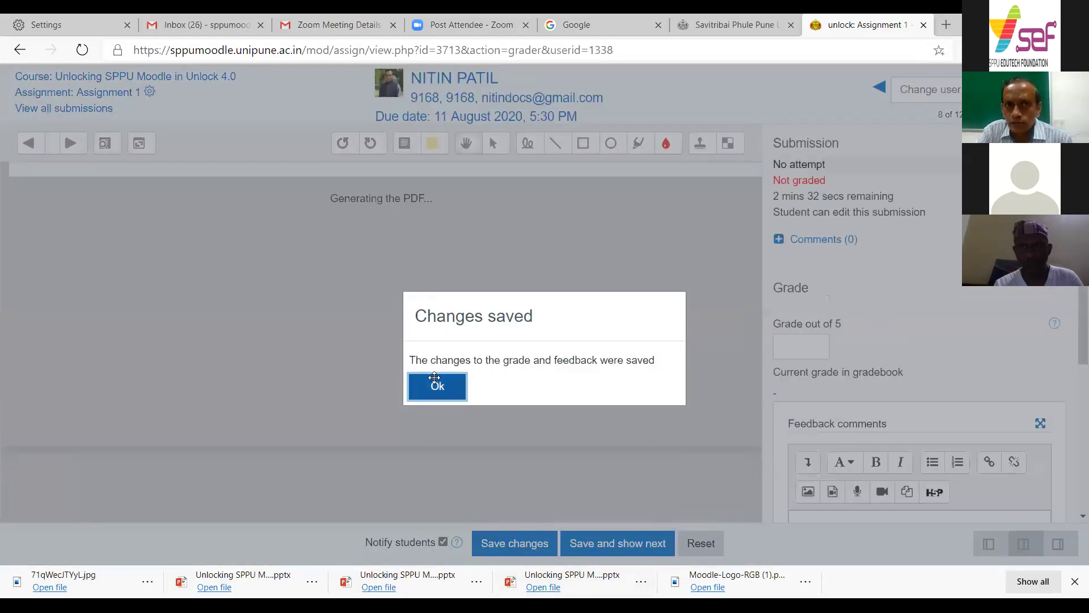
left_click(434, 388)
left_click(605, 544)
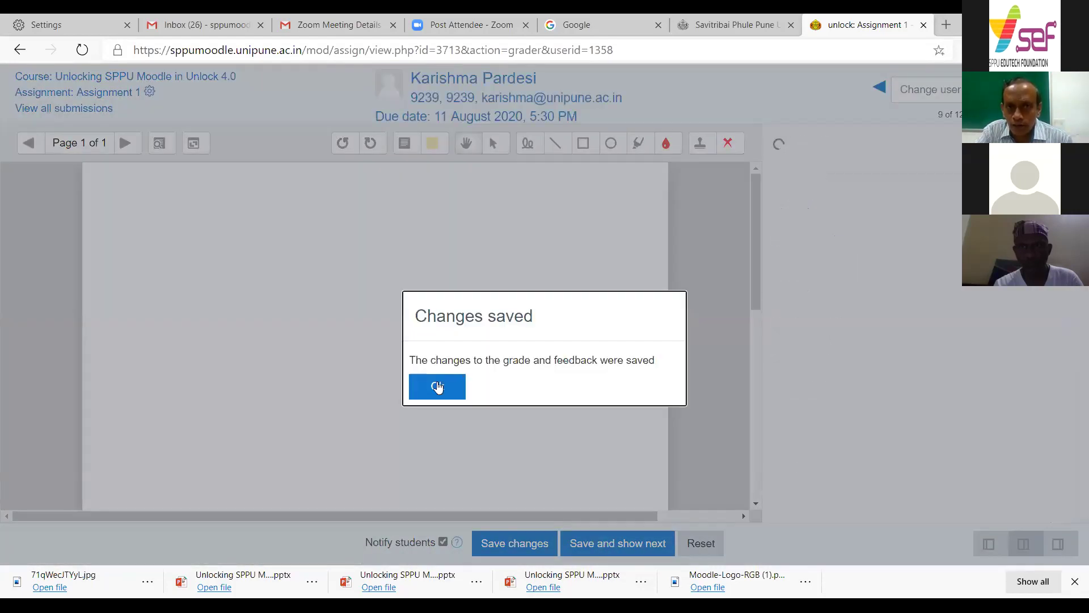
left_click(436, 381)
left_click(590, 545)
left_click(453, 386)
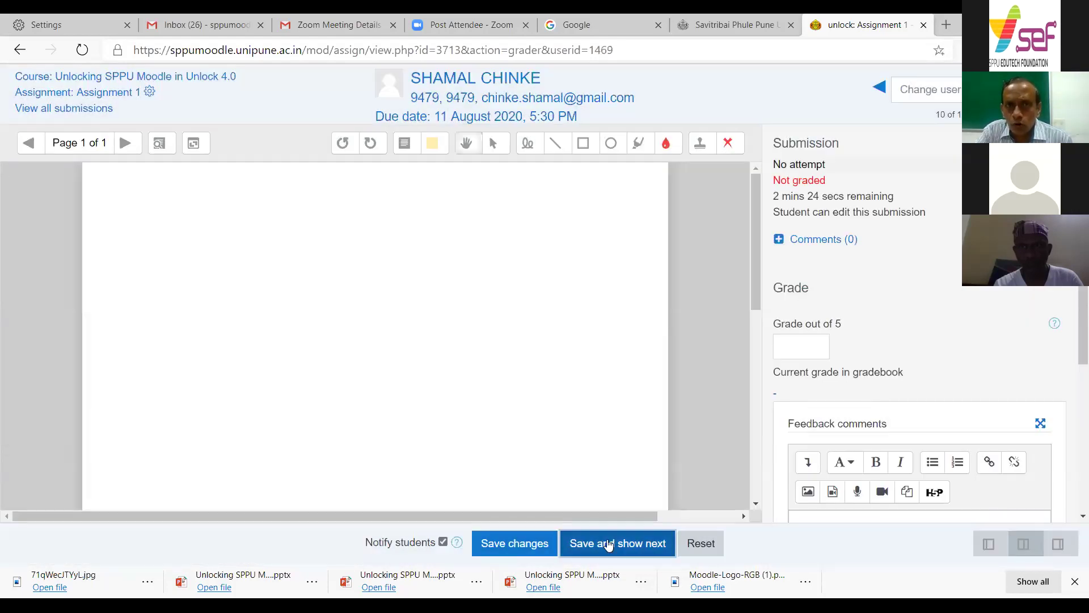
left_click(604, 544)
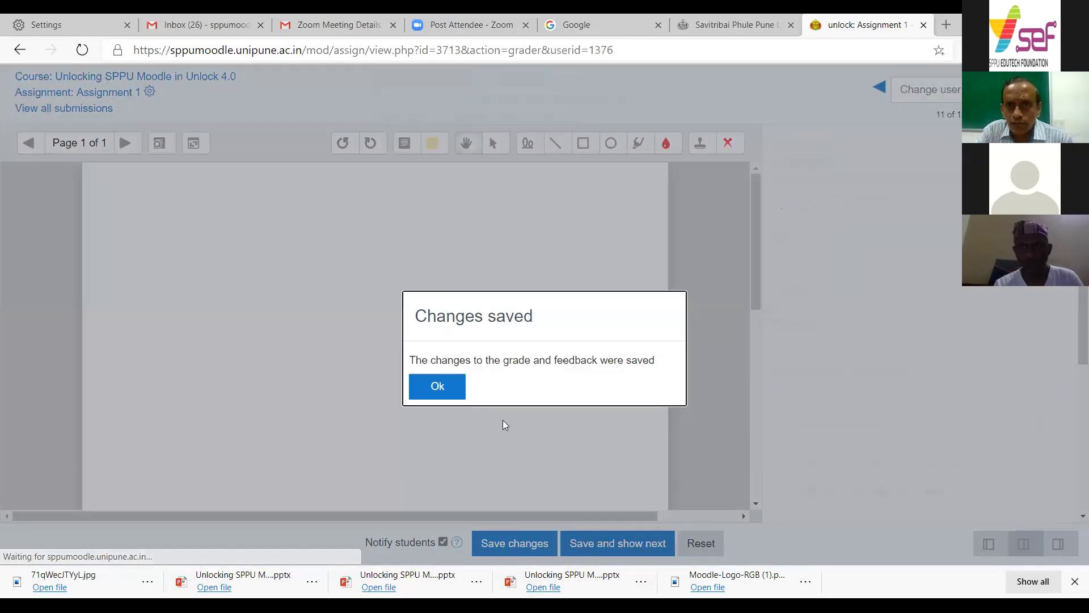
left_click(455, 383)
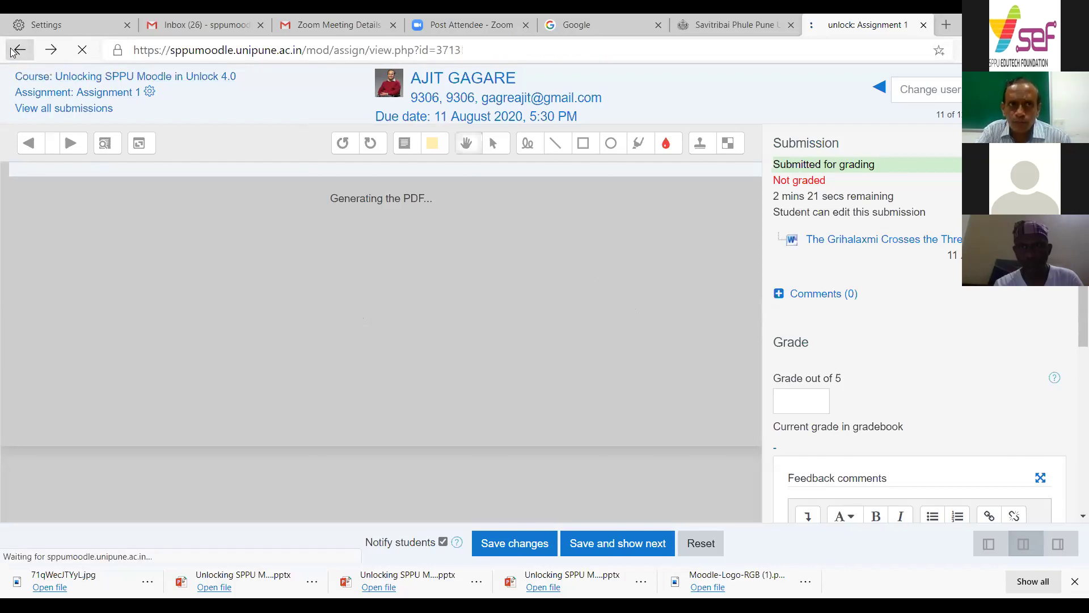
left_click(13, 52)
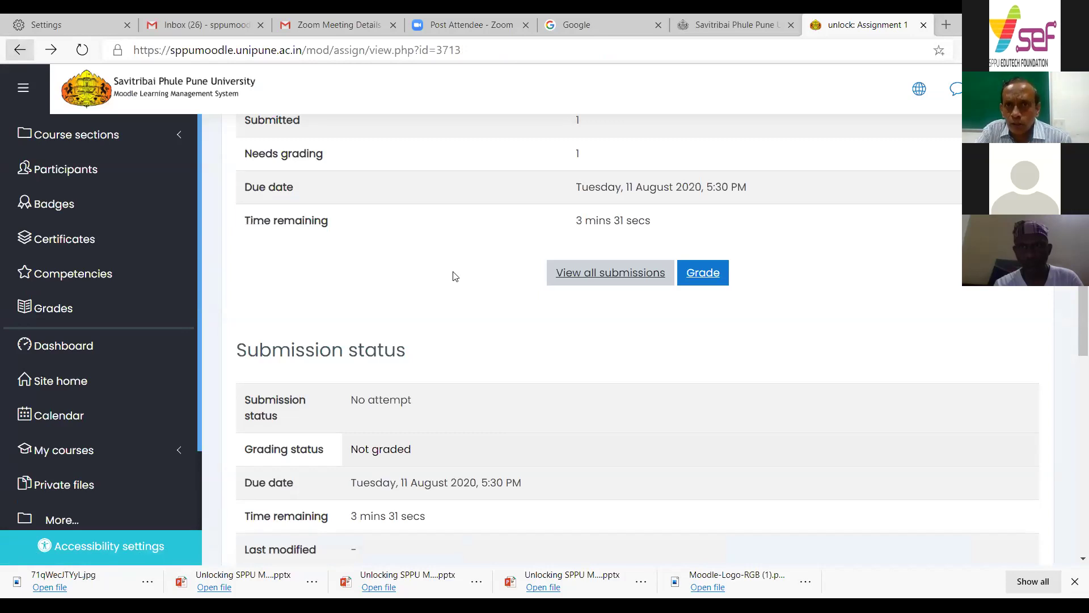
Try opening the list of all Assignment 1 submissions
left_click(623, 273)
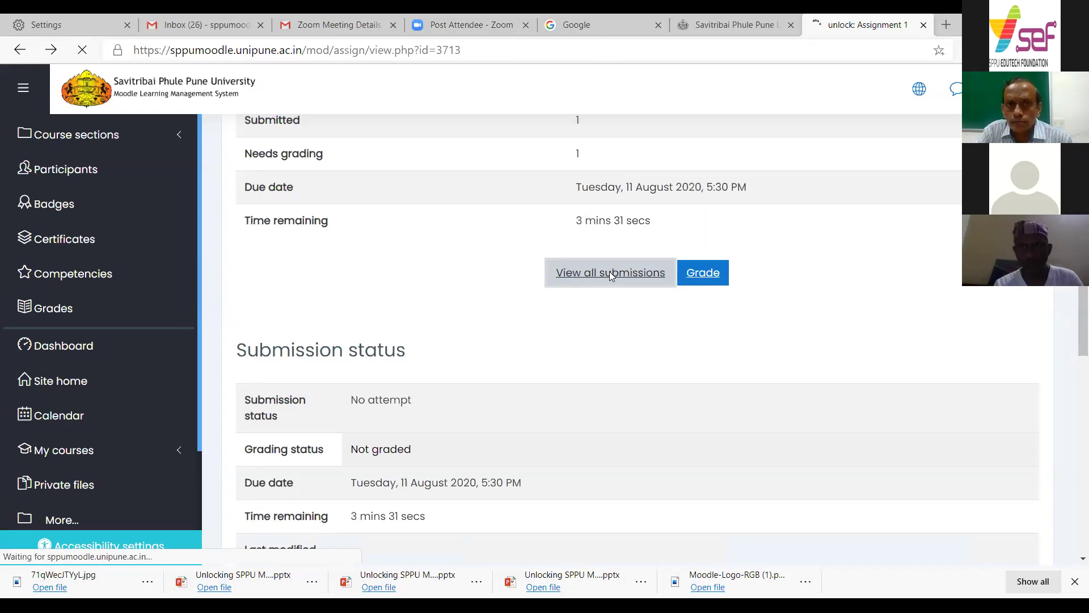
scroll(1070, 306, "down", 5)
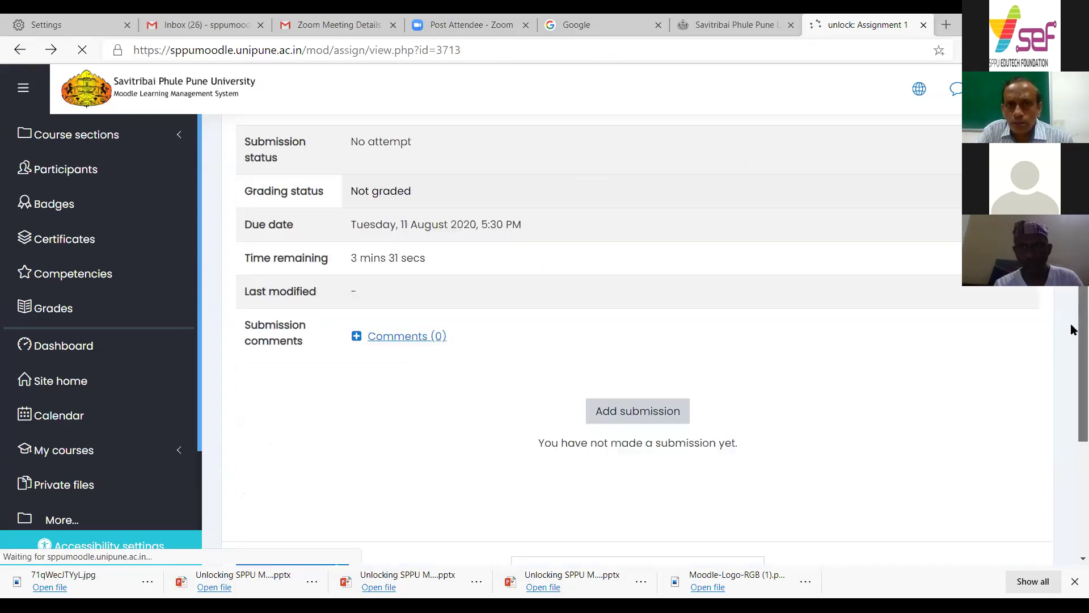
scroll(1072, 329, "up", 10)
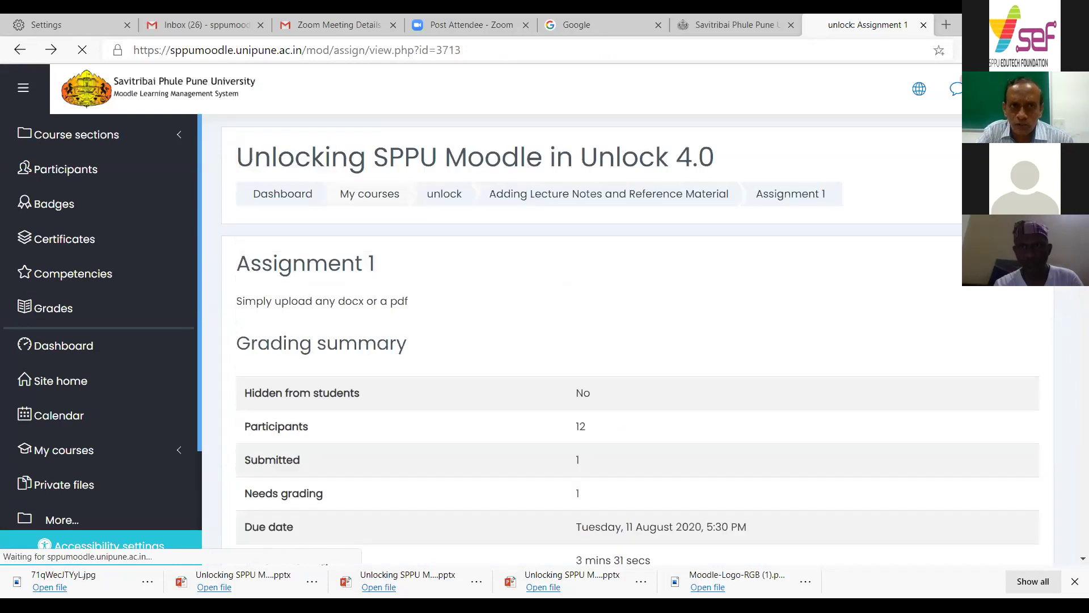
scroll(1072, 329, "down", 1)
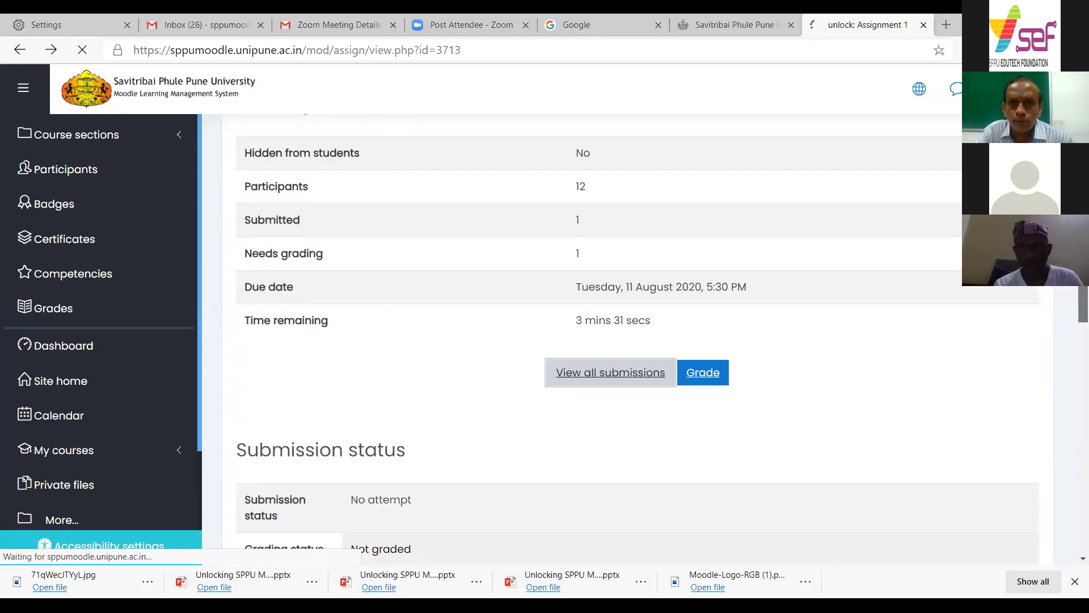
left_click(620, 371)
scroll(1072, 354, "down", 5)
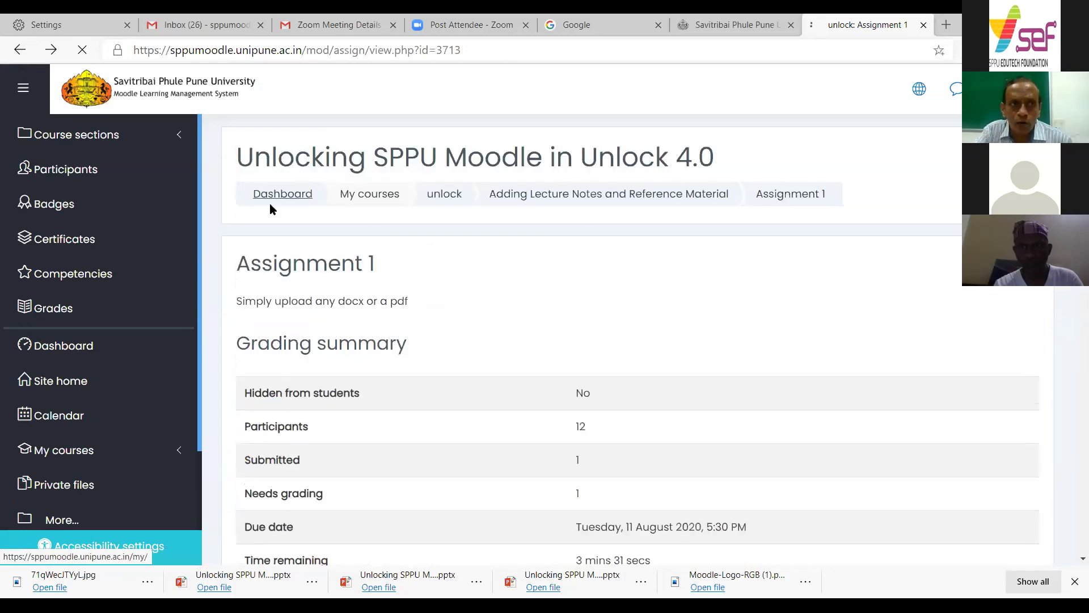
Head to the dashboard, stop and reload the stalled page, then enter sppumoodle.unipune.ac.in
left_click(90, 180)
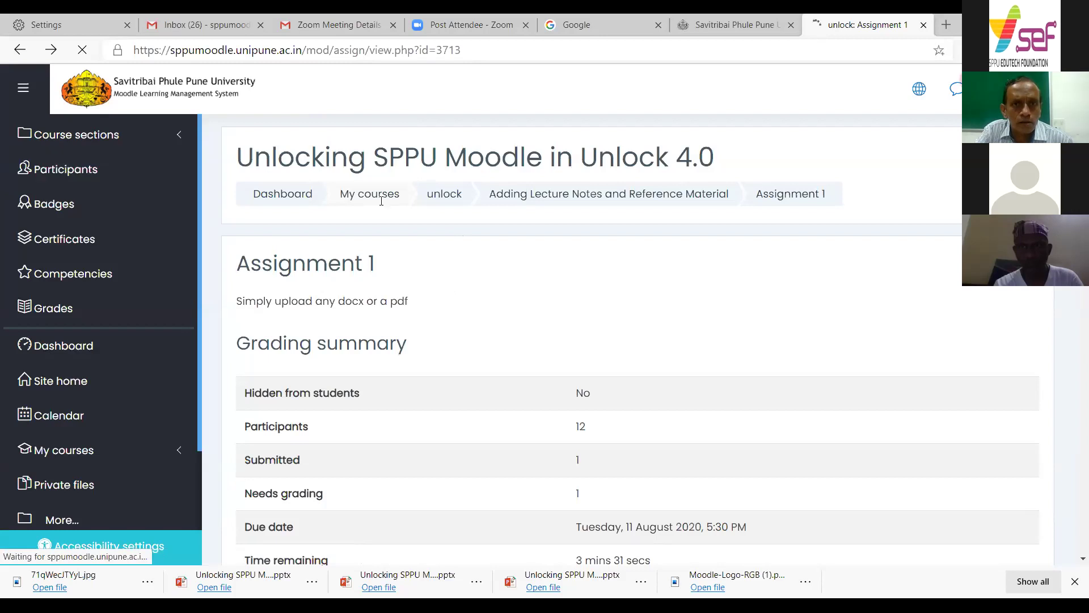
left_click(86, 52)
left_click(83, 51)
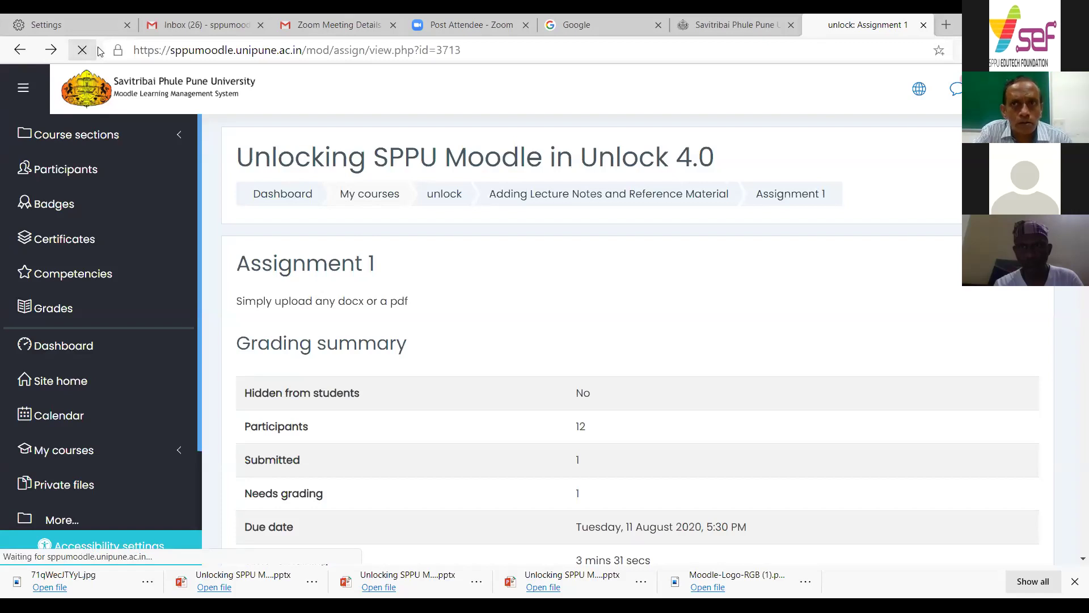
left_click(462, 43)
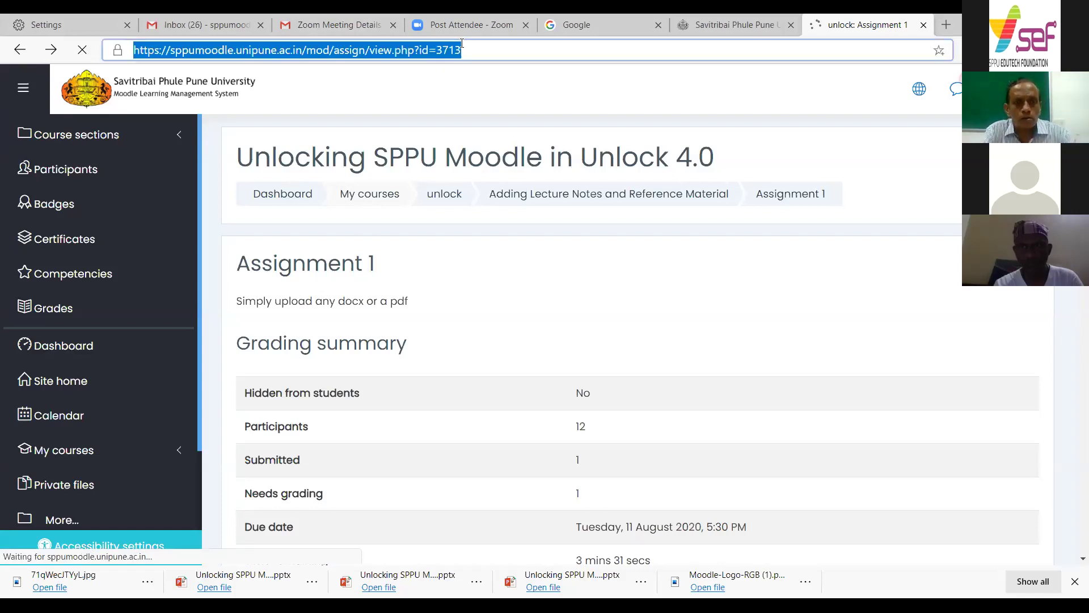
type("sppu")
key("Return")
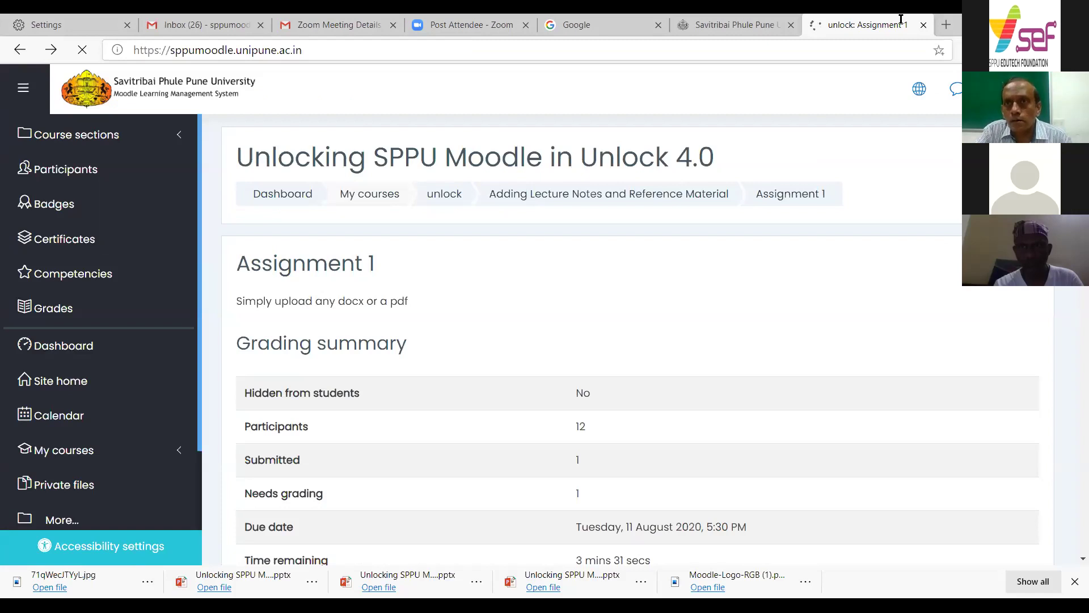
Close the stuck Moodle tab and choose the SPPU Moodle tile on unipune.ac.in
left_click(923, 24)
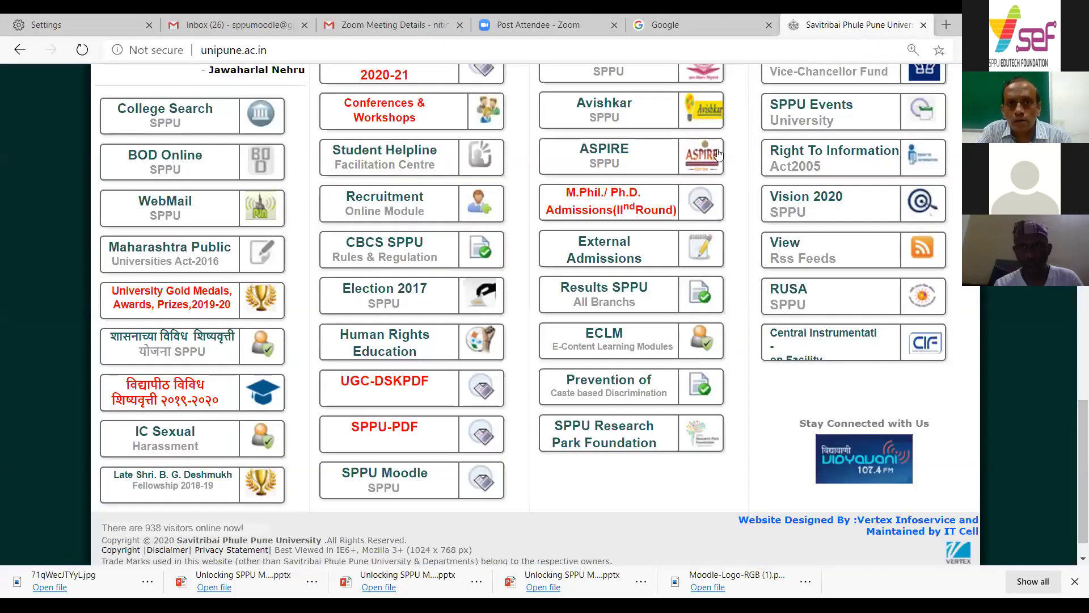
left_click(408, 482)
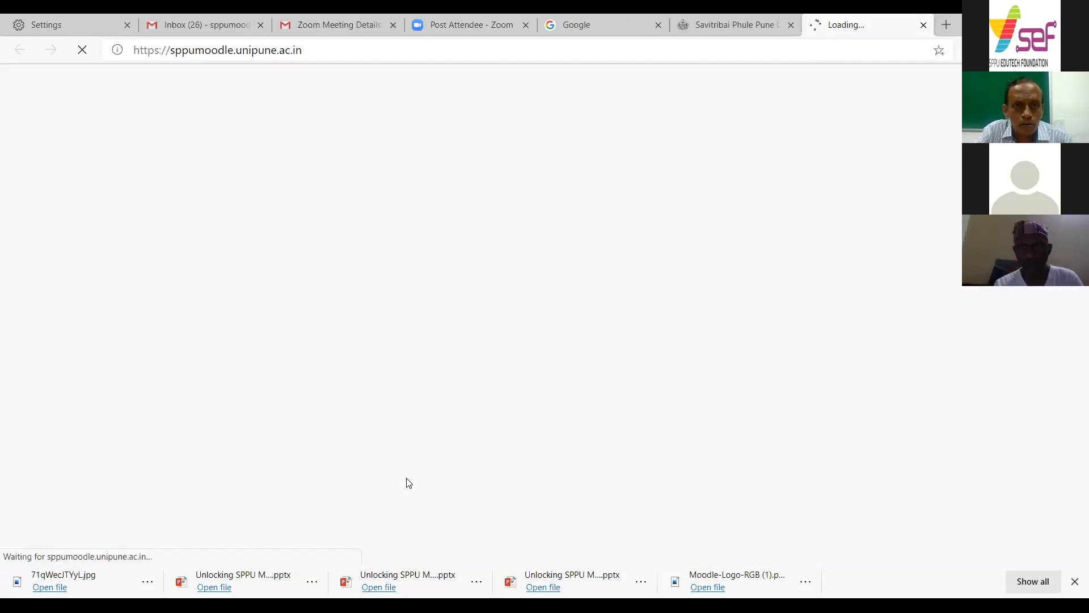
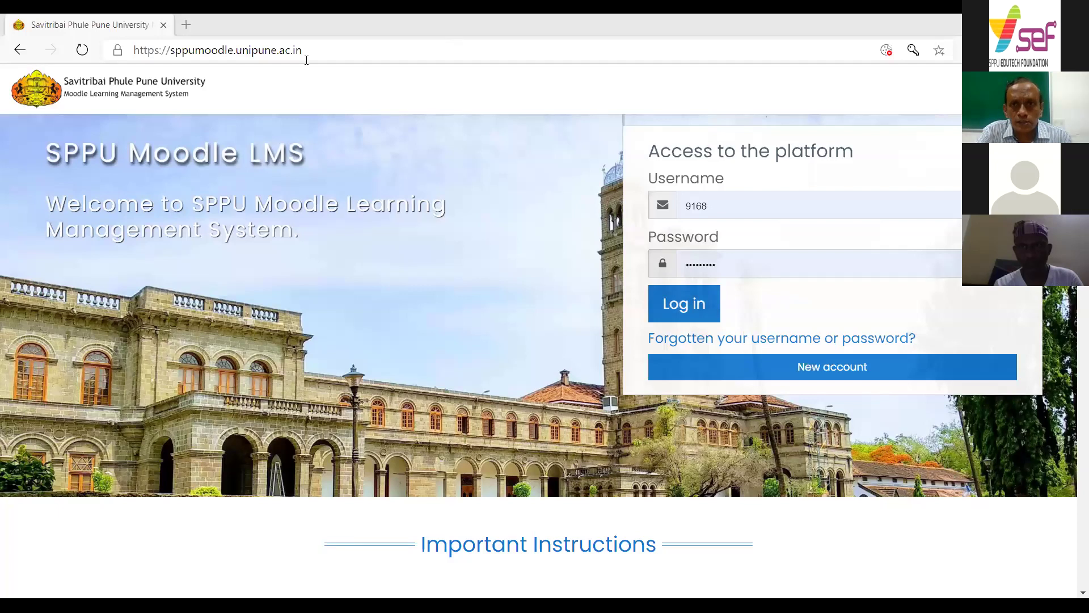
Sign in to the Moodle site and open the course Participants list
left_click(670, 299)
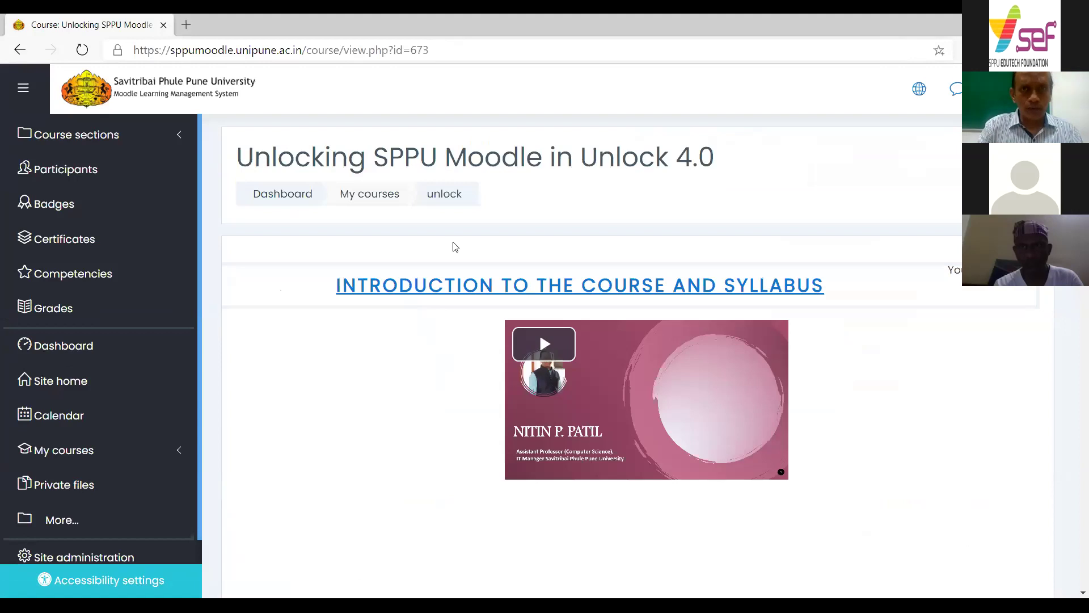
left_click(79, 174)
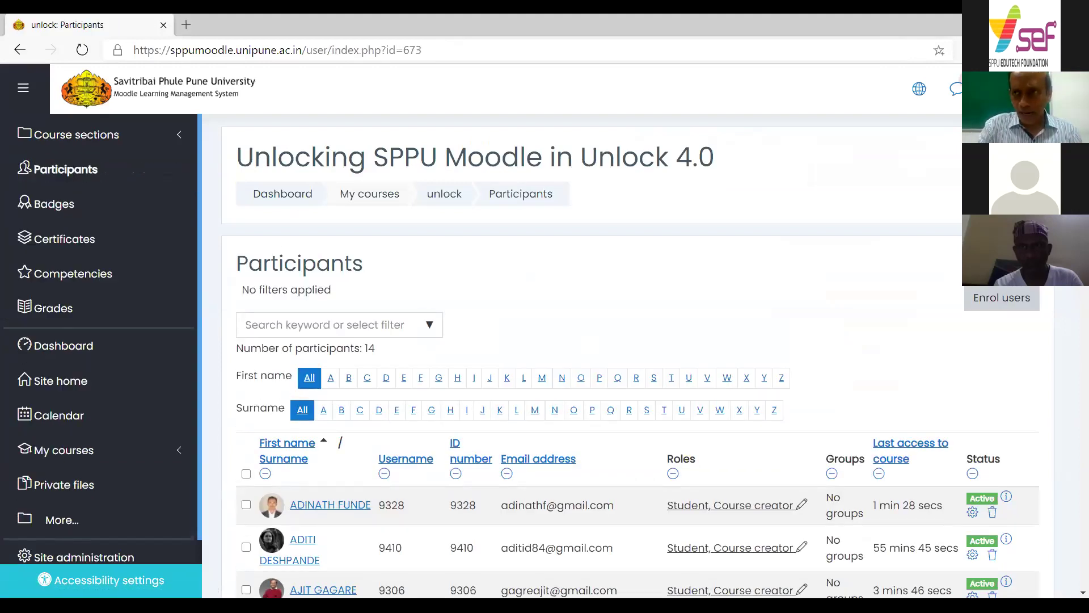
scroll(1074, 307, "down", 3)
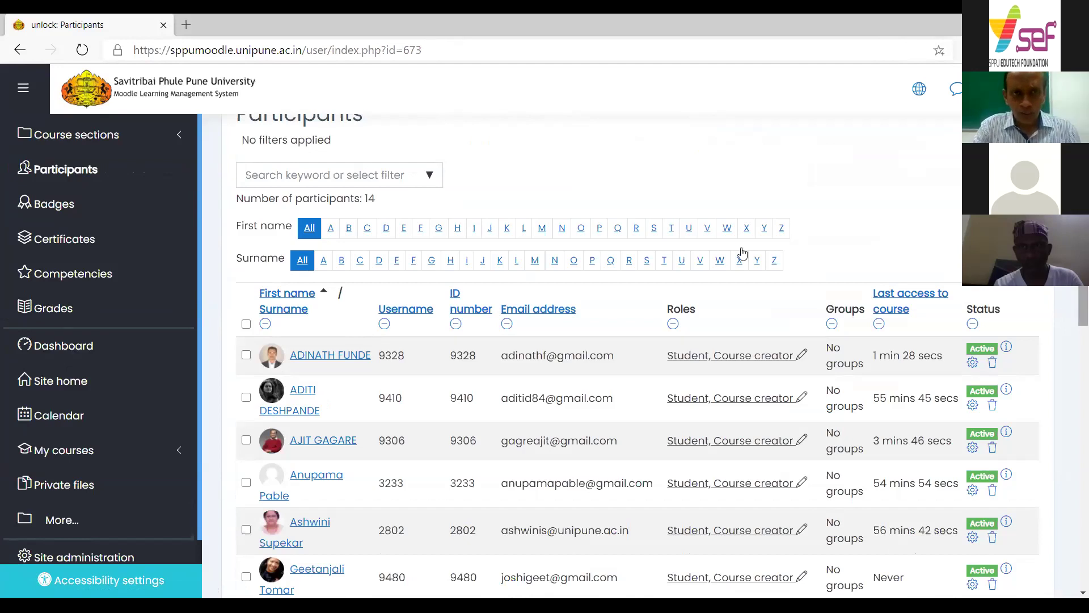
Filter participants to first names starting with N and edit the matching participant's roles
left_click(559, 229)
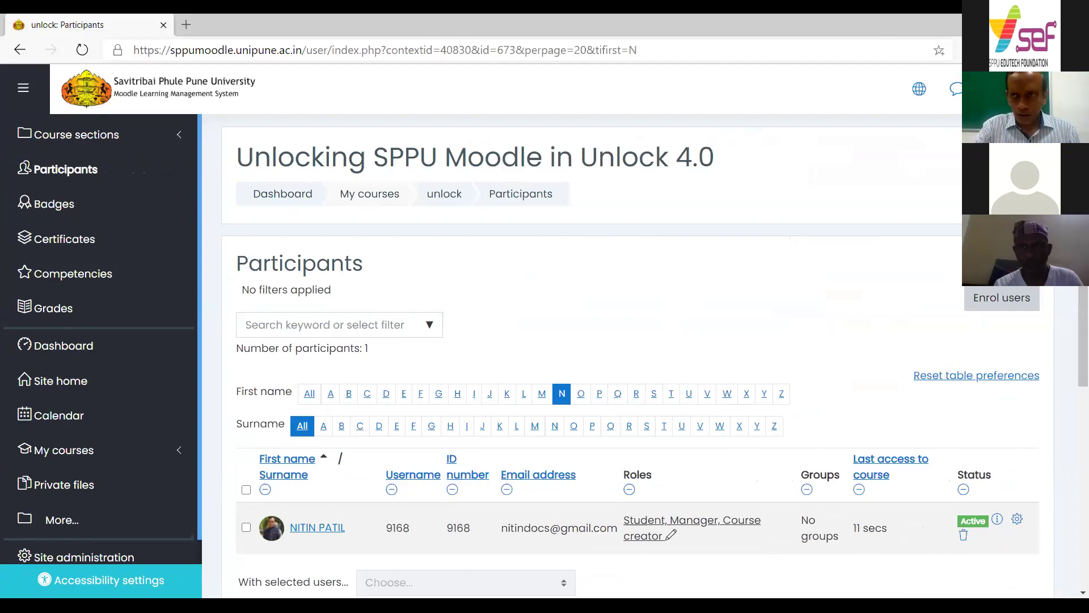
scroll(1073, 306, "down", 3)
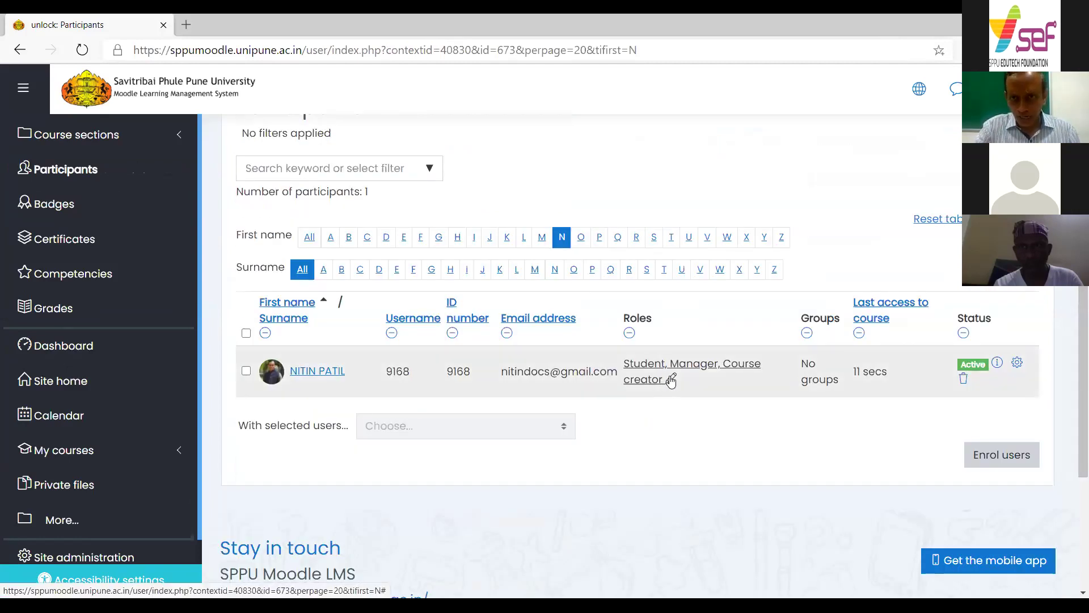
left_click(667, 376)
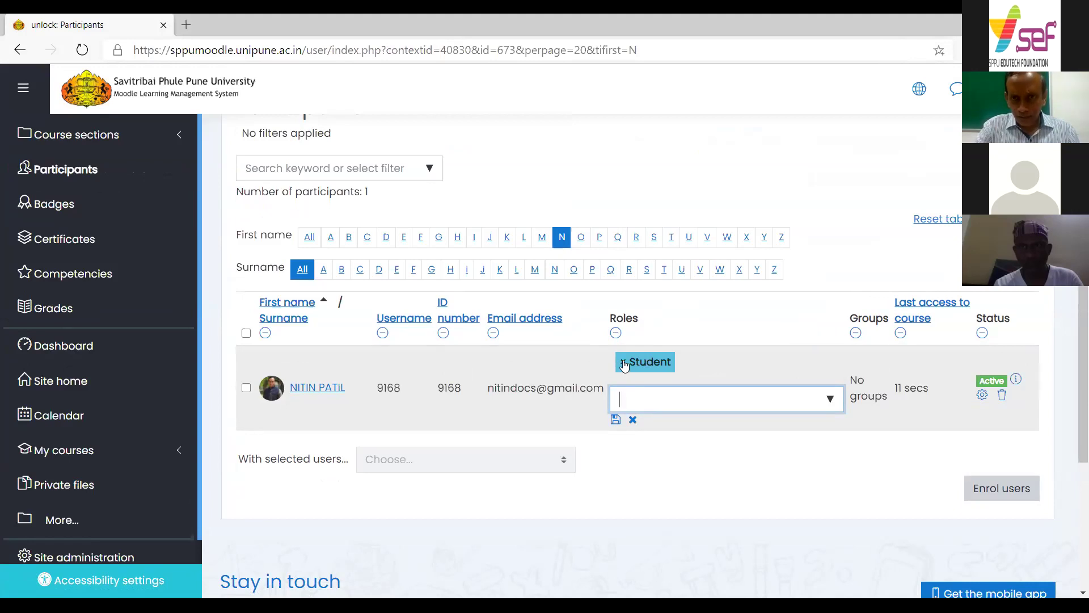
Swap the participant's Student role for Teacher, keeping Manager and Course creator, and save
left_click(624, 364)
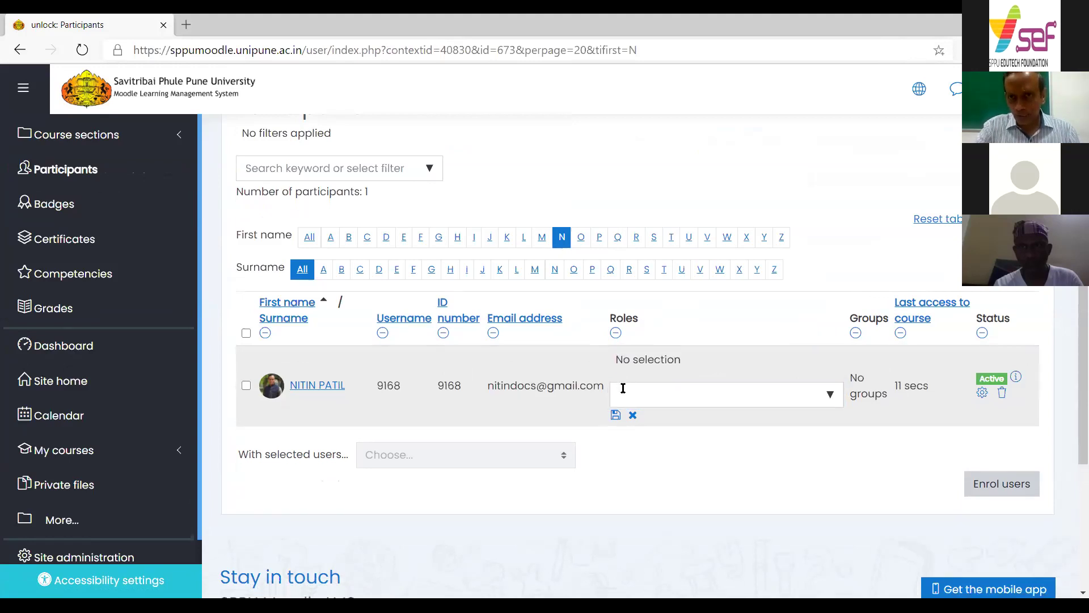
type("teacher")
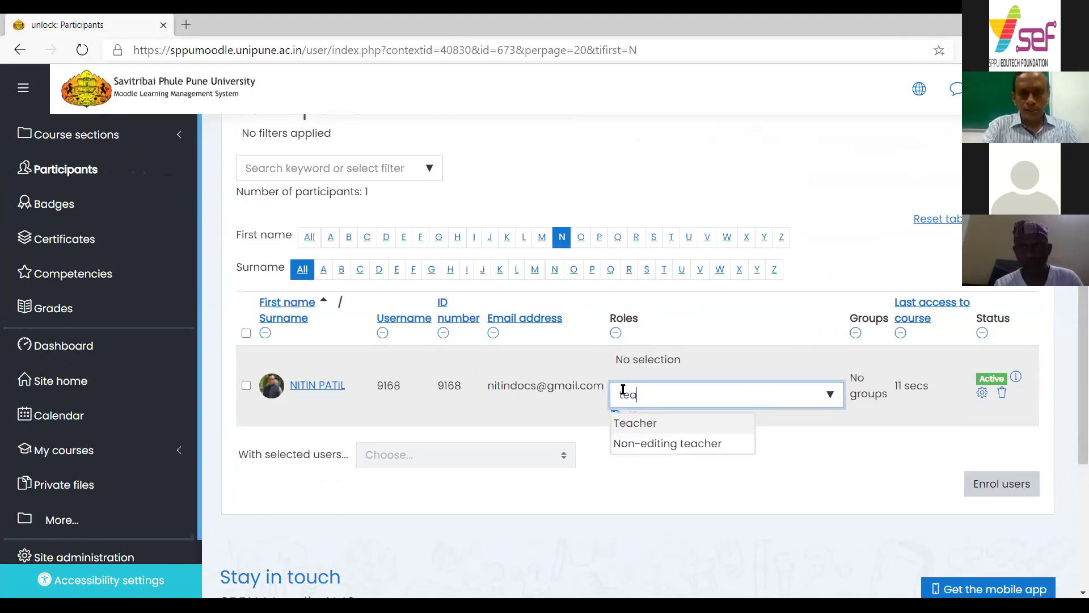
left_click(619, 426)
left_click(614, 457)
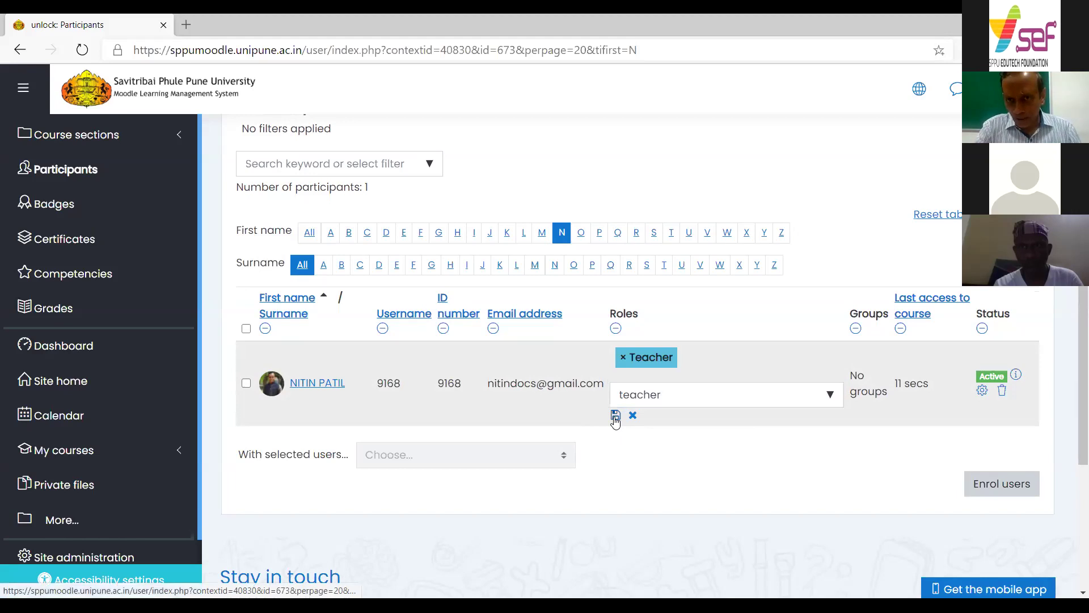
left_click(614, 417)
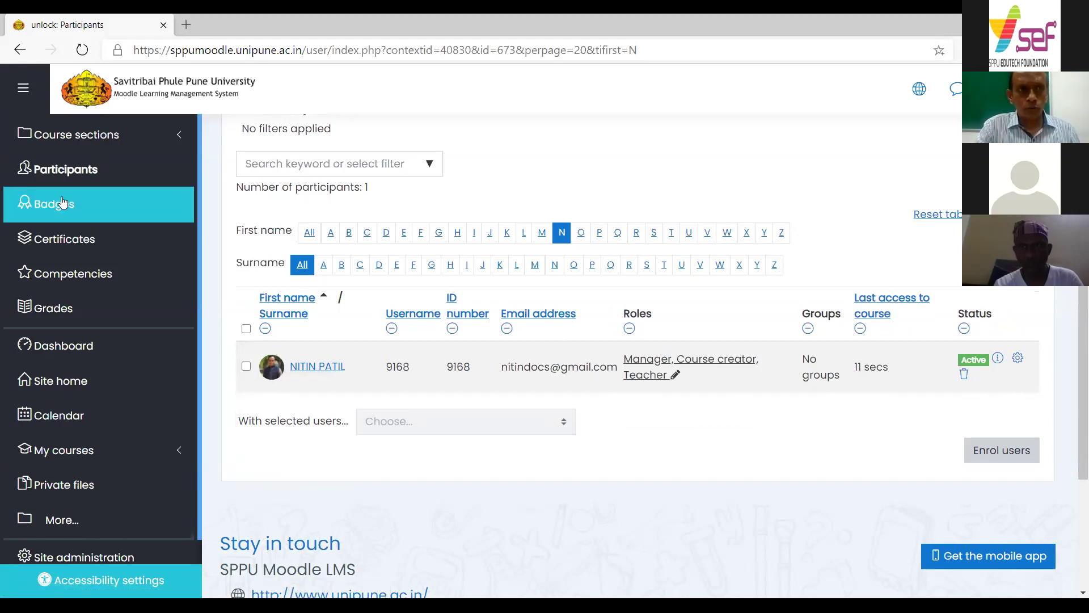
Return to the course page, open Assignment 1, and view all its submissions
scroll(647, 355, "up", 3)
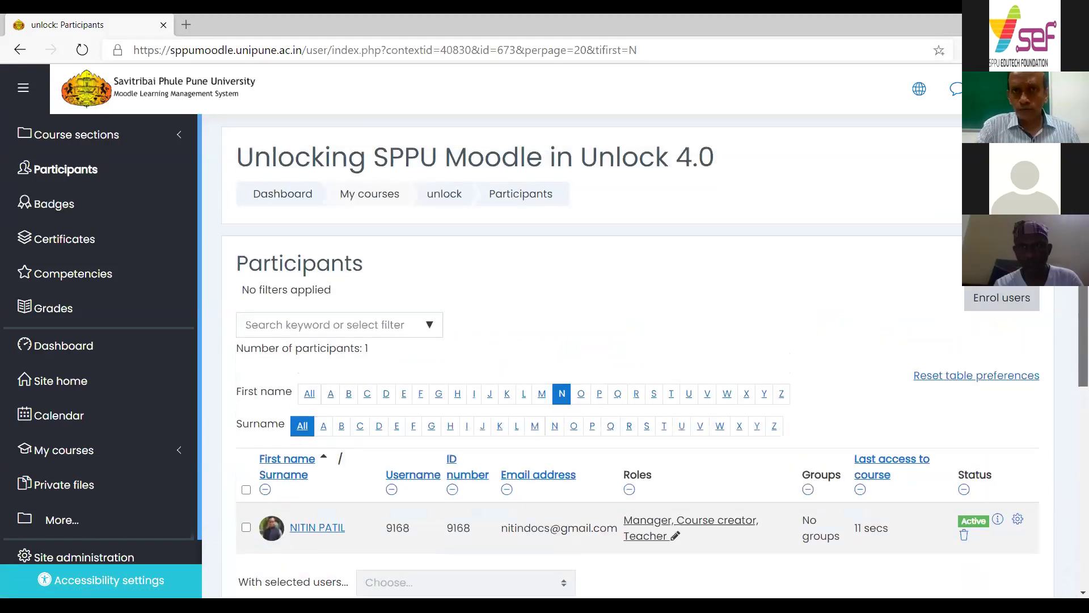
left_click(444, 194)
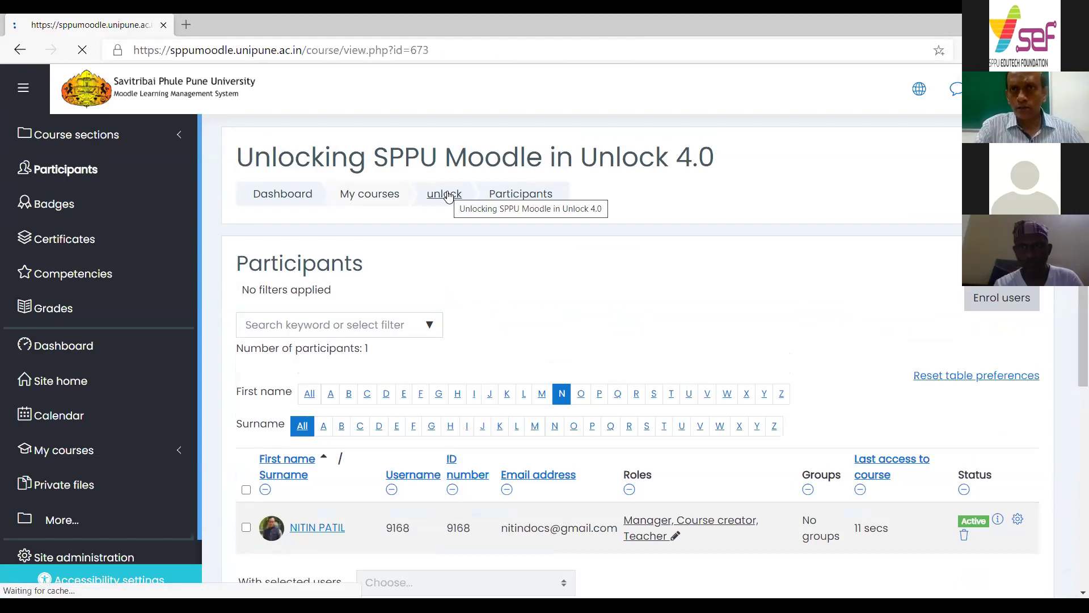
scroll(500, 322, "down", 7)
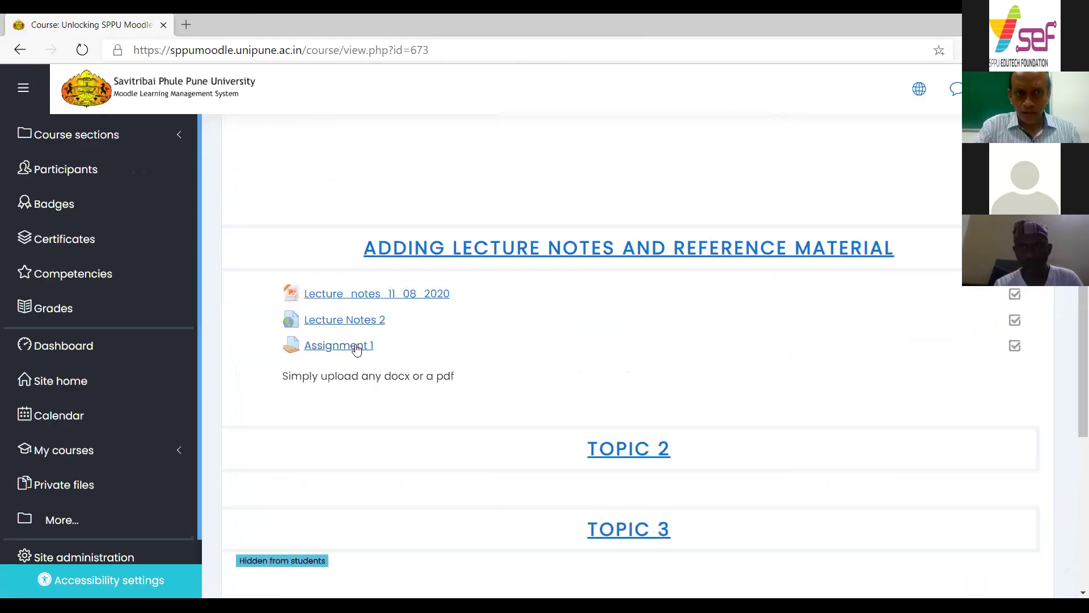
left_click(357, 347)
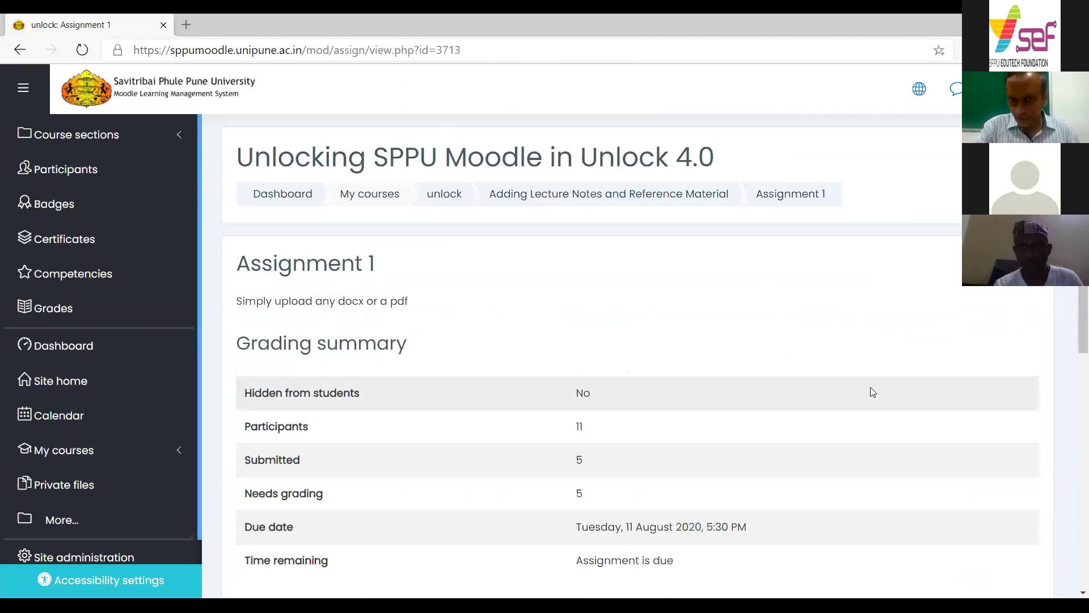
scroll(766, 243, "down", 6)
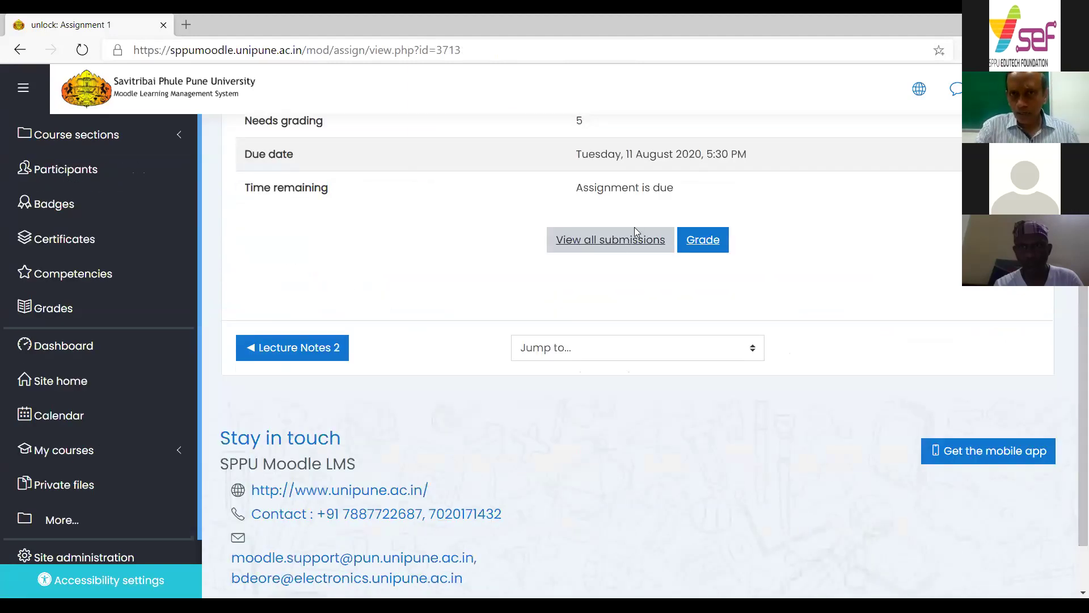
left_click(615, 241)
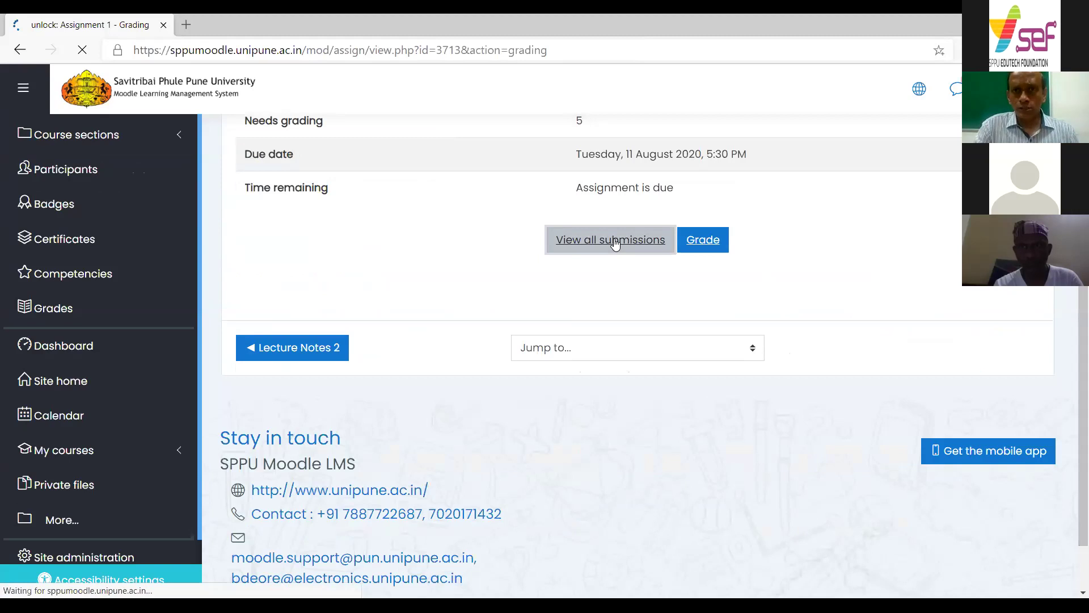
Download acharya2019.pdf and open the Grade page for that student's submission
scroll(1072, 443, "down", 15)
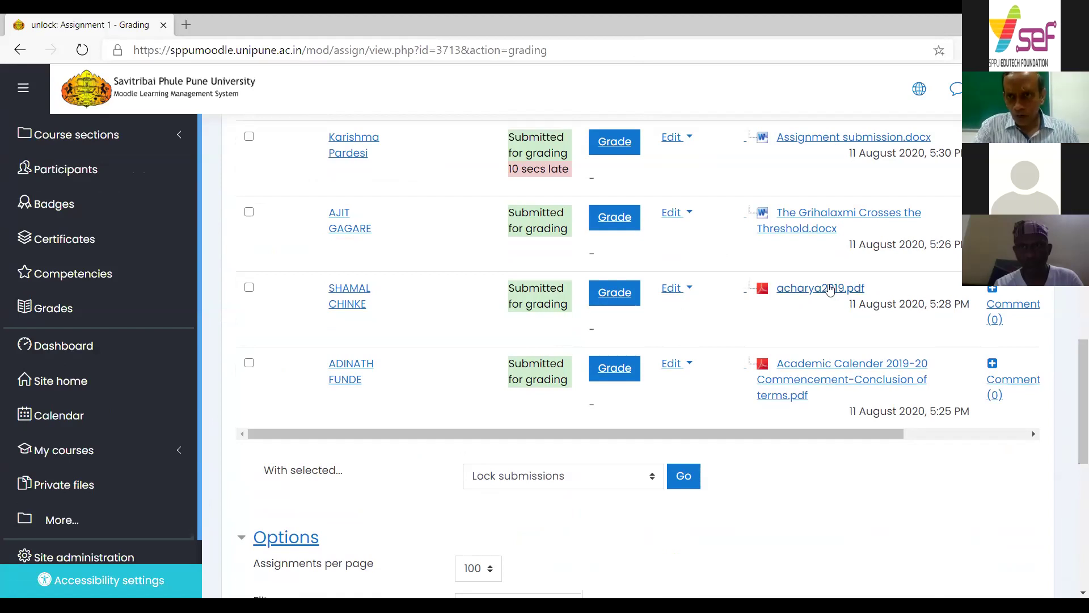
left_click(829, 289)
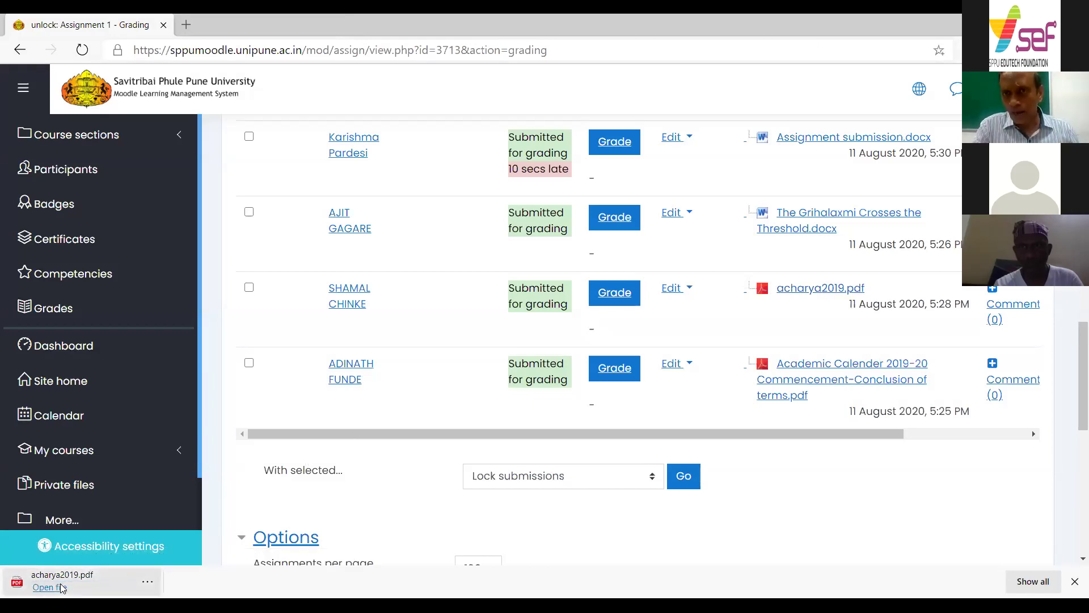
left_click(618, 294)
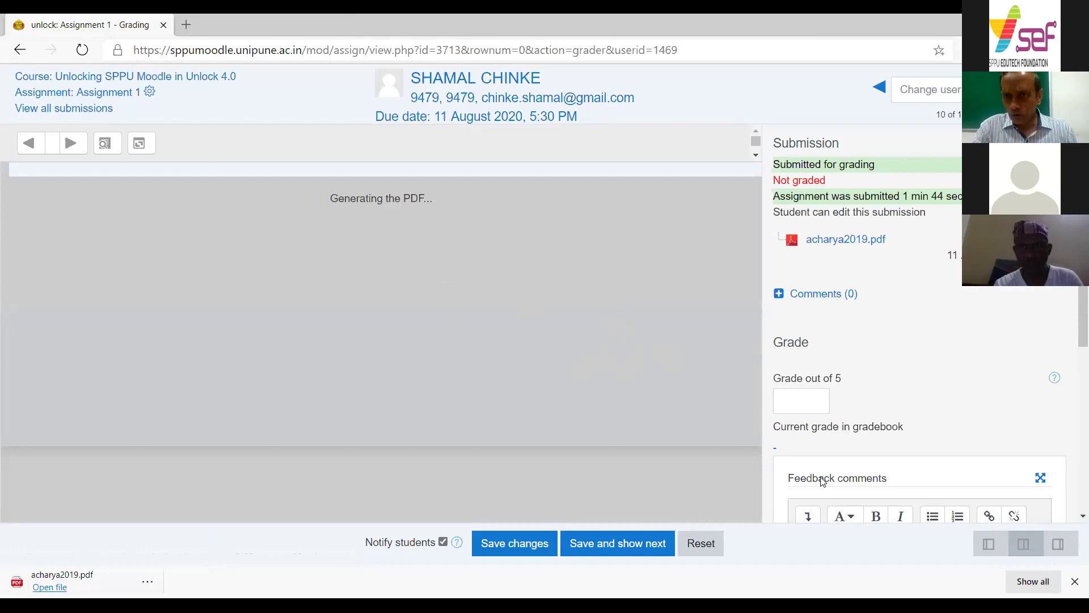
Enter a grade of 0 out of 5, correcting the invalid entry, and save to advance to the next student
left_click_drag(1072, 326, 1072, 403)
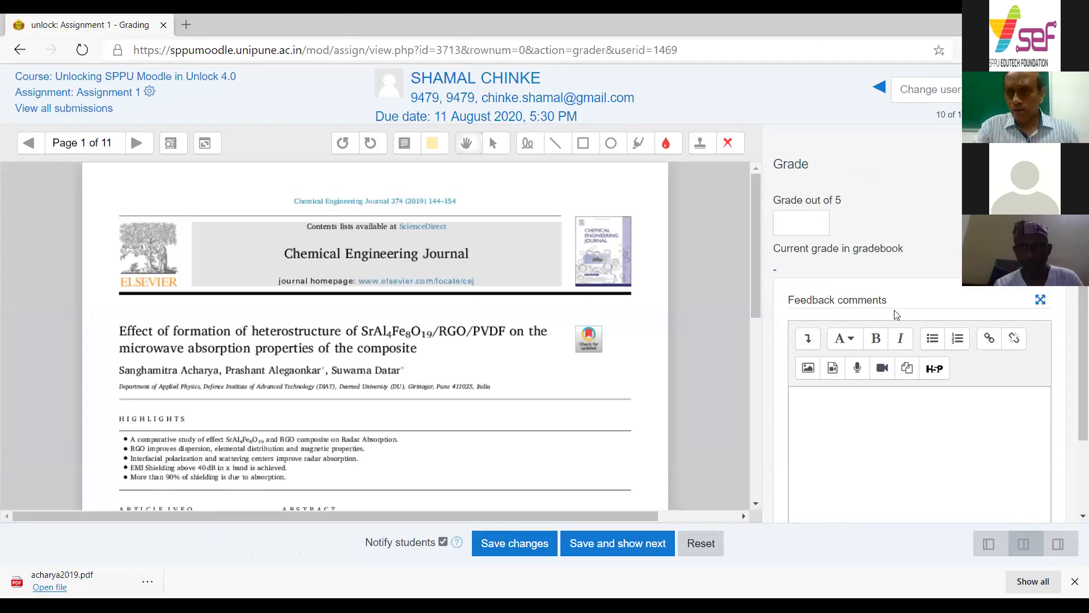
left_click(772, 231)
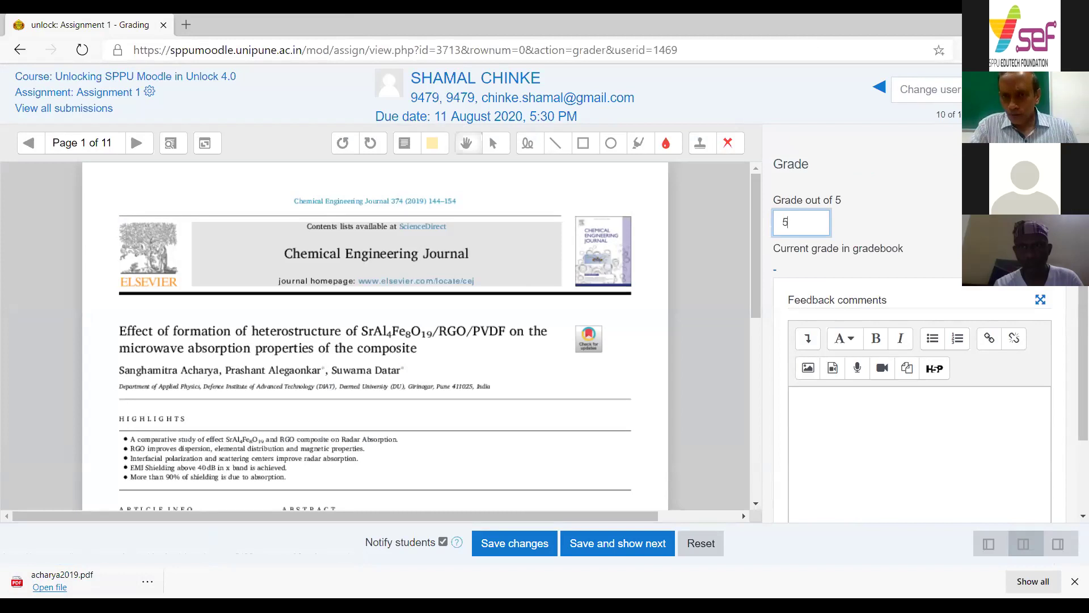
left_click(640, 545)
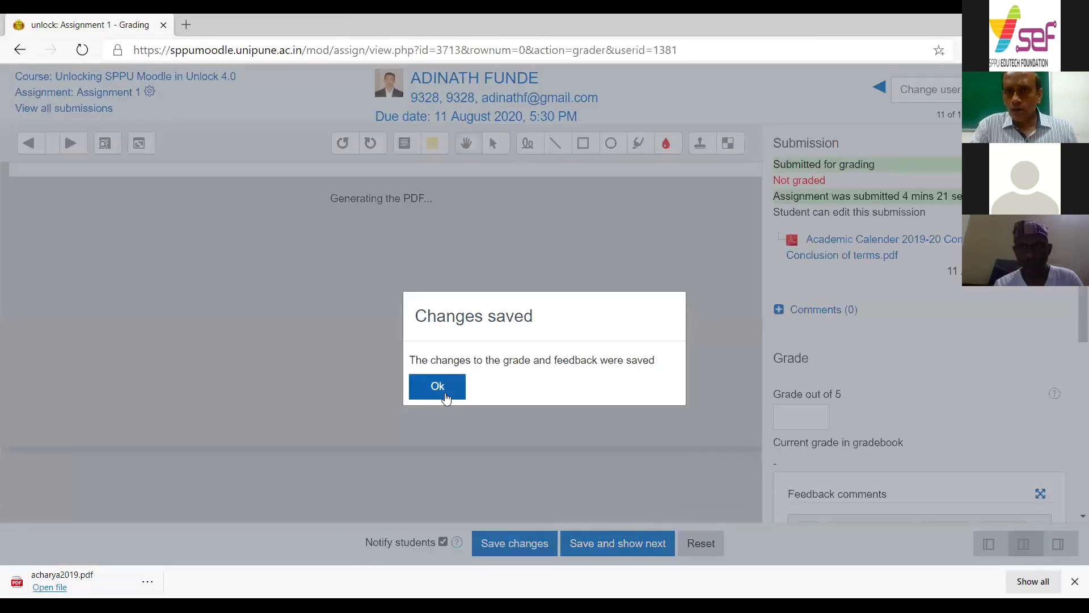
left_click(445, 393)
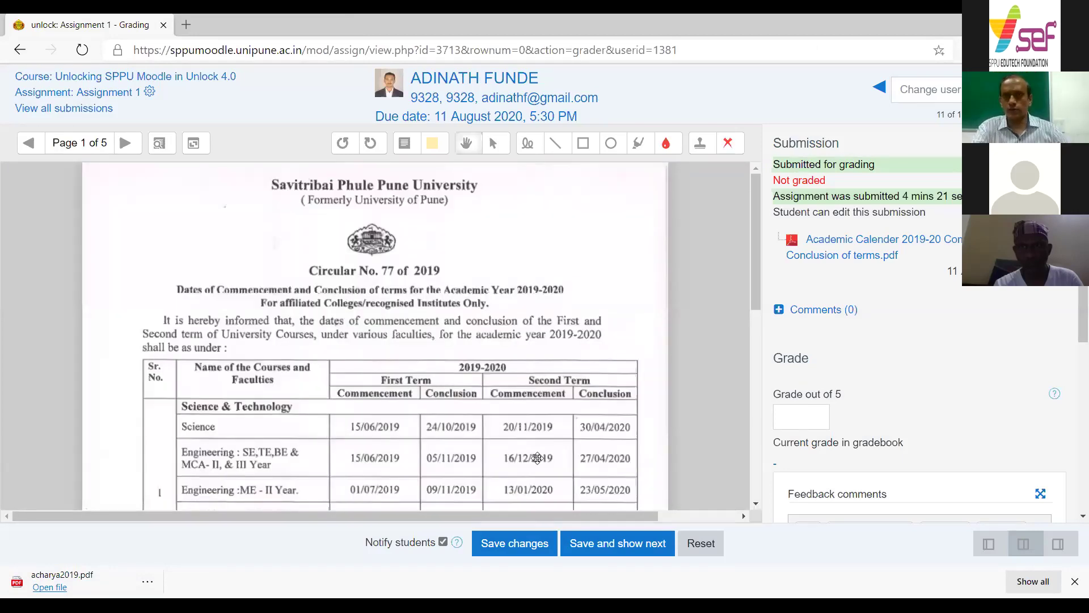
left_click(789, 417)
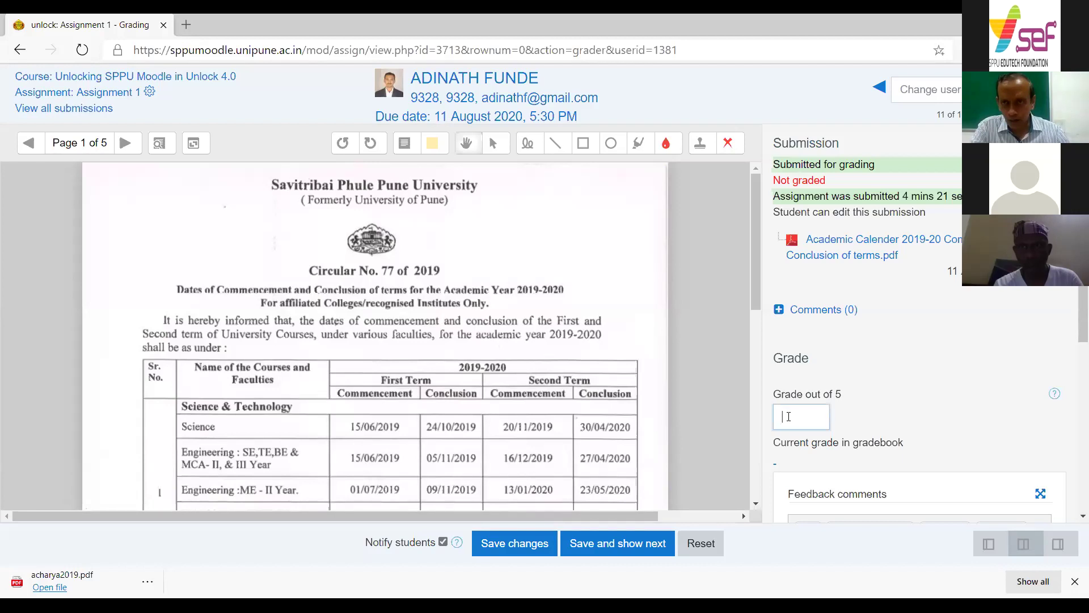
type("0-")
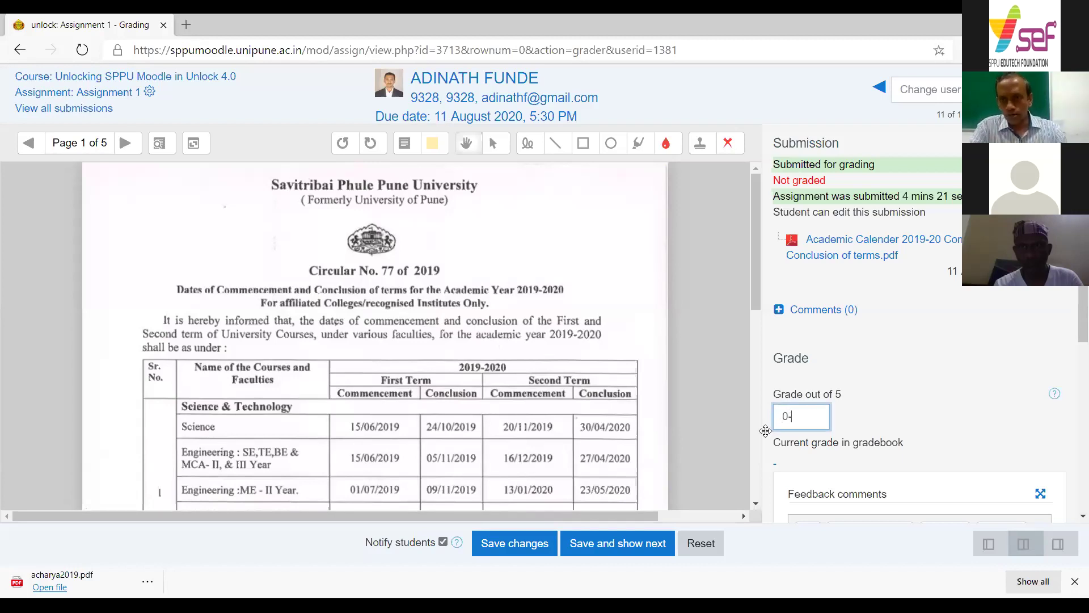
left_click(612, 544)
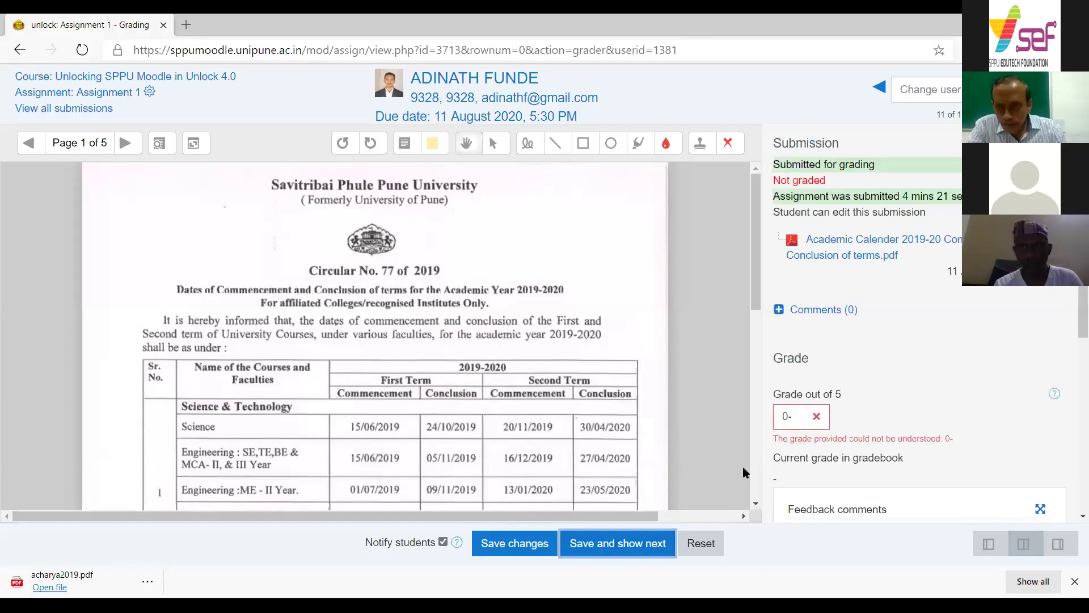
triple_click(794, 422)
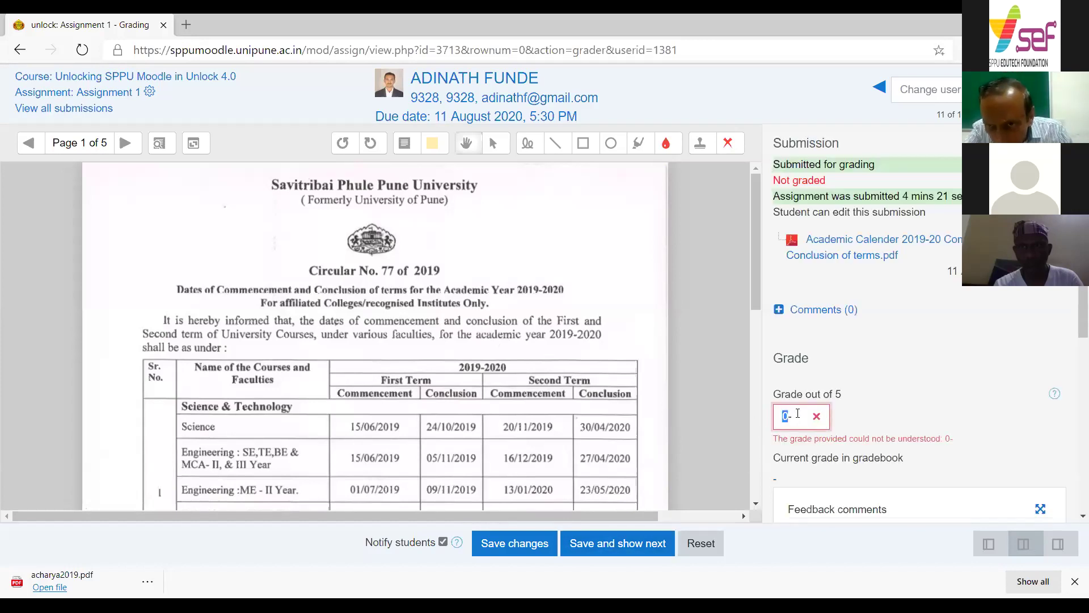
type("0")
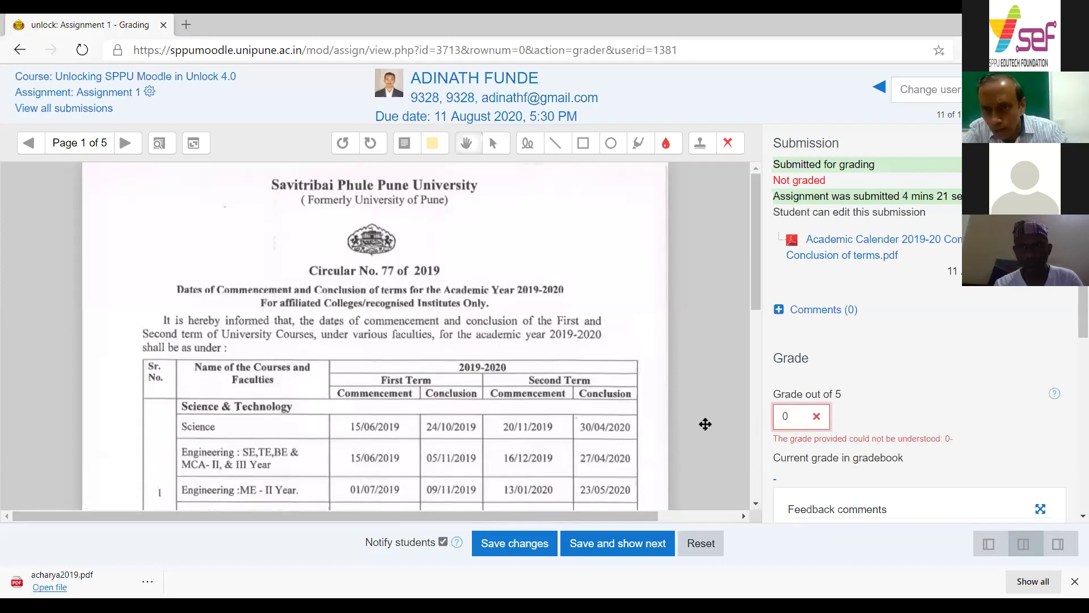
left_click(626, 546)
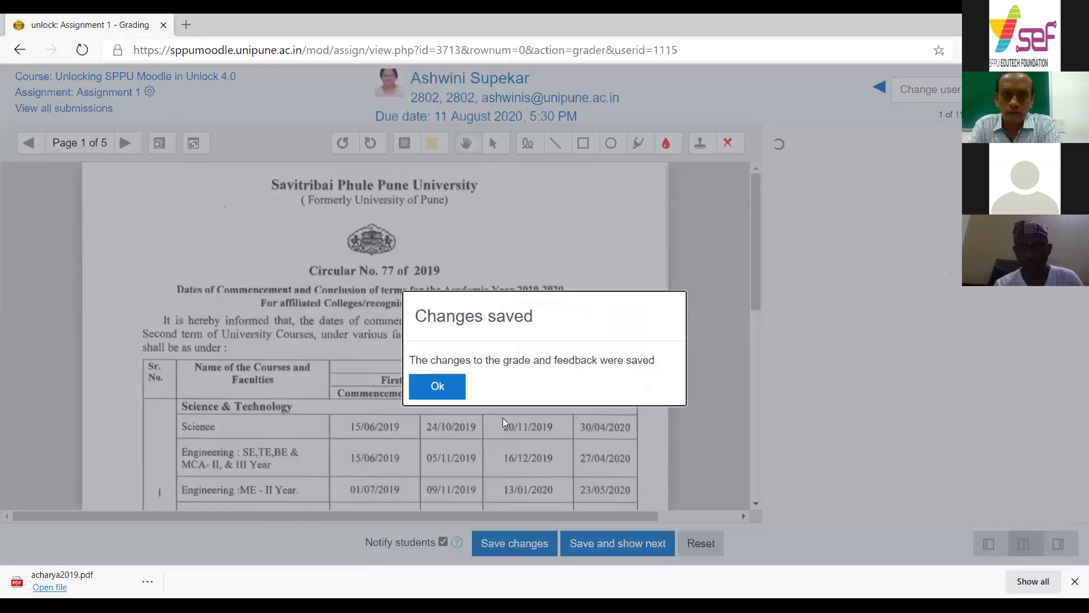
Dismiss the saved notice and navigate through Assignment 1 back to the Unlocking SPPU Moodle course page
left_click(435, 385)
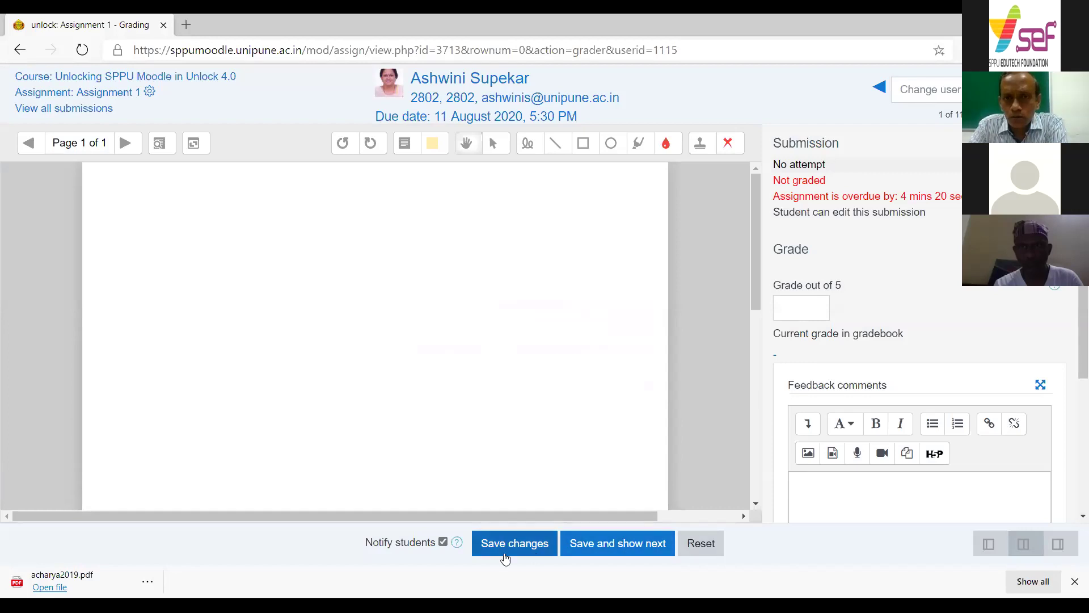
left_click(94, 111)
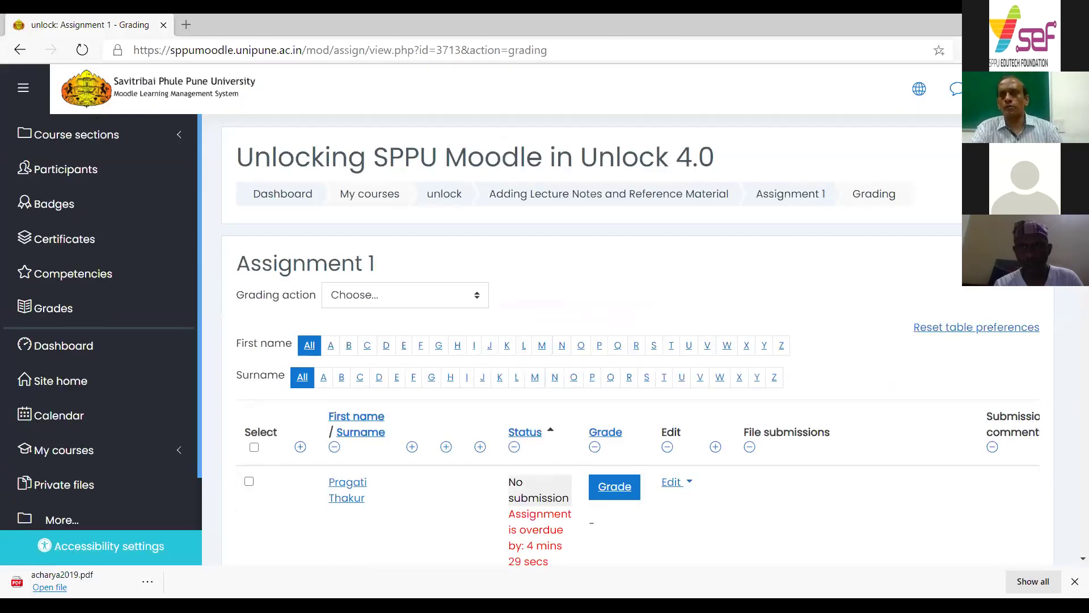
left_click(780, 199)
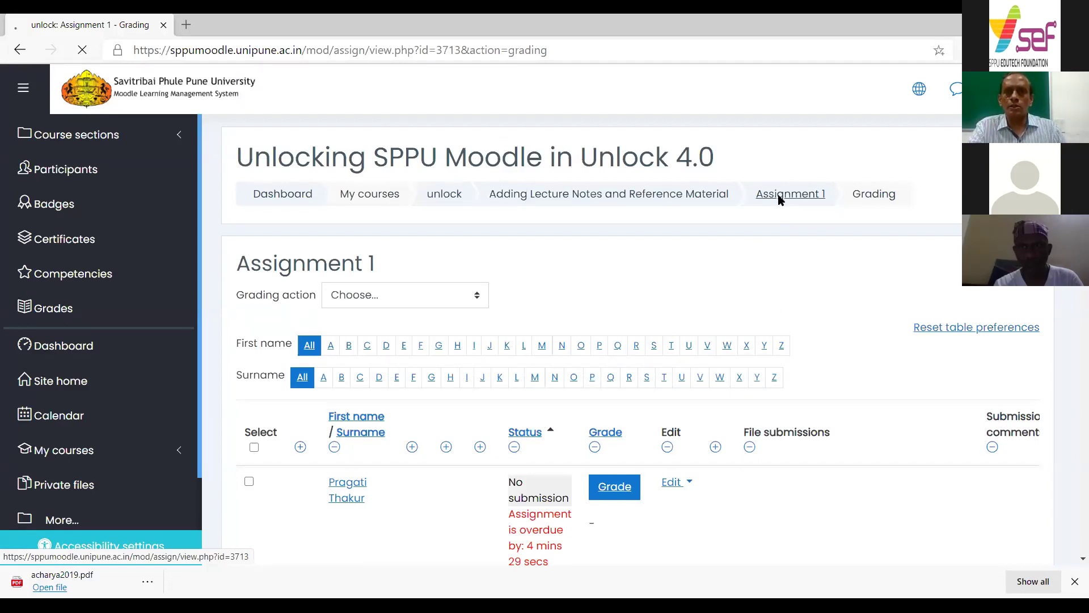
left_click(446, 201)
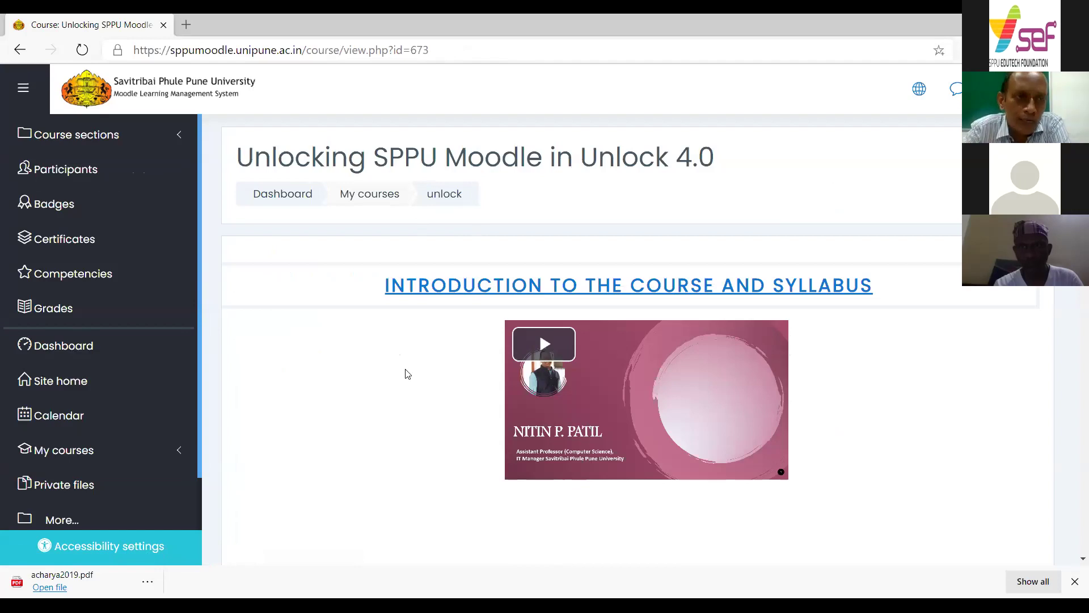
left_click(75, 321)
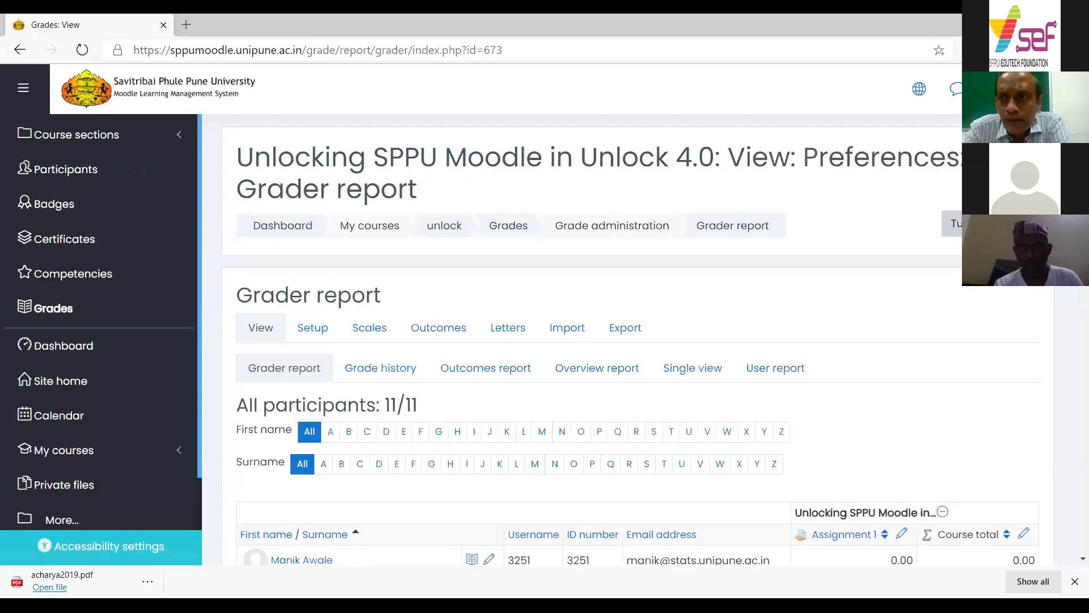
Review Assignment 1 grades for the 11 participants in the Grader report and open grade export
scroll(1074, 292, "down", 7)
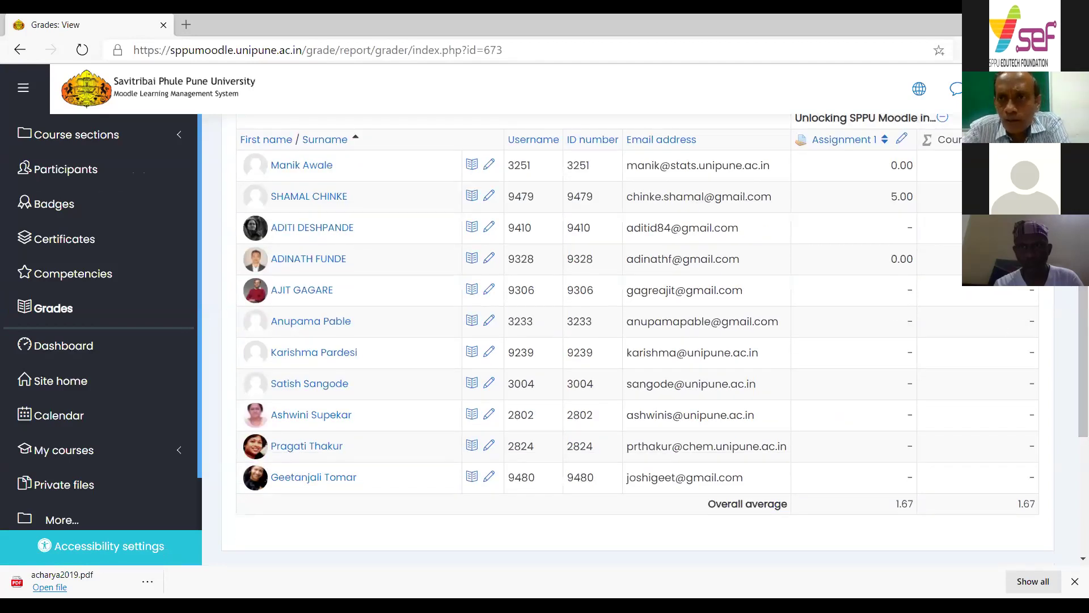
double_click(901, 164)
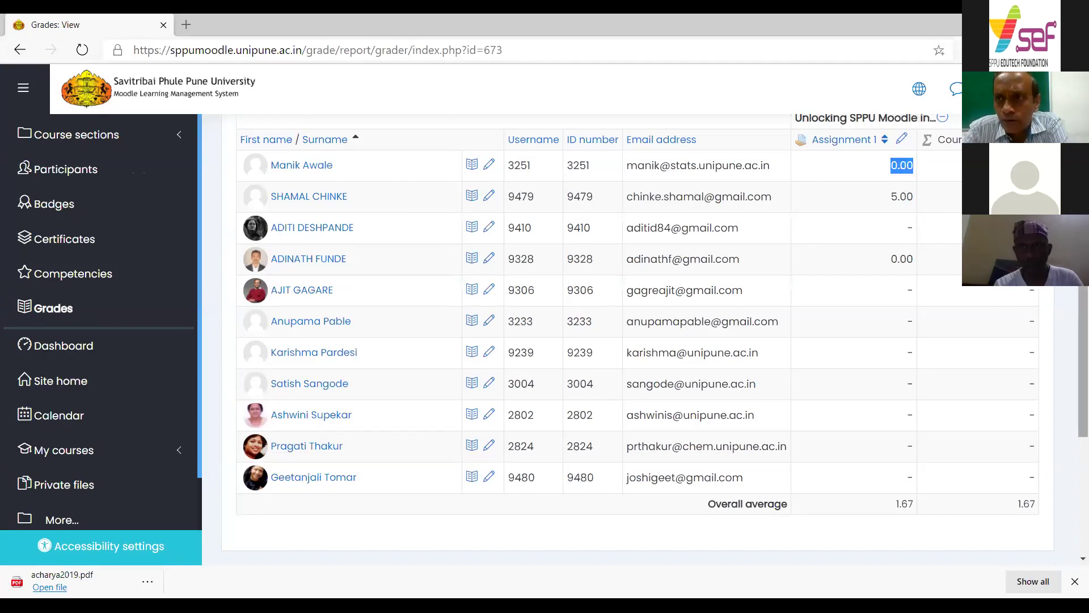
scroll(624, 340, "up", 4)
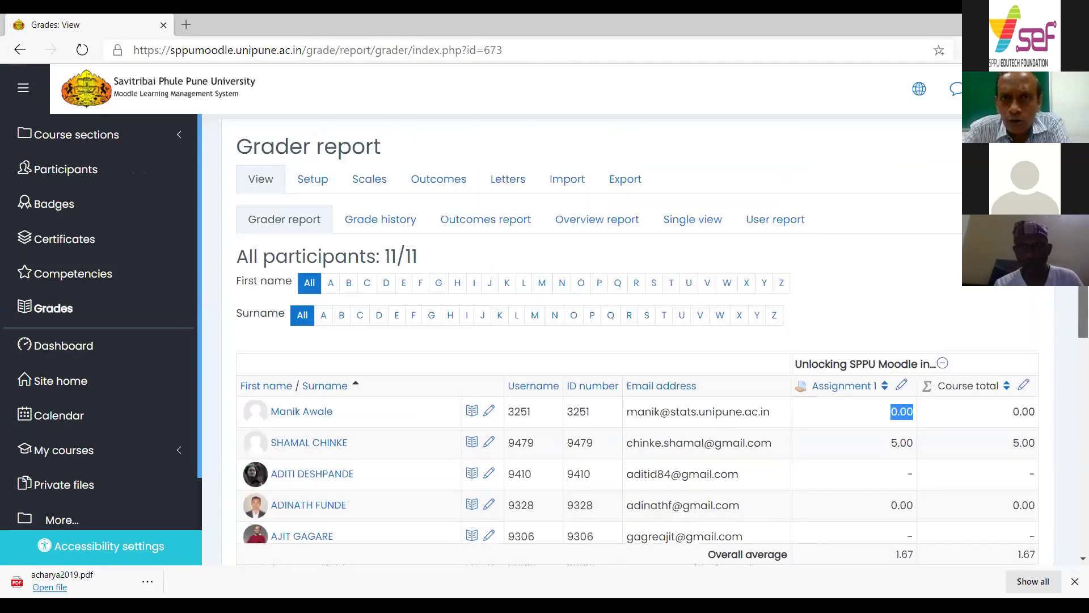
left_click(634, 185)
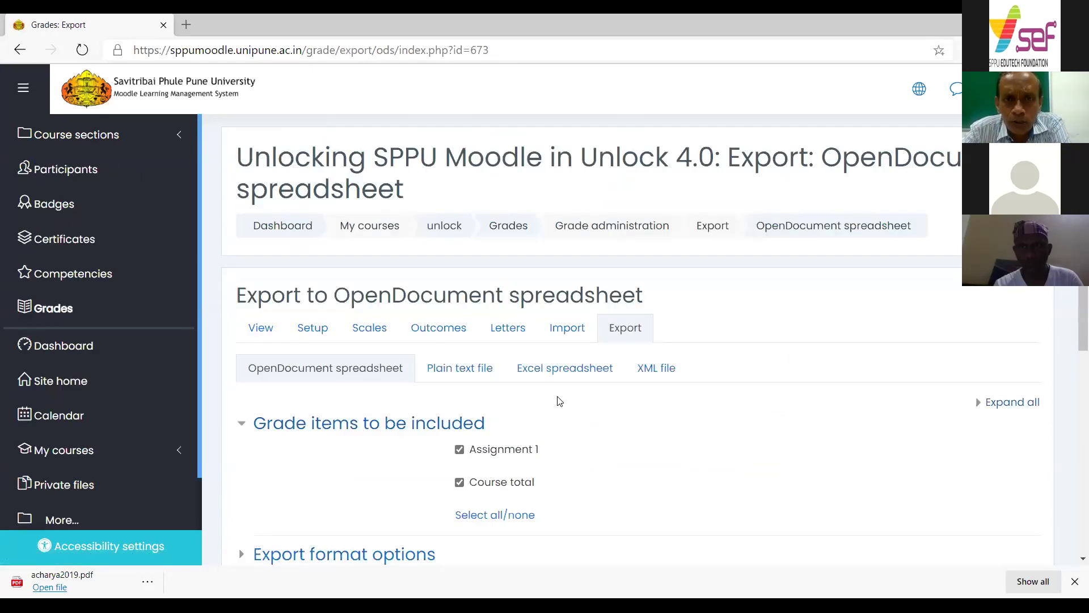
Choose Excel spreadsheet as the export format, review its settings, and go back to the course page
left_click(578, 370)
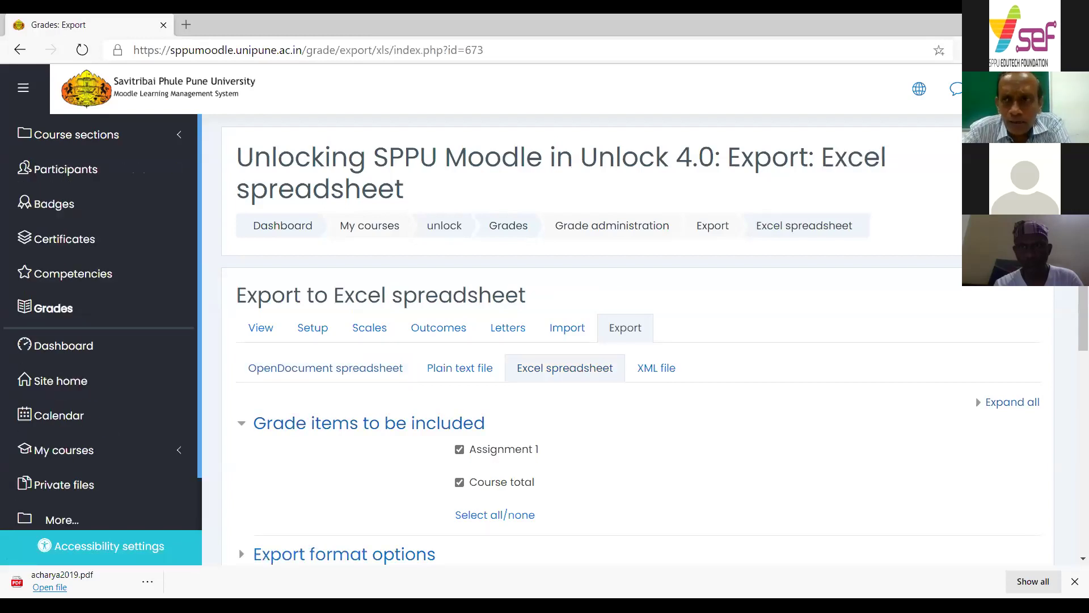
scroll(1073, 363, "down", 5)
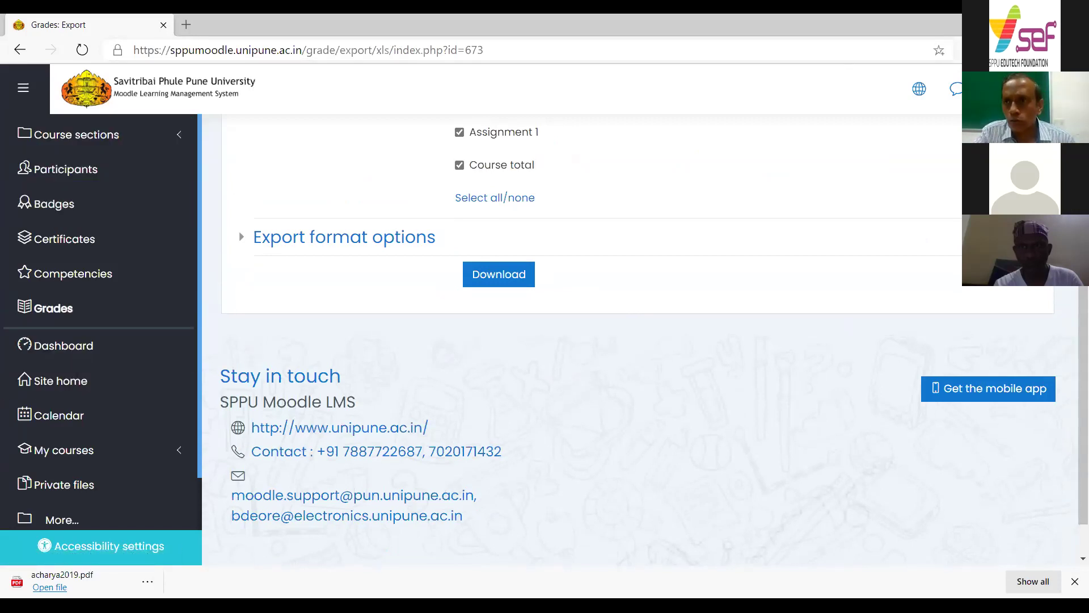
scroll(624, 340, "up", 5)
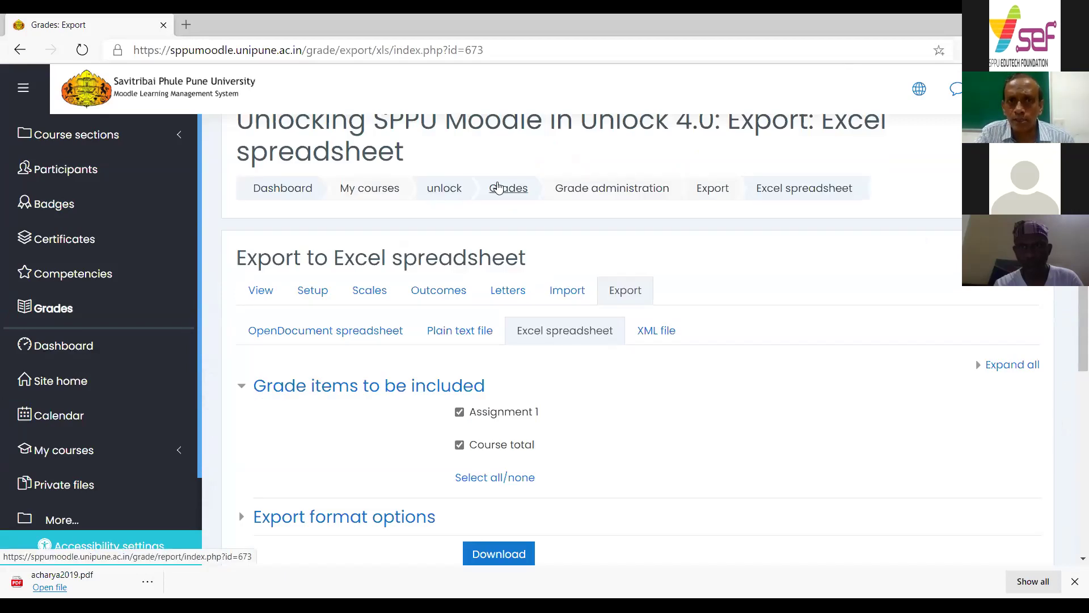
left_click(445, 192)
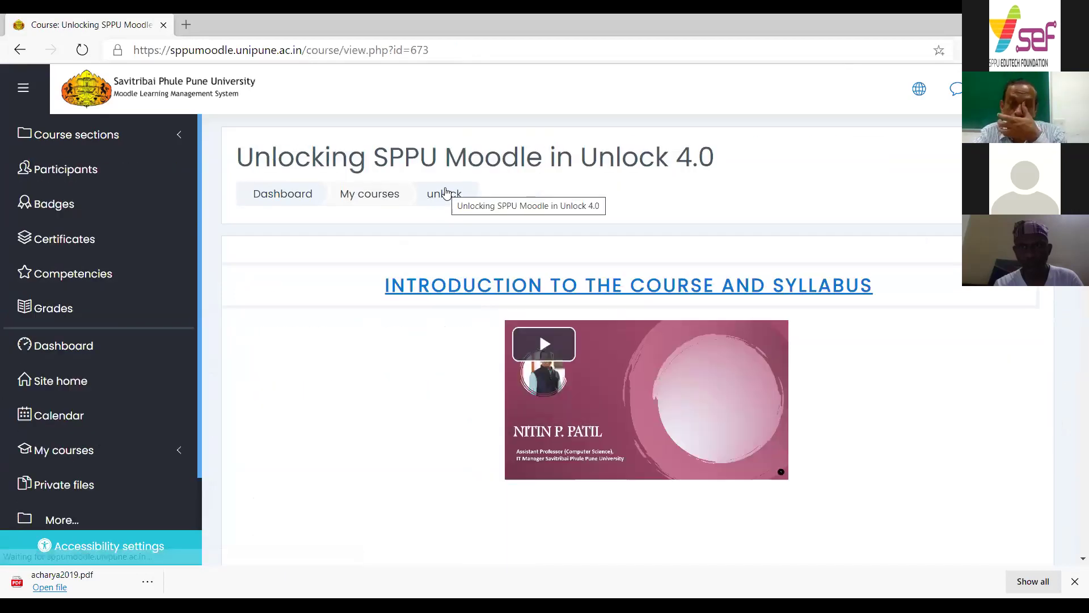
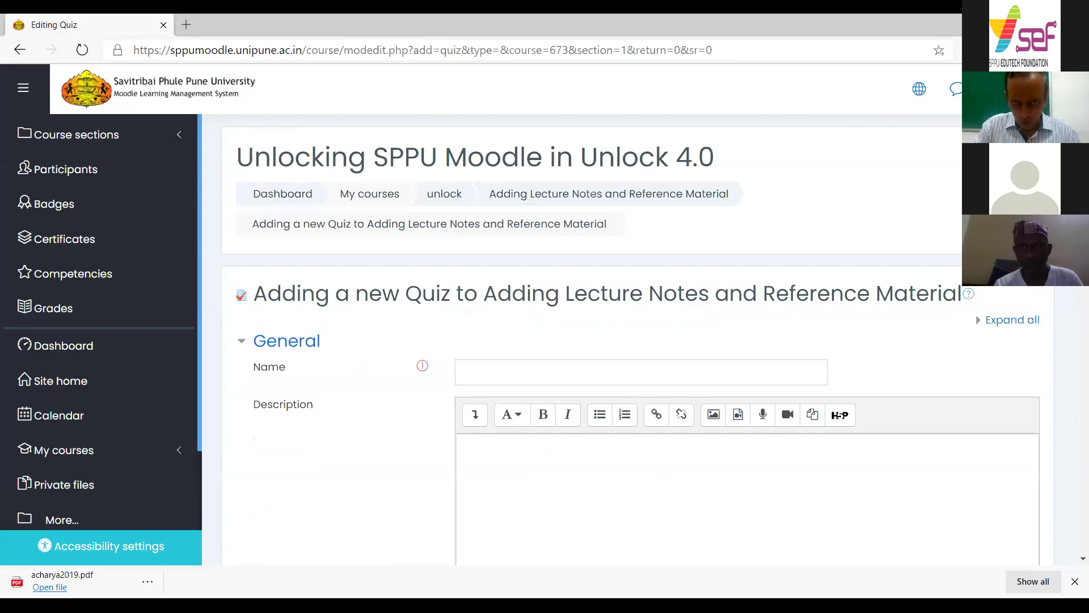
Name the quiz 'Internal Test 1', describe it as 'Syllabus:' / 'Unit 1' on two lines, and expand Timing
left_click(489, 372)
type("Inter")
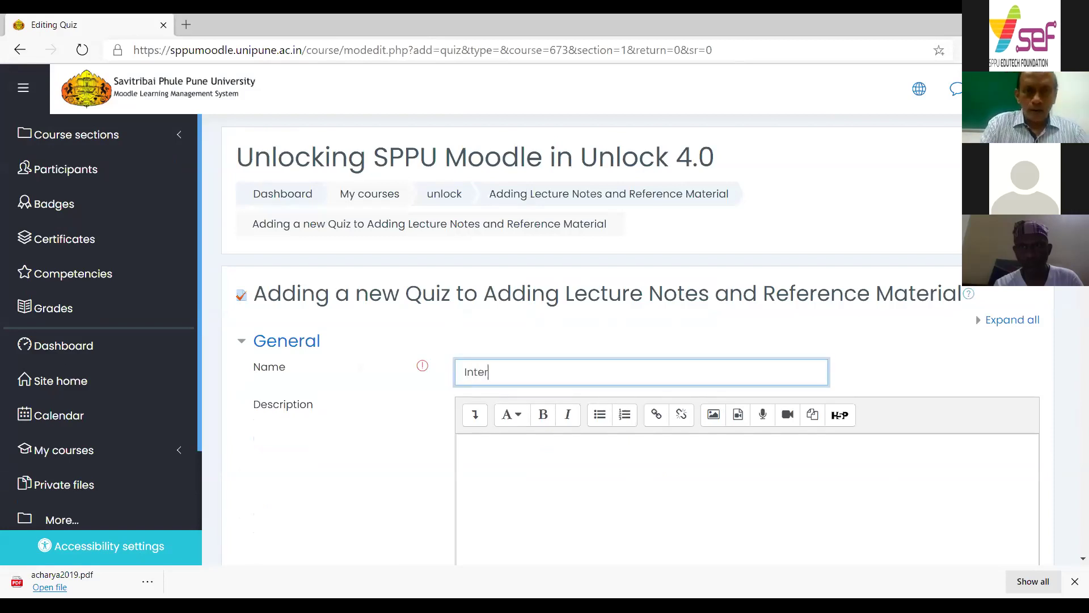
type("nal Test 1")
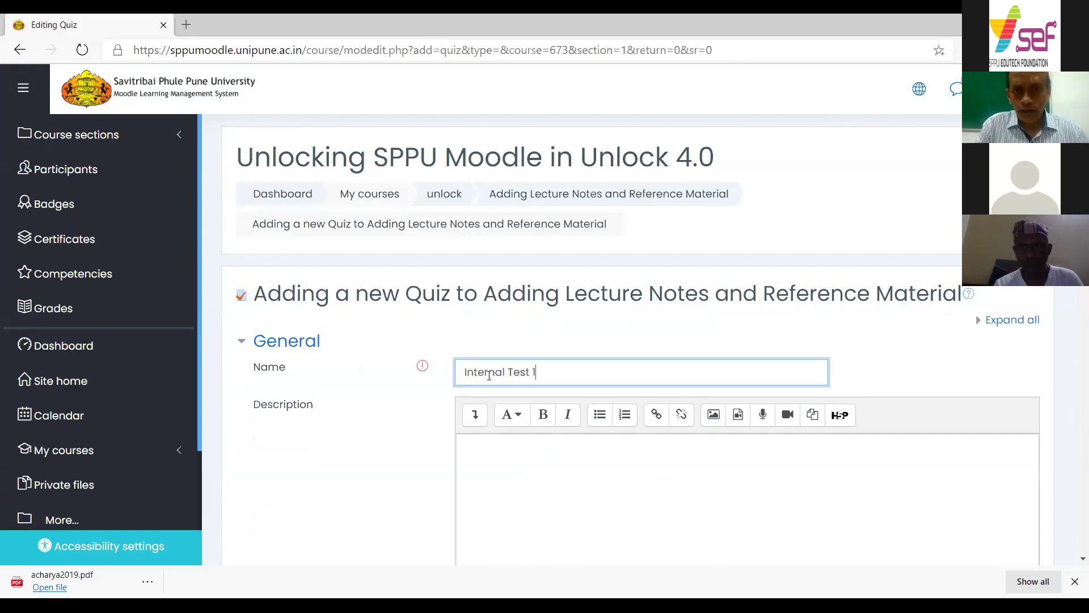
left_click(516, 472)
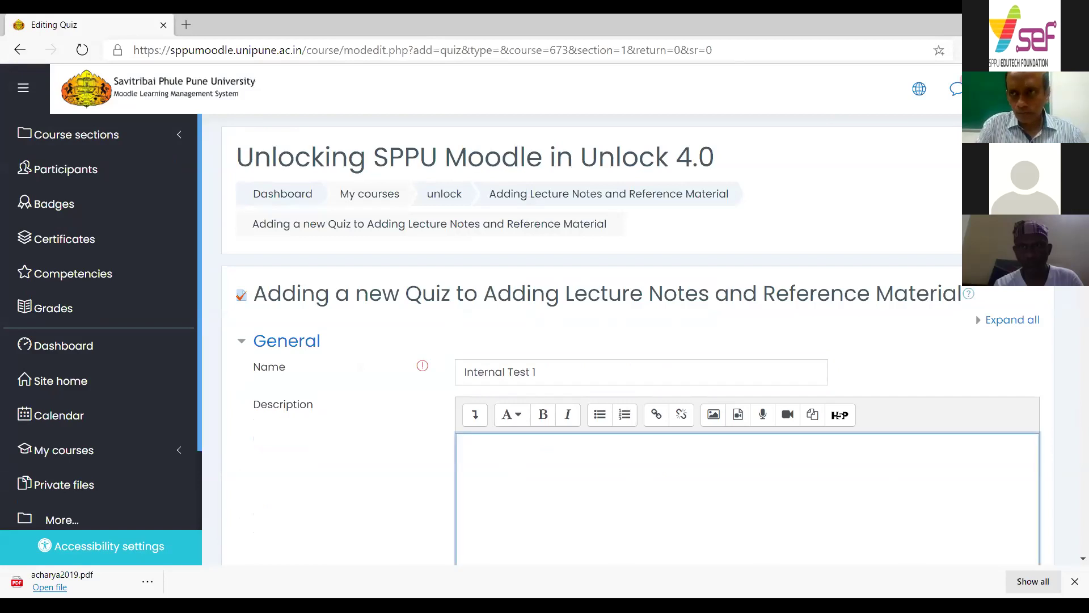
scroll(573, 284, "down", 5)
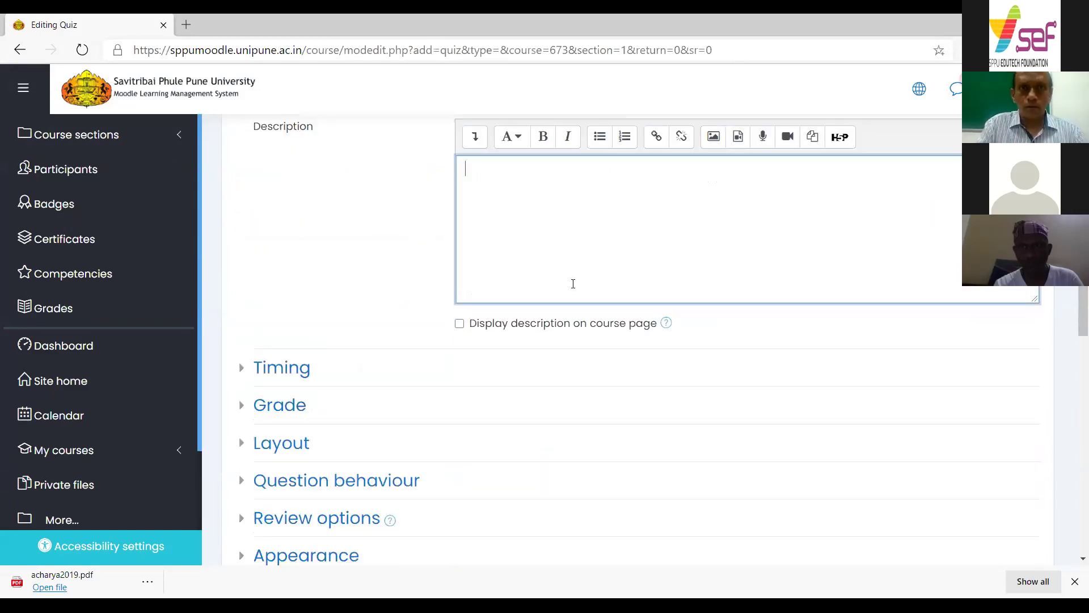
type("Sy")
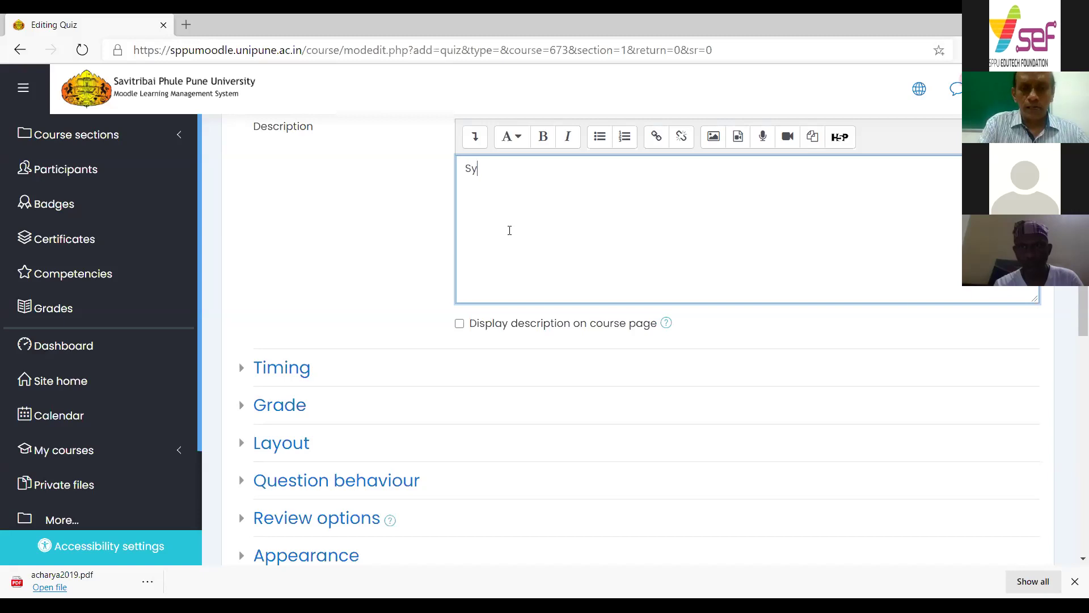
type("llabus:")
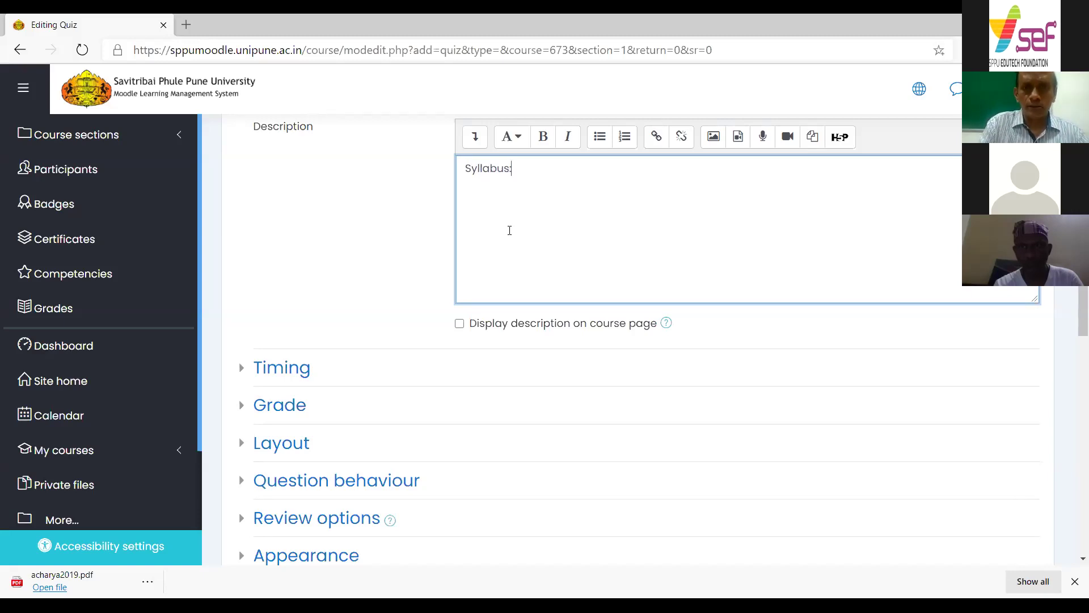
key("Return")
type("Unit 1")
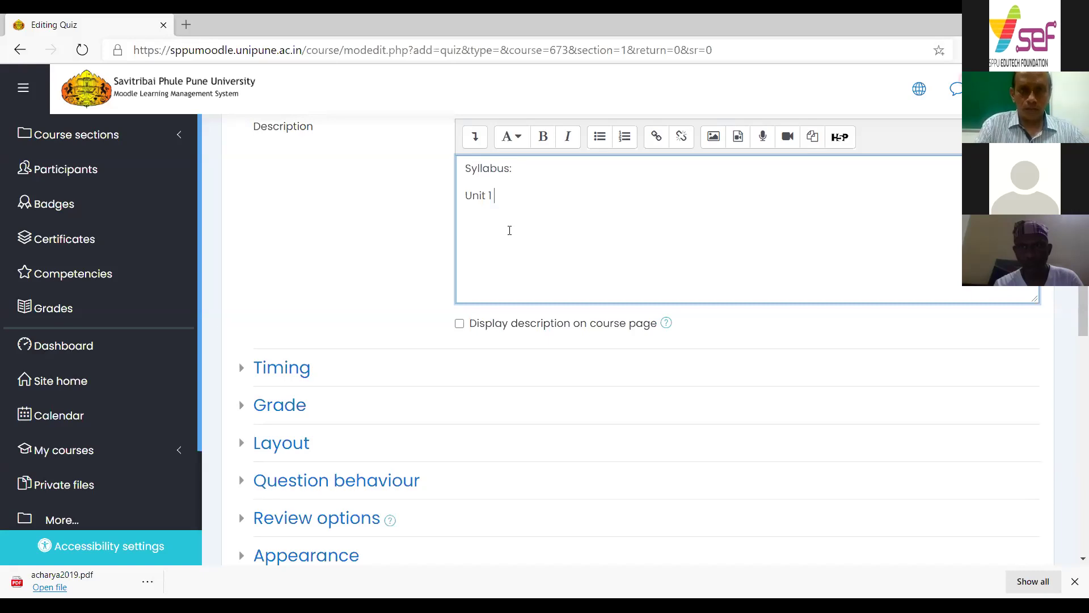
left_click(243, 373)
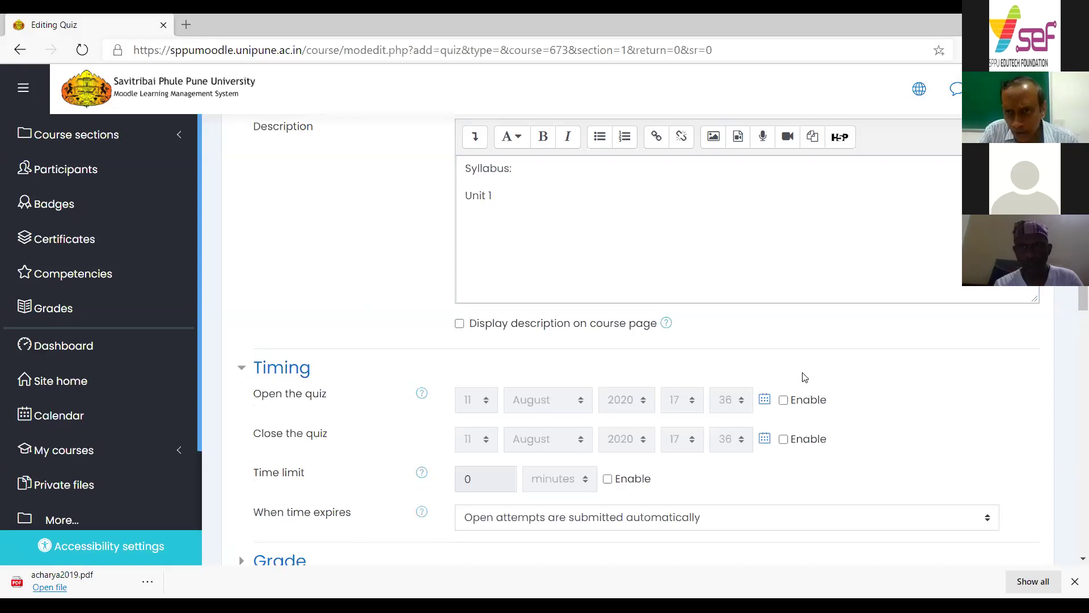
Enable the quiz opening date and set it to open at 17:55 on 11 August 2020
left_click(784, 400)
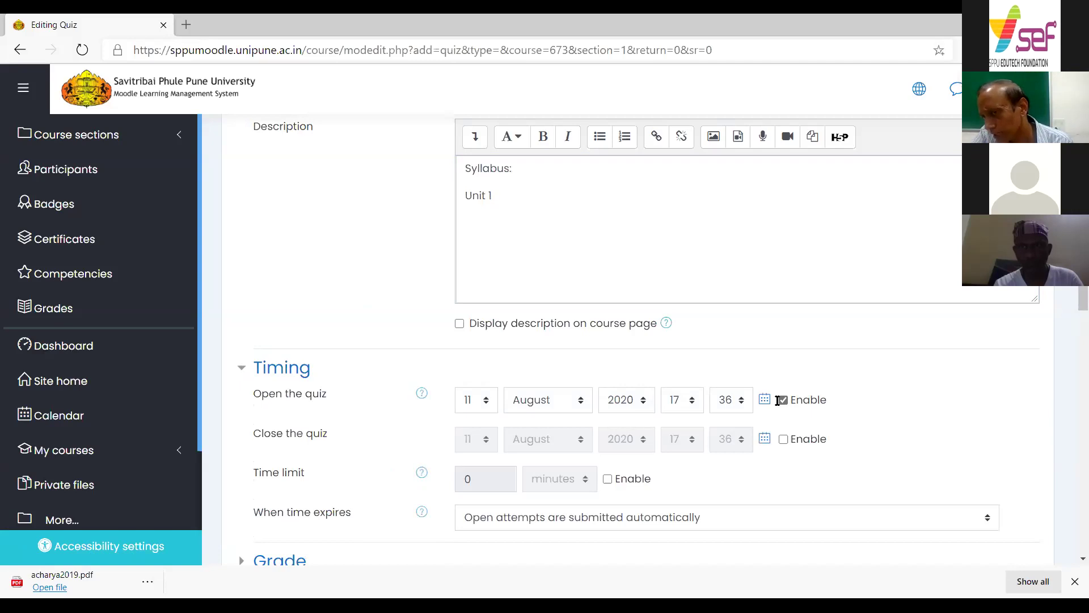
left_click(743, 401)
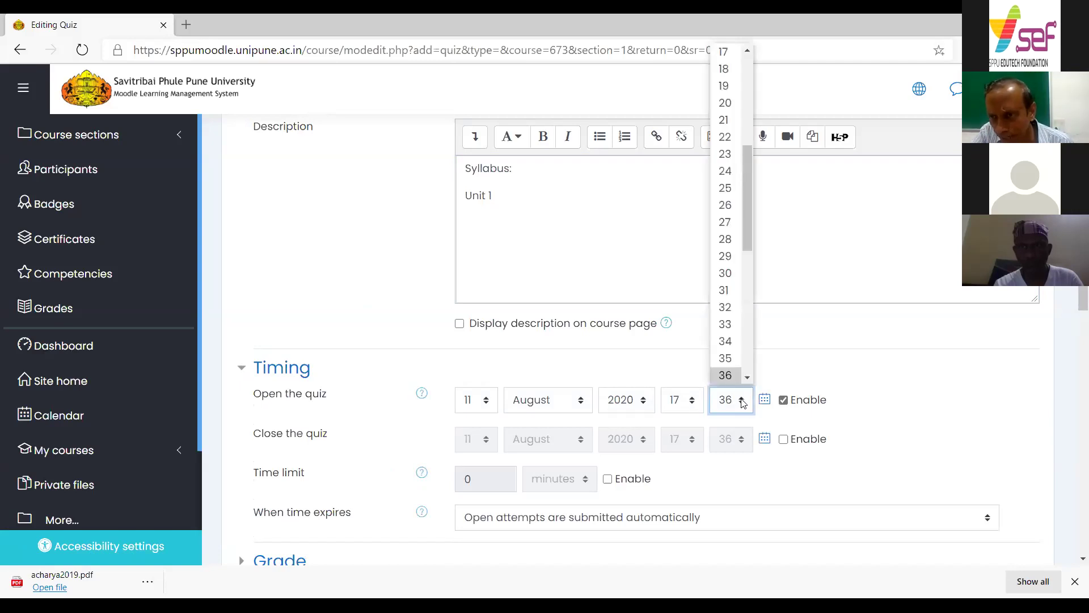
scroll(747, 377, "down", 3)
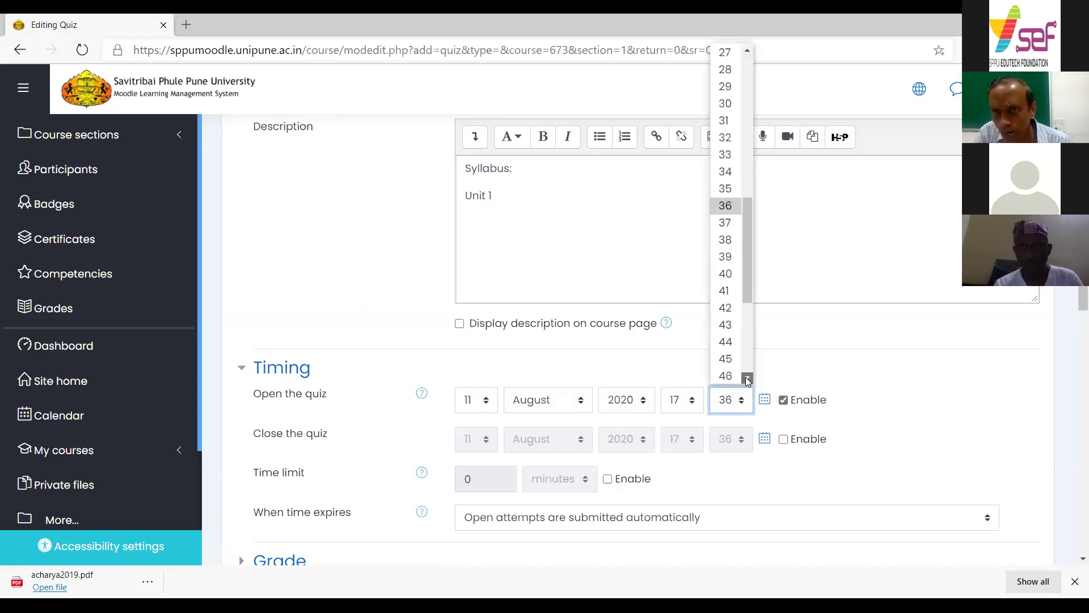
left_click(748, 378)
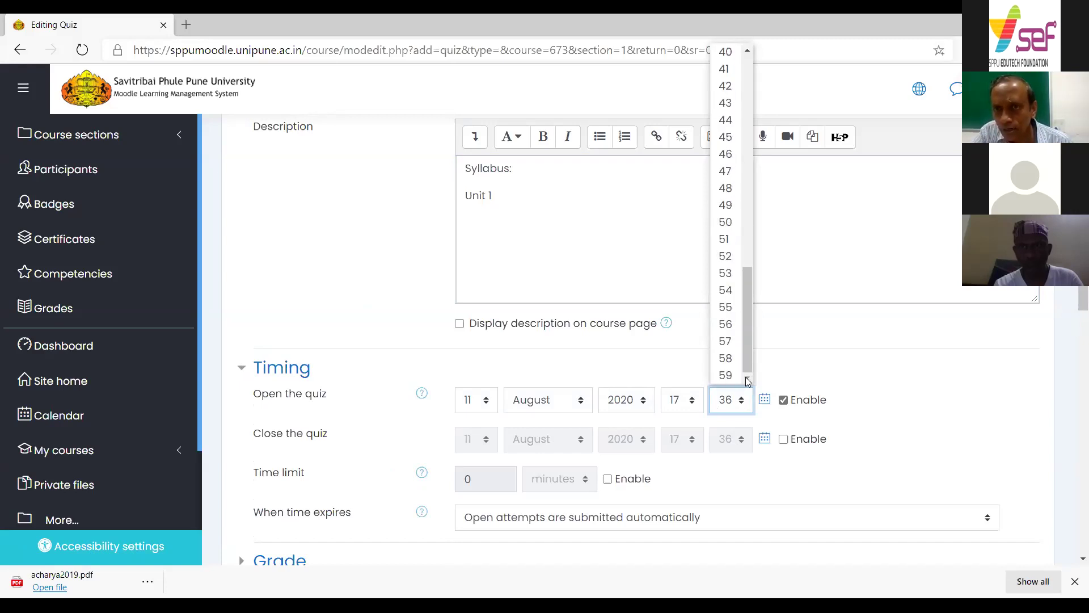
left_click(726, 308)
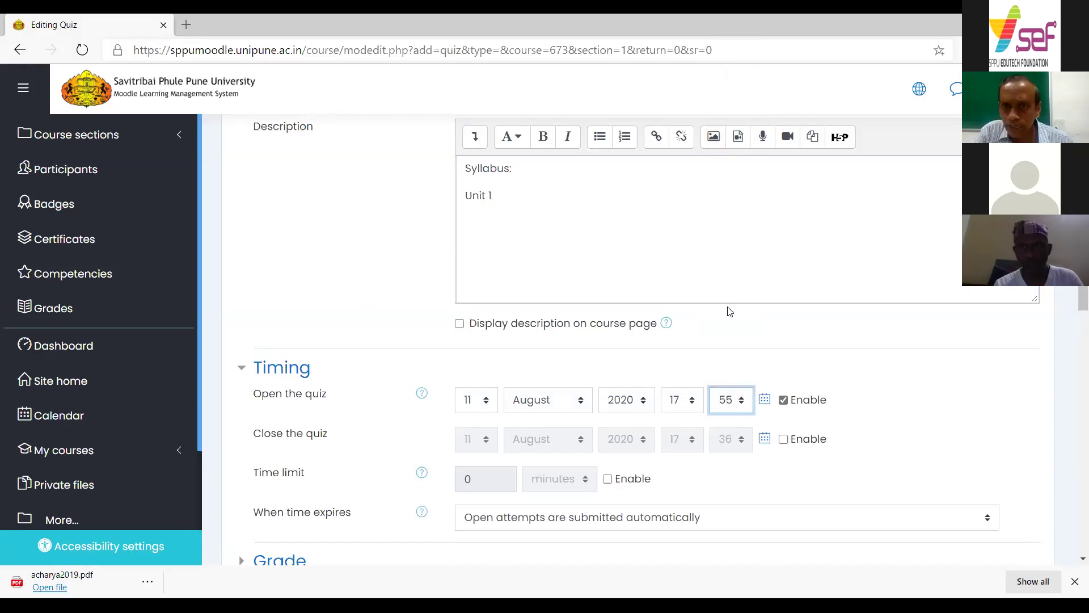
Enable the closing date at 18:20 and turn on the quiz time limit
left_click(785, 440)
left_click(784, 440)
left_click(729, 447)
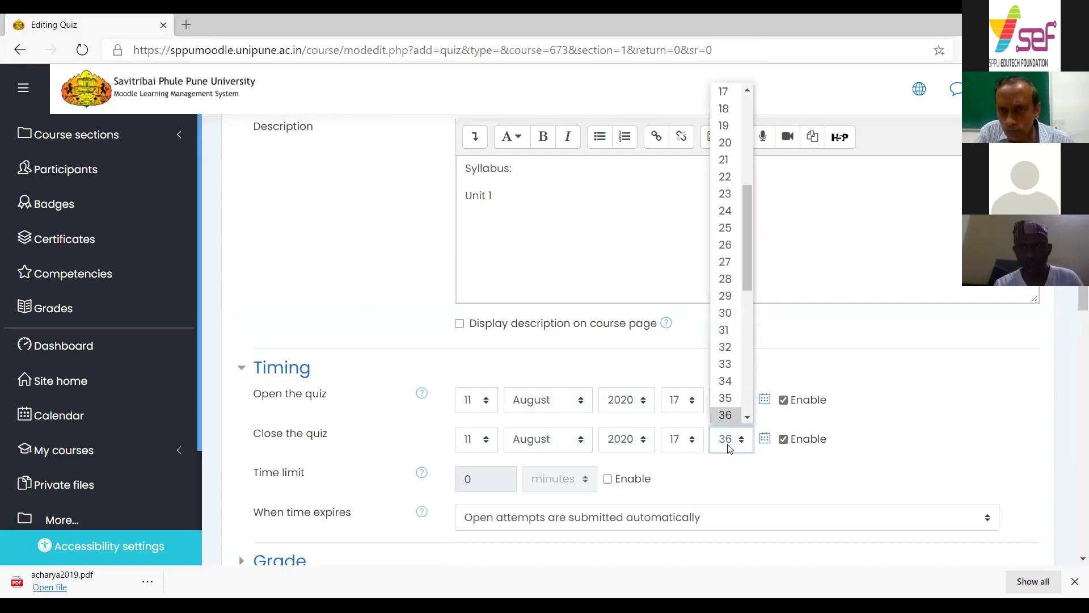
left_click(701, 450)
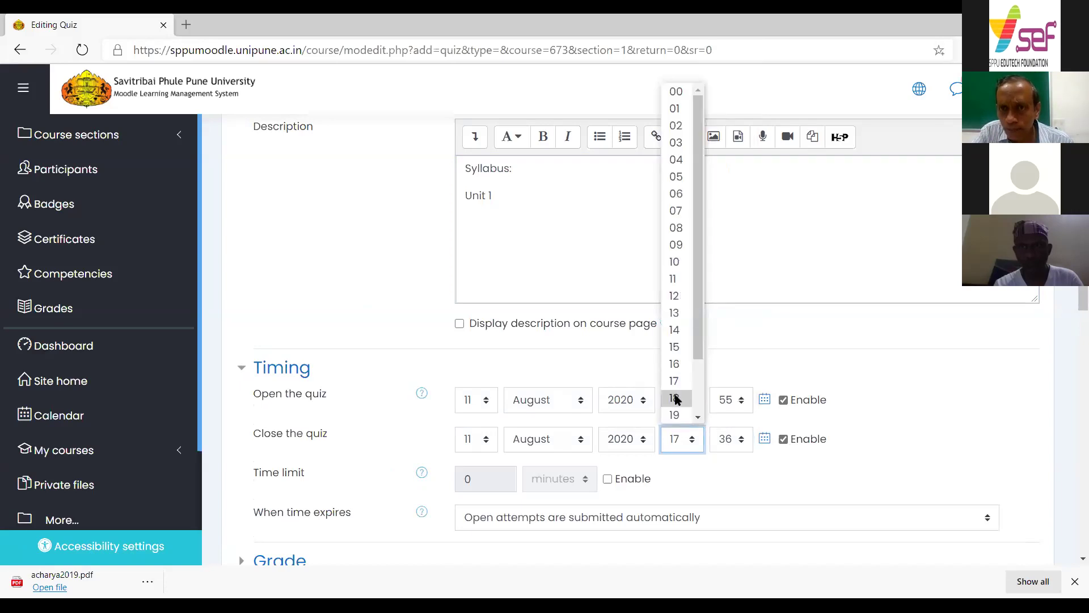
left_click(675, 399)
left_click(733, 447)
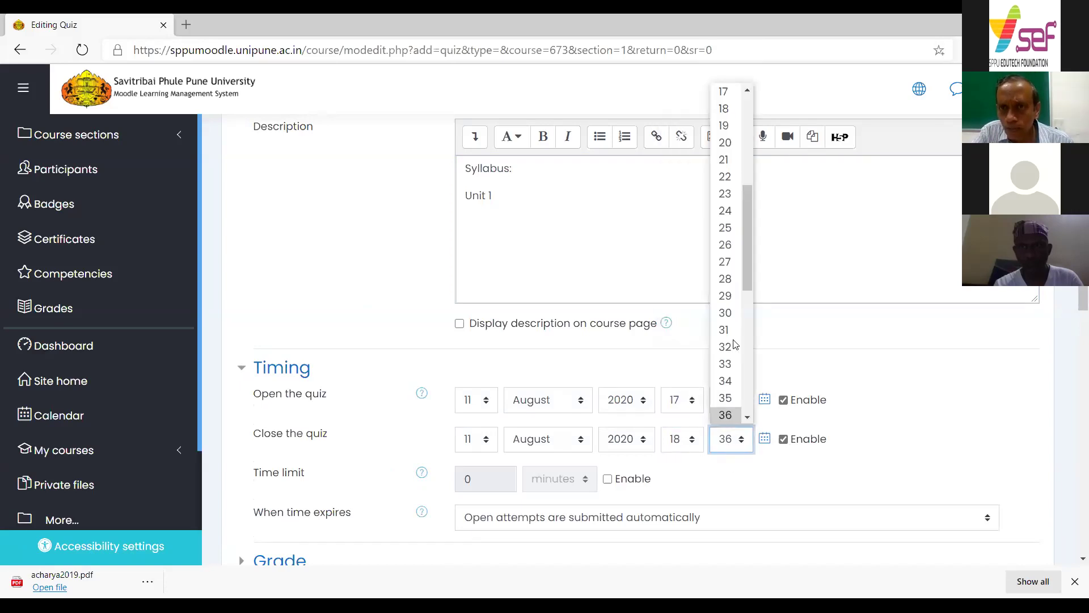
left_click(729, 142)
left_click(731, 140)
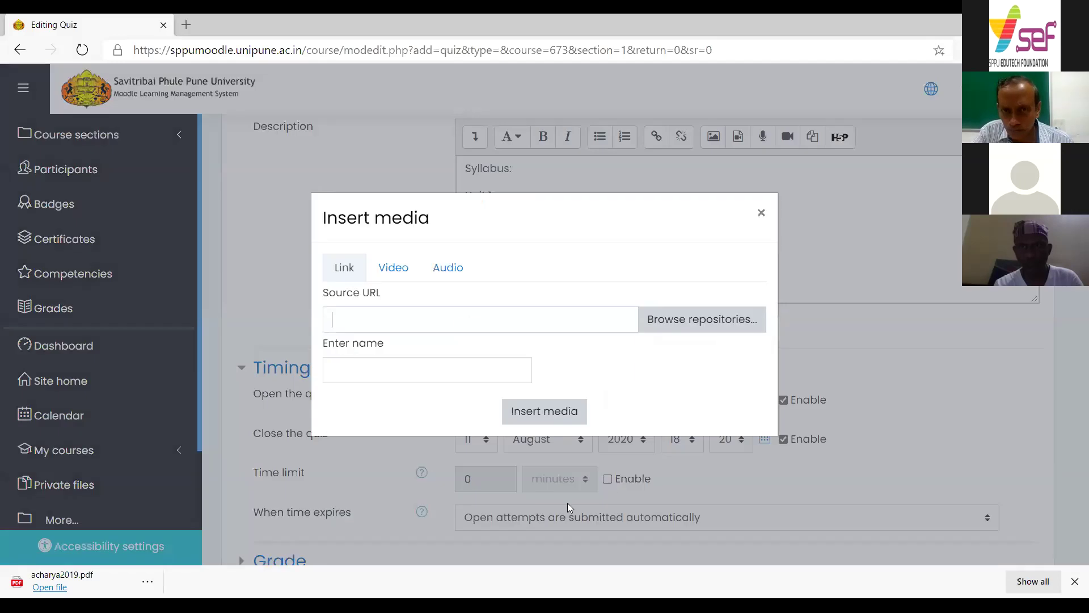
left_click(762, 214)
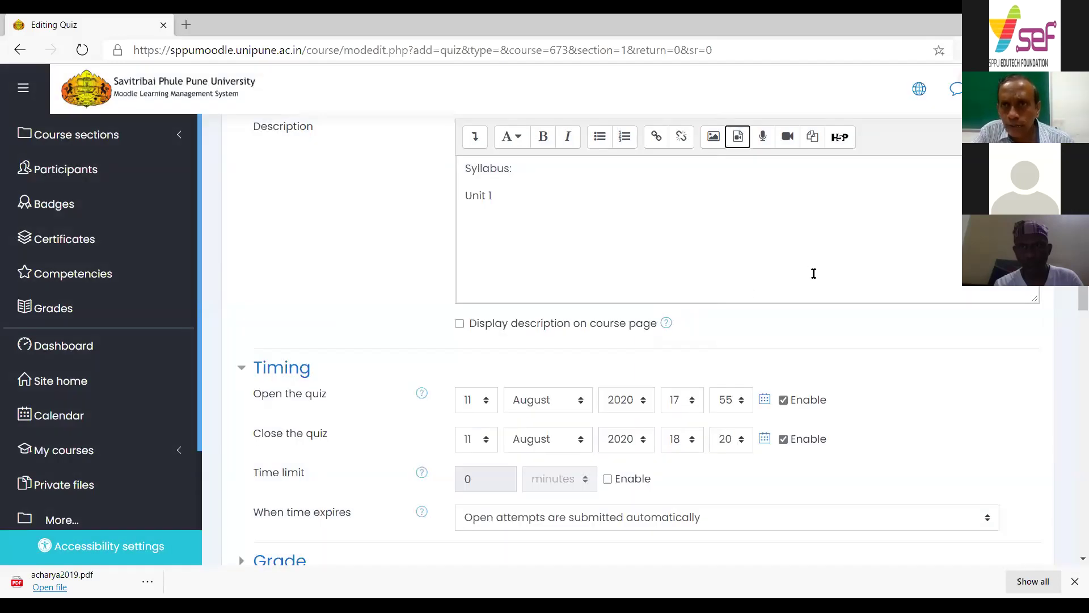
left_click(608, 479)
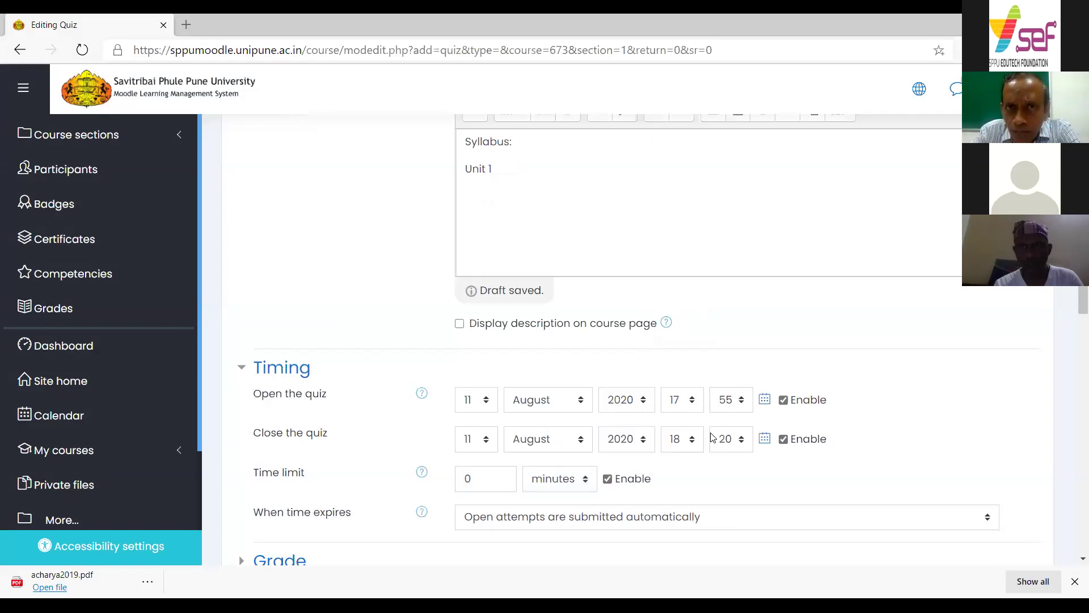
left_click(494, 476)
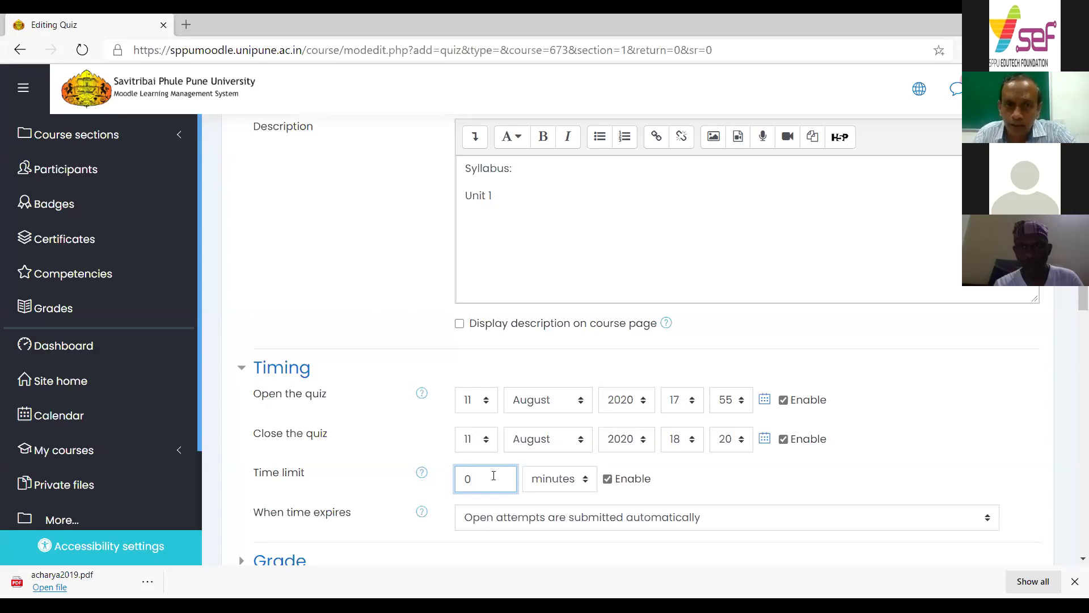
Change the time limit to 10 minutes, keeping 'Open attempts are submitted automatically' on expiry
left_click_drag(493, 475, 437, 480)
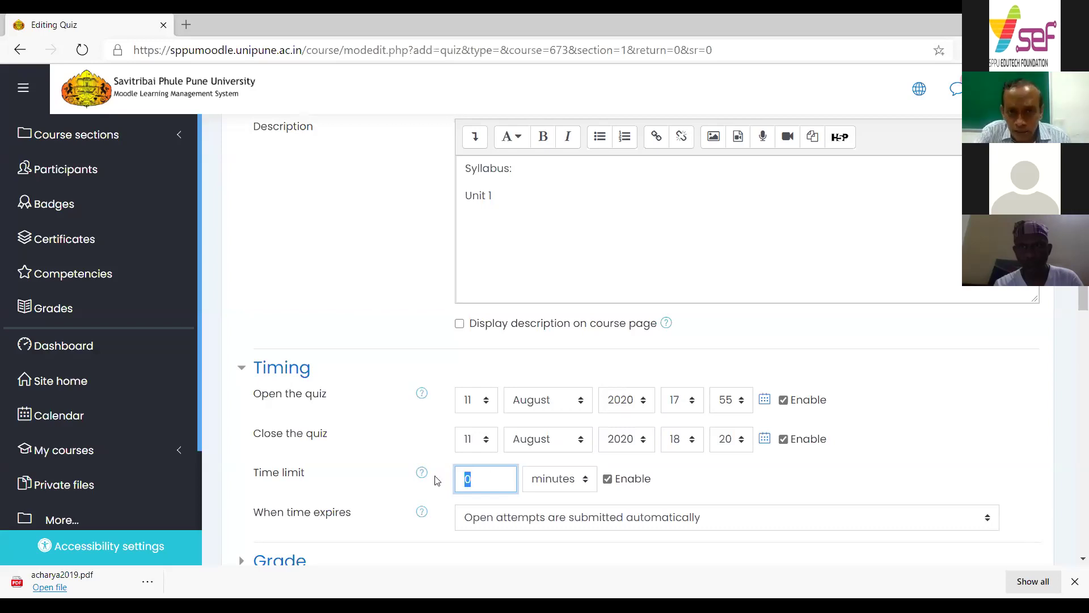
type("1")
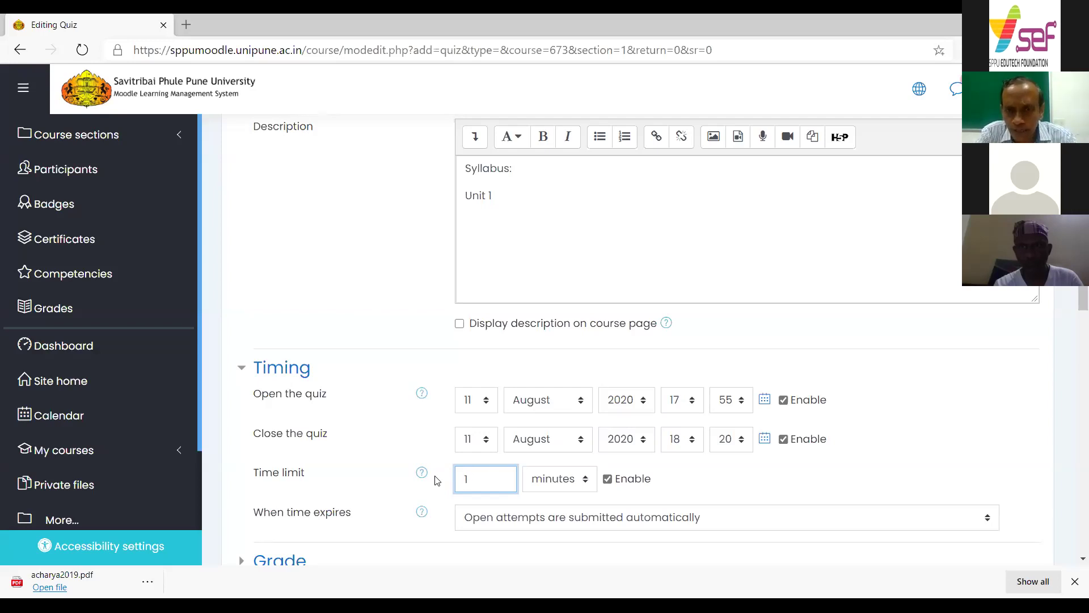
type("0")
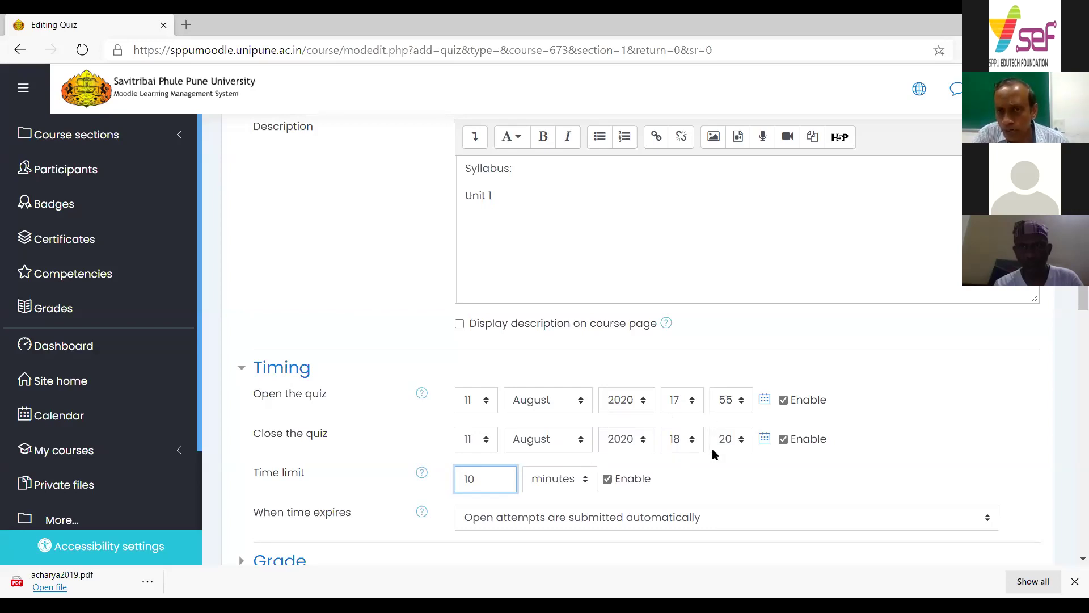
left_click(516, 518)
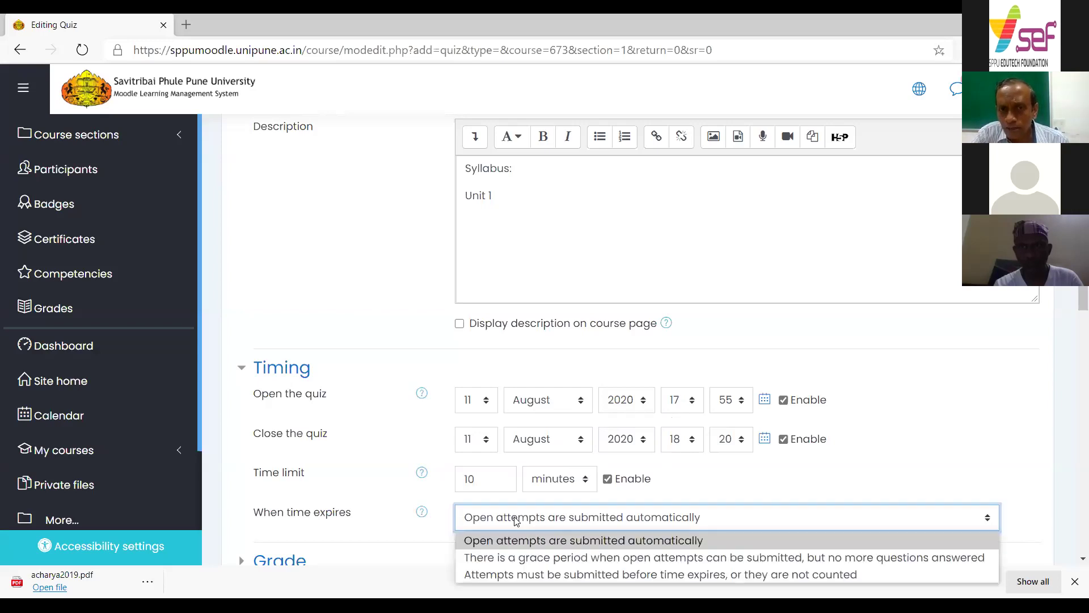
left_click(1072, 301)
scroll(870, 333, "down", 3)
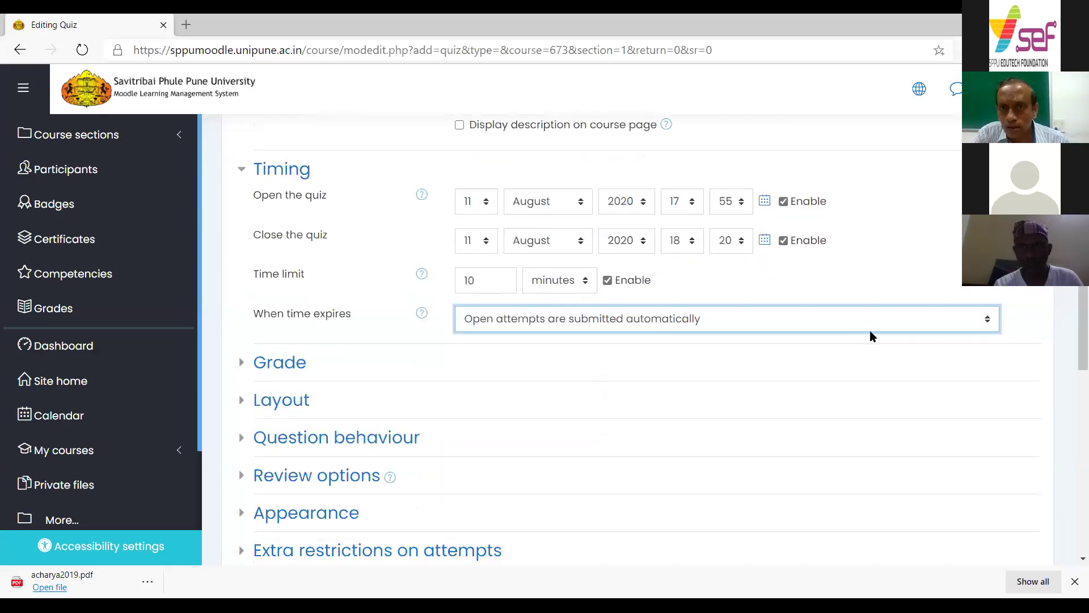
left_click(780, 309)
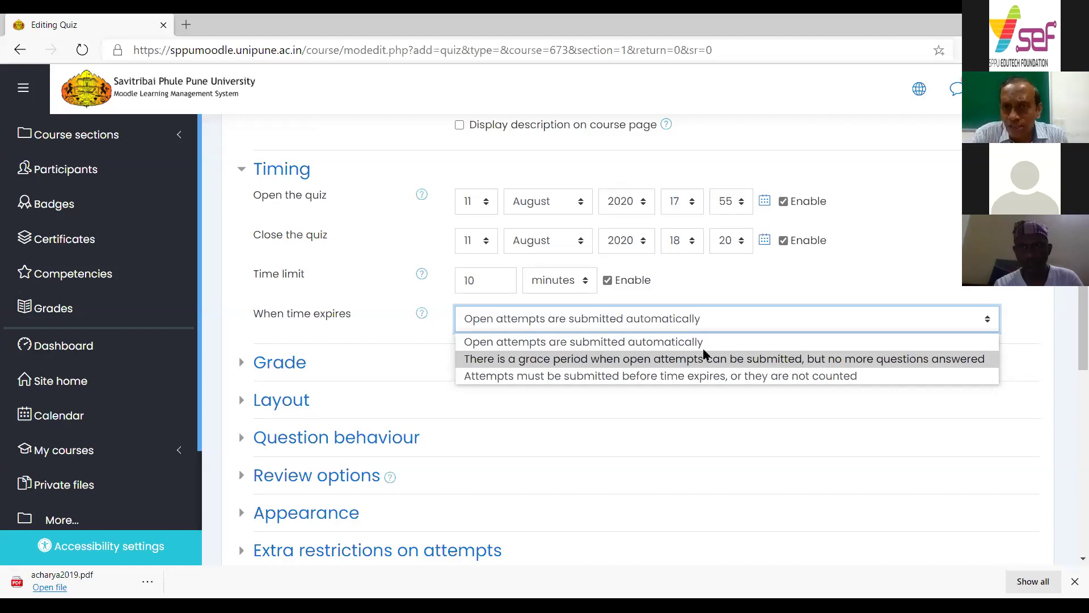
key("Up")
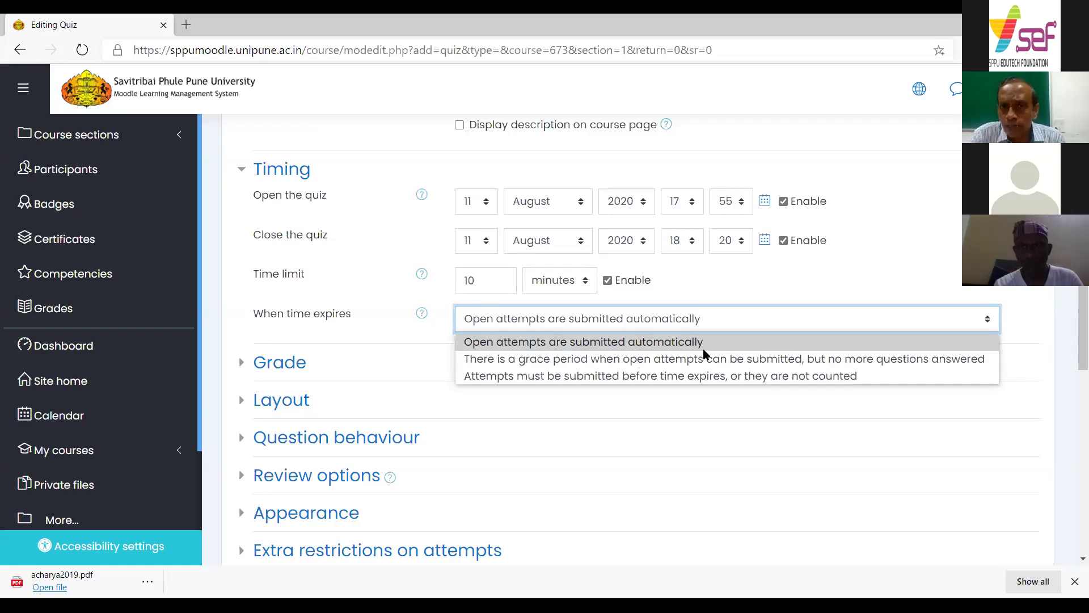
key("Return")
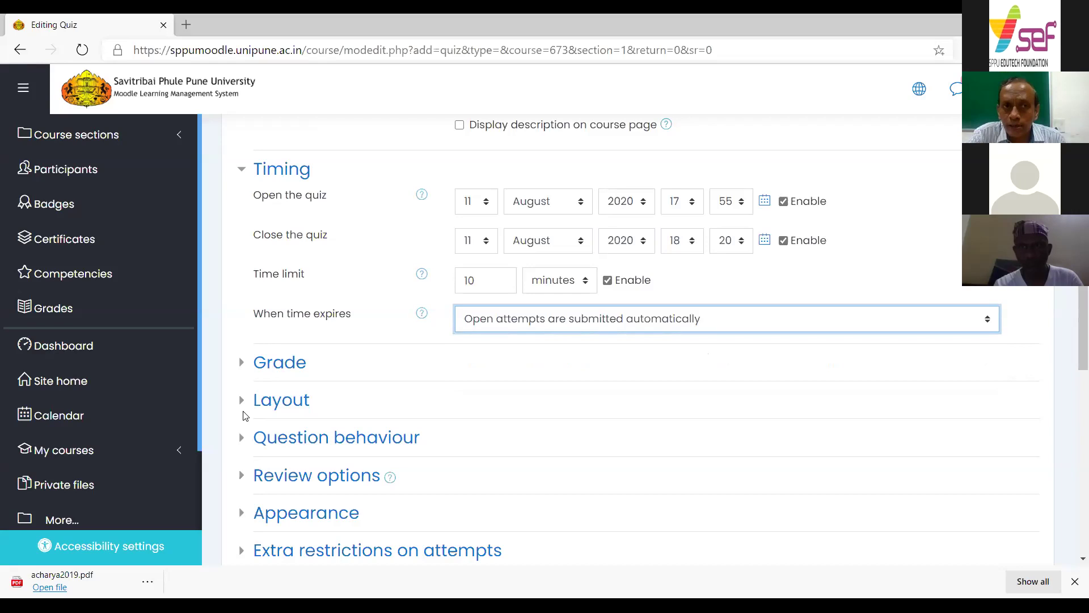
left_click(243, 364)
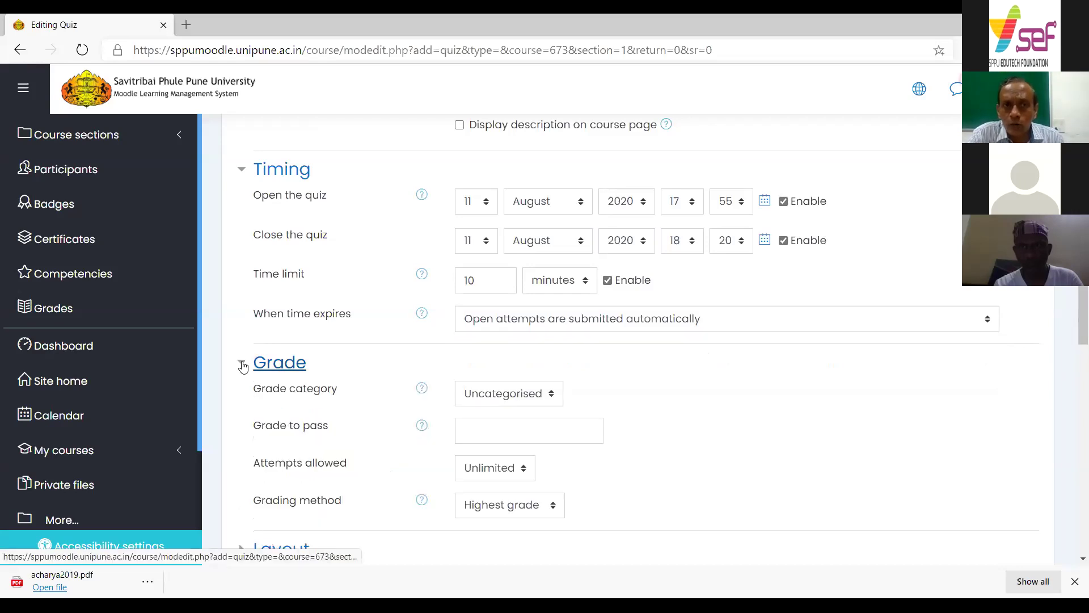
Choose 1 for Attempts allowed, leaving the grade category unchanged
left_click(493, 391)
left_click(494, 391)
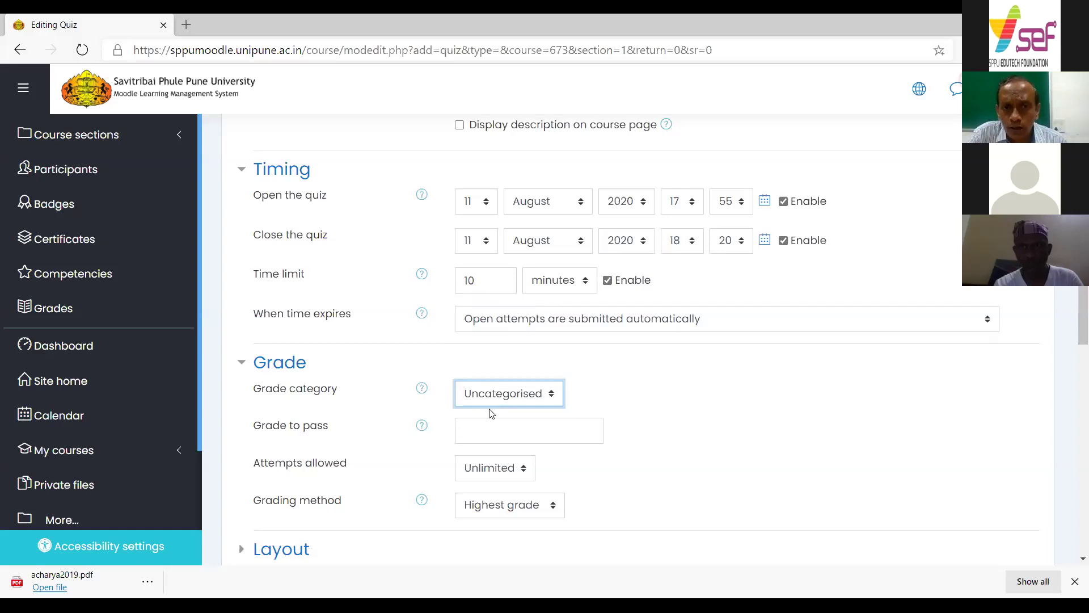
left_click(489, 458)
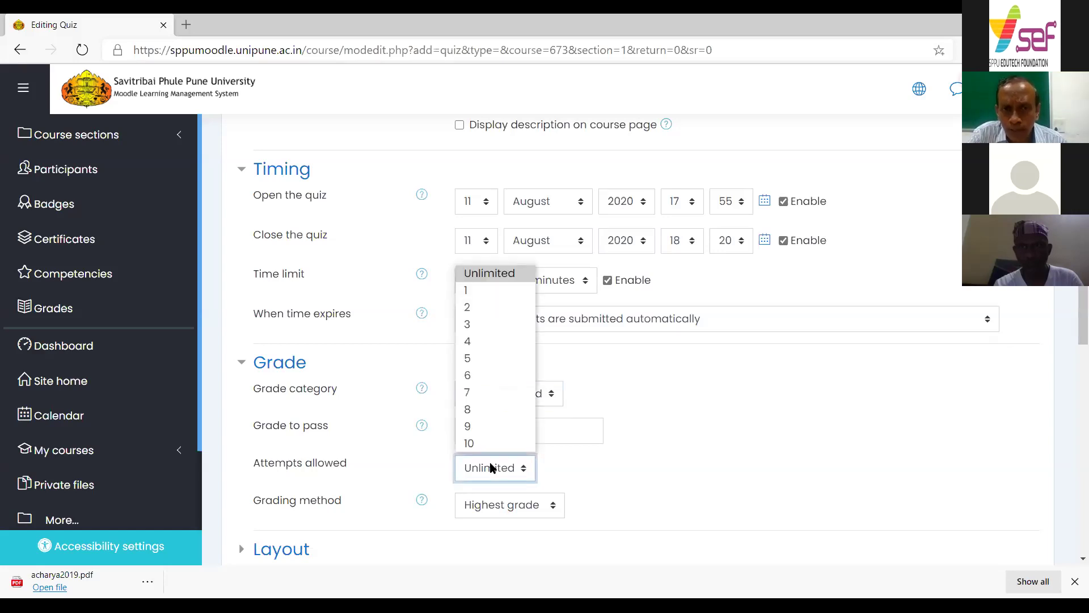
left_click(484, 291)
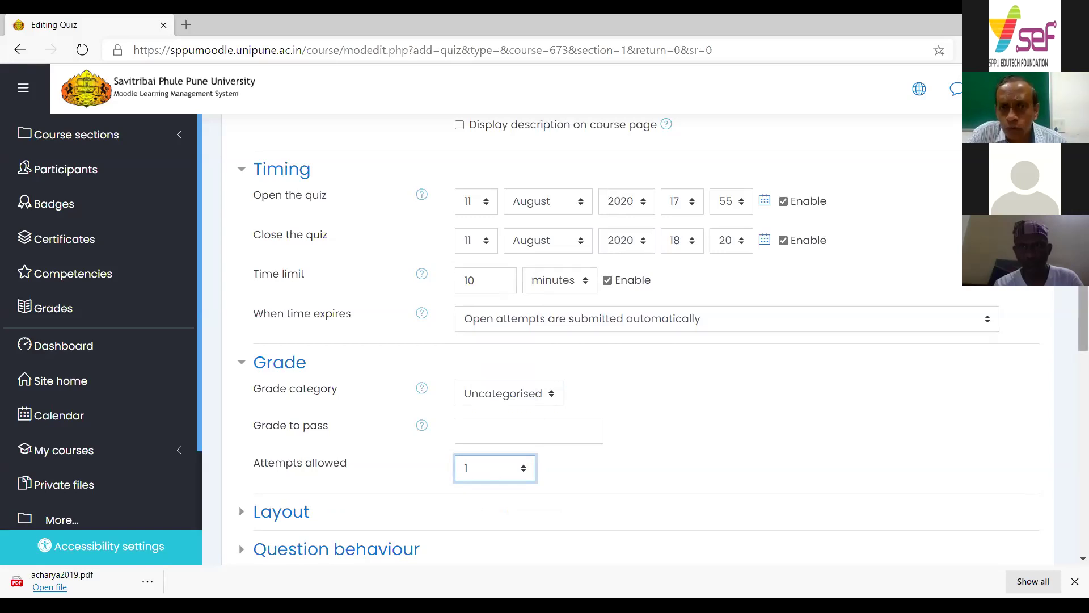
scroll(1072, 303, "down", 6)
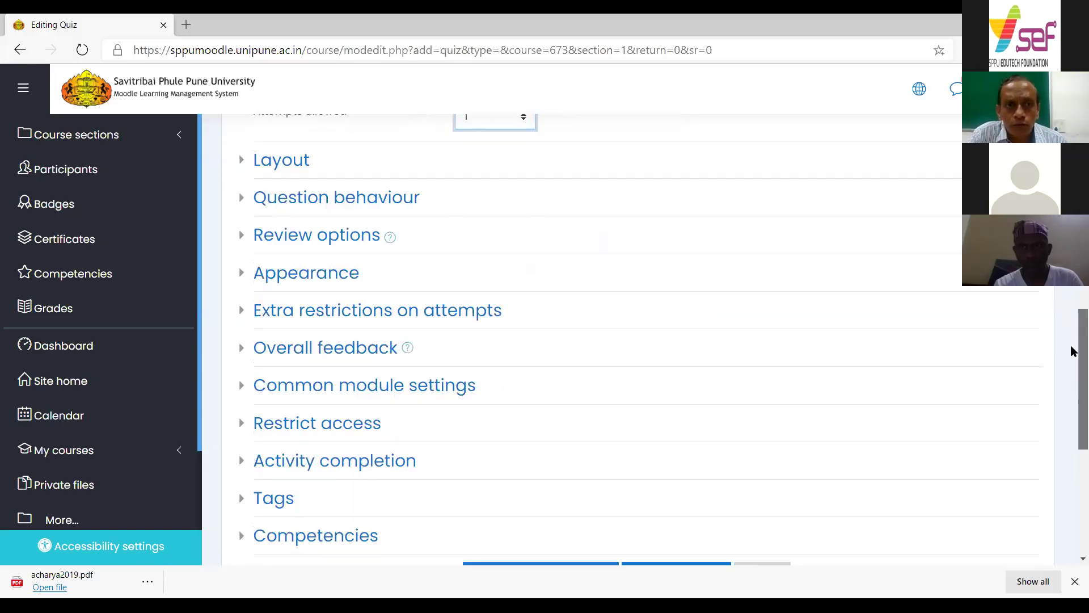
scroll(1072, 354, "down", 1)
scroll(1072, 363, "down", 1)
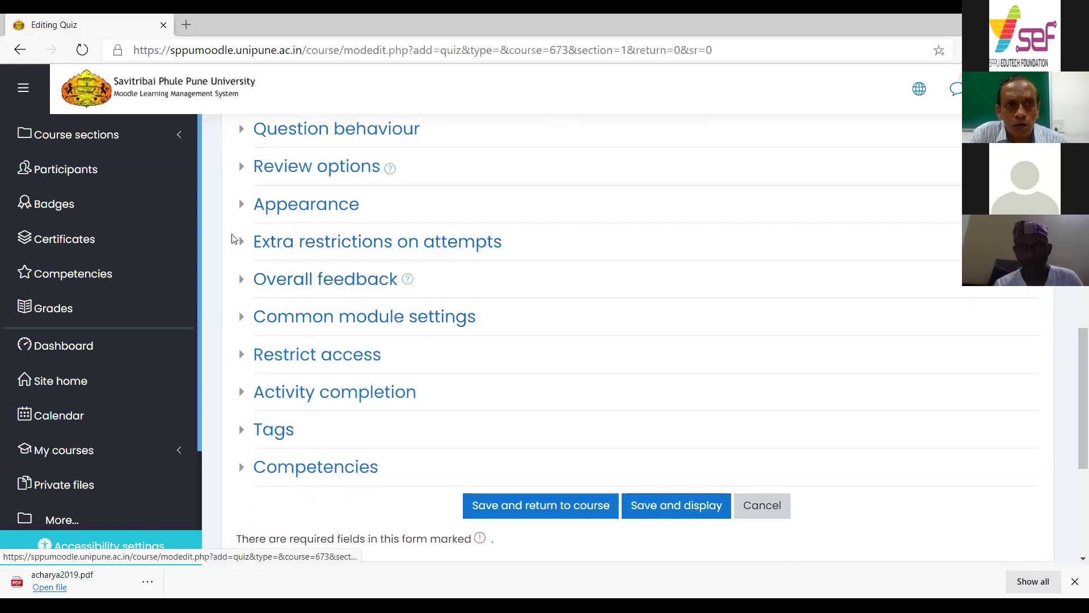
Expand Review options and clear Whether correct and Marks under Immediately after the attempt
left_click(240, 168)
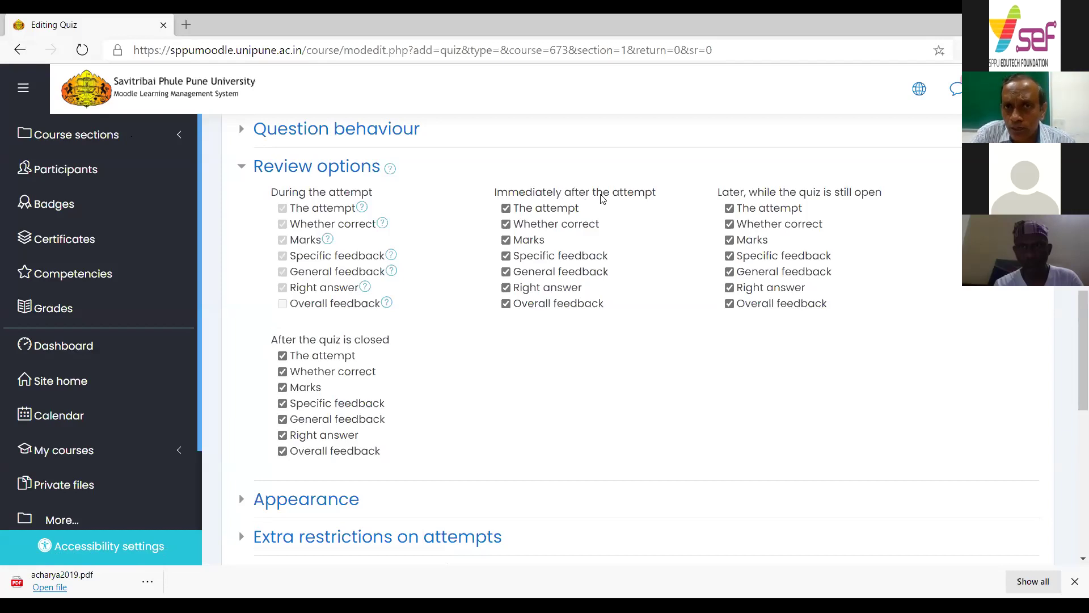
left_click(507, 226)
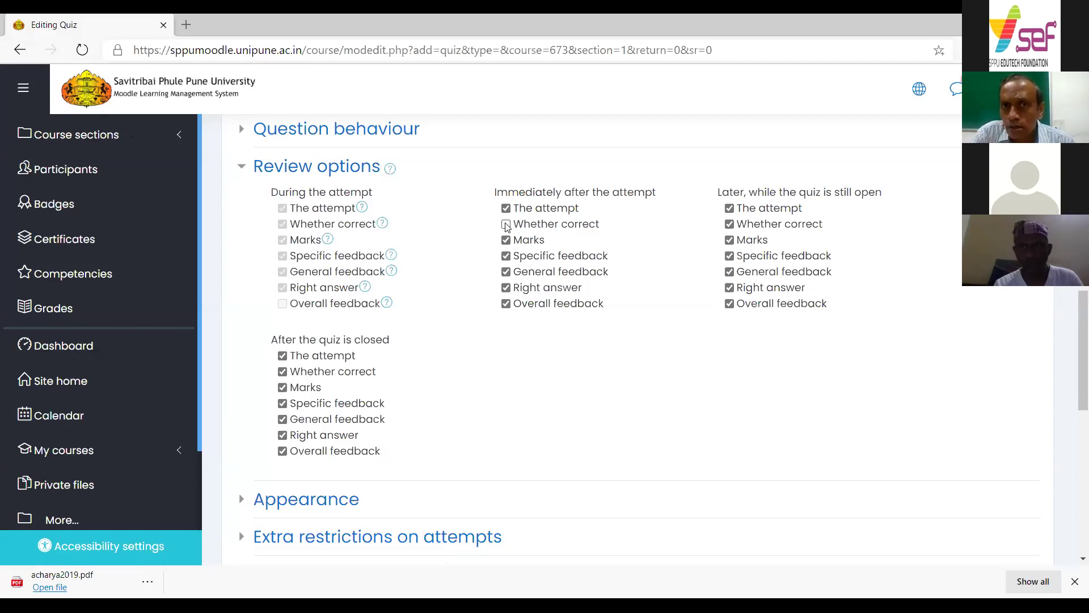
left_click(506, 240)
left_click(506, 240)
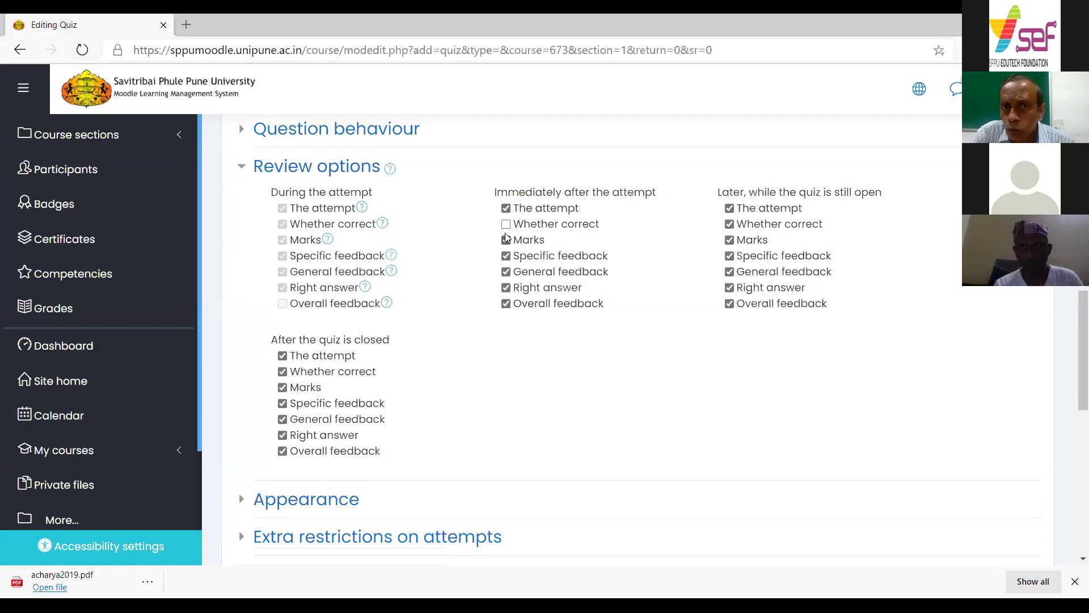
left_click(507, 226)
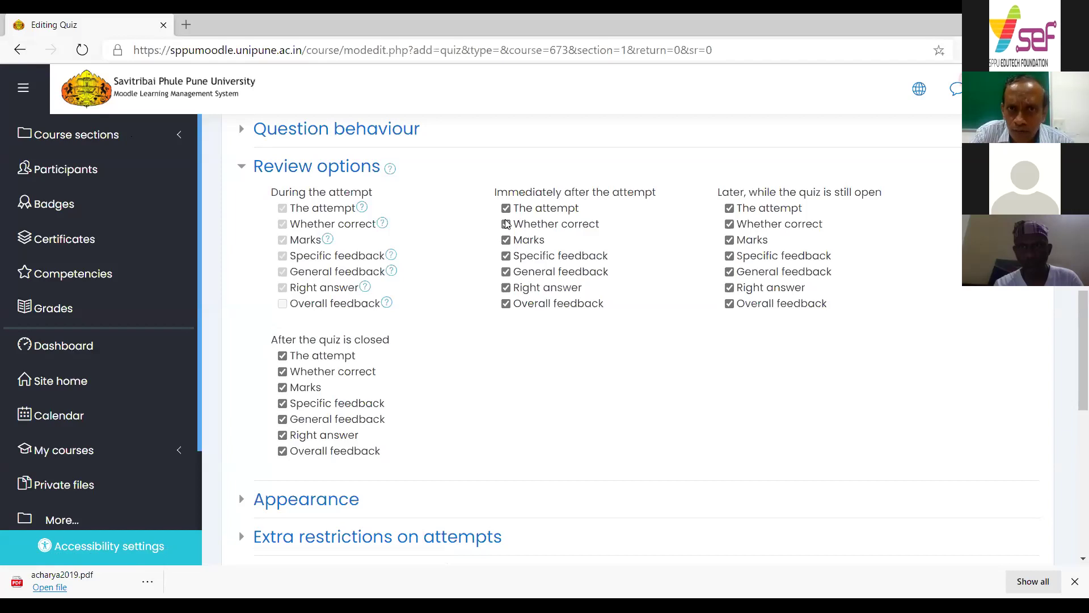
left_click(505, 224)
left_click(505, 240)
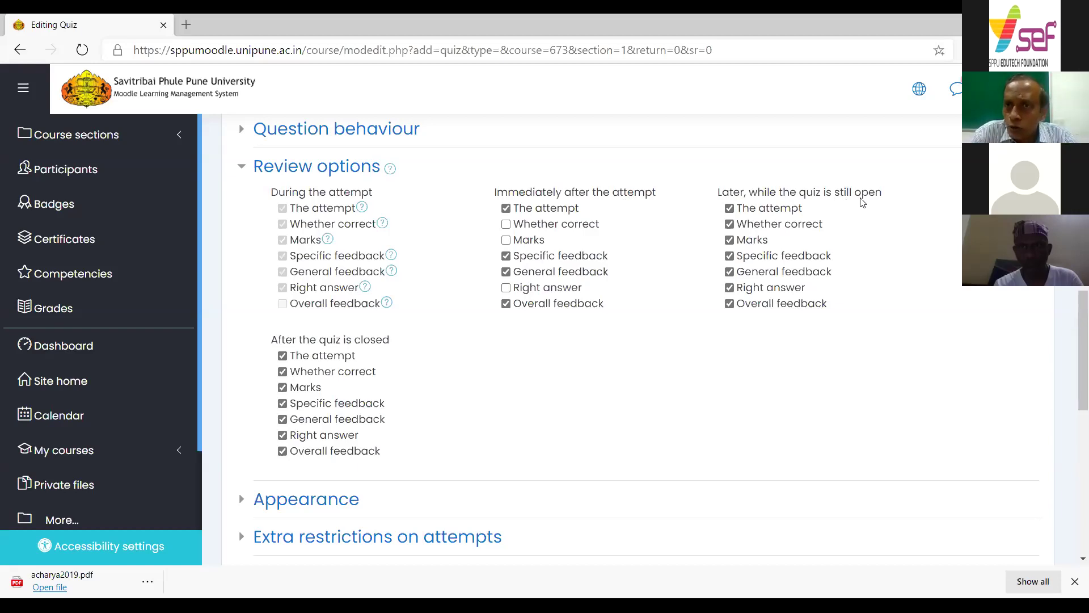
Re-tick every review option, including Whether correct, Marks and Right answer after the attempt
left_click(729, 208)
left_click(729, 240)
left_click(730, 304)
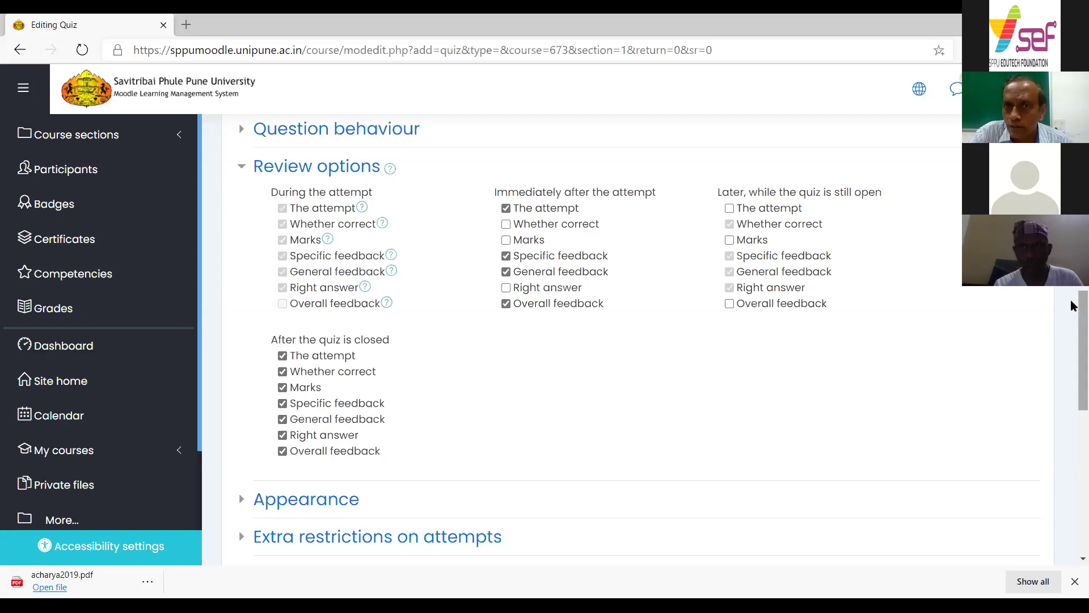
left_click(730, 208)
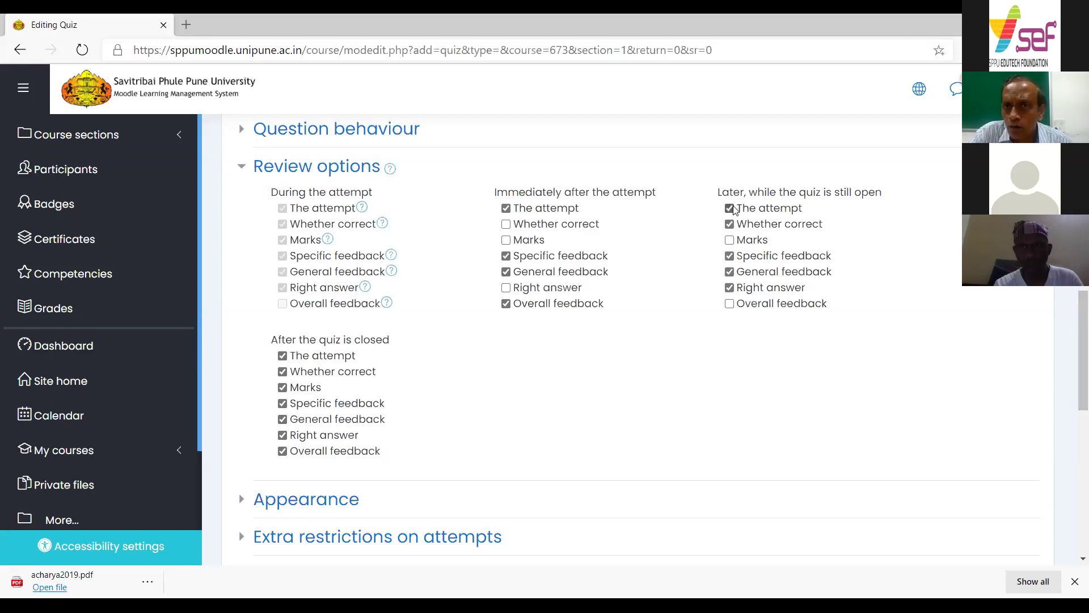
left_click(730, 240)
left_click(730, 304)
left_click(506, 224)
left_click(506, 240)
left_click(506, 289)
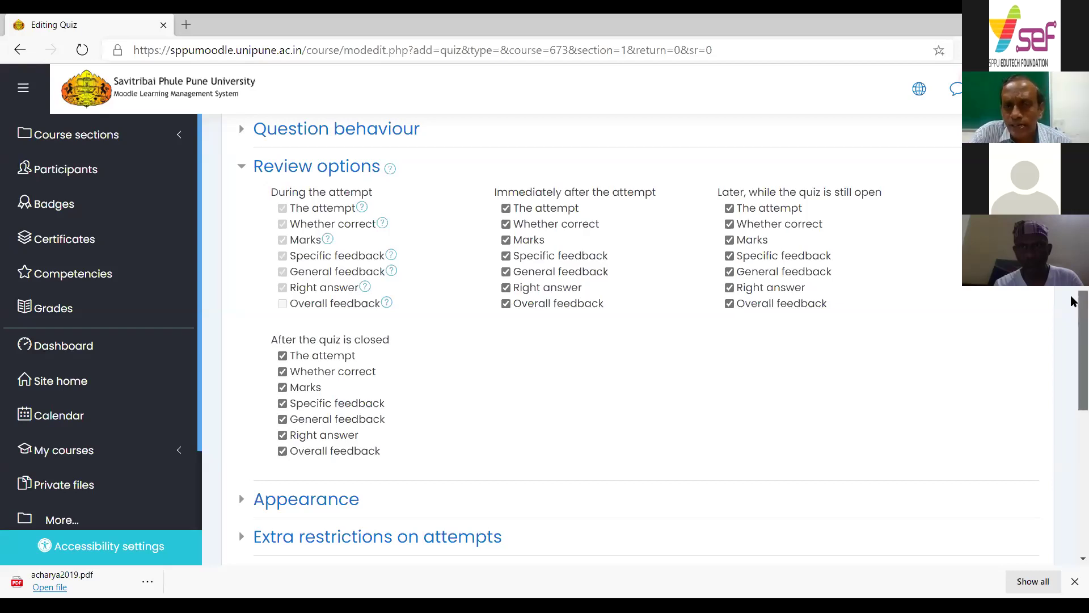
Expand Extra restrictions on attempts to reveal the blank Require password field
left_click_drag(1074, 301, 1074, 360)
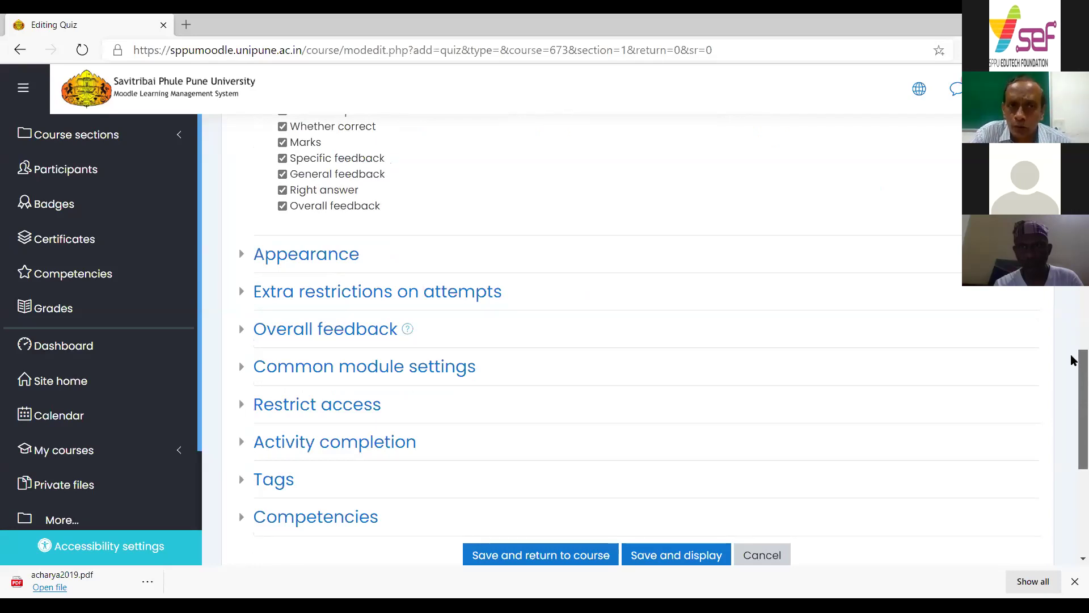
left_click_drag(1074, 360, 1074, 293)
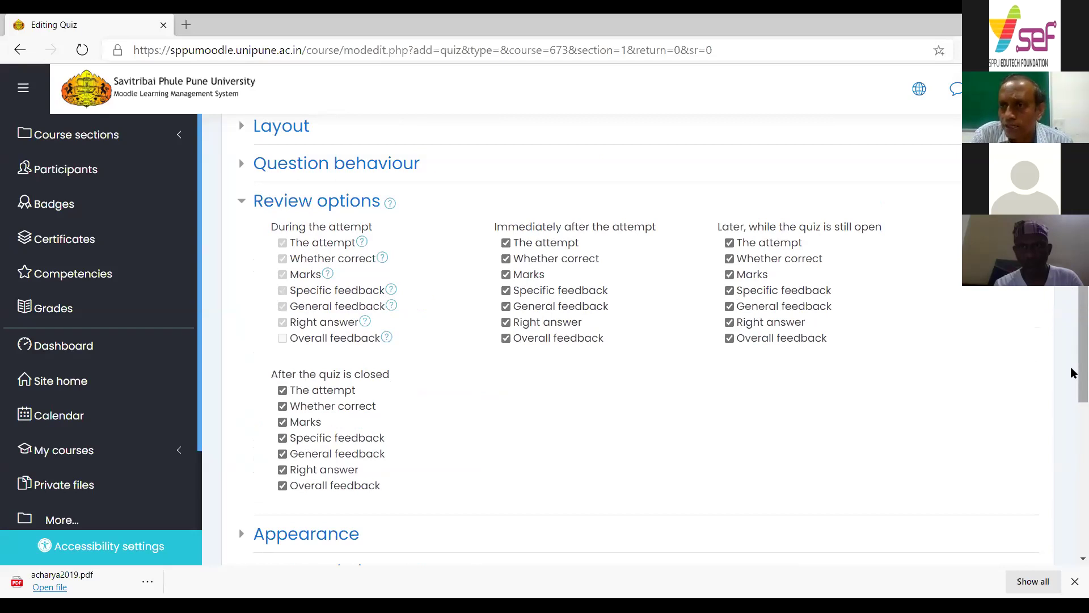
left_click_drag(1073, 373, 1072, 481)
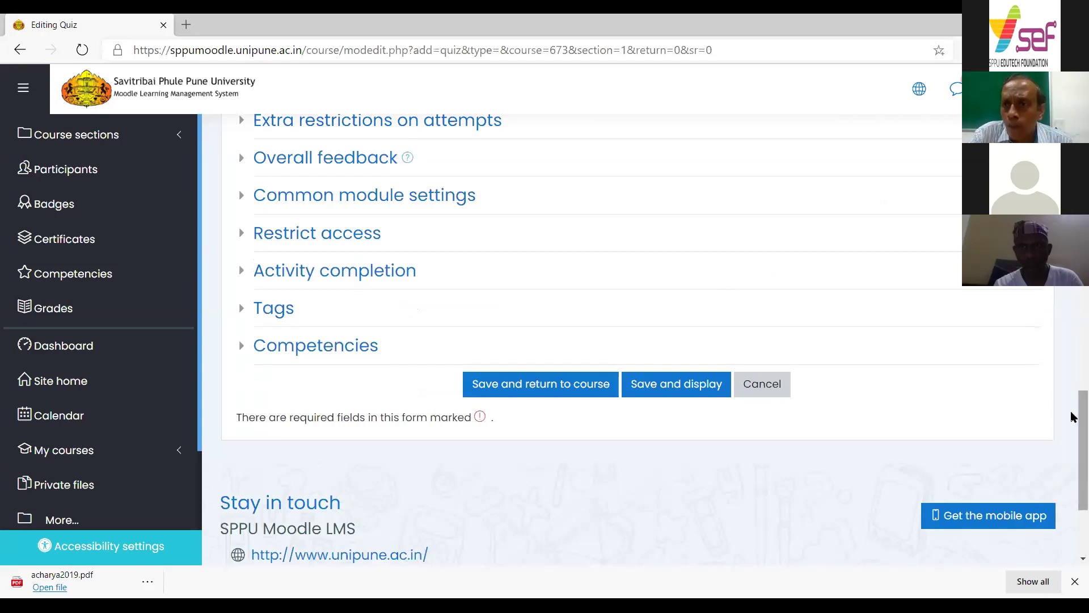
left_click_drag(1072, 413, 1072, 377)
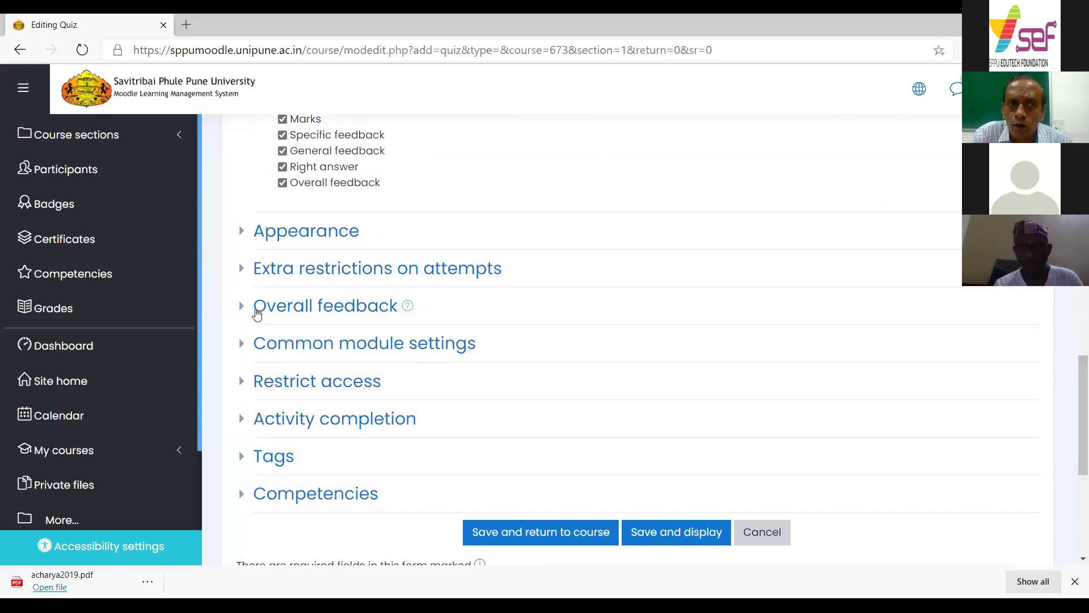
left_click(236, 271)
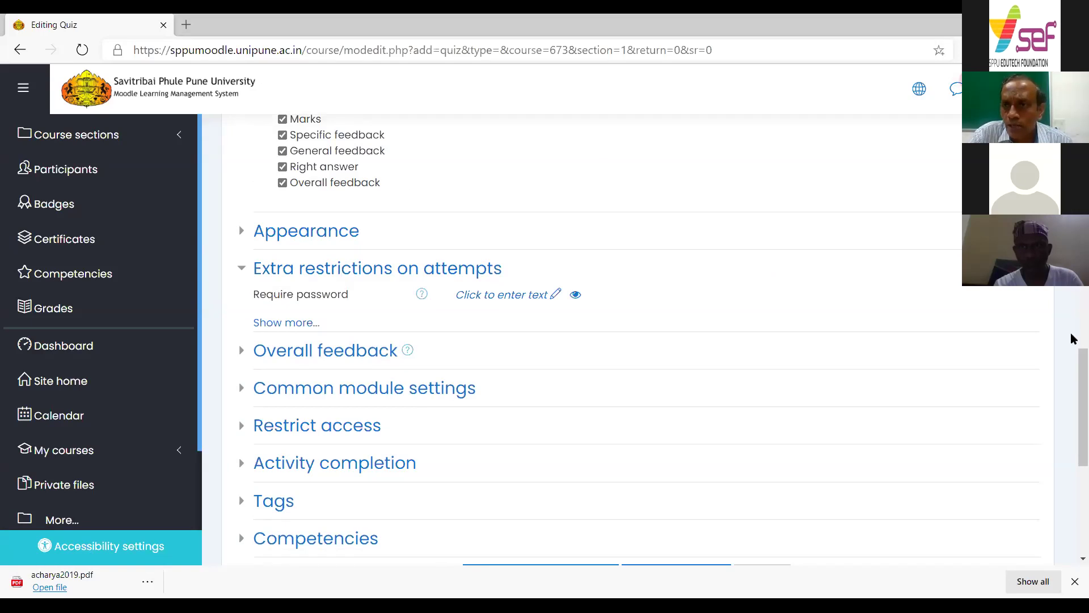
scroll(1072, 305, "up", 6)
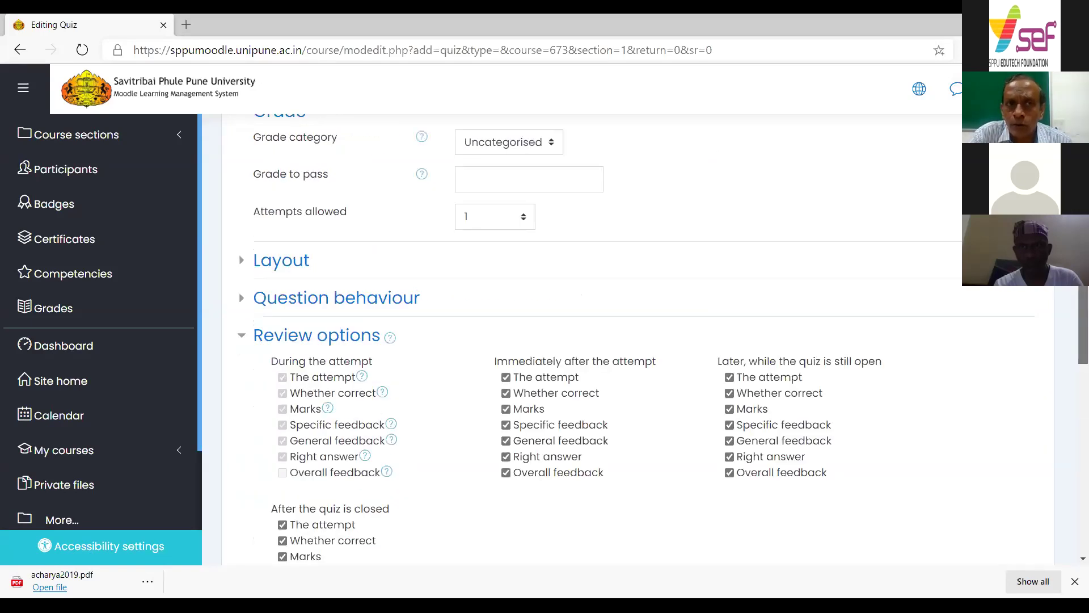
left_click(510, 284)
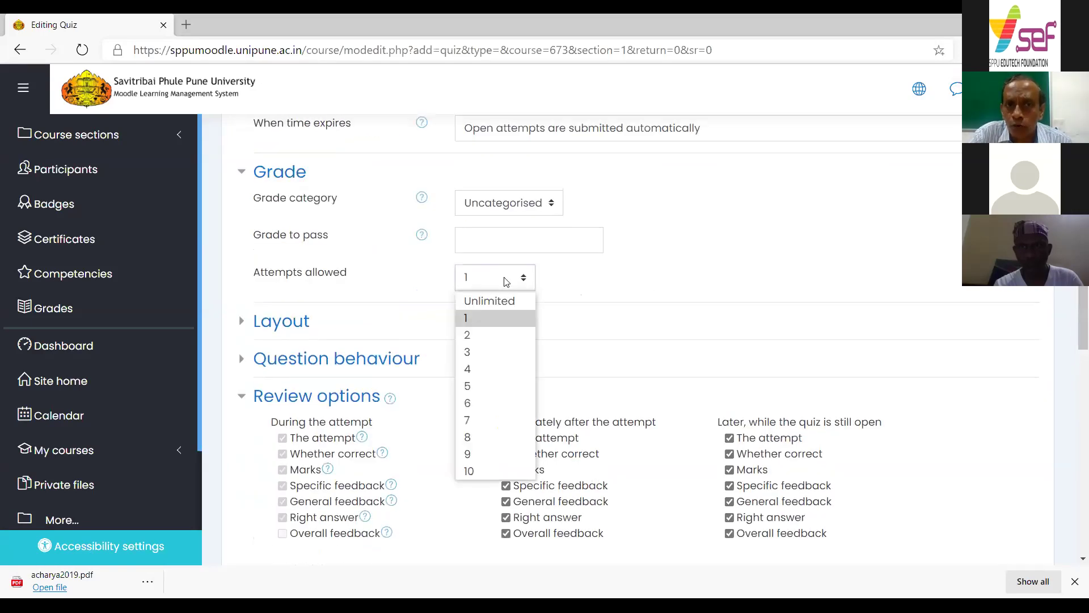
left_click(488, 334)
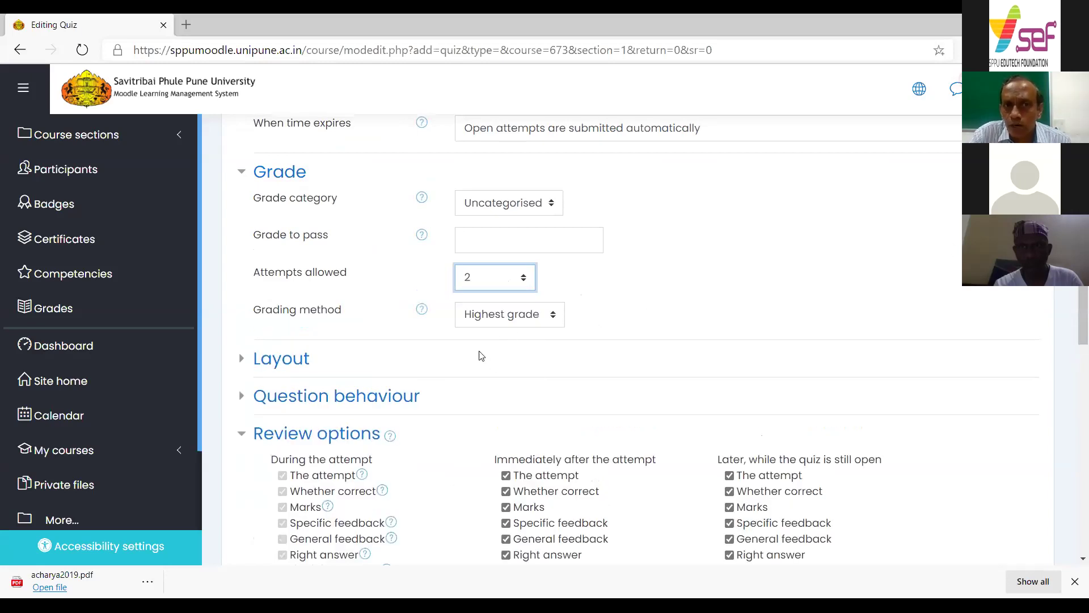
left_click(486, 326)
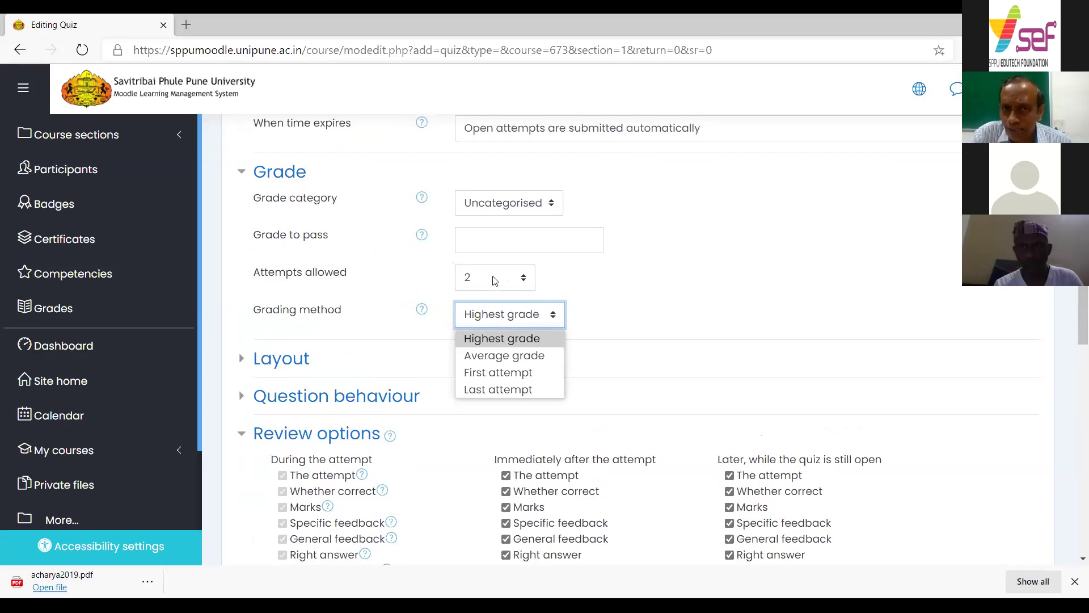
left_click(496, 278)
left_click(477, 322)
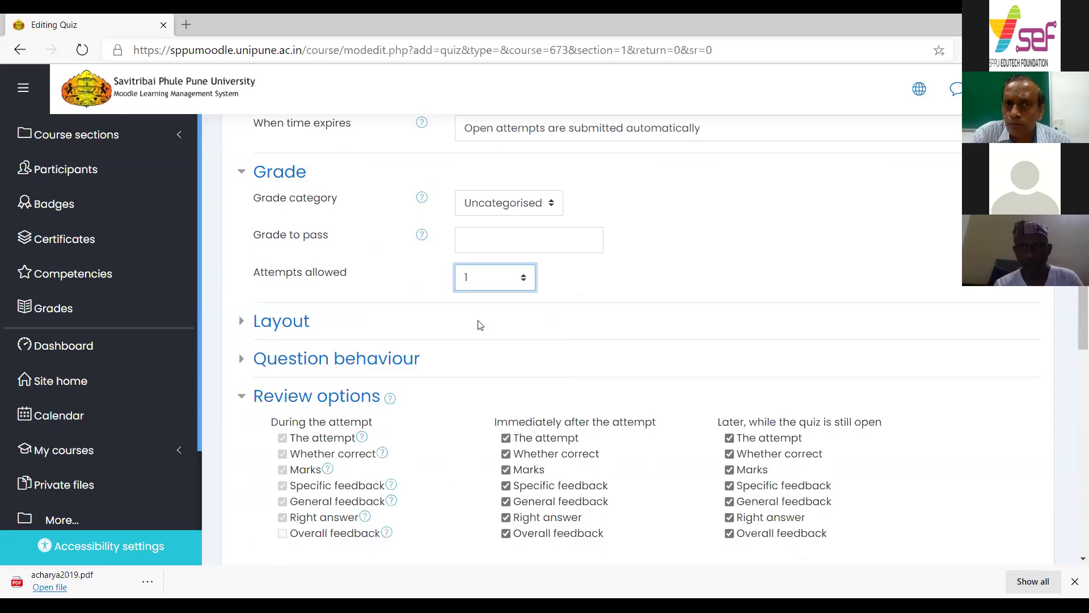
left_click(493, 288)
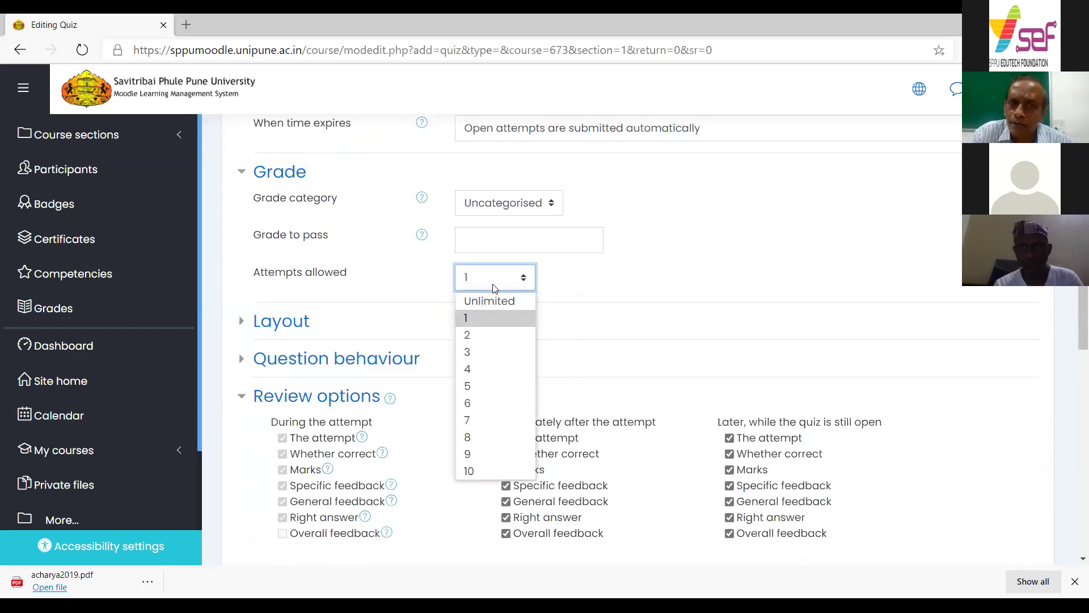
left_click(477, 336)
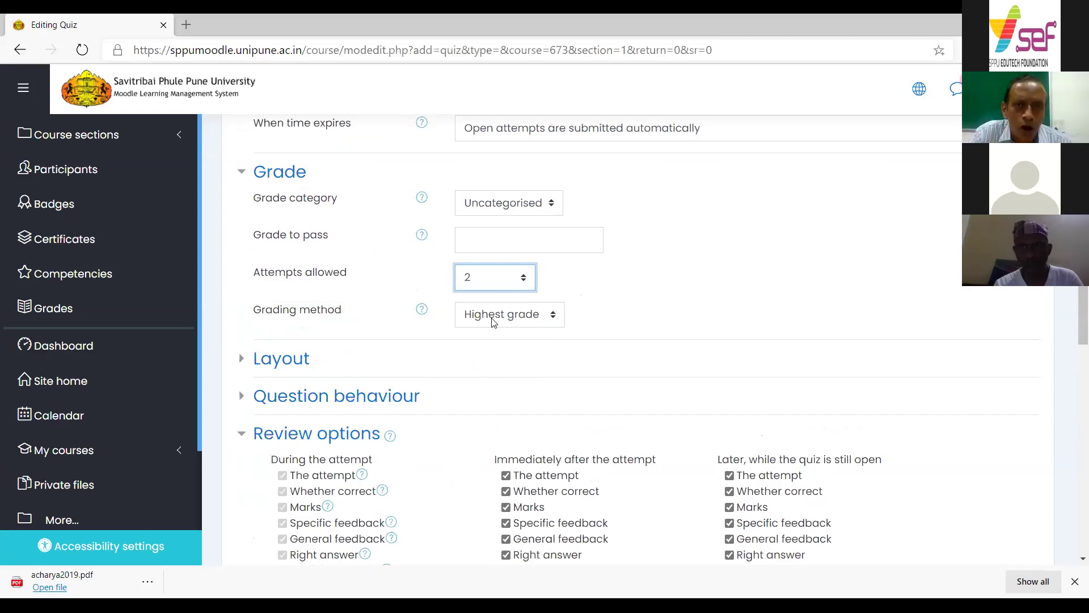
left_click(493, 319)
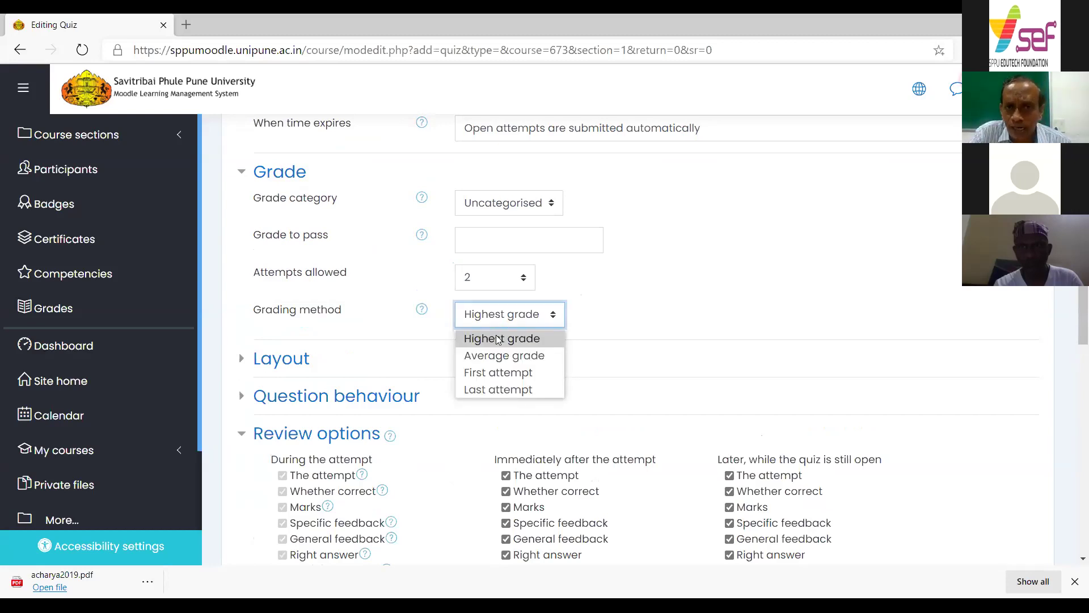
left_click(516, 290)
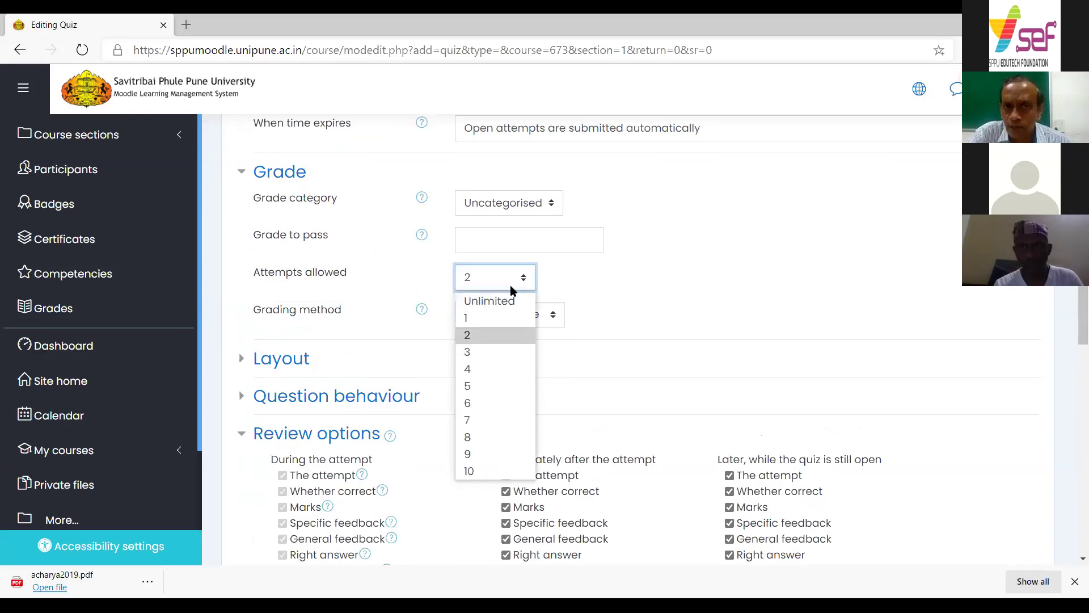
left_click(492, 320)
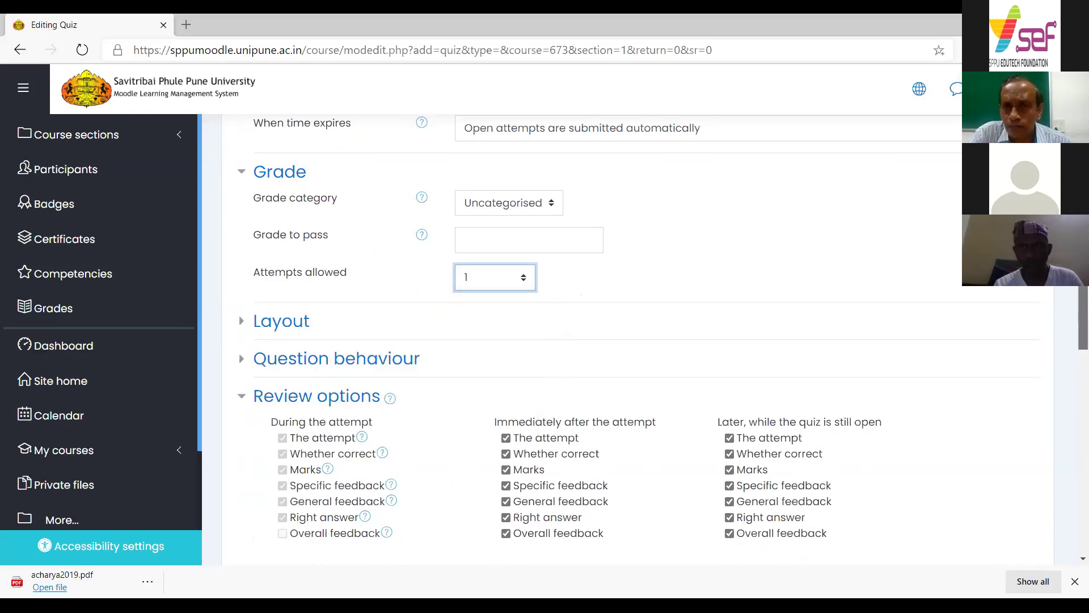
scroll(1072, 358, "down", 7)
left_click_drag(1071, 360, 1072, 408)
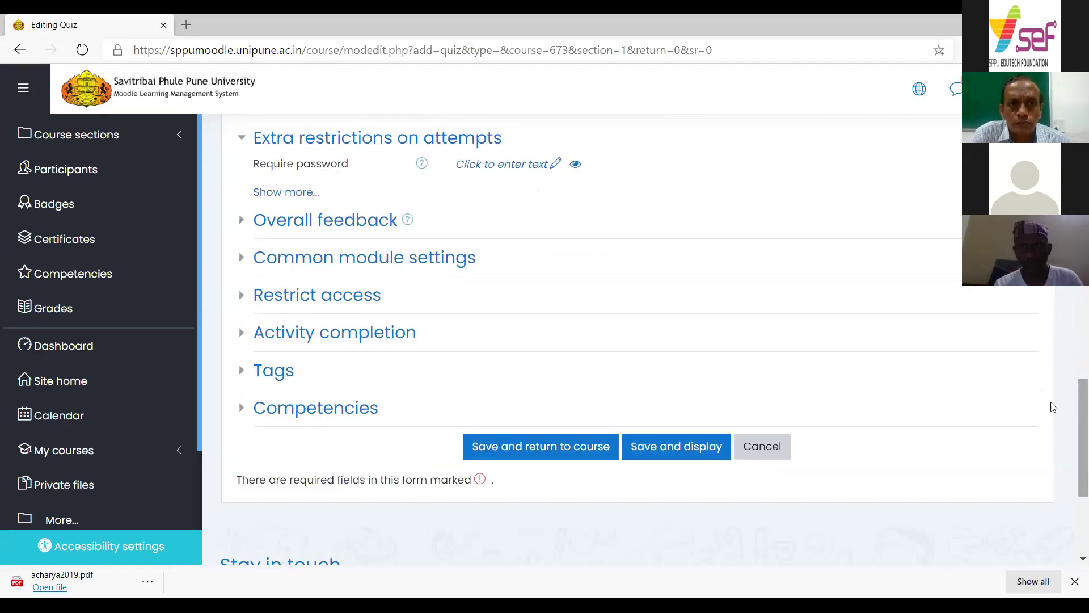
Save the quiz settings, tick Shuffle in the quiz editor, and return to the Internal Test 1 page
left_click(657, 454)
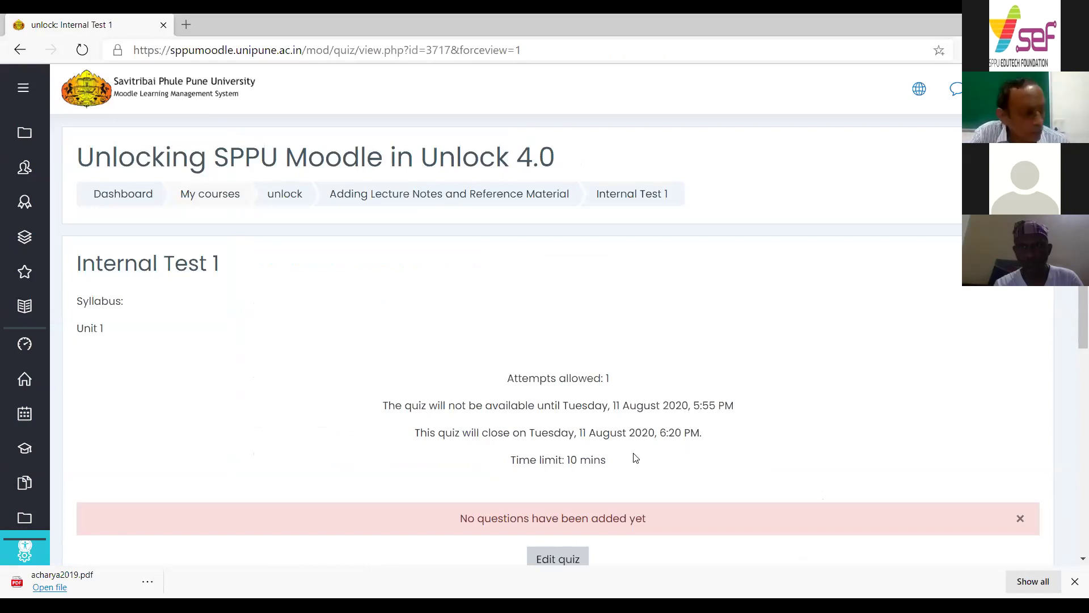
left_click(555, 561)
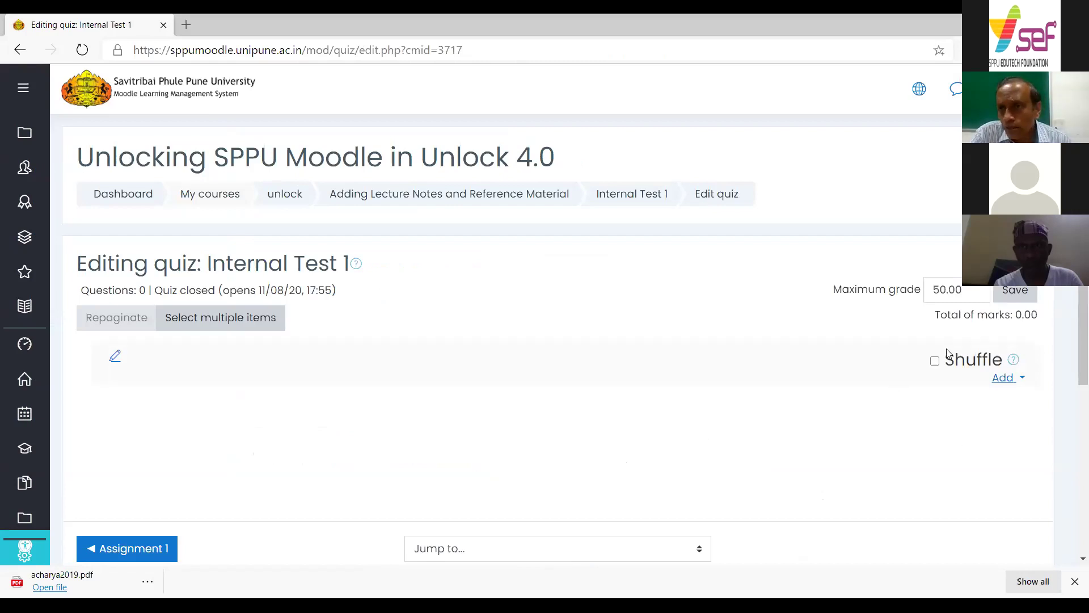
left_click(934, 362)
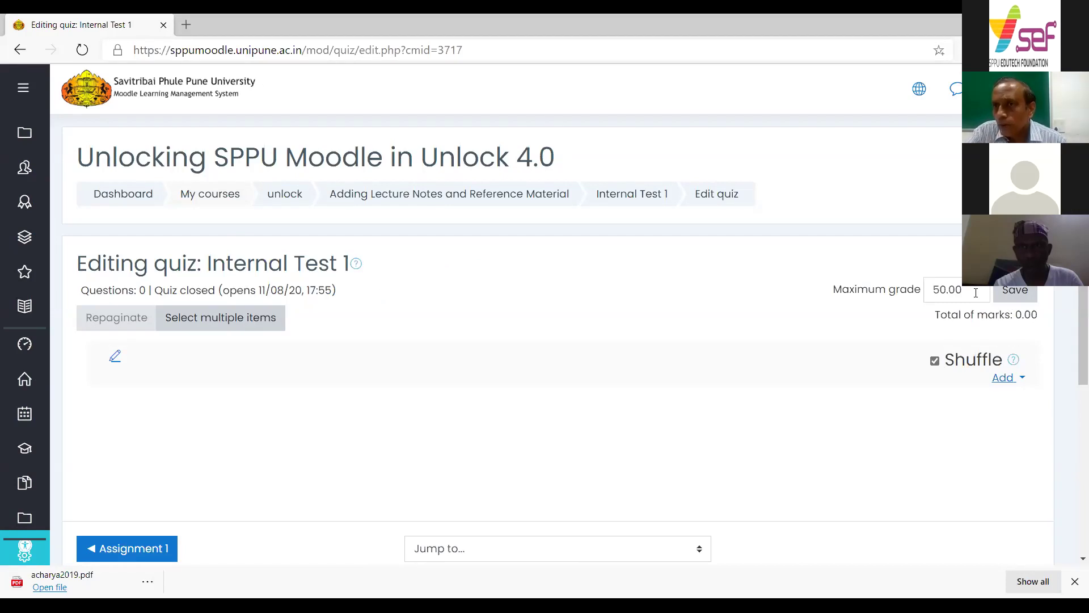
left_click(639, 194)
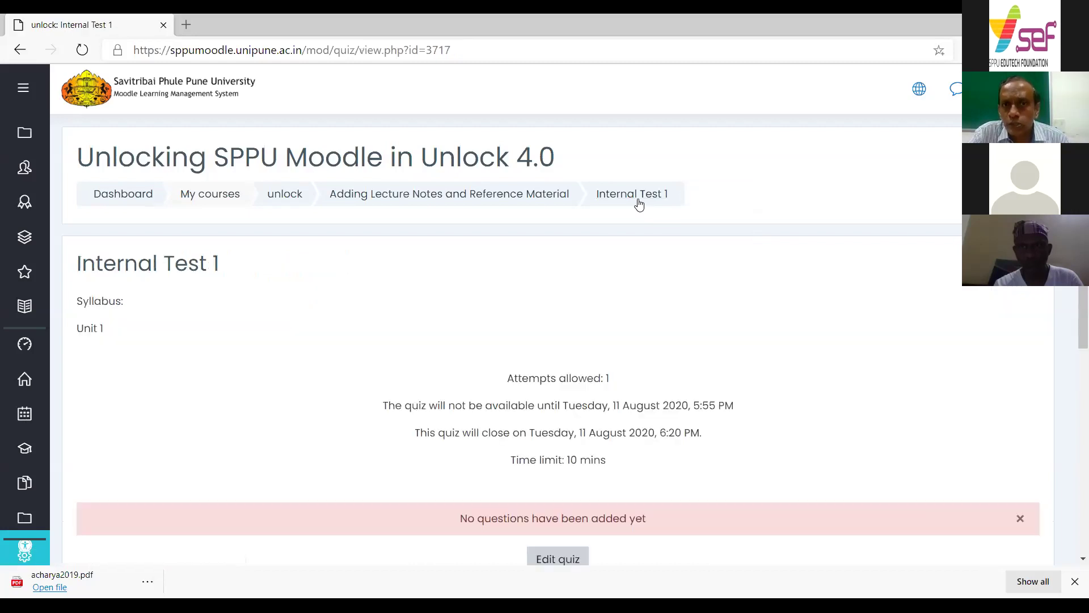
left_click(1009, 287)
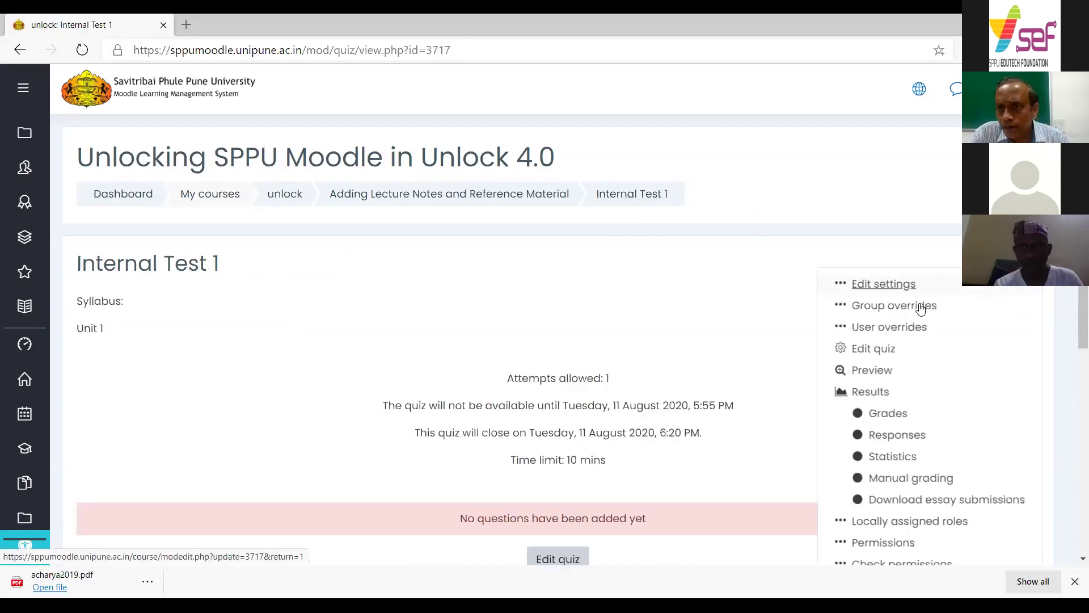
left_click(887, 284)
left_click_drag(1072, 244, 1072, 348)
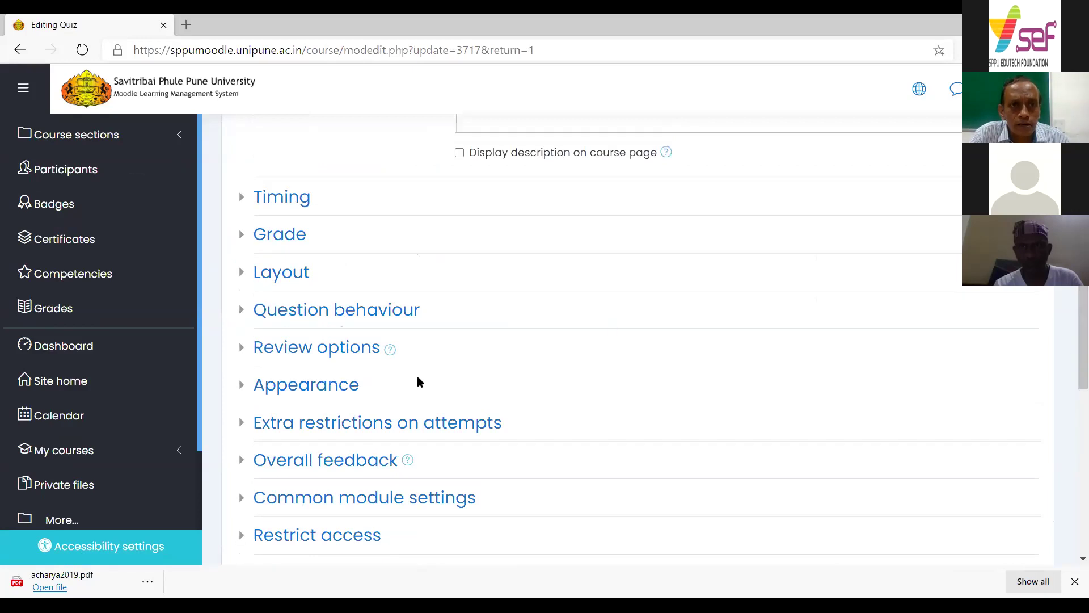
left_click(239, 236)
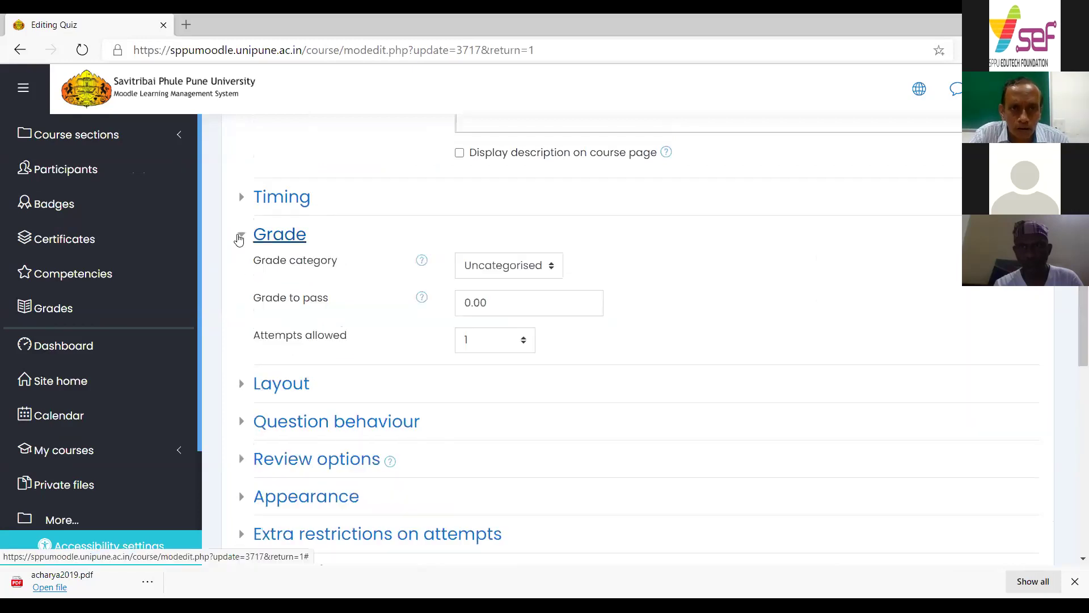
left_click(241, 384)
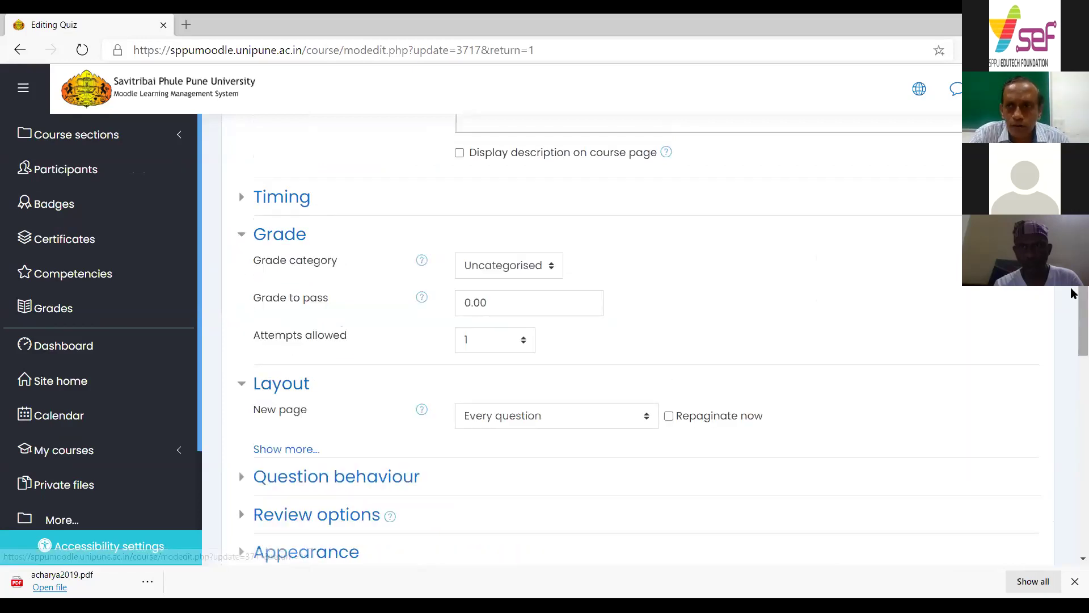
left_click_drag(1073, 292, 1072, 435)
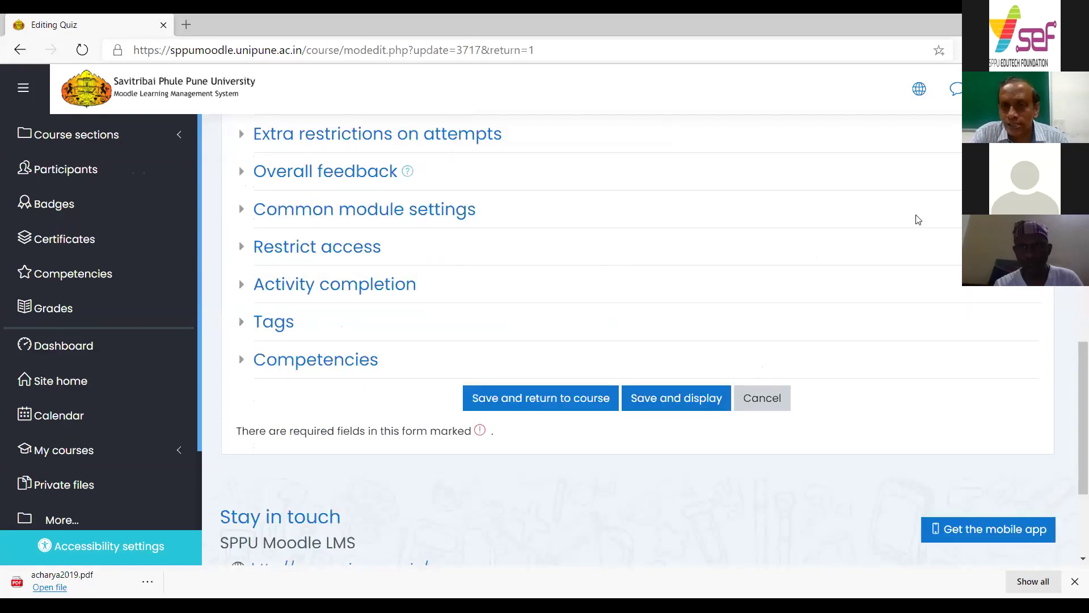
left_click(704, 399)
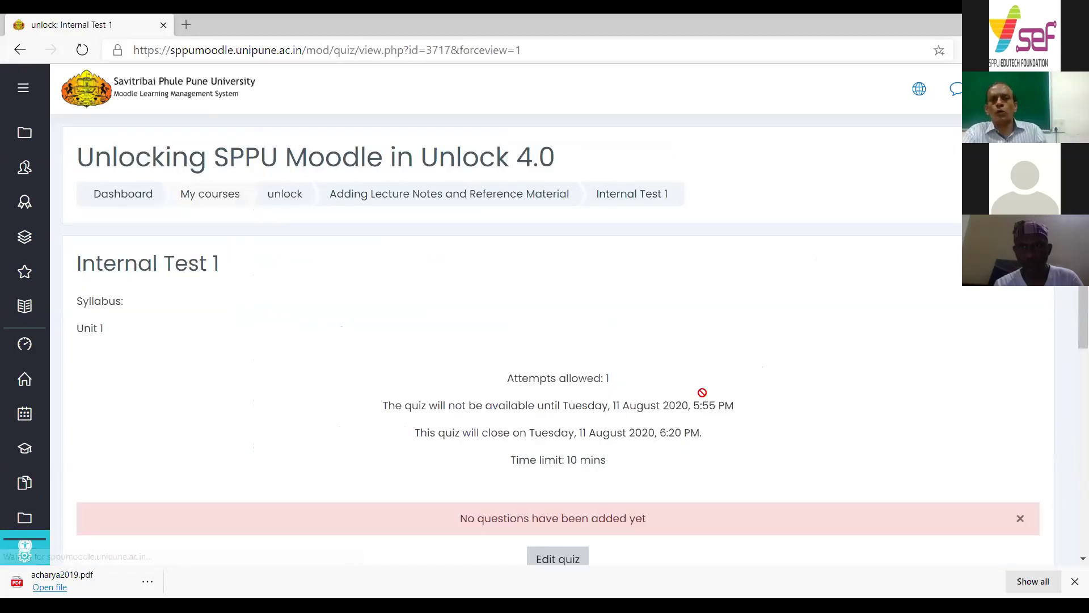
Replace the maximum grade 50.00 with 20 in the quiz editor and save it
left_click(569, 555)
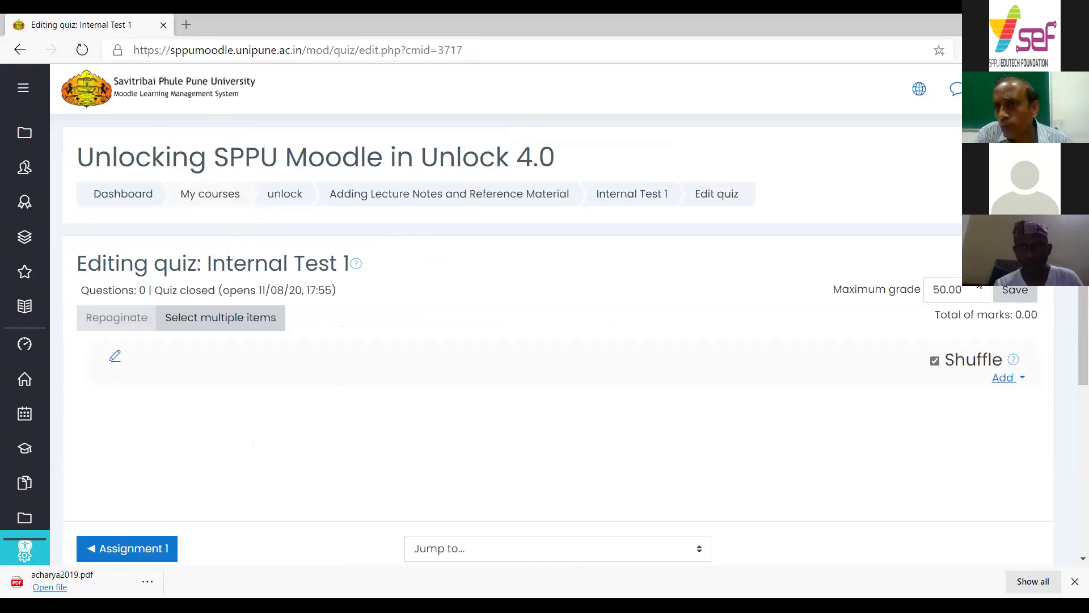
left_click_drag(974, 286, 901, 298)
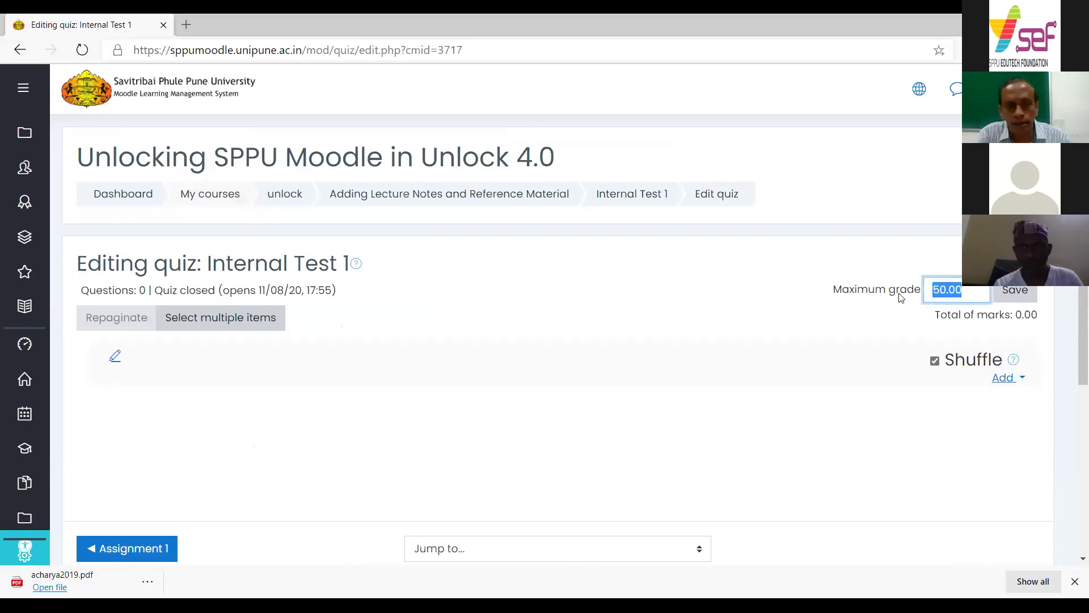
type("20")
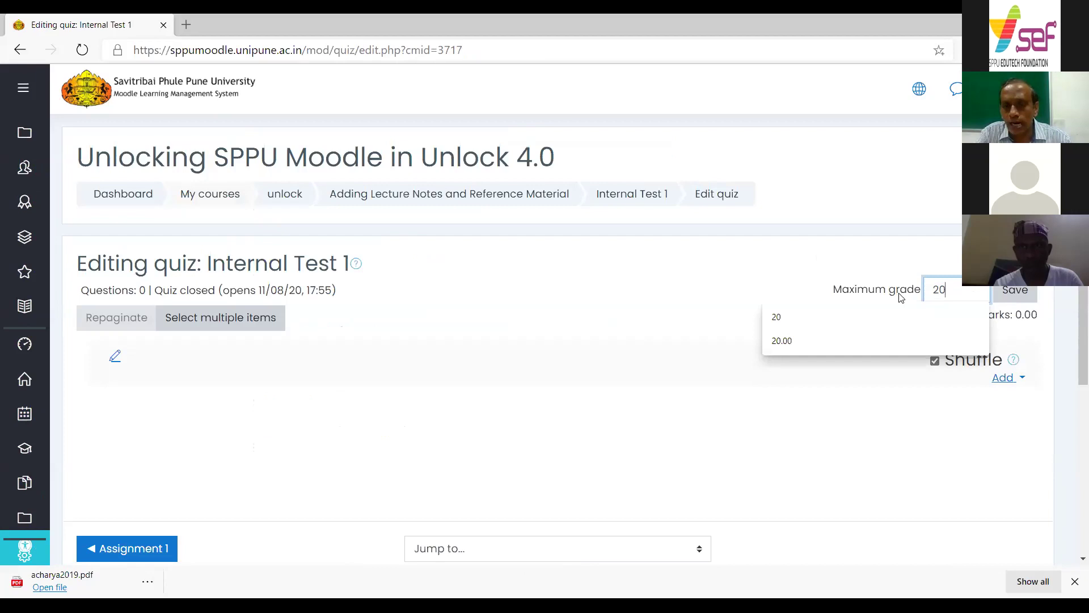
left_click(1025, 302)
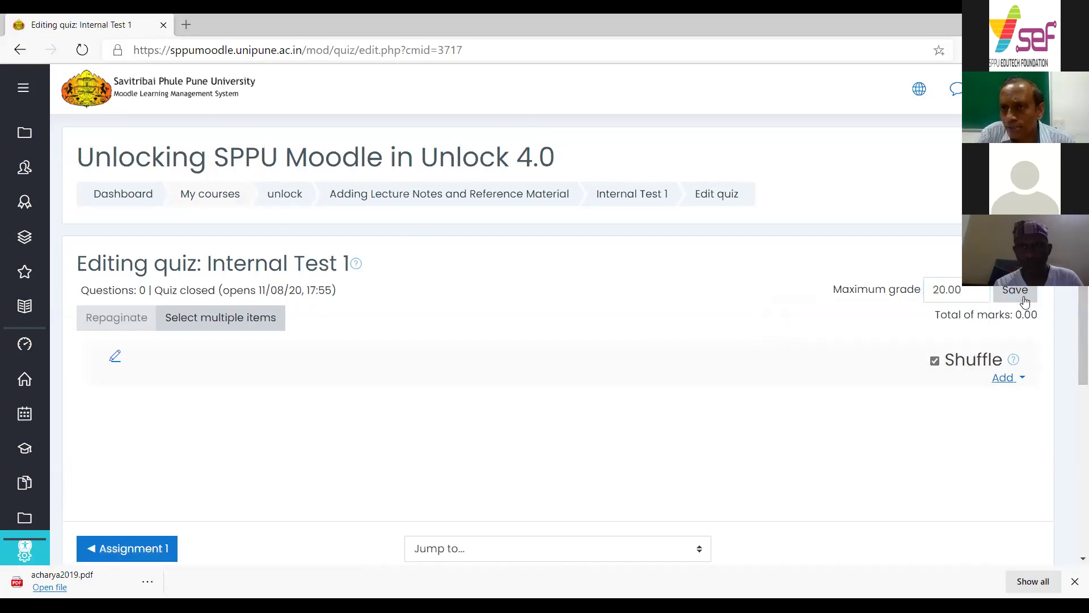
left_click(1021, 380)
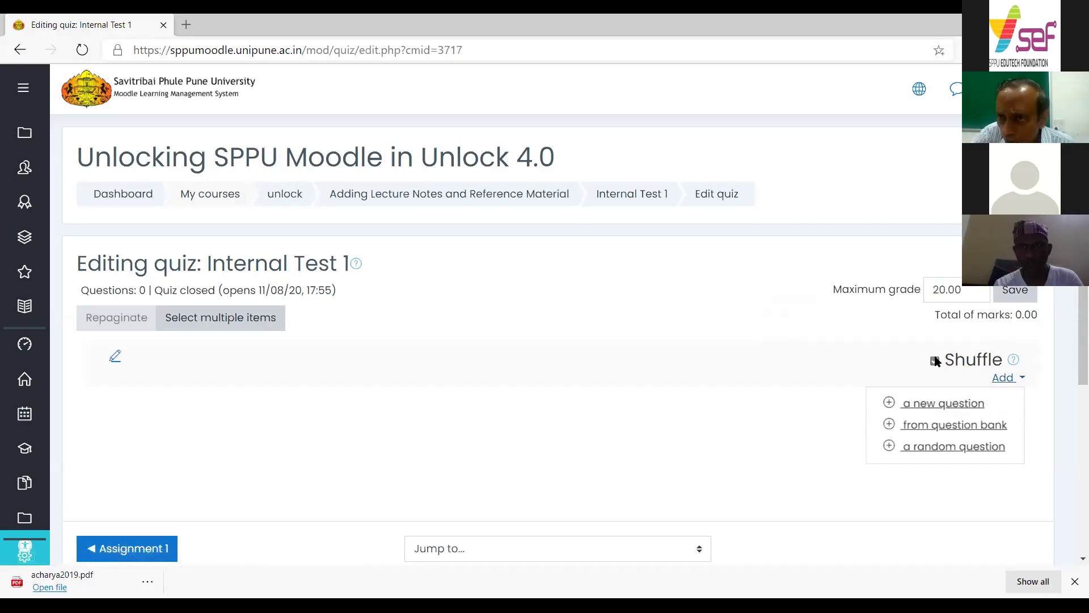
Untick Shuffle, then add a new question of type Multiple choice to the quiz
left_click(935, 360)
left_click(1015, 378)
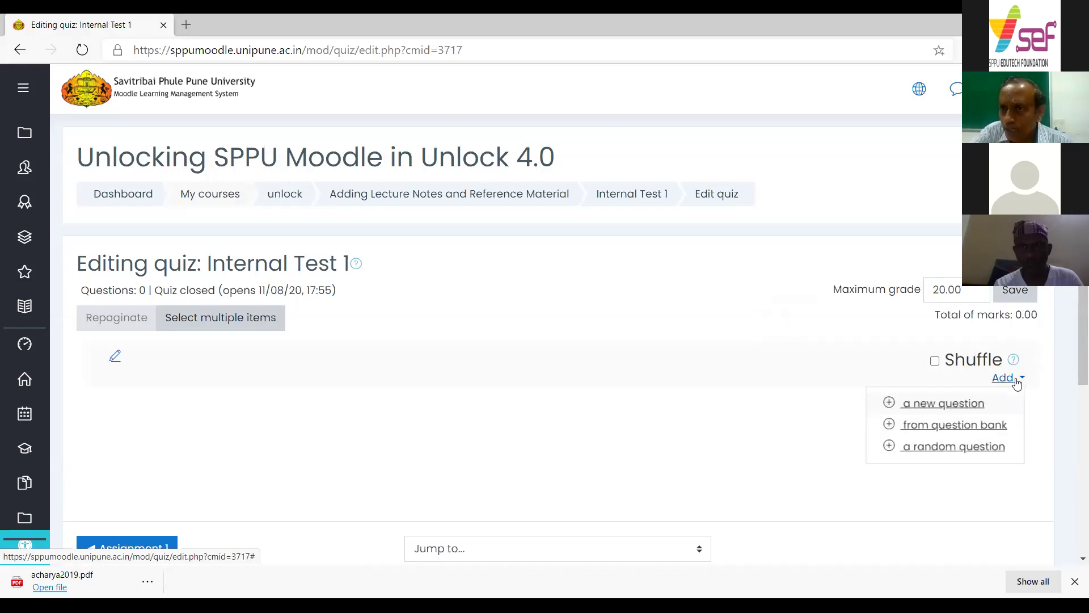
left_click(972, 403)
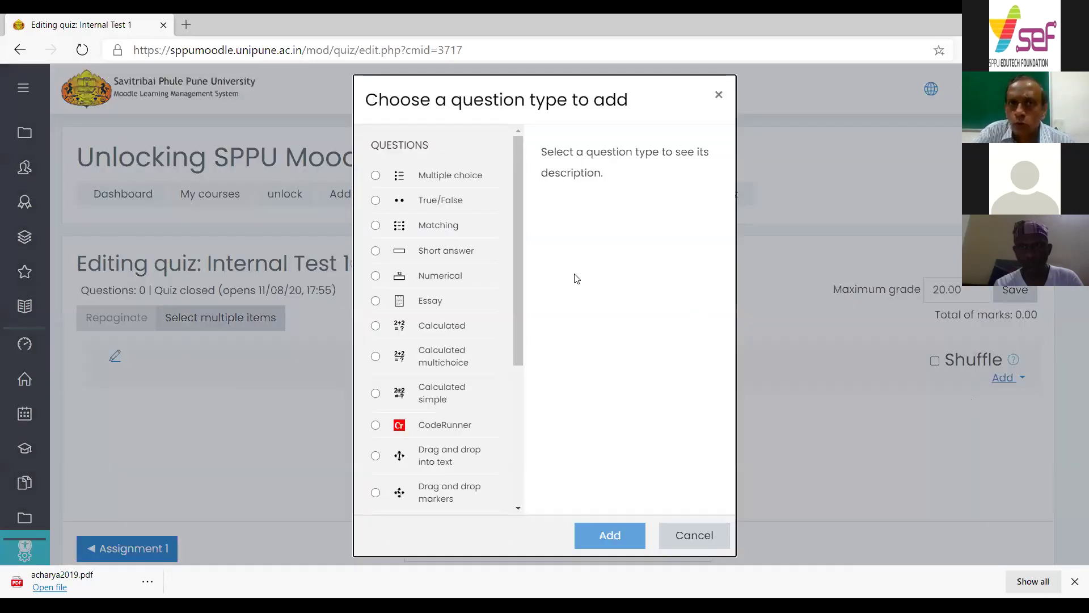
left_click(718, 95)
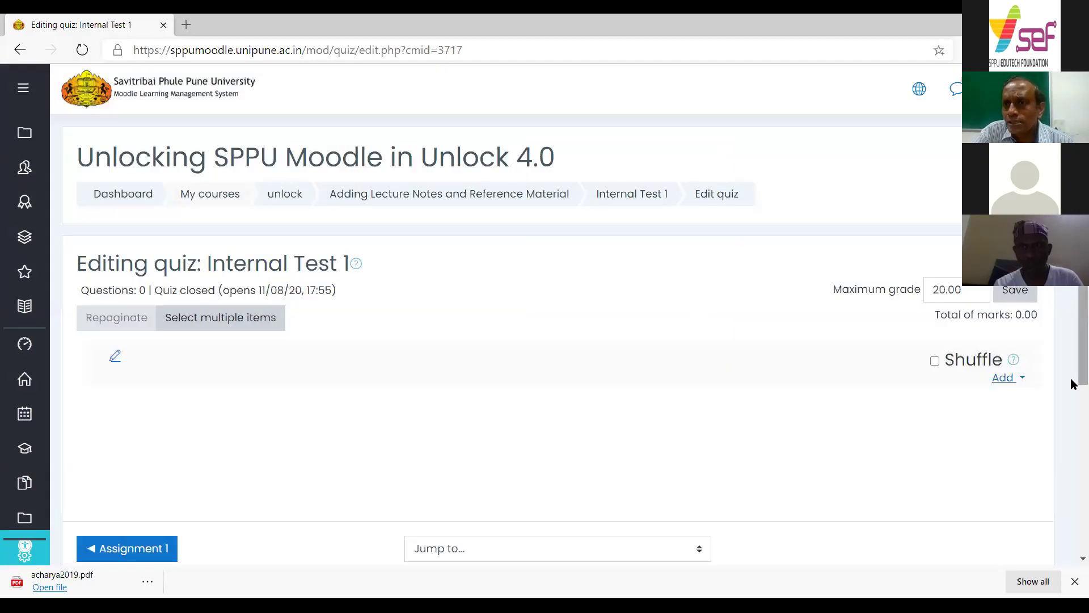
left_click(1019, 379)
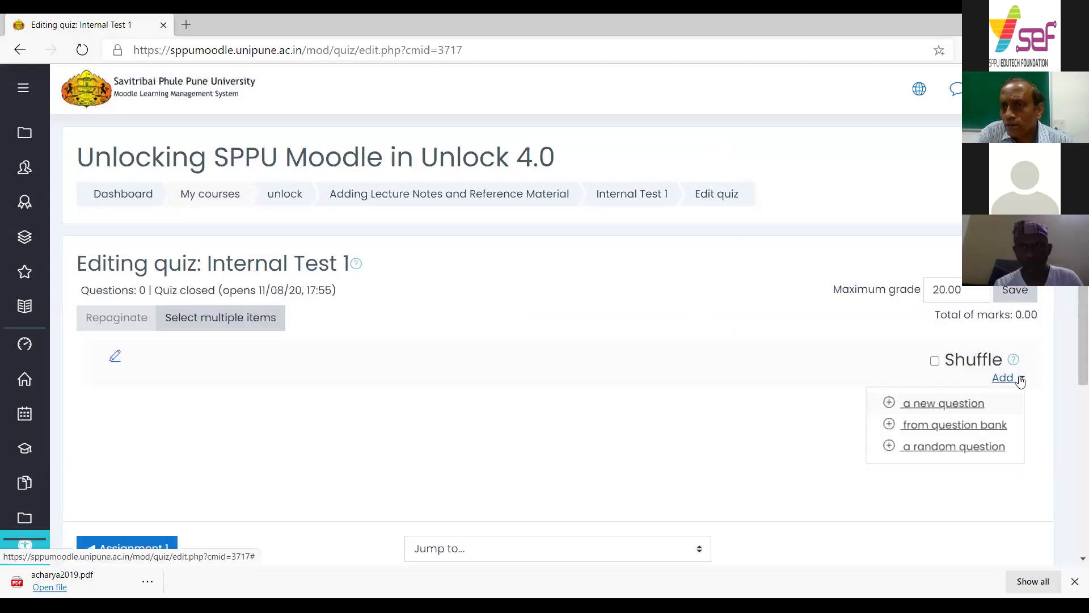
left_click(962, 404)
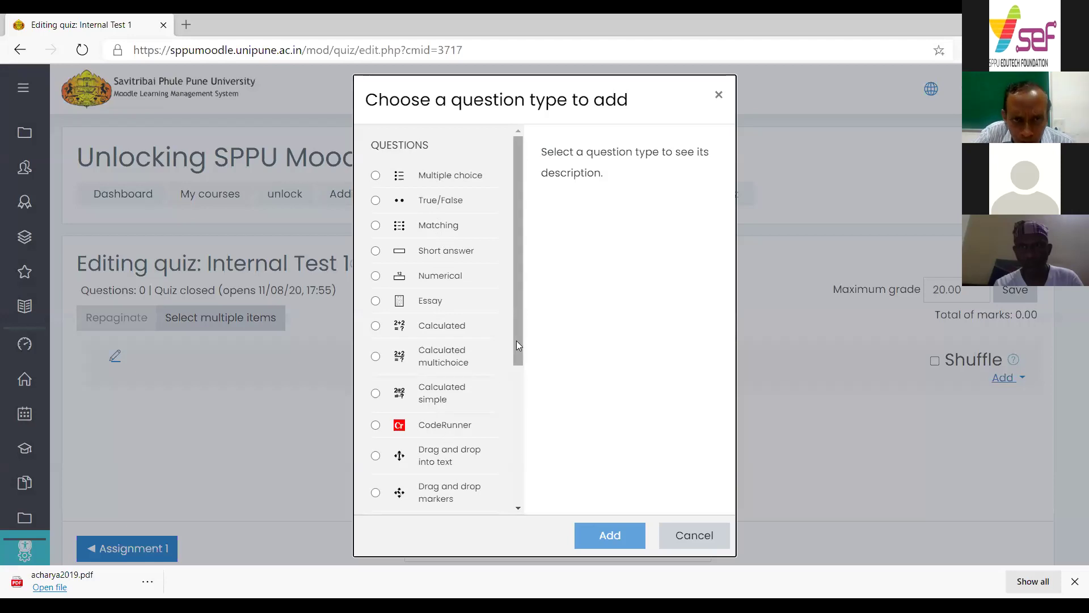
scroll(523, 359, "down", 4)
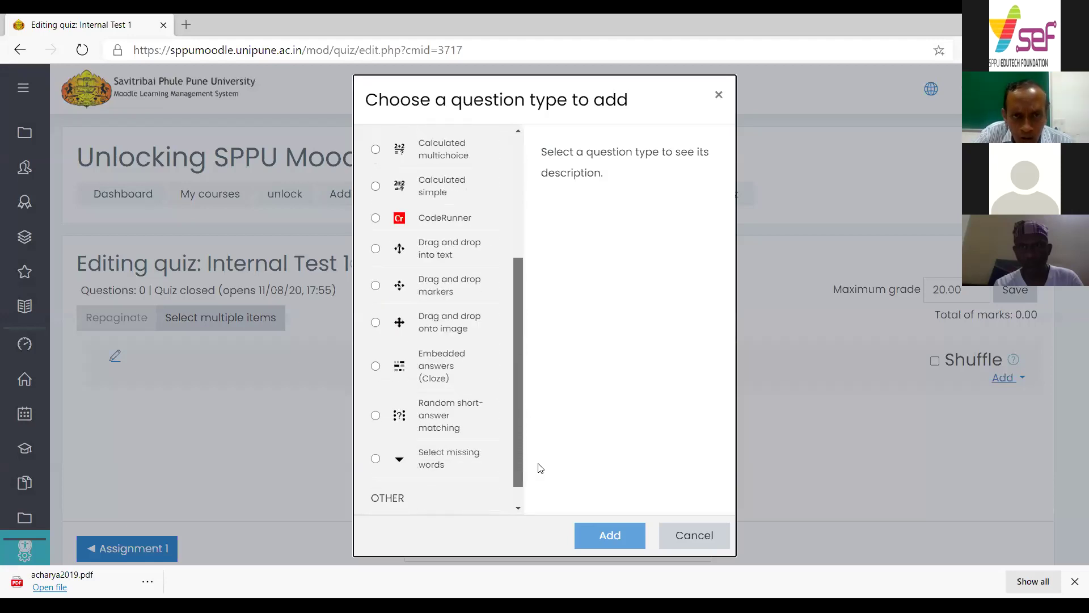
scroll(528, 482, "down", 1)
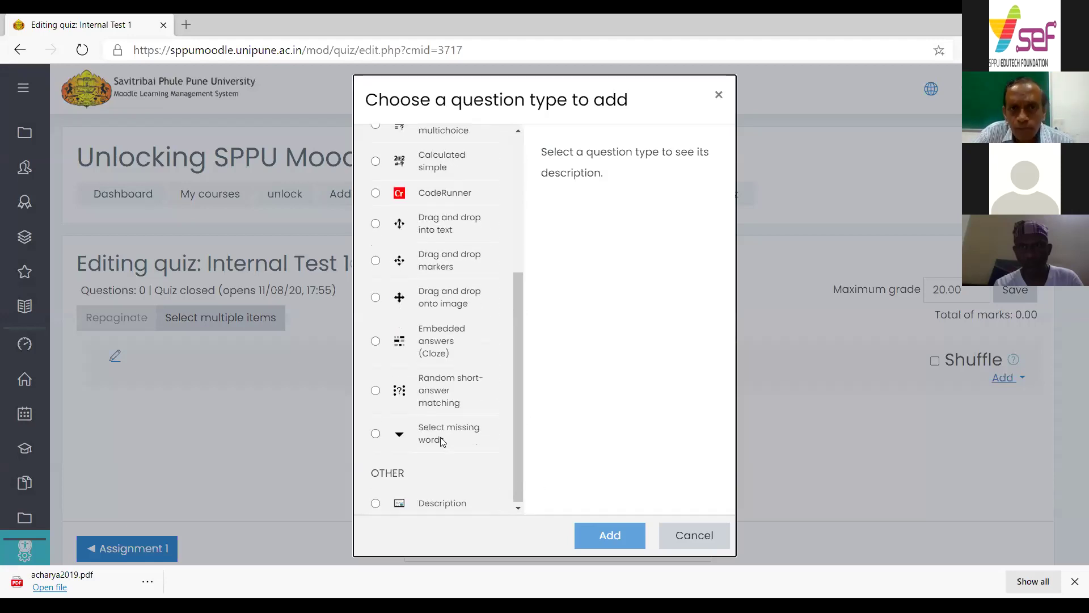
left_click_drag(518, 437, 506, 189)
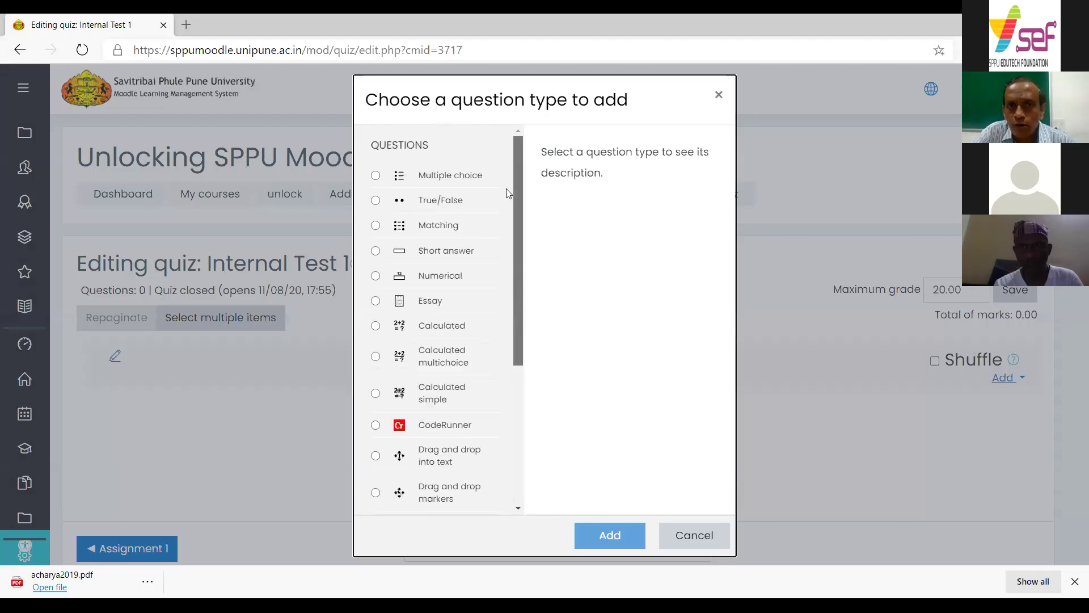
left_click(439, 175)
left_click(626, 540)
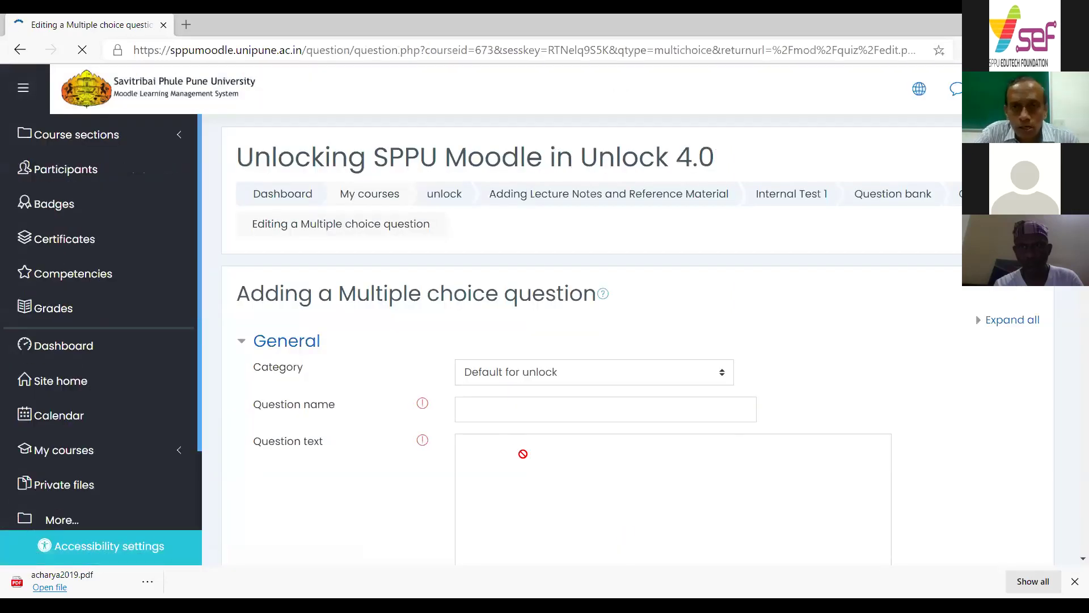
Name the question '123' and write the text 'Are you going to finish session at 6 ?'
left_click(509, 412)
type("1")
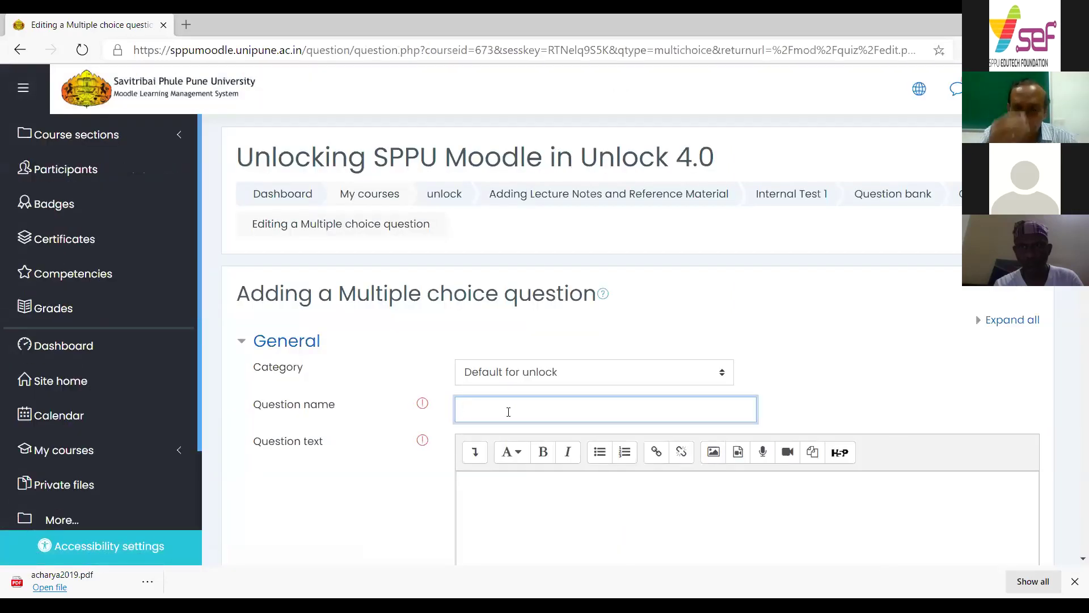
type("23")
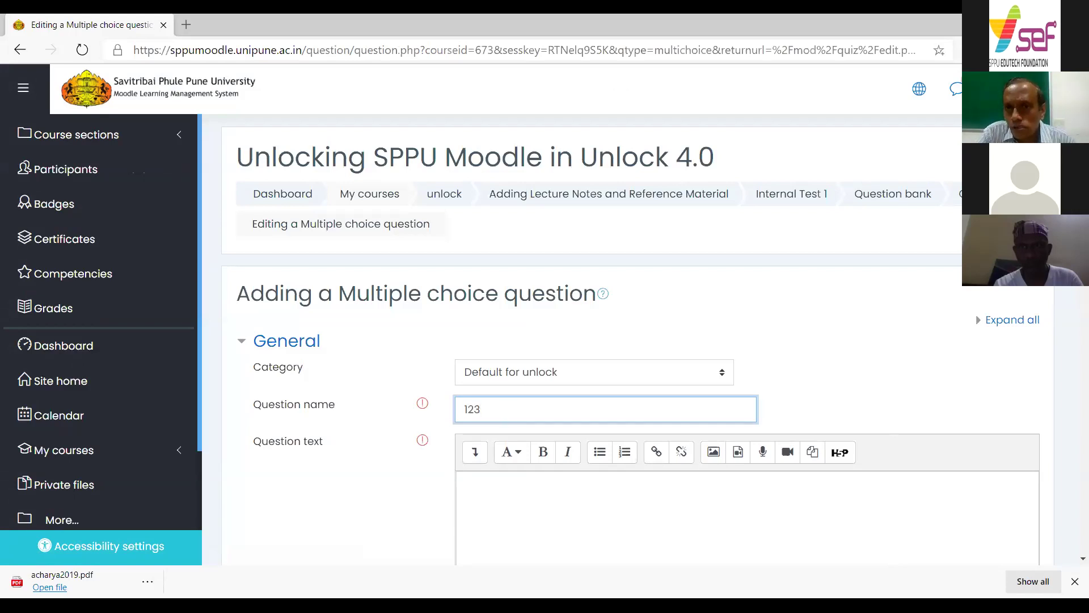
scroll(624, 340, "down", 5)
scroll(800, 279, "up", 5)
left_click(579, 452)
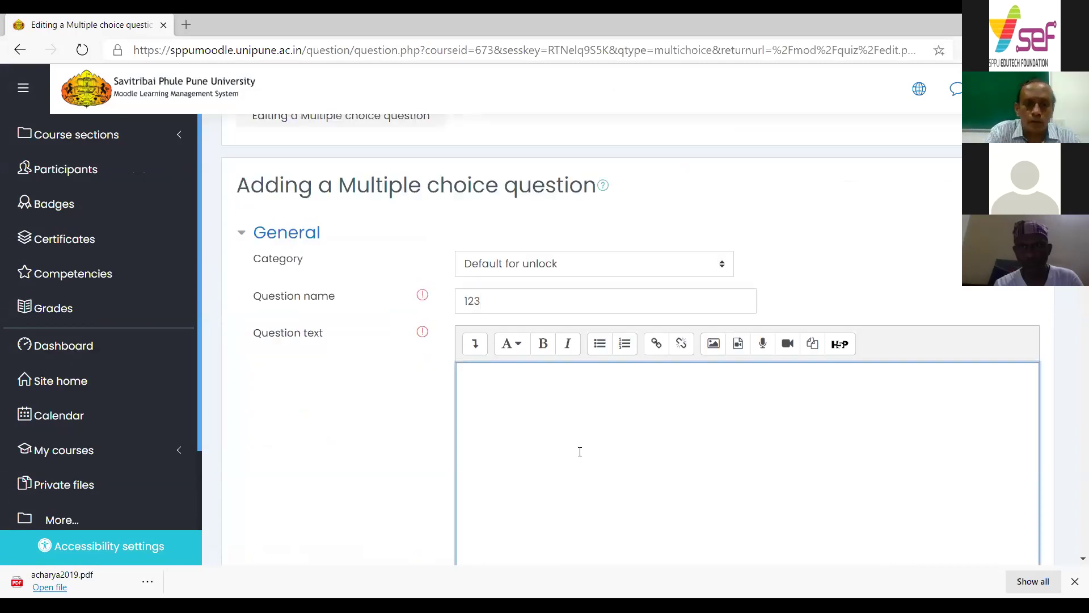
type("Are you go")
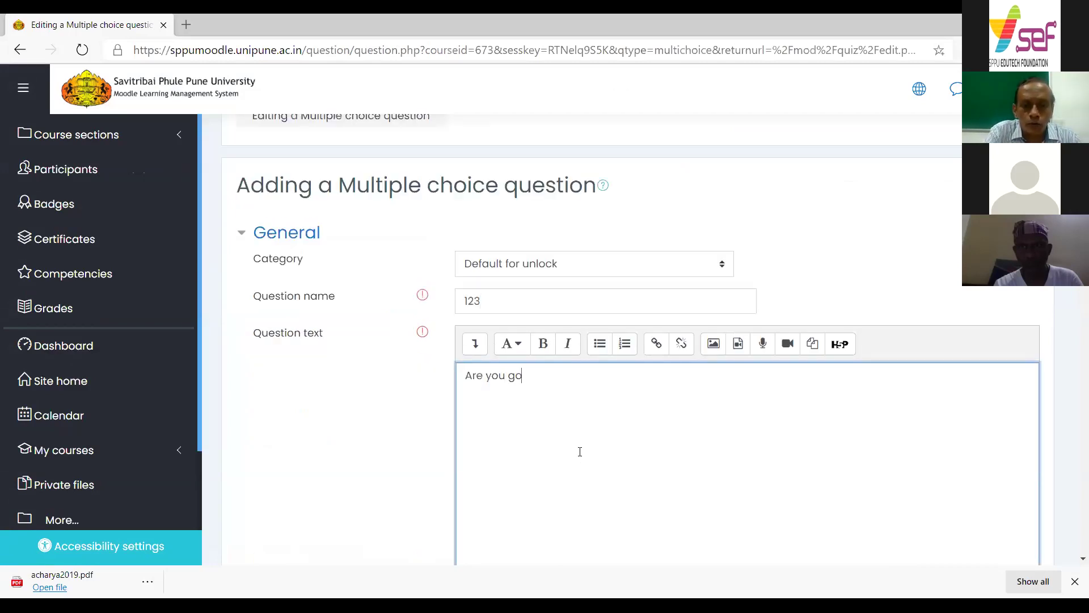
type("ing to ginish")
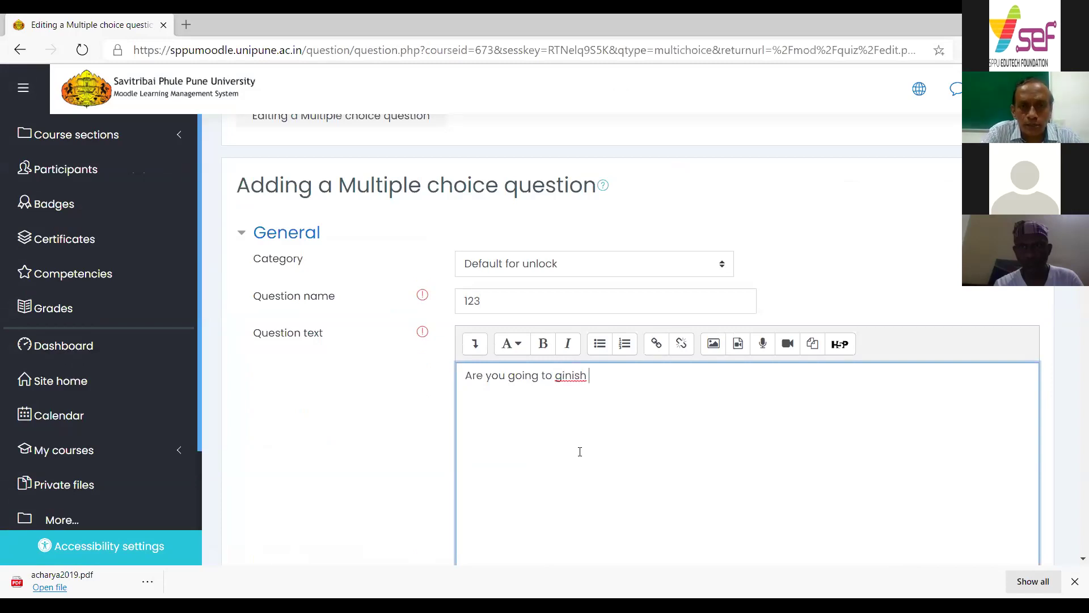
key("shift+Right")
type("finish sessio")
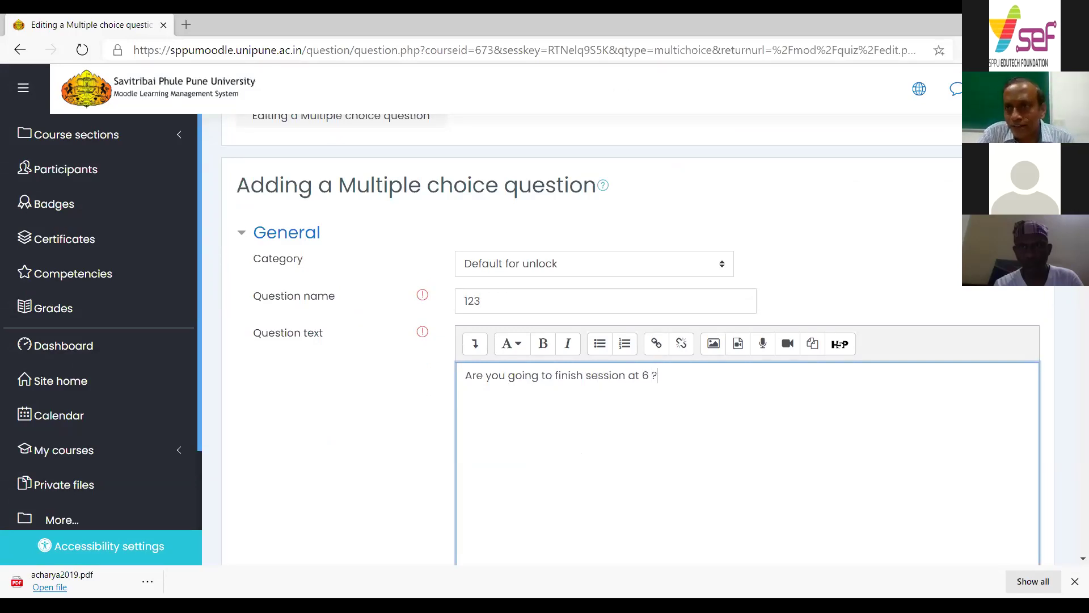
Set the default mark to 4 and keep 'One answer only' for the answers
scroll(633, 340, "down", 5)
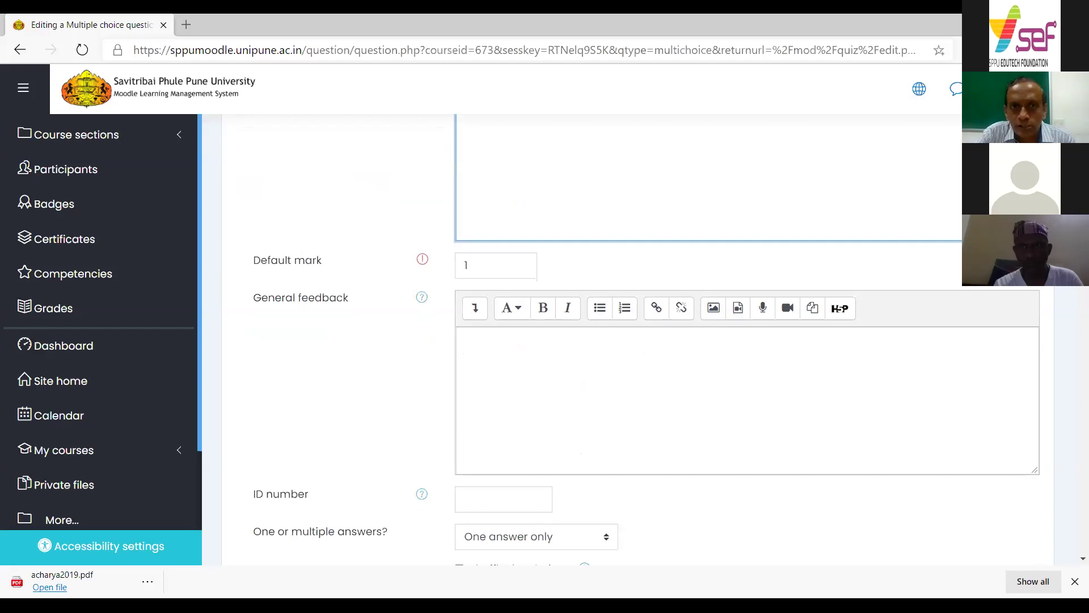
double_click(476, 268)
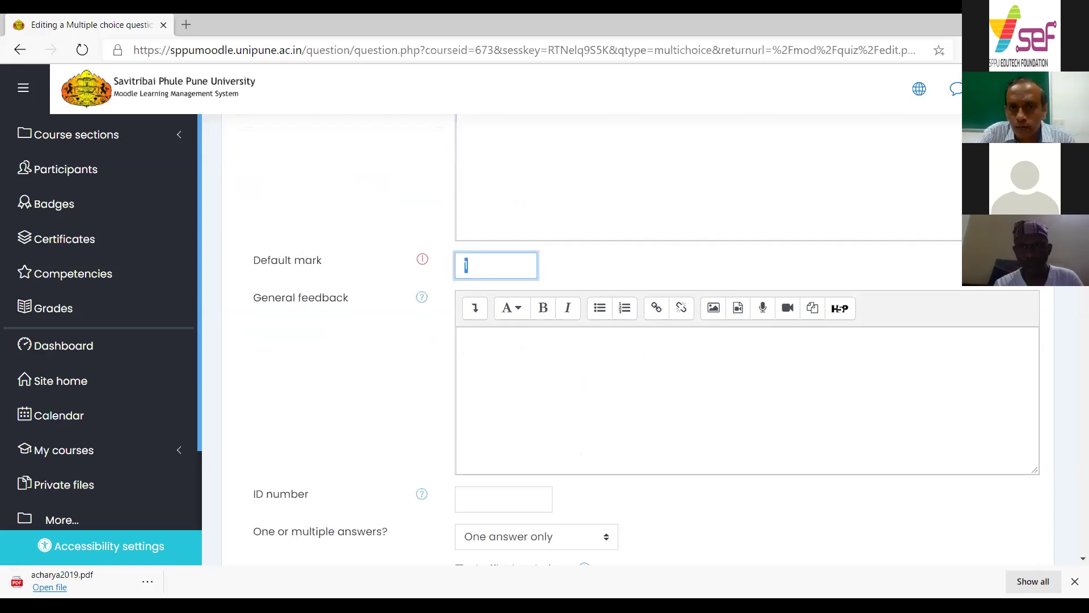
scroll(586, 343, "down", 5)
left_click(533, 261)
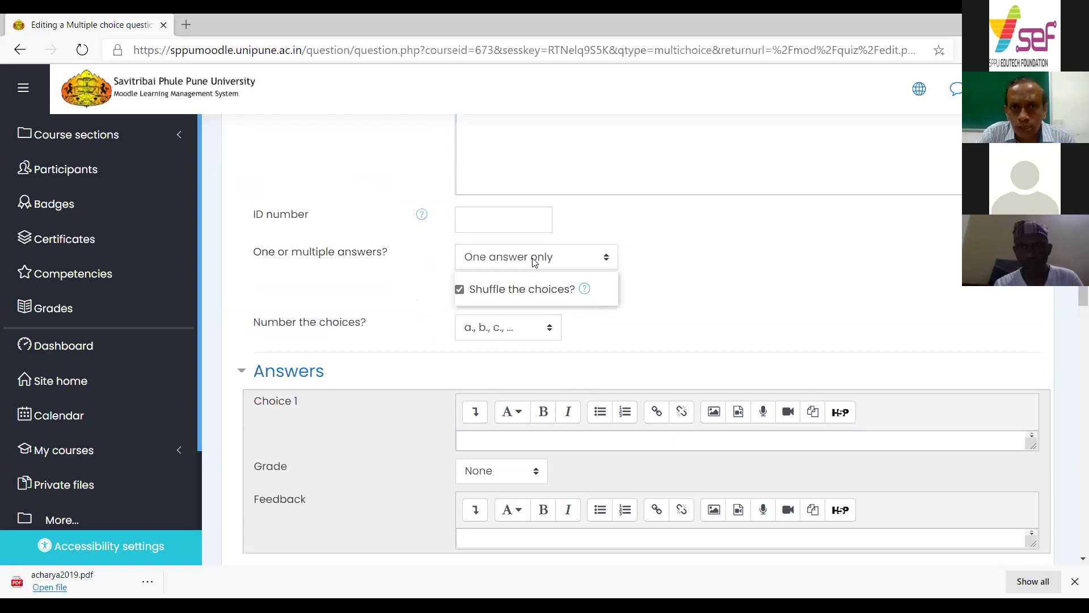
left_click(514, 296)
left_click_drag(1083, 298, 1083, 281)
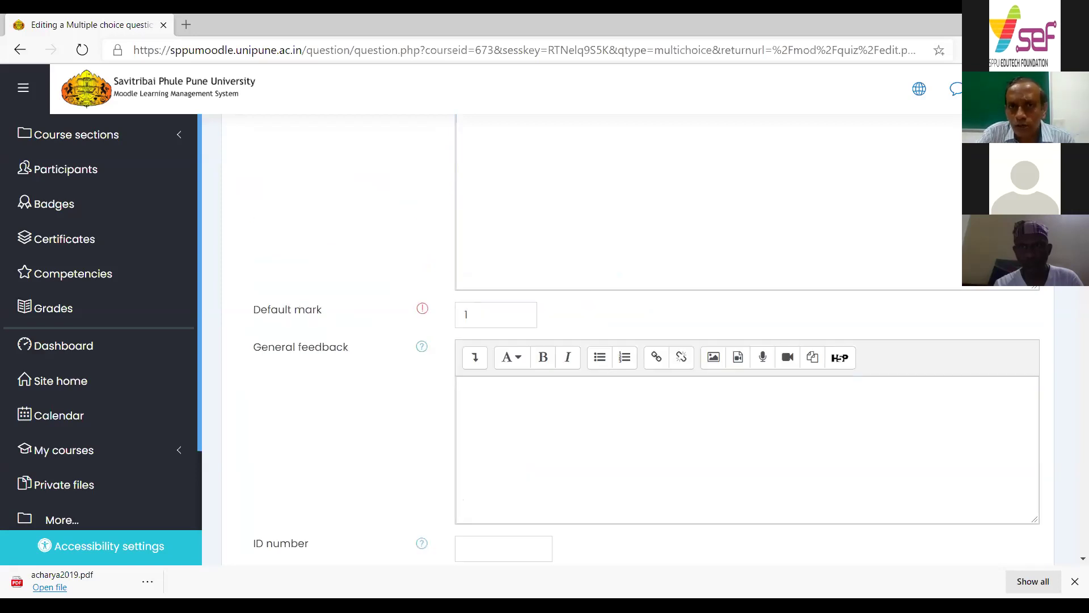
scroll(624, 340, "up", 6)
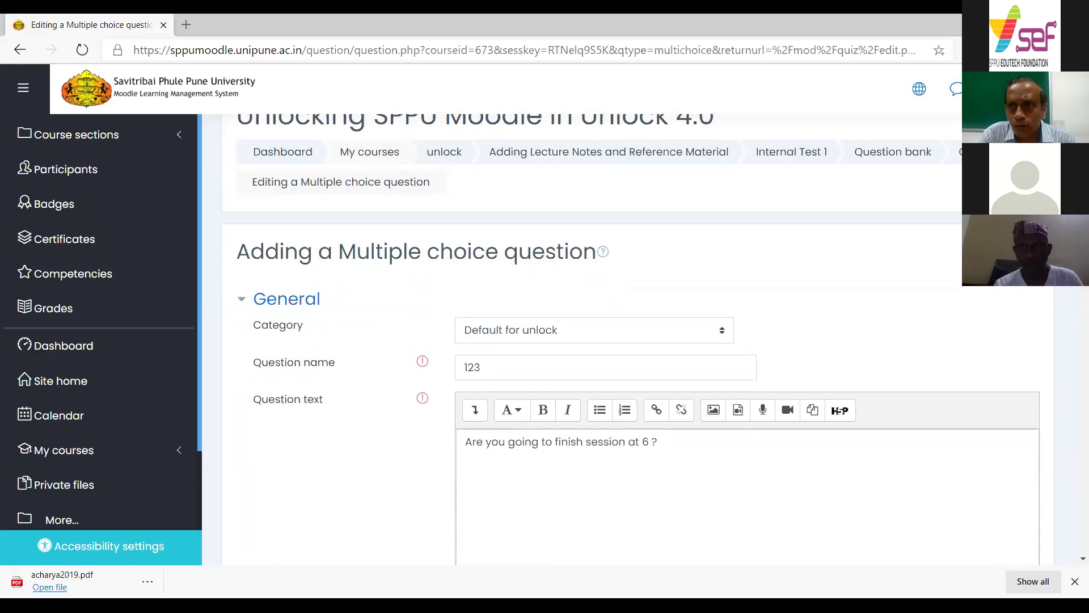
scroll(665, 390, "down", 4)
double_click(493, 459)
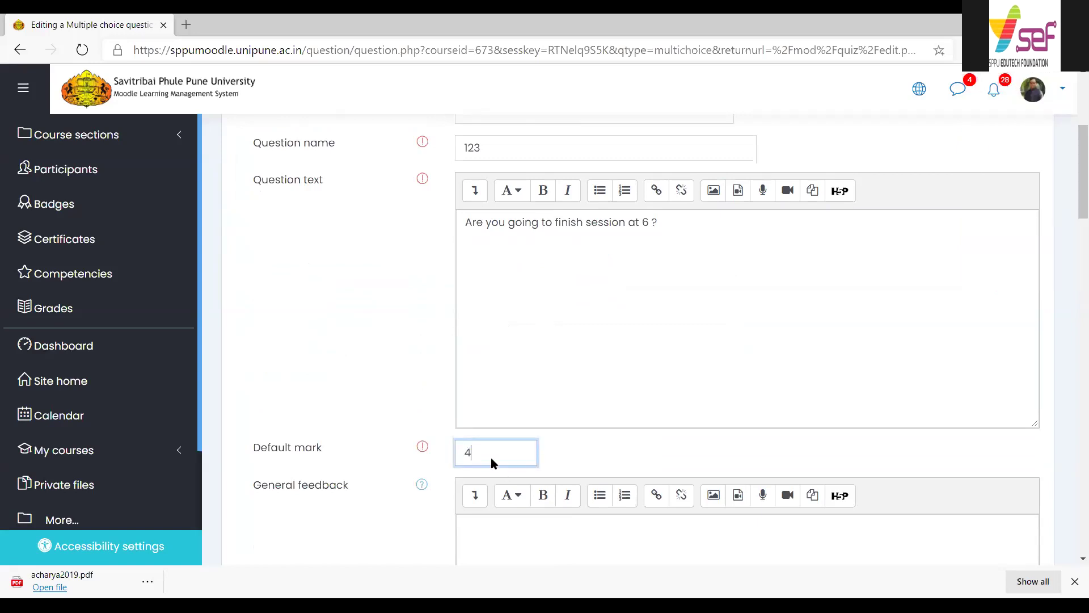
left_click_drag(1071, 162, 1072, 254)
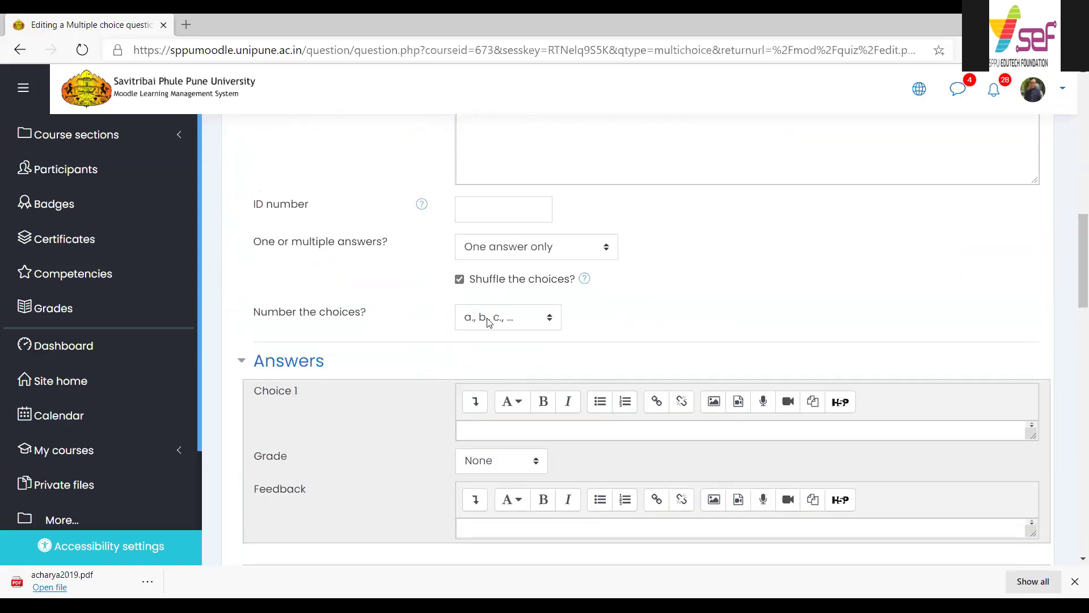
Enter the answer choices Yes, No and No idea, leaving Yes graded None
left_click(494, 433)
type("Yes")
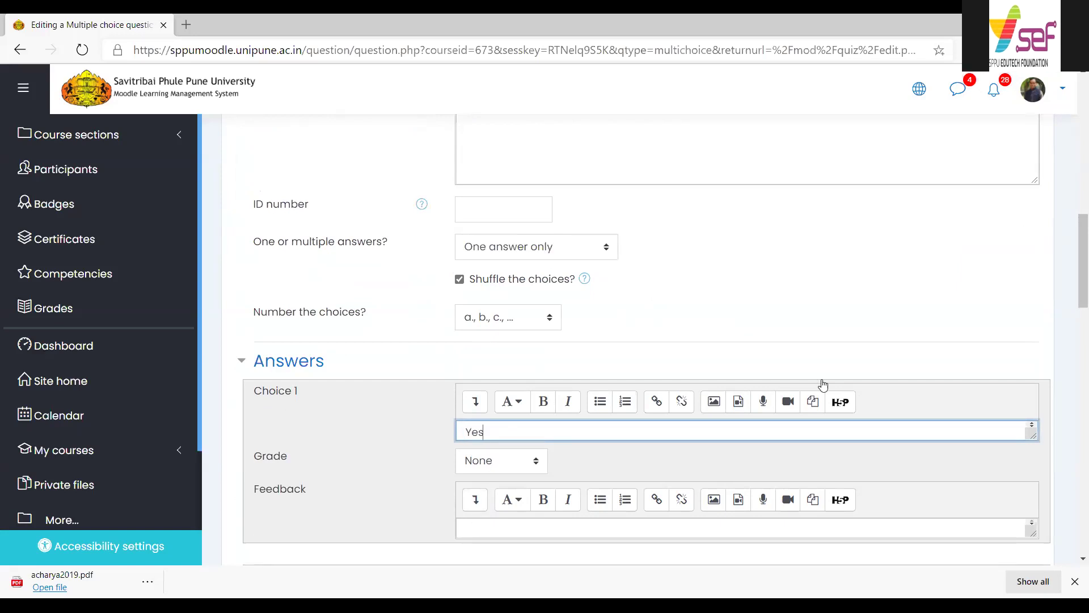
scroll(1070, 284, "down", 5)
left_click(503, 181)
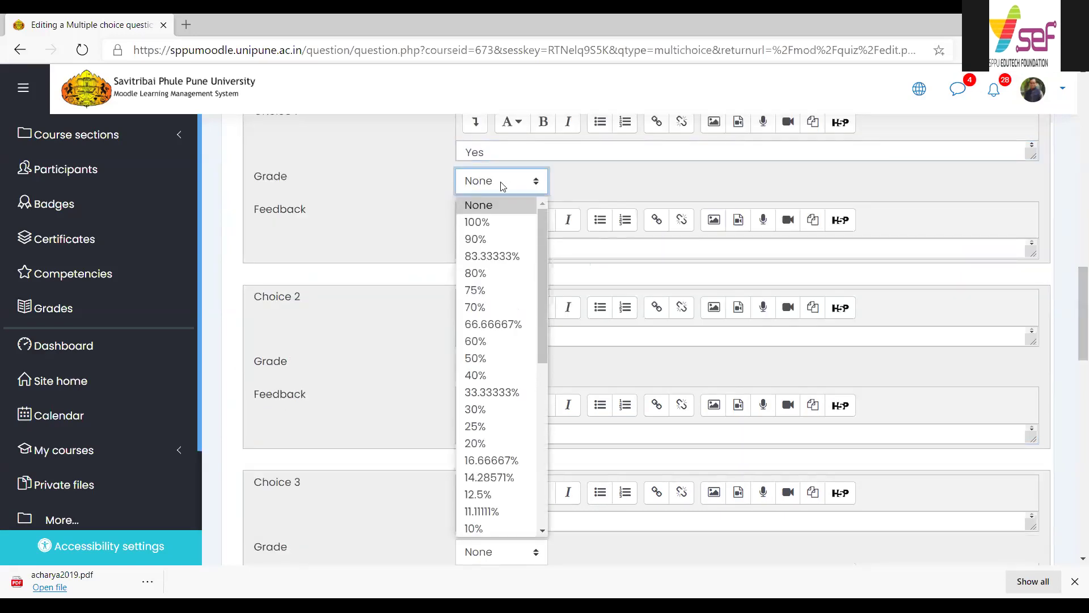
left_click(494, 204)
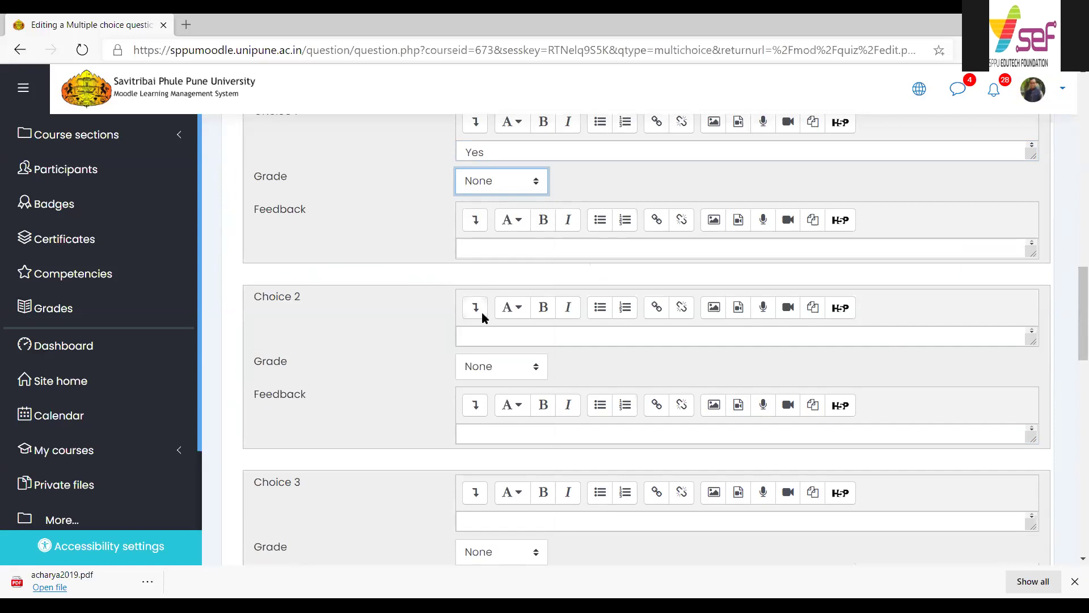
left_click(483, 335)
type("No")
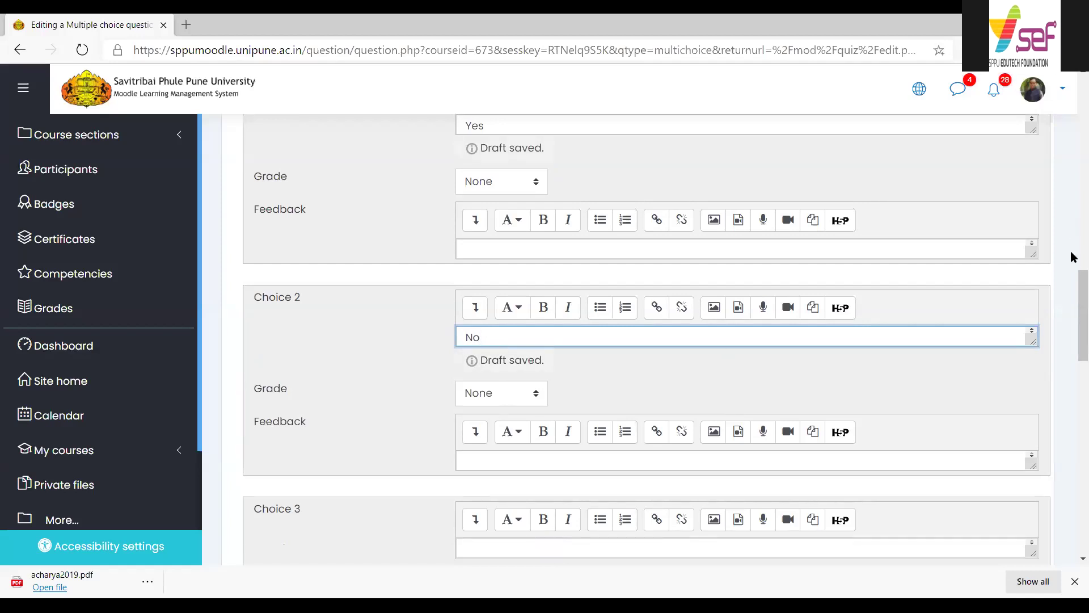
scroll(1070, 299, "down", 3)
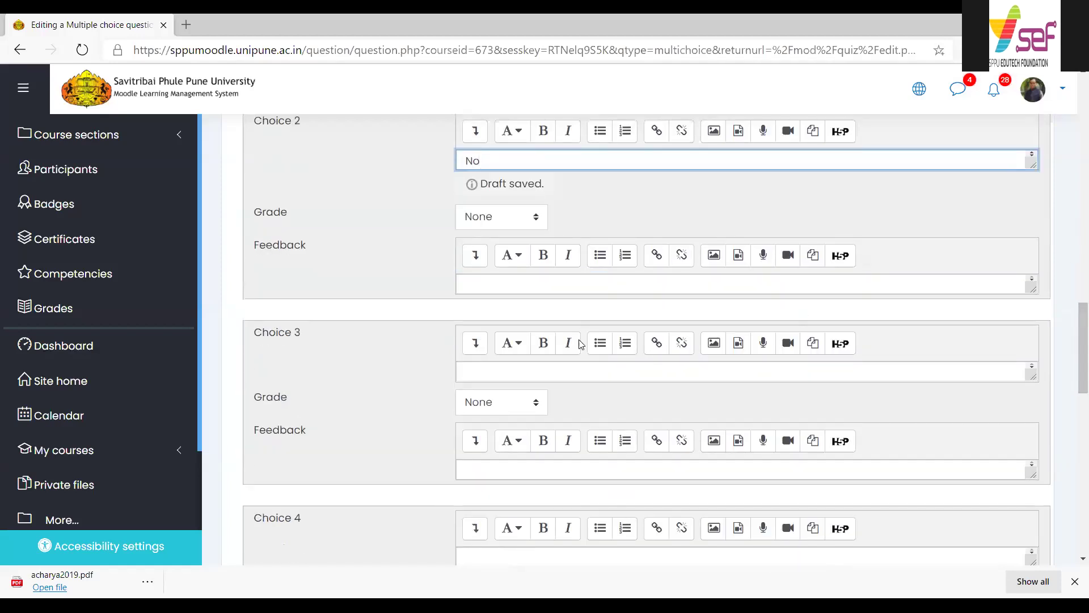
left_click(539, 368)
type("N")
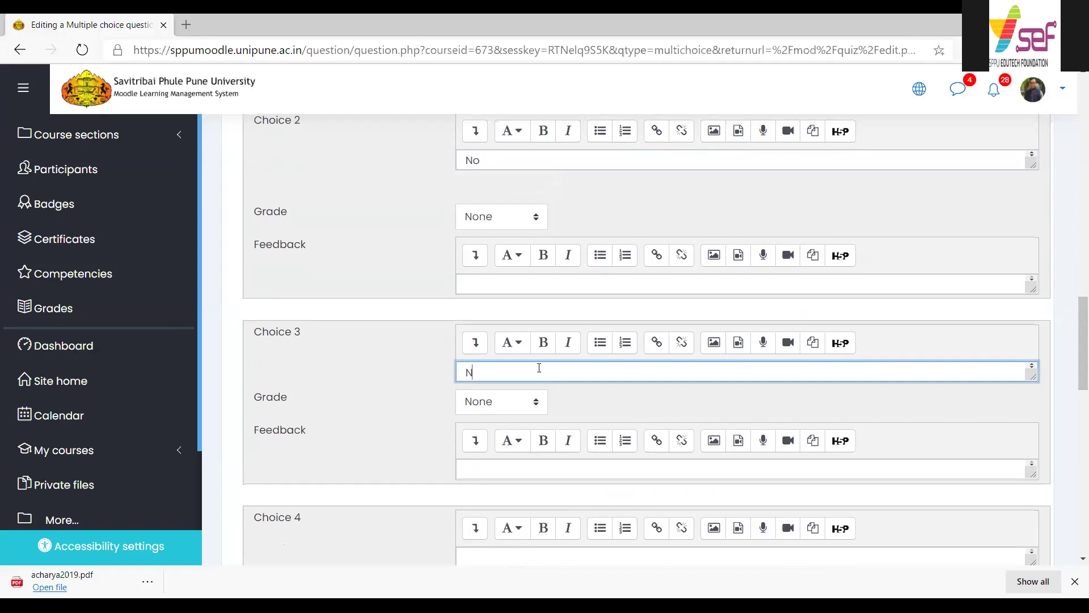
type("o idea")
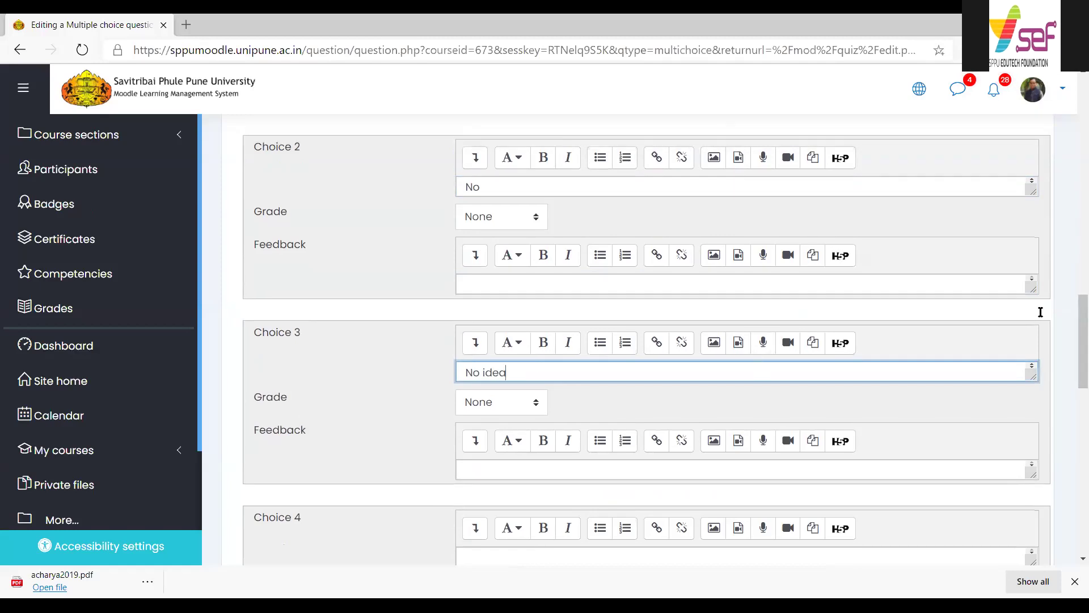
Grade No idea at 100%, set No back to None, and save the question
left_click(492, 410)
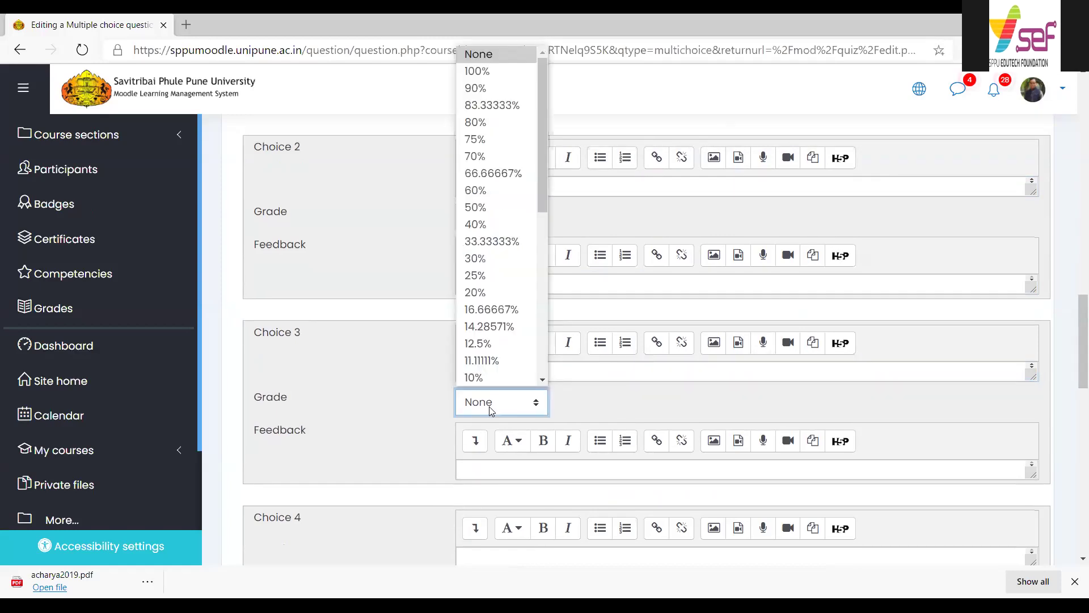
left_click(491, 78)
left_click_drag(1072, 329, 1077, 401)
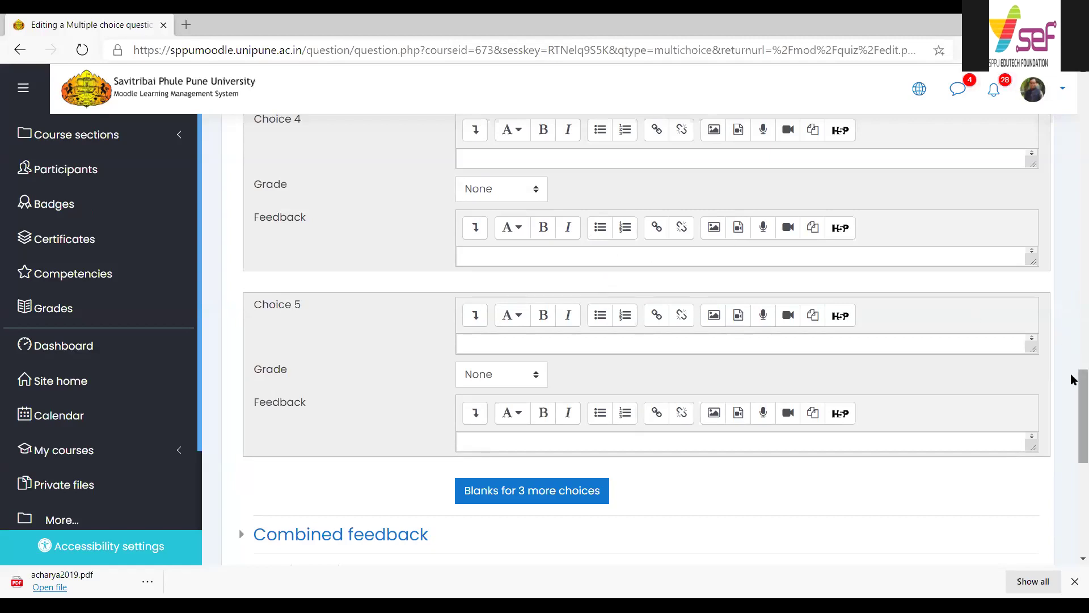
left_click_drag(1072, 378, 1074, 304)
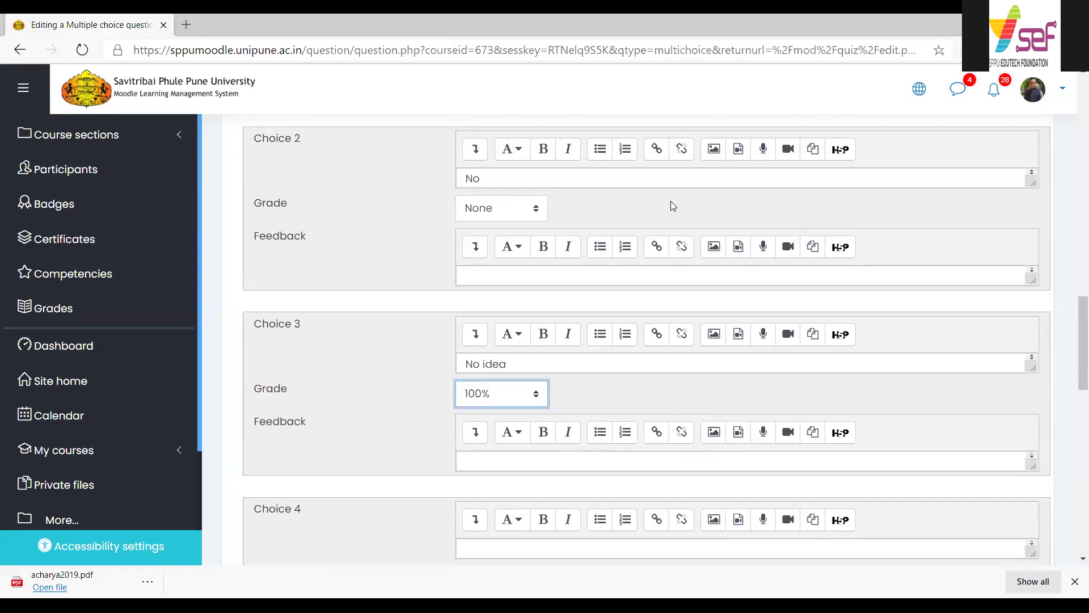
left_click(489, 215)
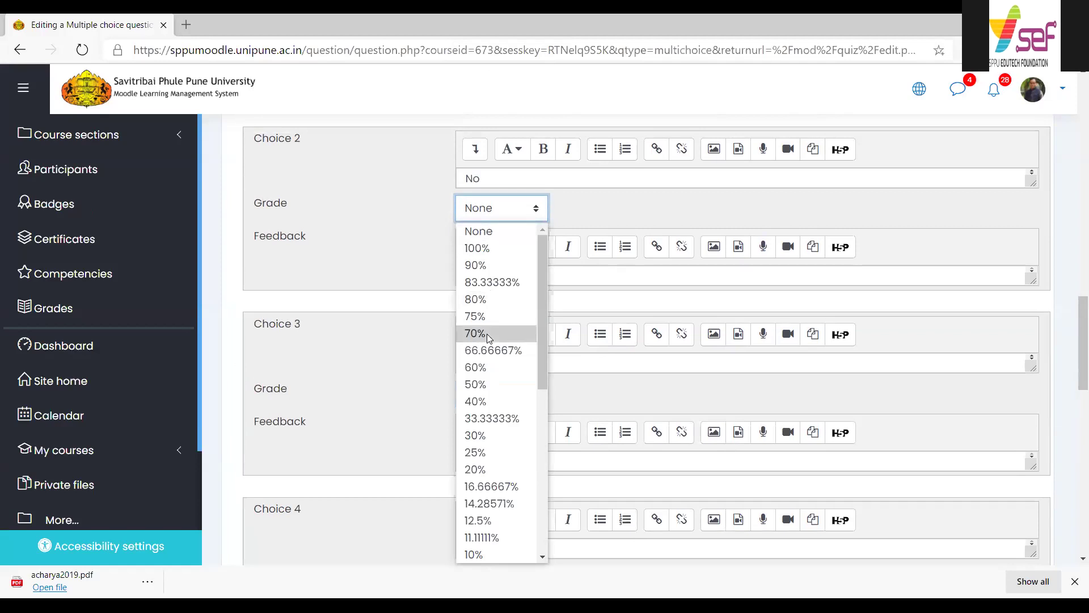
left_click(487, 386)
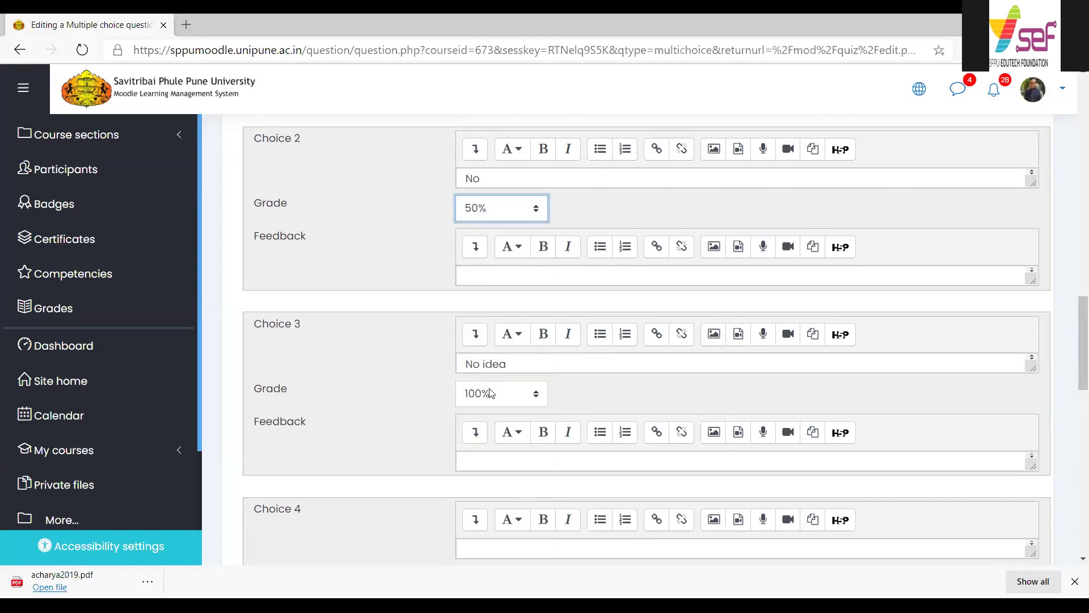
left_click(512, 208)
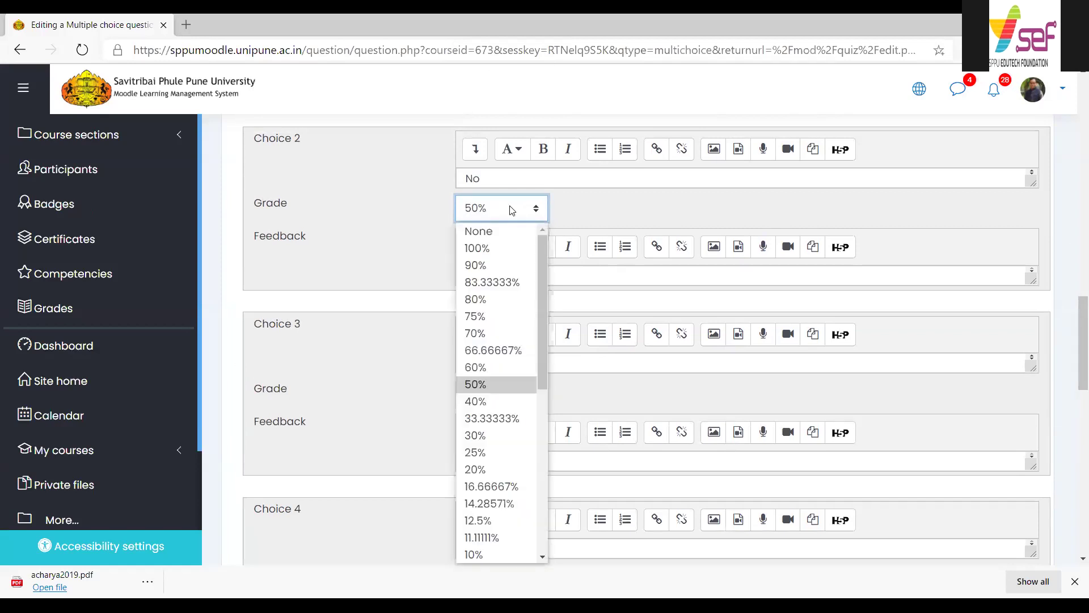
left_click(499, 232)
scroll(1072, 498, "down", 10)
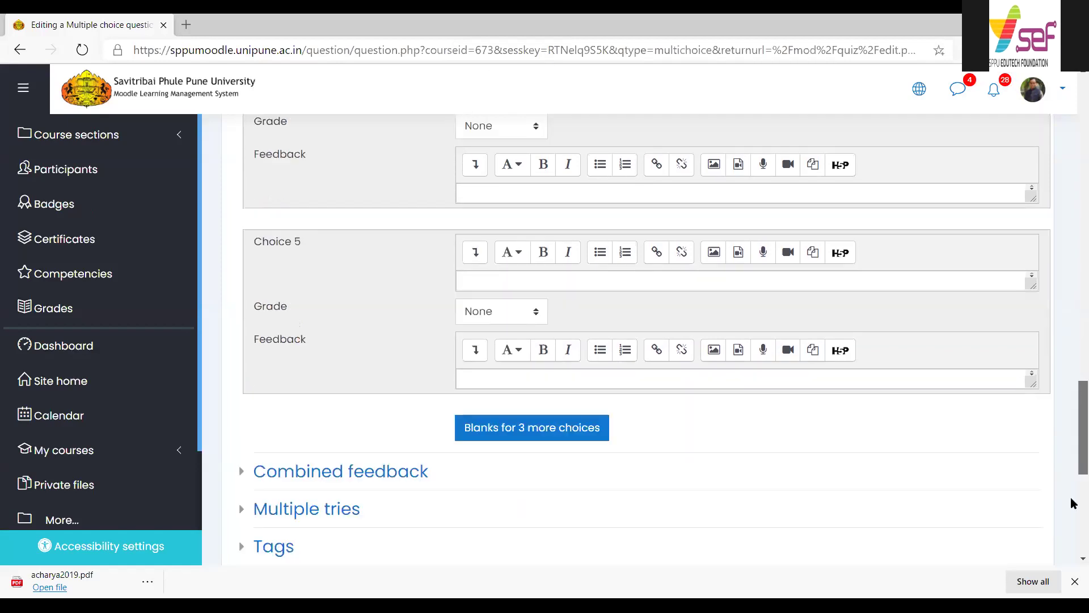
left_click(515, 362)
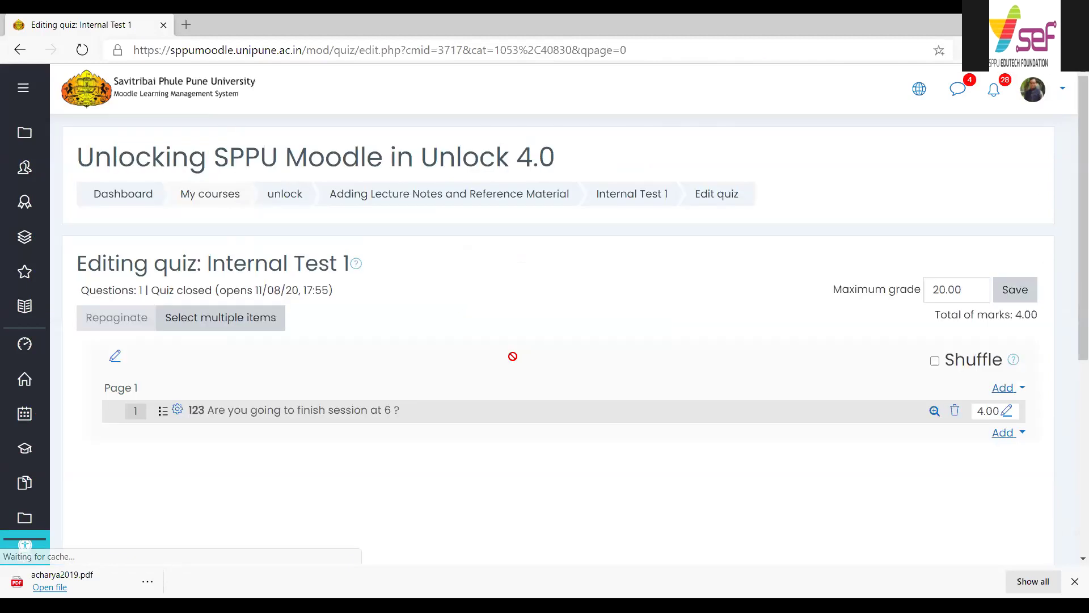
Add a brand-new True/False question to Internal Test 1 from the Add menu
left_click(1002, 434)
left_click(941, 458)
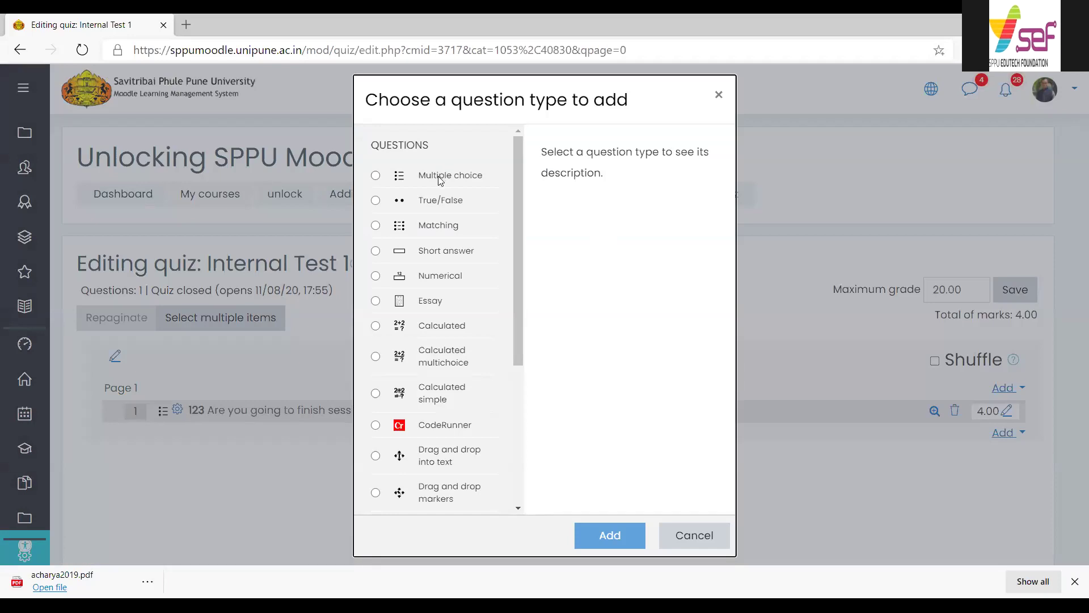
left_click(383, 202)
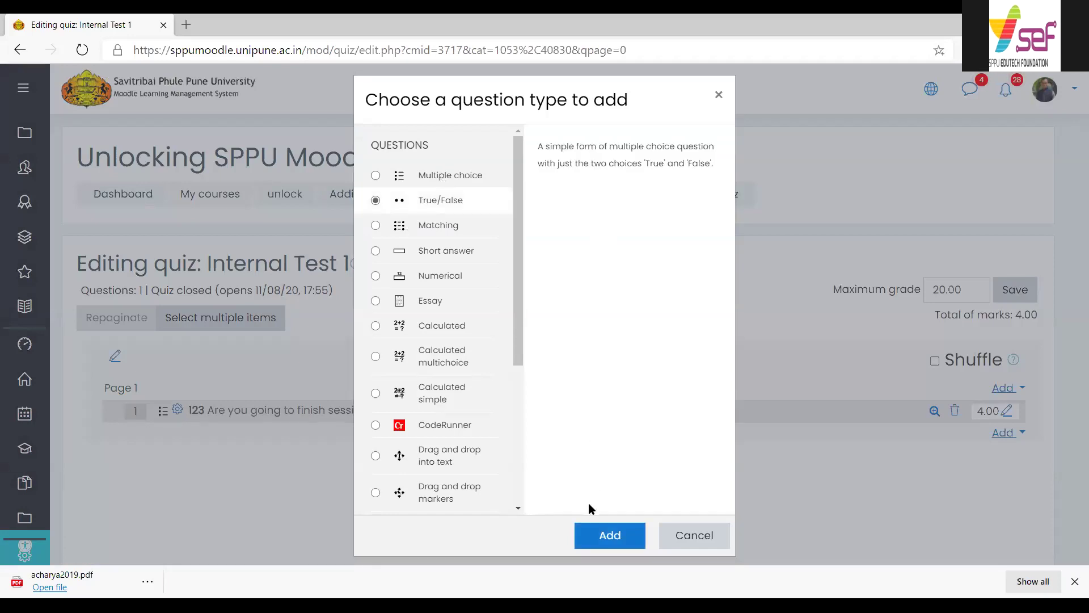
left_click(591, 535)
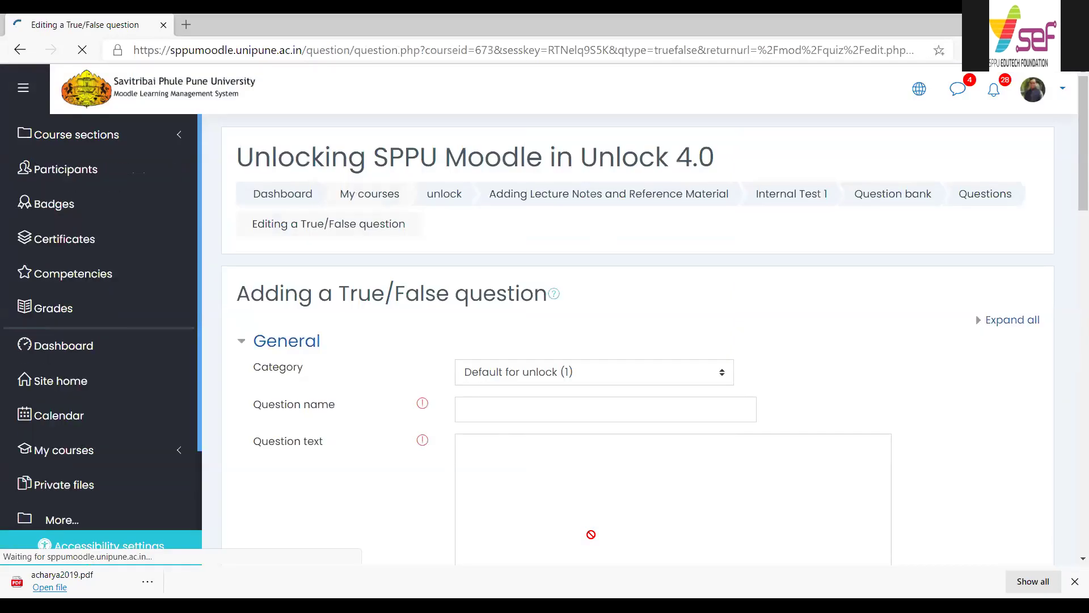
Enter the question sentence 'Are you the Certified professional Trainer of Moodle?' as the name
left_click(496, 398)
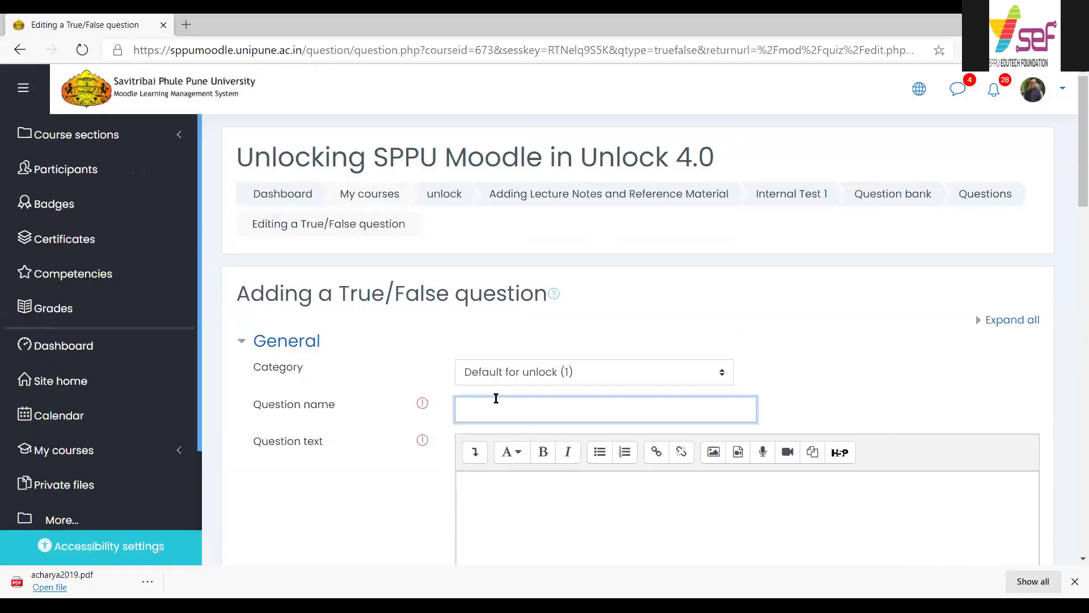
type("Are you go")
key("BackSpace")
type("the professional Trainer of Moodle")
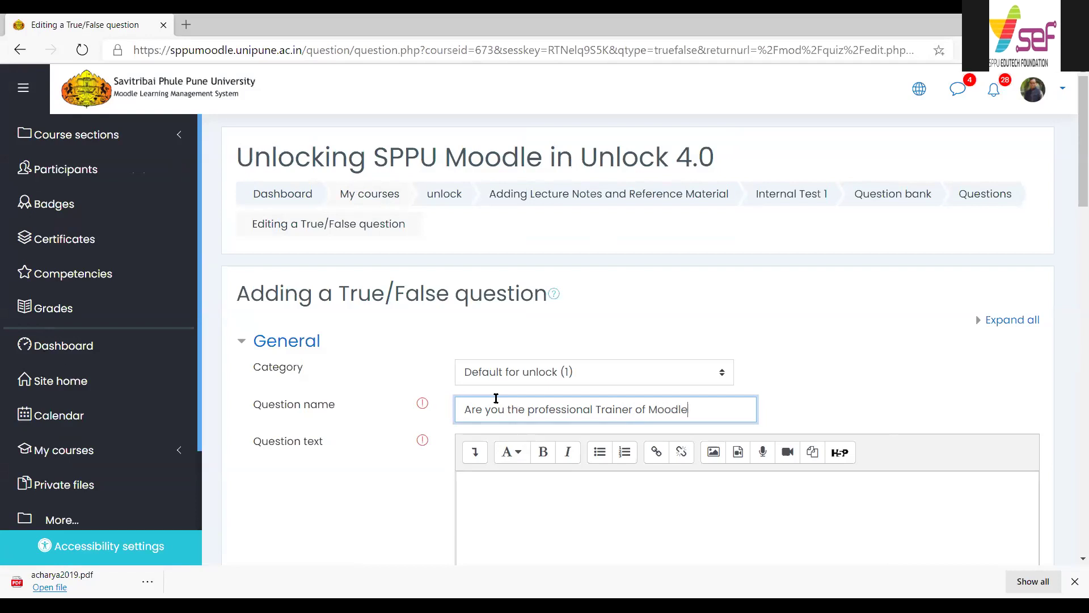
type("?")
key("Left")
key("Left")
key("Left")
key("Left")
key("Left")
key("Left")
key("Left")
key("Left")
key("Left")
key("Left")
key("Left")
key("Left")
key("Left")
key("Left")
key("Left")
key("Left")
key("Left")
type("Certified")
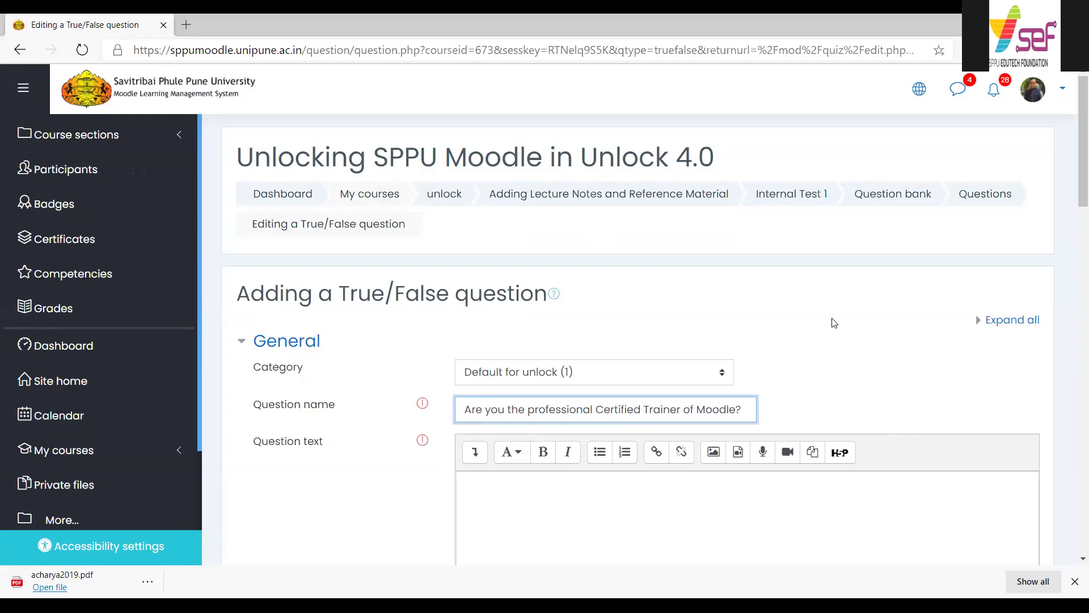
Set default mark 4, keep False as correct, and check the Multiple tries penalty
left_click_drag(1074, 205, 1072, 323)
left_click_drag(496, 242, 402, 269)
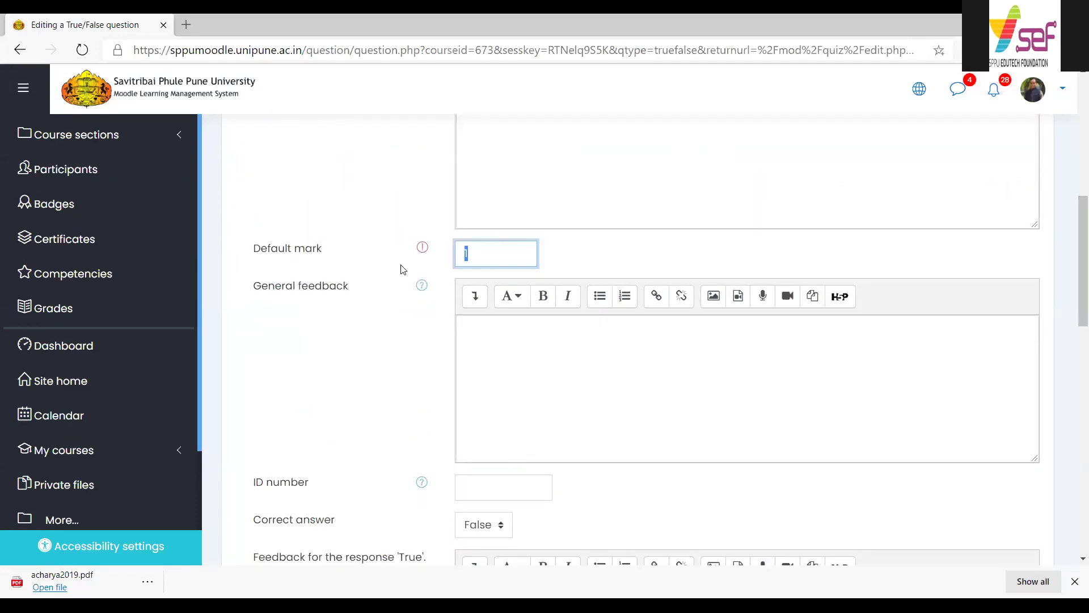
type("4")
scroll(904, 333, "down", 4)
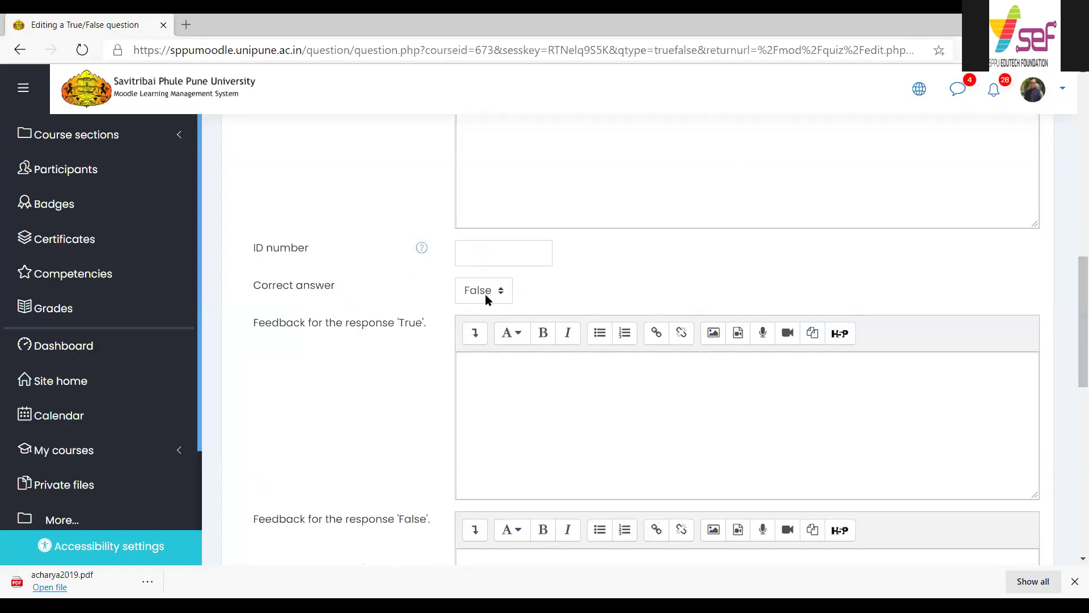
left_click(485, 294)
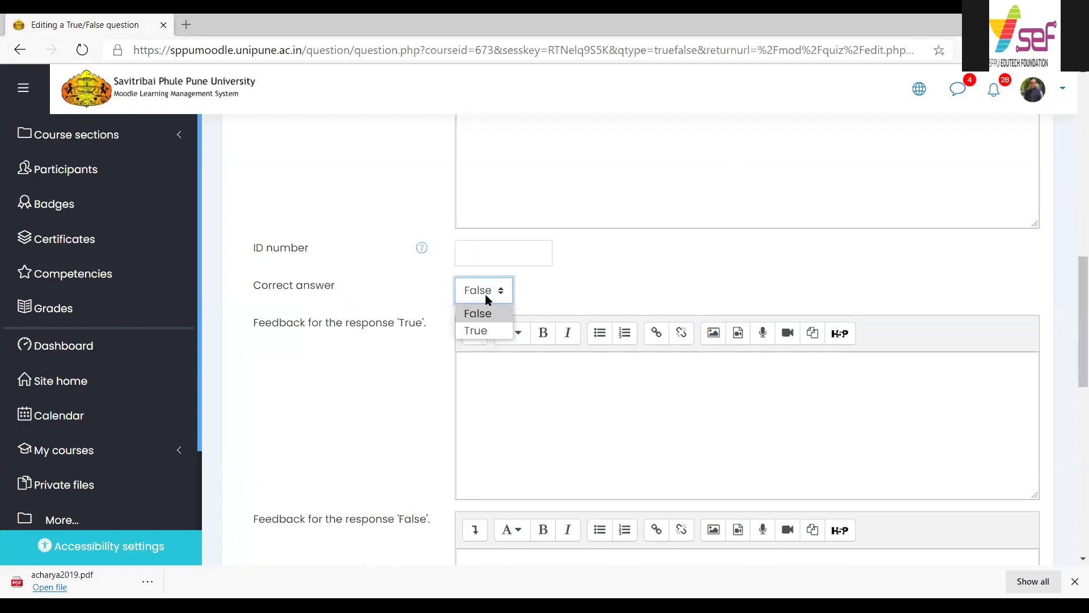
left_click(482, 315)
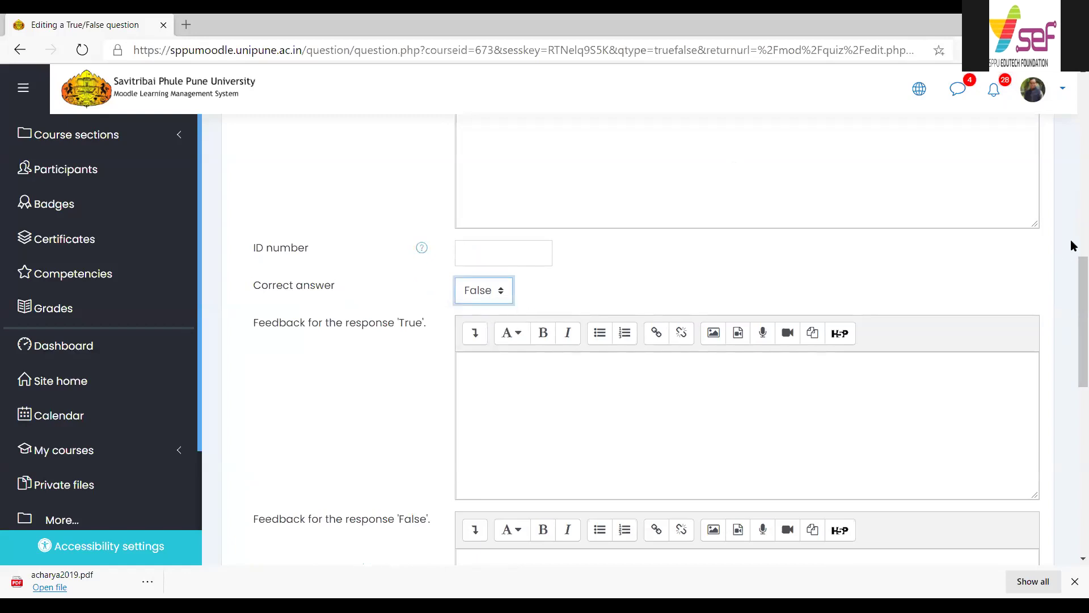
left_click_drag(1072, 275, 1073, 423)
left_click_drag(1072, 361, 1072, 394)
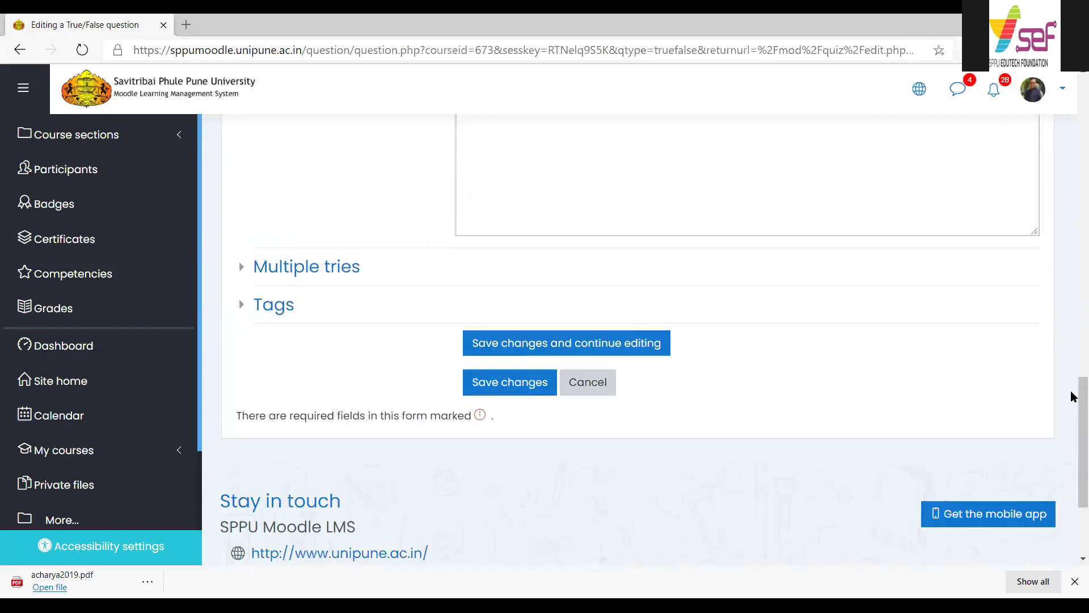
left_click(243, 268)
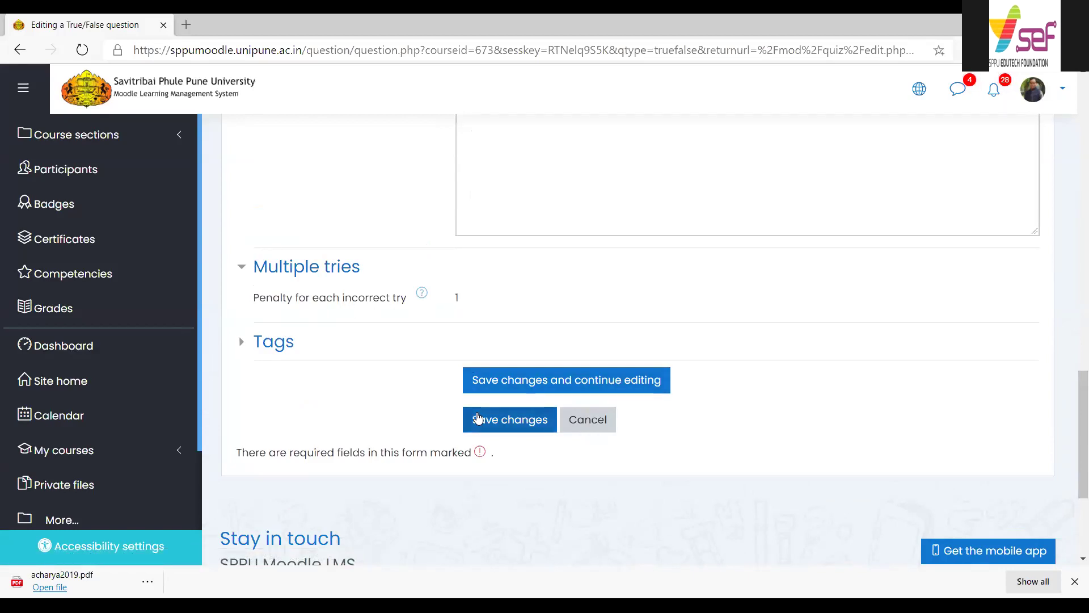
left_click(241, 269)
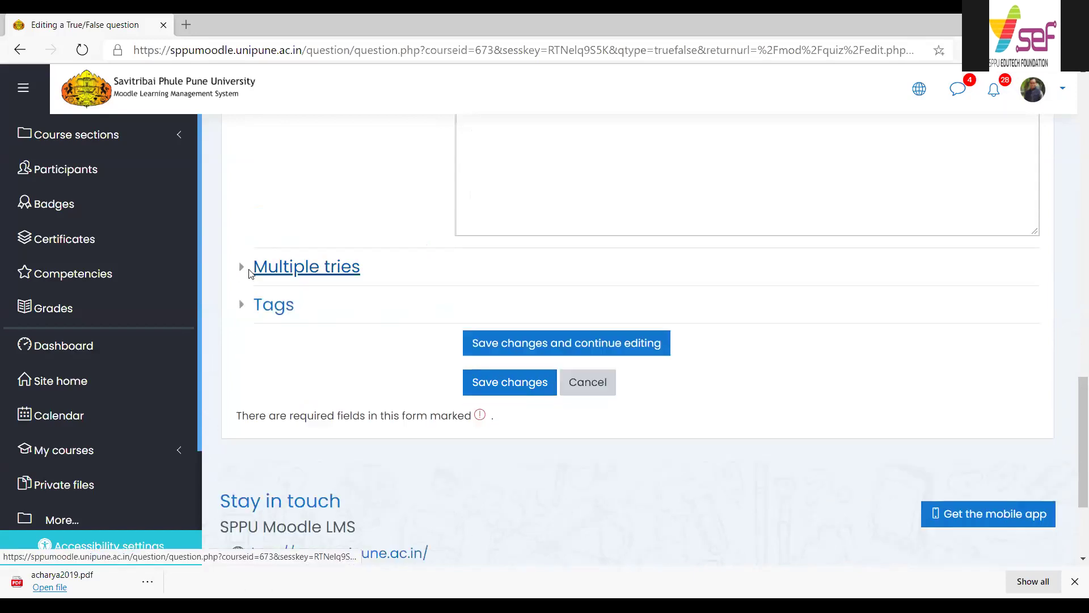
Move the question sentence from the name field into the question text
left_click(487, 382)
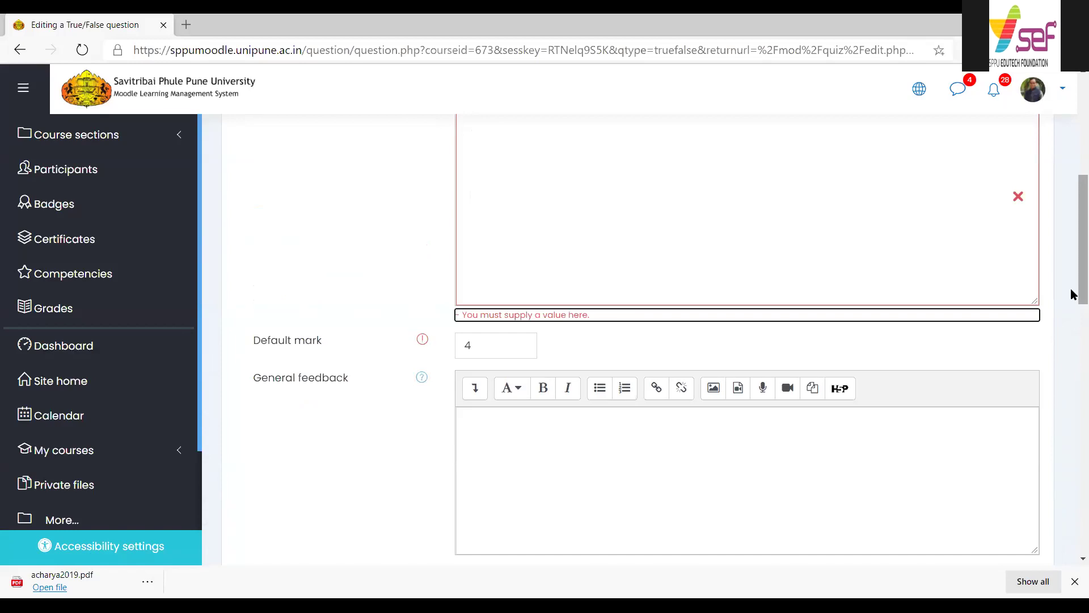
left_click_drag(1072, 294, 1071, 225)
left_click(455, 437)
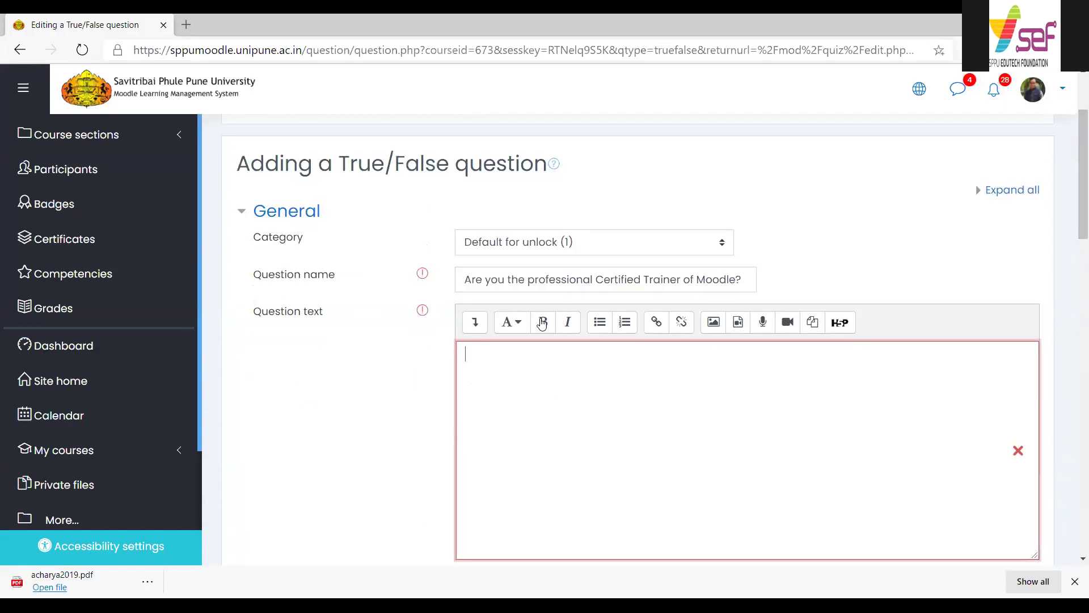
scroll(539, 341, "down", 5)
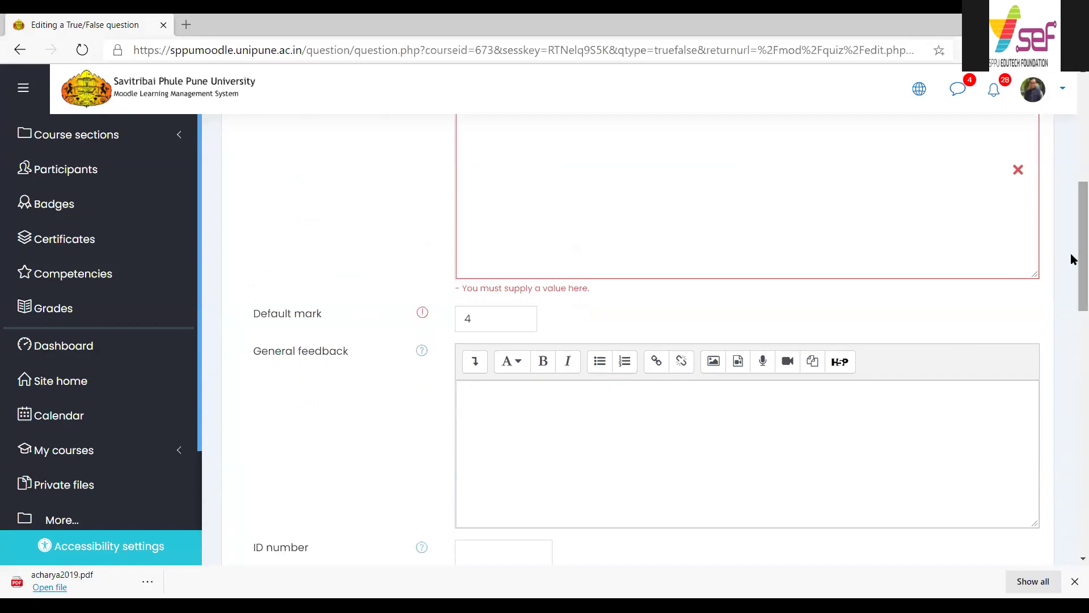
left_click_drag(1072, 259, 1072, 139)
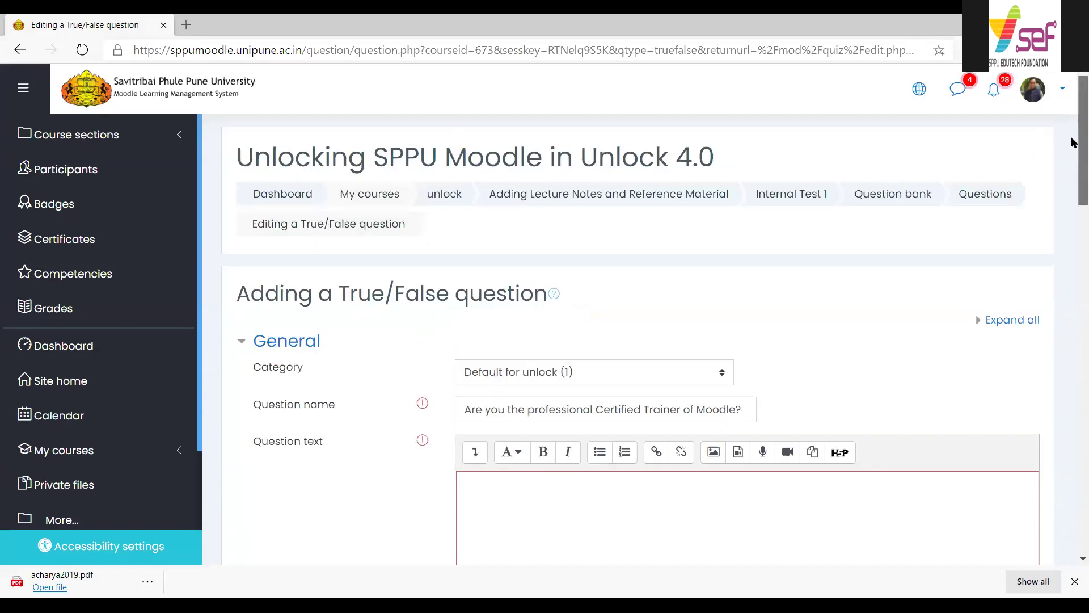
triple_click(661, 410)
key("ctrl+c")
key("BackSpace")
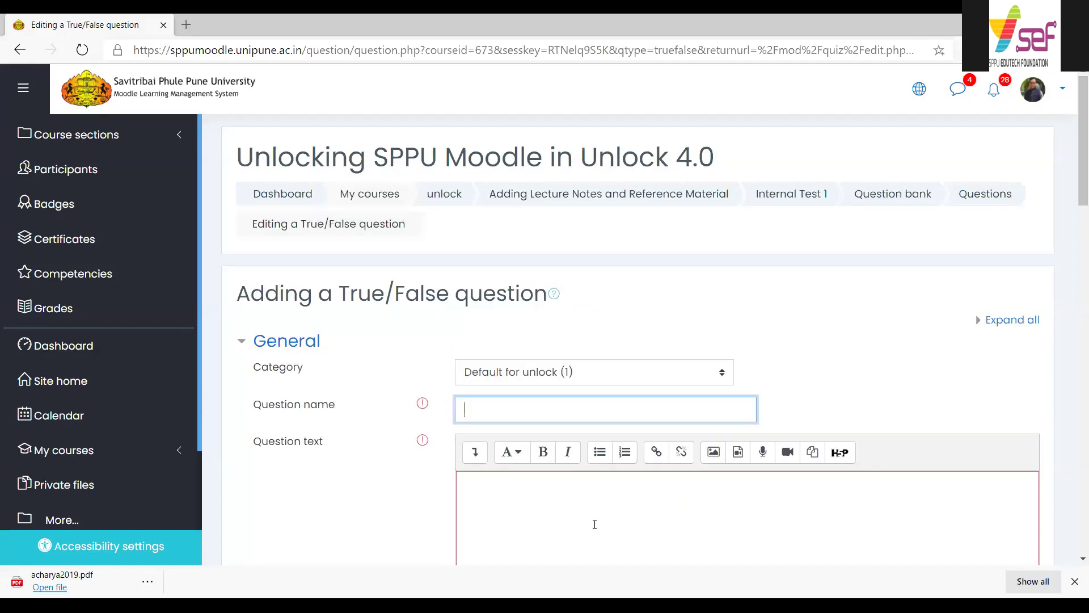
left_click(595, 524)
key("ctrl+v")
Name the True/False question 456 and save it to the quiz
left_click(523, 407)
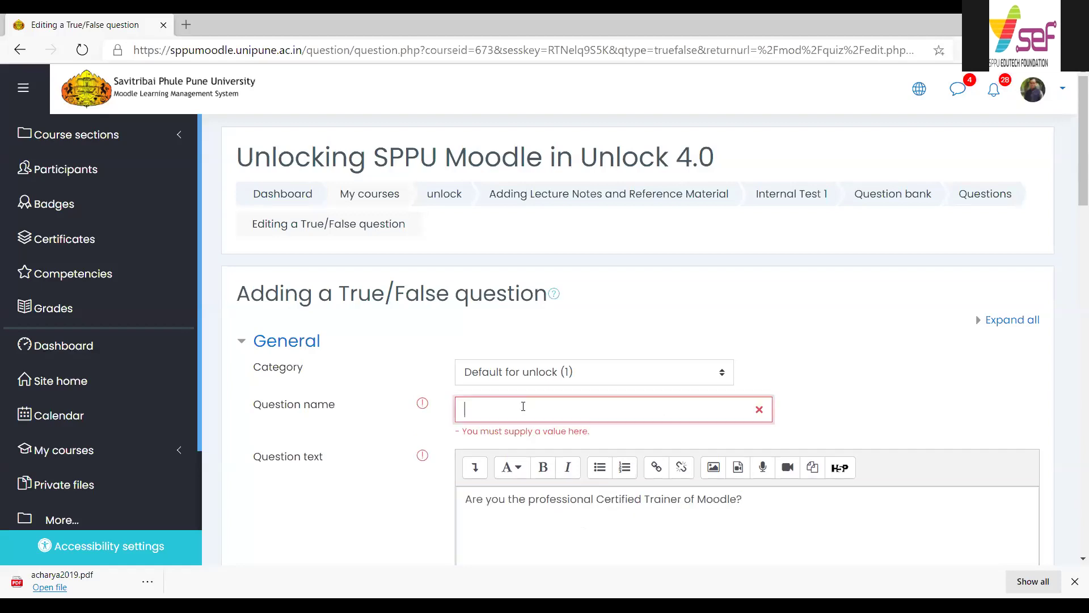
type("456")
left_click_drag(1072, 196, 1071, 486)
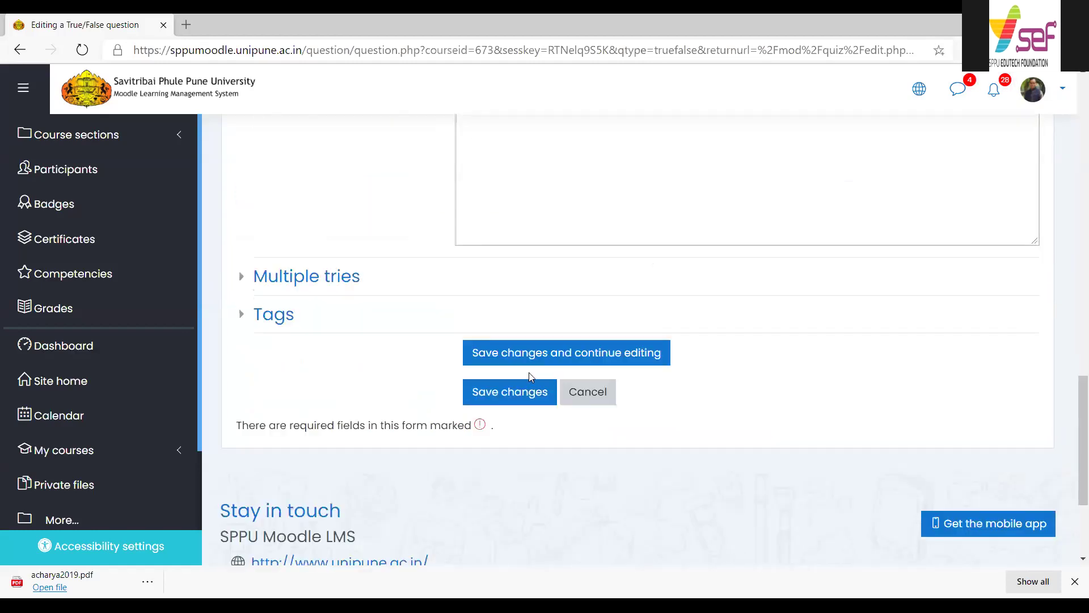
left_click(520, 397)
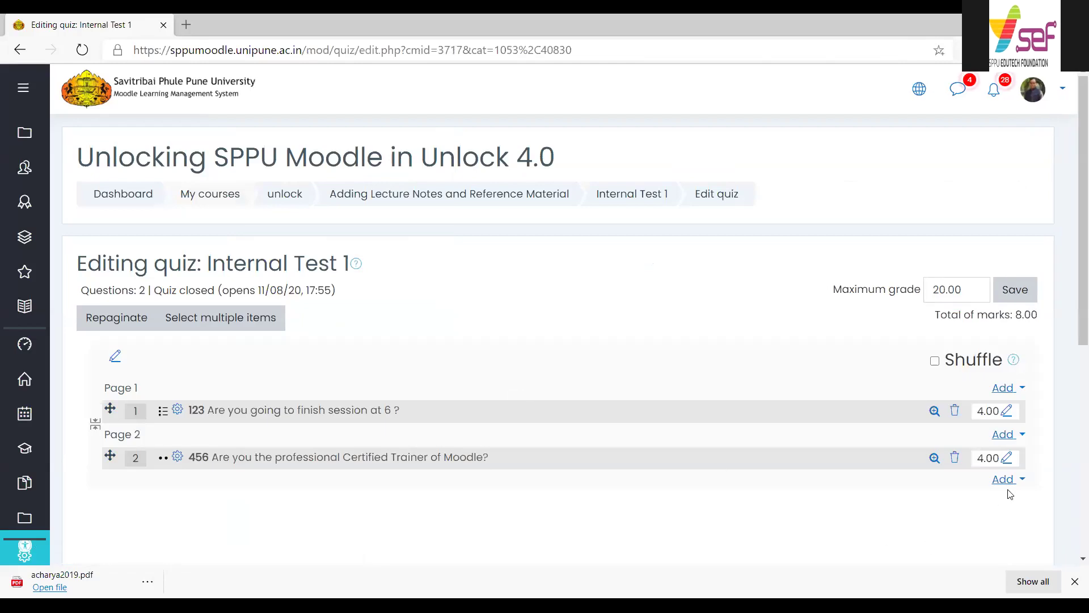
Add a brand-new Matching question to Internal Test 1 from the Add menu
left_click(1019, 481)
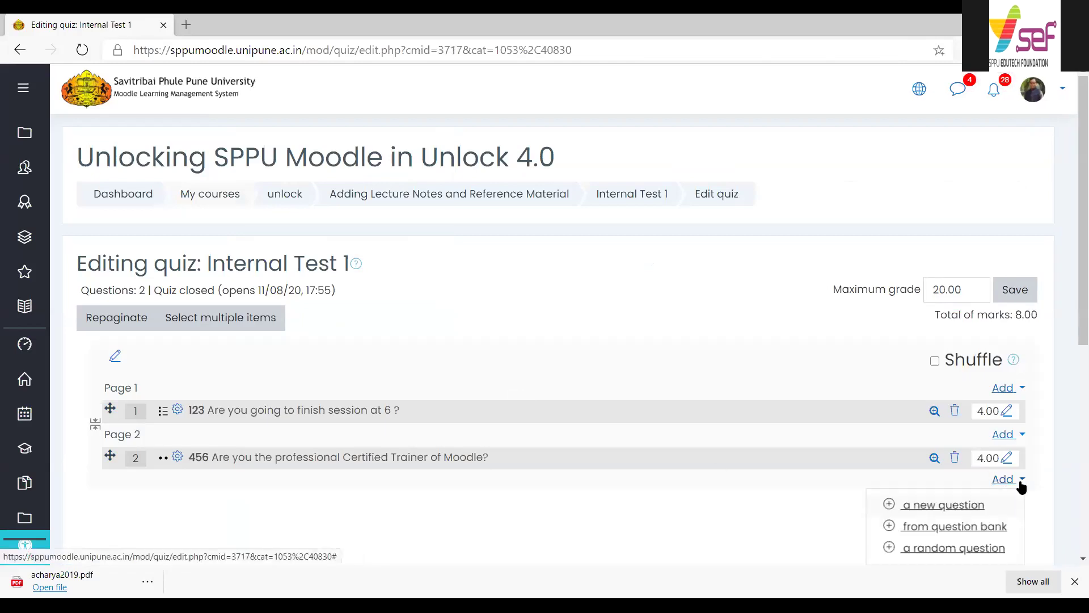
left_click(957, 508)
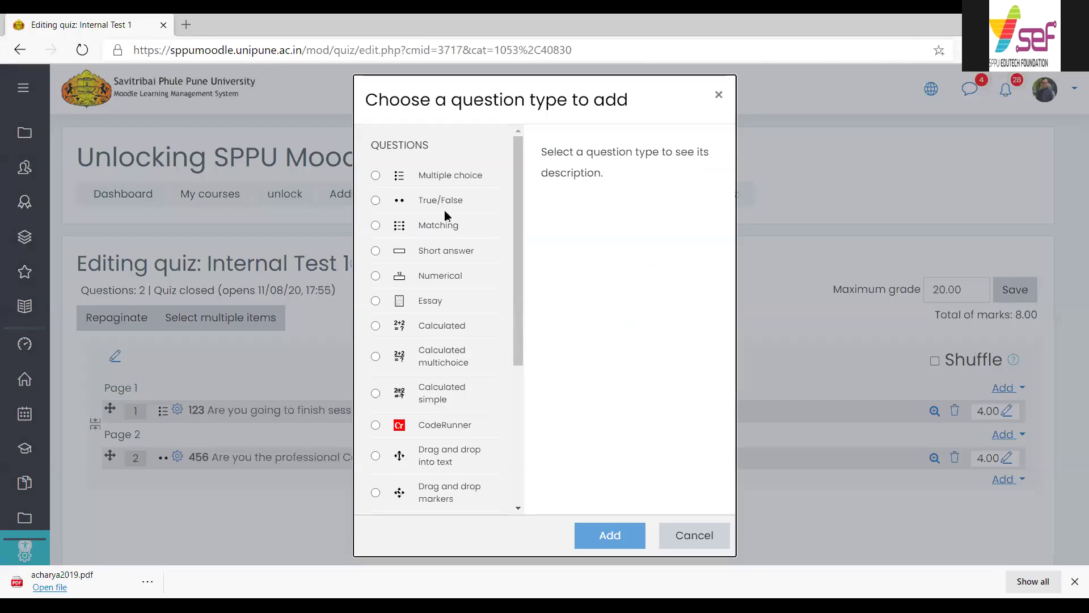
left_click(438, 227)
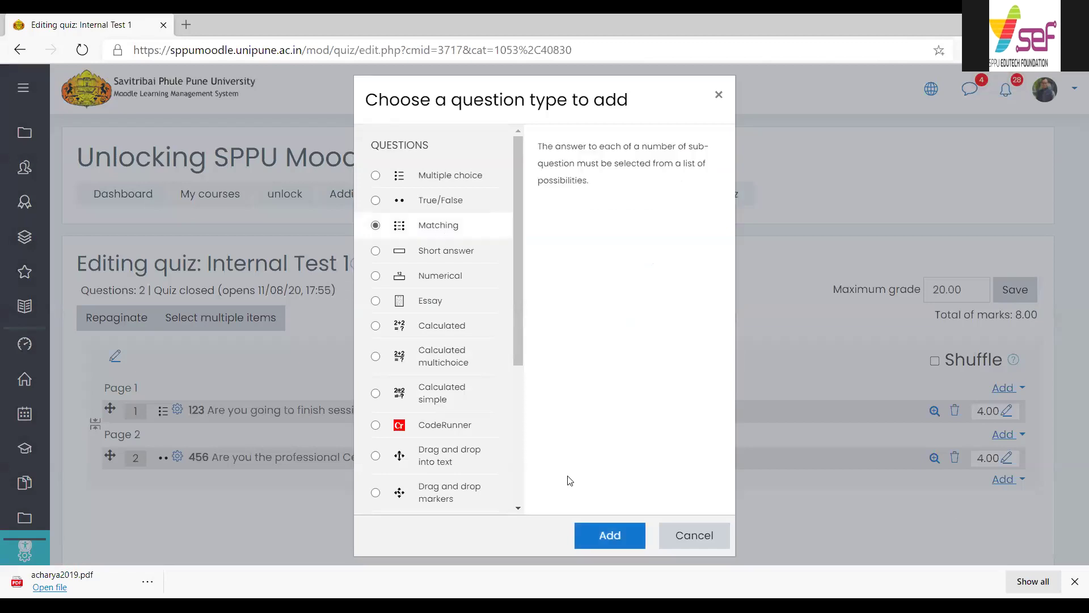
left_click(595, 533)
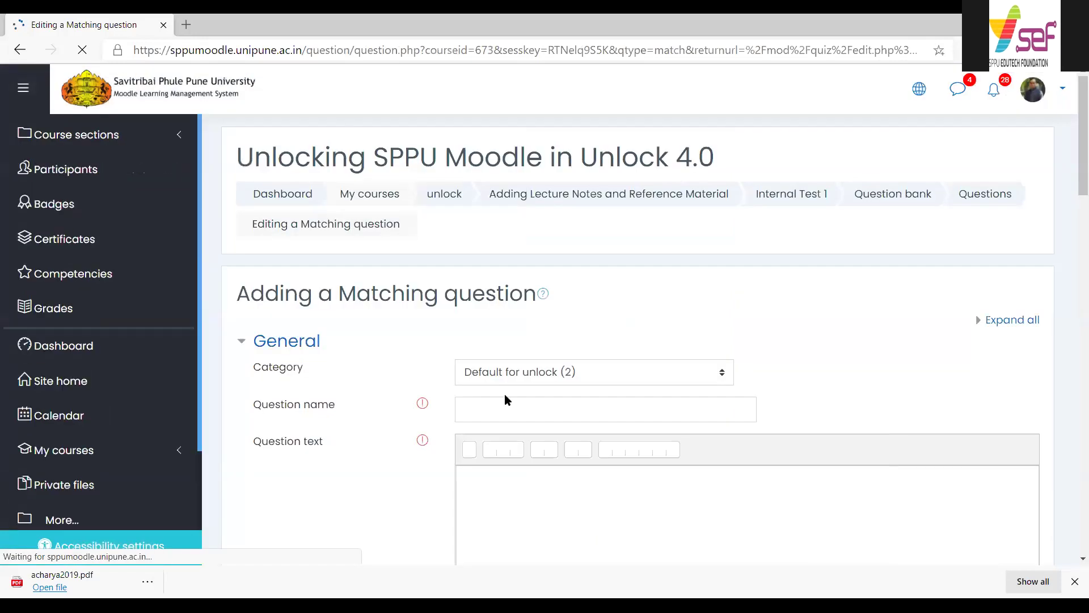
Enter name 234, text 'Match the following' and default mark 4 for the Matching question
left_click(497, 407)
type("234")
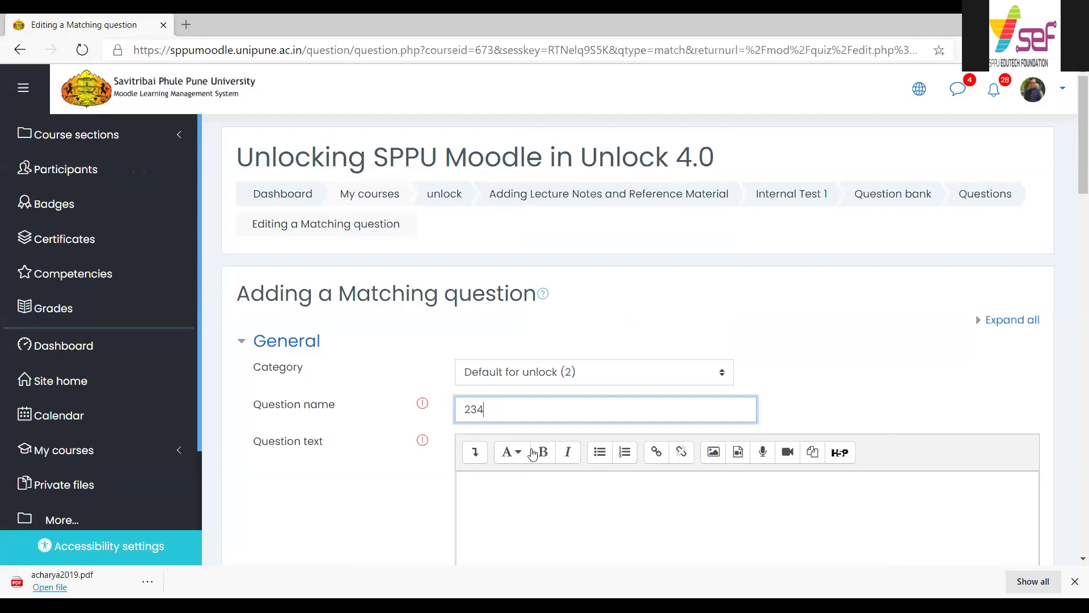
left_click_drag(1073, 179, 1074, 251)
left_click(587, 231)
type("Match ")
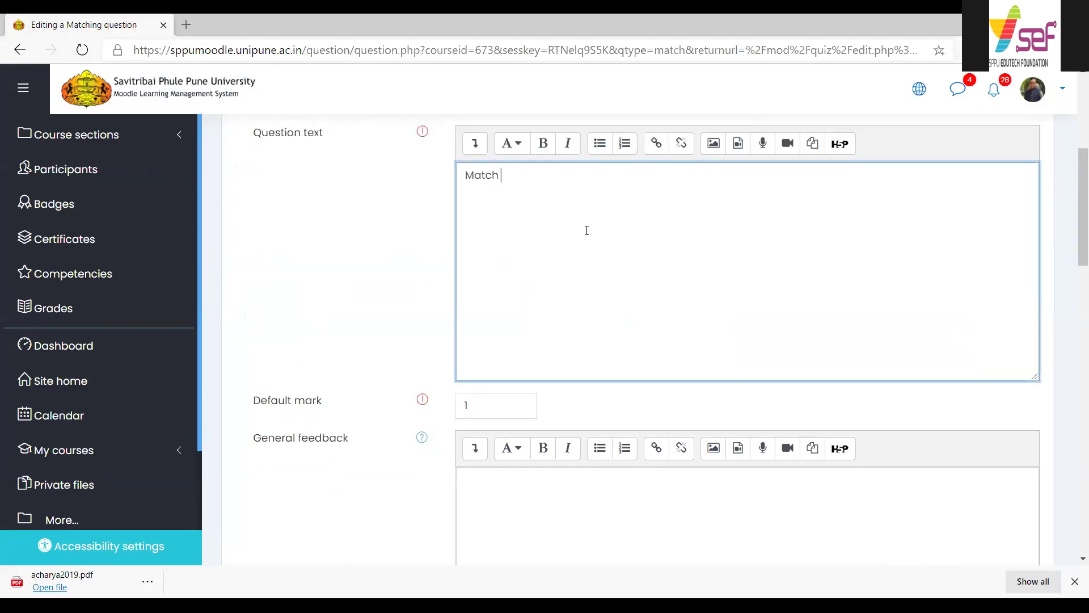
type("the following")
double_click(482, 410)
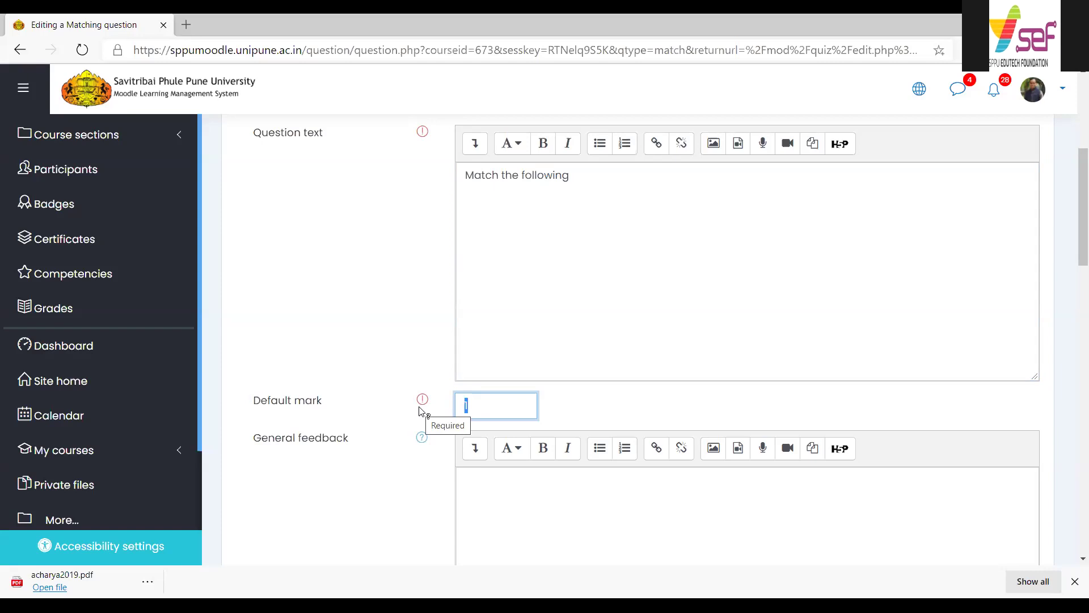
type("4")
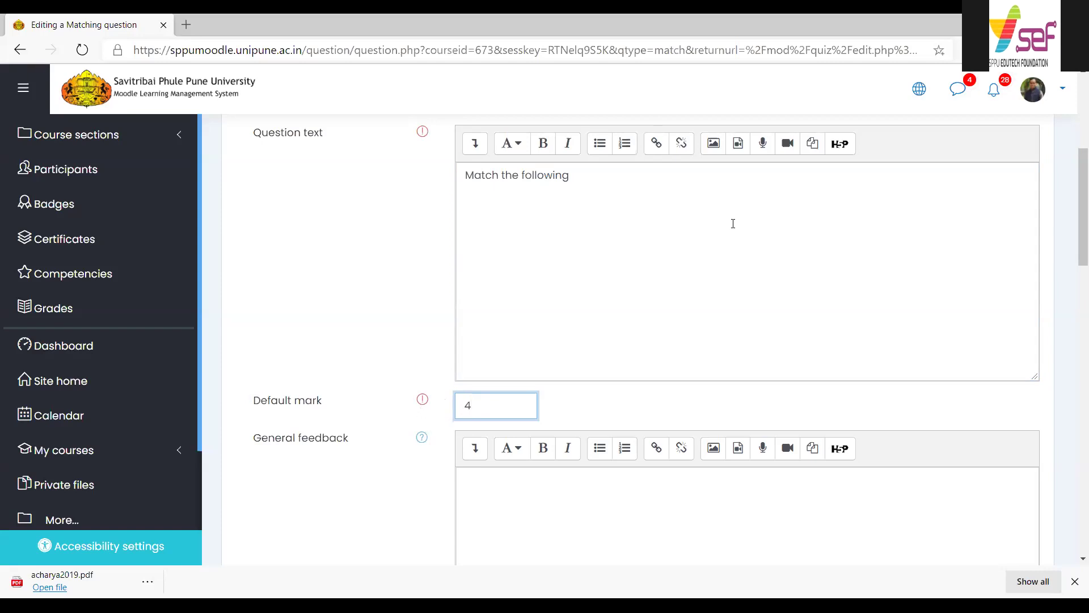
left_click_drag(1071, 234, 983, 356)
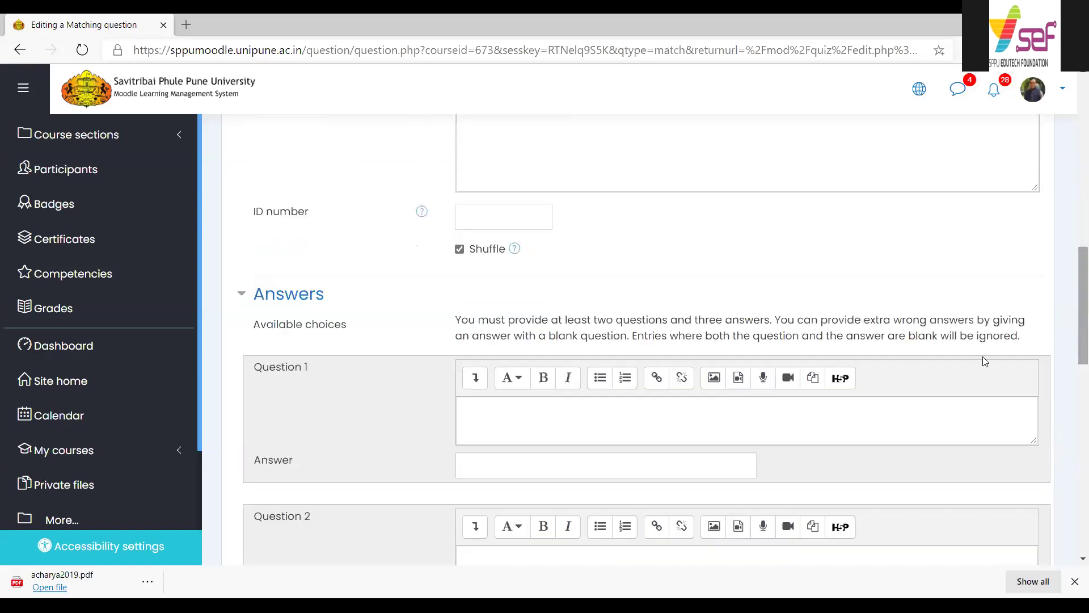
Fill in the first two pairs: RHS–Right Hand Side and LHS–Left Hand Side
left_click(610, 425)
left_click(530, 472)
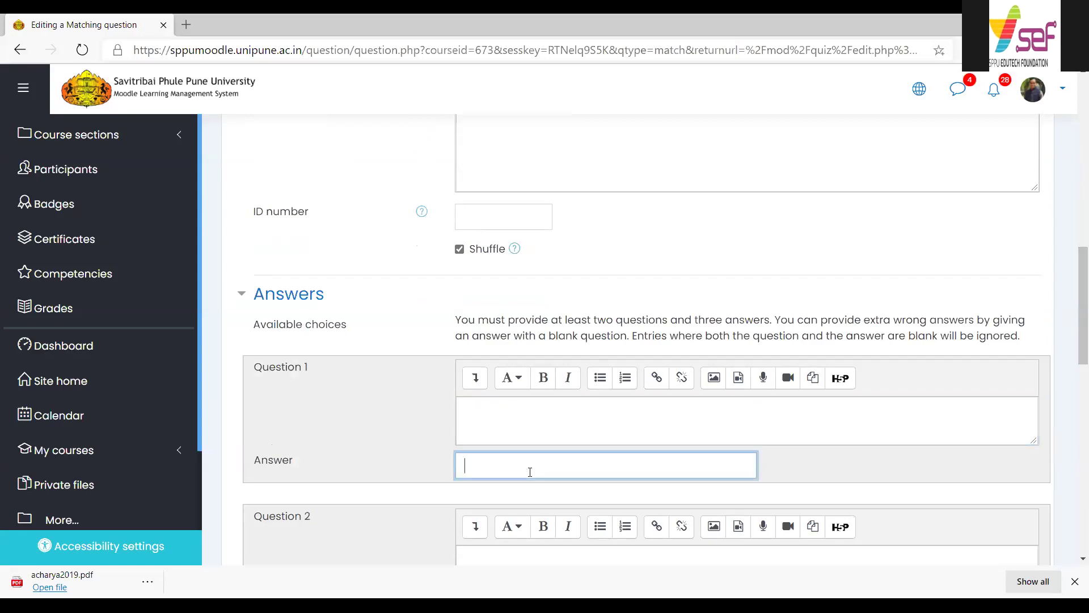
left_click(529, 426)
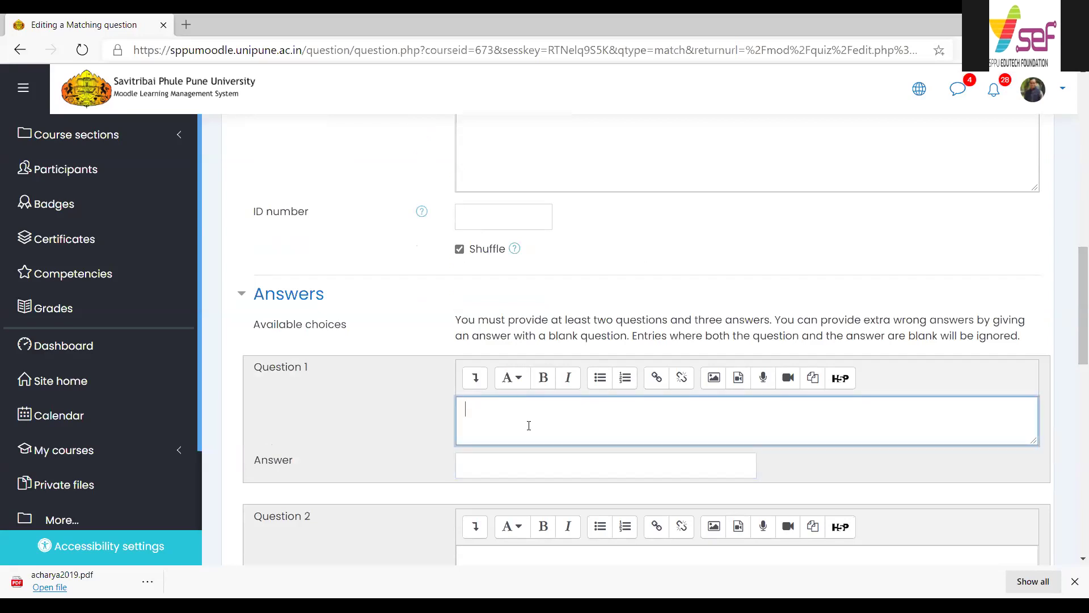
type("RHS")
left_click(480, 465)
type("Right Hand Side")
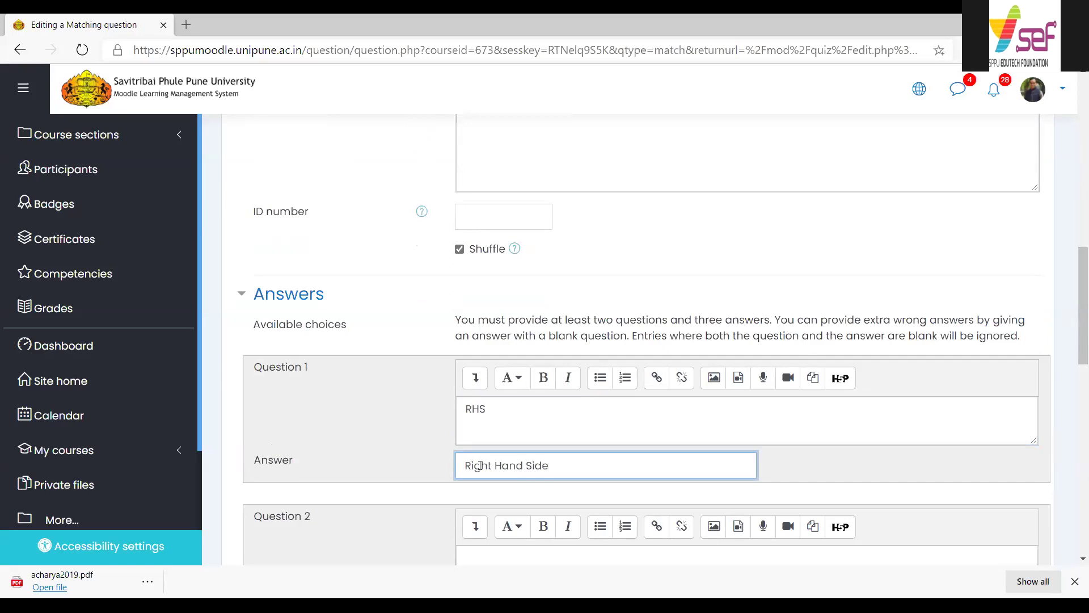
left_click_drag(1080, 284, 1079, 327)
left_click(590, 372)
type("LHS")
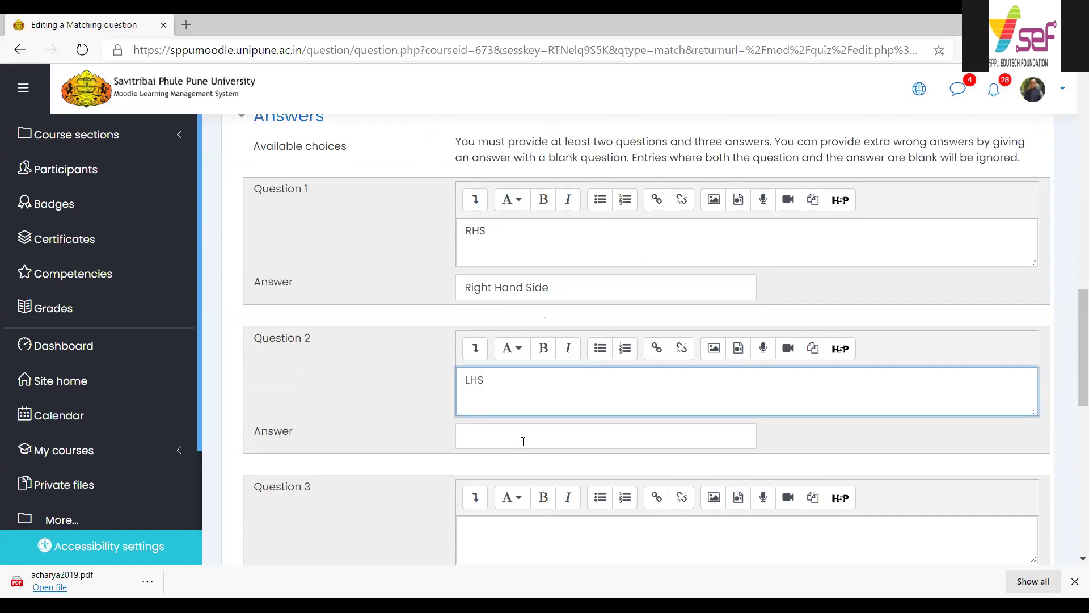
left_click(523, 441)
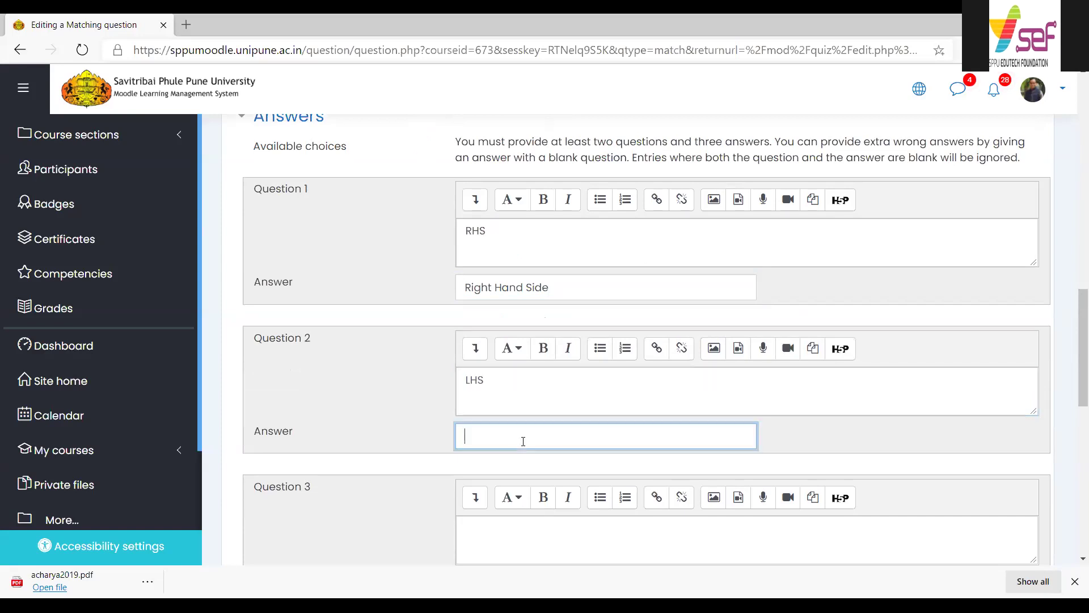
type("Left Hand Side")
Pair MSB with Most Significant Bit and request blanks for three more questions
left_click(484, 540)
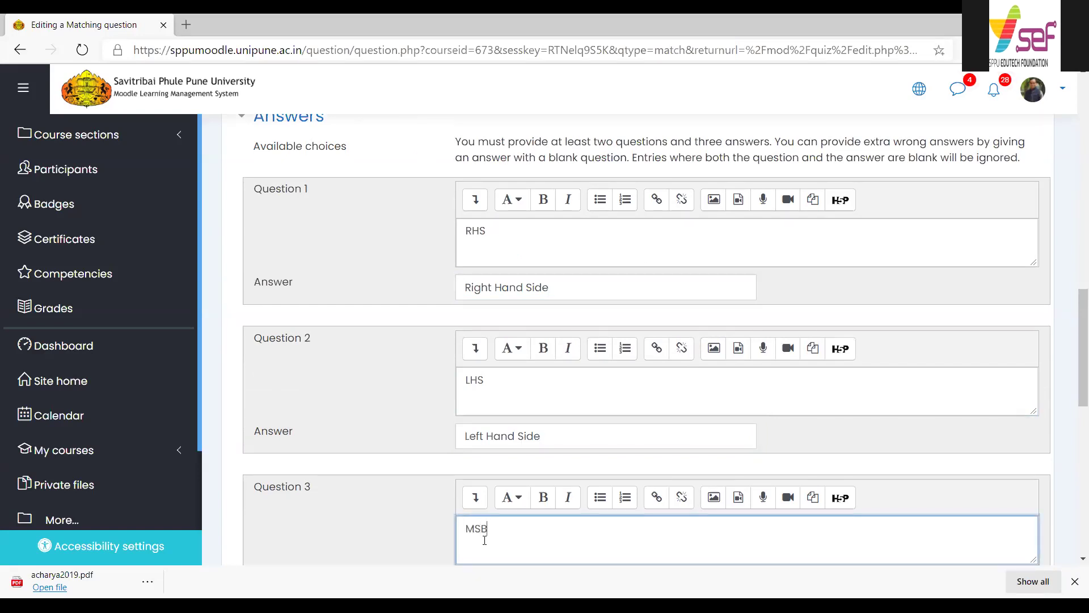
left_click_drag(1077, 376, 1070, 442)
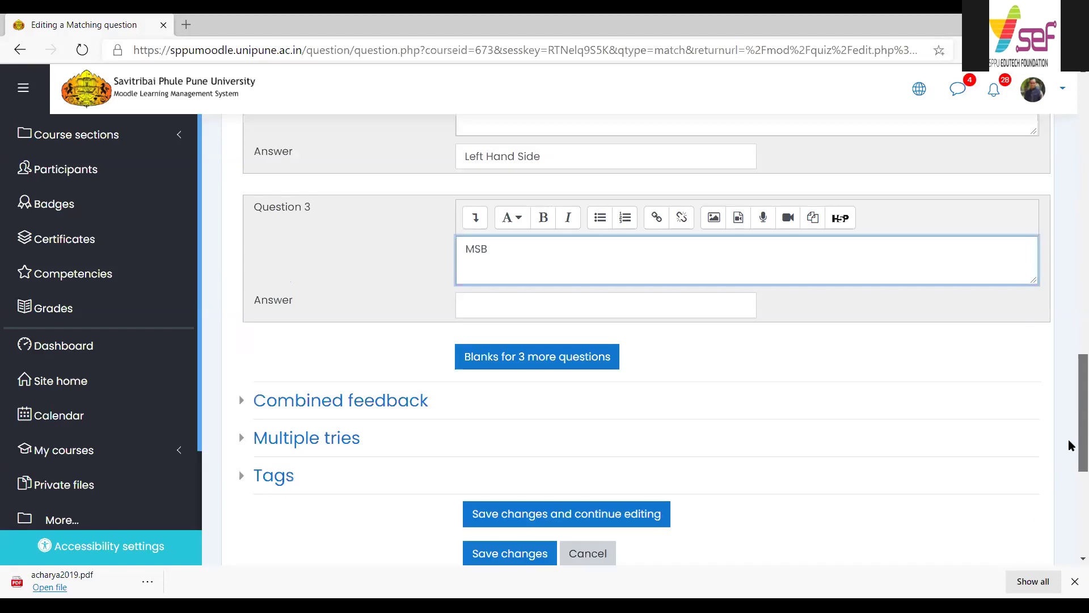
left_click(537, 303)
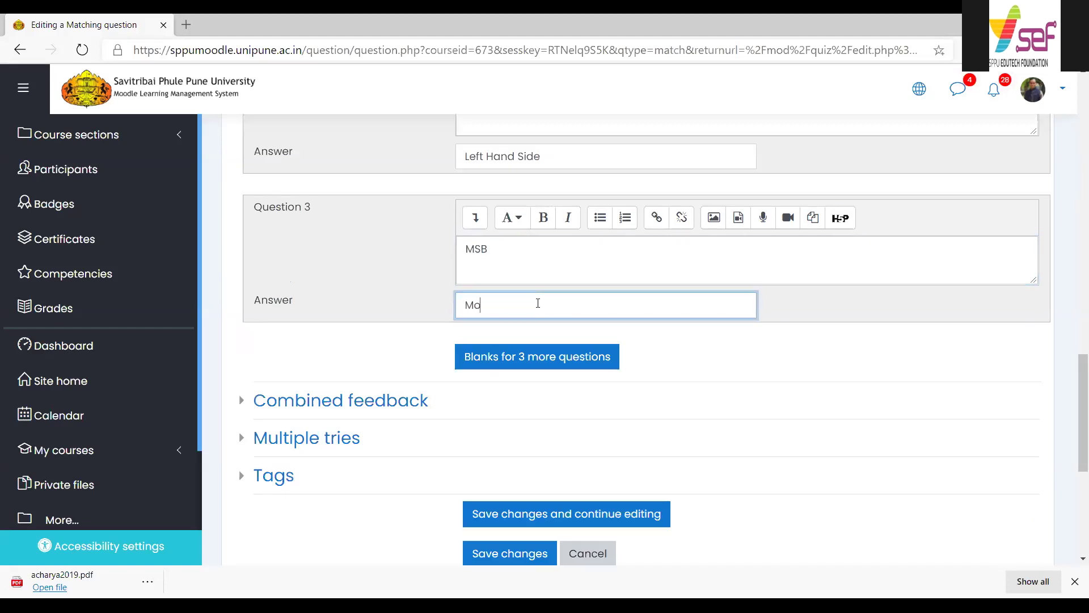
type("Most Significant Bit")
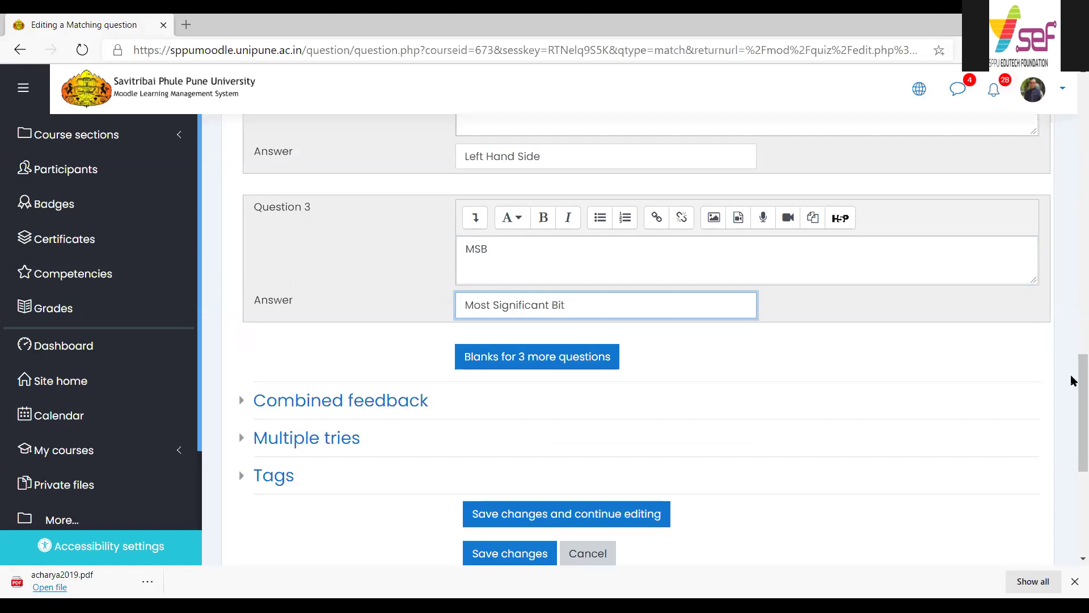
left_click(539, 362)
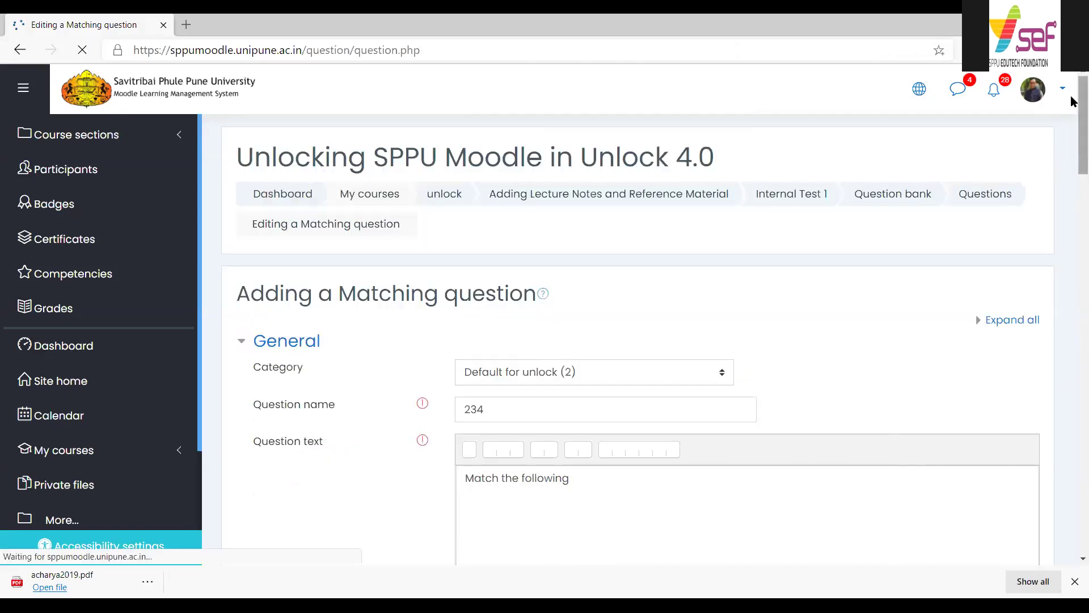
Fill pair 4 with LSB and its answer Least Significant Bit
left_click(1073, 275)
left_click_drag(1073, 275, 1072, 352)
left_click(497, 276)
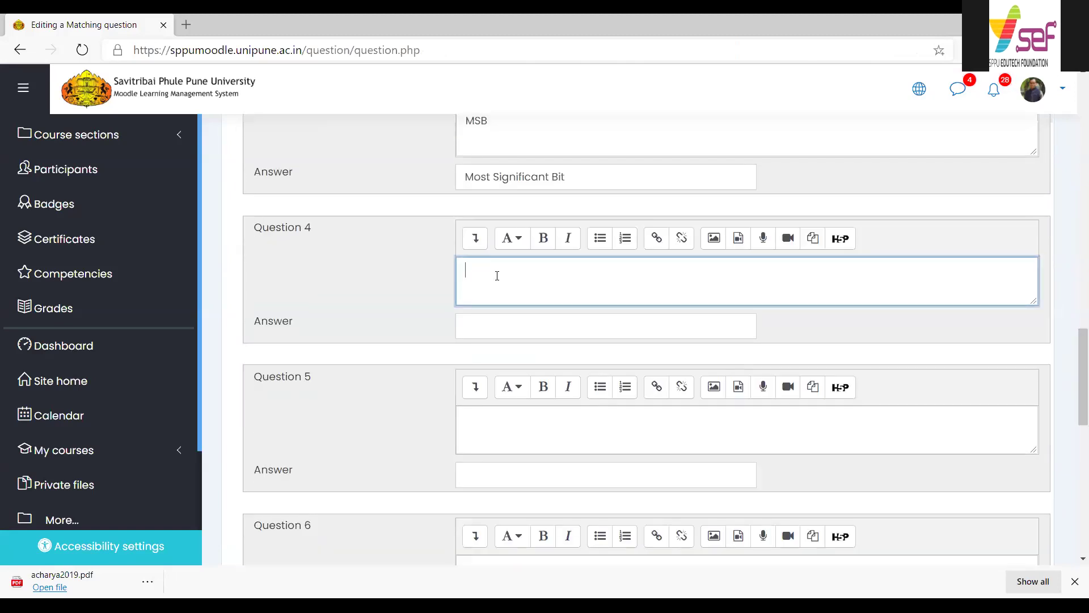
type("LSB")
left_click(468, 329)
type("Least Significant N")
key("BackSpace")
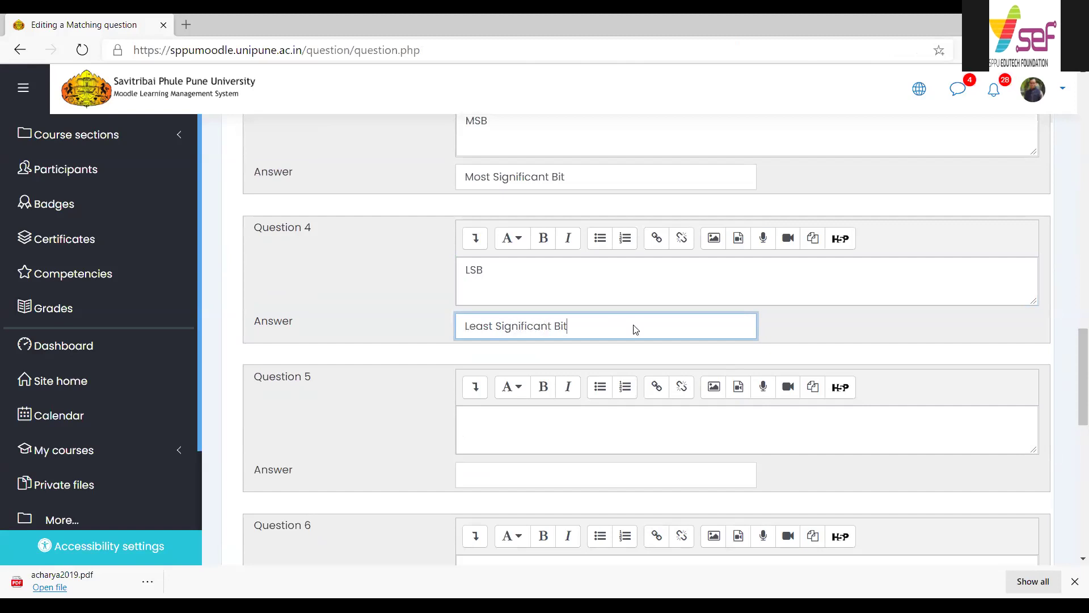
left_click_drag(1076, 389, 1072, 475)
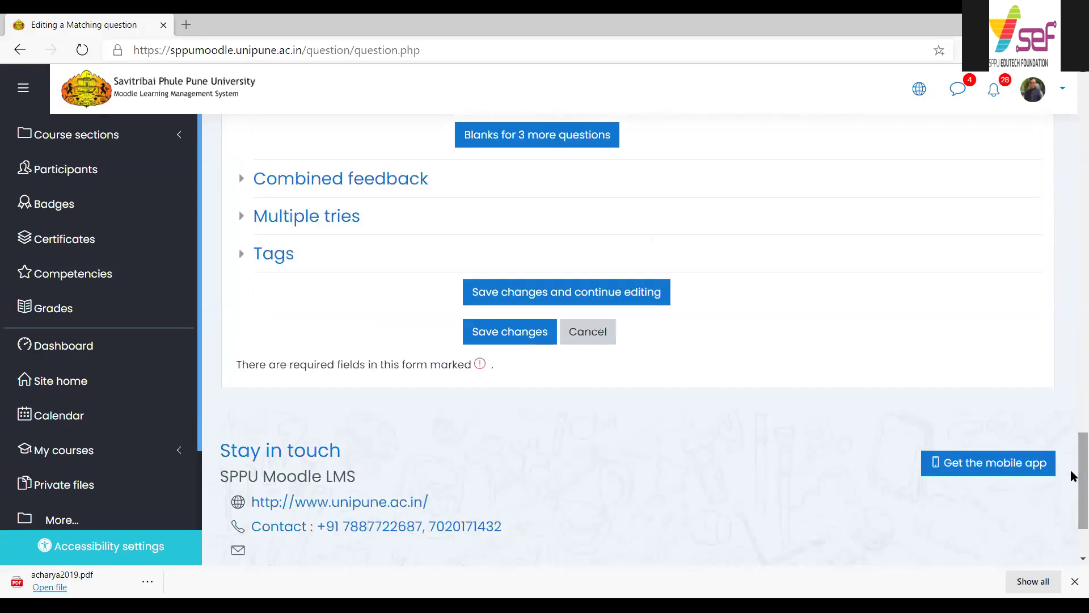
Save matching question 234, then add a new Essay question on the quiz's last page
left_click(508, 334)
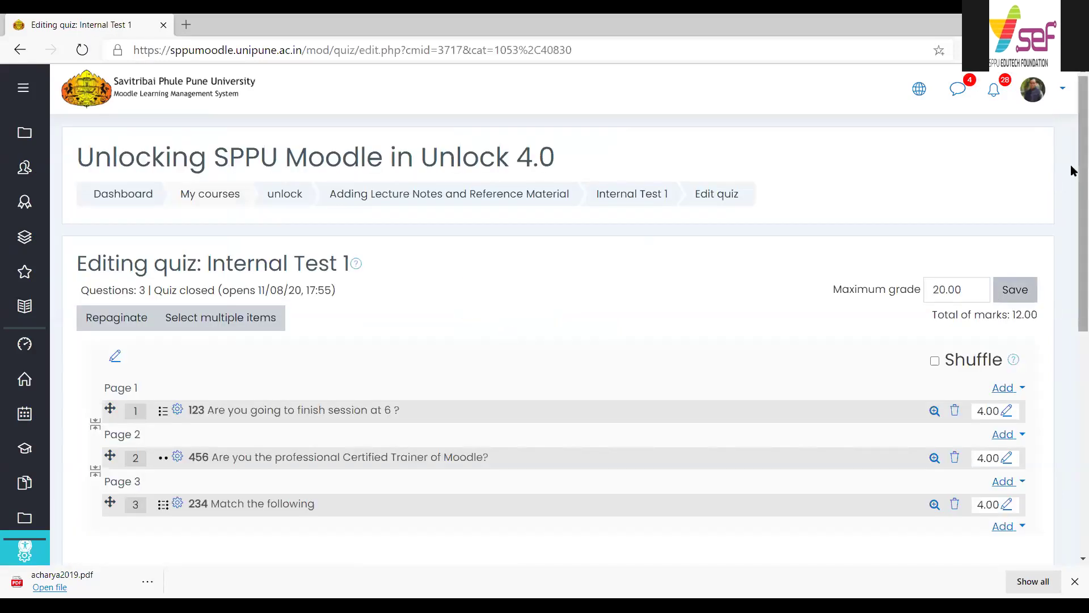
left_click_drag(1072, 177, 1071, 233)
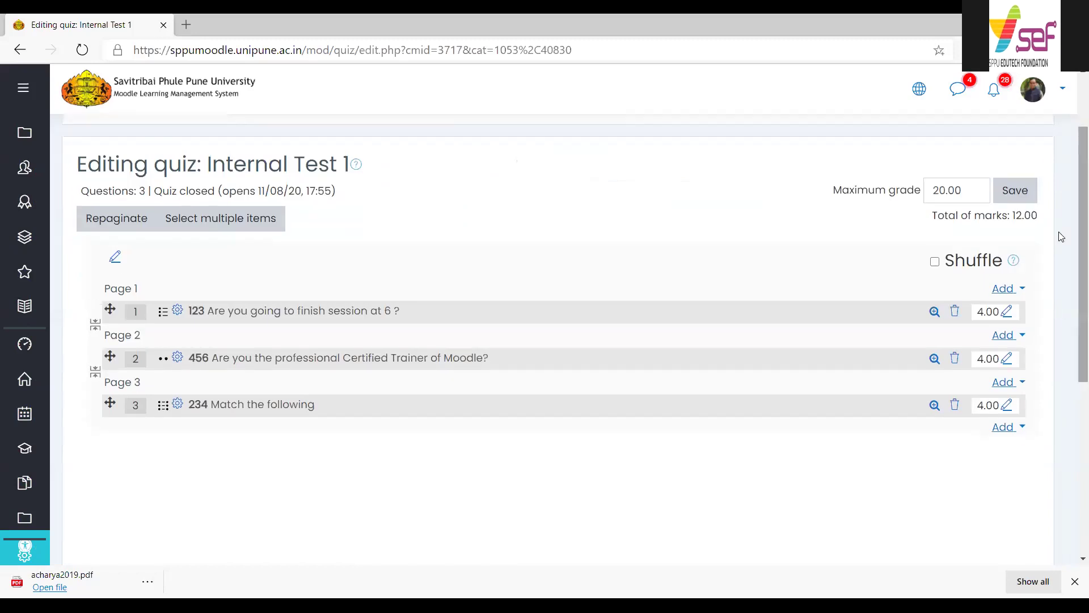
left_click(1016, 427)
left_click(941, 452)
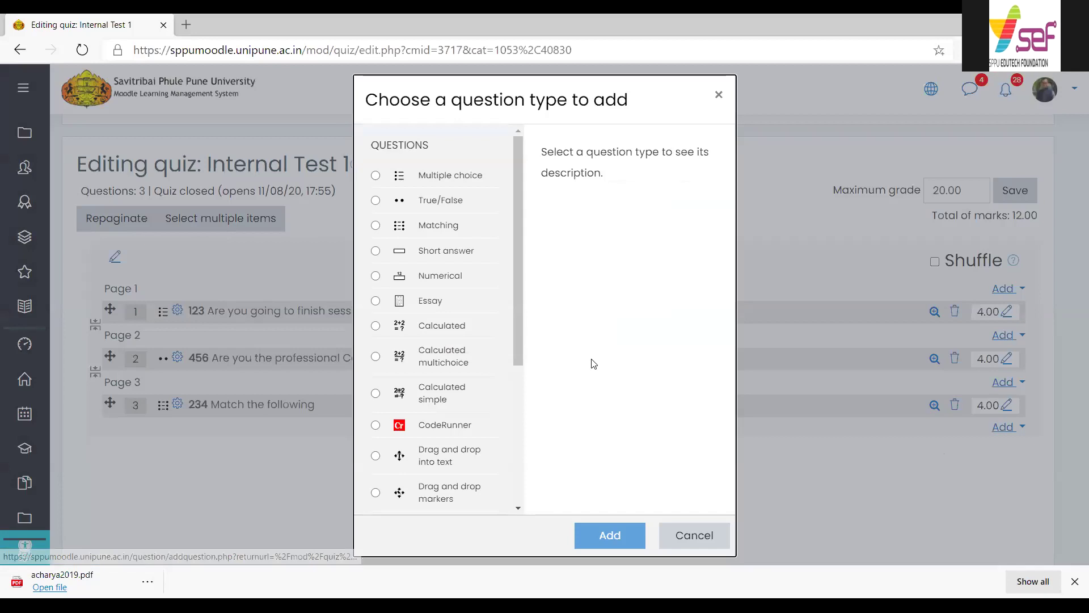
left_click(430, 302)
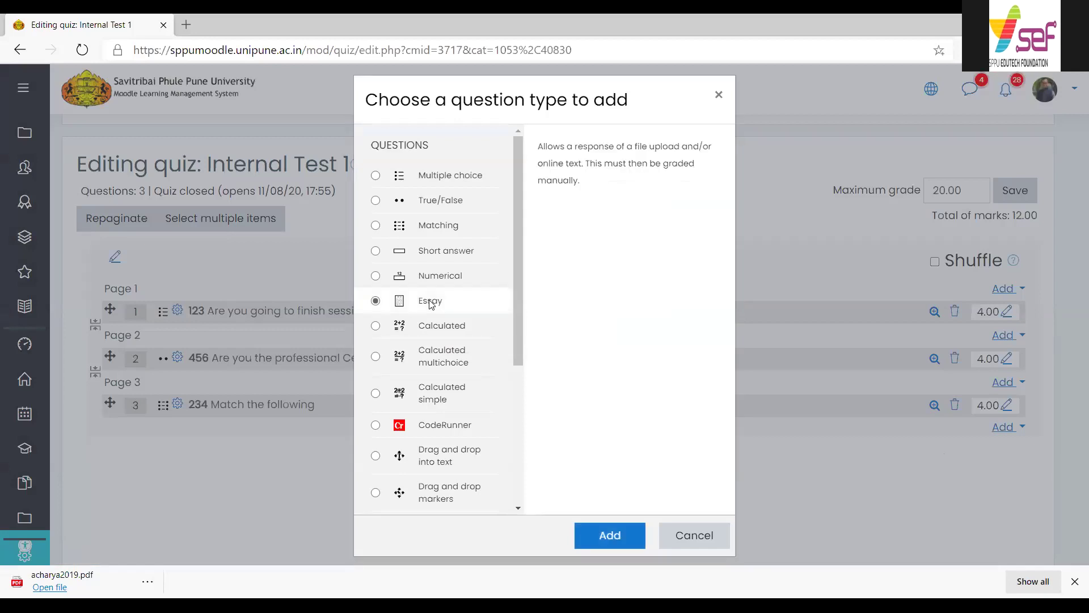
left_click(597, 535)
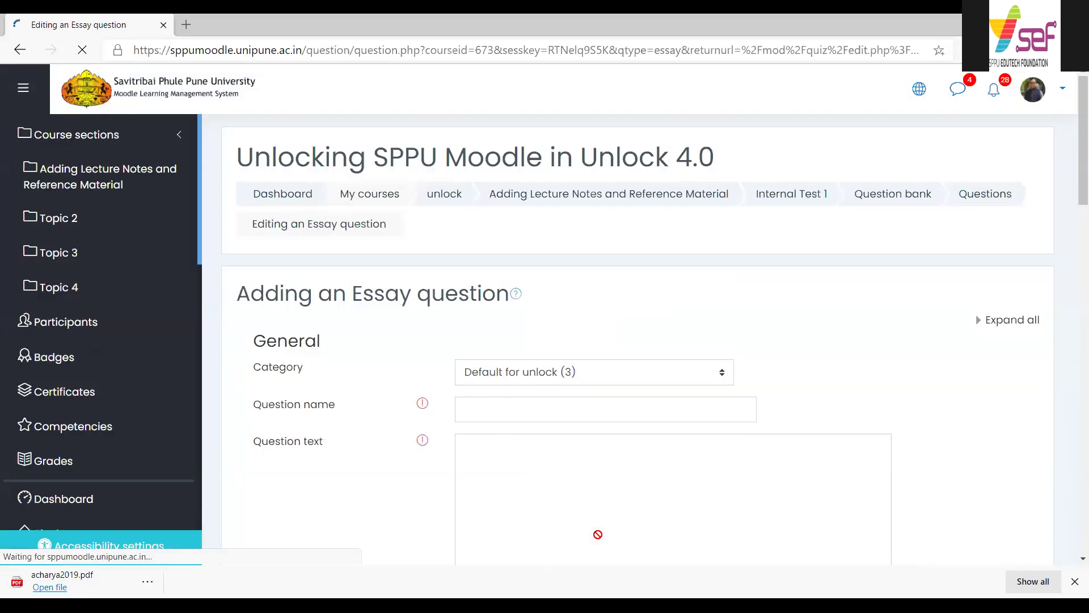
Name the essay 453, enter 'Thisi is a descriptive question', and set default mark 4
left_click(507, 408)
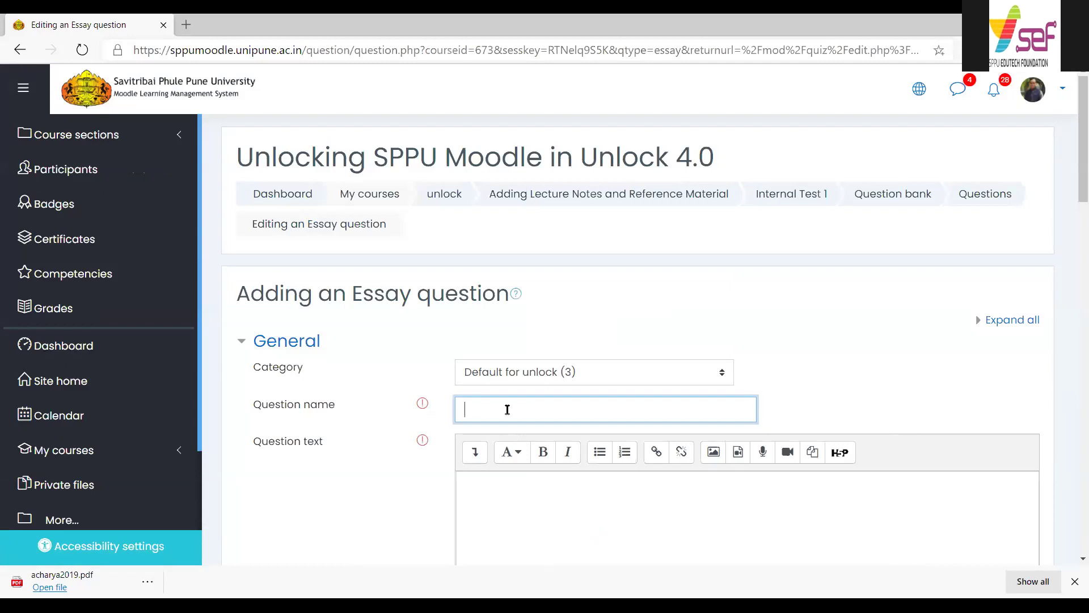
type("453")
left_click(483, 503)
type("Thisi is a descriptive question")
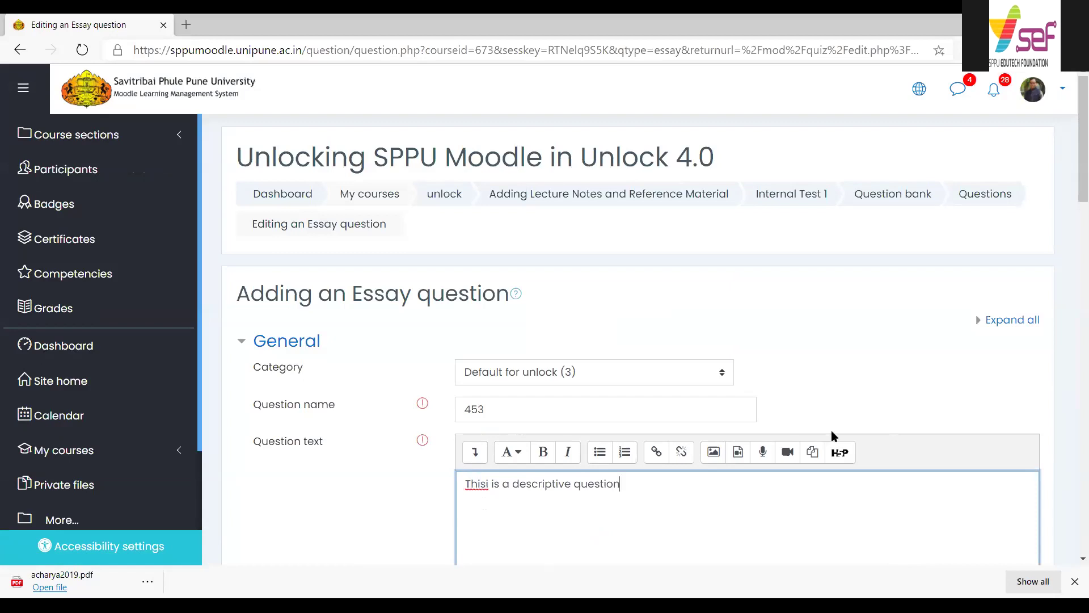
left_click_drag(1072, 153, 1072, 288)
double_click(493, 246)
type("4")
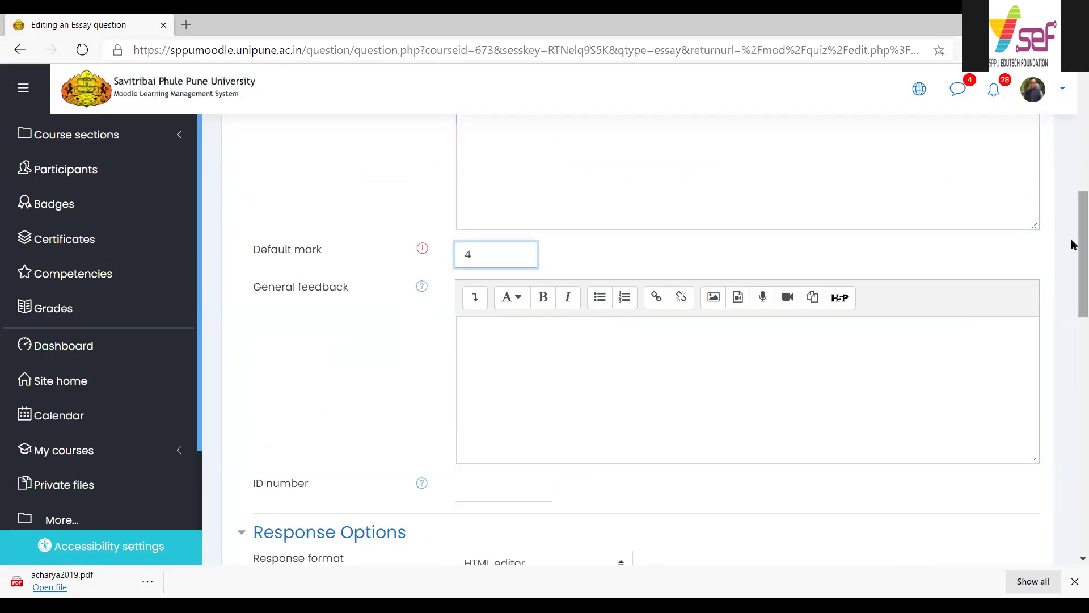
left_click_drag(1072, 243, 1072, 306)
scroll(1071, 307, "down", 2)
left_click(498, 324)
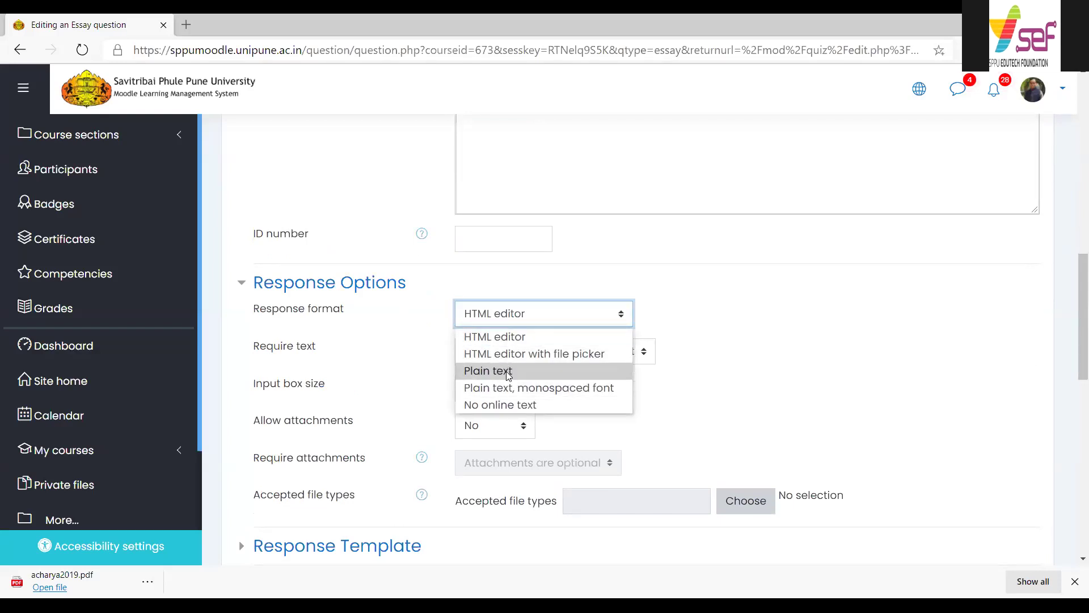
Keep the HTML editor and required text, set a 40-line input box with no attachments, and save
left_click(509, 342)
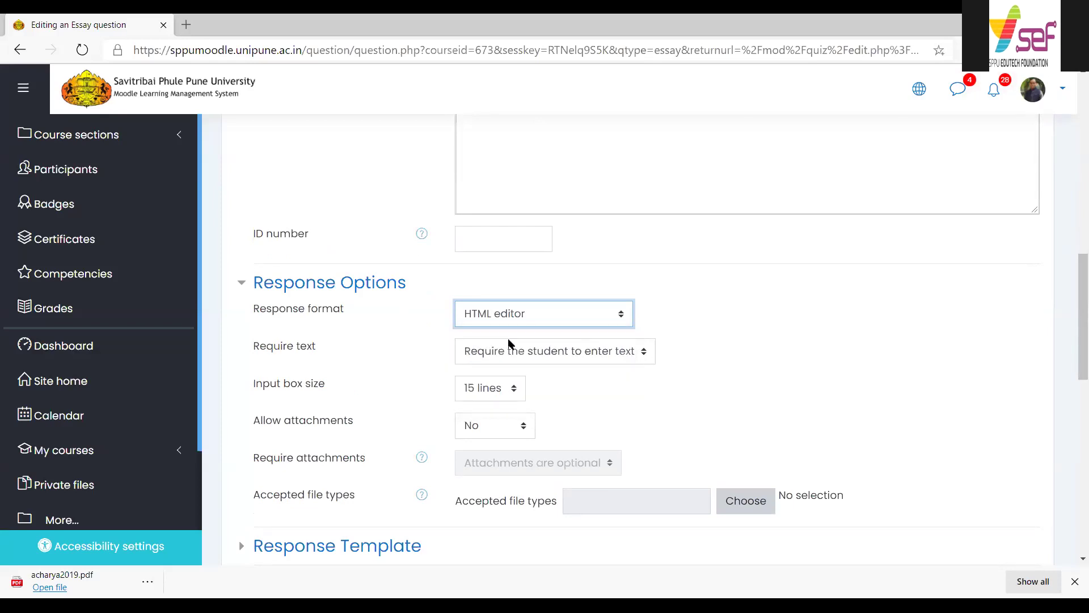
left_click(508, 355)
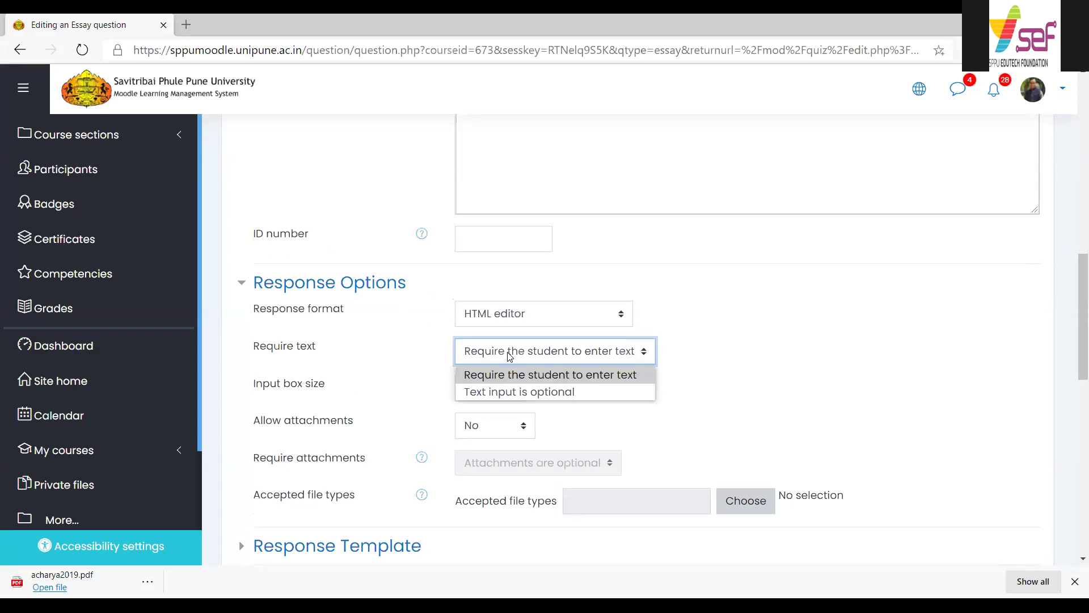
left_click(508, 373)
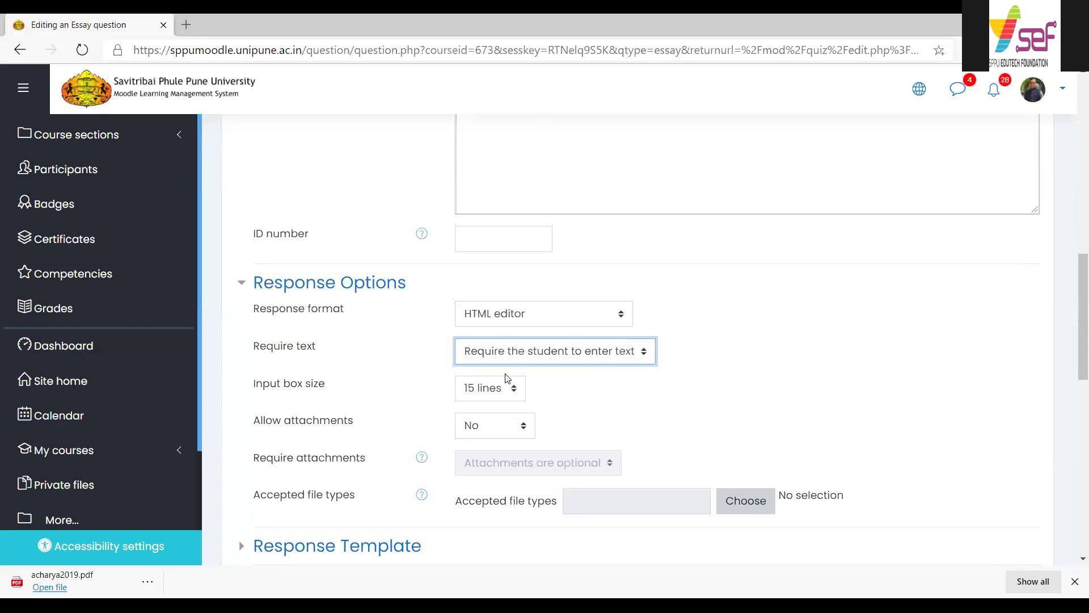
left_click(498, 394)
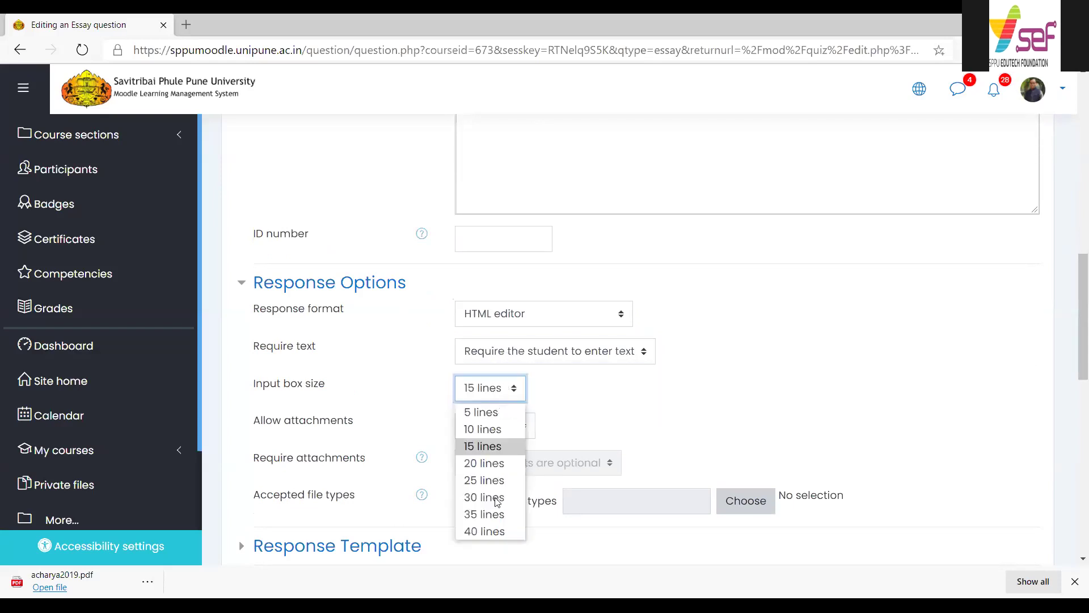
left_click(487, 532)
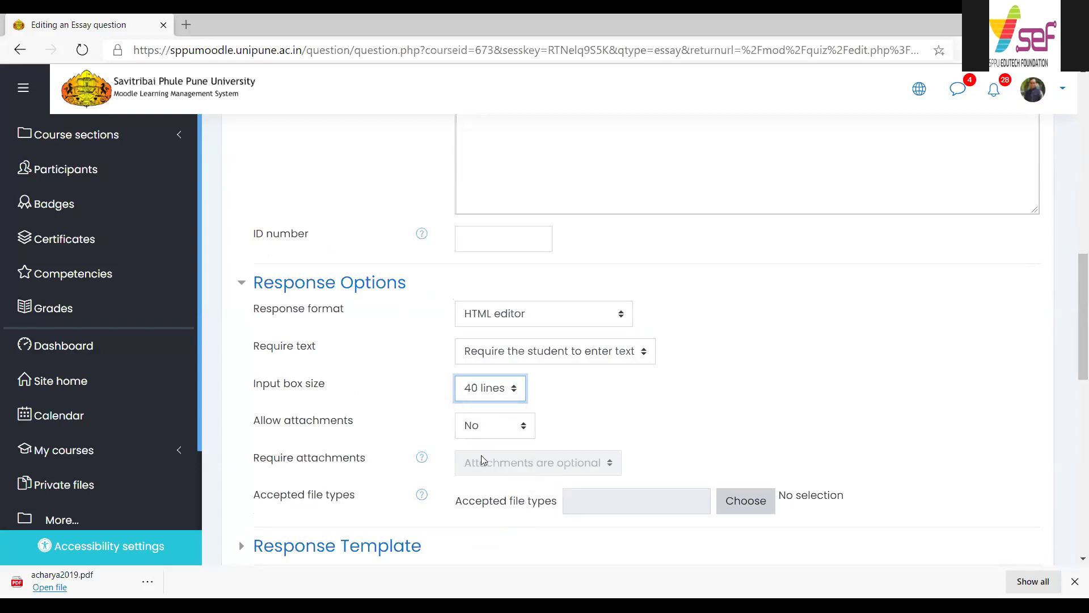
left_click(523, 431)
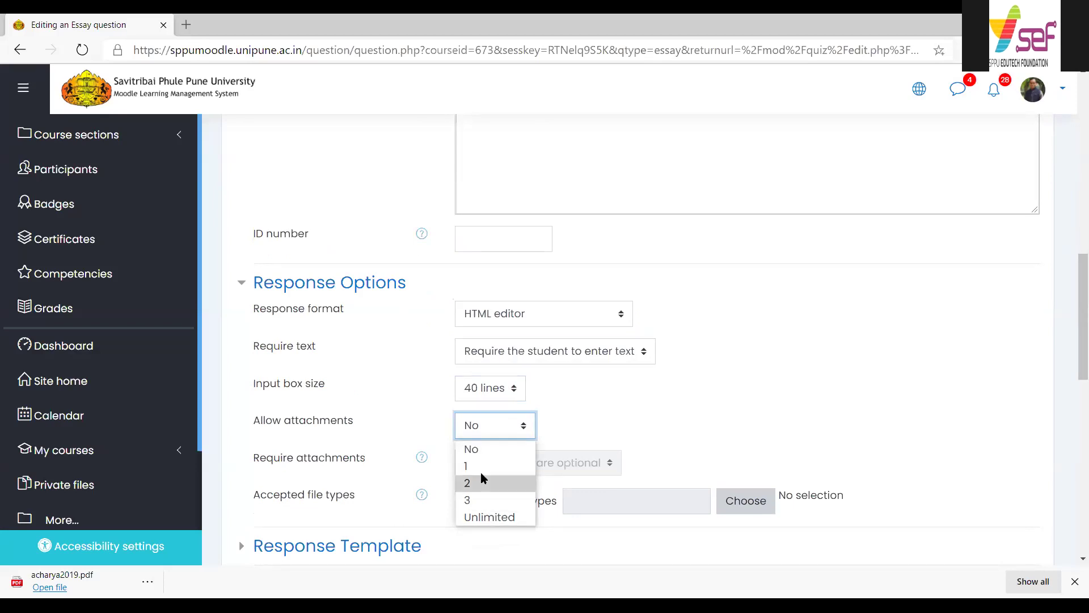
left_click(477, 449)
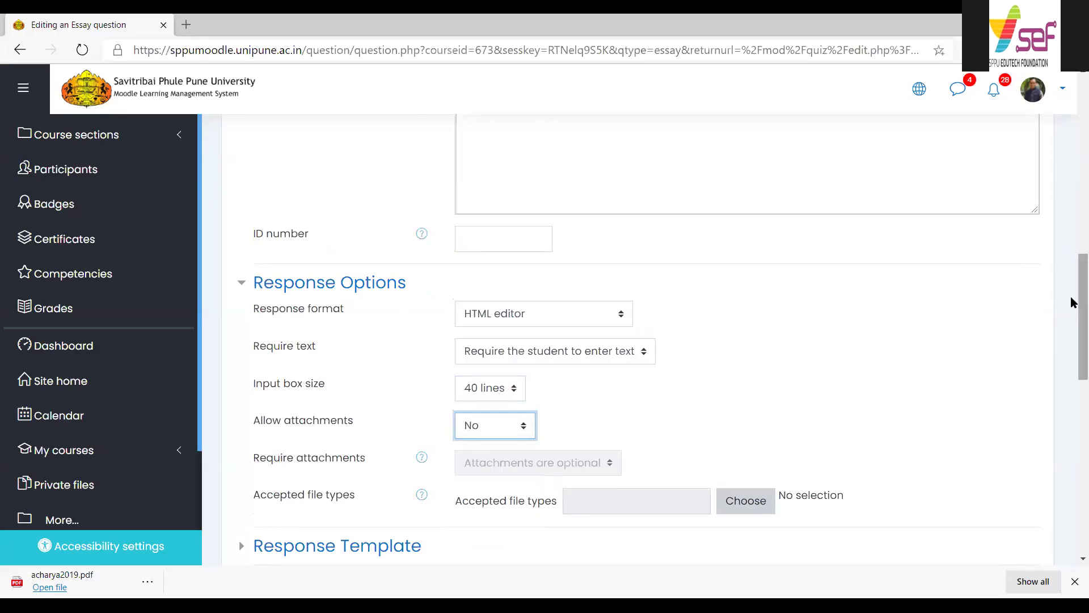
left_click_drag(1072, 286, 1072, 420)
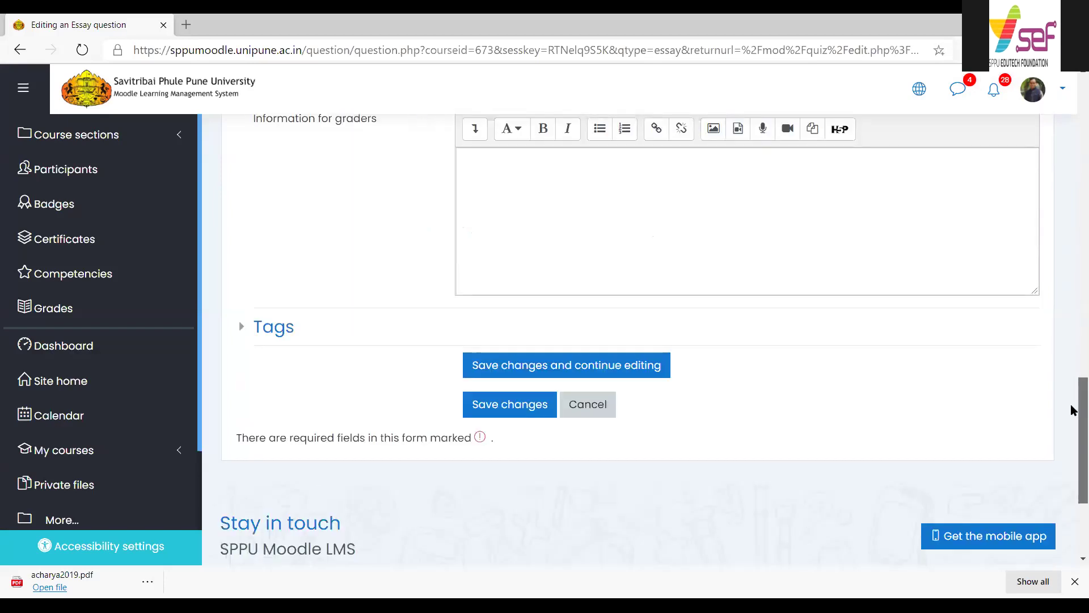
left_click(530, 414)
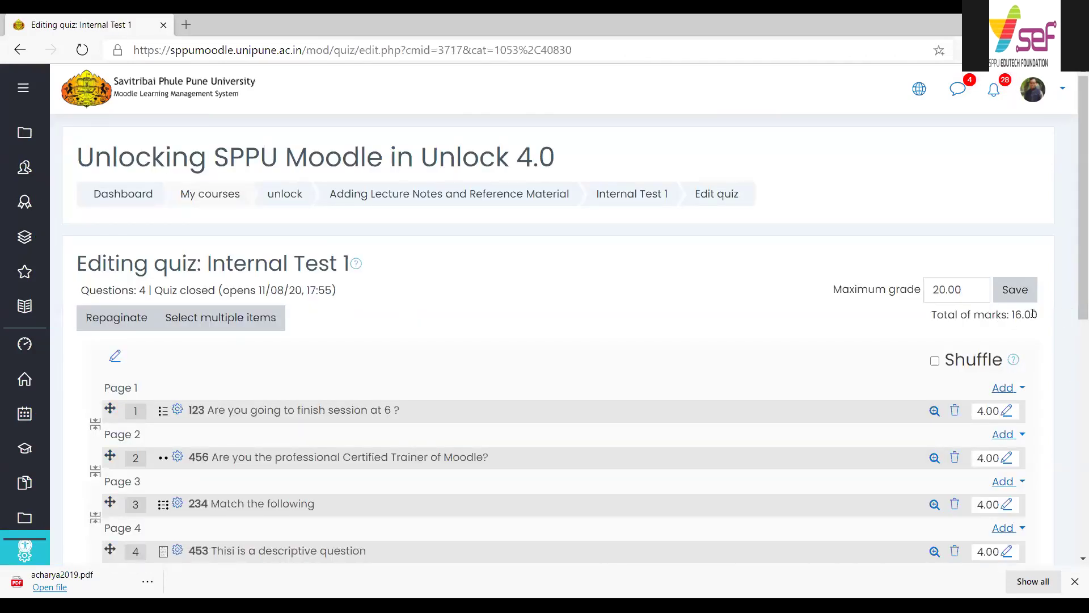
Add a new Select missing words question after question 4 of Internal Test 1
scroll(1044, 474, "down", 2)
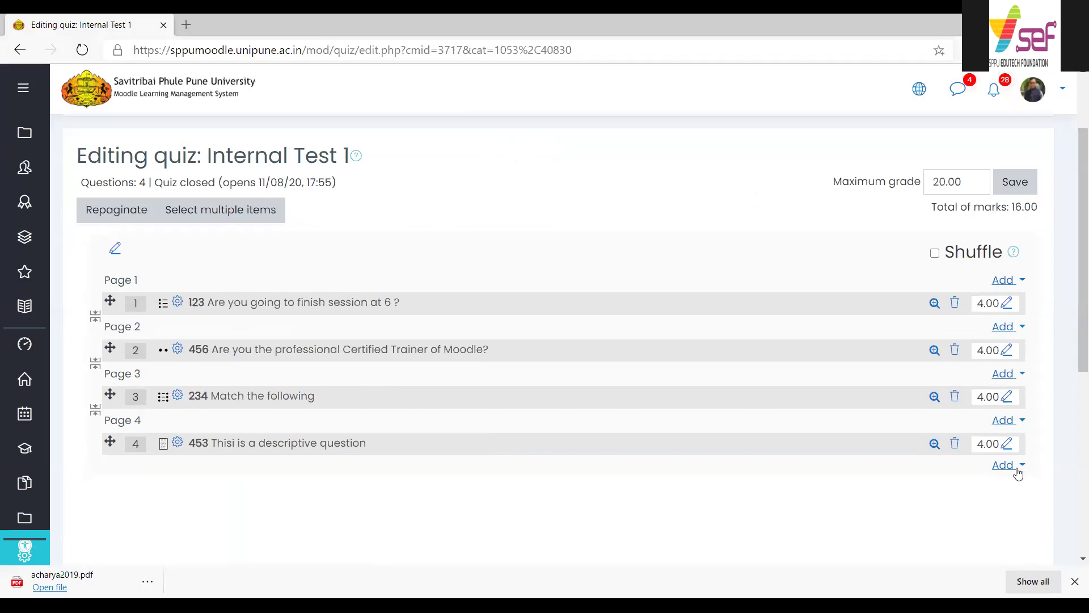
left_click(1017, 467)
left_click(960, 492)
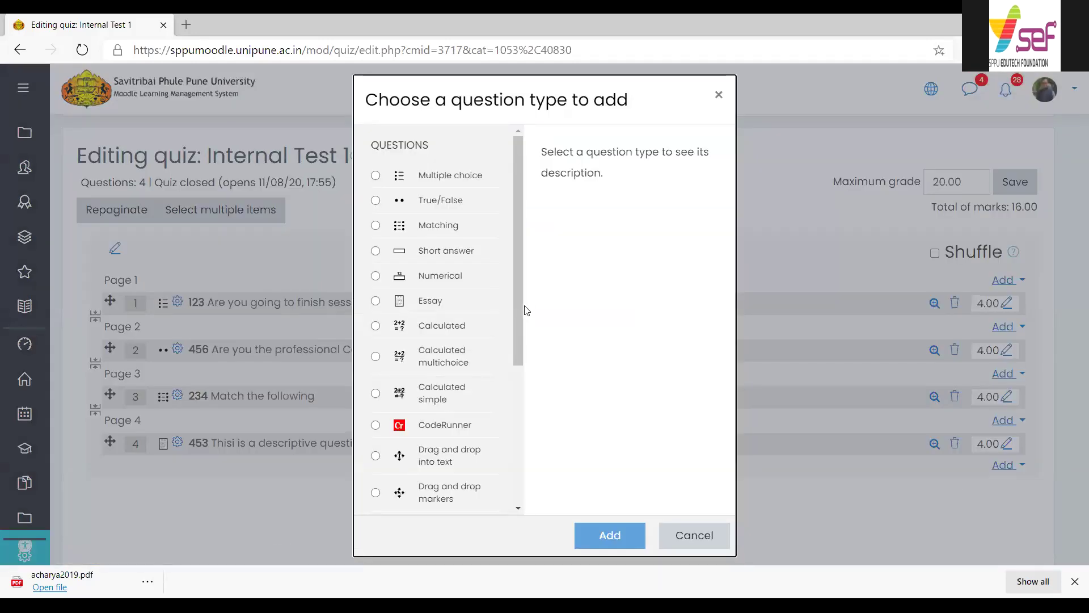
scroll(522, 422, "down", 5)
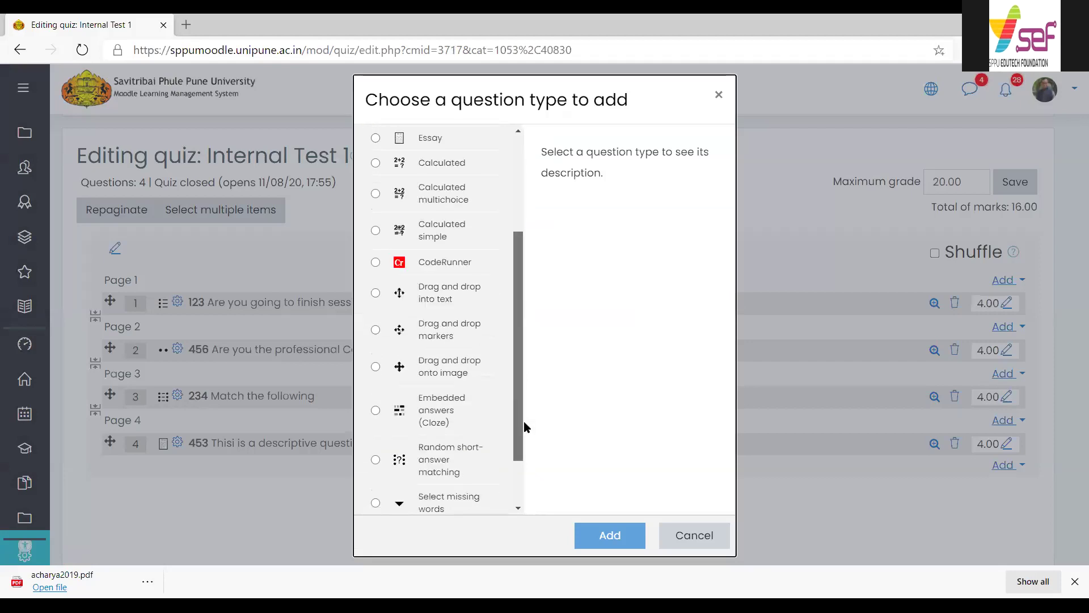
left_click(376, 433)
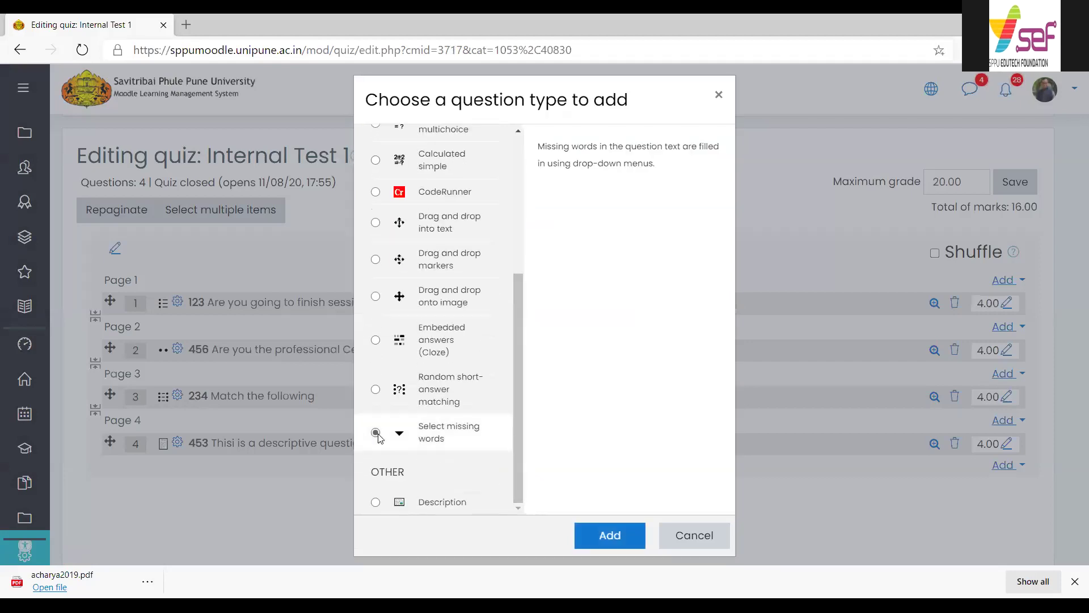
left_click(607, 531)
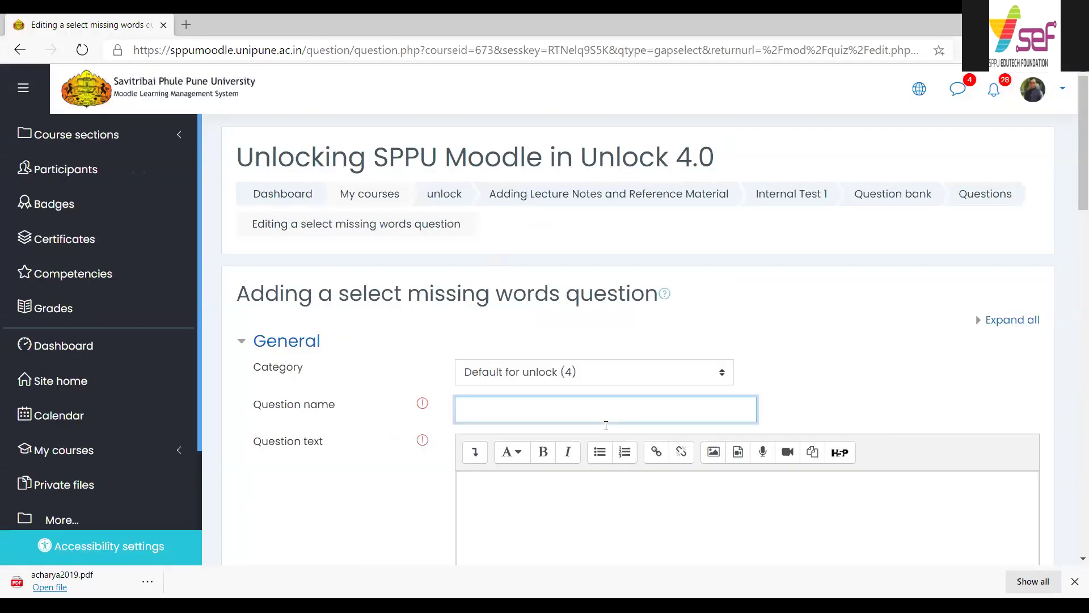
Name the new question '267' and set its default mark to 4
type("267")
left_click(542, 505)
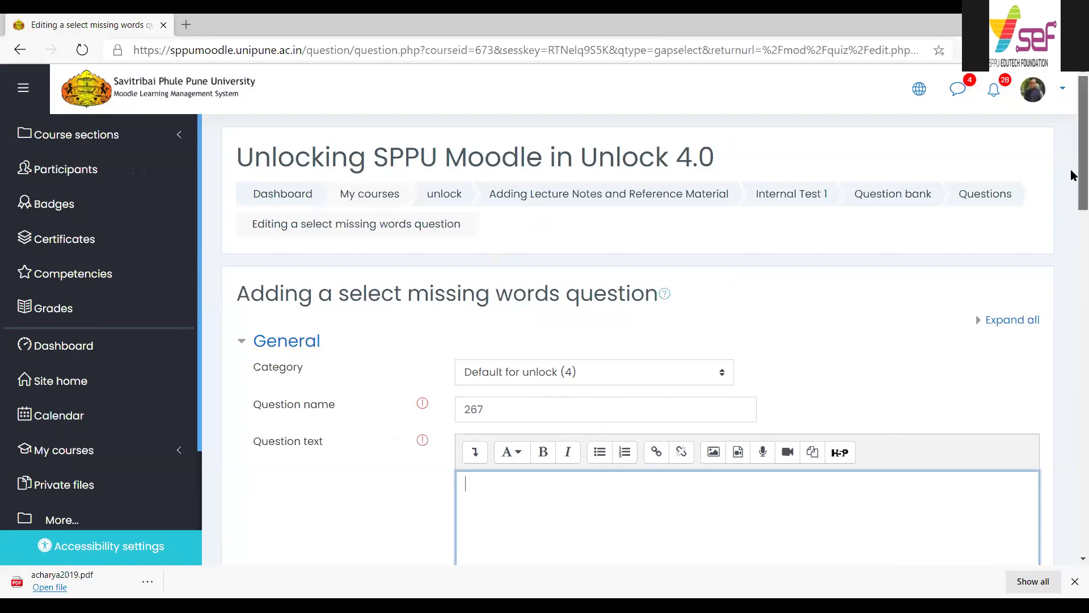
left_click_drag(1072, 172, 1072, 262)
double_click(516, 379)
type("4")
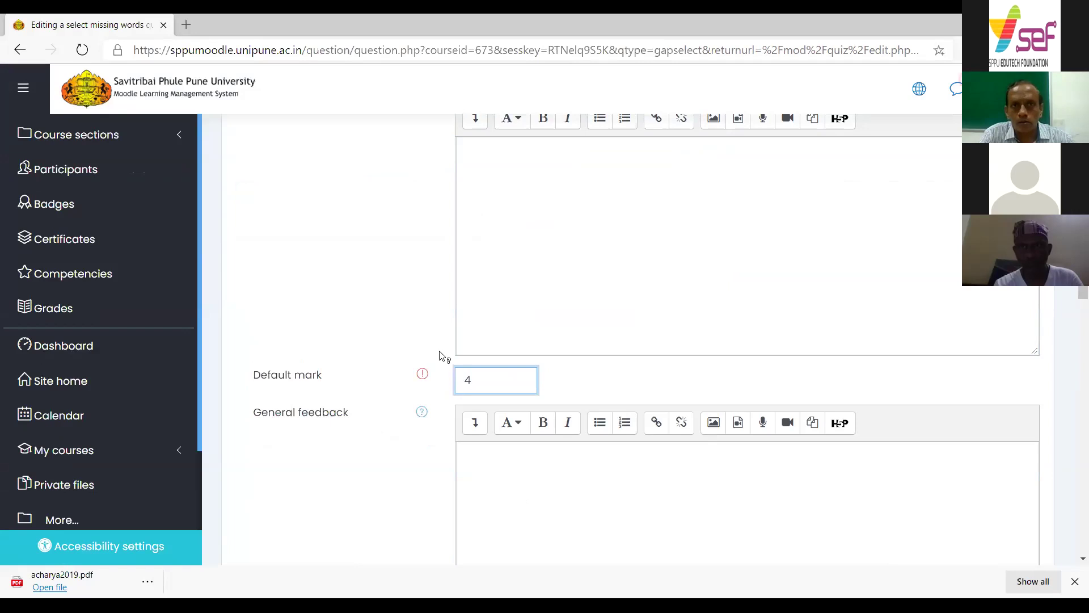
Enter the question text 'India is my country. All Indians are my brothers and sisters.'
left_click(549, 246)
type("Fill")
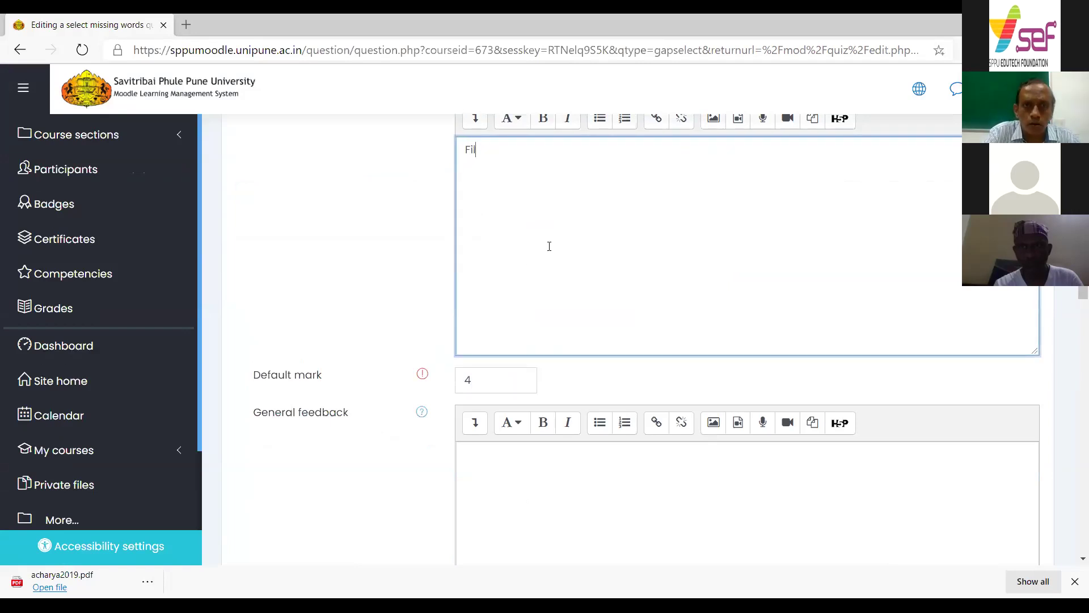
key("BackSpace")
key("BackSpace")
key("BackSpace")
key("BackSpace")
type("India is my country")
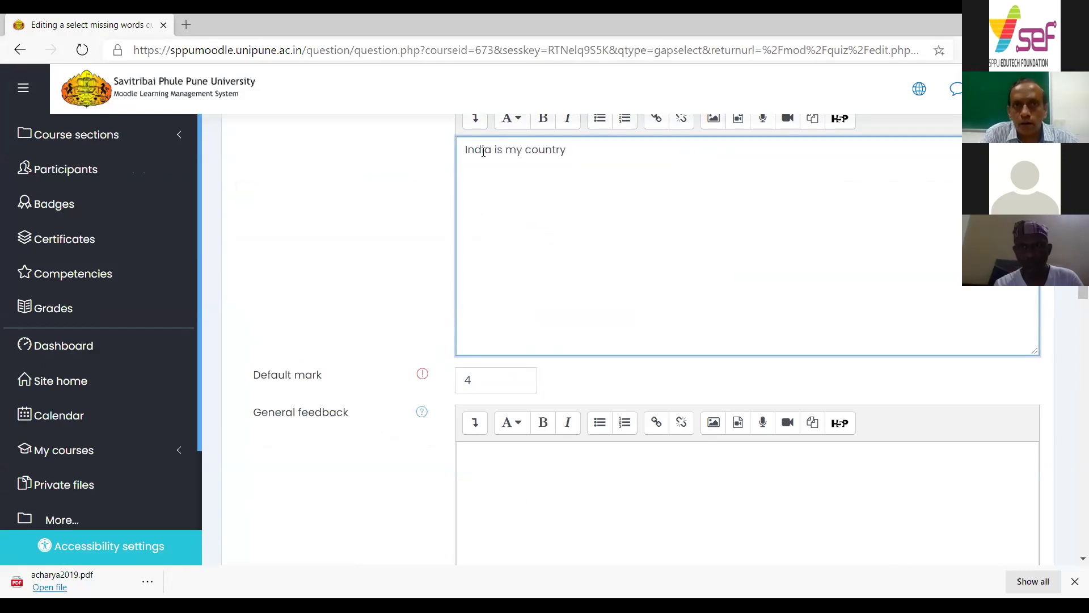
type(",")
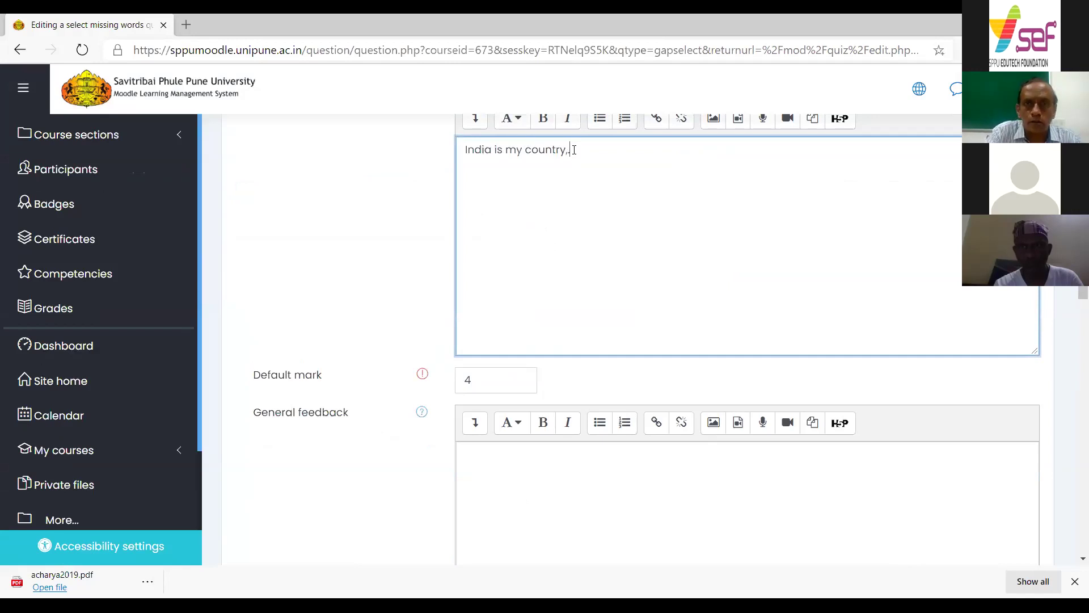
key("BackSpace")
type("All ")
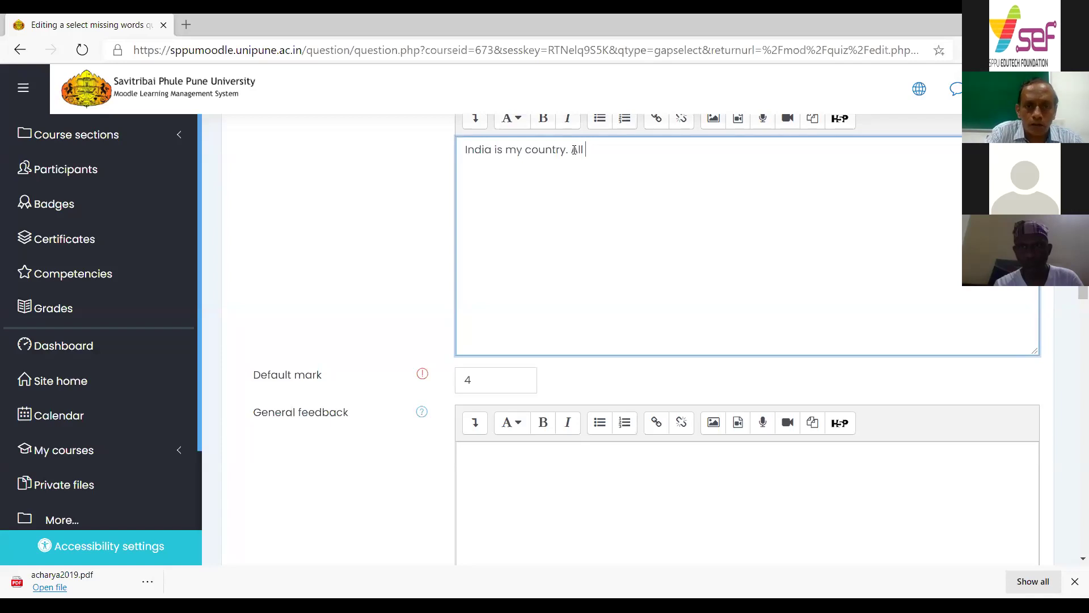
type("India")
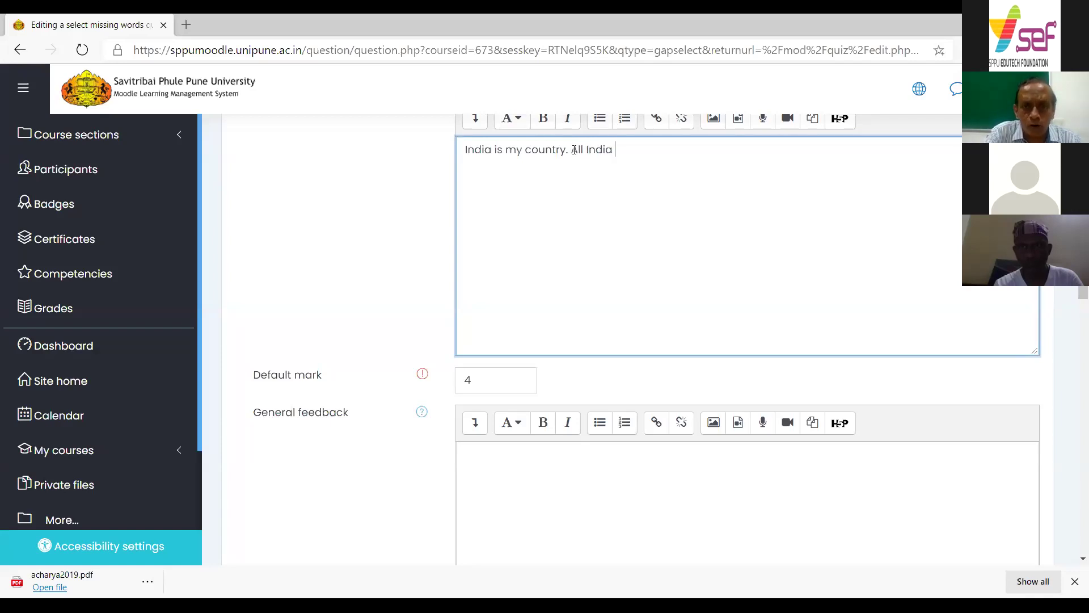
key("BackSpace")
key("BackSpace")
type("ns are ")
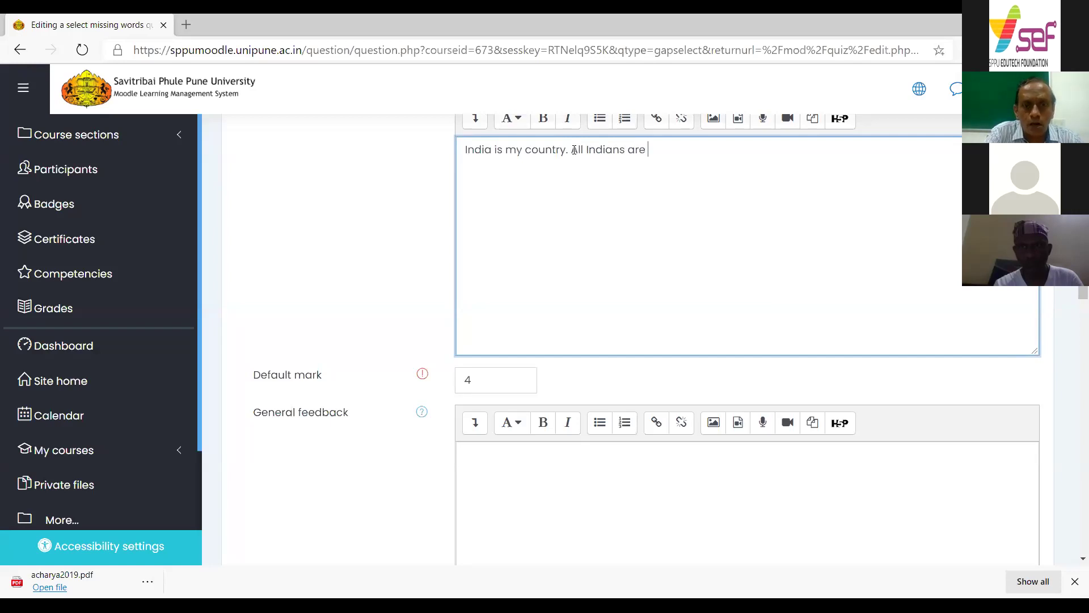
type("my brothers and sistere")
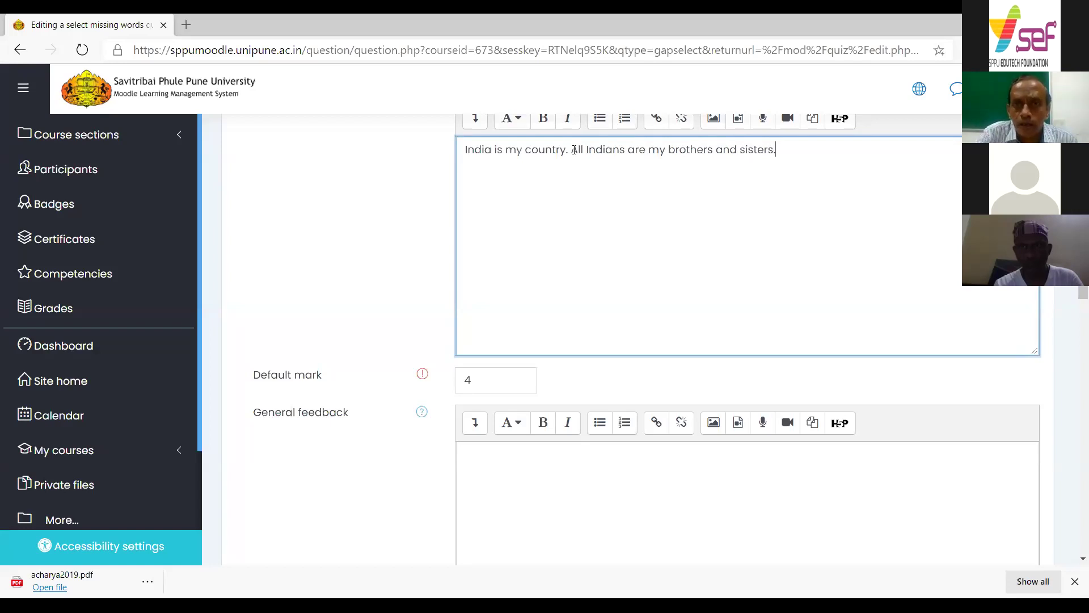
double_click(481, 151)
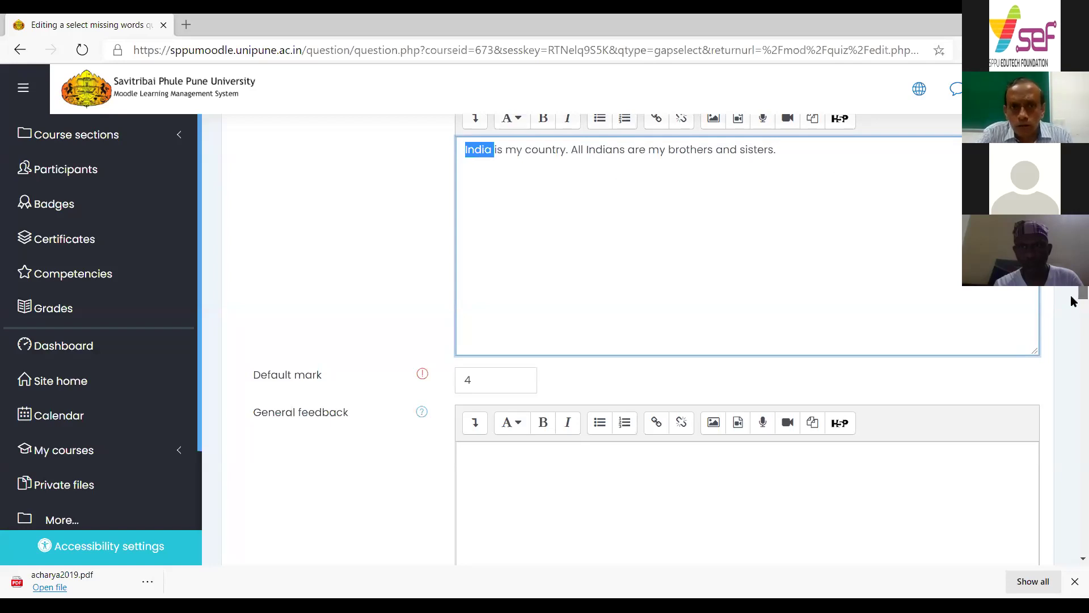
scroll(1072, 295, "down", 8)
Enter India as the answer for Choice [[1]]
left_click(558, 342)
key("ctrl+v")
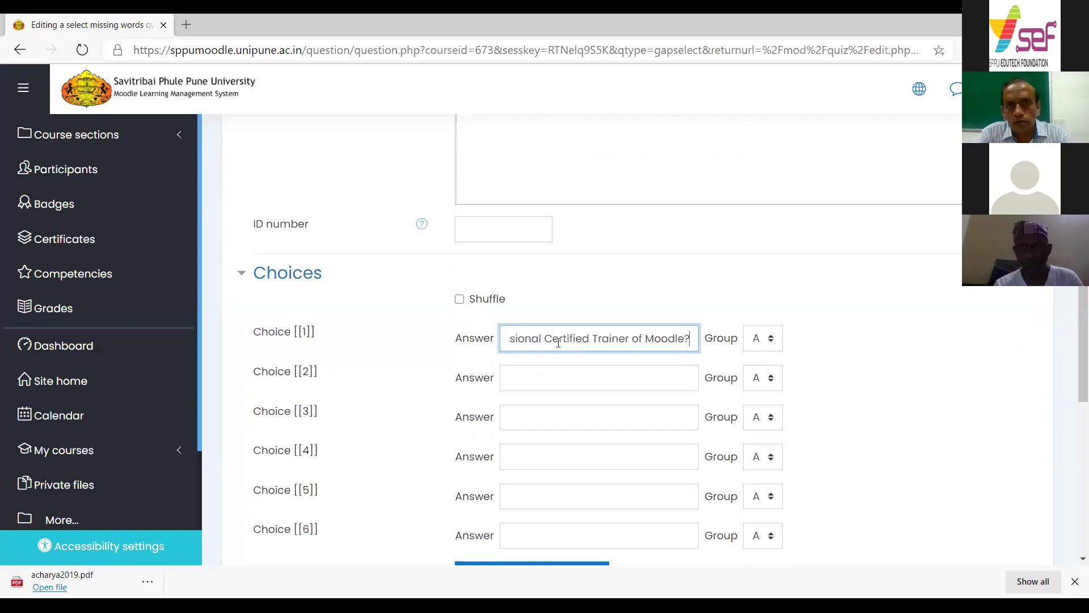
key("ctrl+z")
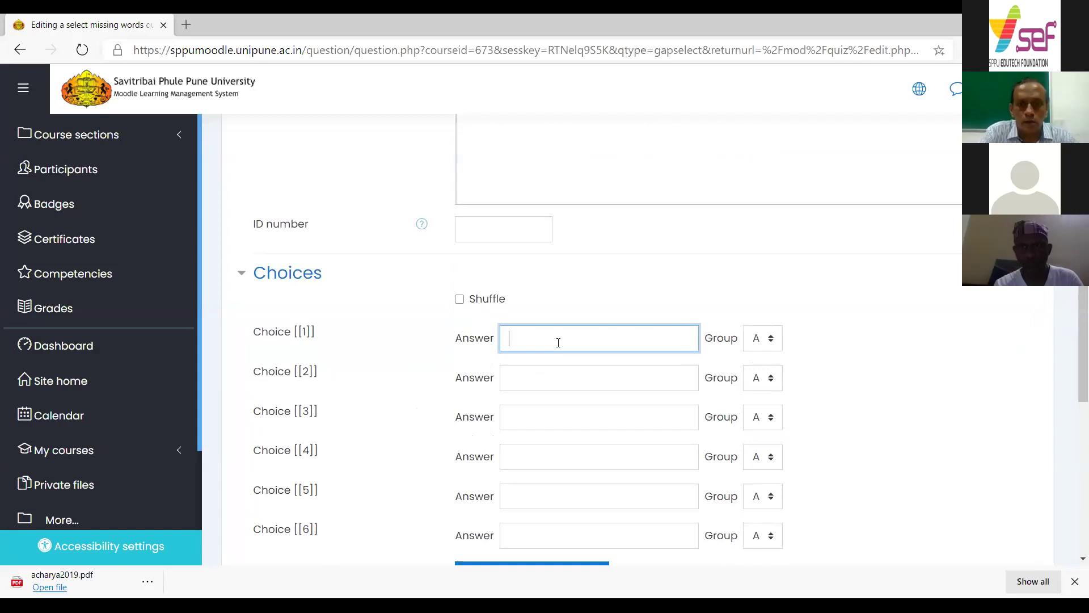
type("India")
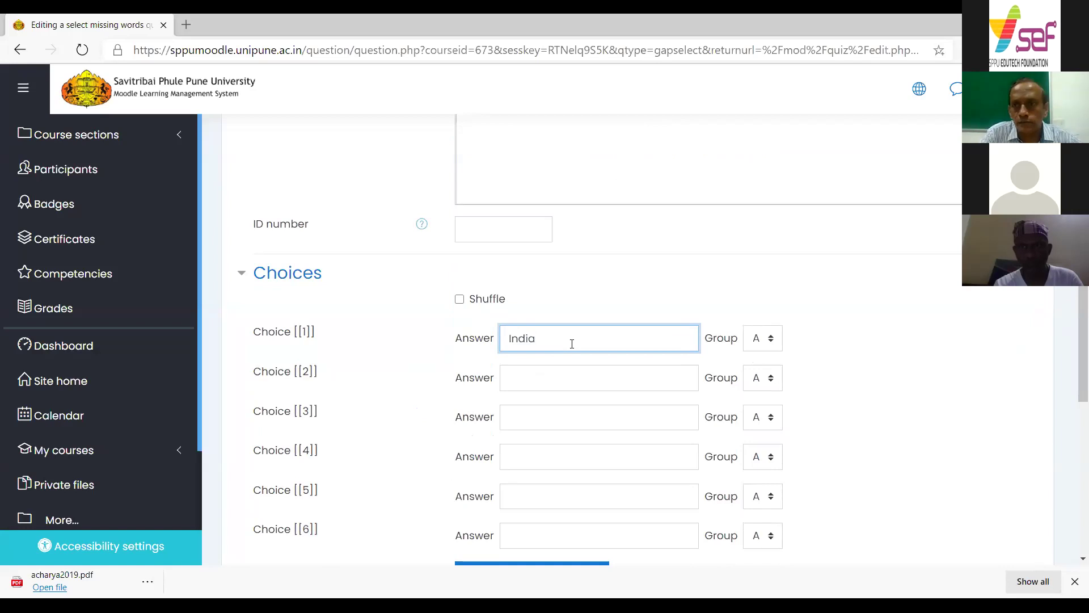
Replace the word 'India' in the question text with the gap marker [[1]]
left_click_drag(1072, 309, 1072, 178)
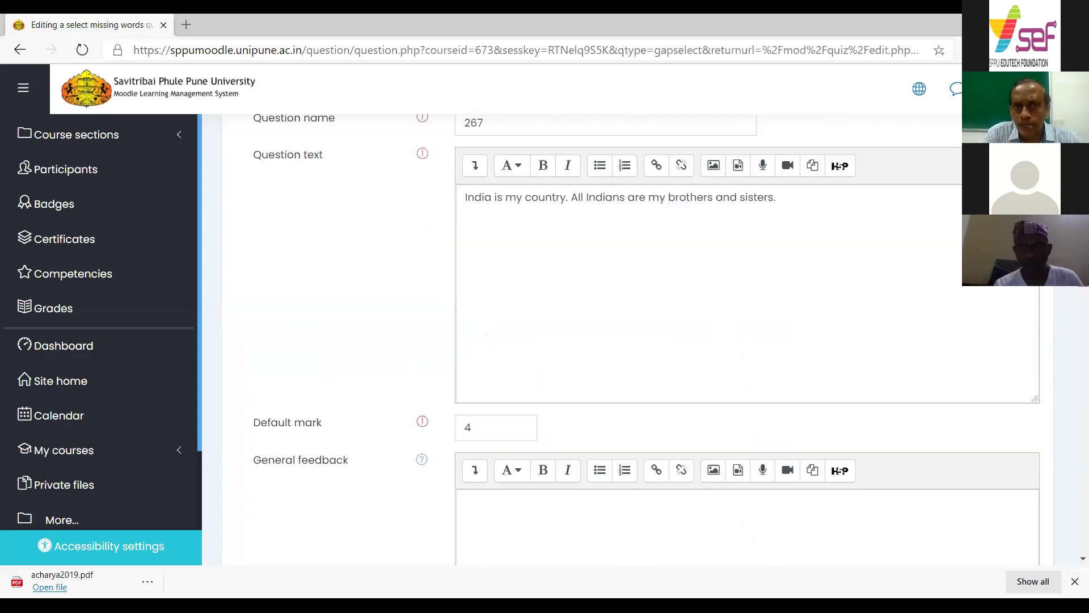
scroll(517, 291, "up", 2)
left_click_drag(493, 301, 372, 309)
type("[[")
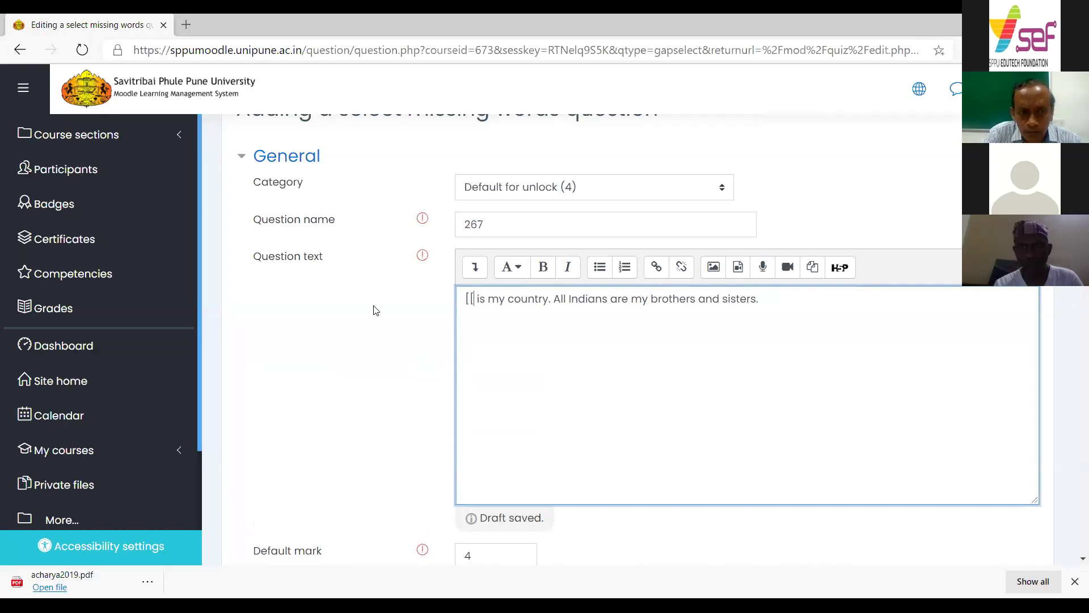
type("1]]")
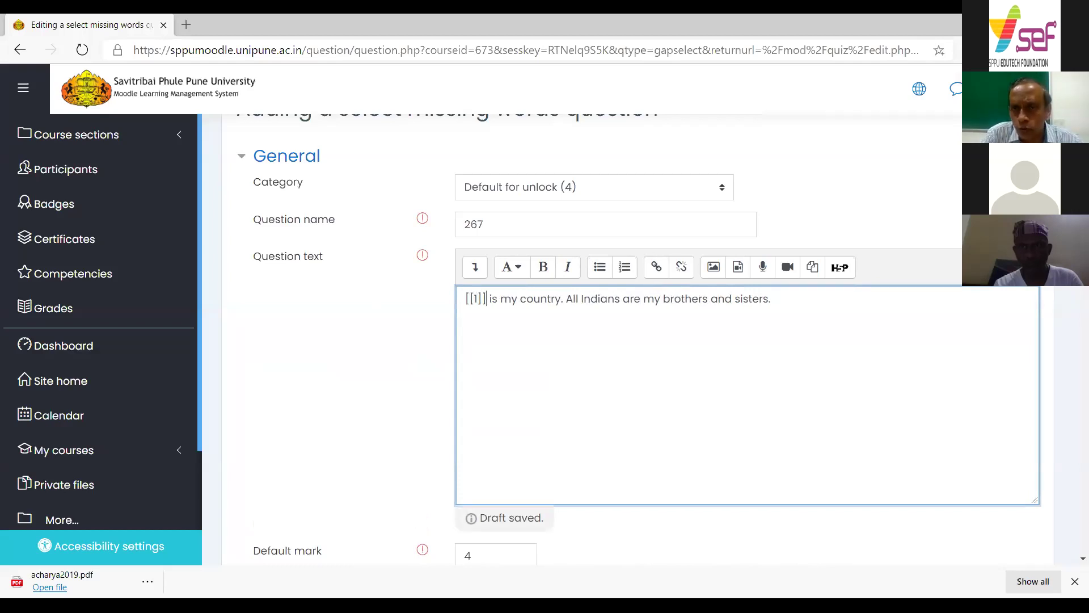
scroll(1072, 344, "down", 10)
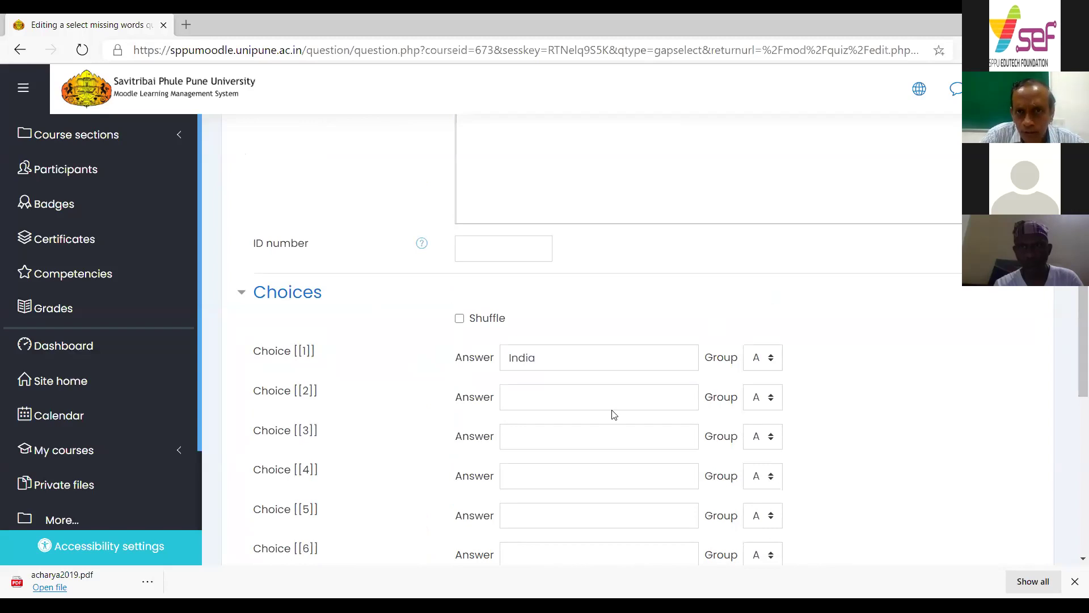
Set choices 2–4 to Country, Sisters and Brothers, fixing the mixed-up entries
left_click(562, 394)
type("Country")
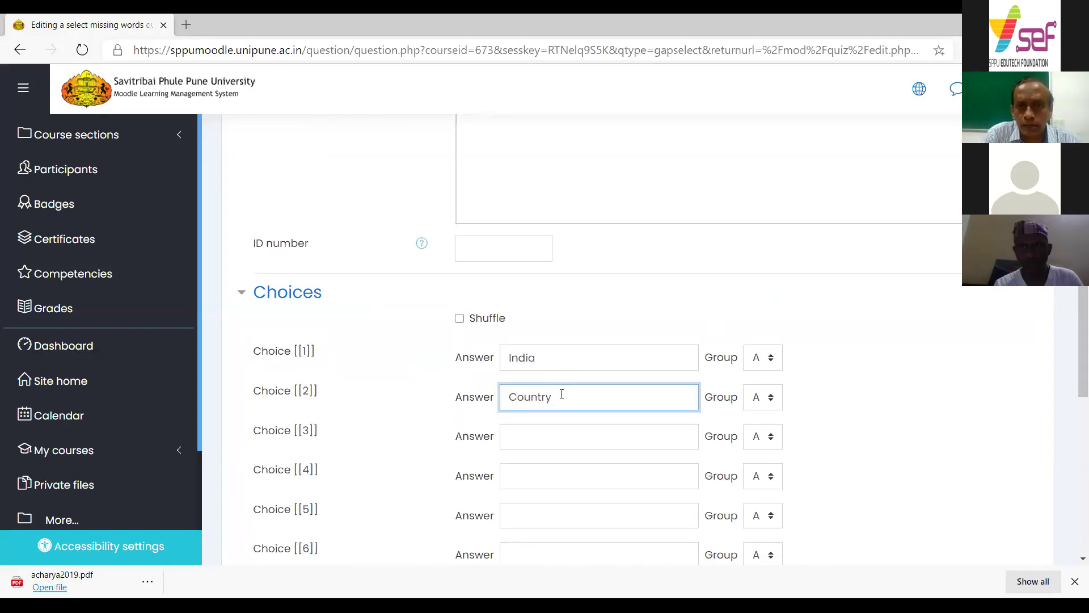
left_click(519, 436)
type("Brother")
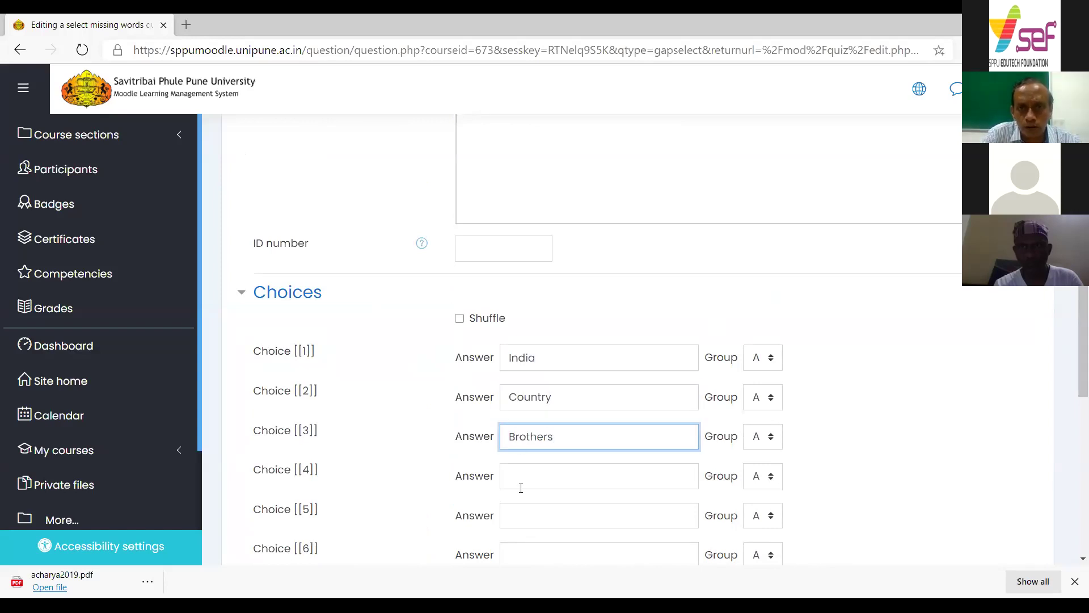
type("Sisters")
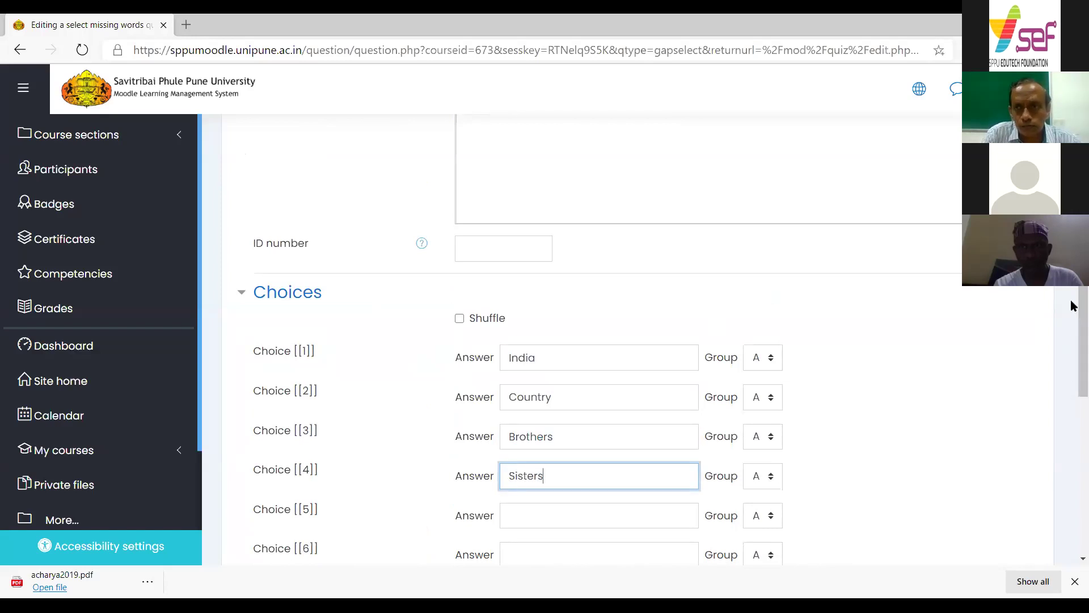
left_click_drag(584, 438, 429, 442)
key("ctrl+c")
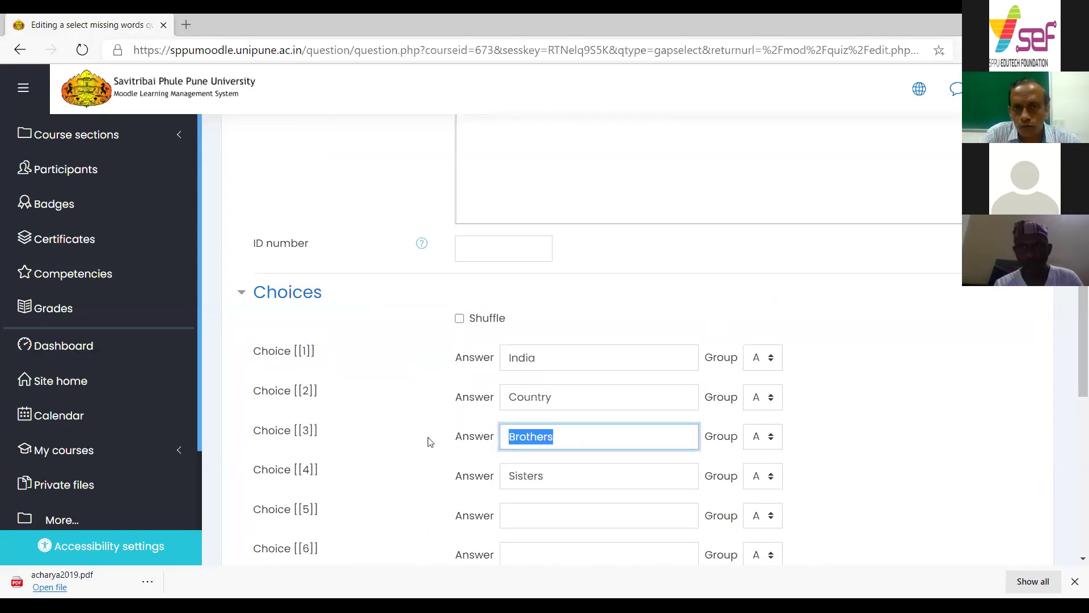
key("BackSpace")
left_click(584, 484)
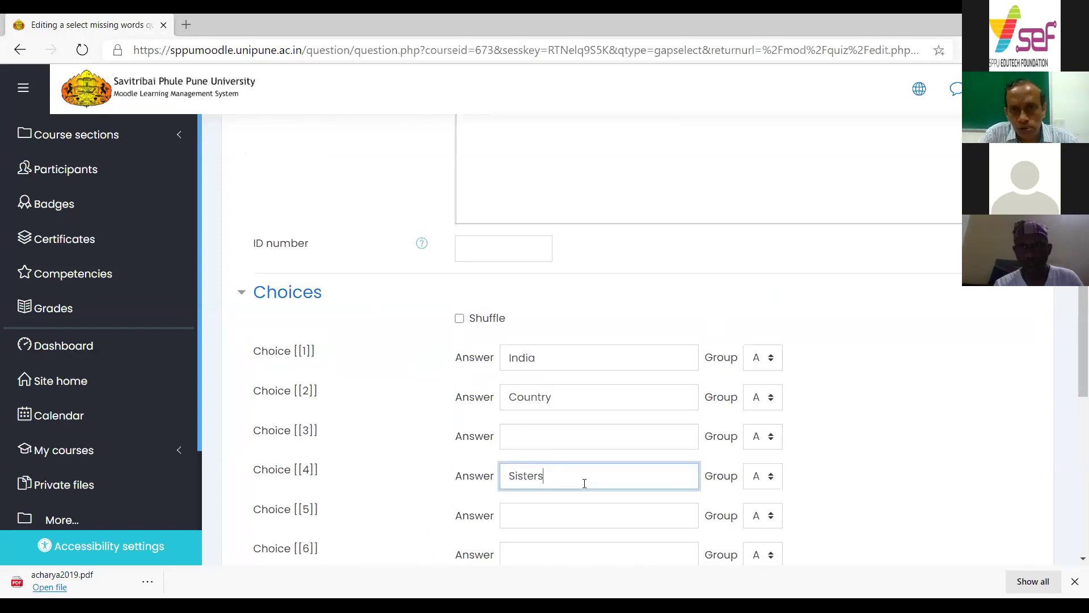
key("ctrl+v")
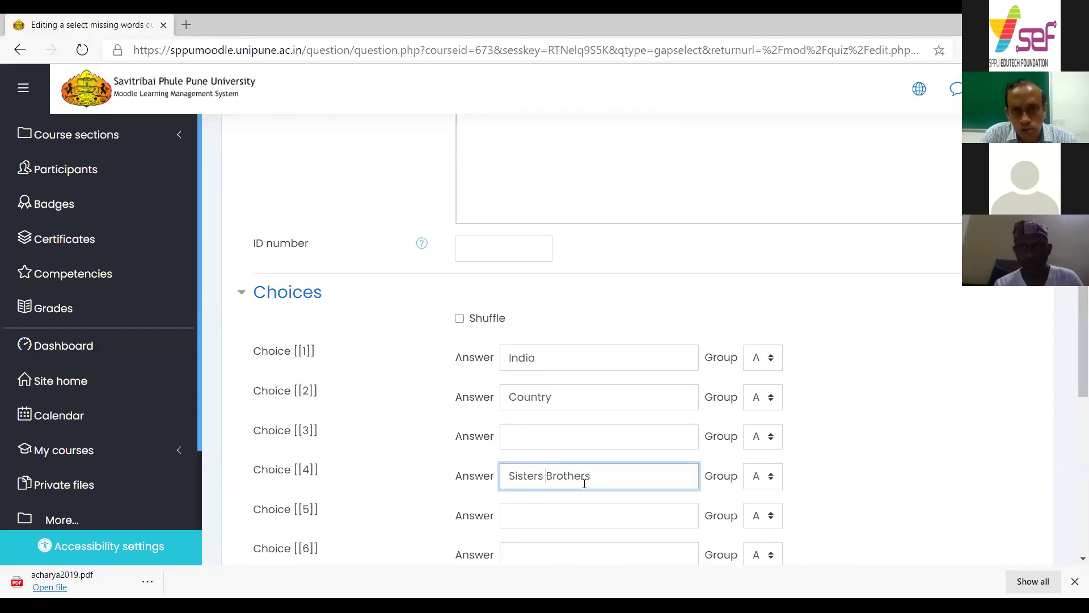
key("ctrl+shift+Left")
key("ctrl+c")
key("BackSpace")
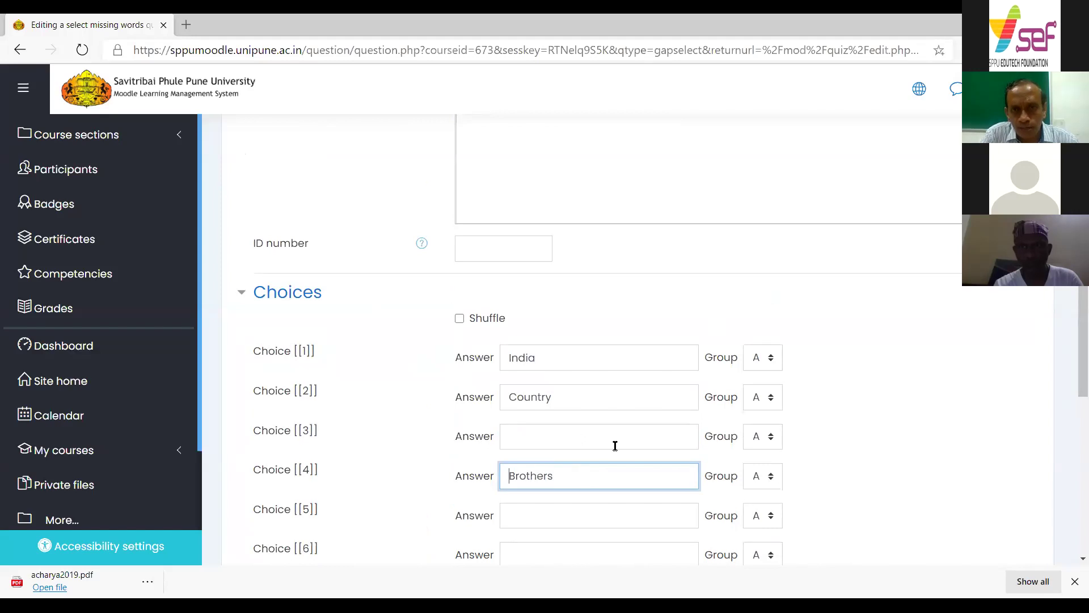
left_click(583, 436)
key("ctrl+v")
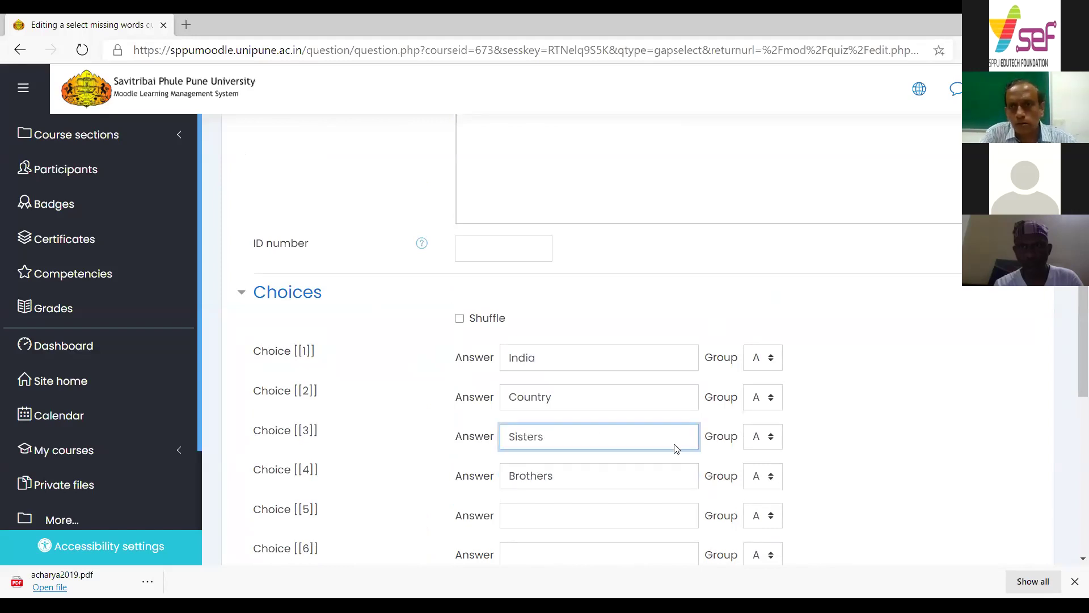
left_click_drag(1071, 348, 1070, 187)
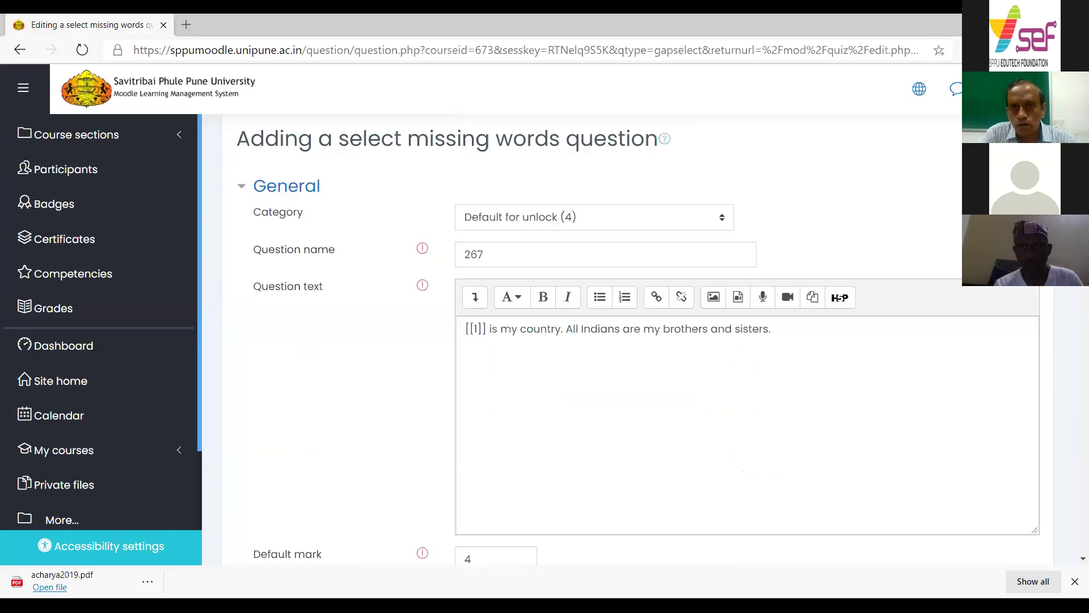
Replace country, brothers and sisters in the question text with gaps [[2]], [[4]] and [[3]]
double_click(596, 329)
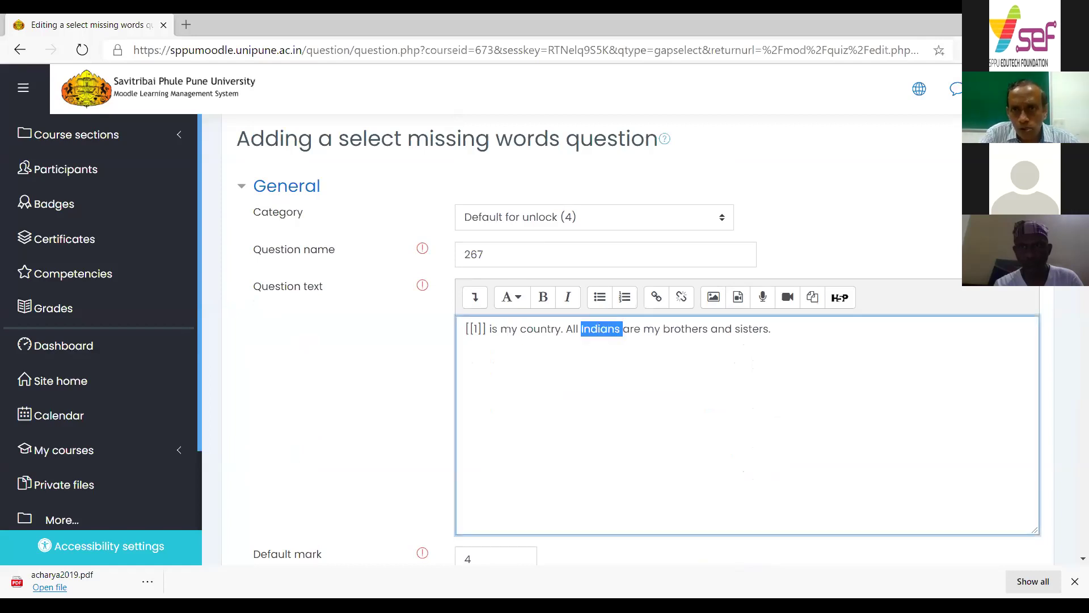
left_click_drag(1072, 318, 1072, 374)
scroll(666, 472, "up", 10)
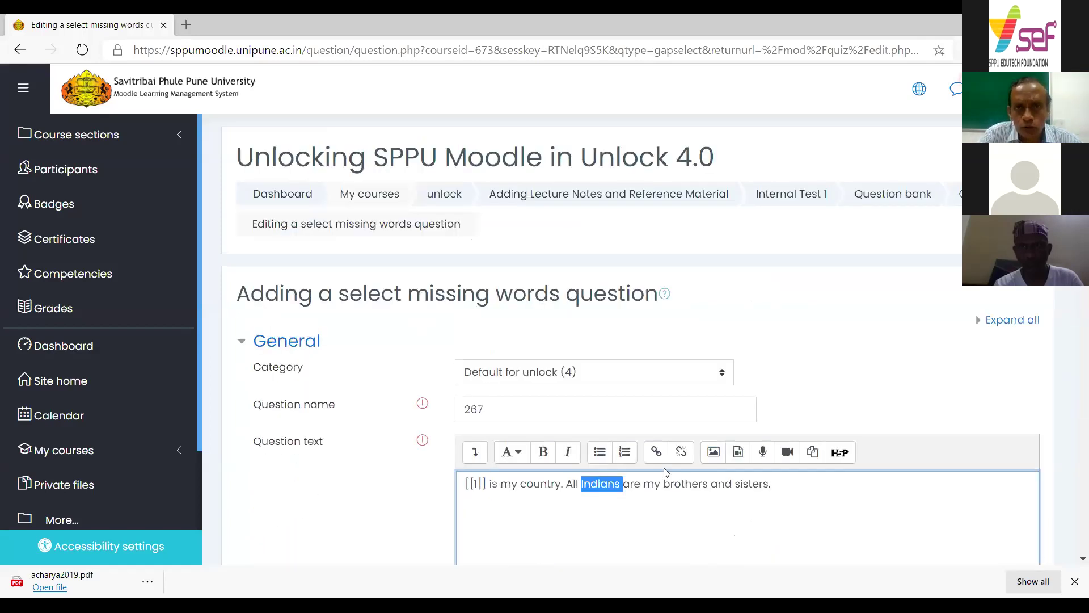
left_click(530, 487)
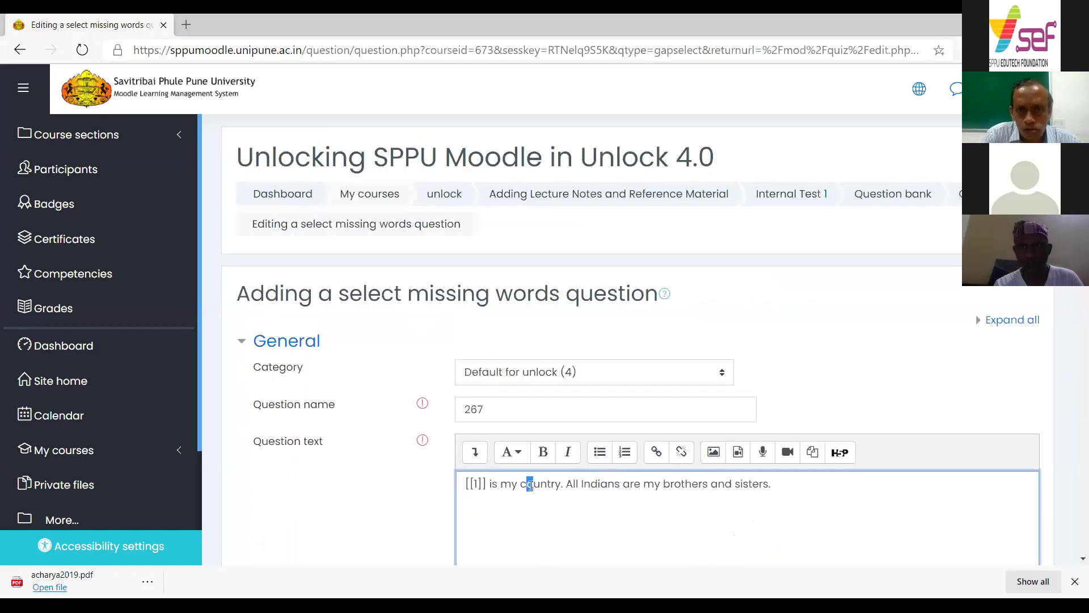
key("shift+Left")
key("shift+Right")
key("shift+Right")
key("shift+Right")
key("shift+Right")
key("shift+Right")
key("shift+Right")
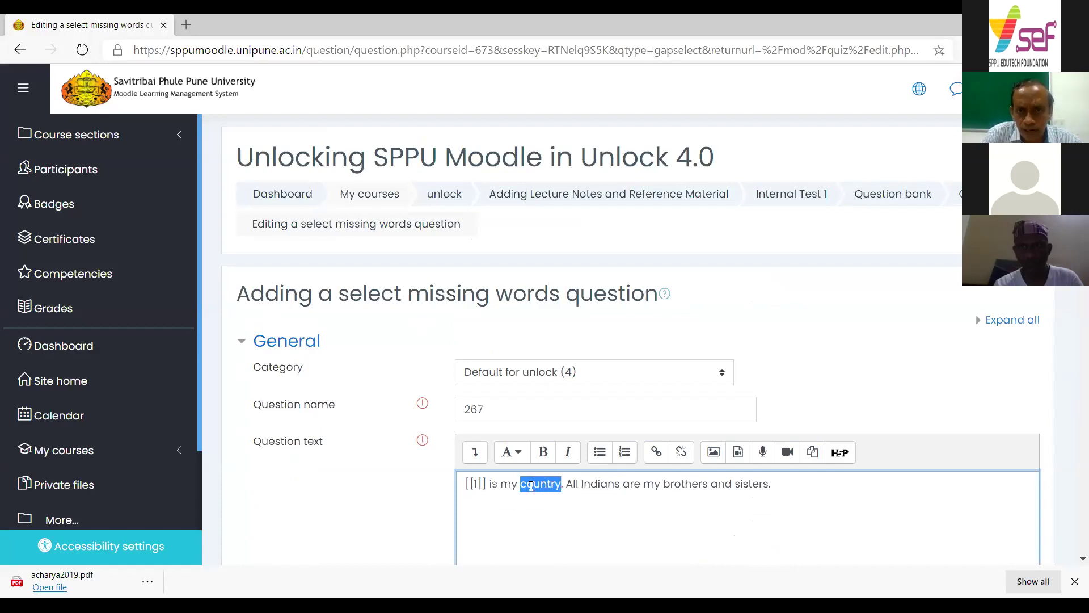
type("[[2]]")
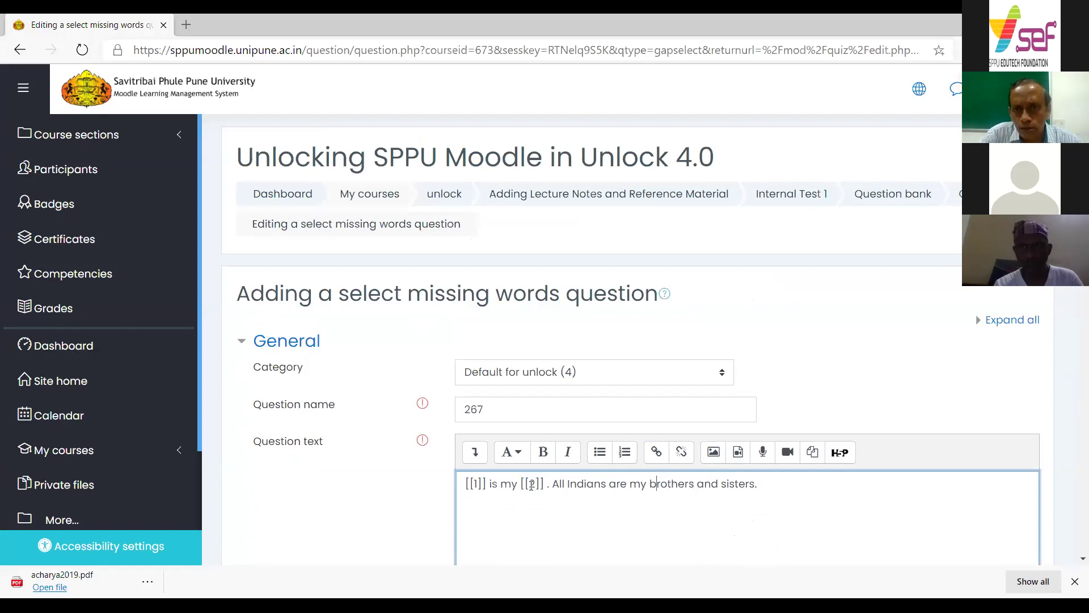
key("shift+Right")
key("shift+Right")
key("shift+Right")
key("shift+Right")
key("shift+Right")
key("shift+Right")
key("shift+Right")
key("shift+Right")
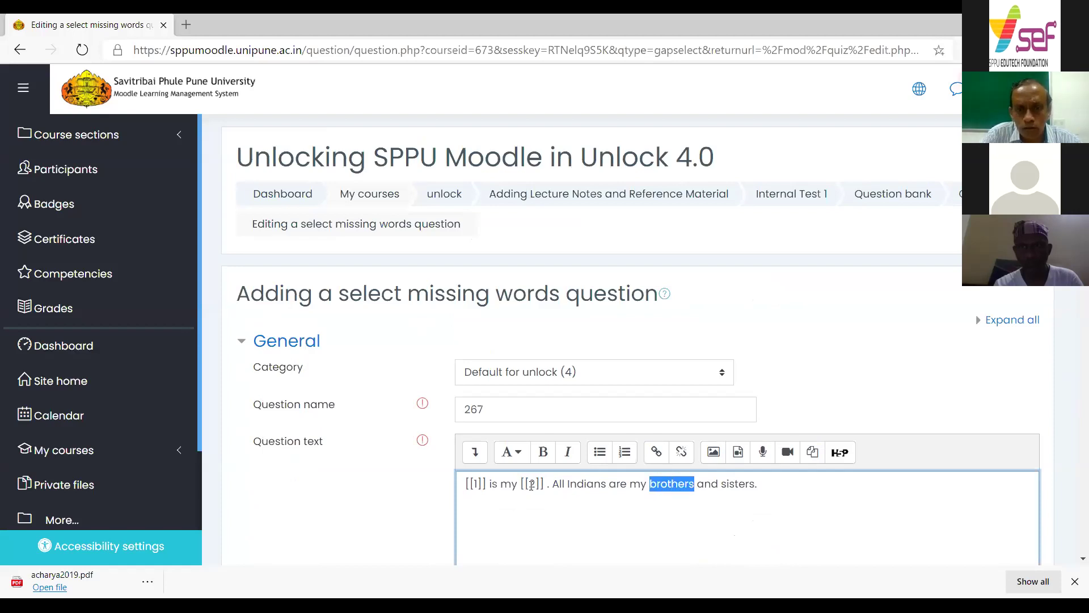
type("[[4]]")
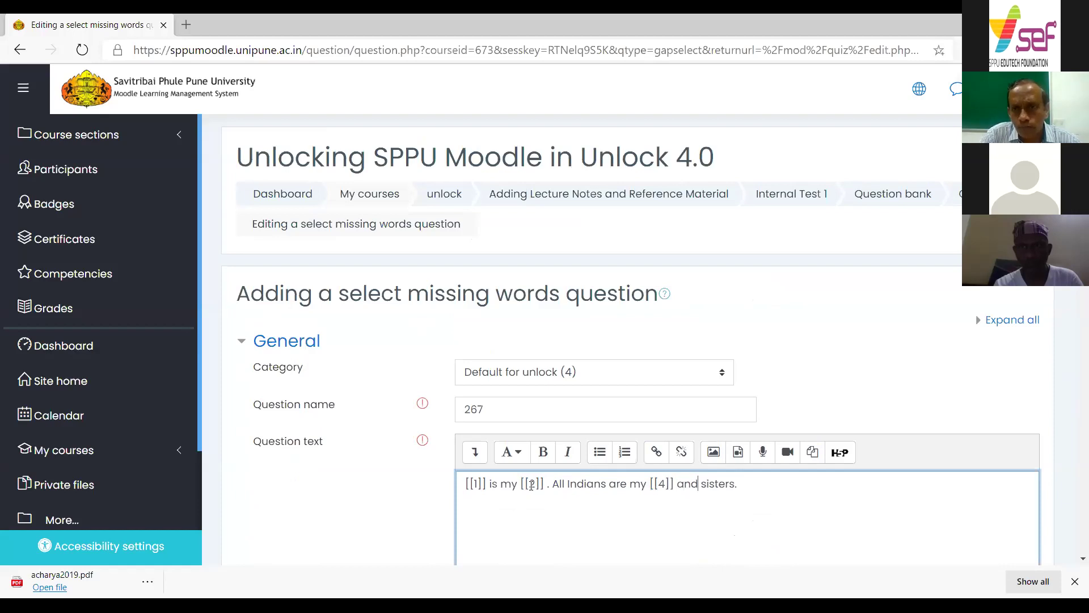
key("shift+Right")
key("shift+Right")
key("shift+Right")
key("shift+Right")
key("shift+Right")
key("shift+Right")
key("shift+Right")
type("[[3]]")
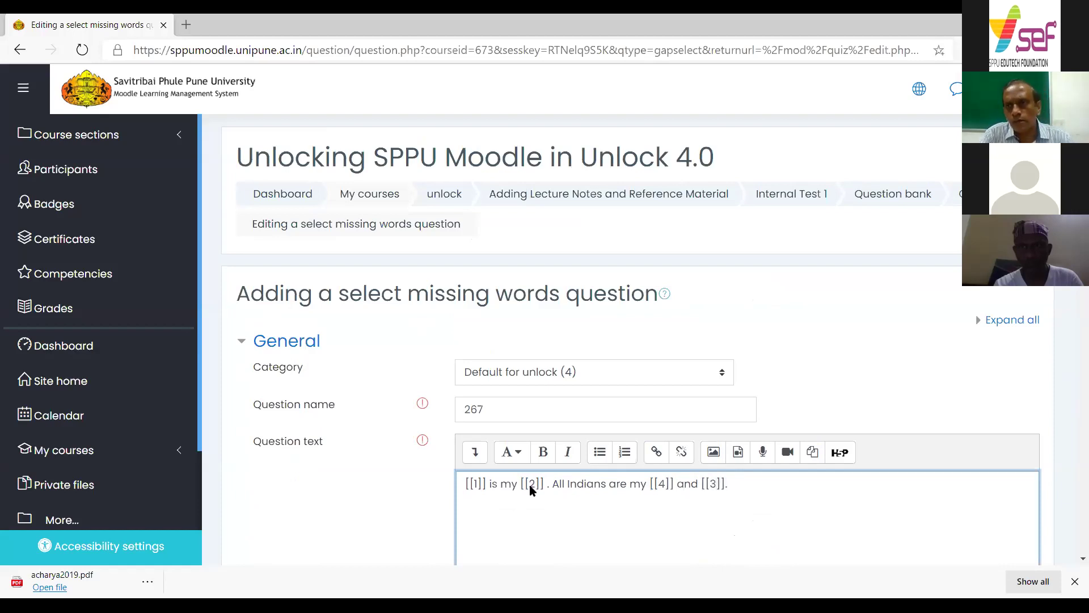
left_click_drag(1080, 218, 1072, 466)
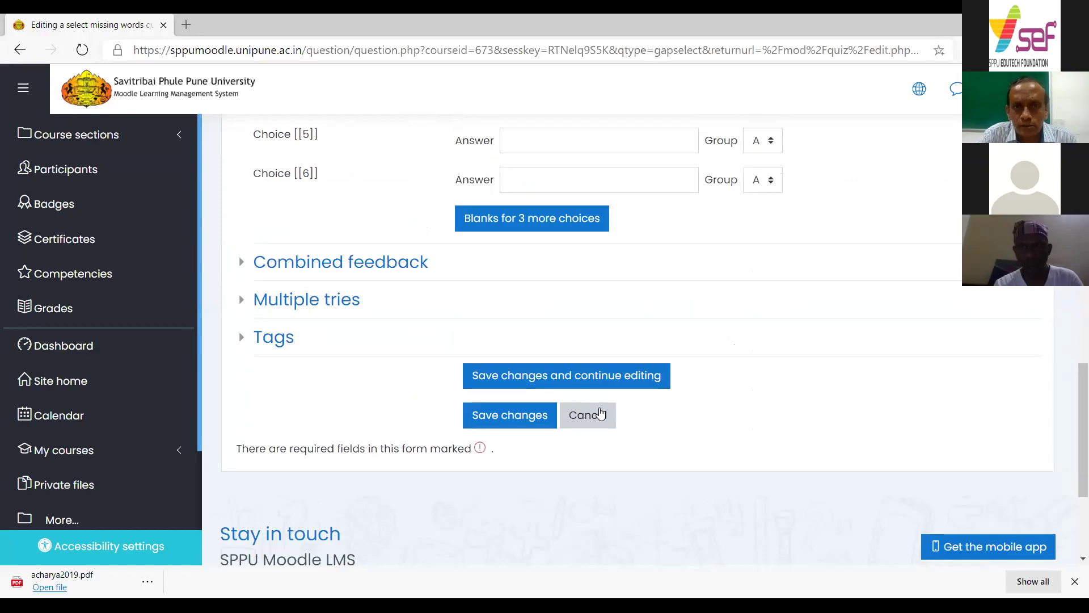
Save the new select missing words question
left_click(513, 416)
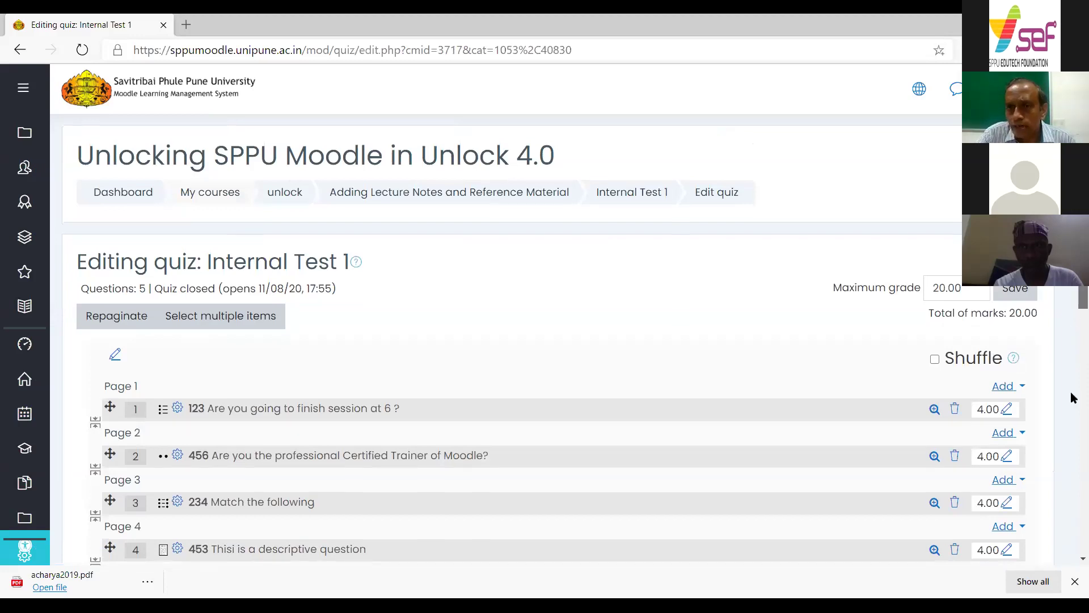
scroll(1072, 400, "down", 5)
scroll(1072, 400, "up", 5)
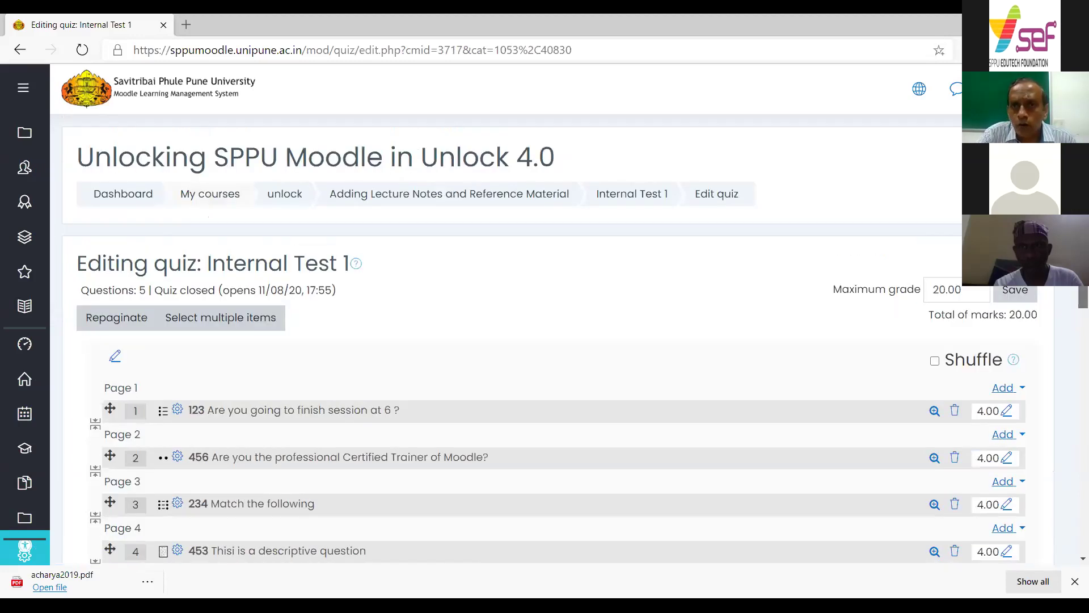
Return to the Internal Test 1 page, cancel the start-attempt prompt, and open the administration menu
left_click(622, 200)
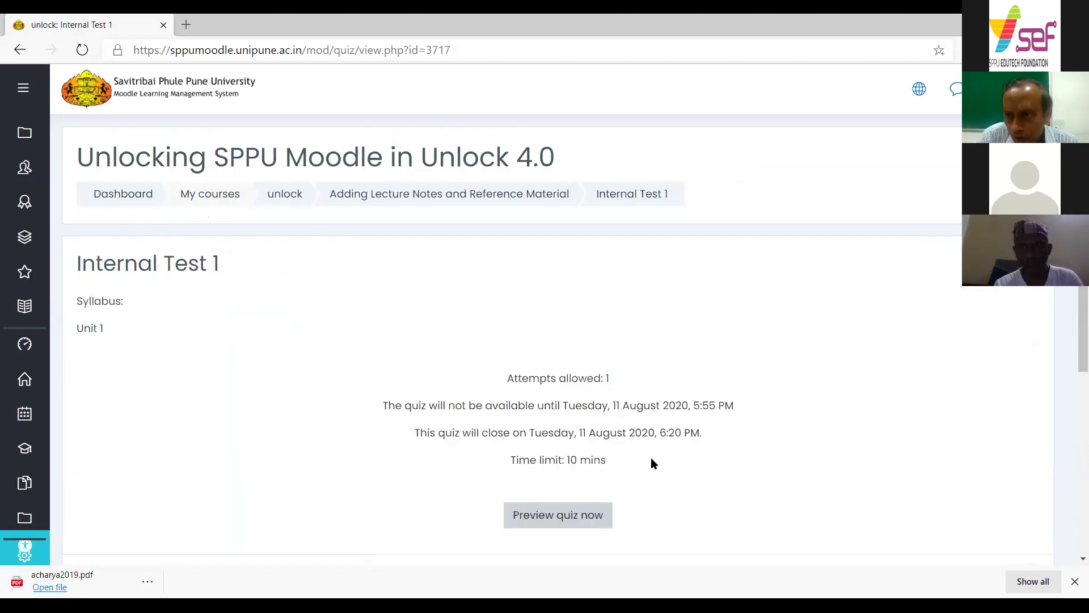
left_click(569, 515)
left_click(742, 239)
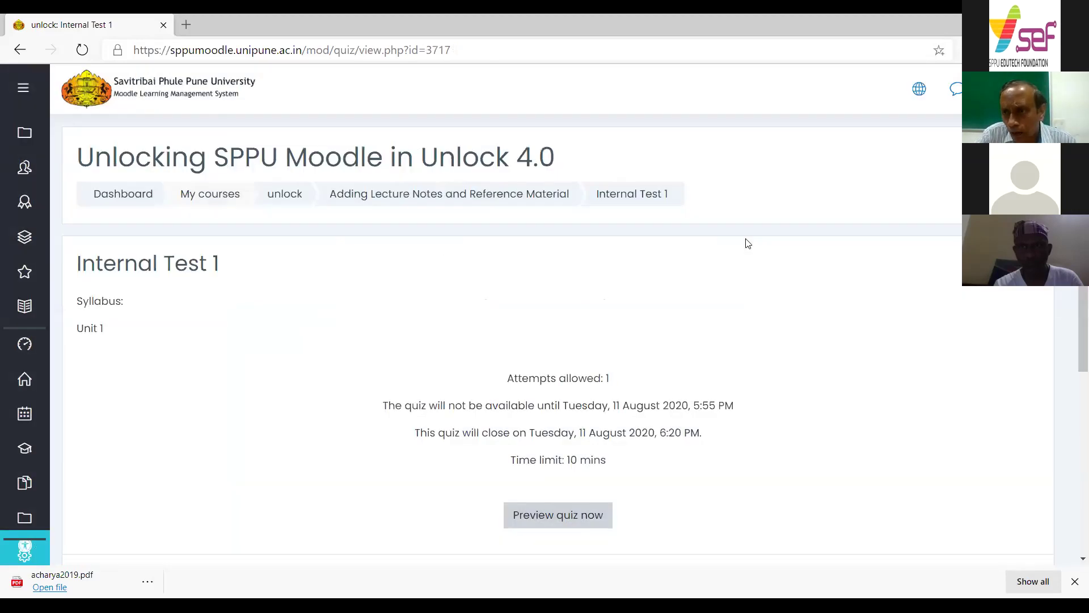
left_click(1028, 254)
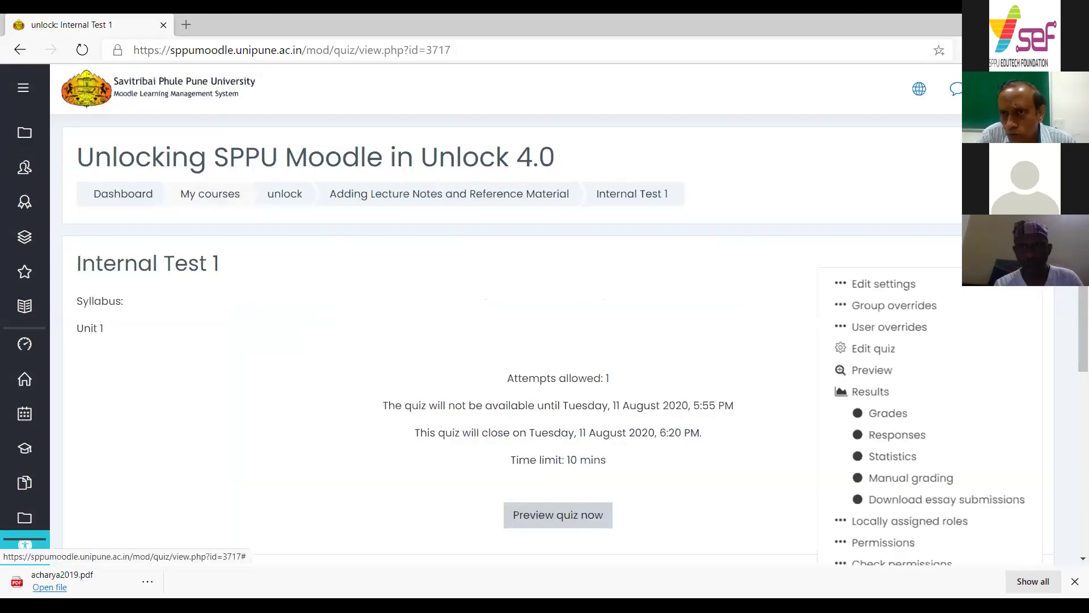
Change the quiz opening time in the Timing settings to 17:53
left_click(880, 286)
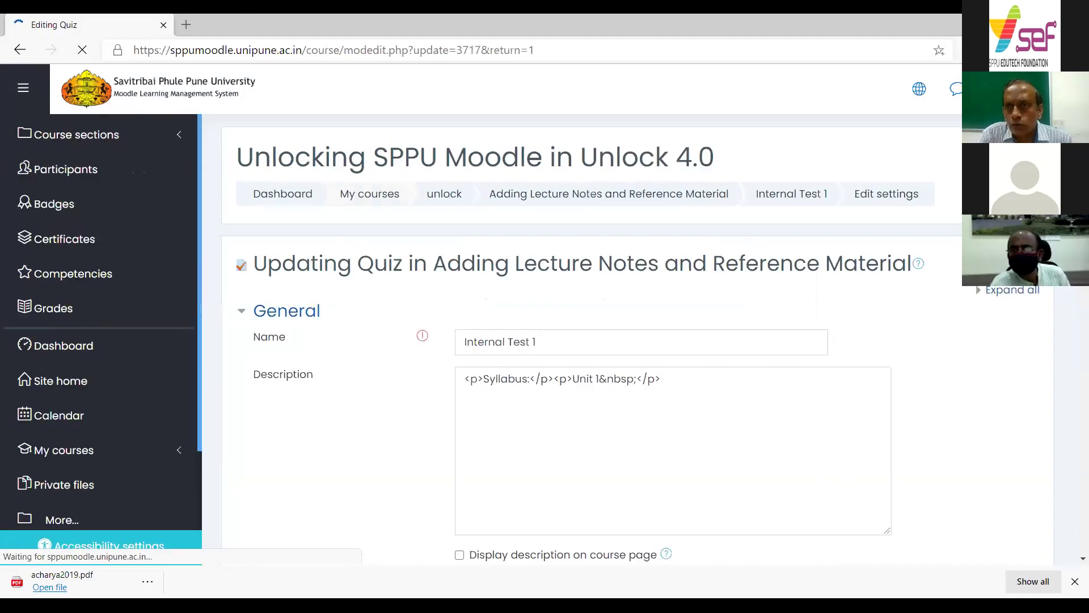
scroll(291, 181, "down", 8)
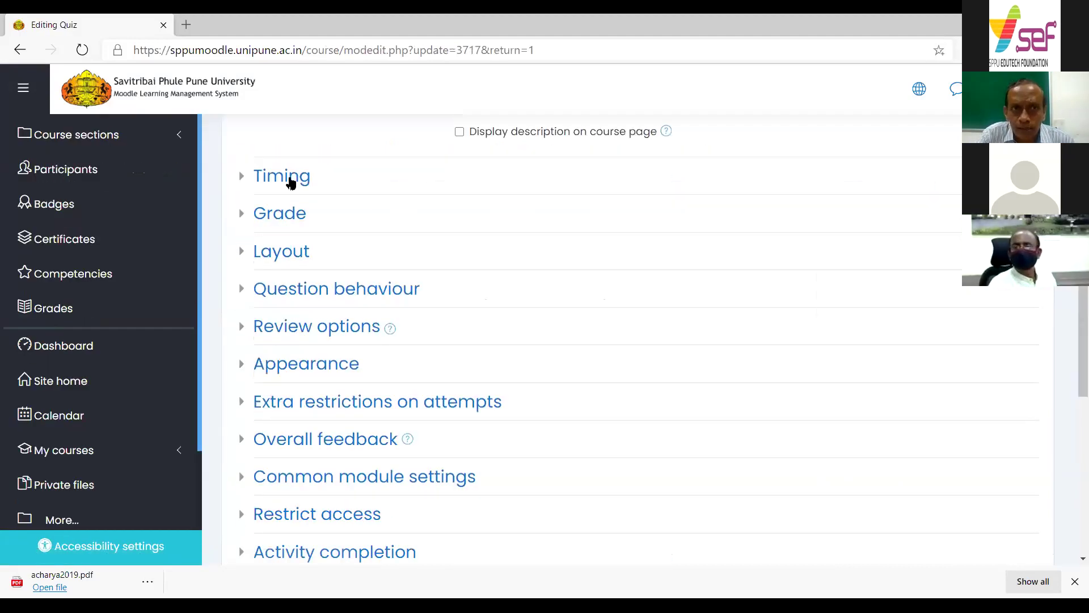
left_click(239, 177)
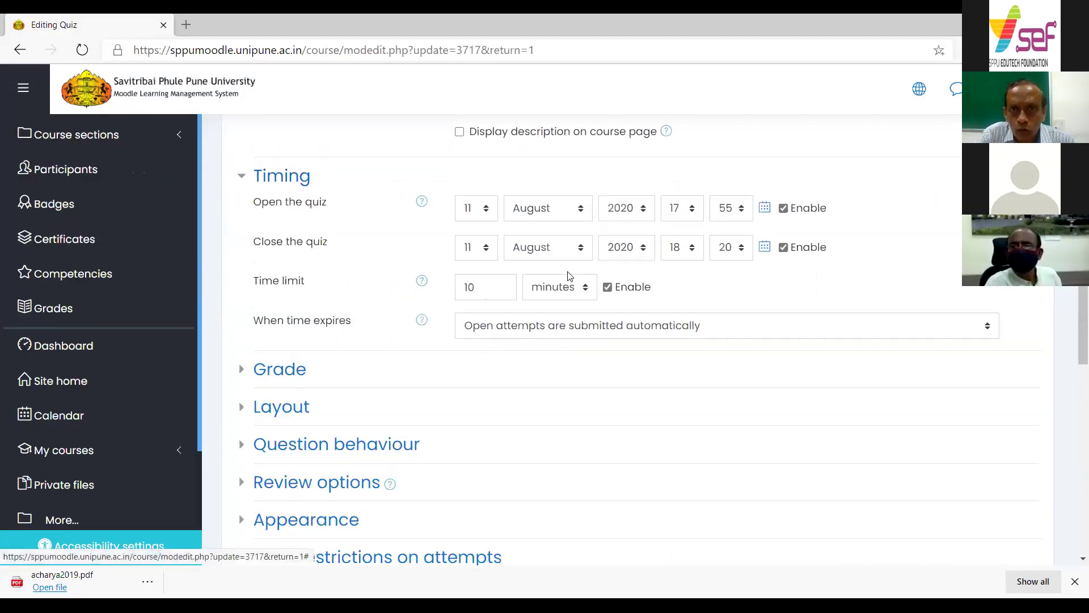
left_click(727, 210)
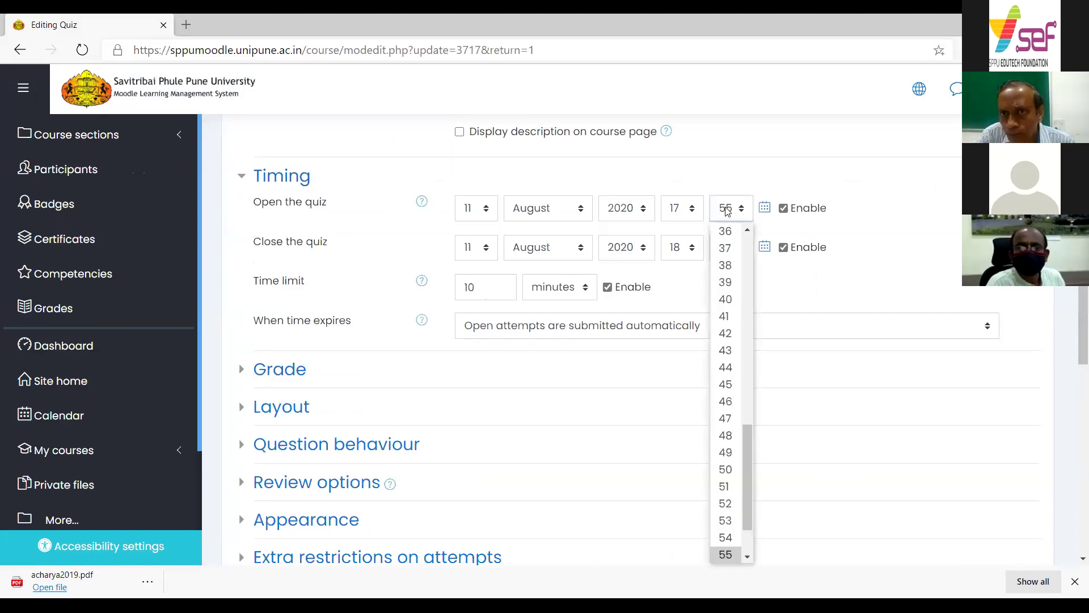
left_click(729, 520)
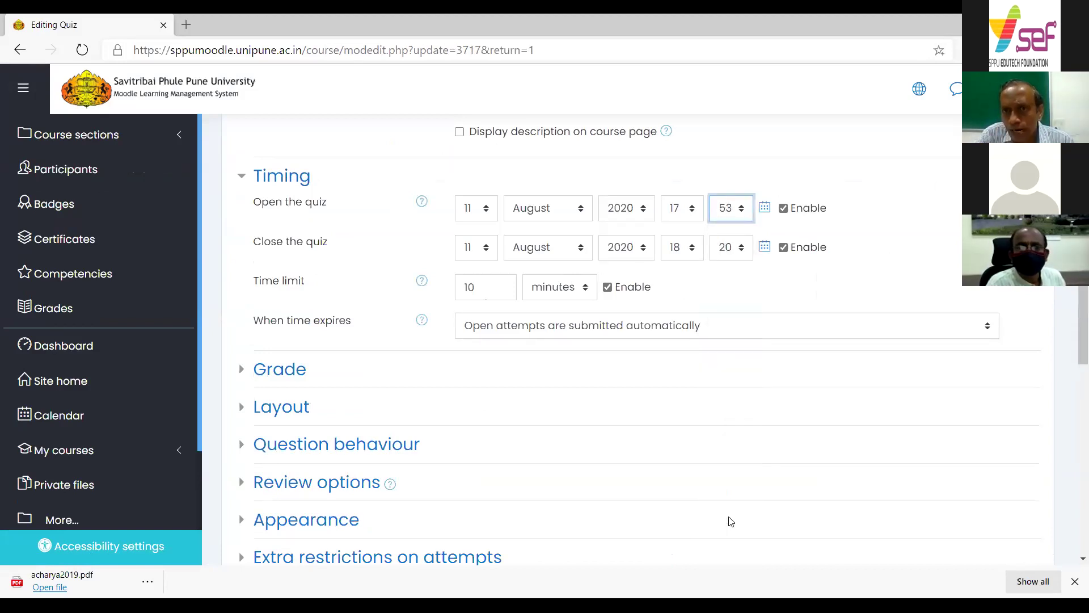
scroll(1073, 434, "down", 9)
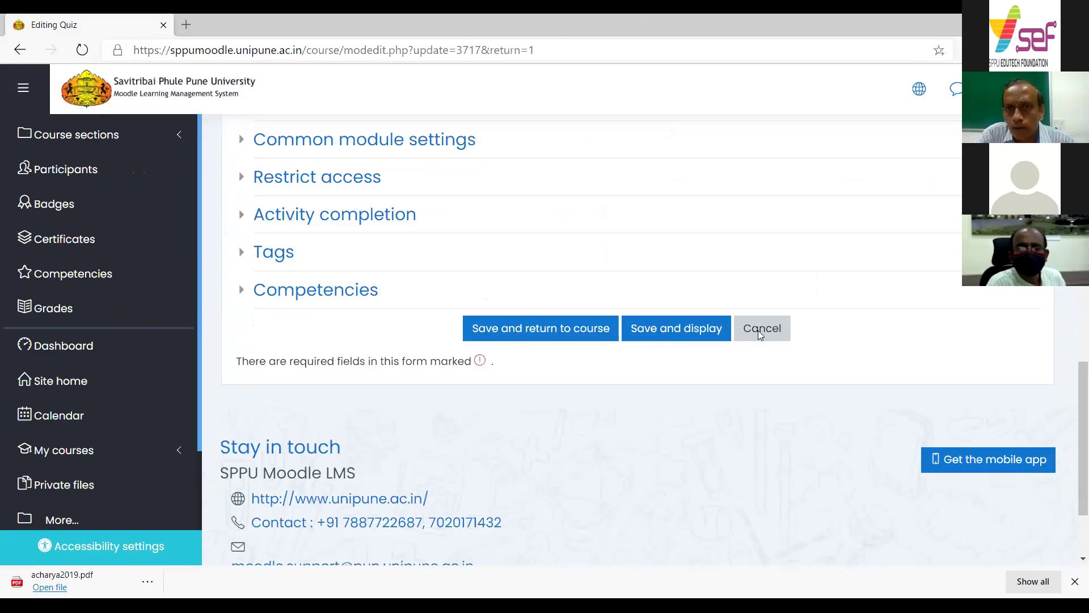
Save the quiz settings and start a timed preview attempt
left_click(677, 328)
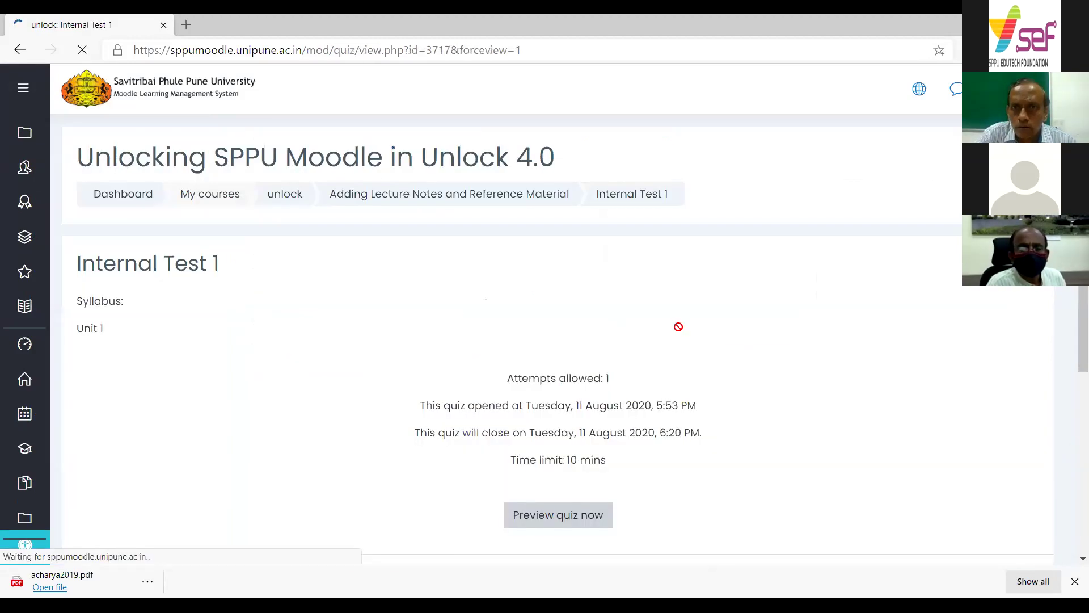
left_click(558, 517)
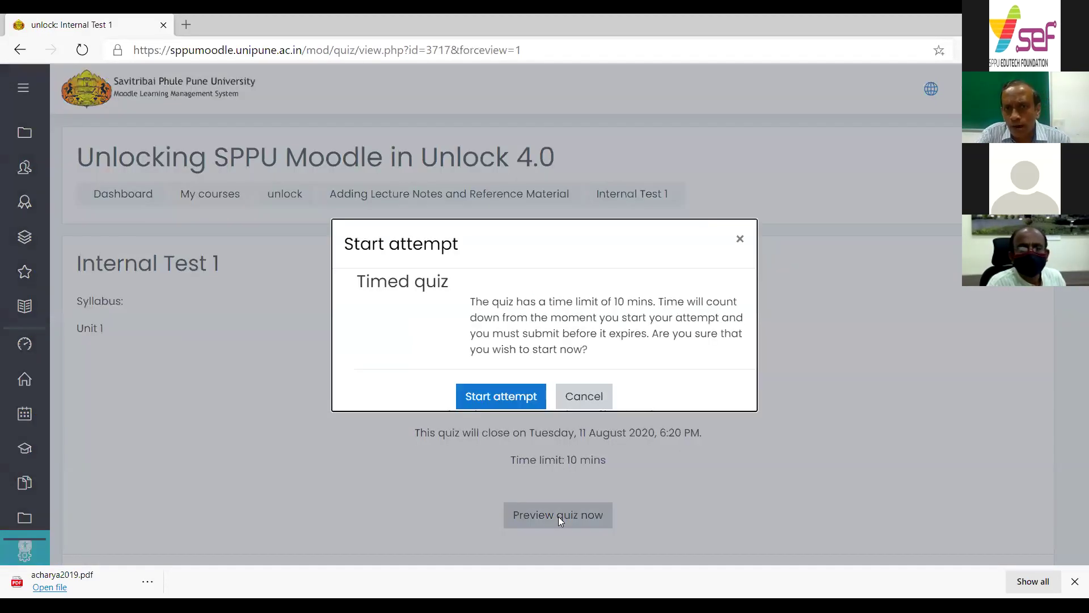
left_click(494, 395)
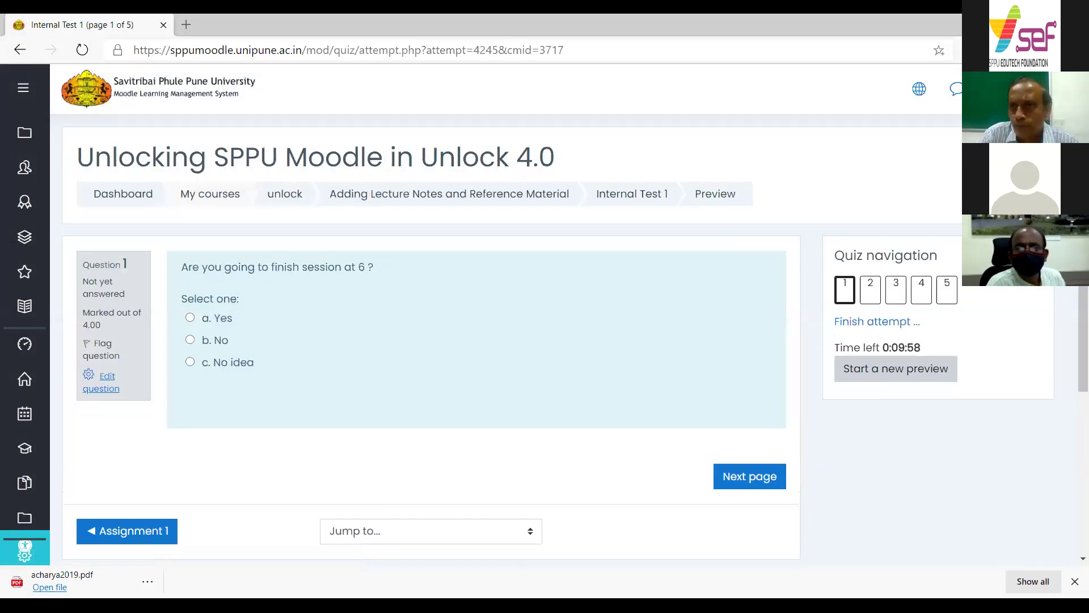
Answer preview question 1 with 'Yes' and move to the next page
scroll(115, 262, "down", 1)
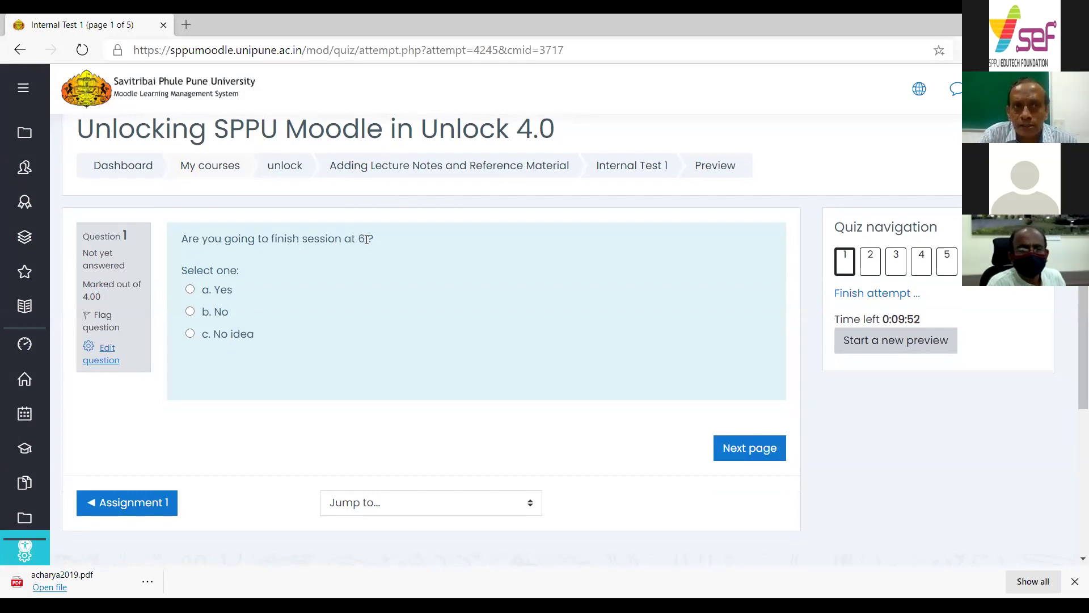
left_click(191, 291)
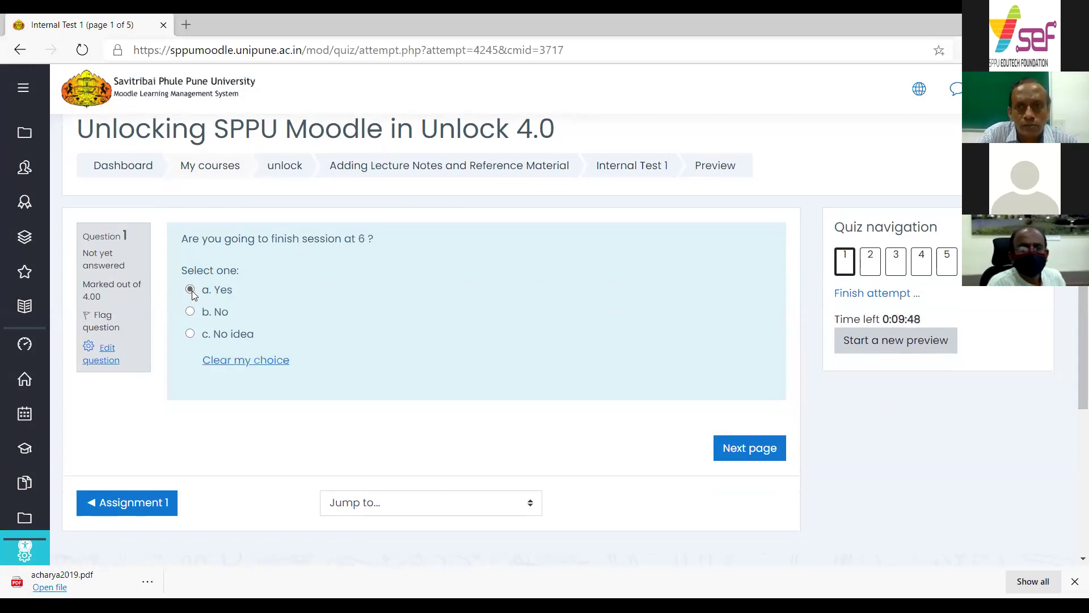
left_click(758, 452)
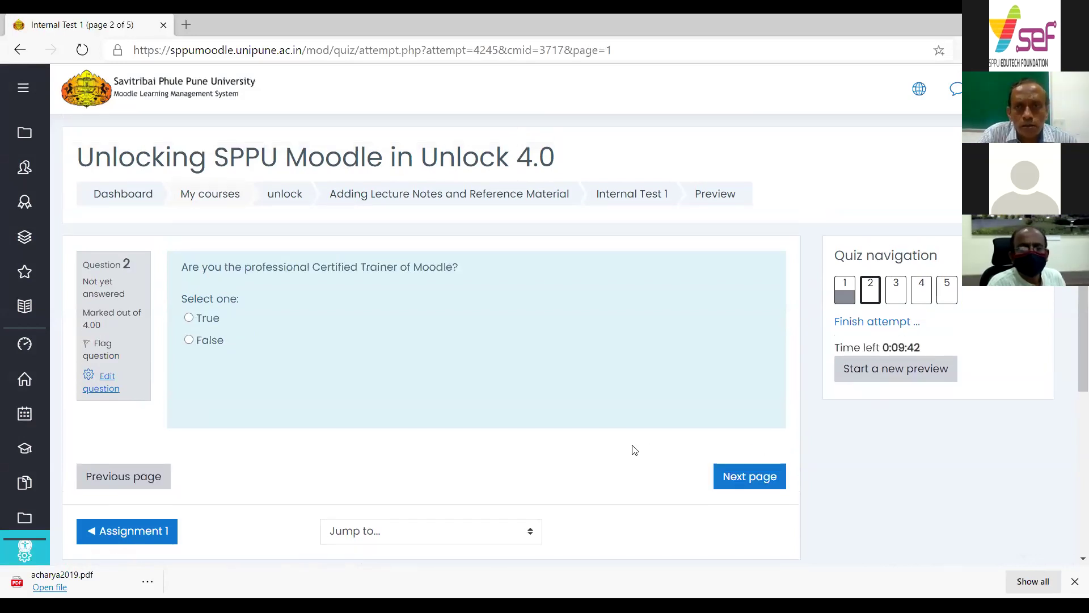
Match question 3: MSB–Most Significant Bit, RHS–Right Hand Side, LSB–Left Hand Side, LHS–Least Significant Bit
left_click(892, 291)
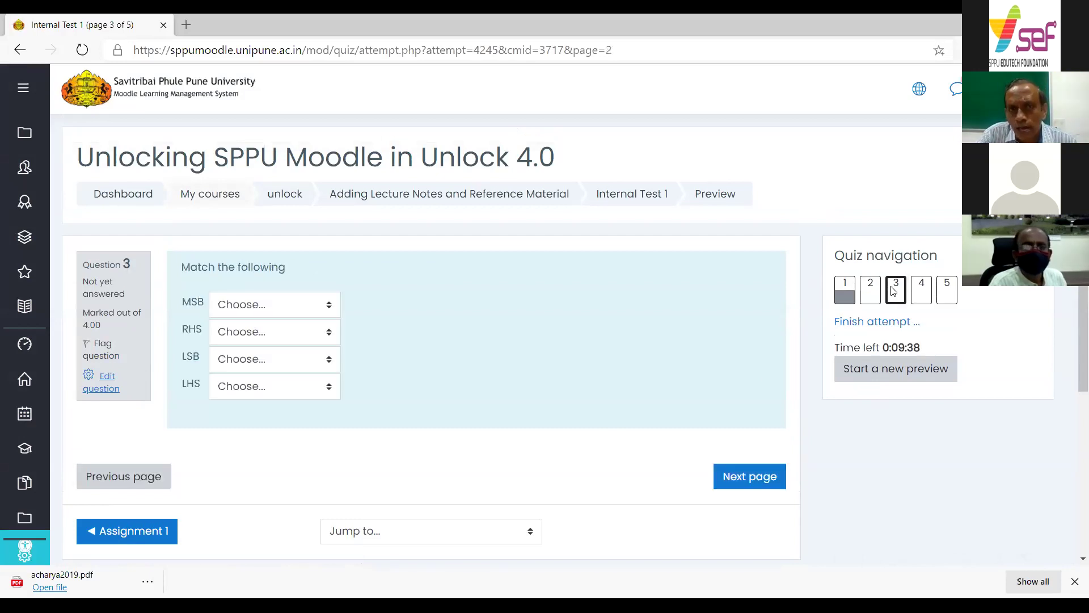
left_click(252, 308)
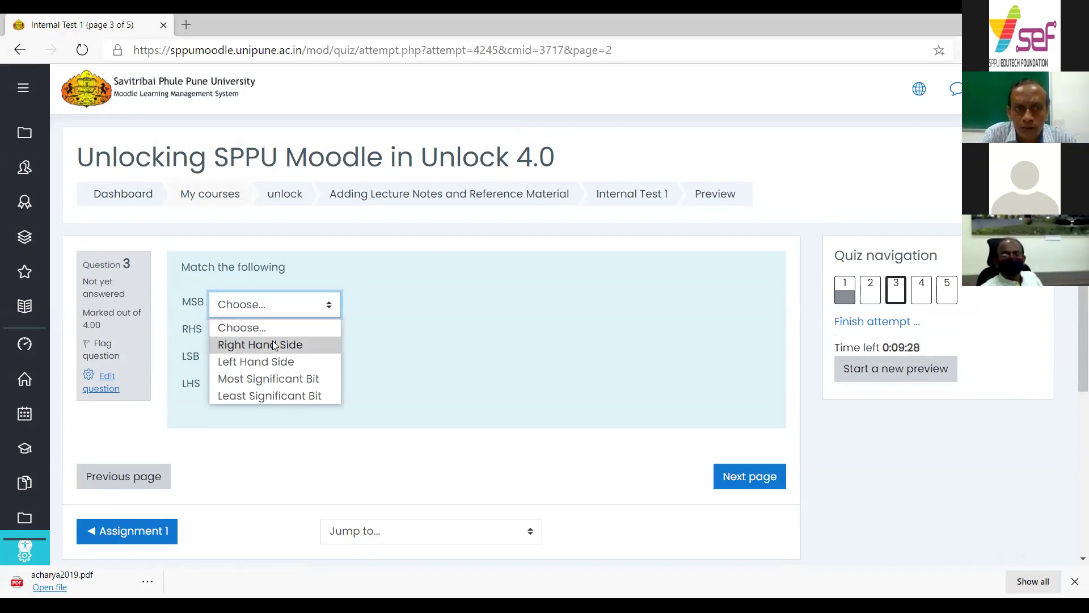
left_click(268, 381)
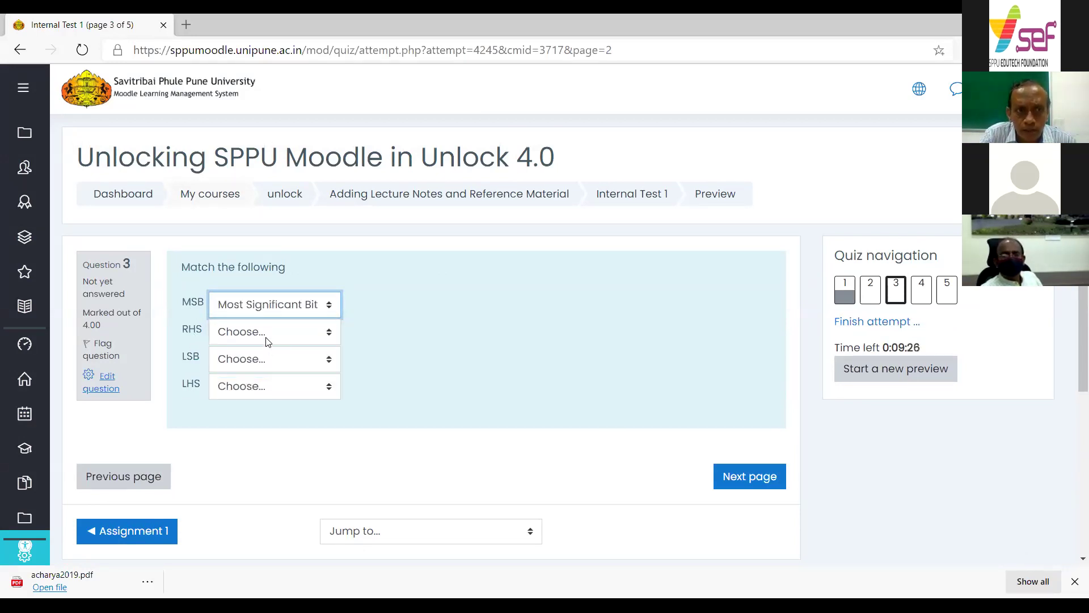
left_click(266, 337)
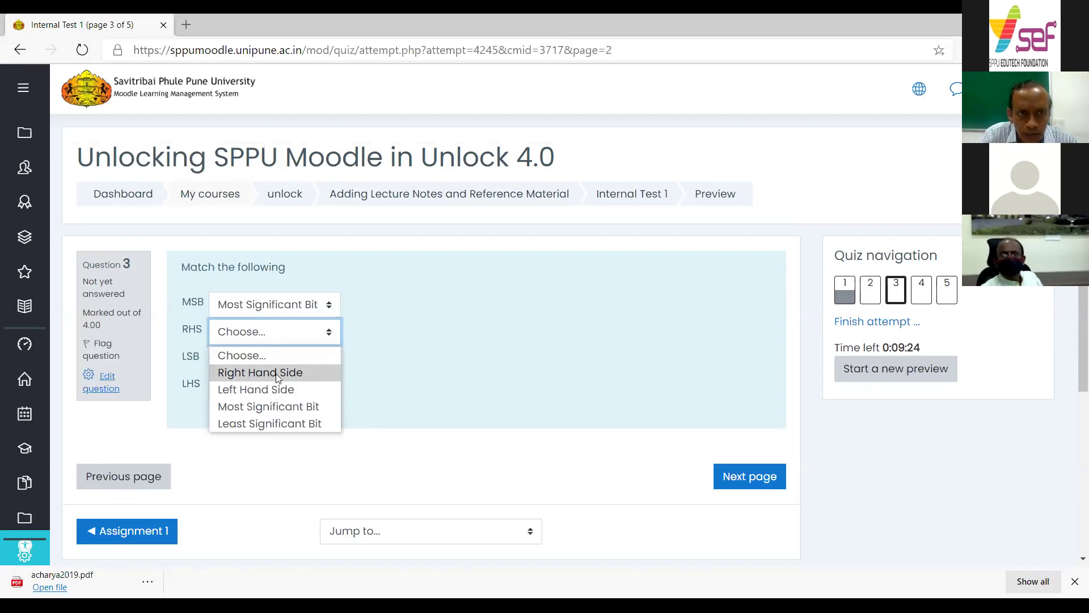
left_click(276, 372)
left_click(275, 360)
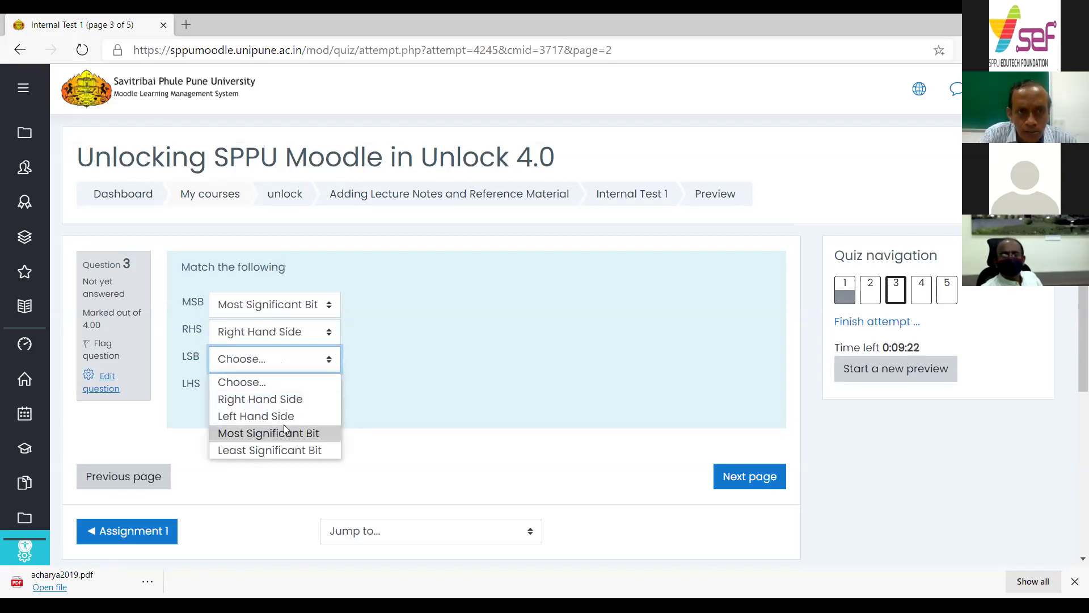
left_click(282, 416)
left_click(275, 385)
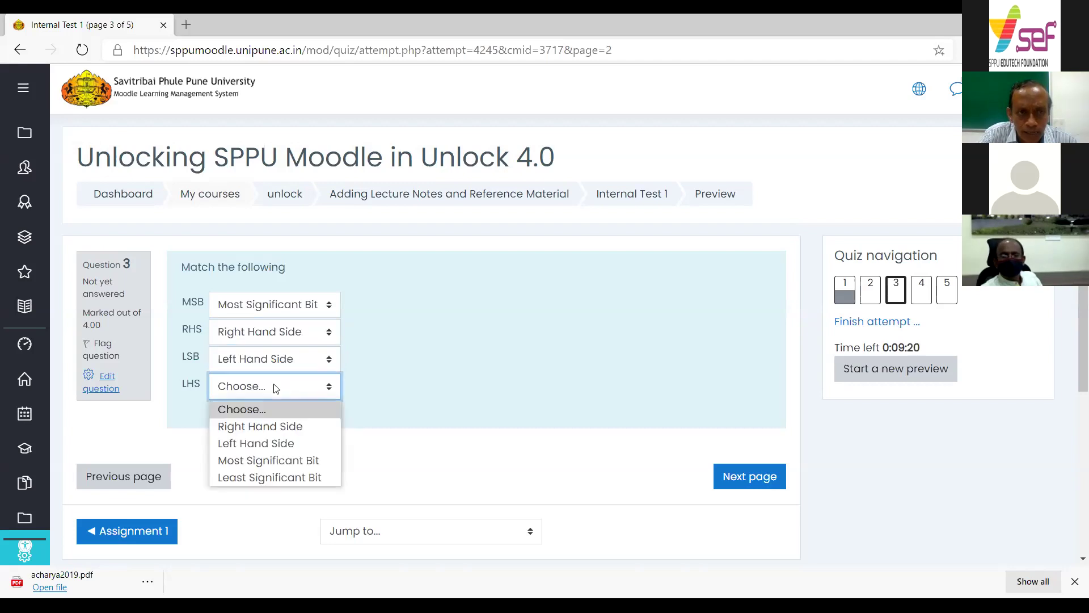
left_click(285, 484)
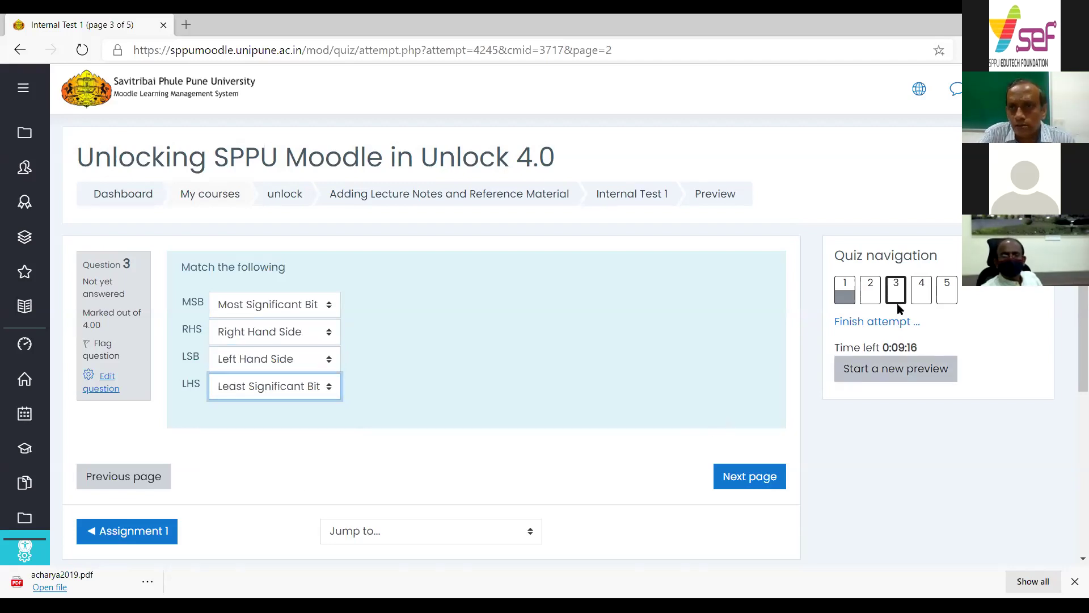
Answer question 2 with False, then go to question 4
left_click(871, 295)
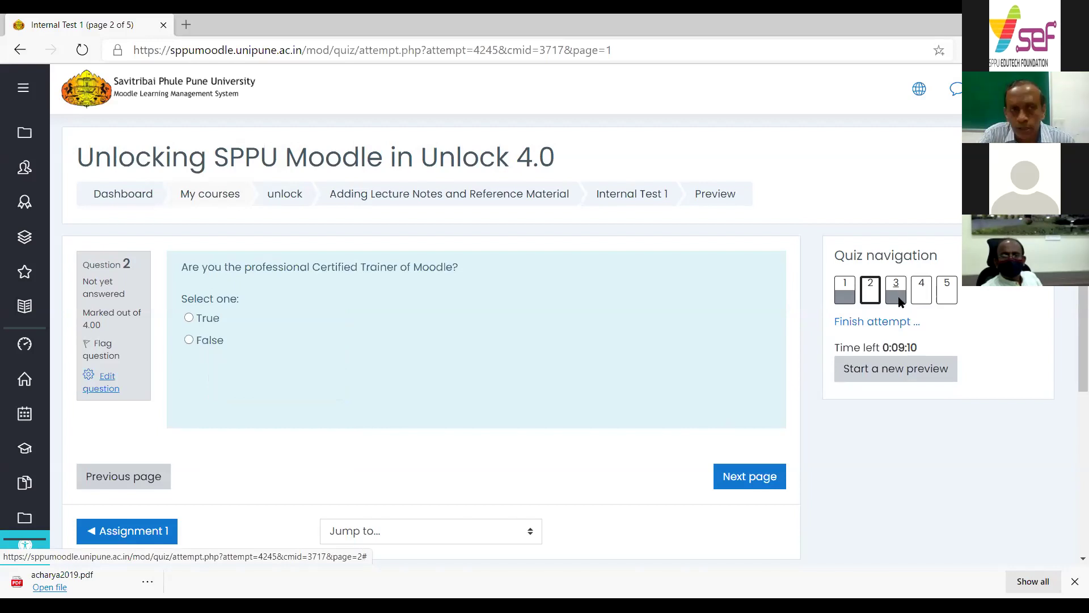
left_click(198, 342)
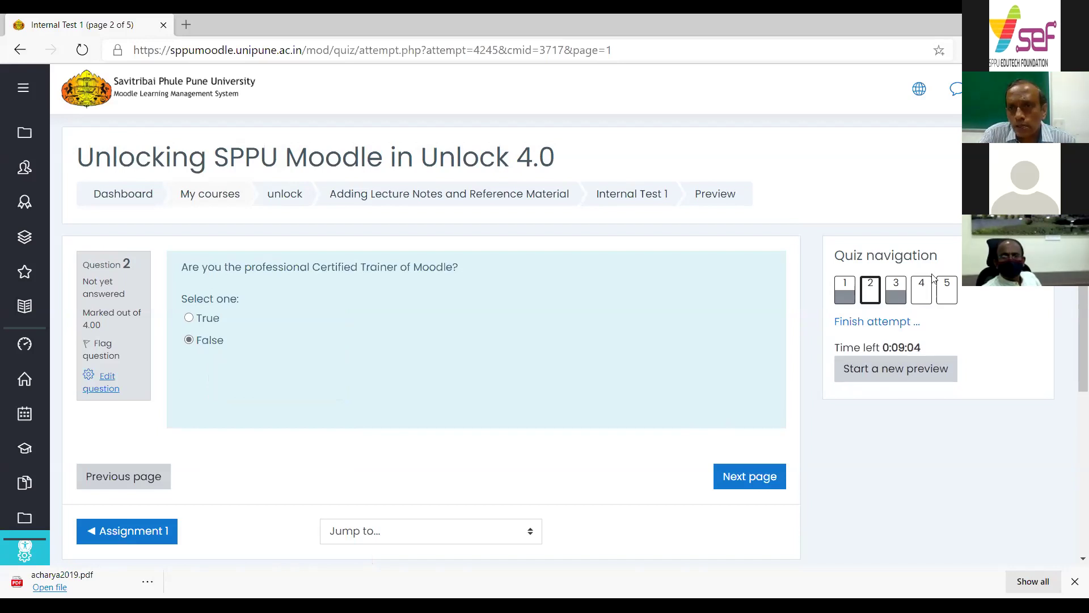
left_click(921, 291)
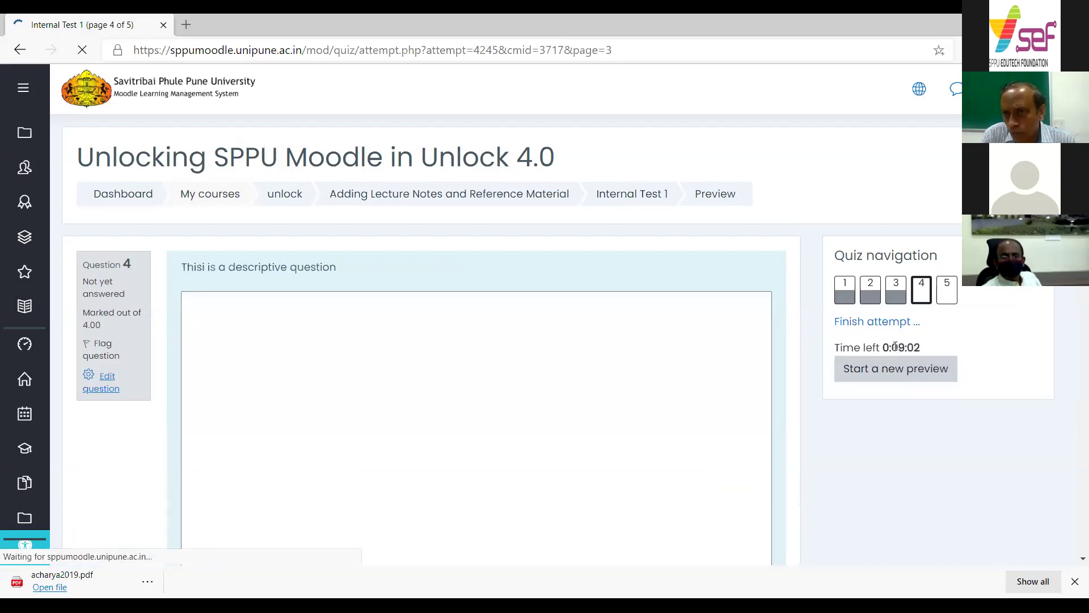
Type several lines of placeholder text as question 4's essay answer
left_click(390, 386)
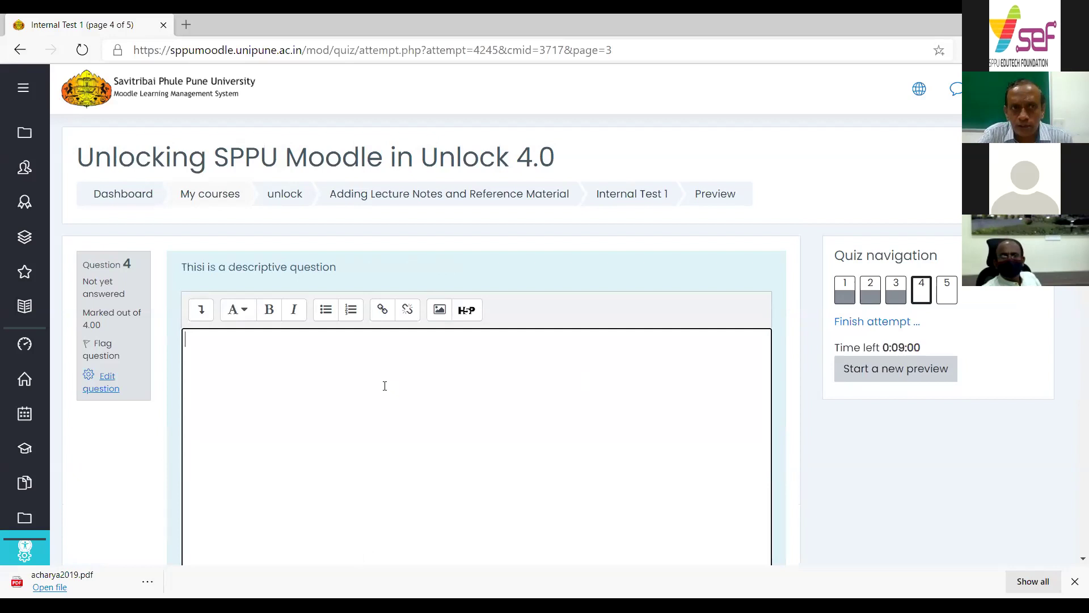
scroll(856, 282, "down", 2)
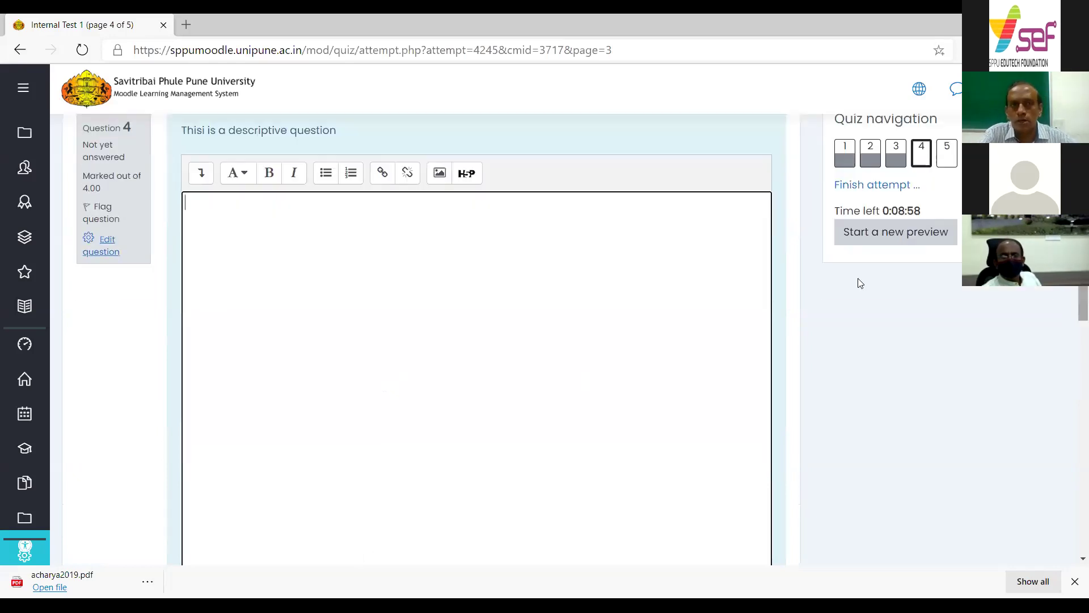
type("aflkjakjf kjkakdjf ljakldfj akldfklj alkjf adf")
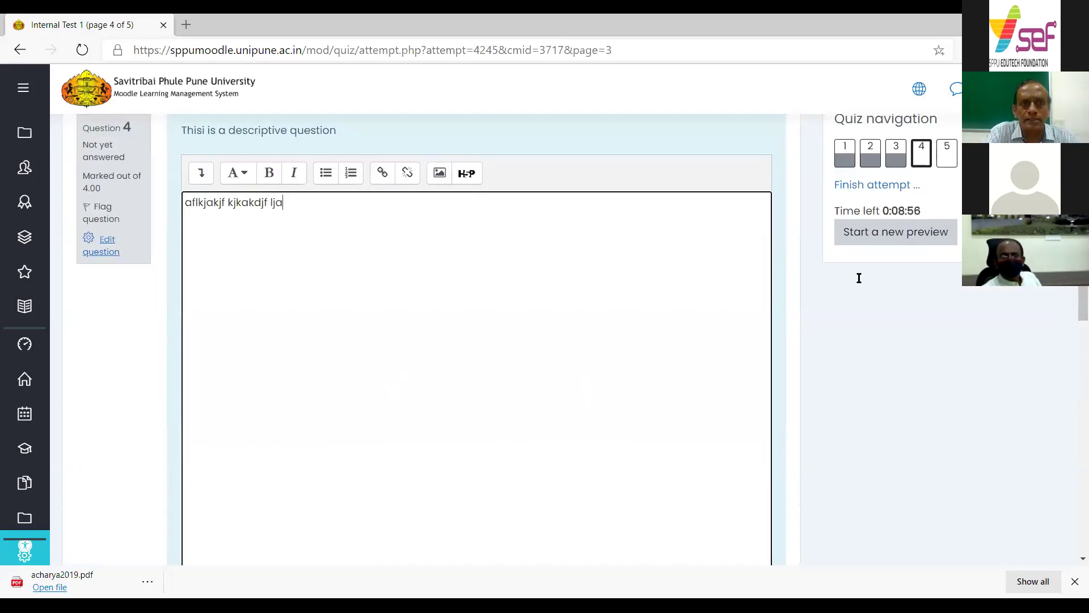
key("Return")
type("a")
key("Return")
type("df")
key("Return")
type("asd")
key("Return")
type("fs")
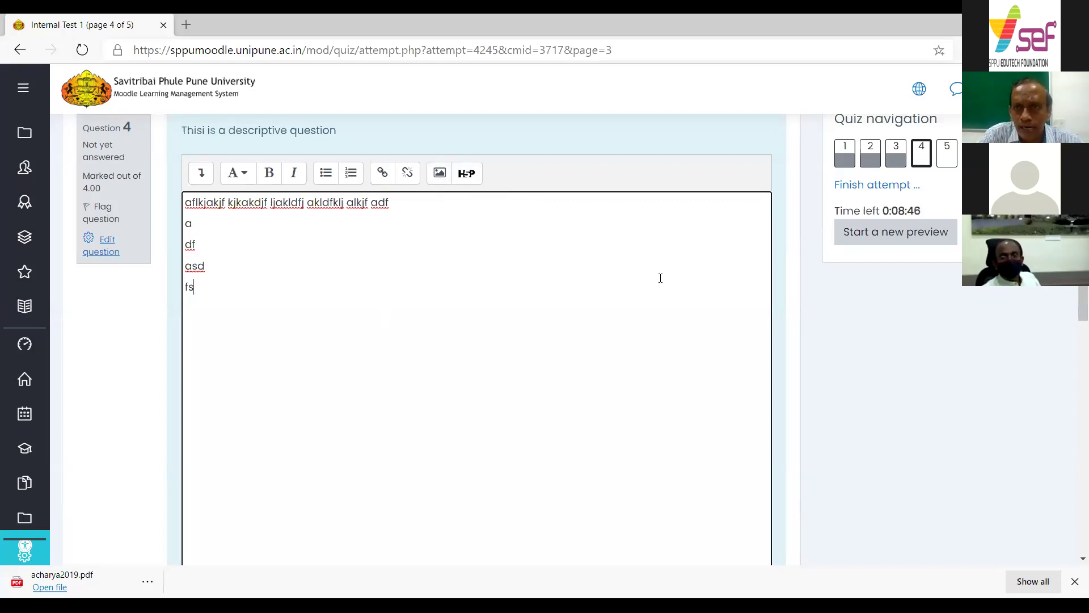
left_click_drag(1083, 304, 1070, 419)
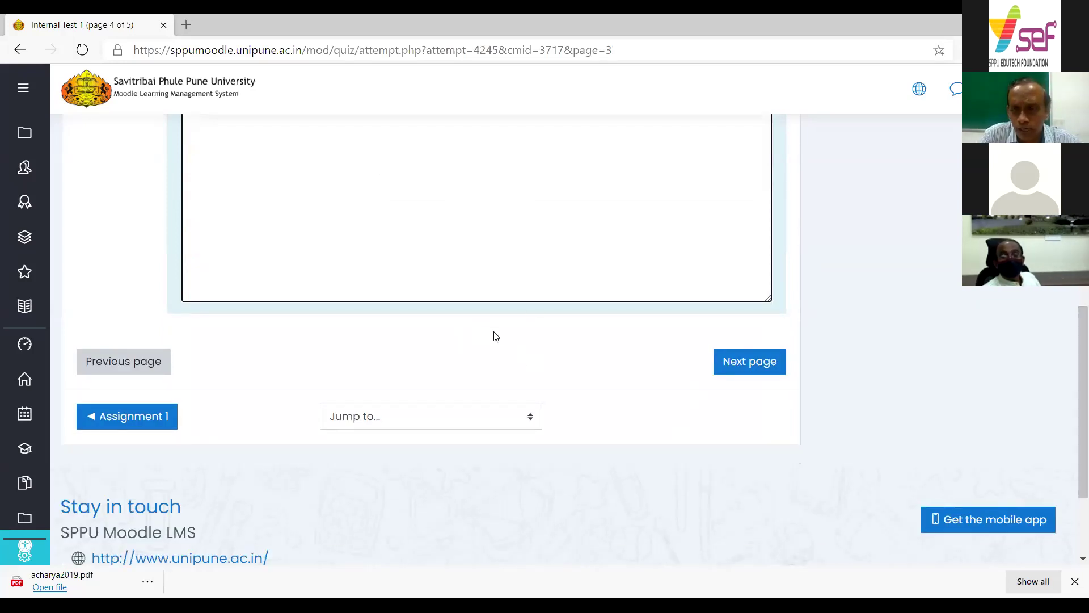
left_click_drag(1070, 377, 1070, 277)
scroll(873, 309, "up", 4)
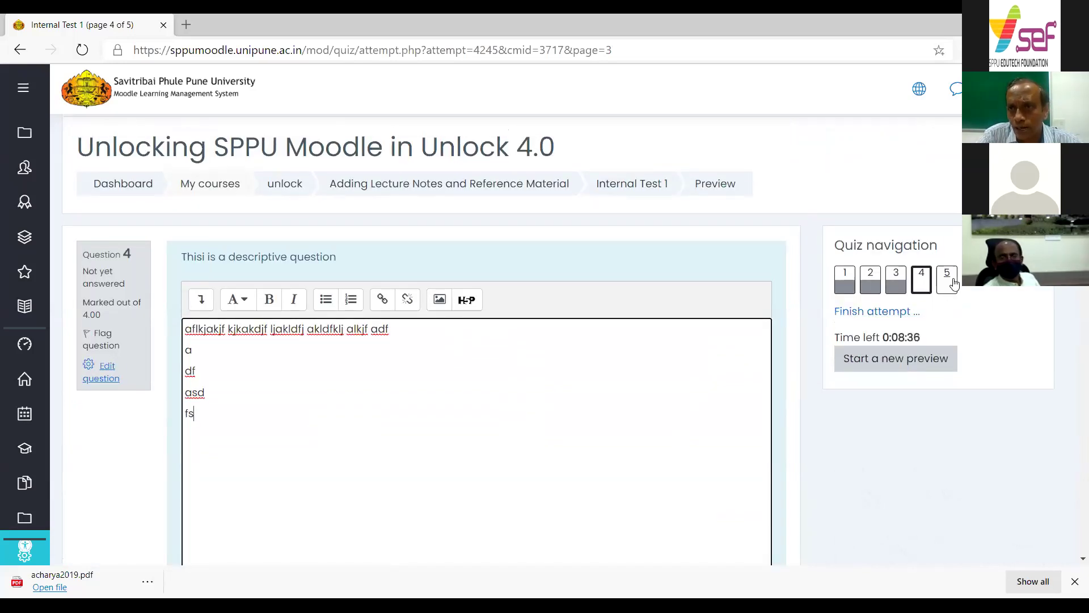
left_click(953, 283)
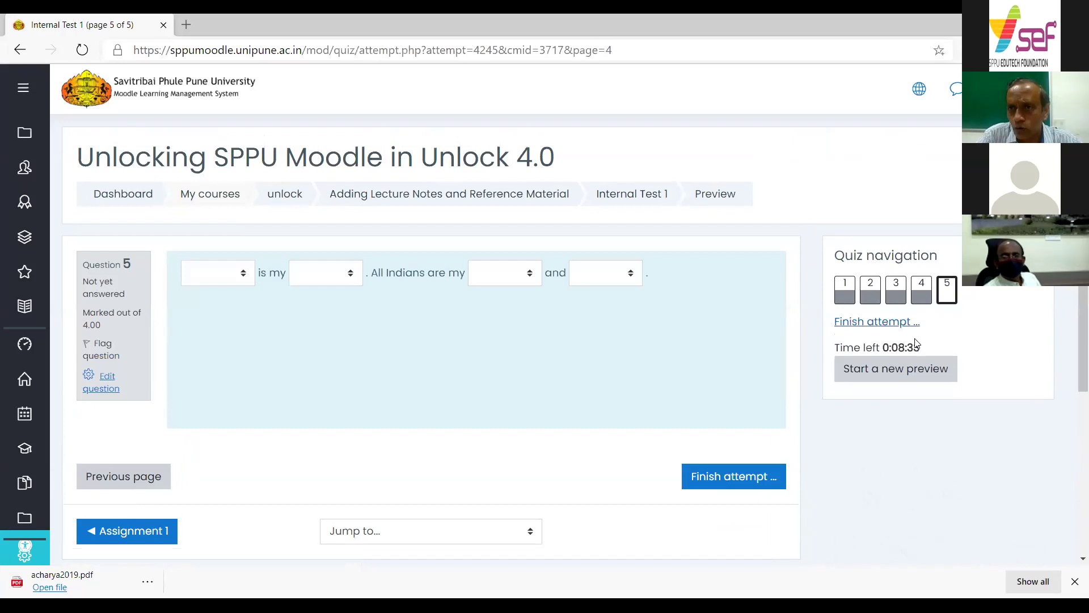
Fill question 5's blanks with India, Country, Sisters and Brothers and finish the attempt
left_click(238, 276)
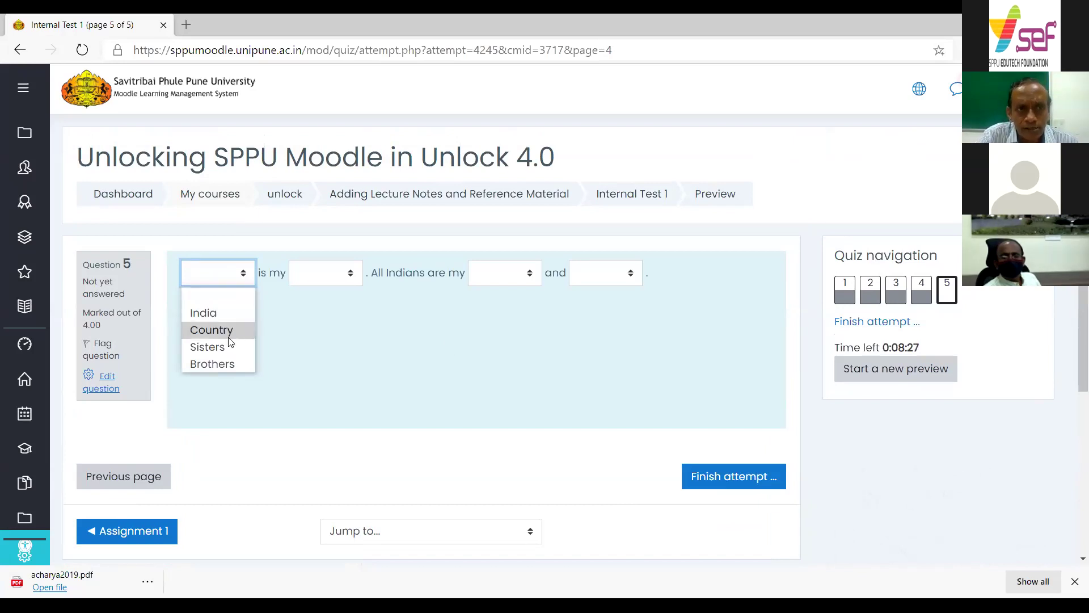
left_click(211, 313)
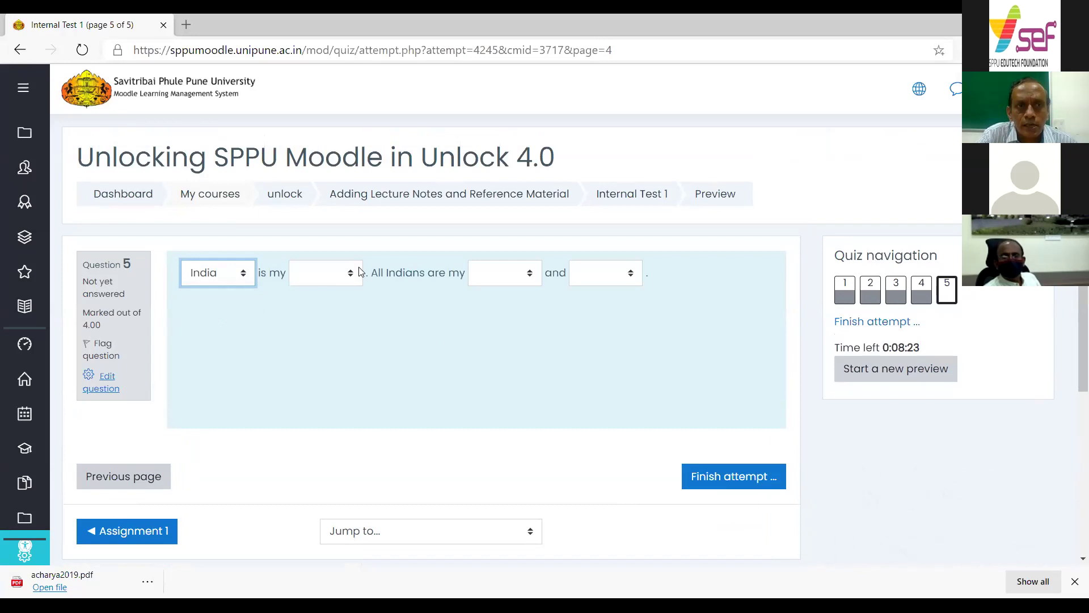
left_click(319, 279)
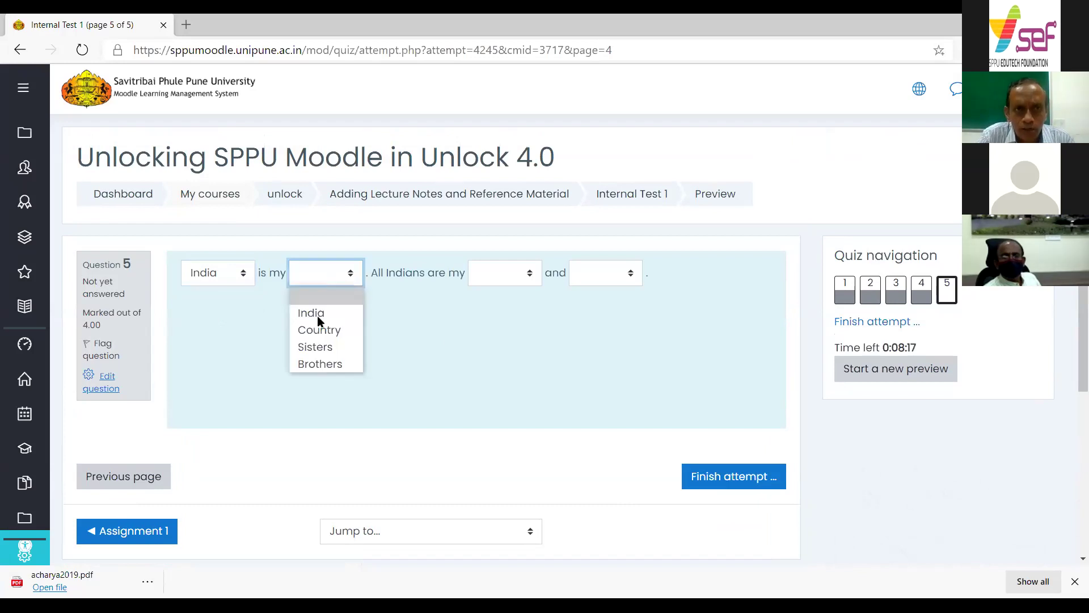
left_click(319, 332)
left_click(489, 277)
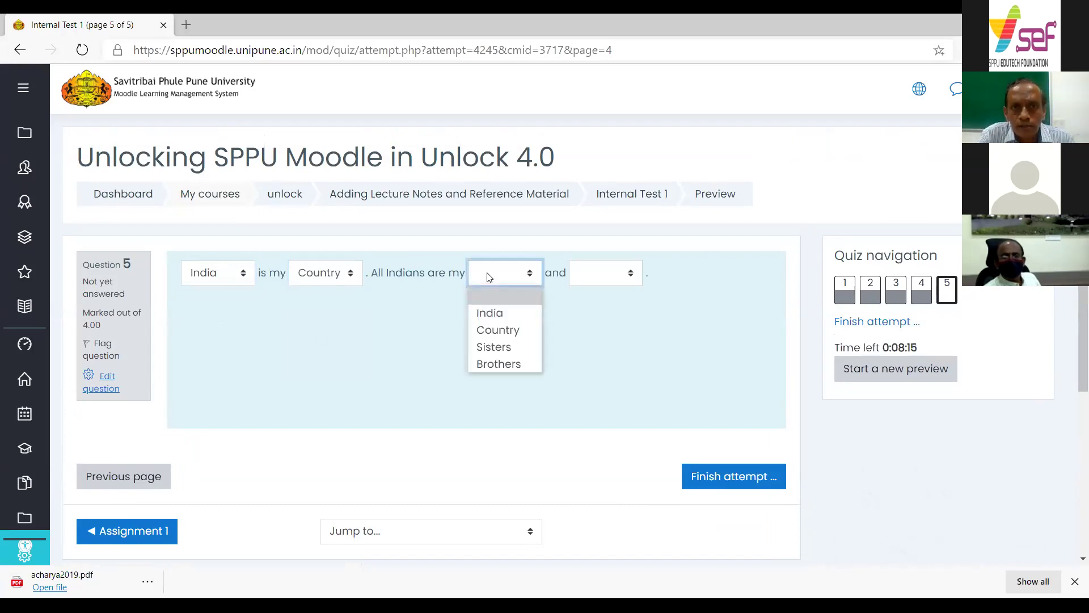
left_click(501, 344)
left_click(623, 272)
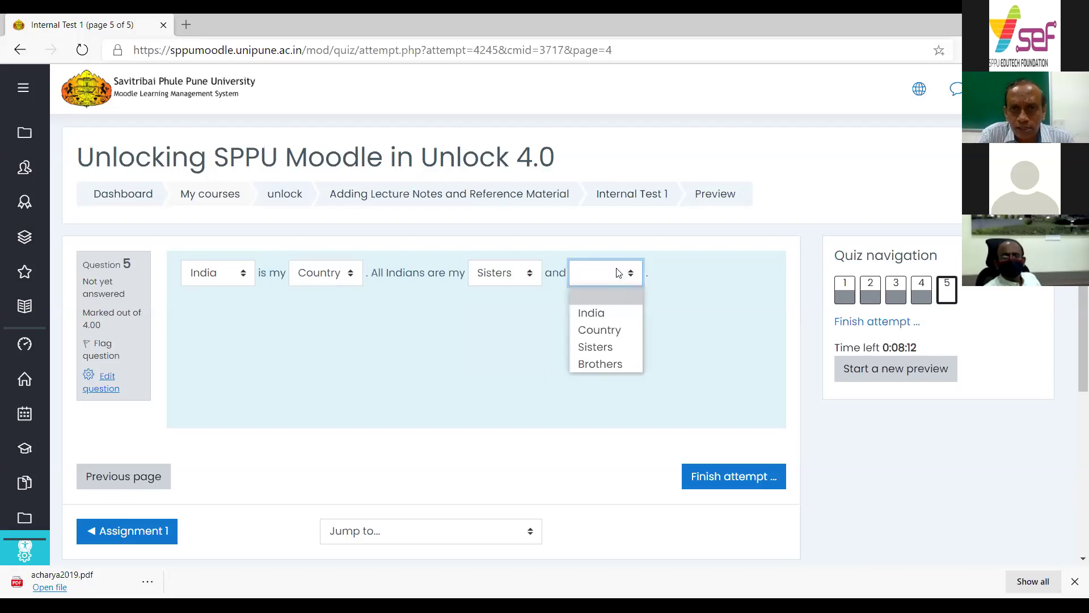
left_click(591, 364)
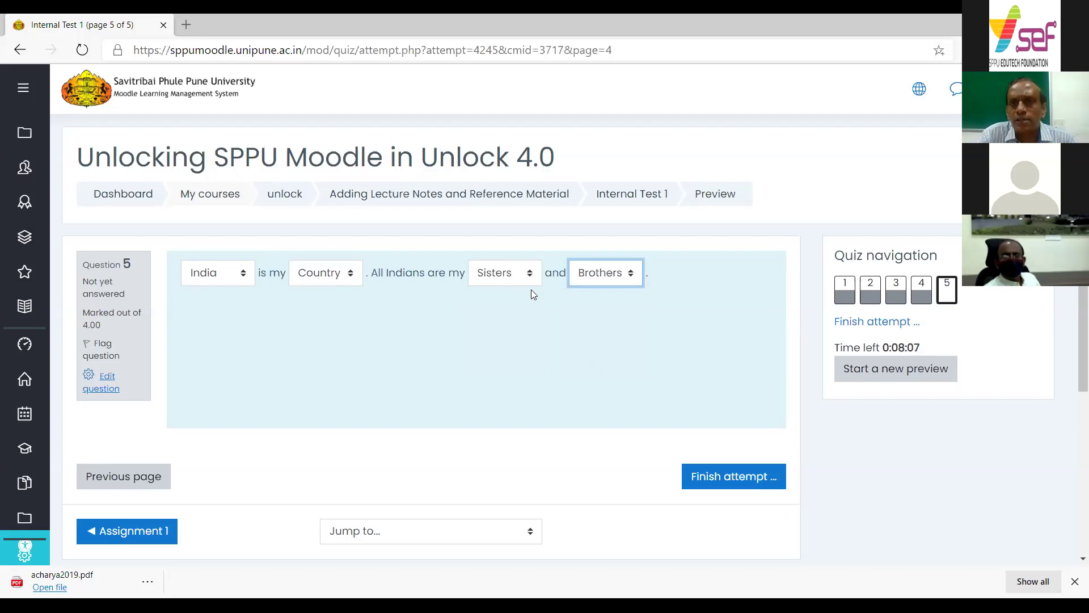
left_click(741, 478)
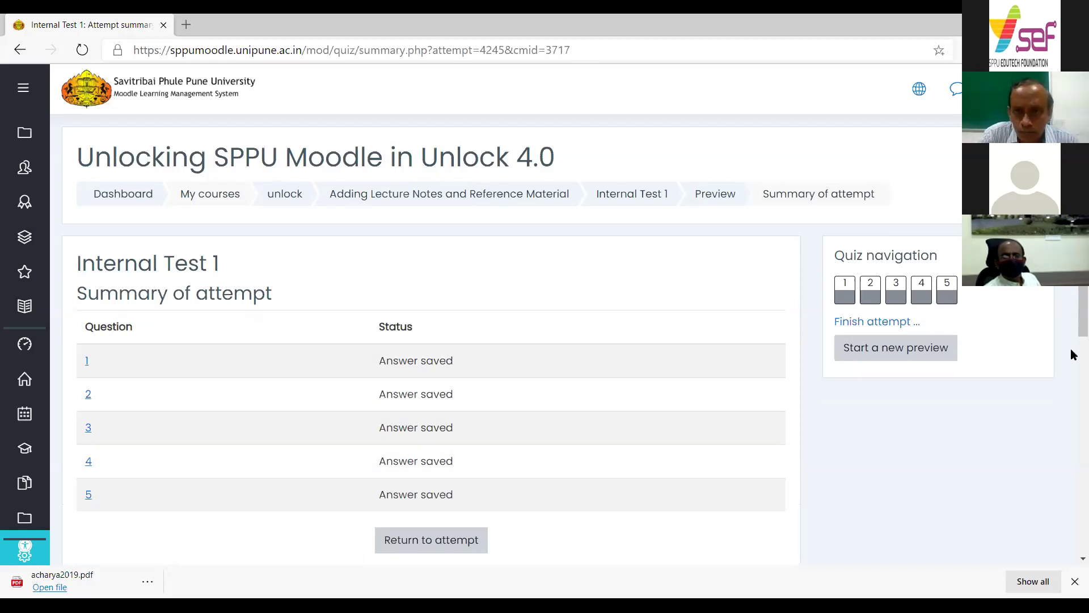
Submit all answers and finish the Internal Test 1 preview attempt, confirming the submission
scroll(1073, 356, "down", 2)
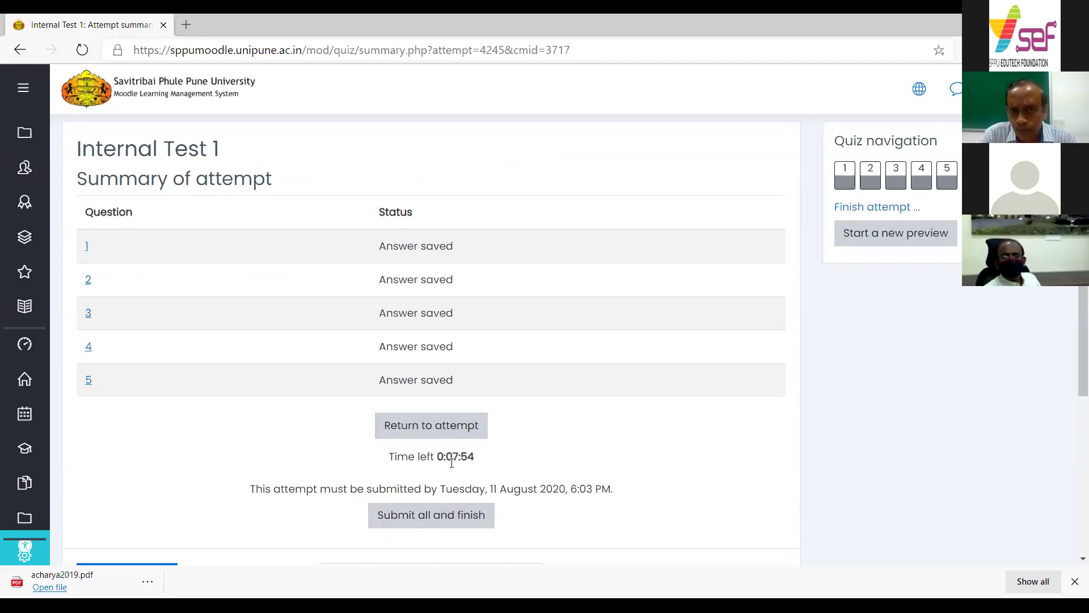
left_click(431, 523)
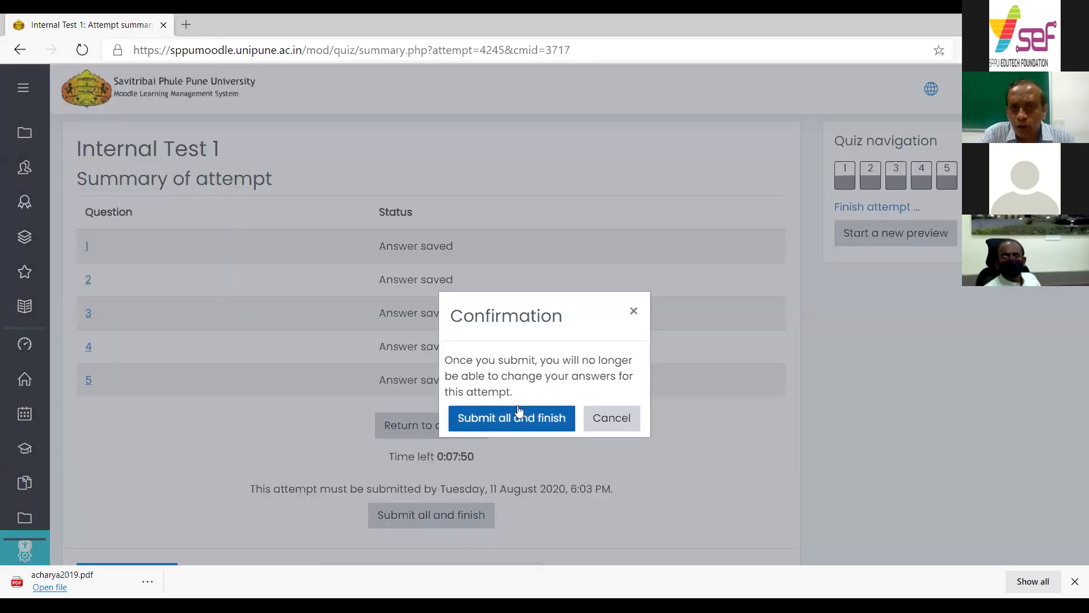
left_click(518, 411)
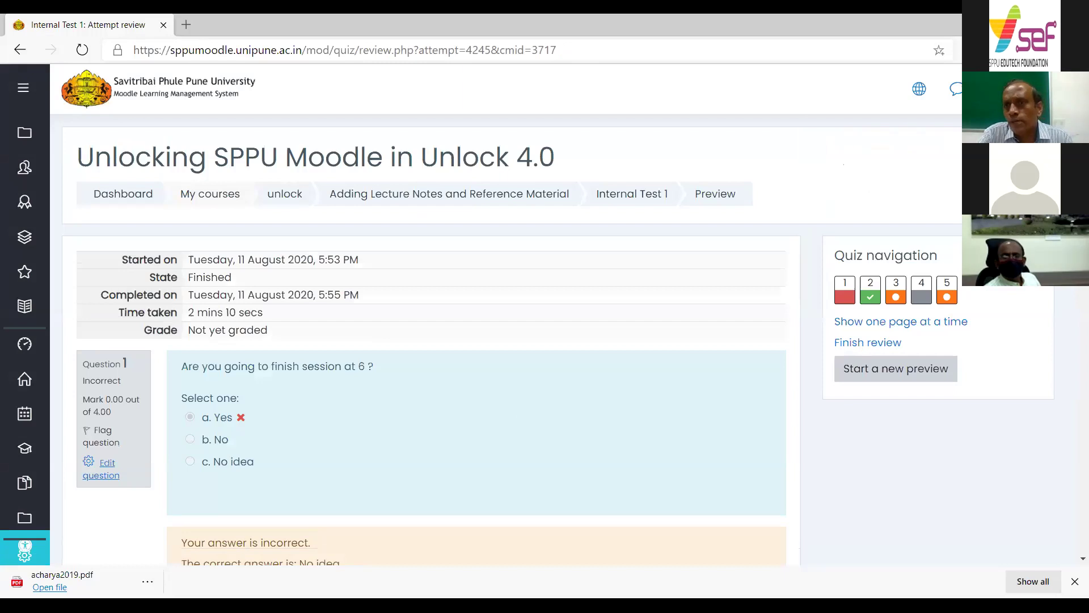
Review the marked answers, jumping to Question 4, then return to the Internal Test 1 page
scroll(229, 393, "down", 2)
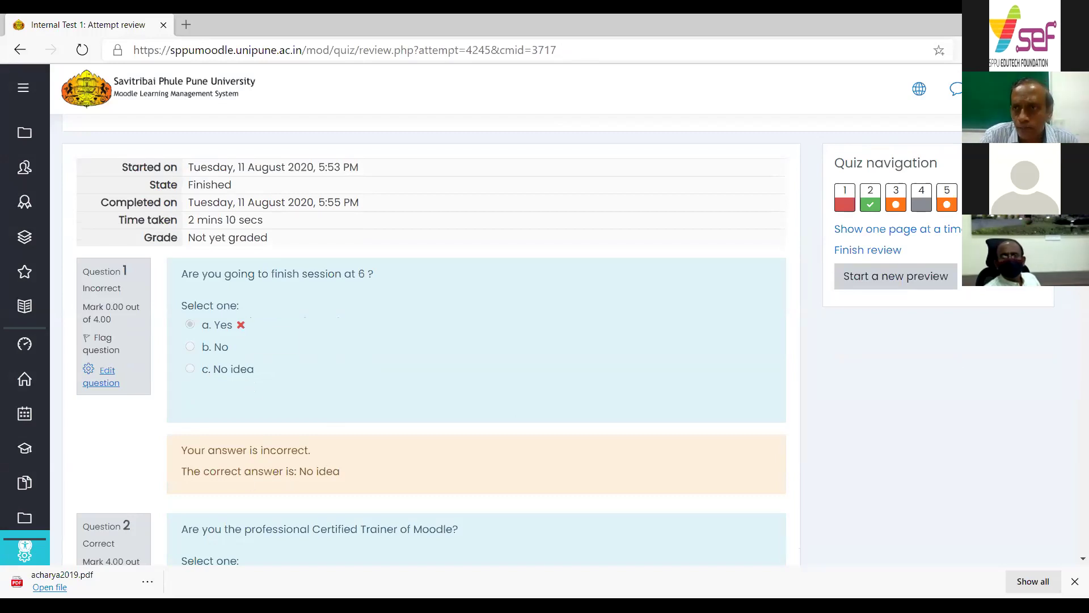
scroll(416, 280, "down", 5)
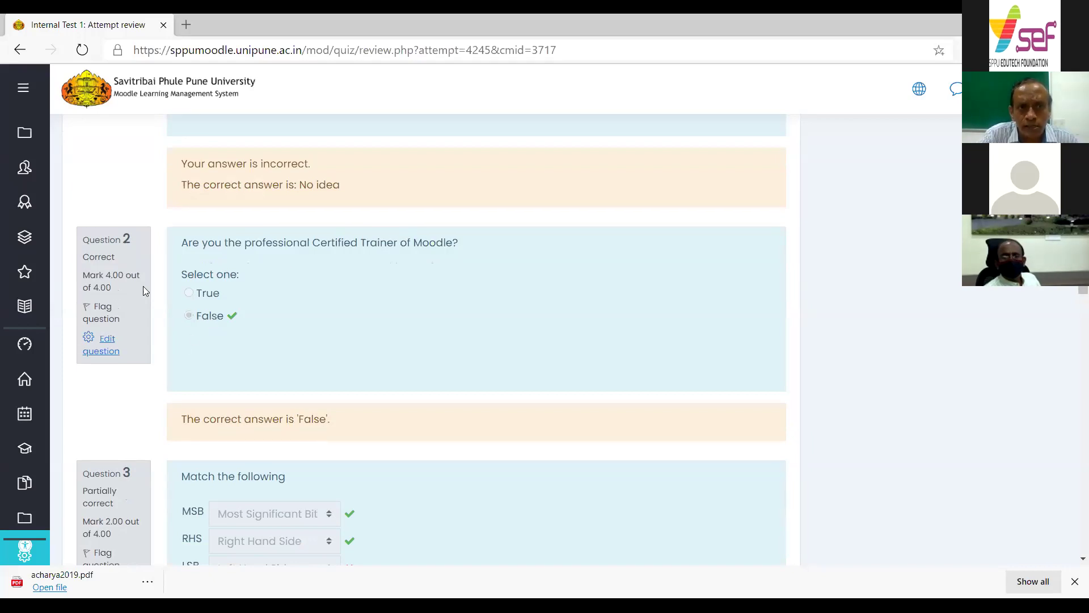
scroll(679, 265, "down", 5)
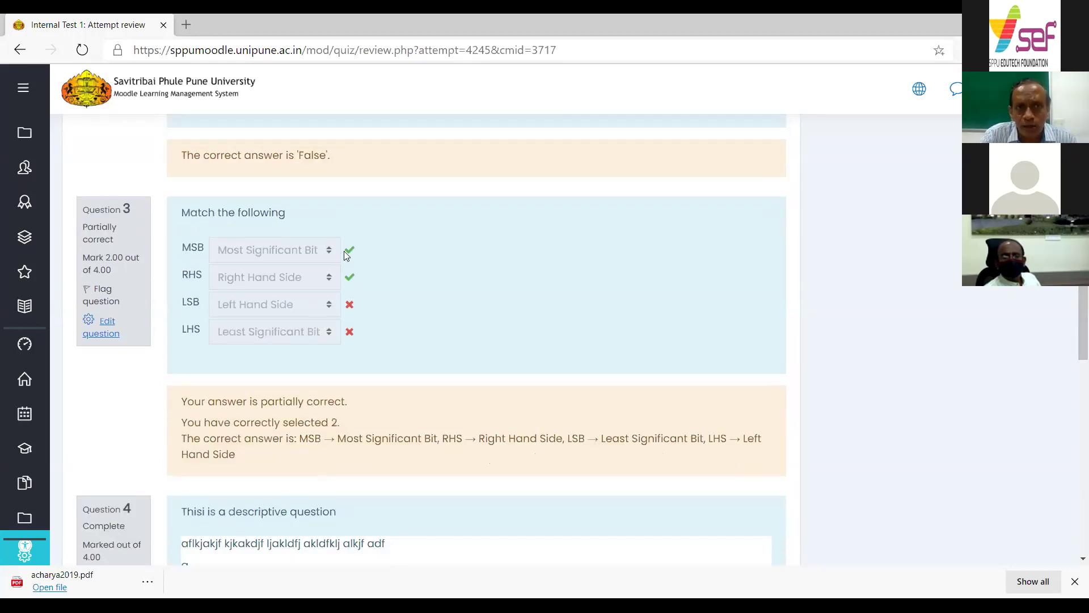
left_click_drag(104, 254, 125, 261)
left_click_drag(1074, 303, 1073, 405)
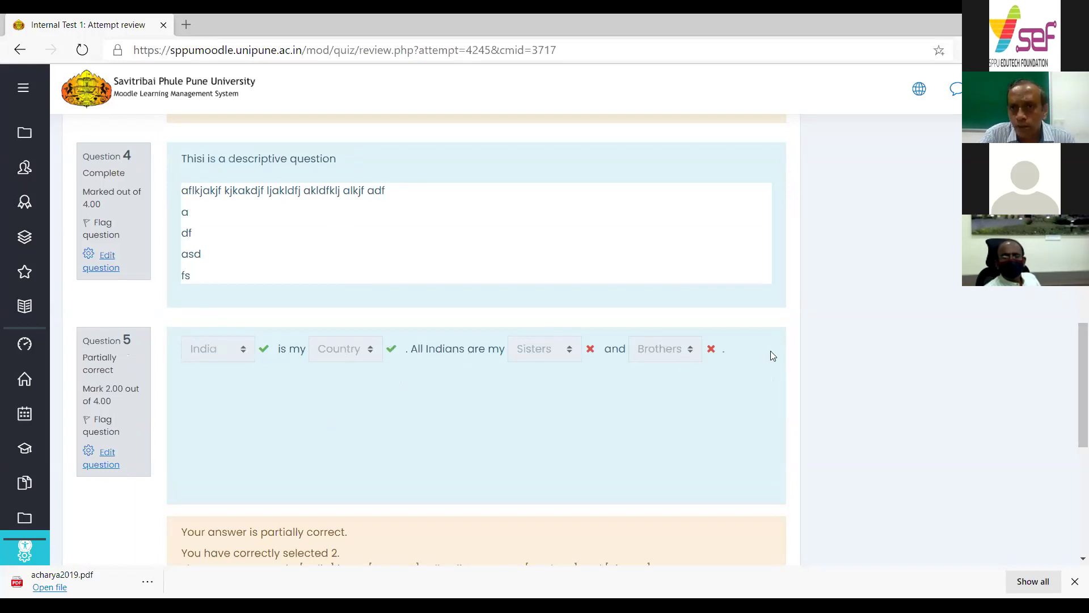
left_click_drag(1072, 364, 1072, 164)
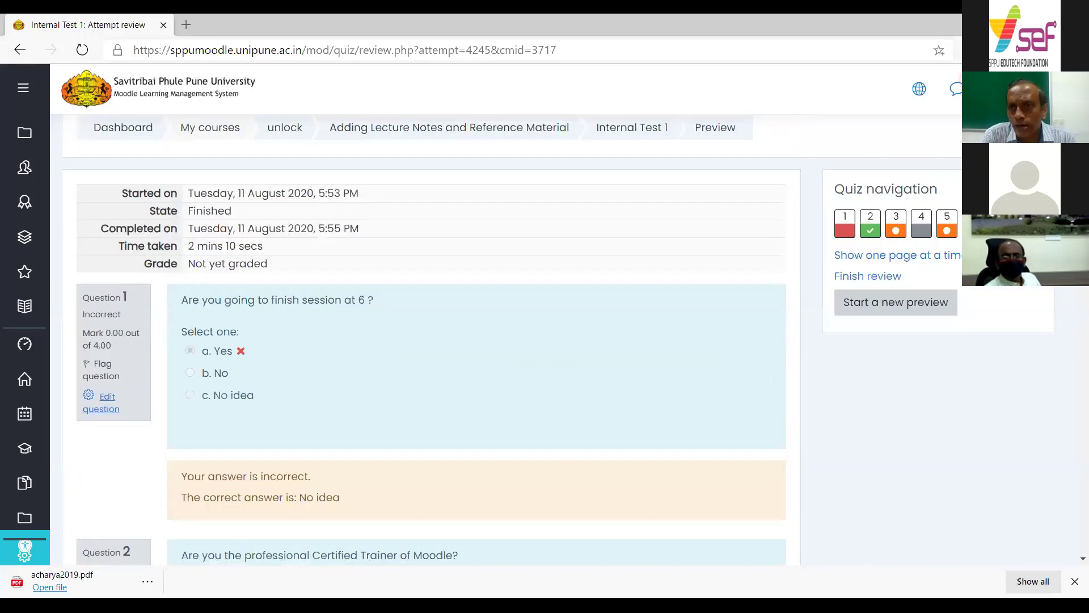
left_click(922, 228)
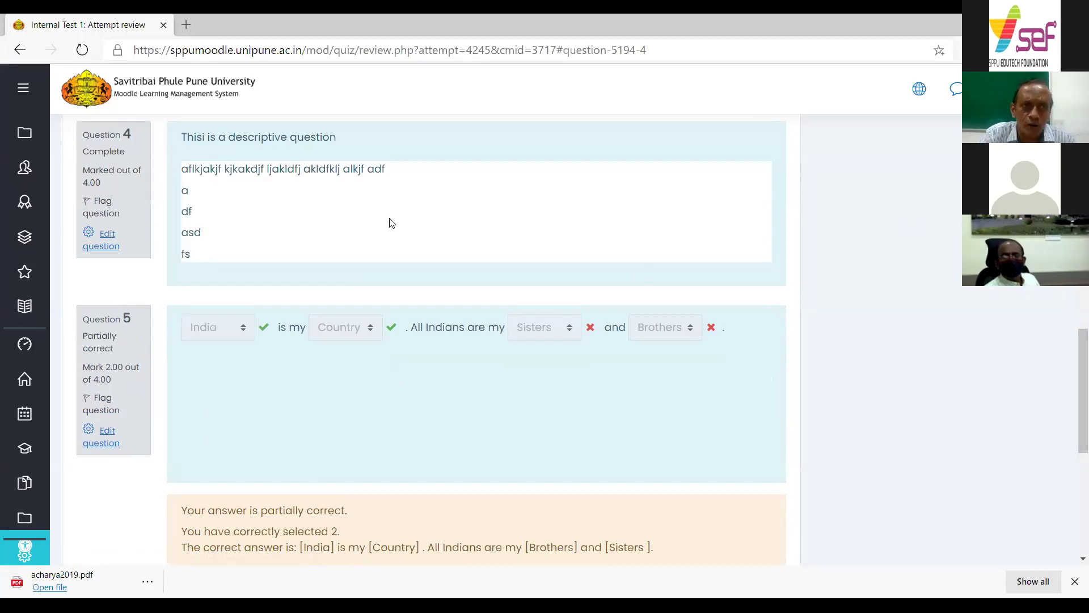
left_click_drag(1073, 374, 1071, 164)
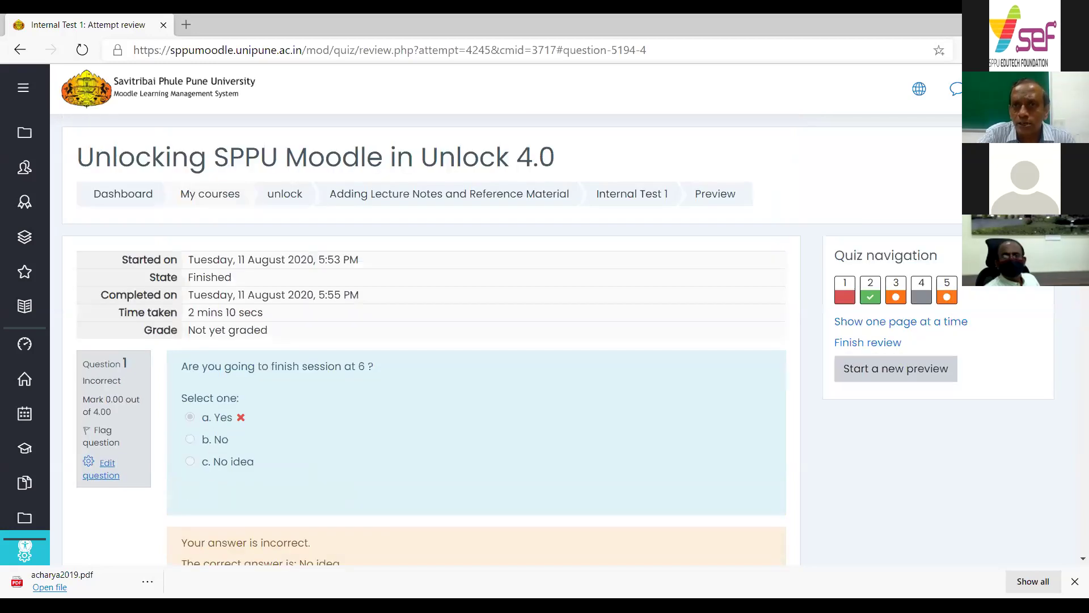
left_click(609, 196)
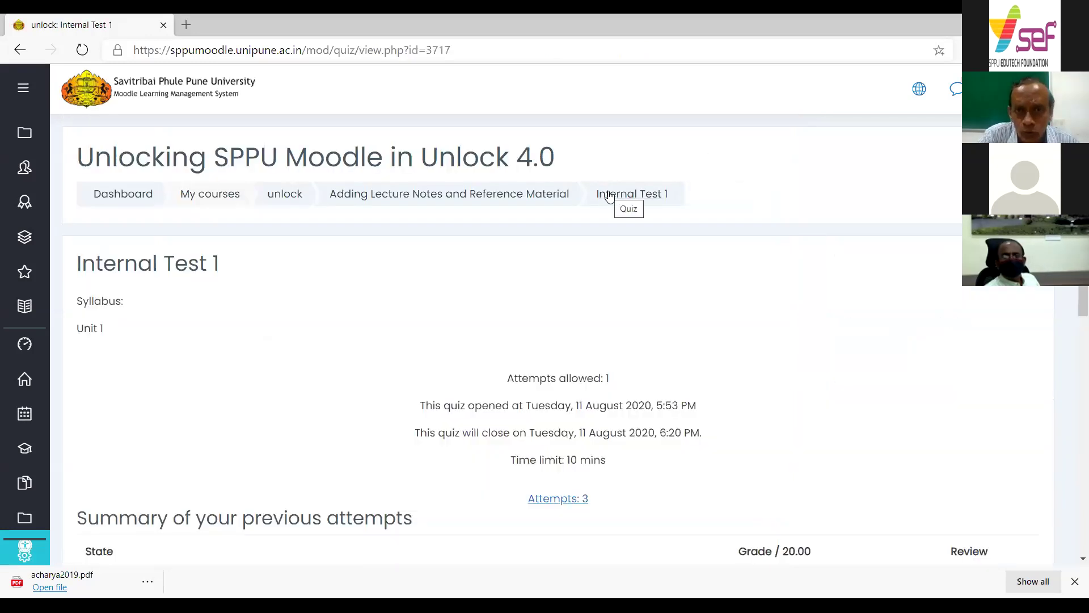
Open the Attempts: 3 report and reload it to show four attempts, including the 15.00 grade
left_click(563, 501)
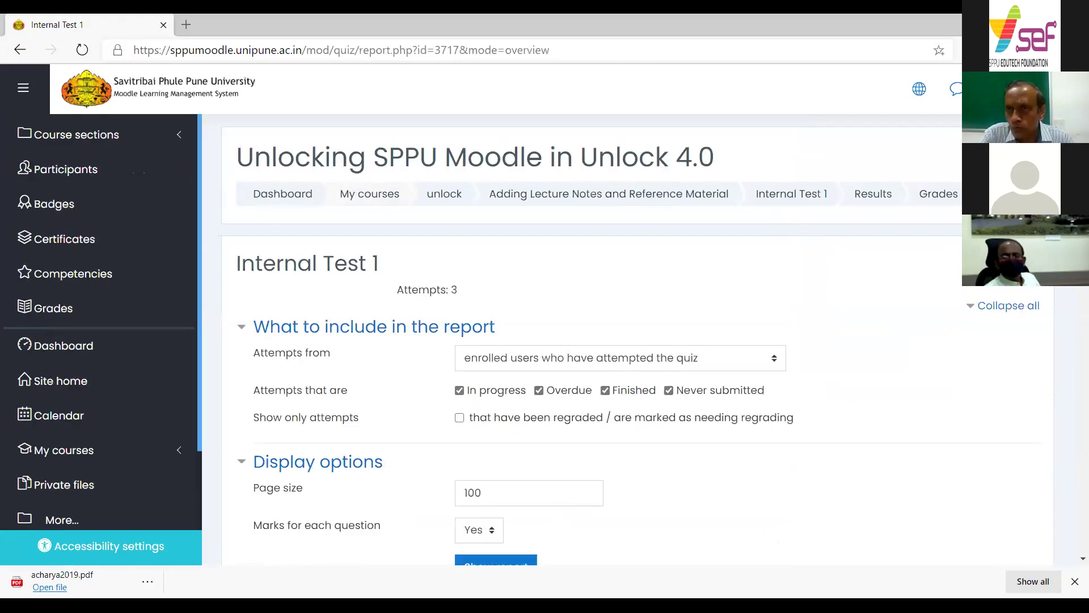
scroll(833, 449, "down", 10)
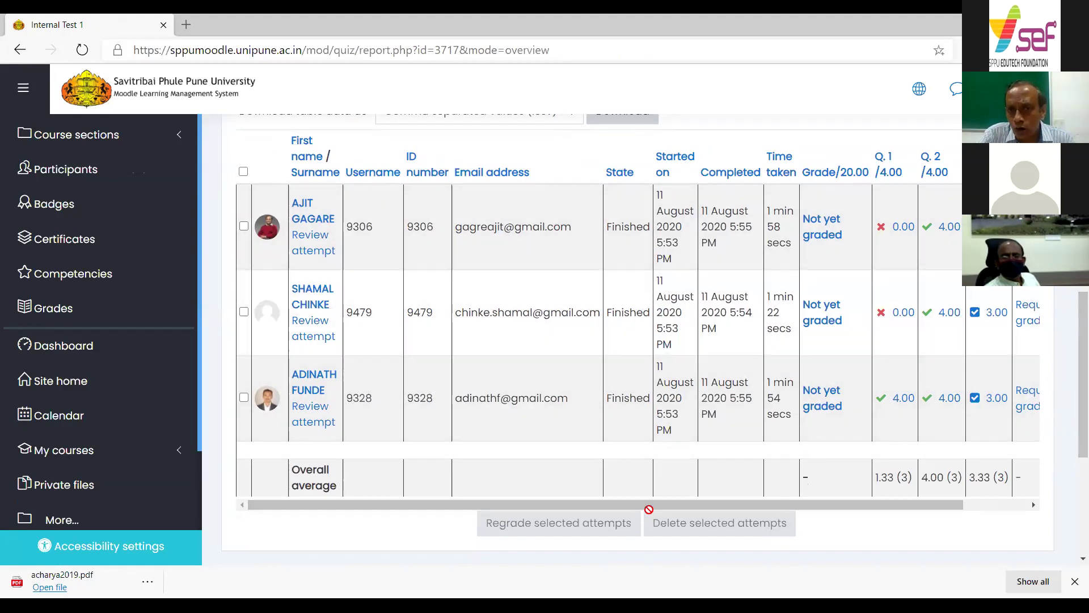
left_click_drag(648, 509, 713, 508)
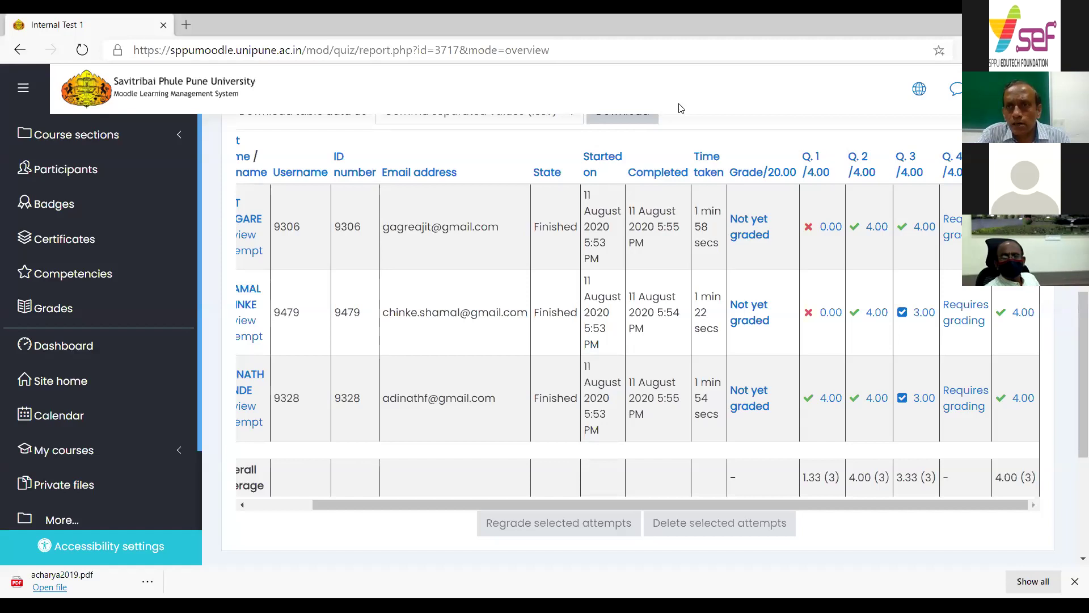
left_click(82, 51)
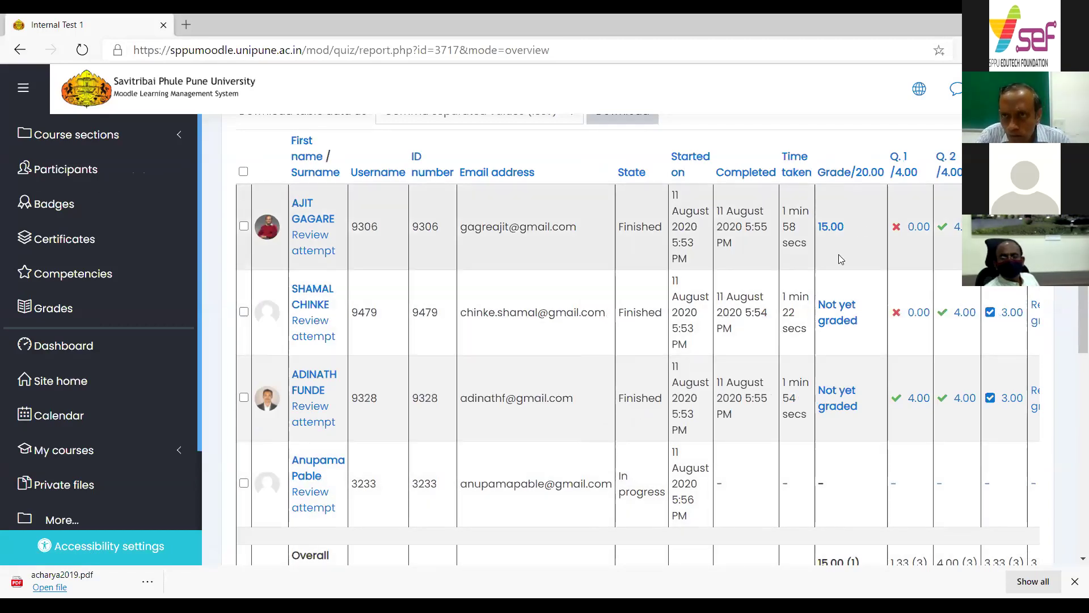
scroll(839, 254, "right", 3)
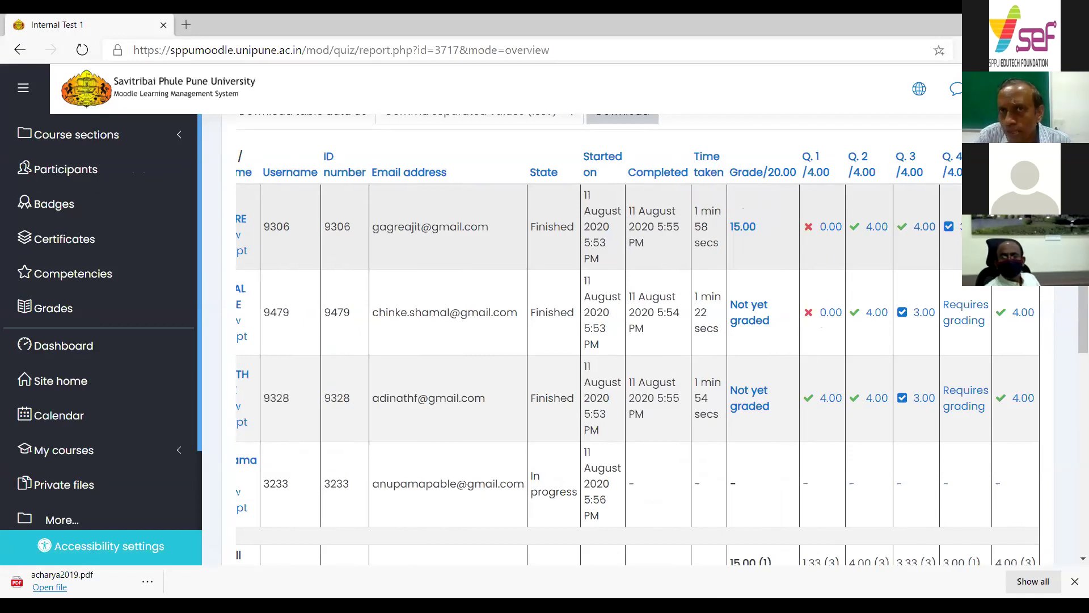
left_click_drag(1080, 306, 942, 333)
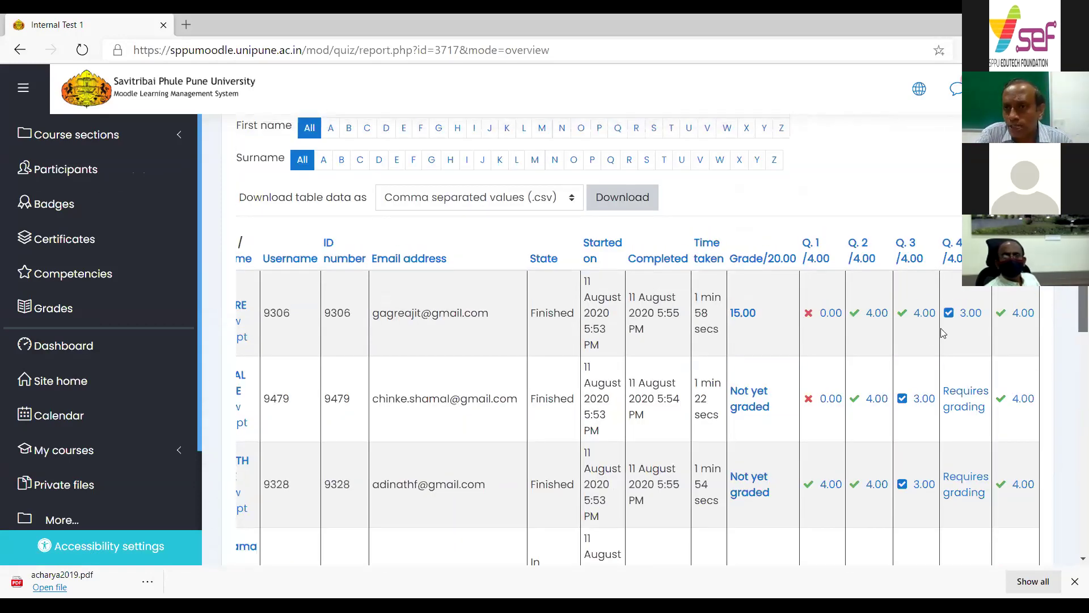
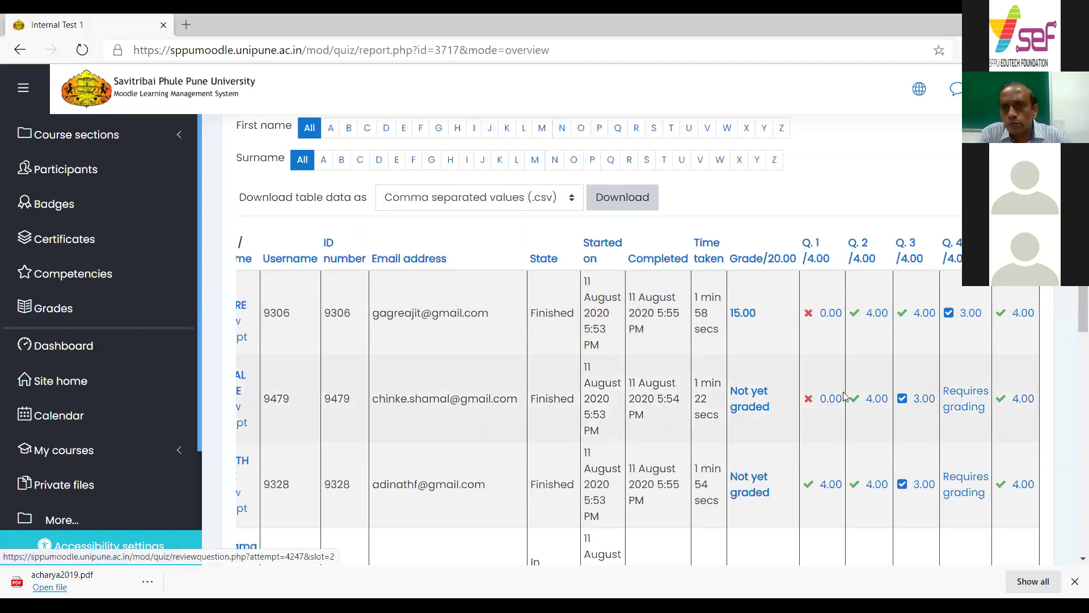
Reload the Internal Test 1 report and review attempts, the 14.00 average and the grade chart
left_click(83, 49)
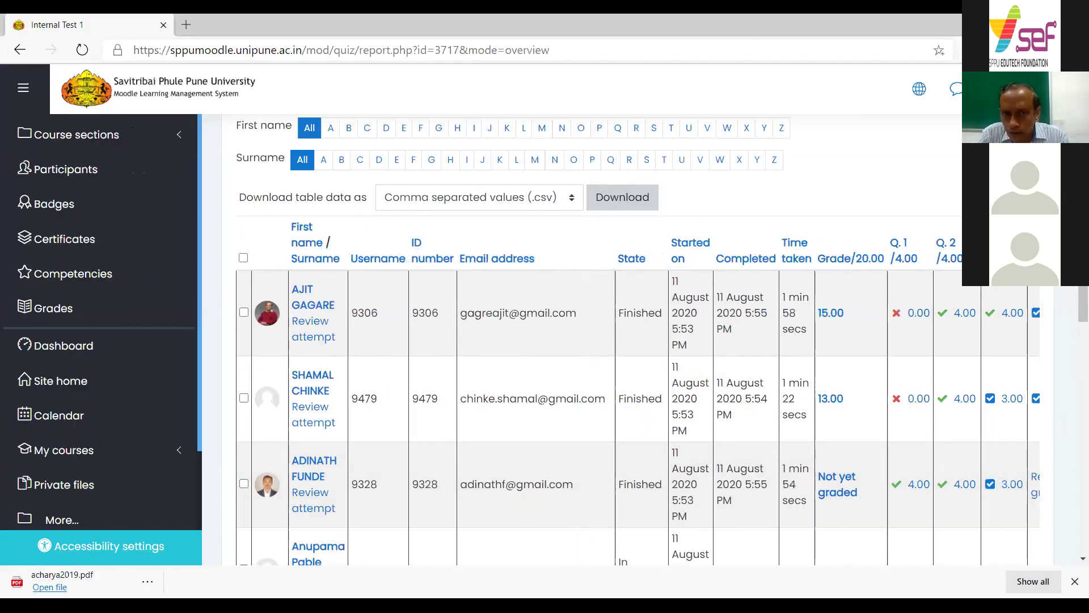
scroll(638, 341, "down", 4)
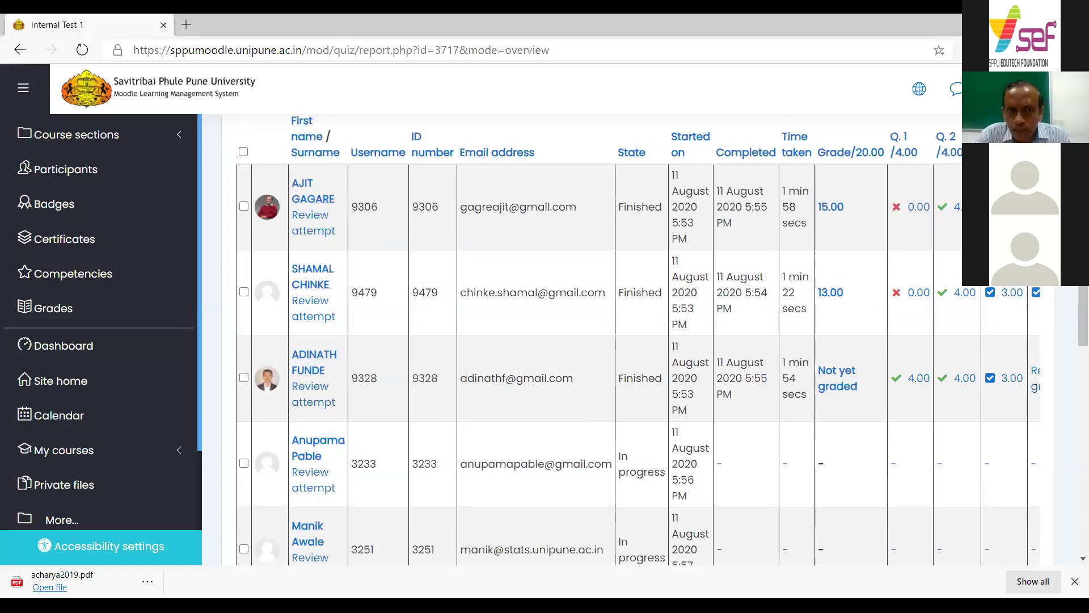
scroll(735, 338, "down", 1)
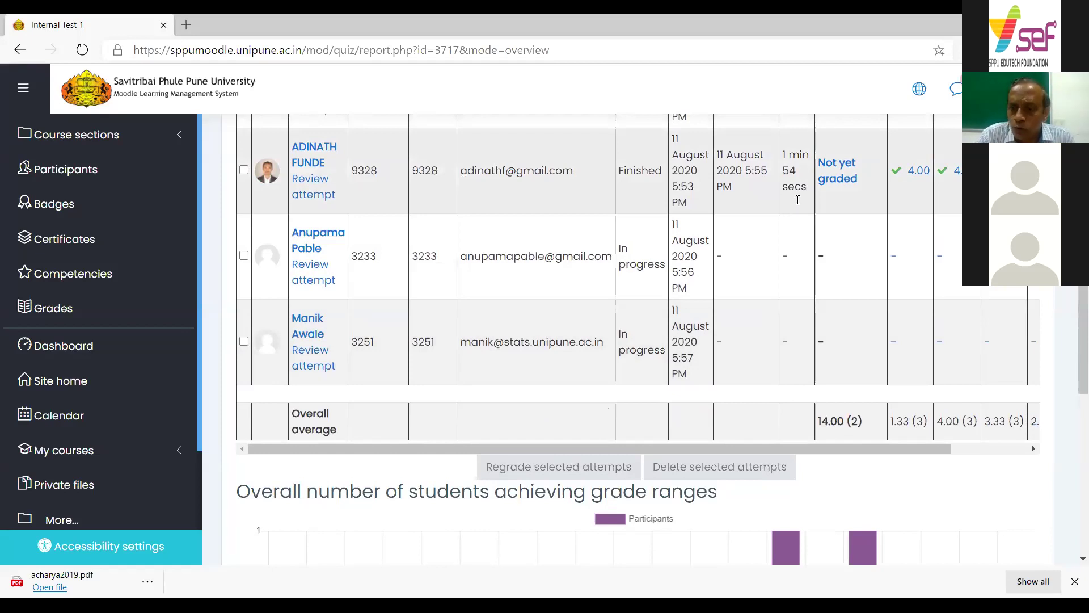
scroll(797, 196, "up", 4)
scroll(796, 190, "down", 1)
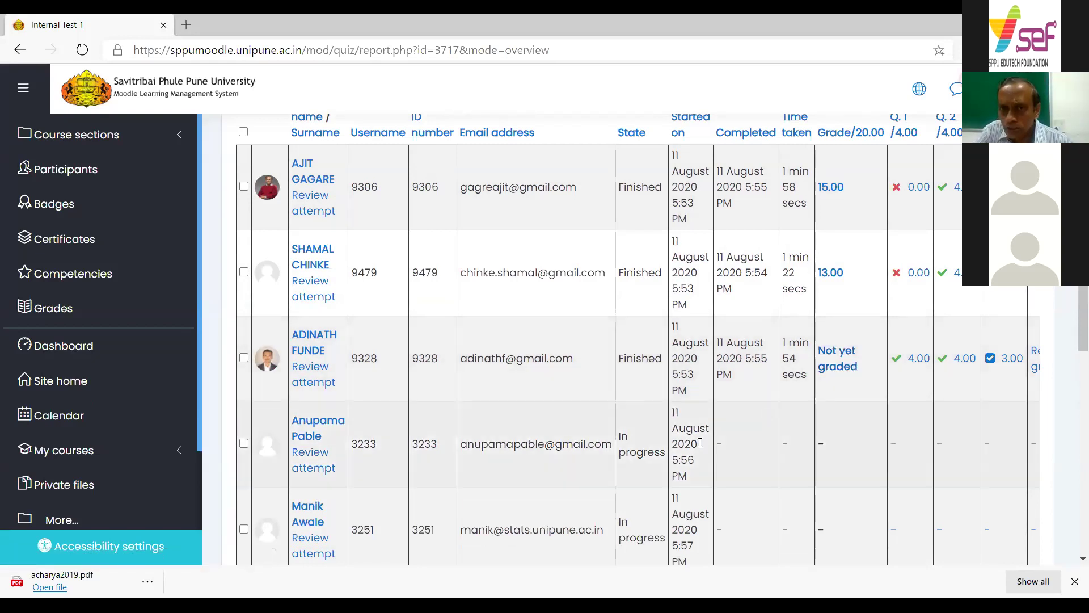
scroll(707, 455, "down", 5)
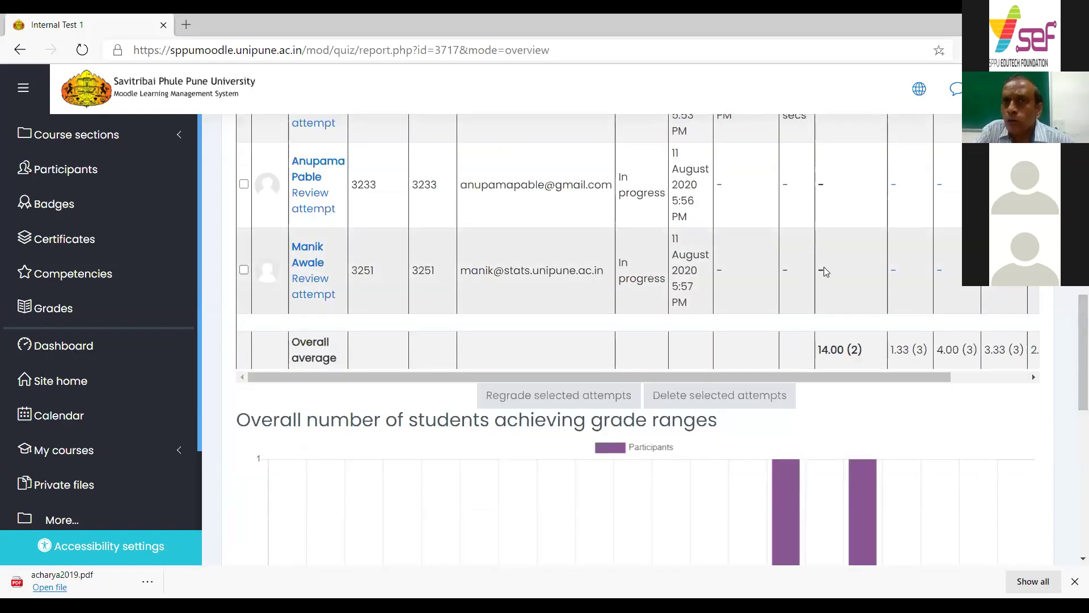
scroll(817, 216, "up", 1)
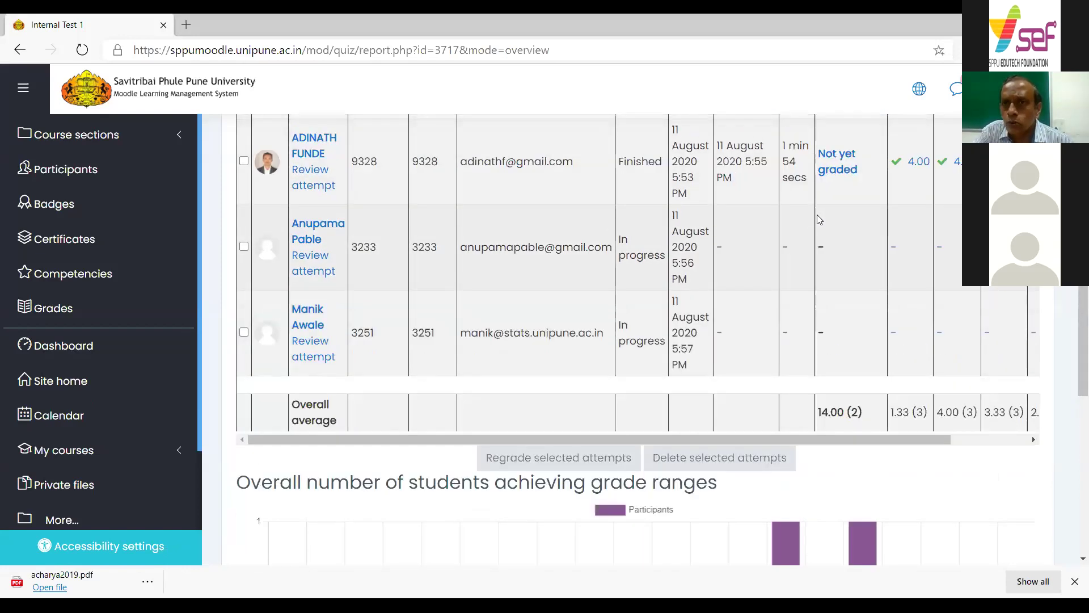
scroll(817, 215, "up", 1)
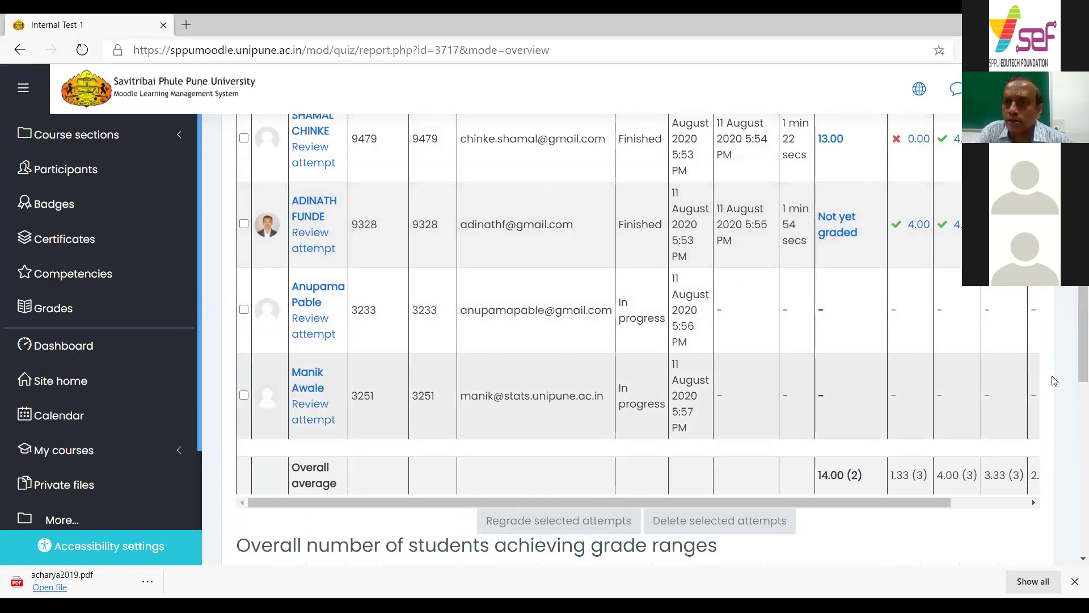
scroll(1072, 437, "down", 2)
scroll(1072, 437, "down", 10)
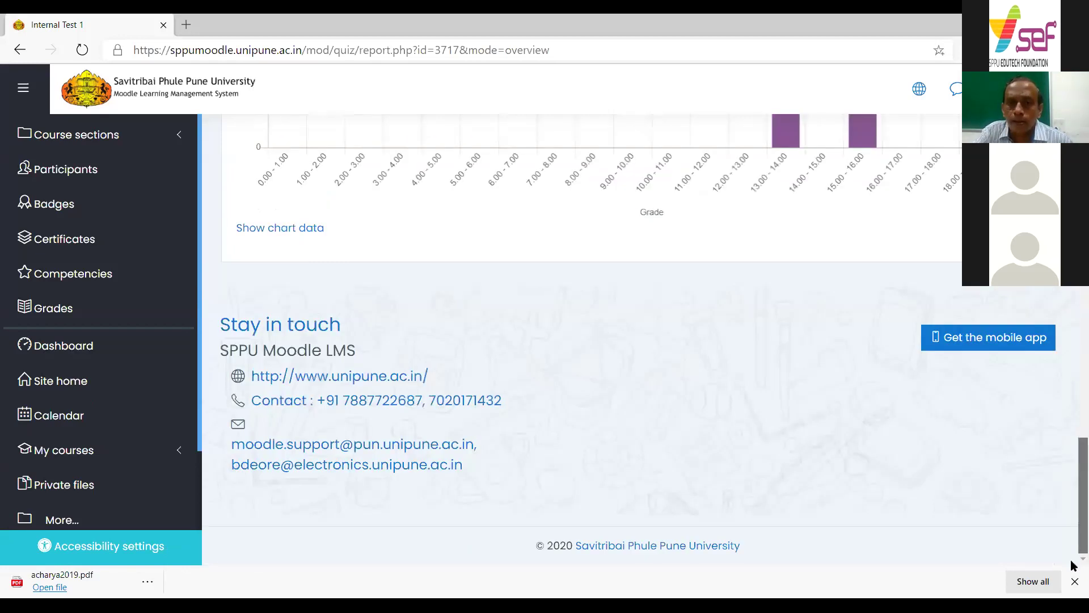
Open the course Grades page, scroll through the 11 participants' grades, and reload it
left_click(61, 310)
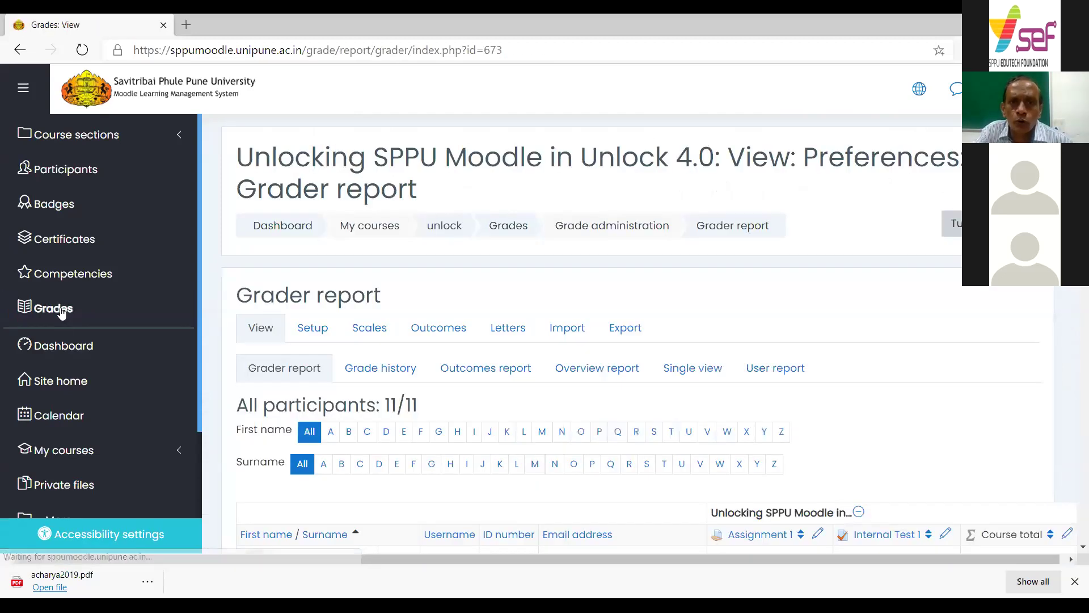
scroll(906, 334, "down", 5)
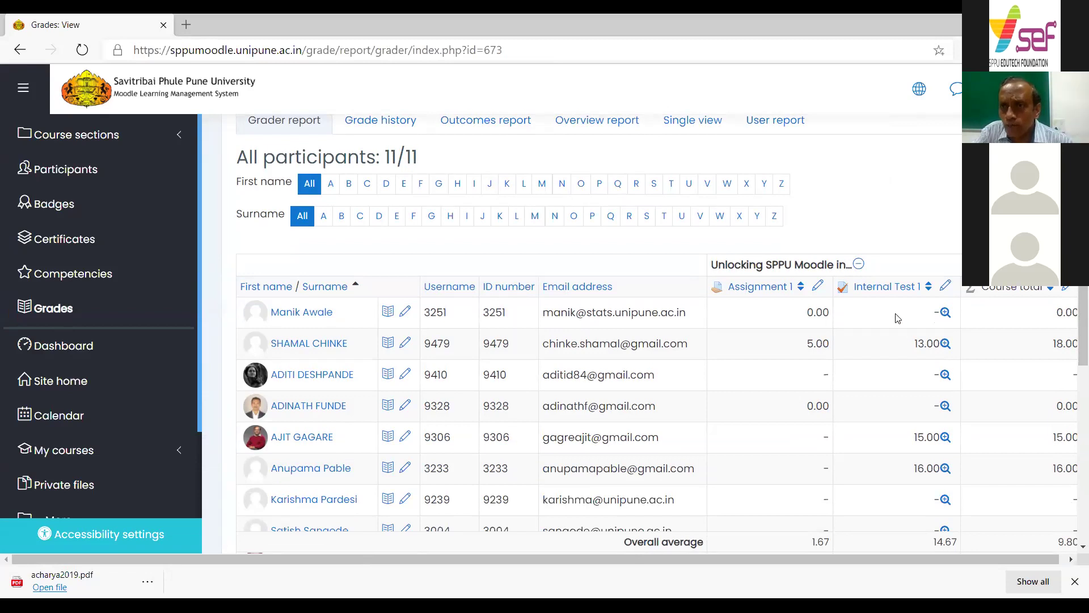
scroll(896, 318, "down", 3)
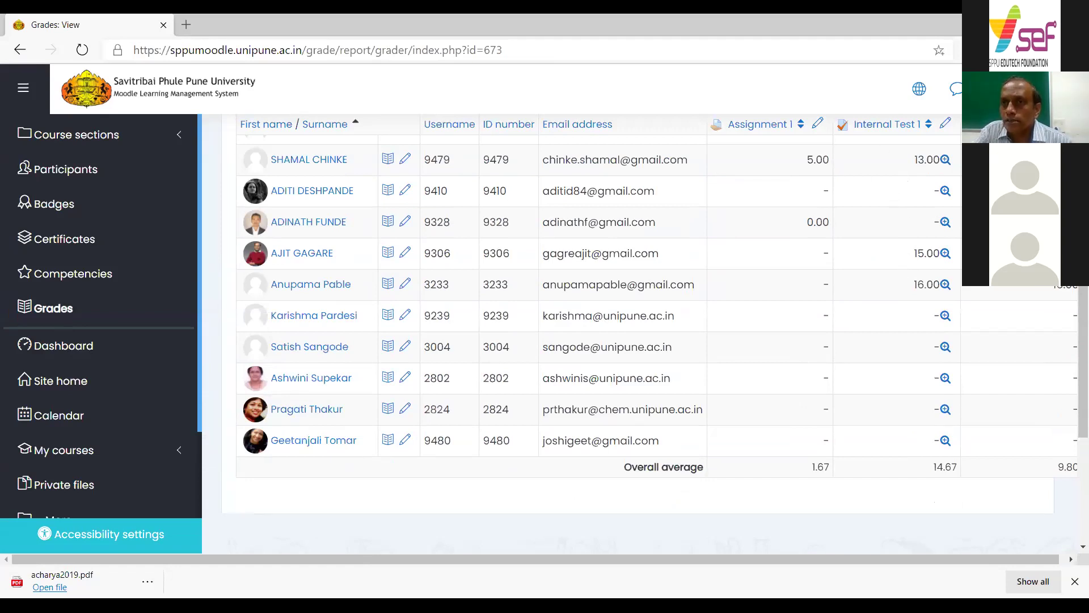
left_click_drag(1072, 377, 1072, 210)
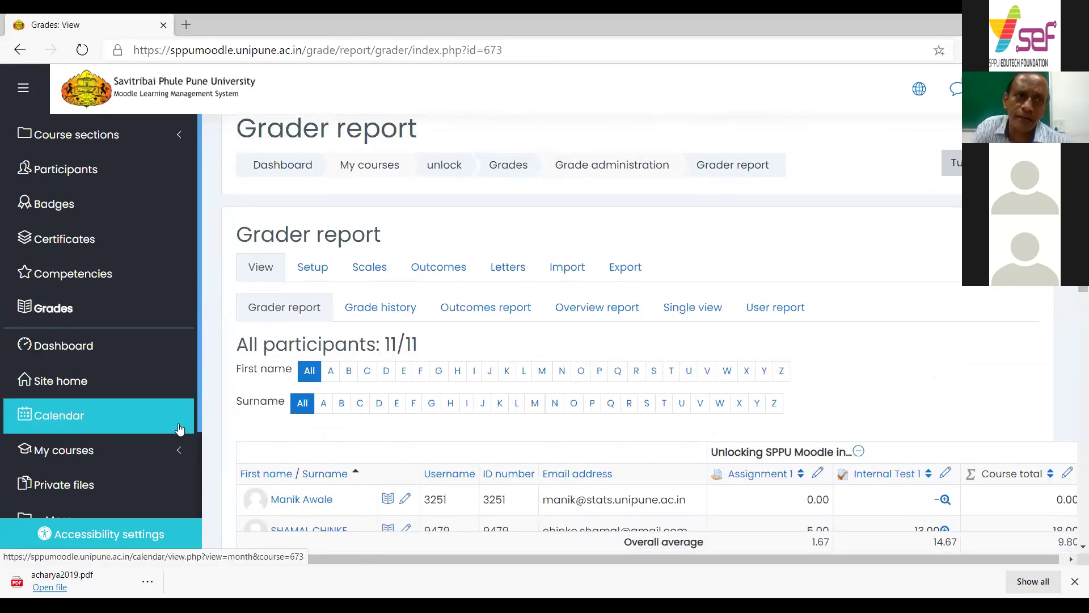
left_click(63, 309)
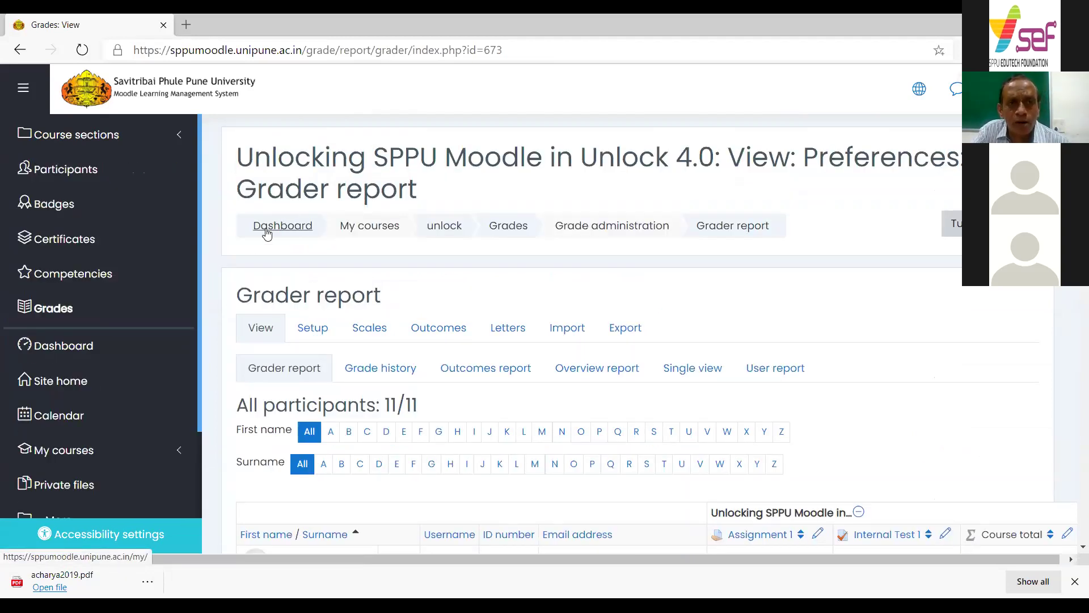
Go to the Dashboard and open the Unlocking SPPU Moodle in Unlock 4.0 course
left_click(267, 232)
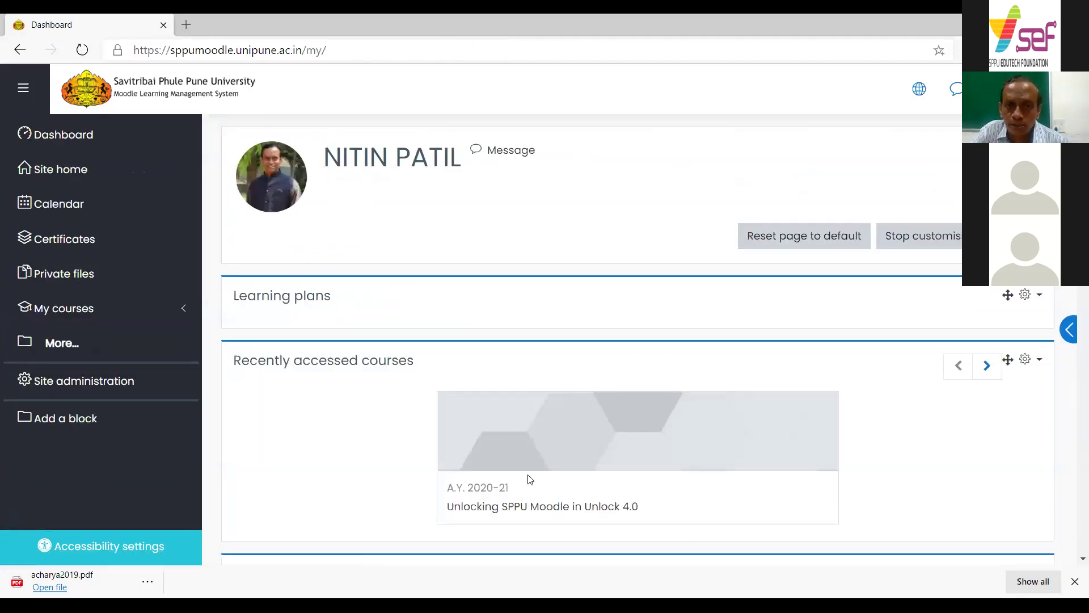
left_click(511, 505)
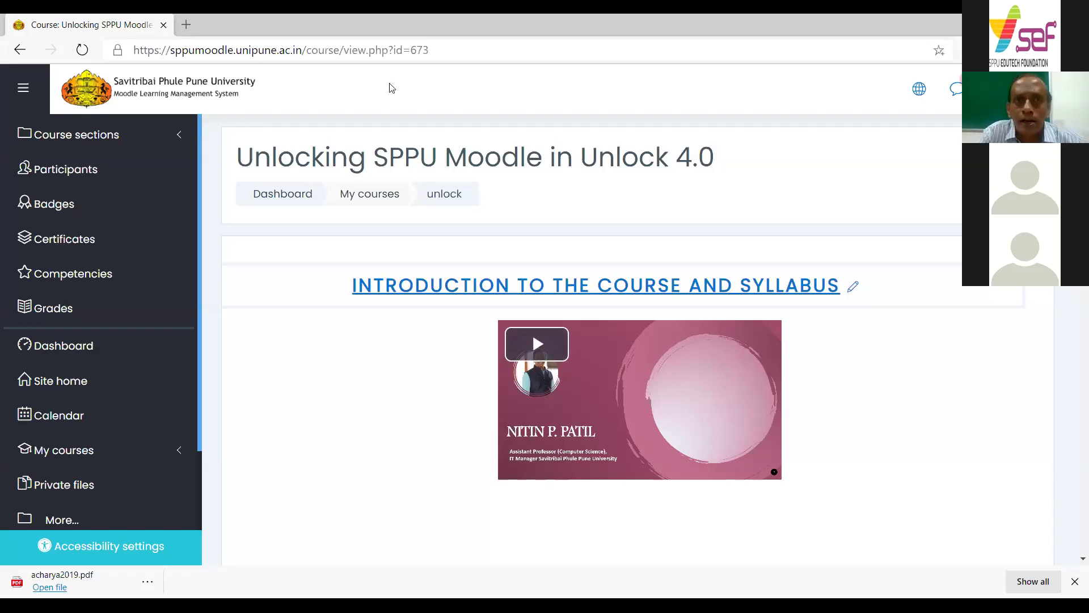
Load studio.youtube.com in a new tab and choose Create > Upload videos
left_click(186, 24)
type("stu")
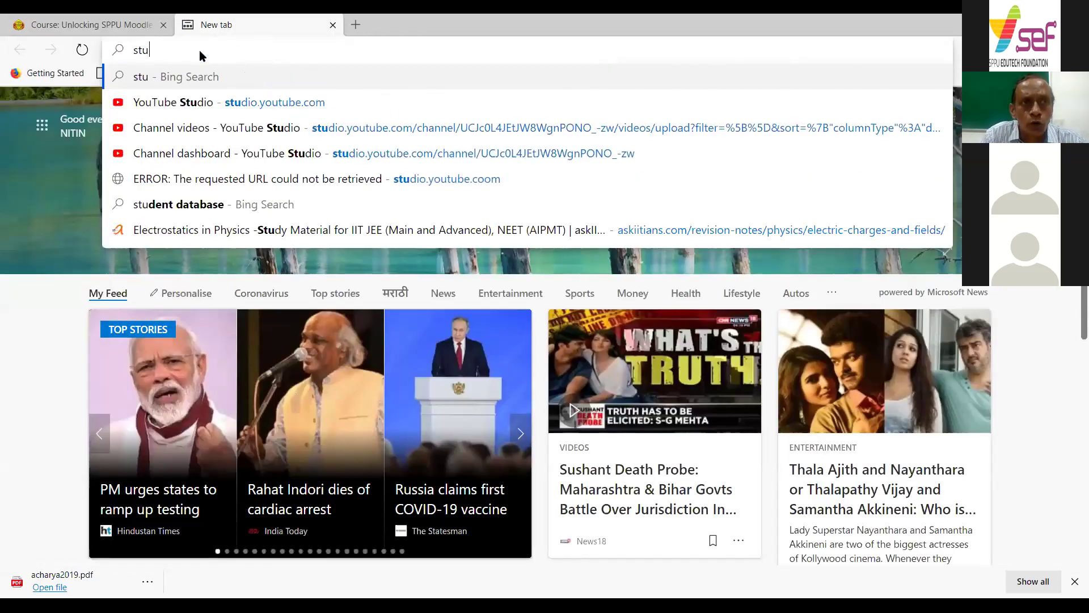
key("Down")
key("Return")
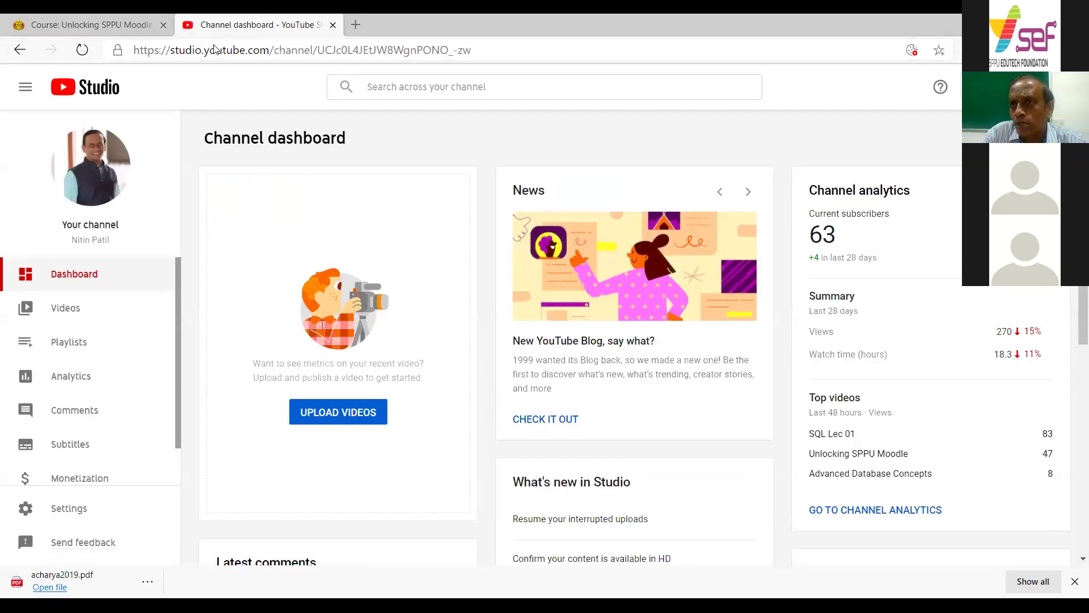
left_click(987, 87)
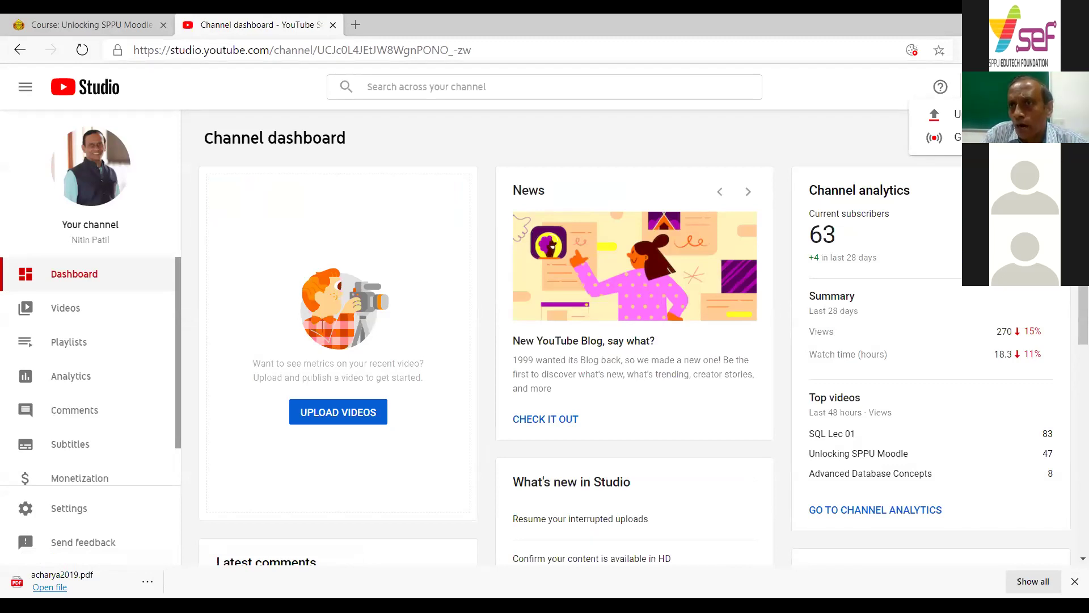
left_click(965, 114)
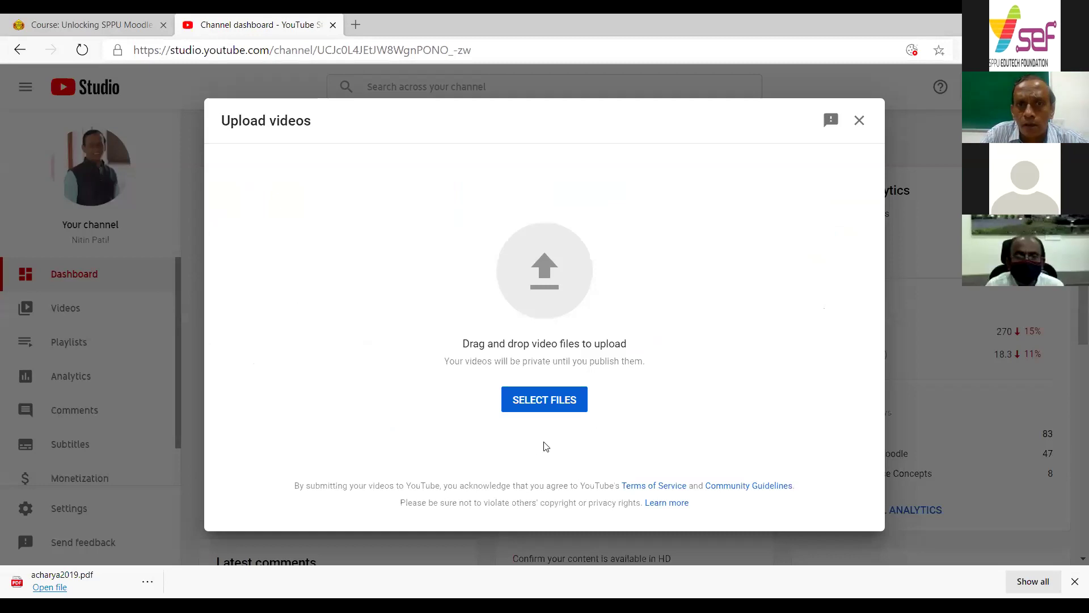
Upload Unlocking SPPU Moodle.mp4 from the Desktop and try to advance past Details
left_click(548, 407)
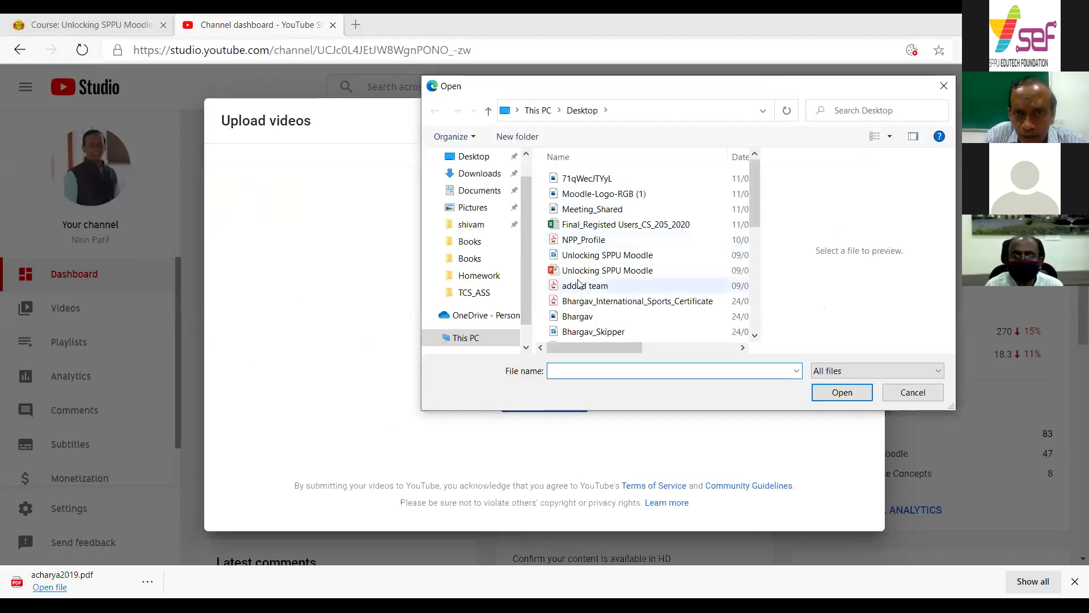
left_click(601, 256)
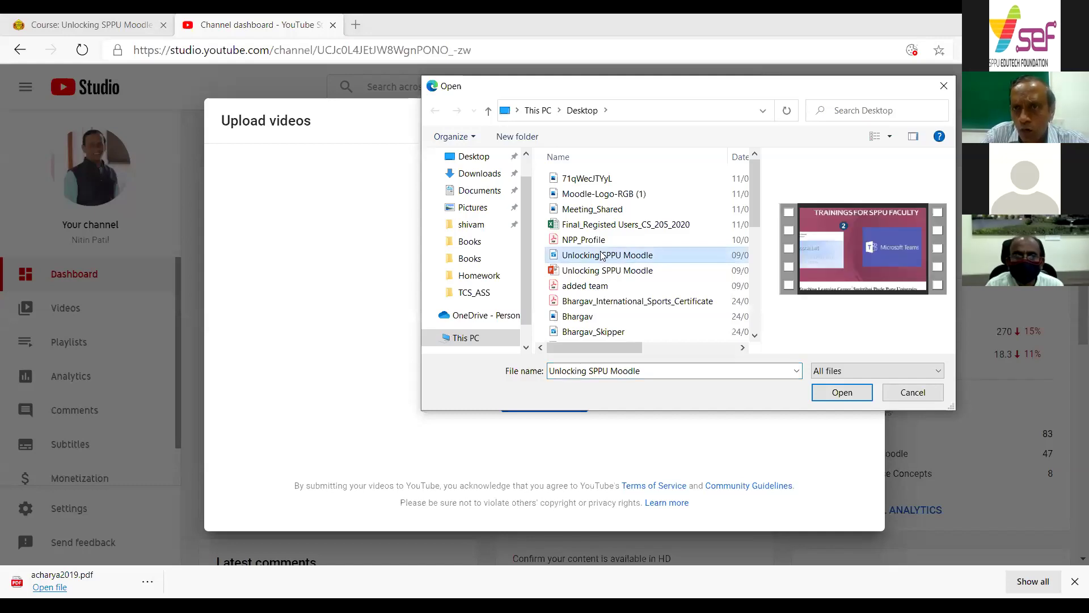
left_click(842, 392)
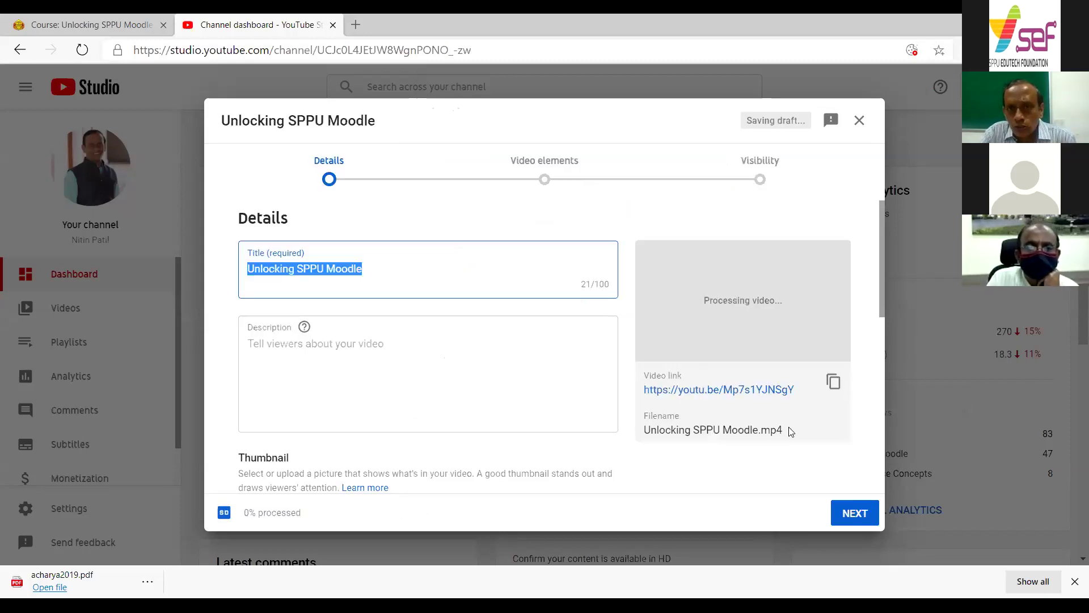
left_click(854, 513)
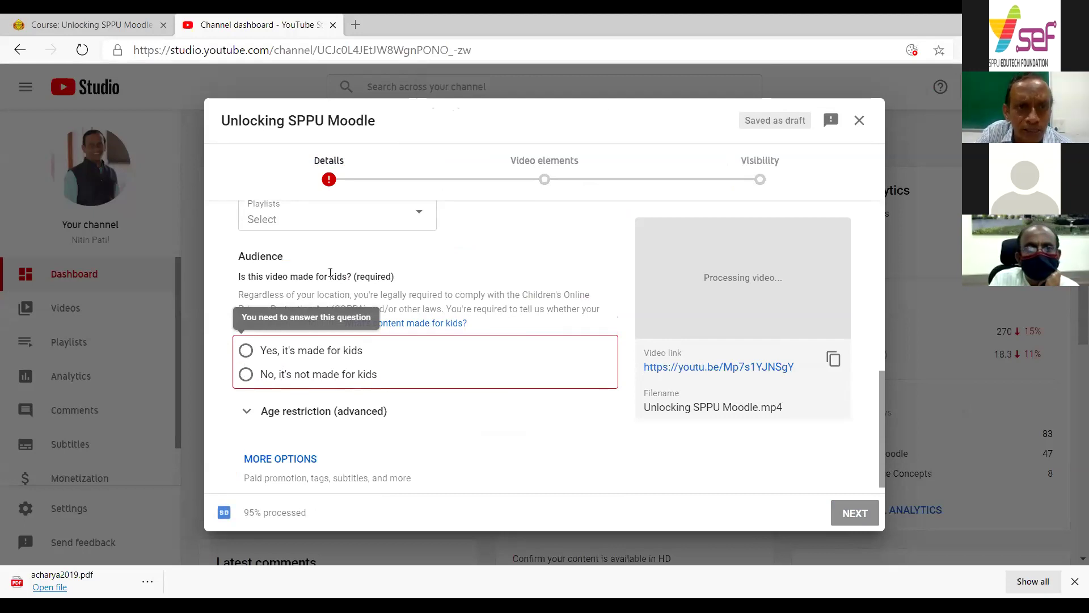
Set the audience to 'No, it's not made for kids' and advance to the Visibility step
left_click(245, 375)
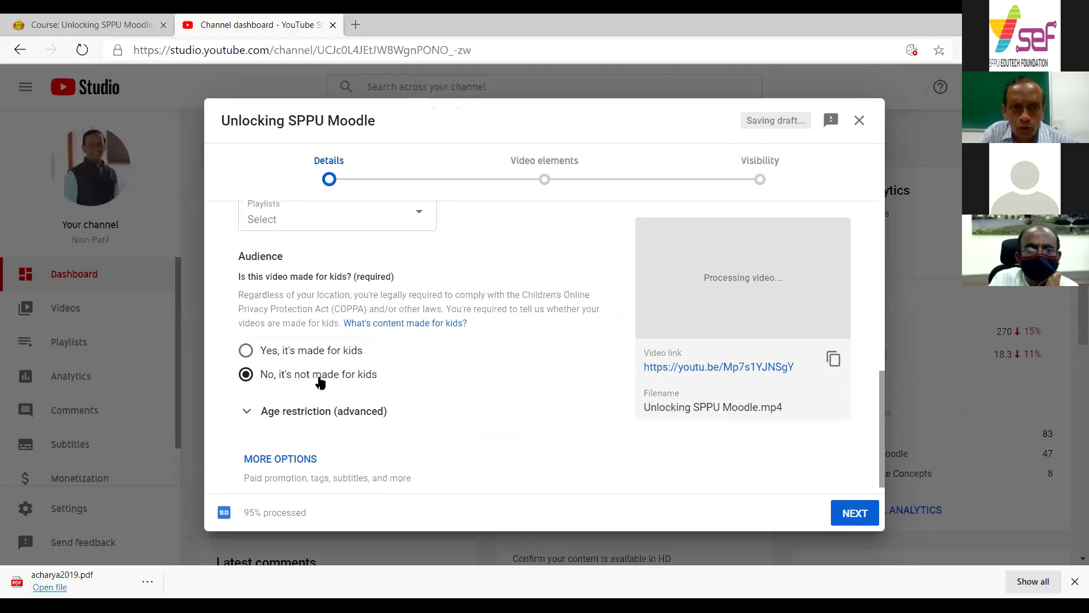
left_click(250, 352)
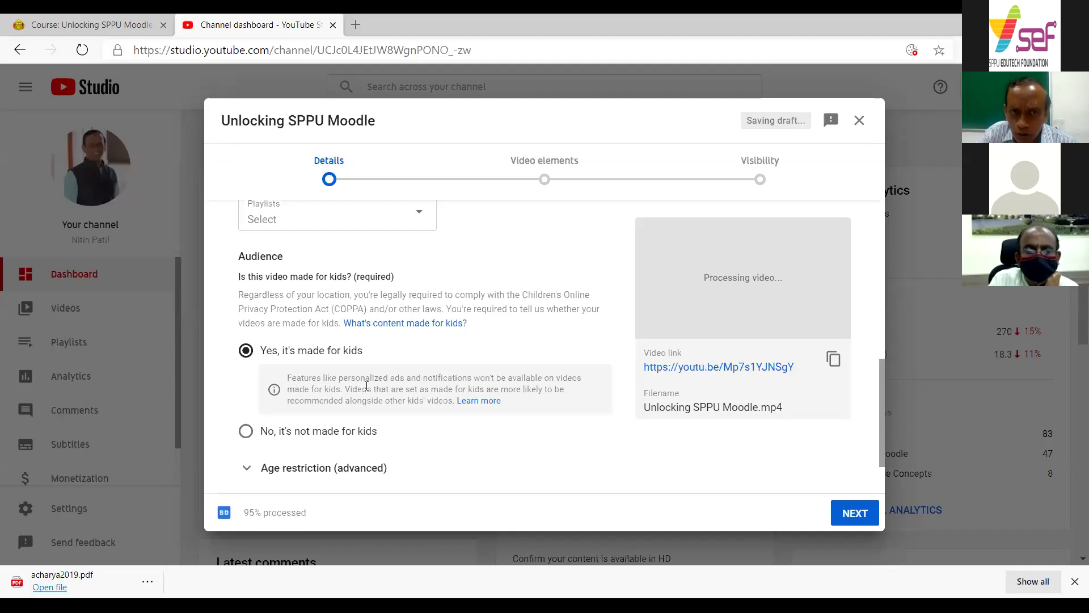
left_click(245, 433)
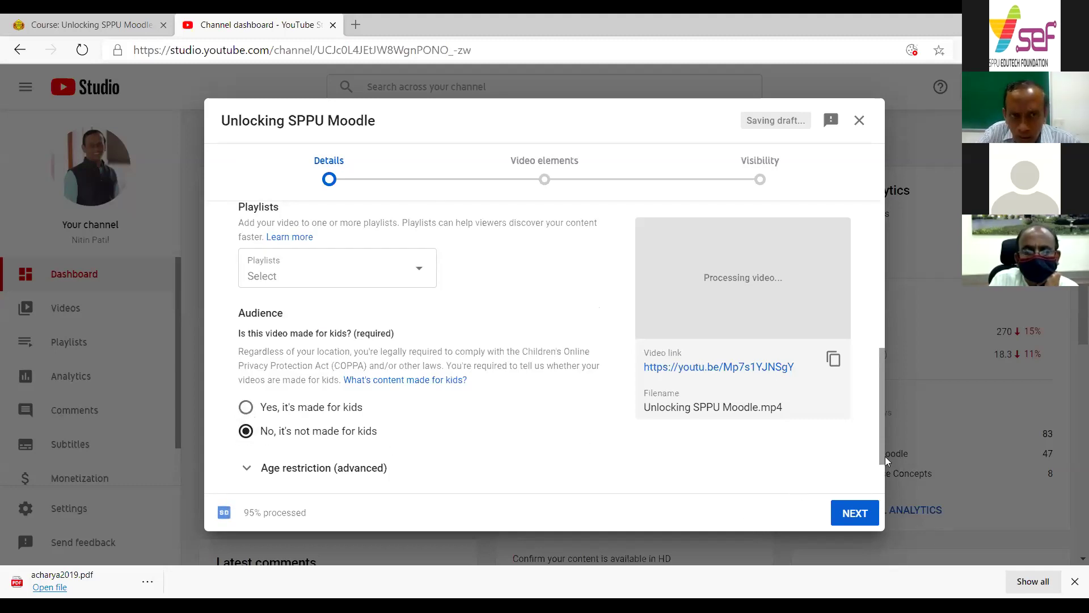
left_click(866, 513)
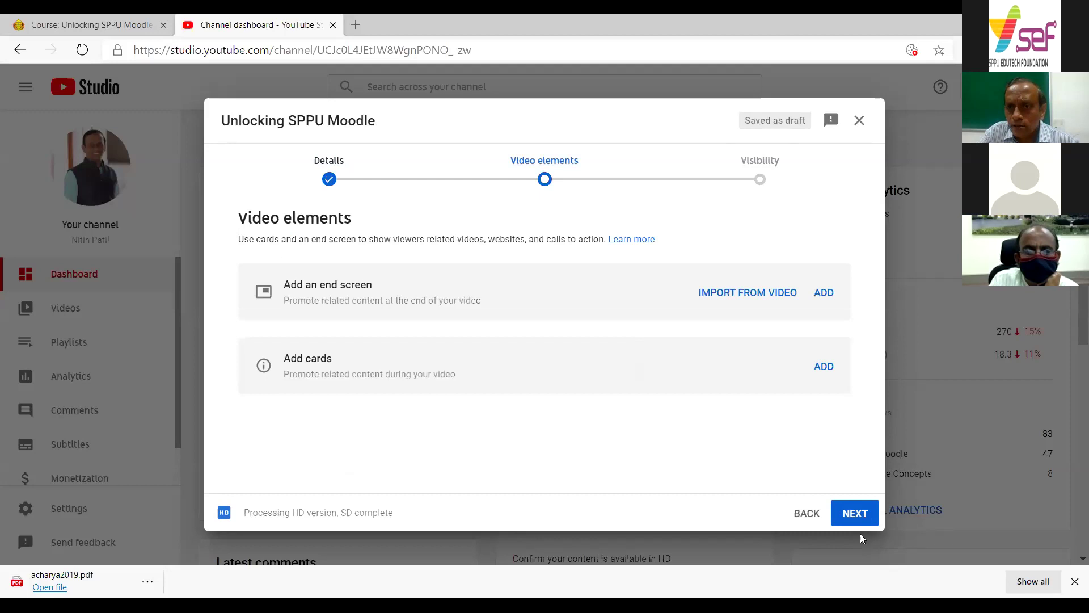
left_click(851, 517)
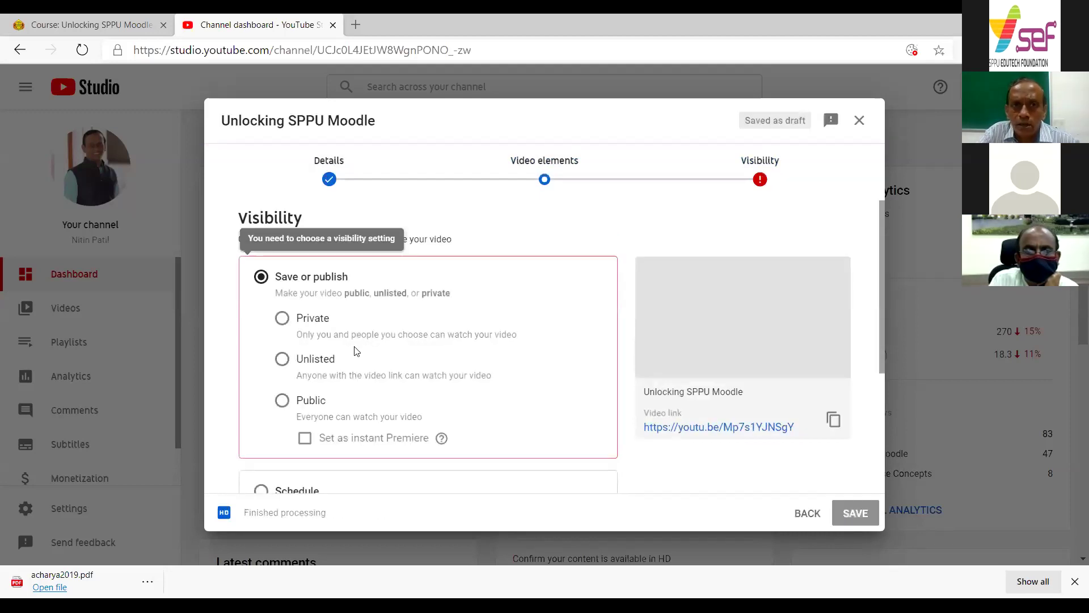
Save the video as Unlisted, copy its share link, and close the confirmation
left_click(282, 361)
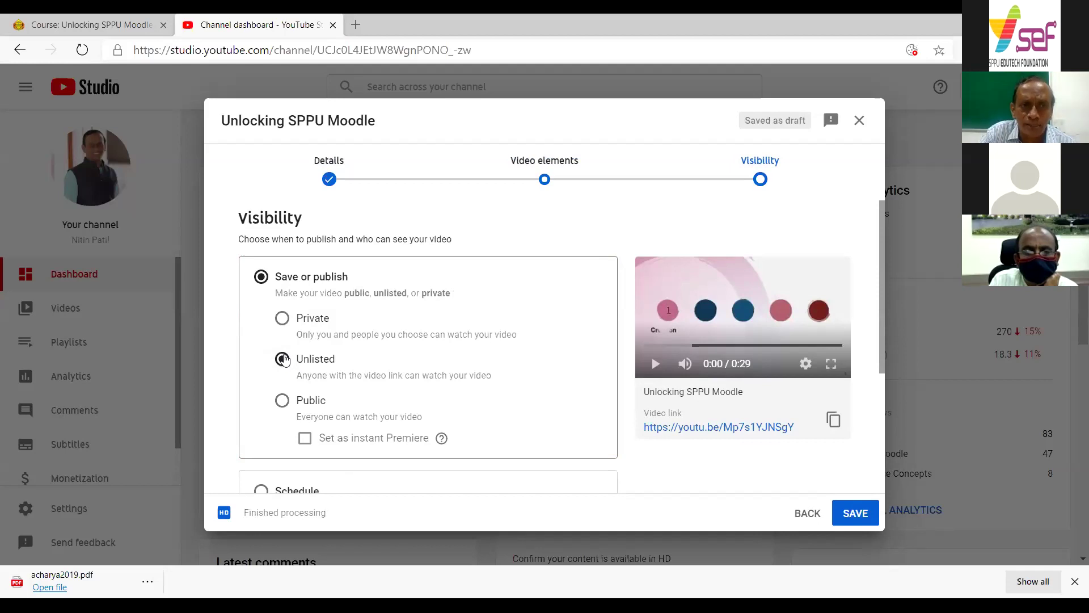
left_click(284, 359)
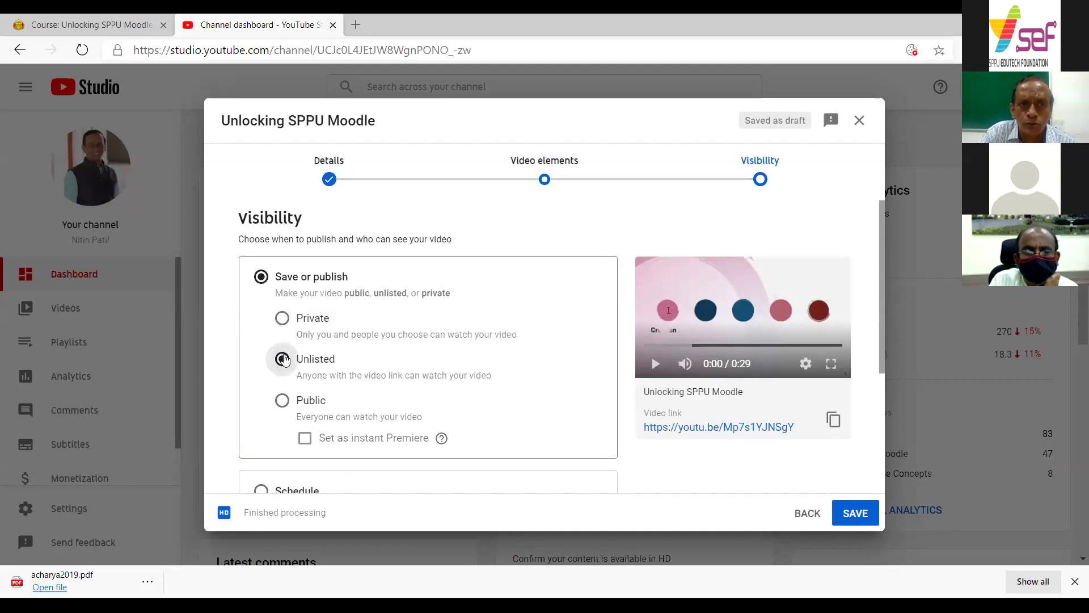
left_click(848, 505)
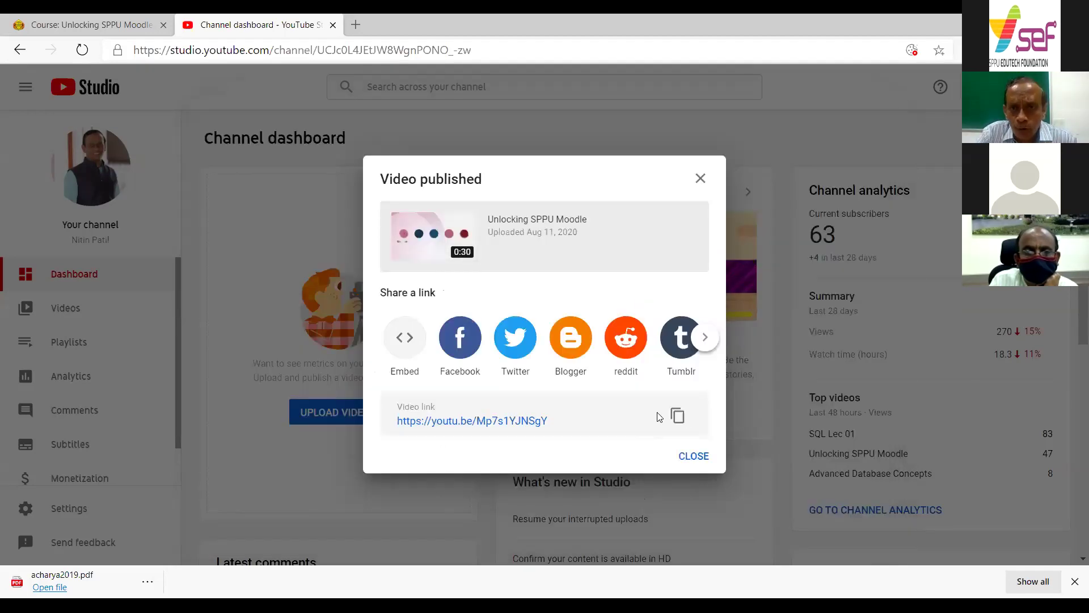
left_click(677, 418)
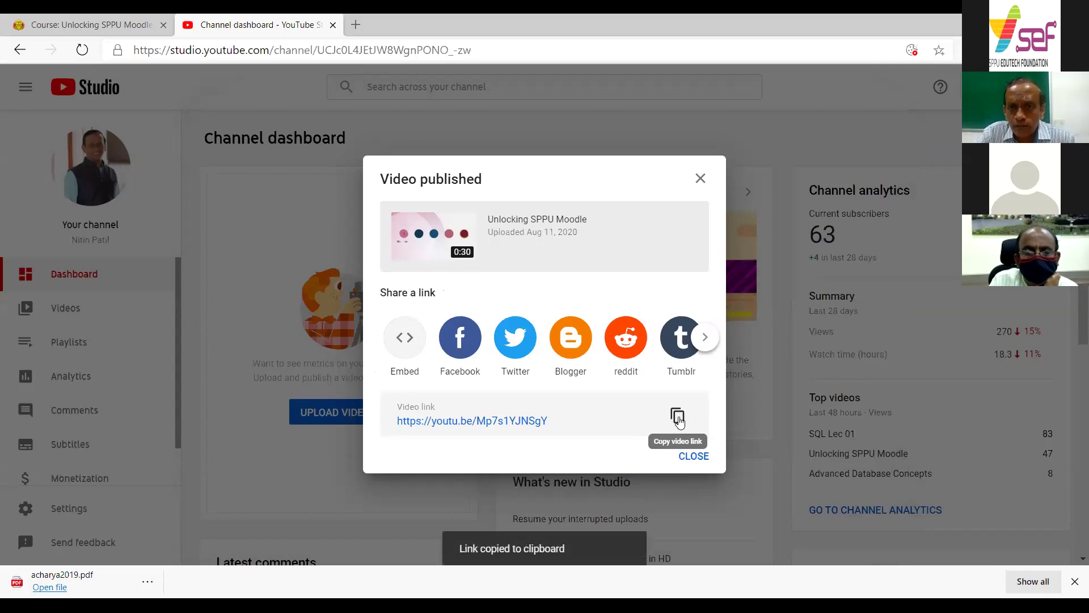
left_click(685, 461)
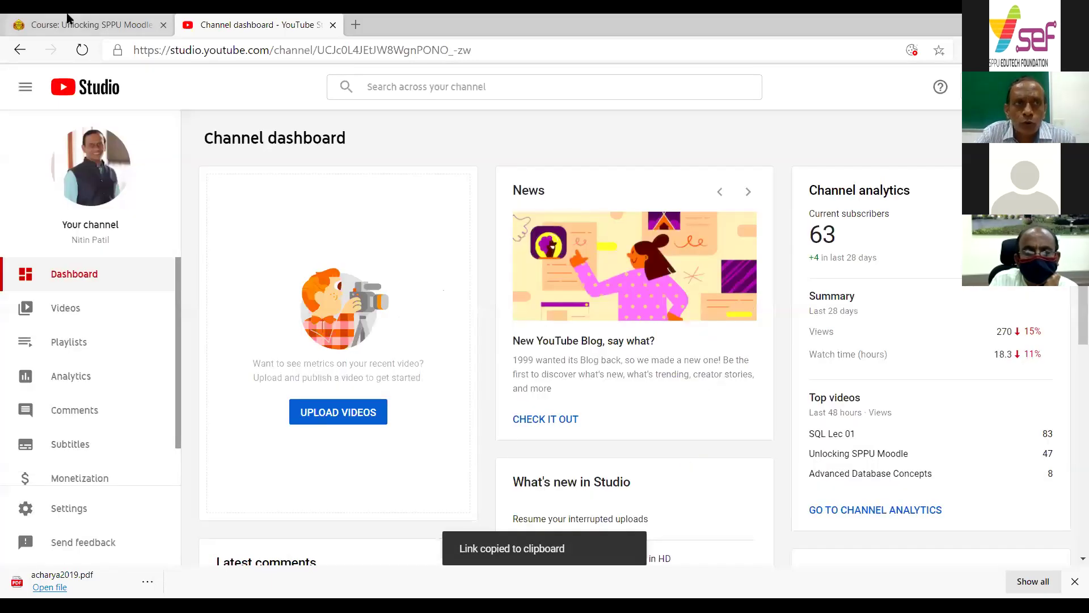
Back in the Moodle course, add an Interactive Content activity to Topic 2
left_click(70, 20)
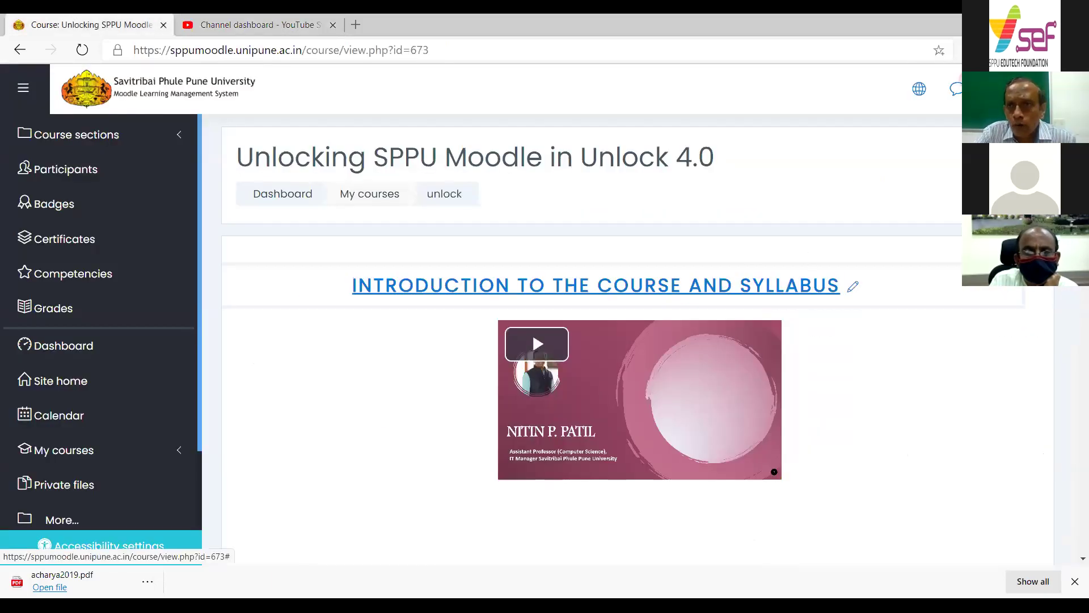
left_click(1008, 285)
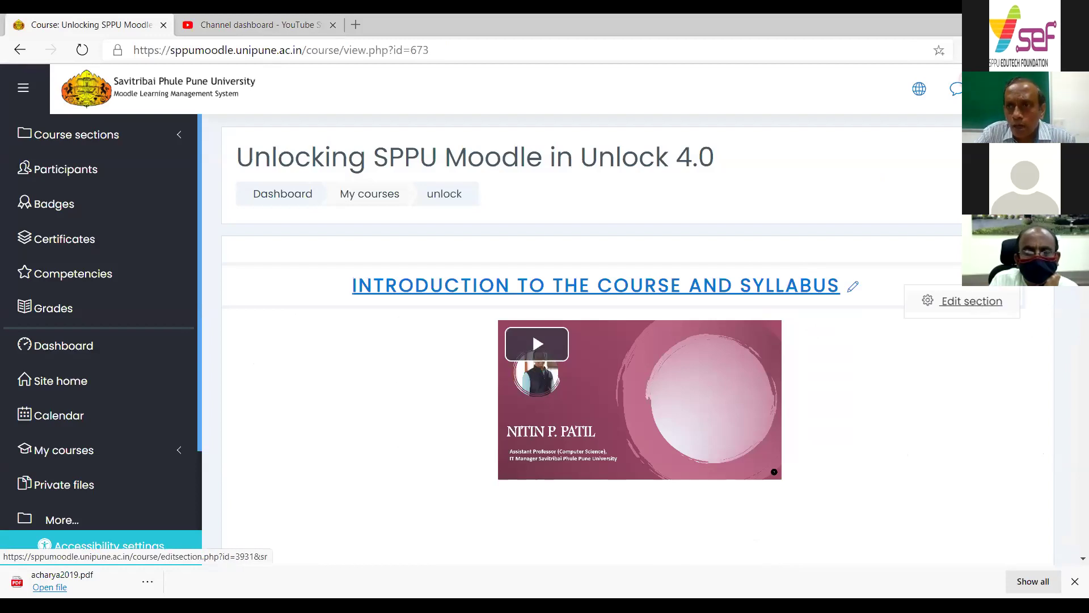
scroll(964, 369, "down", 8)
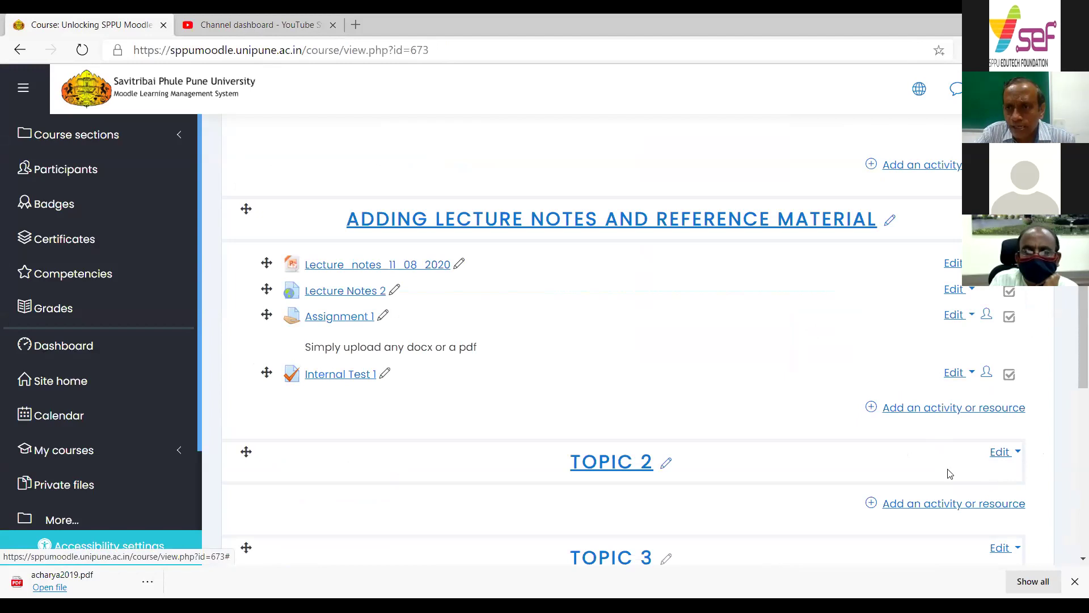
left_click(872, 505)
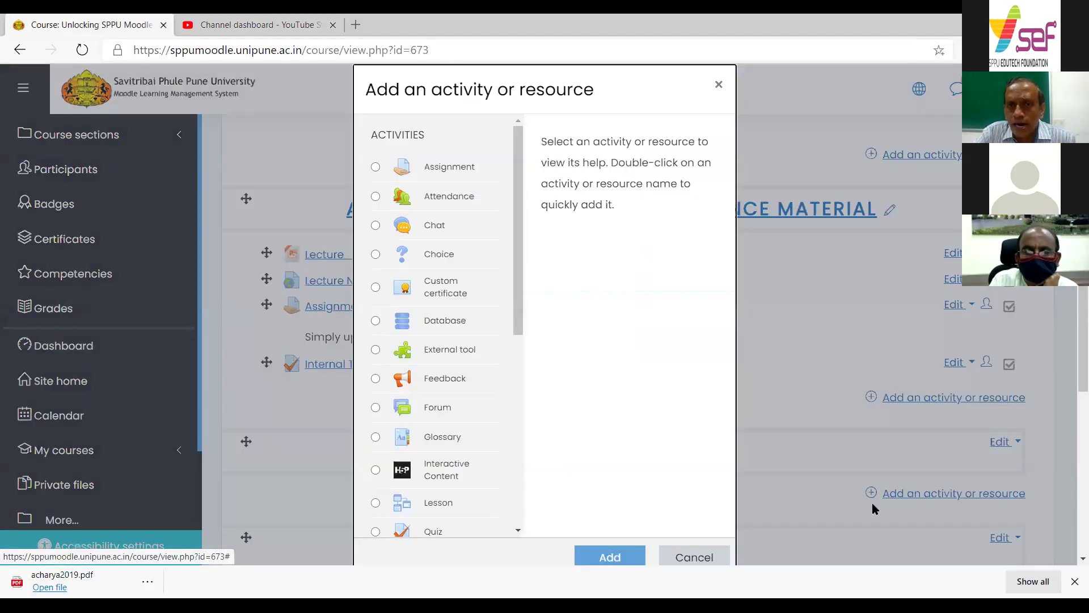
scroll(526, 358, "down", 2)
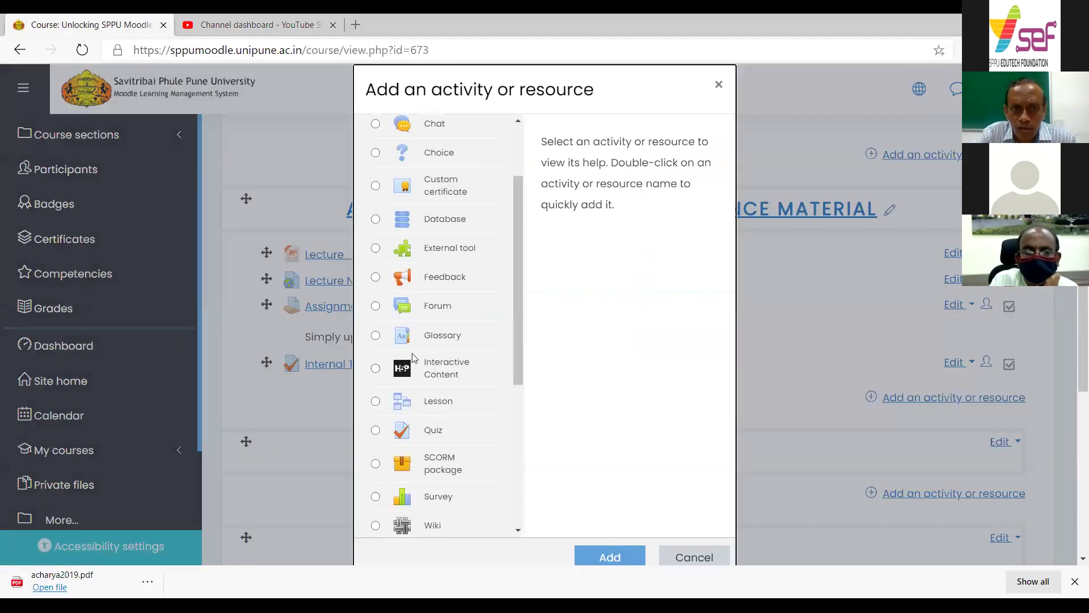
left_click(376, 369)
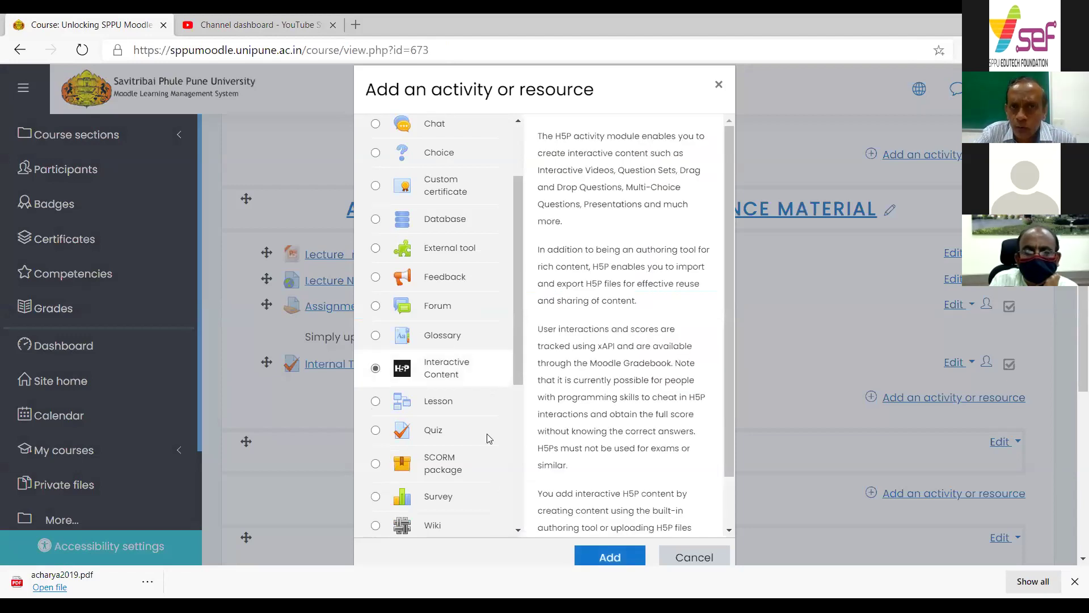
left_click(612, 560)
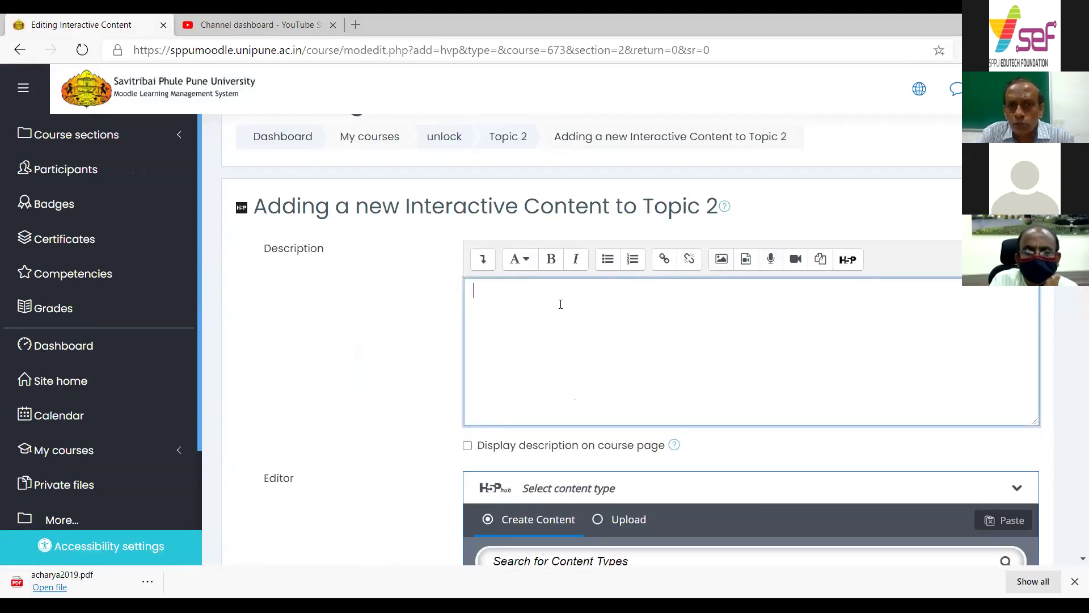
Enter 'This is an interactive video' as the activity description, fixing the typo
type("Thisi is a")
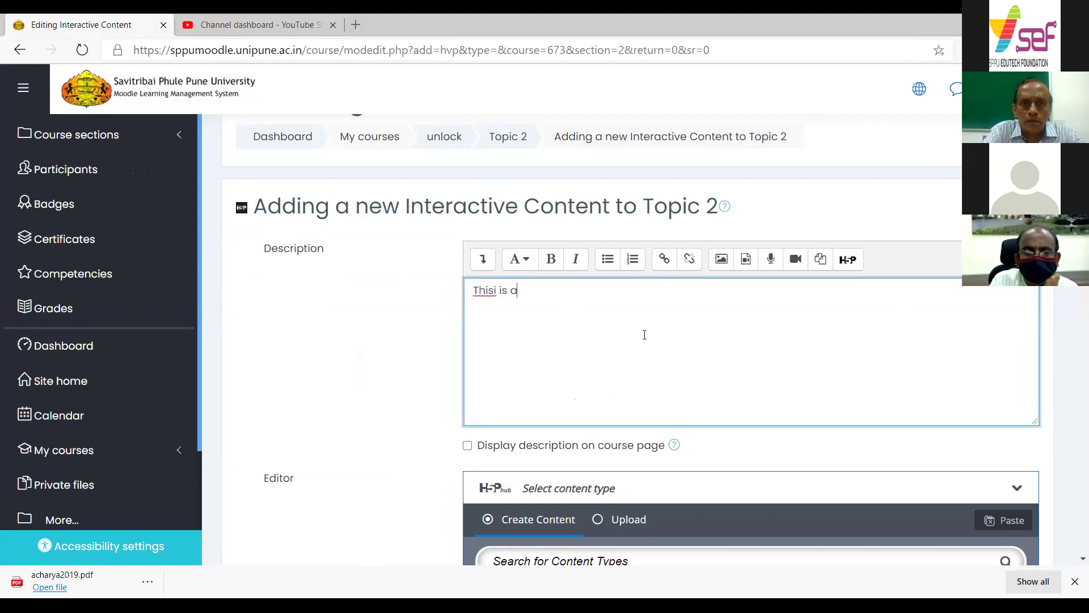
type("n interactive video")
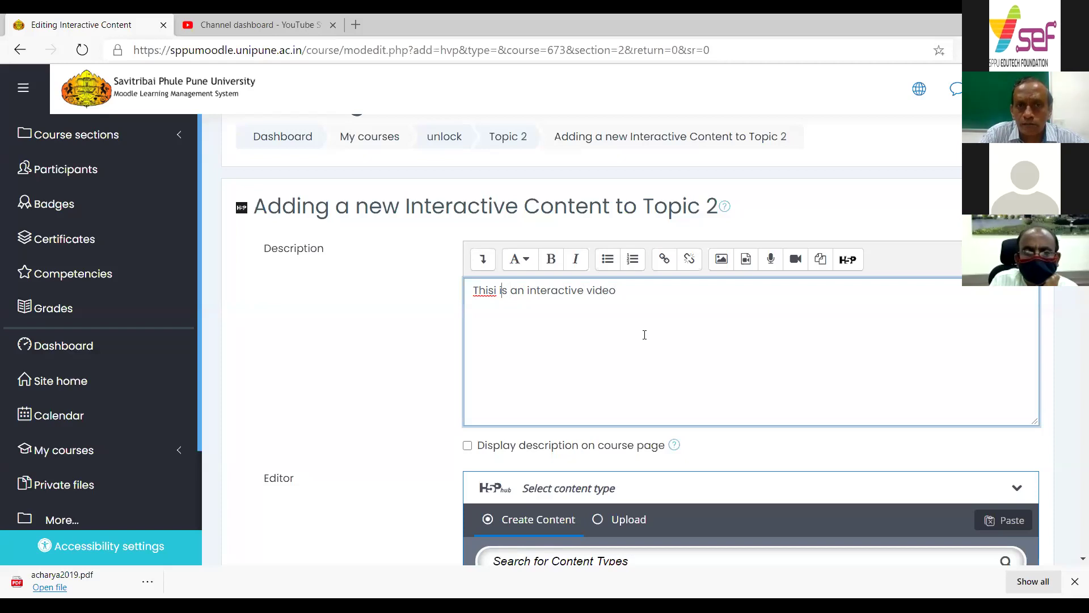
key("BackSpace")
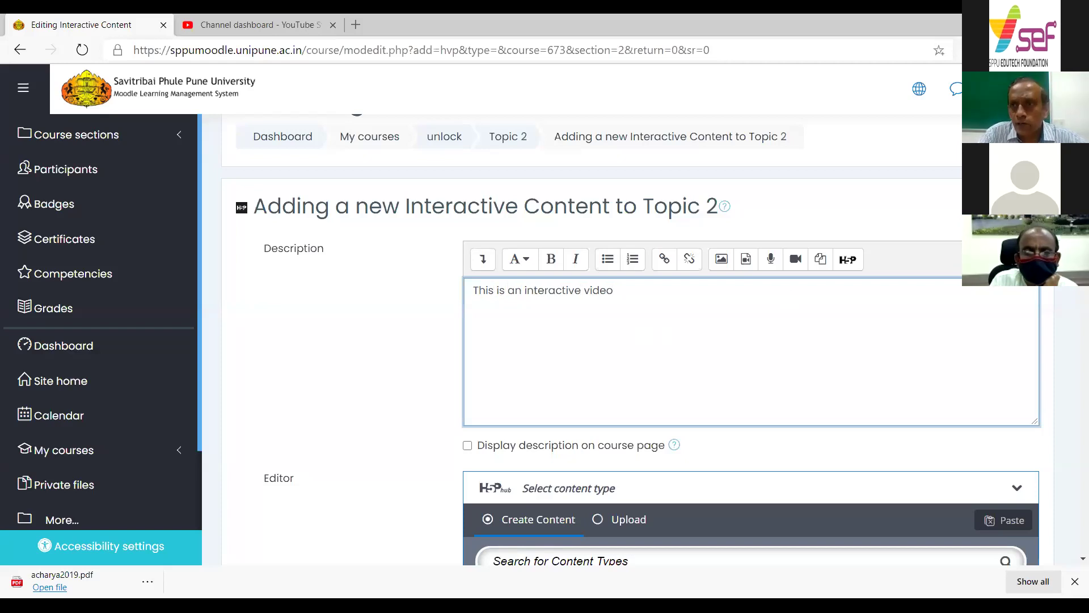
scroll(917, 324, "down", 6)
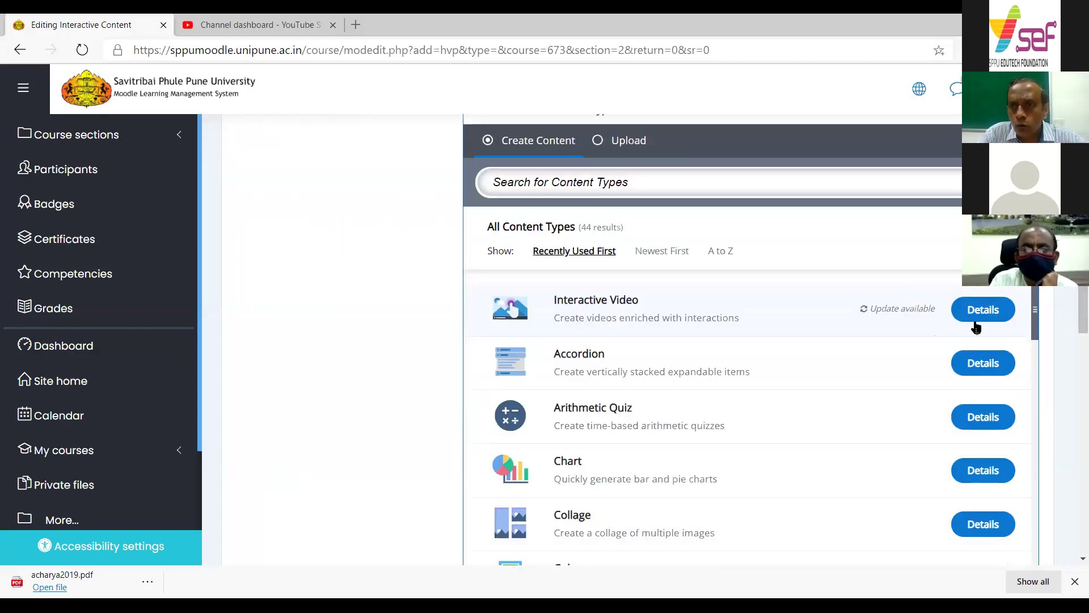
Review the Interactive Video content type's details and screenshots, then select it
left_click(978, 318)
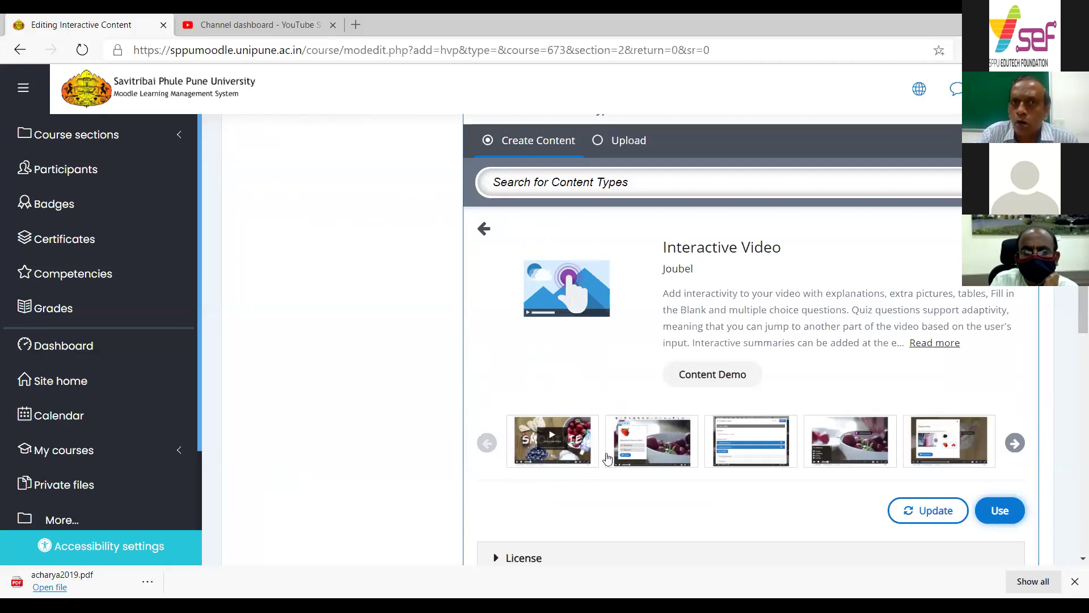
left_click(747, 447)
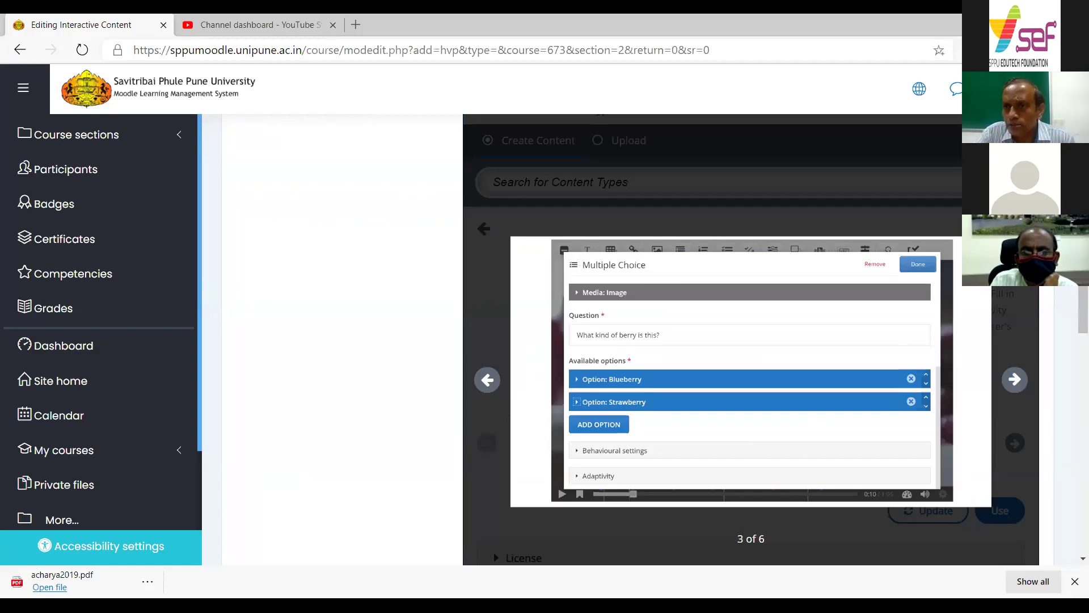
key("Escape")
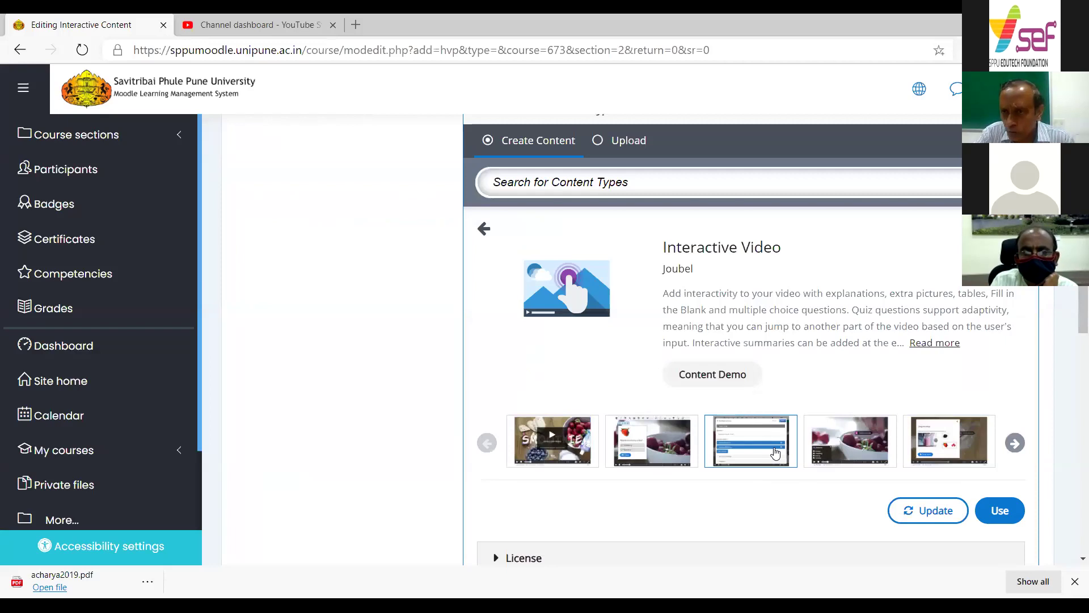
left_click(1001, 510)
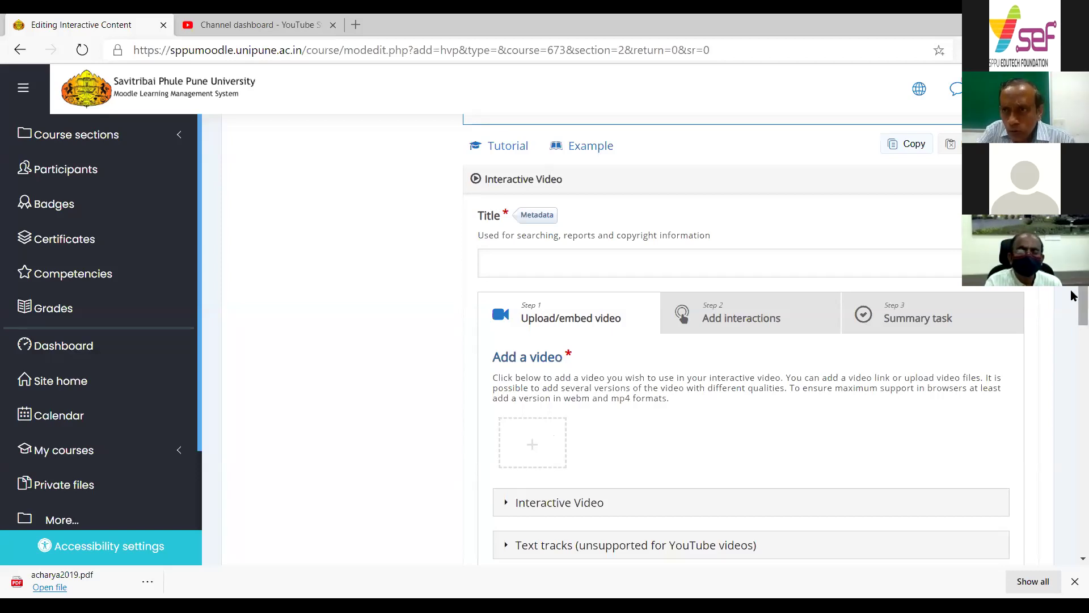
scroll(547, 431, "down", 2)
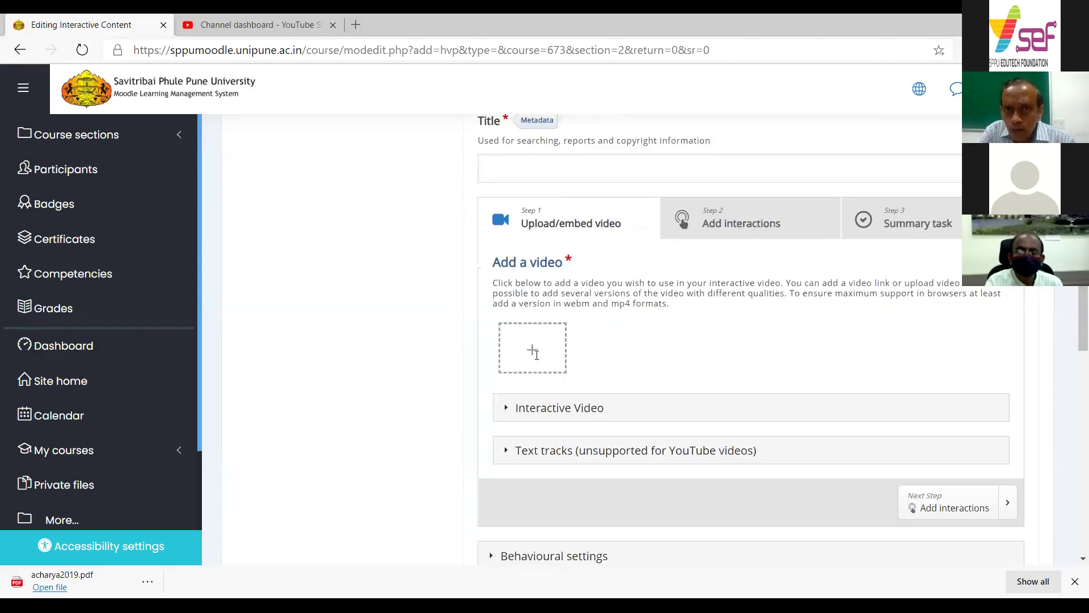
left_click(534, 356)
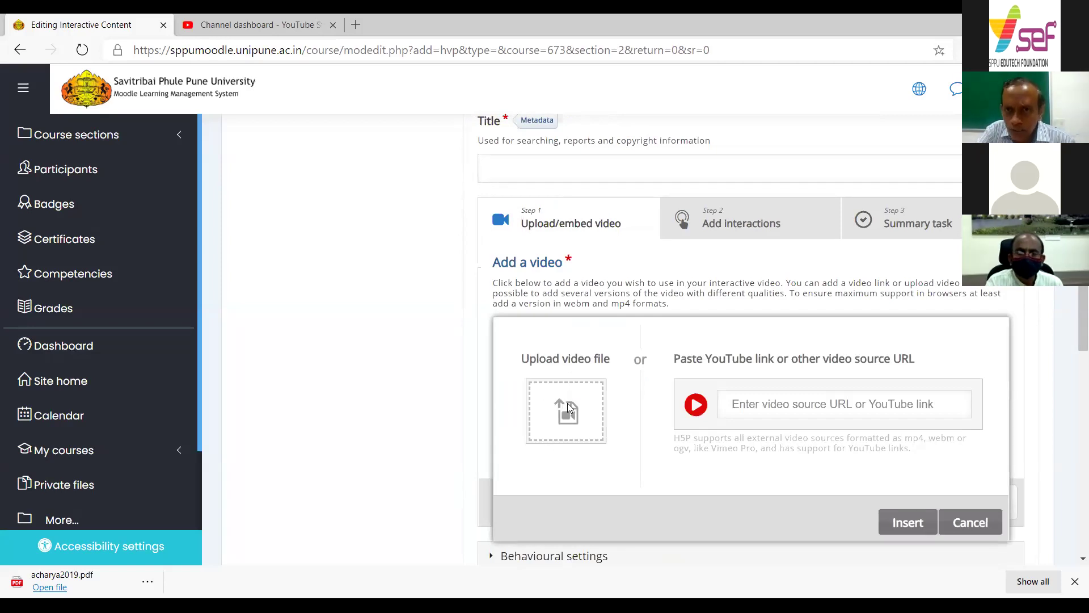
left_click(746, 404)
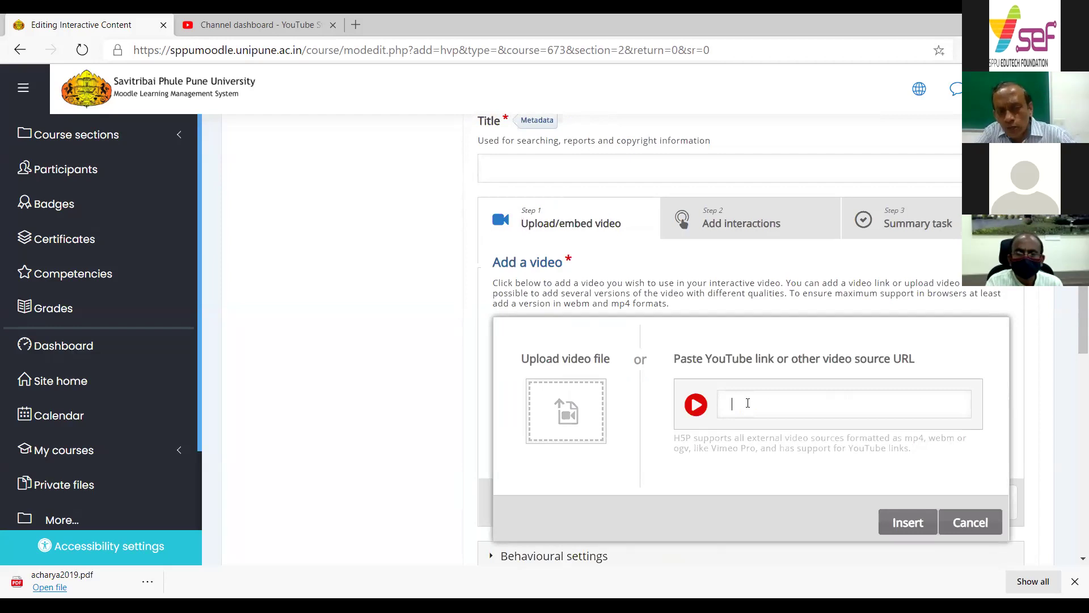
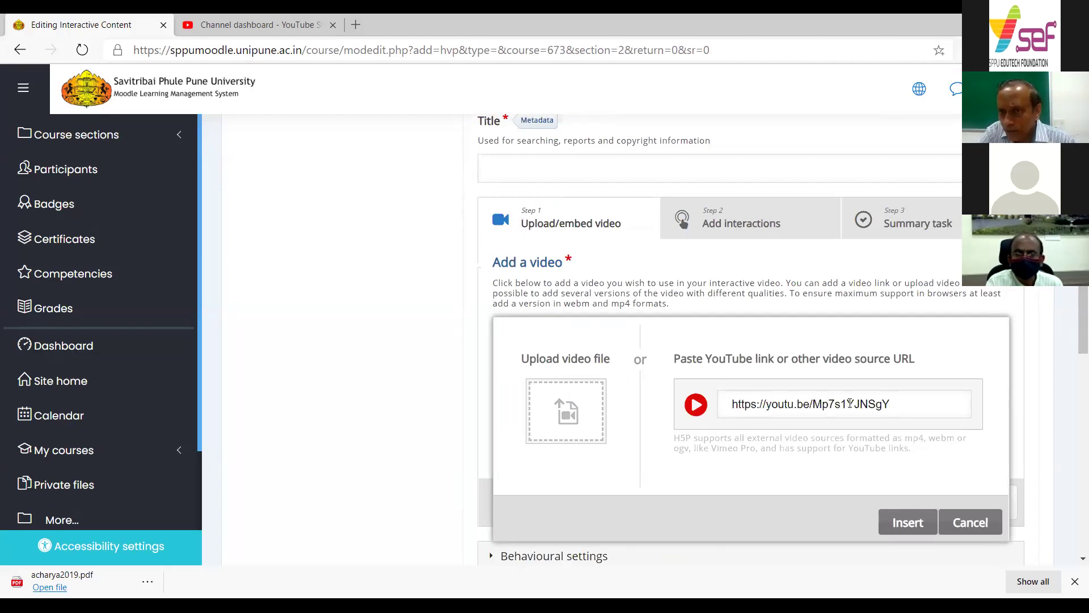
left_click(905, 520)
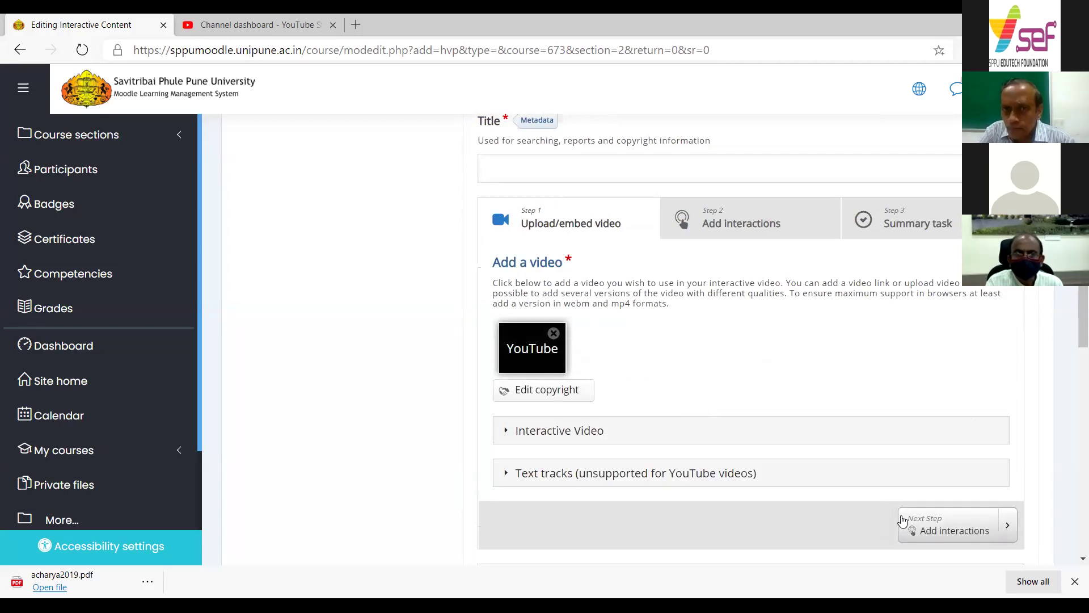
Review the video's copyright details, leaving the licence as Undisclosed
left_click(540, 397)
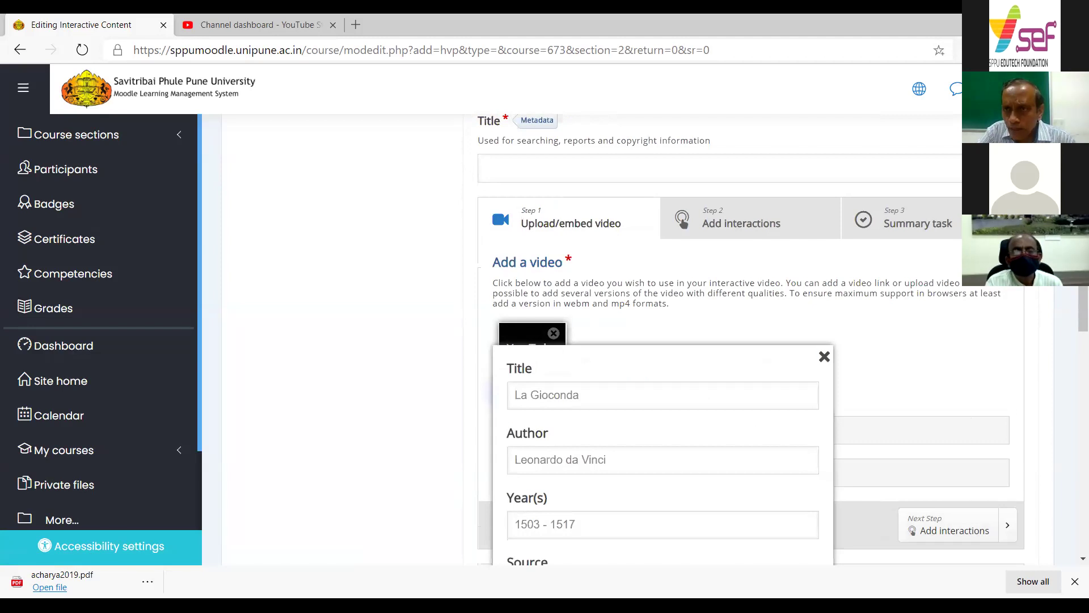
scroll(689, 223, "down", 4)
scroll(689, 222, "up", 2)
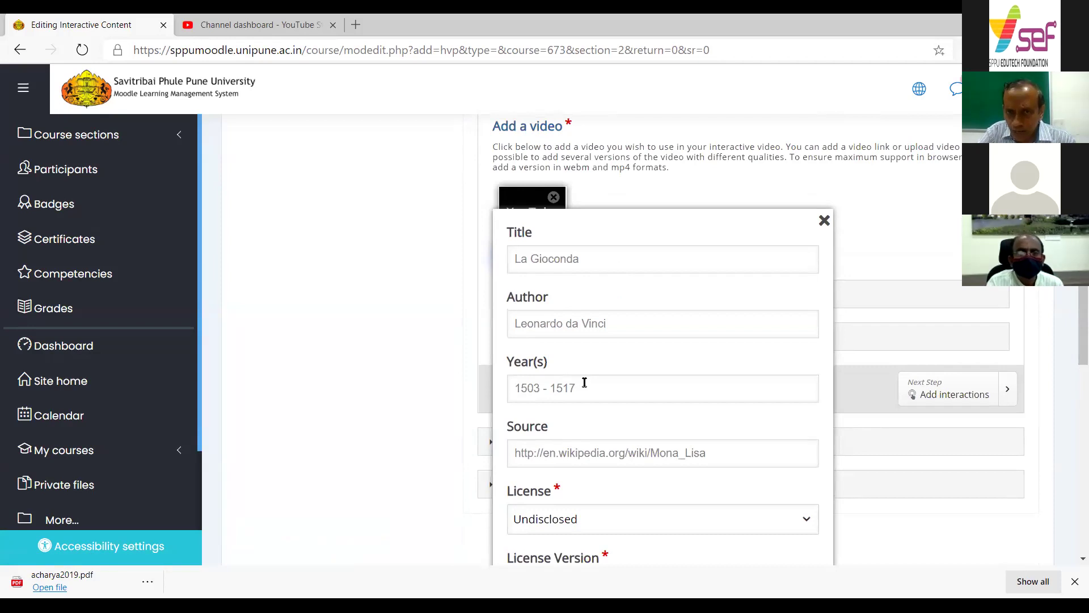
left_click(592, 524)
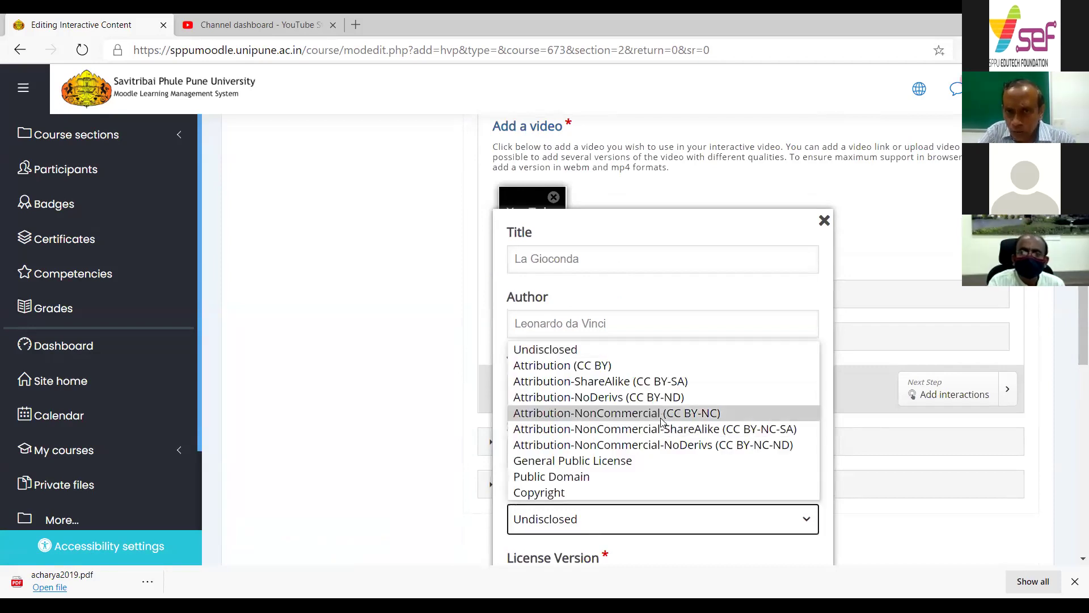
left_click(824, 226)
left_click(823, 223)
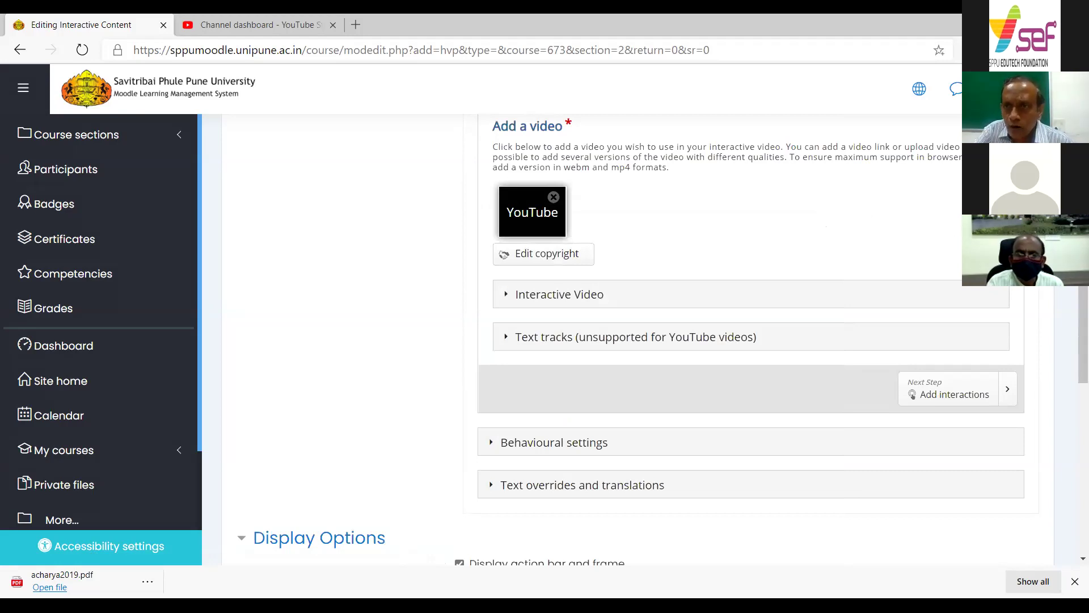
scroll(1074, 288, "up", 2)
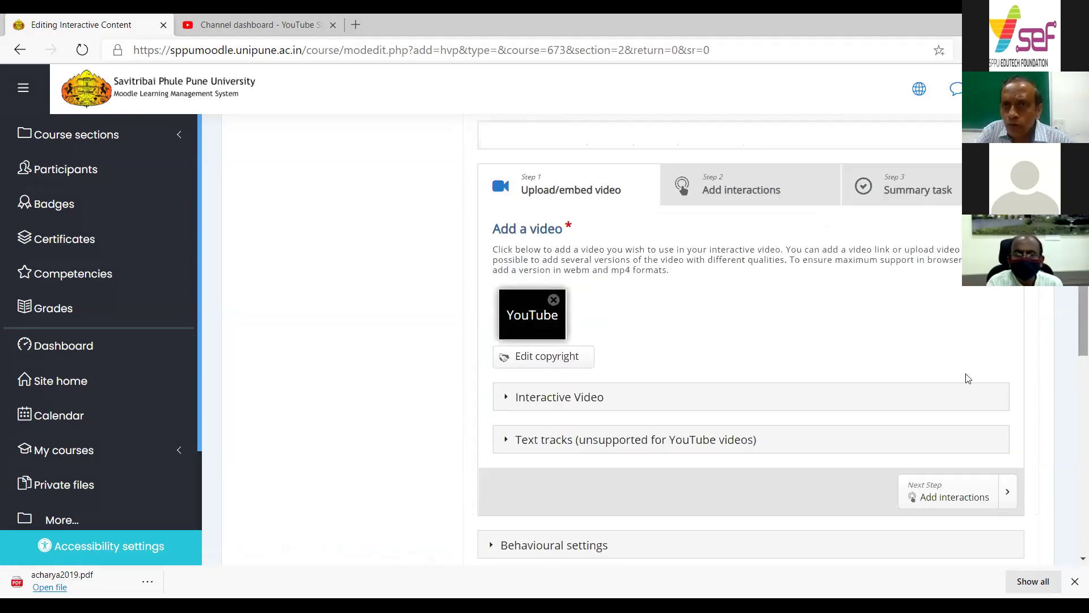
Move to Add interactions, play the embedded video and pause it at 0:04
left_click(952, 502)
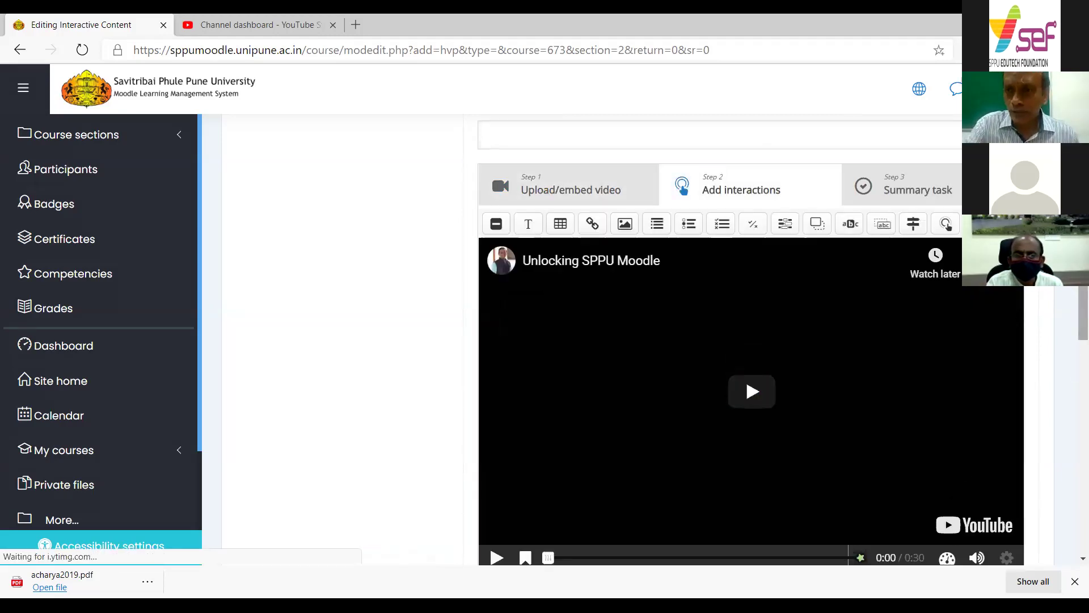
scroll(1073, 329, "down", 4)
left_click(497, 335)
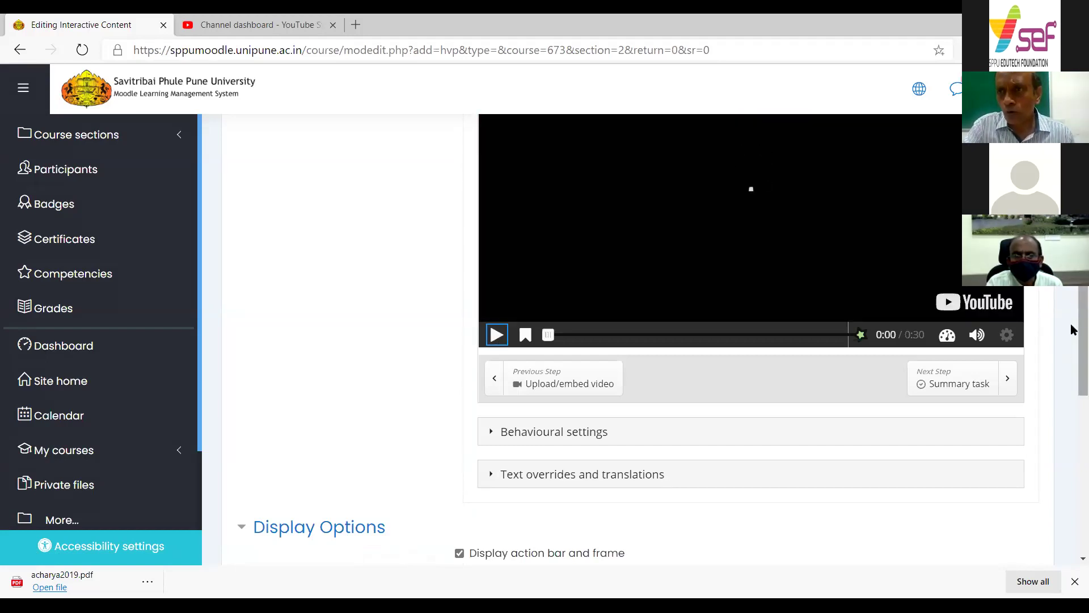
scroll(1070, 317, "up", 2)
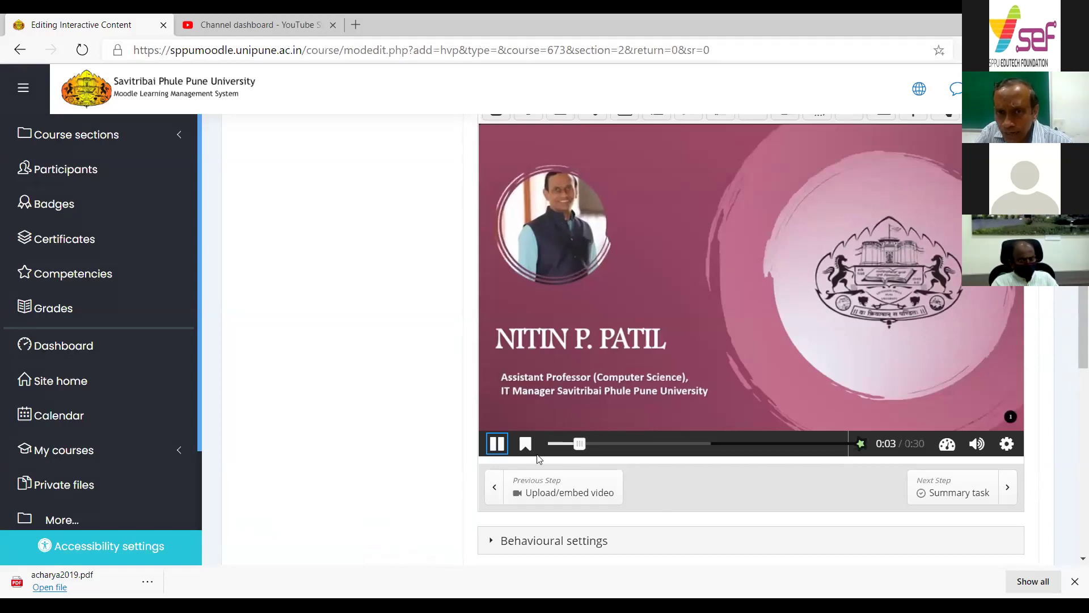
left_click(503, 447)
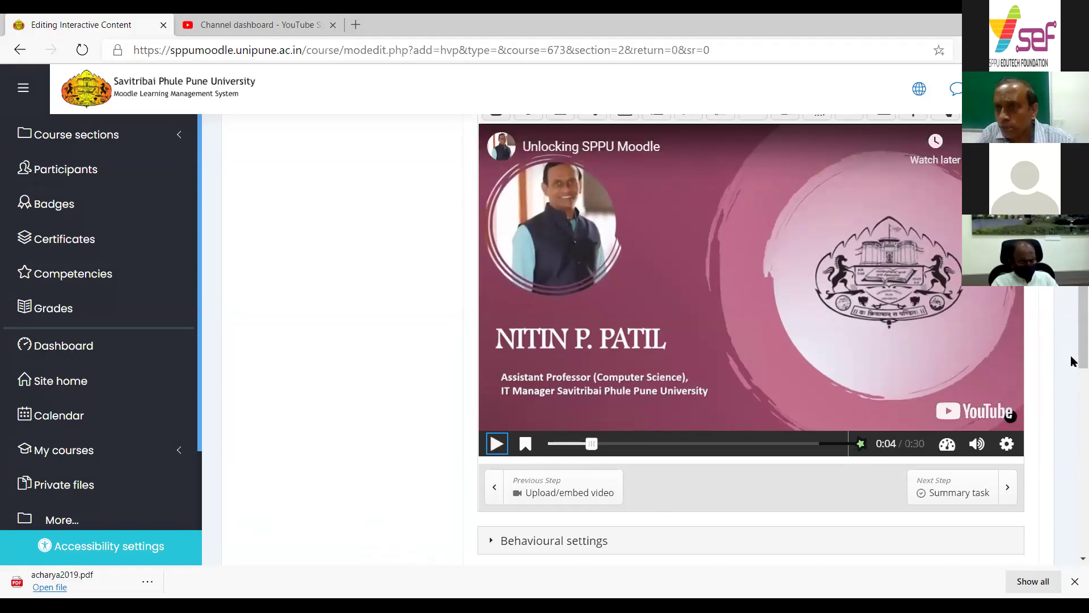
scroll(1072, 347, "down", 2)
scroll(1074, 351, "down", 1)
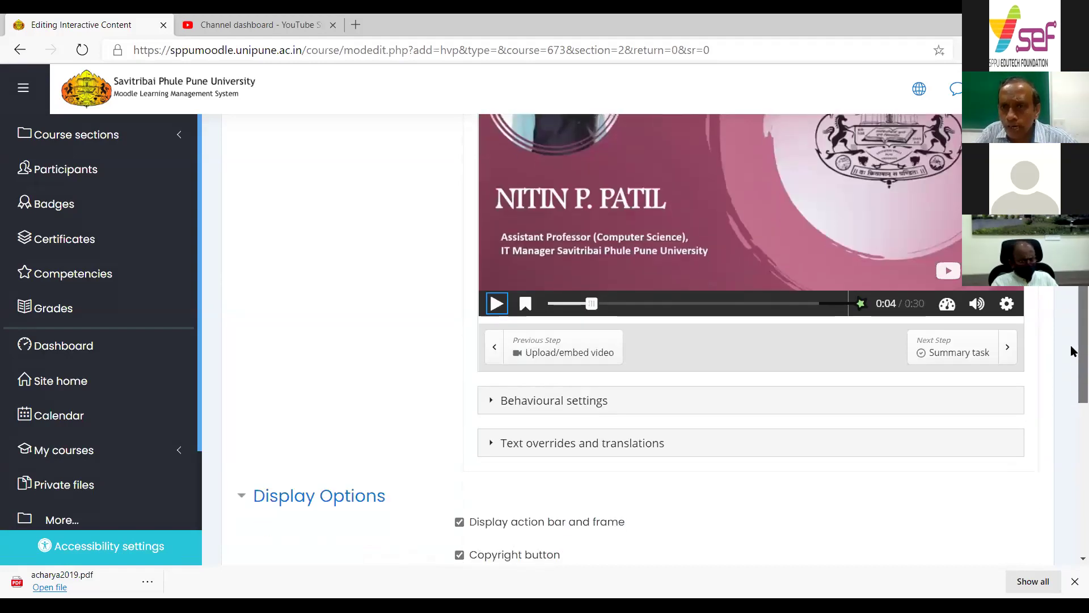
scroll(1072, 343, "up", 6)
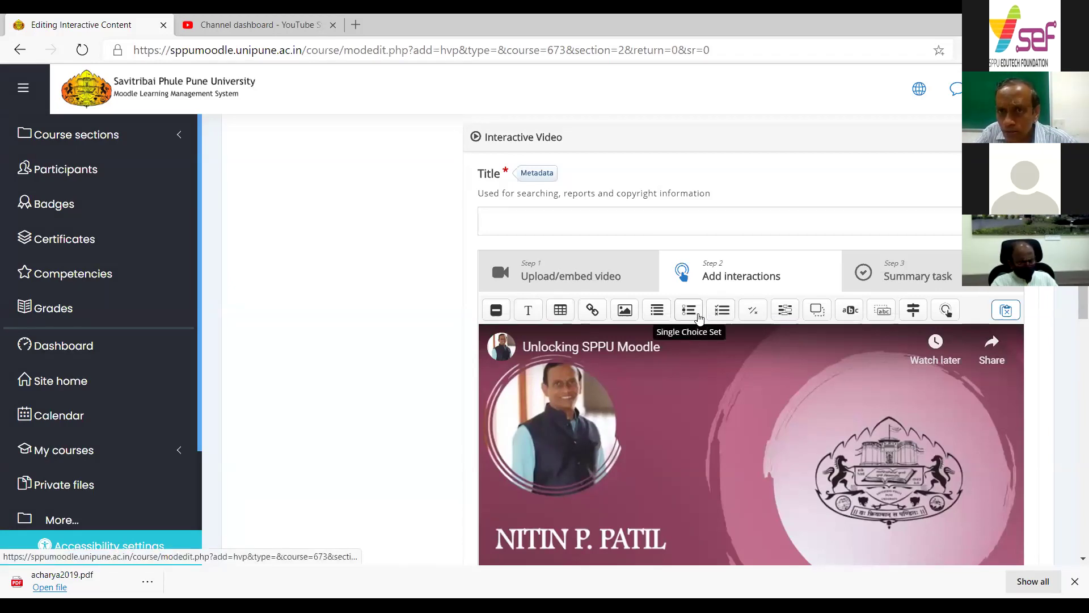
left_click(750, 311)
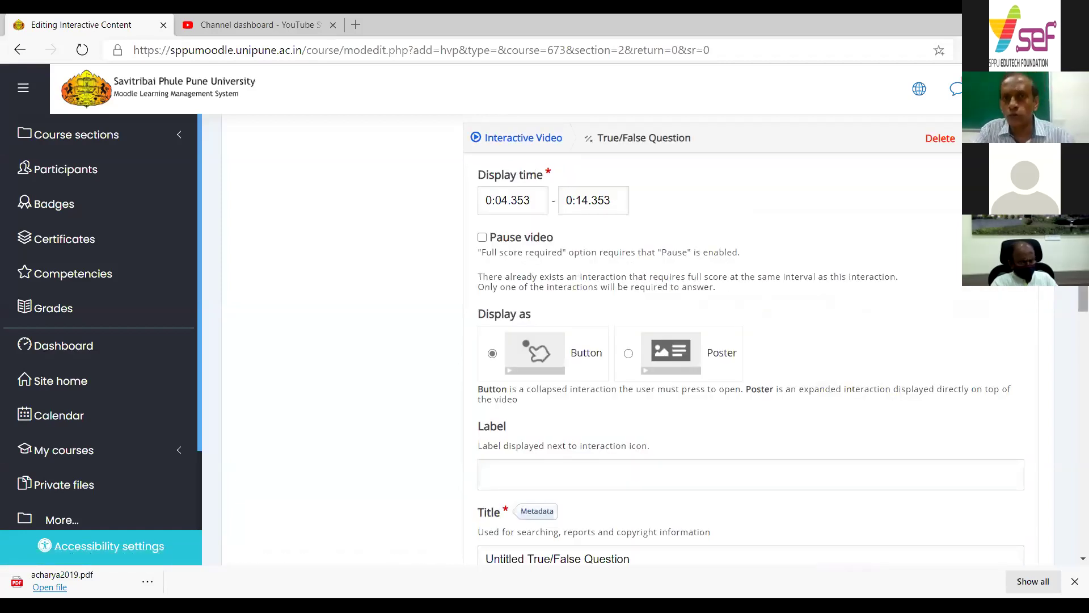
left_click_drag(535, 195, 248, 231)
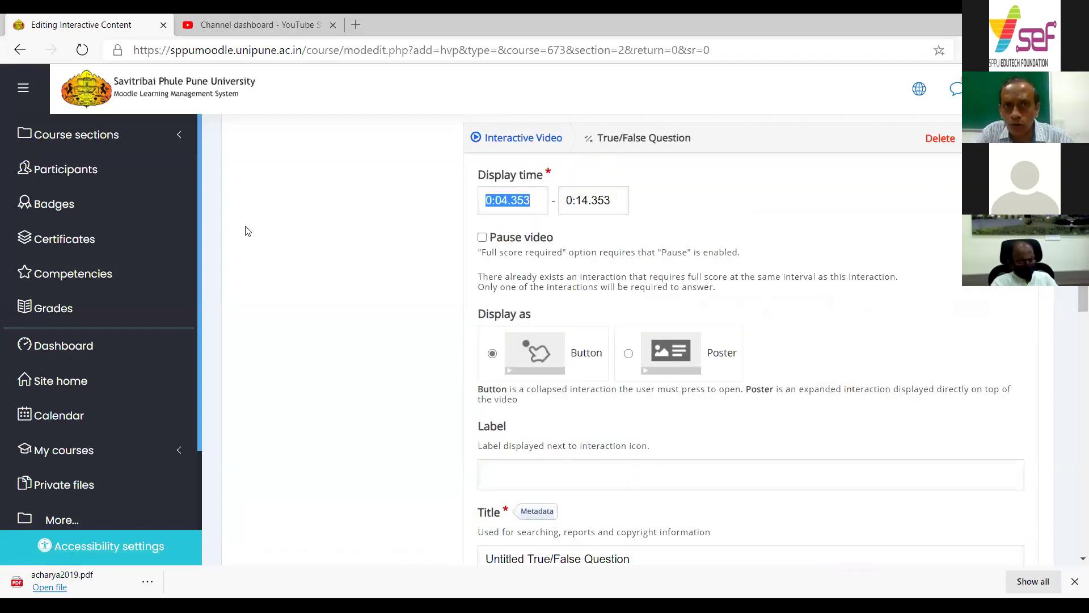
type("0")
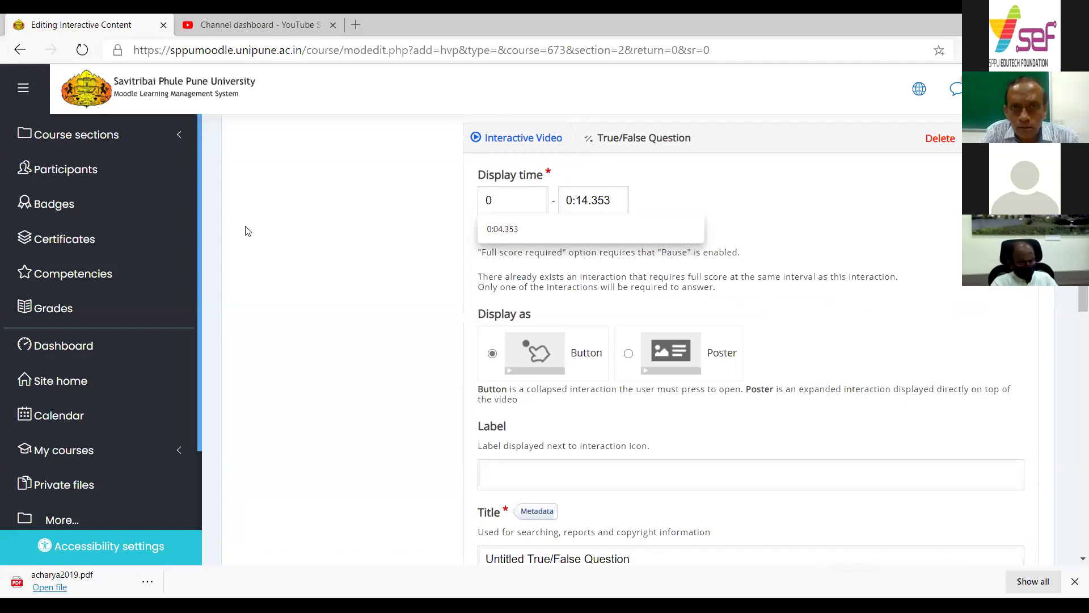
type(".04")
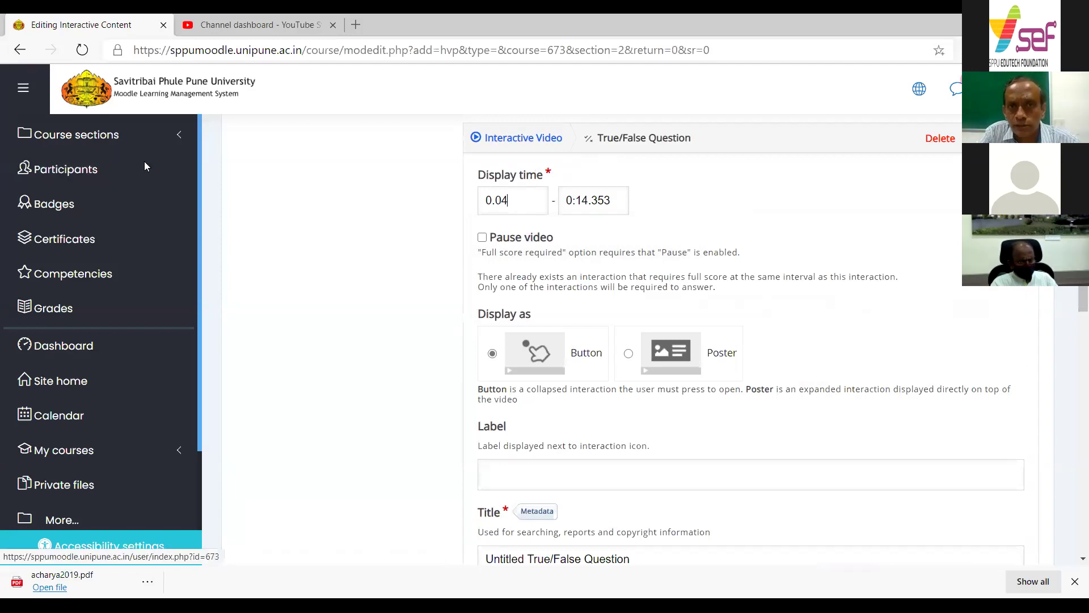
left_click_drag(577, 200, 644, 200)
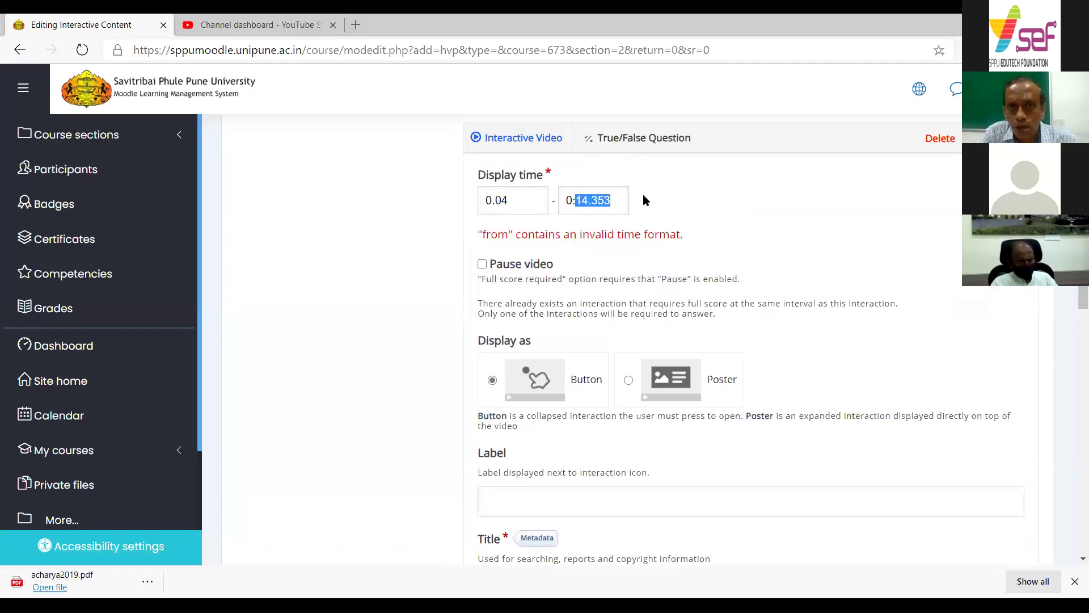
type("05")
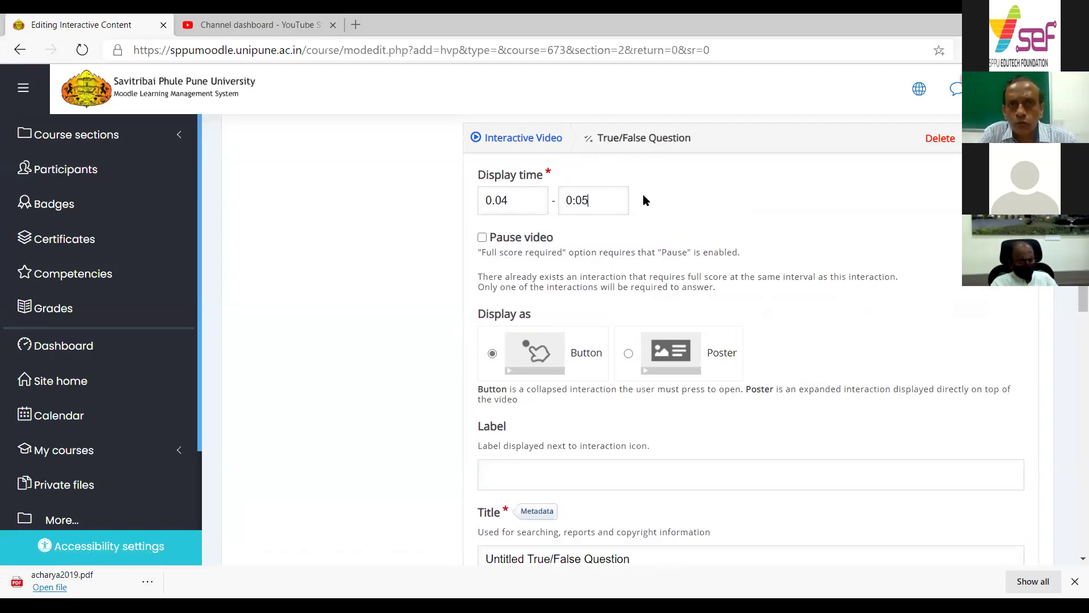
left_click(484, 236)
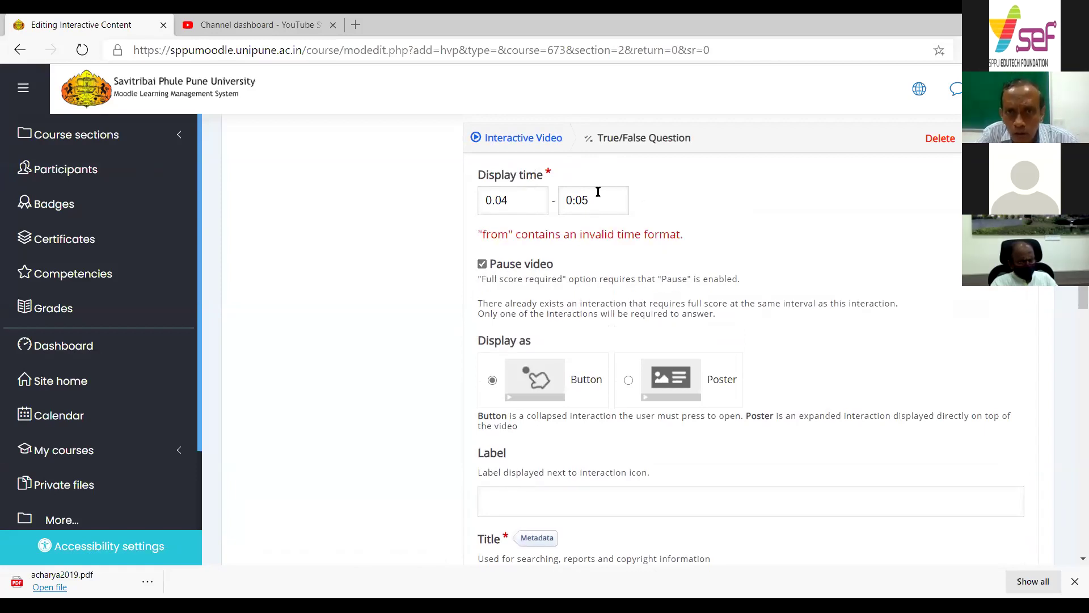
key("BackSpace")
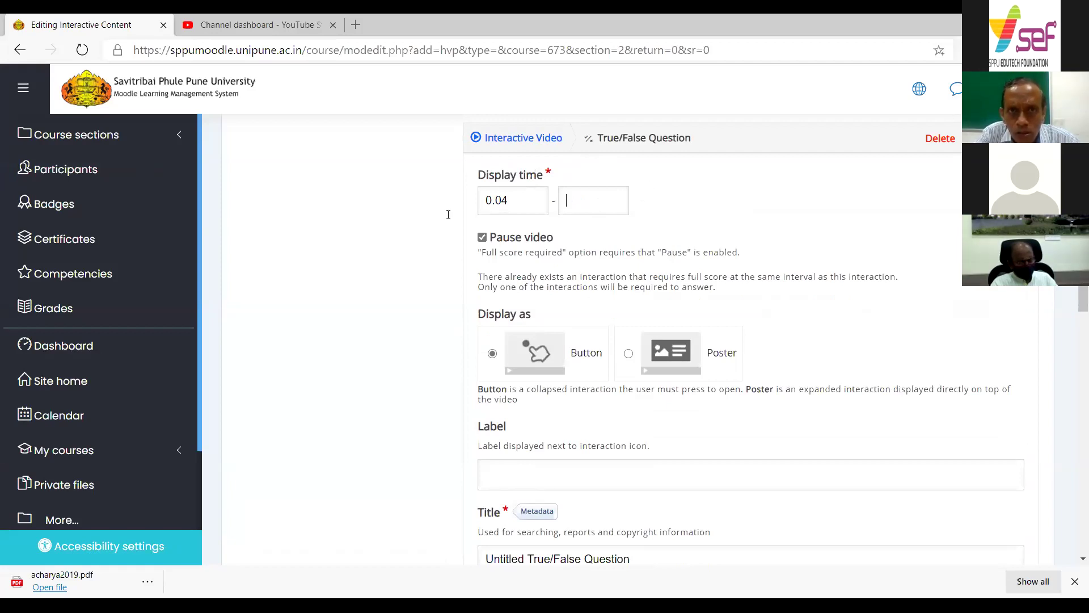
left_click(496, 200)
key("ctrl+a")
type("0")
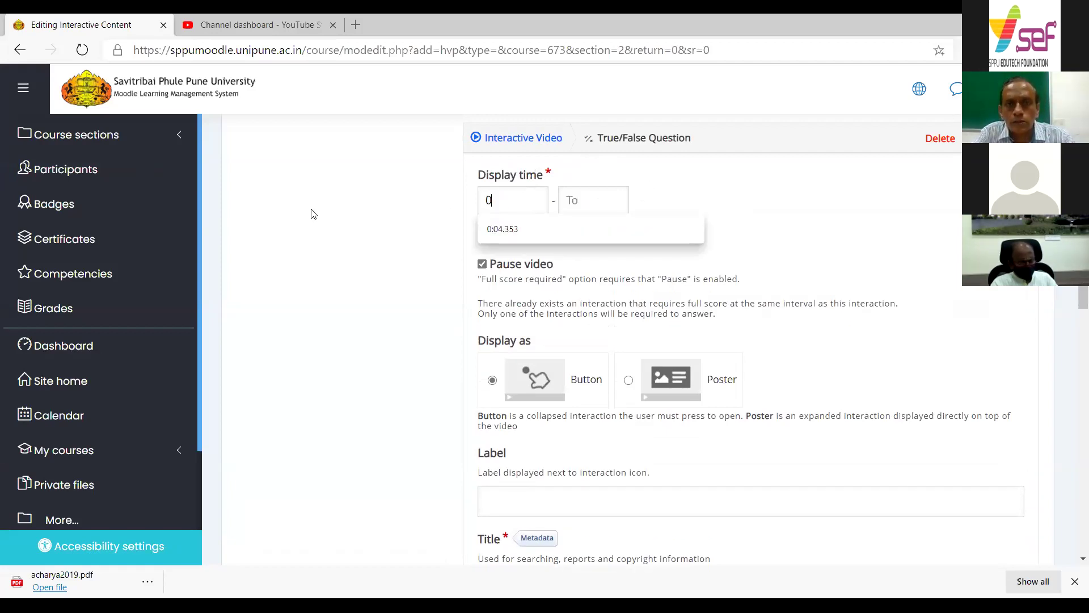
type(".4")
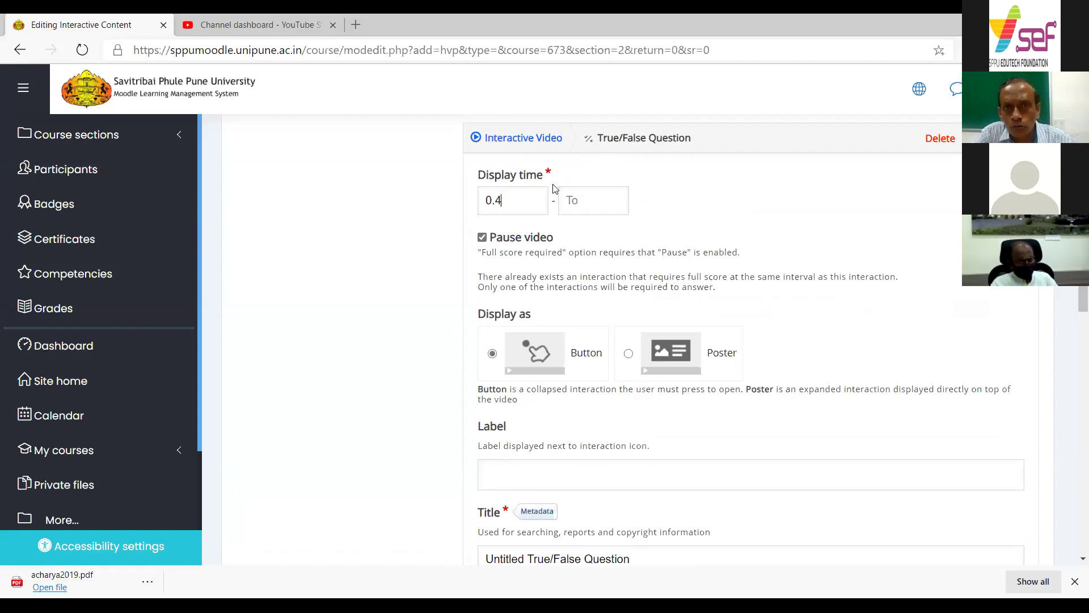
left_click(606, 197)
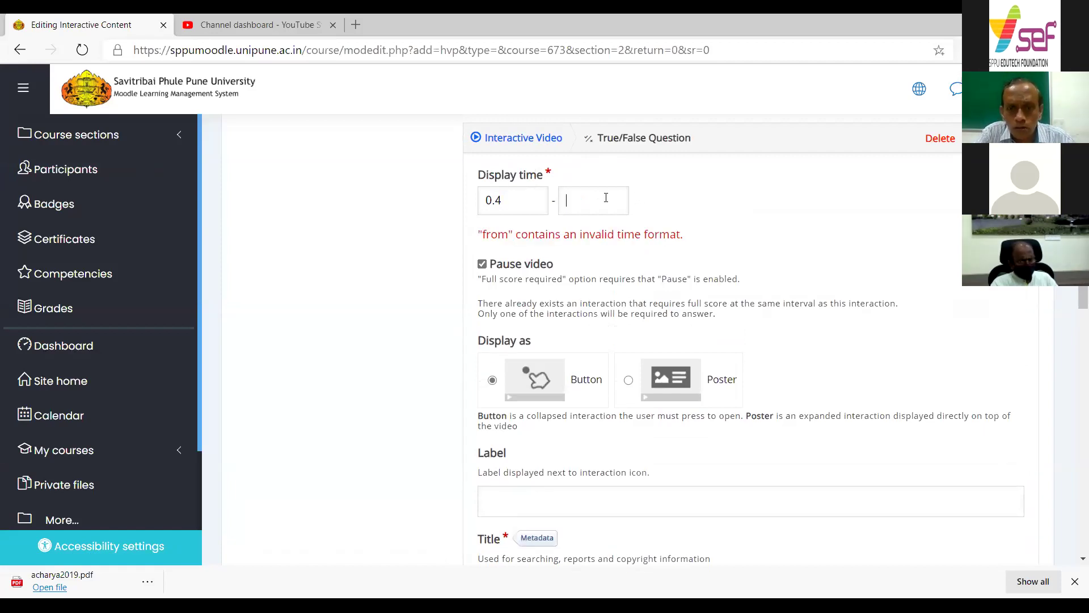
type("0.")
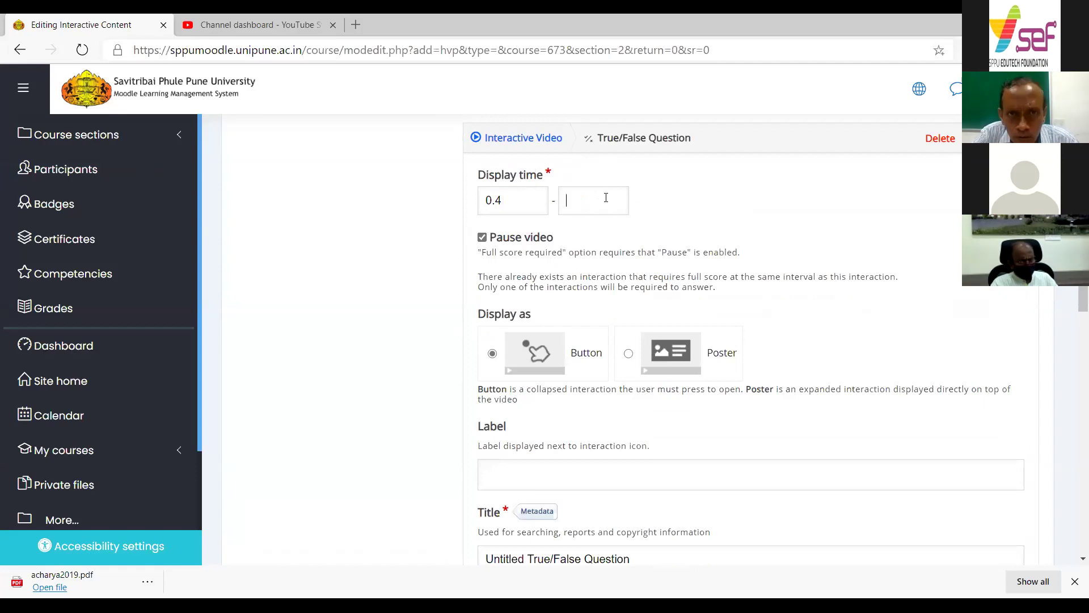
key("shift+Tab")
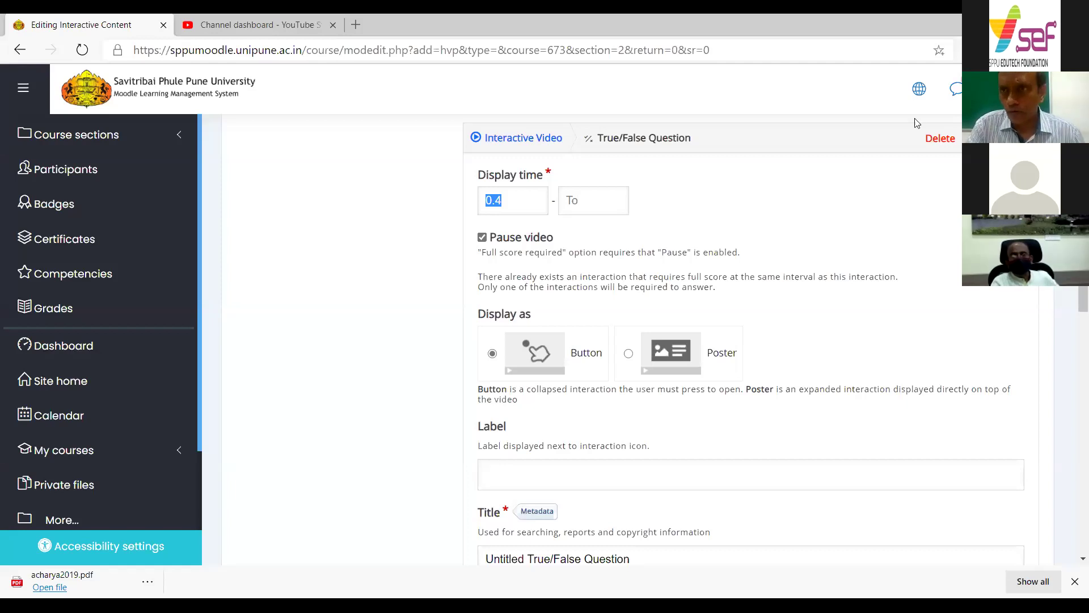
left_click(933, 139)
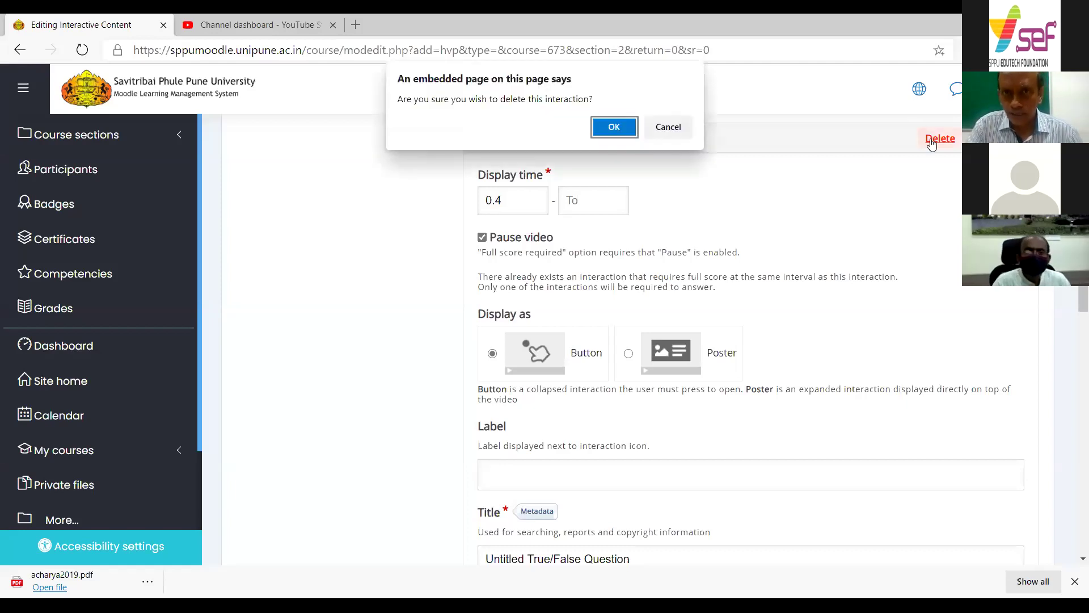
left_click(614, 127)
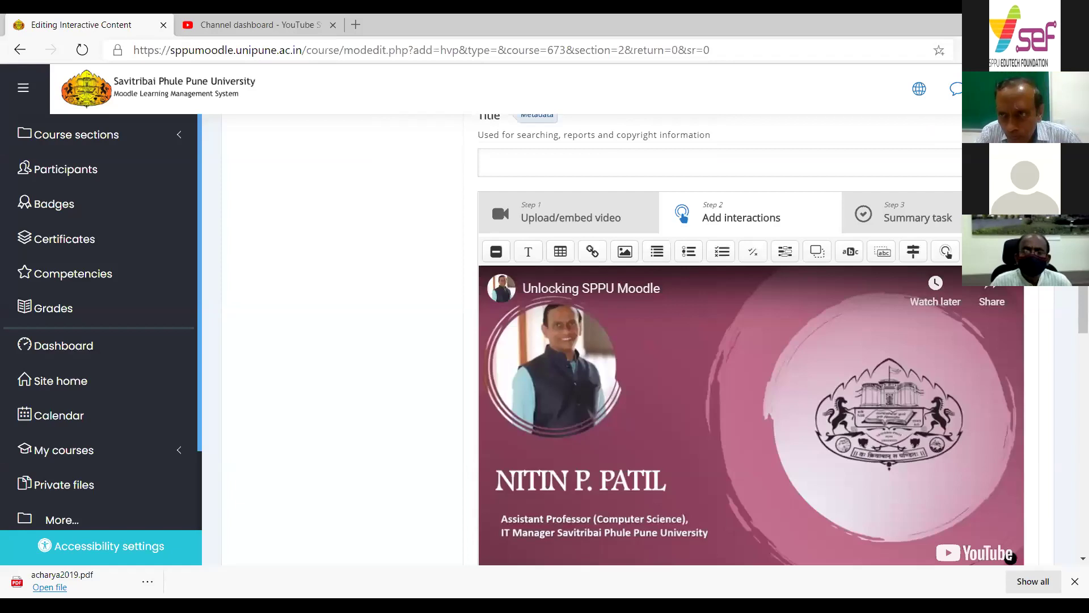
scroll(1073, 294, "down", 4)
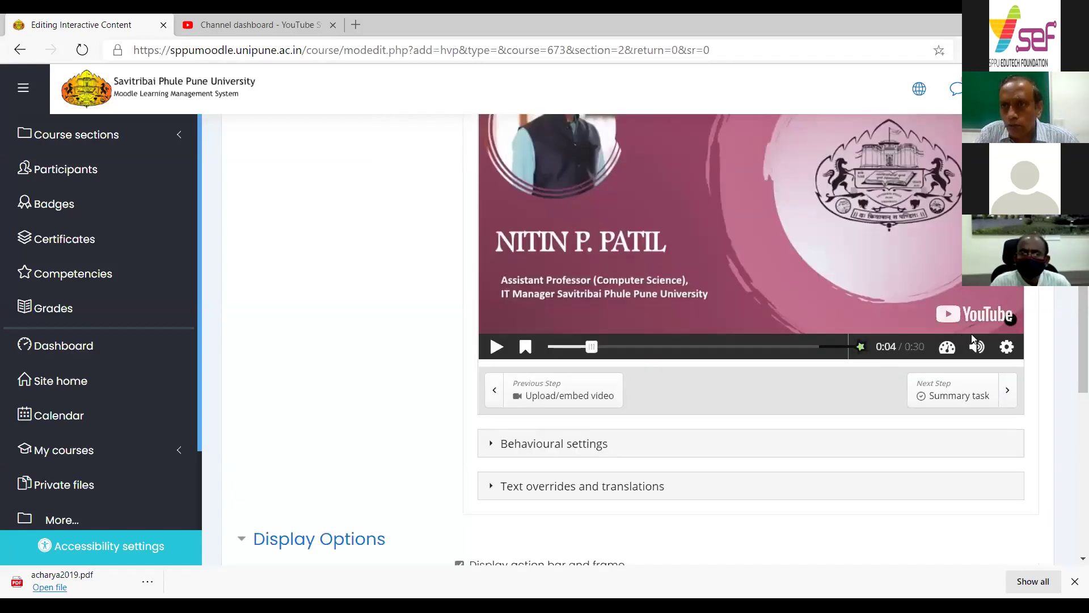
Place a True/False question on the video with end time 0:05, displayed as a poster
scroll(766, 379, "up", 6)
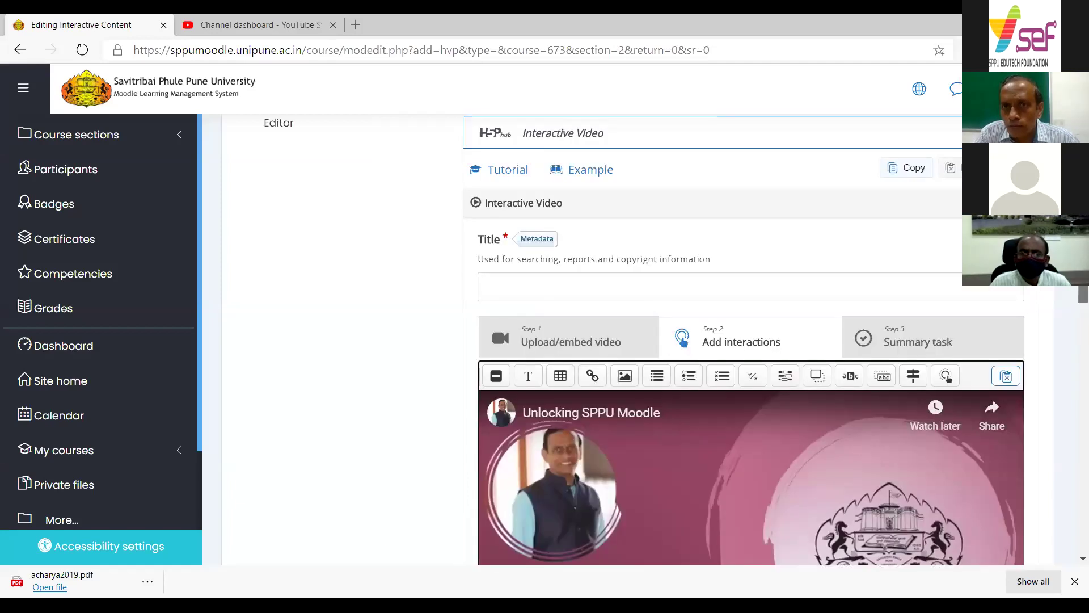
left_click_drag(752, 379, 749, 539)
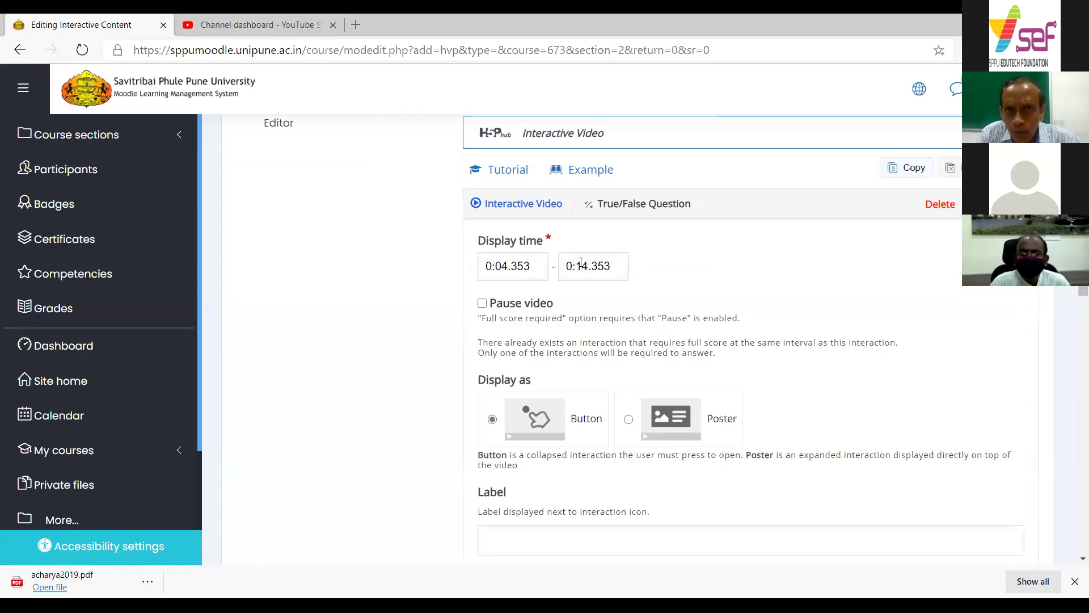
left_click_drag(575, 265, 636, 264)
type("05")
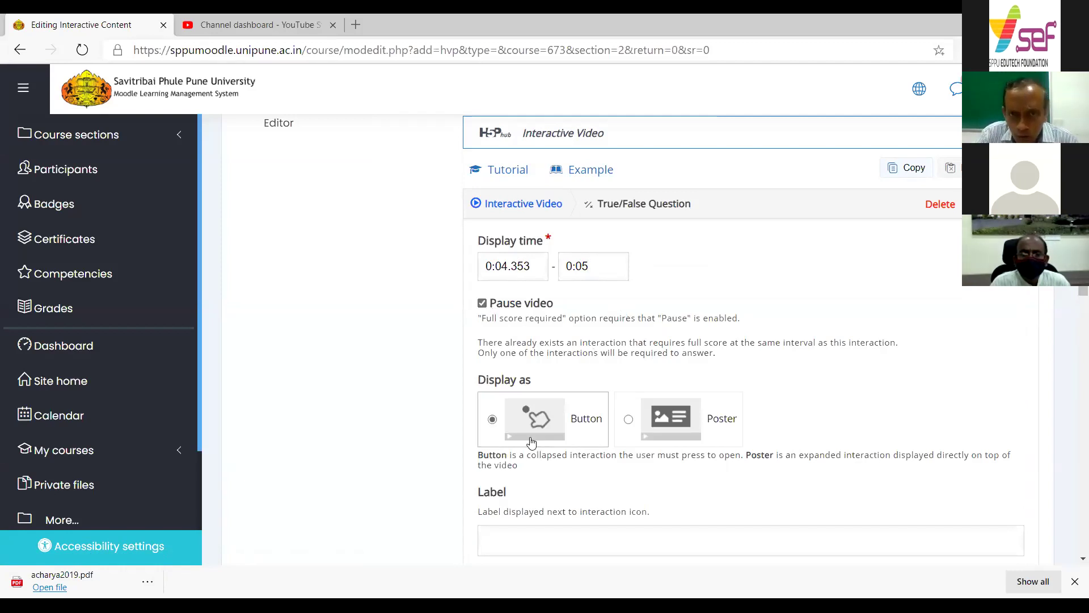
left_click(635, 425)
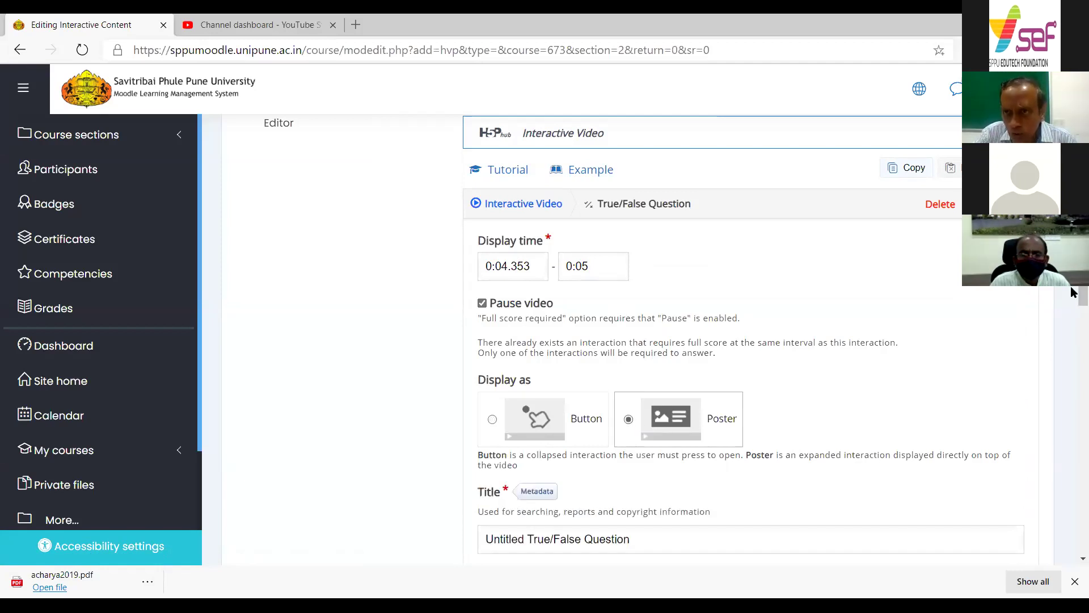
scroll(1072, 332, "down", 5)
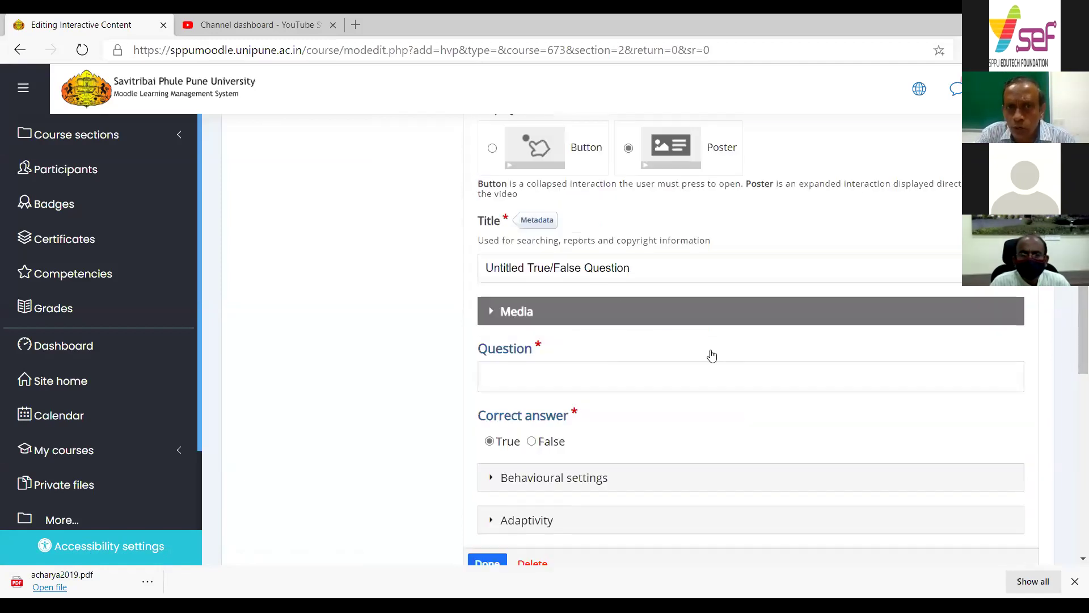
Clear the Untitled title and enter the question 'Is question visible in video', keeping True
left_click_drag(527, 268, 289, 284)
key("BackSpace")
left_click(519, 372)
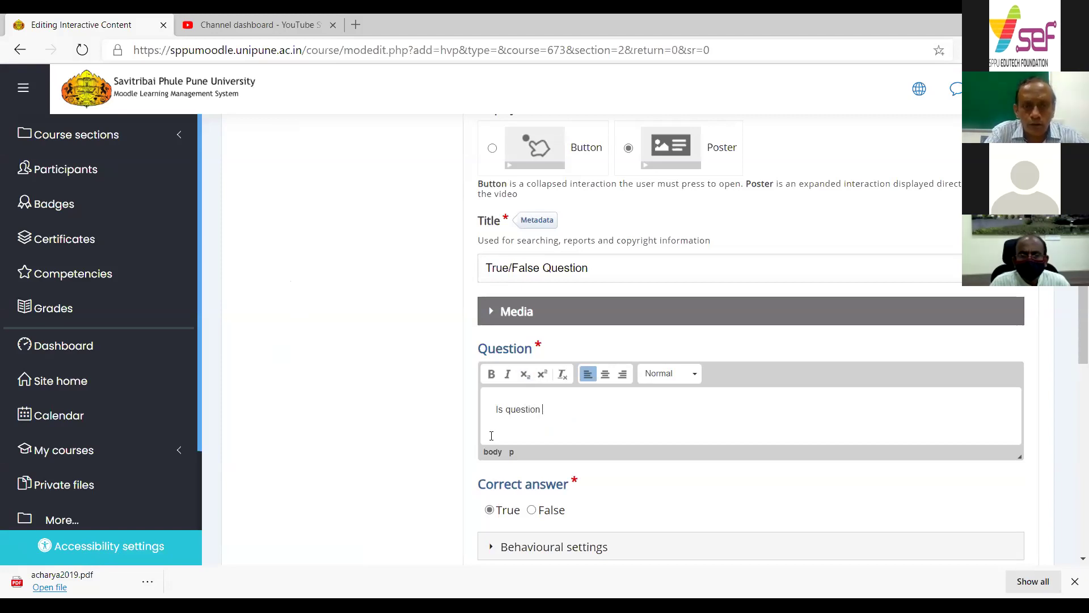
type("Is question visible in video")
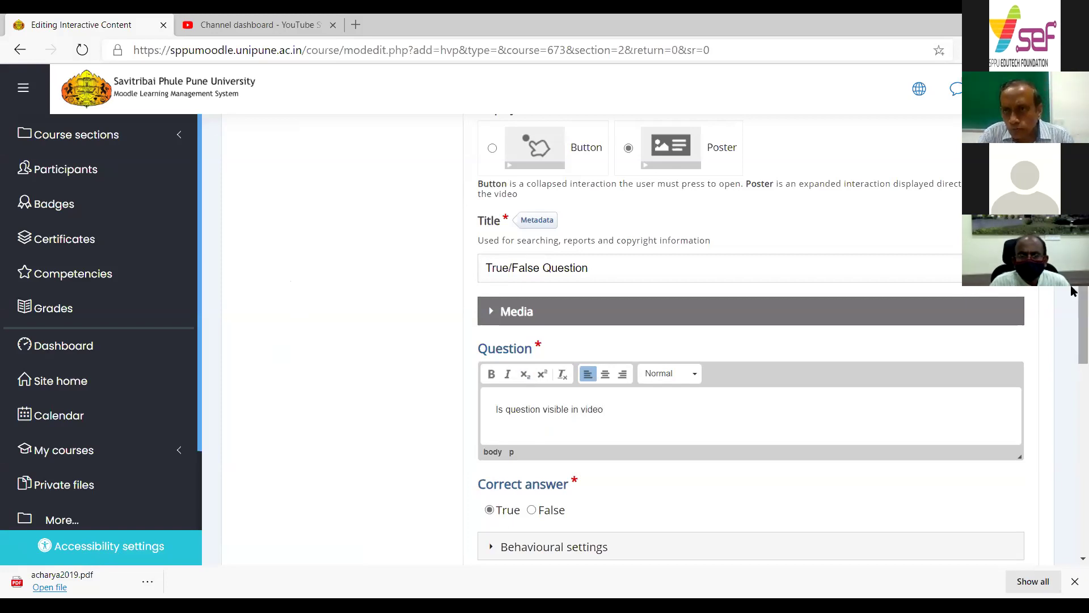
scroll(1072, 377, "down", 5)
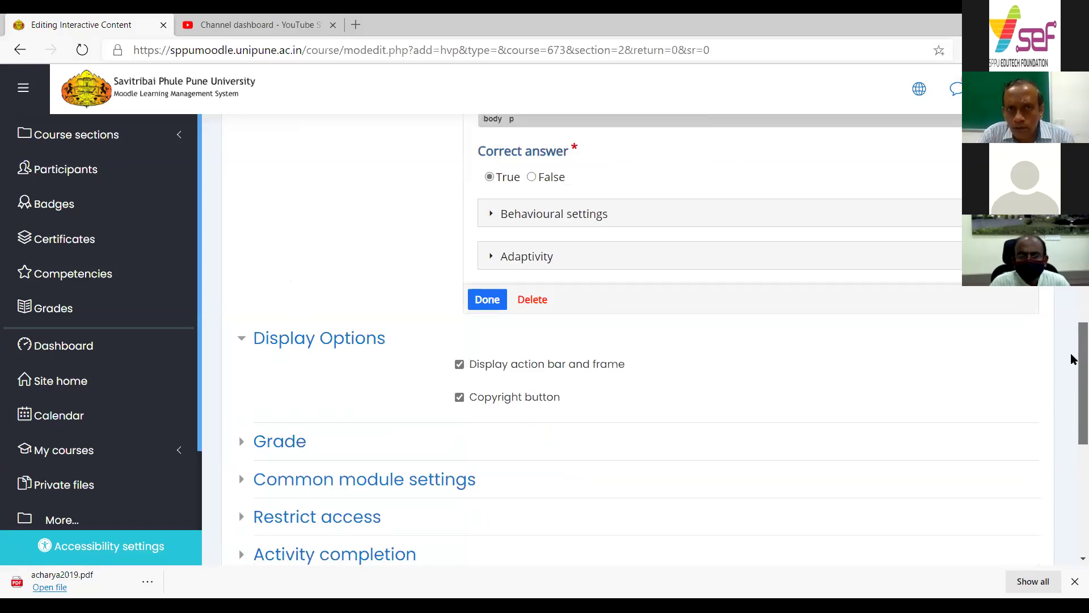
scroll(1072, 360, "up", 1)
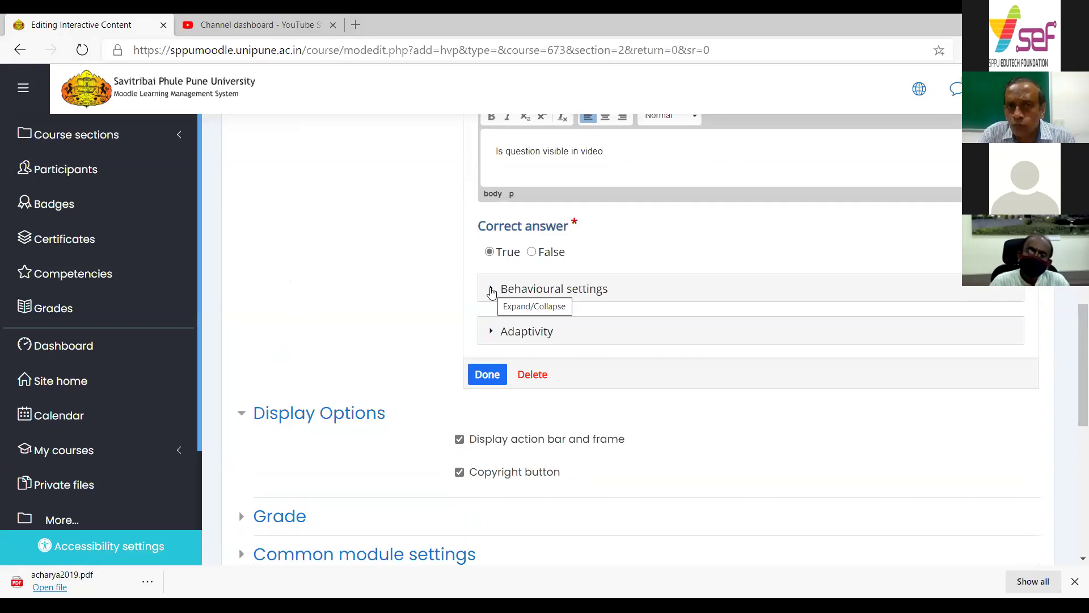
left_click(486, 375)
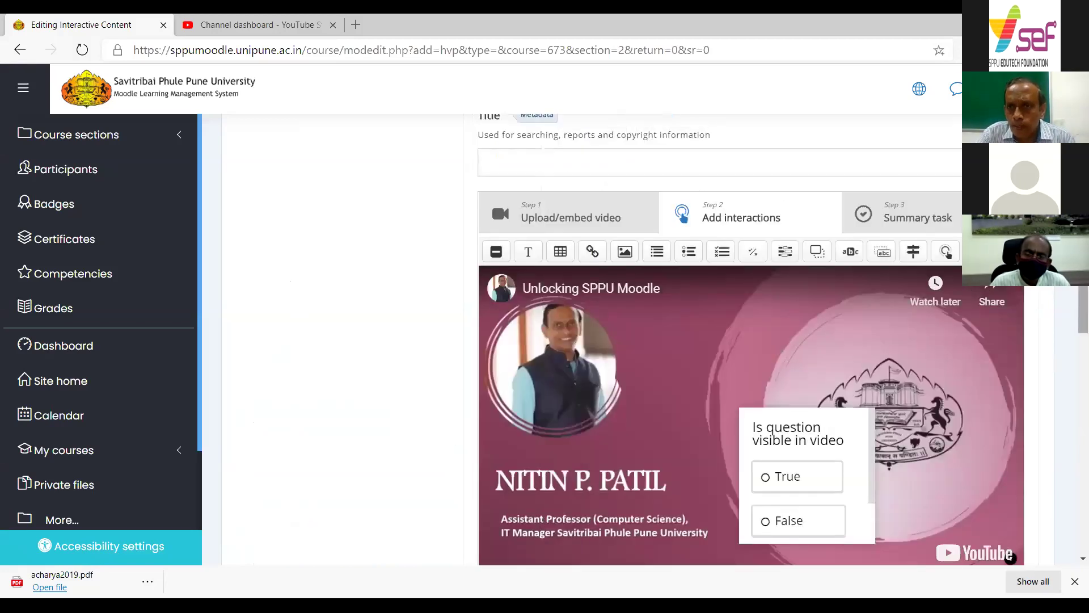
Move and widen the True/False question on the video, and set Maximum grade to 5
left_click_drag(851, 509, 754, 459)
left_click_drag(780, 425, 970, 384)
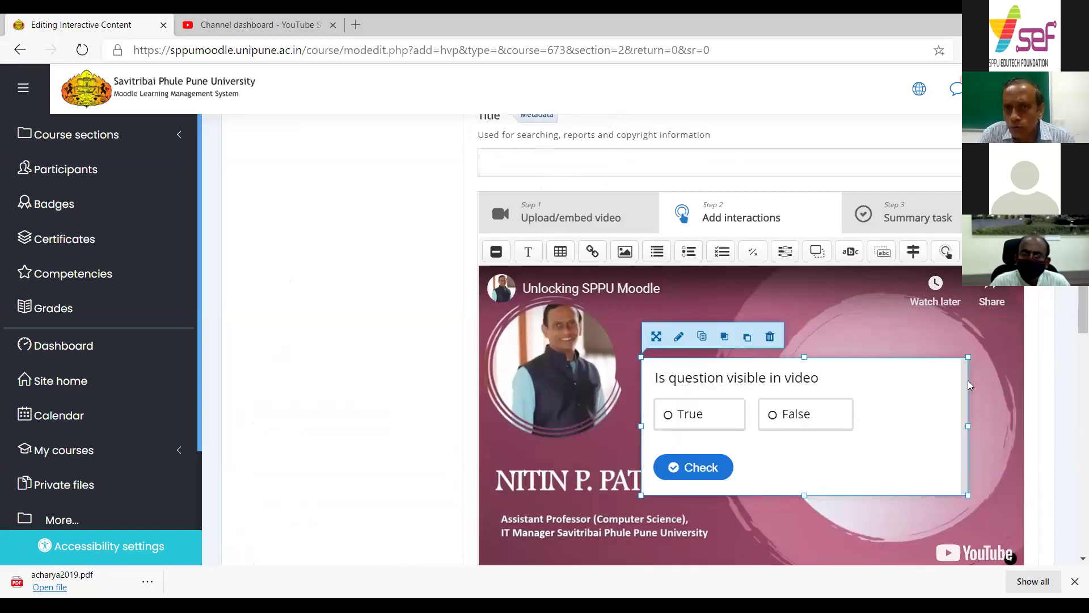
scroll(1072, 381, "down", 8)
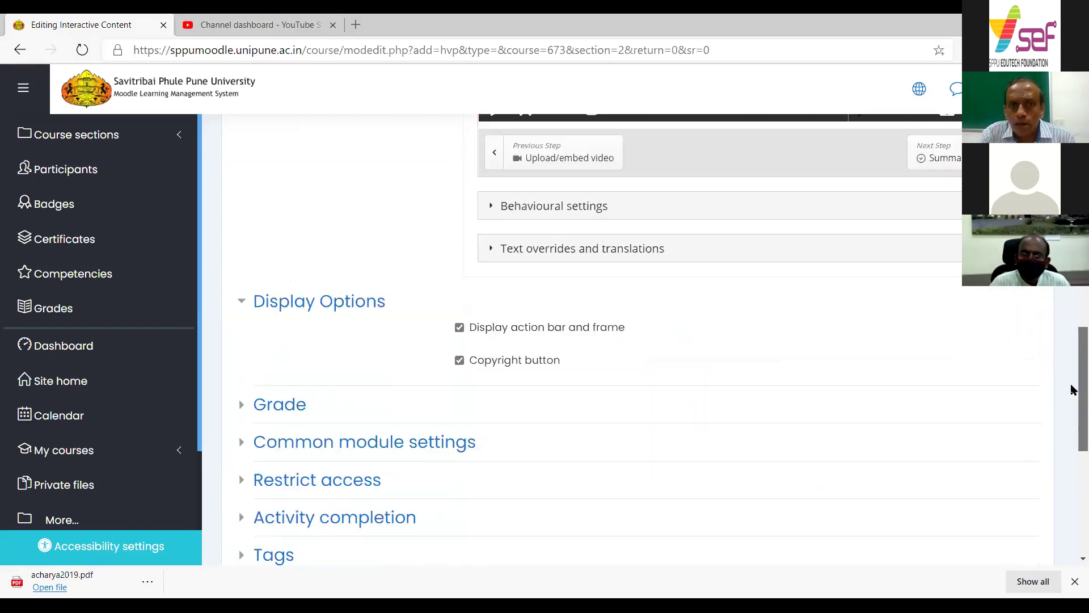
left_click(243, 404)
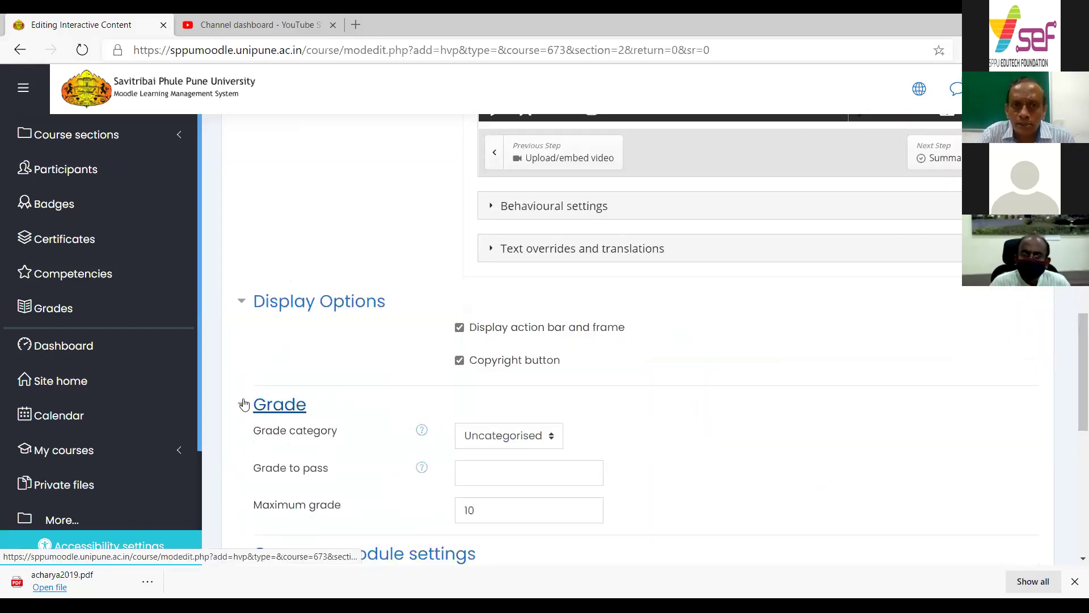
left_click_drag(509, 509, 399, 514)
type("5")
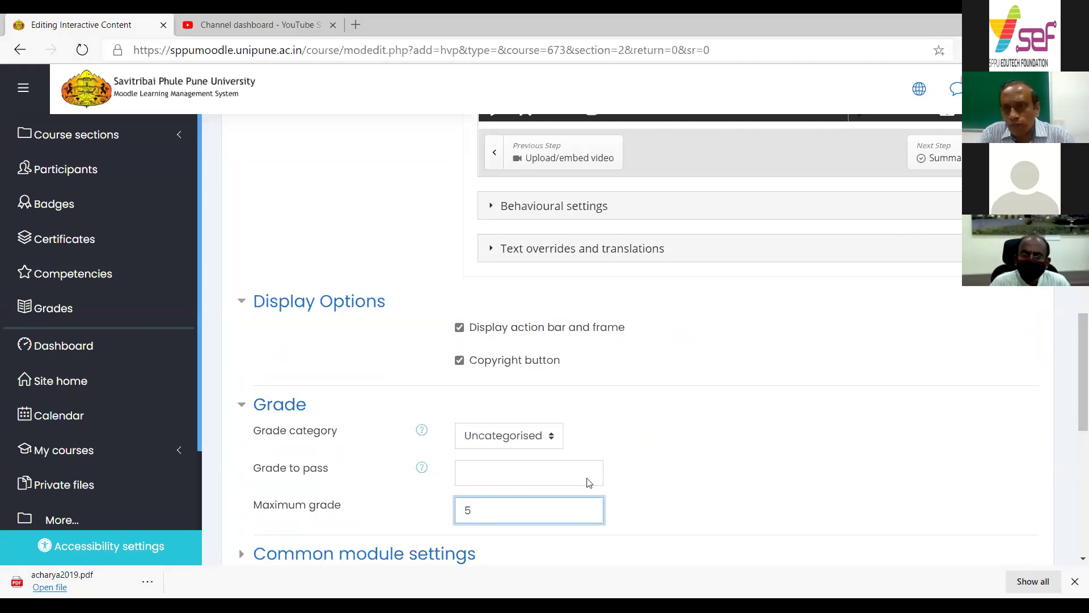
Title the activity 'This is test' and save and display it
left_click_drag(1073, 384, 1073, 456)
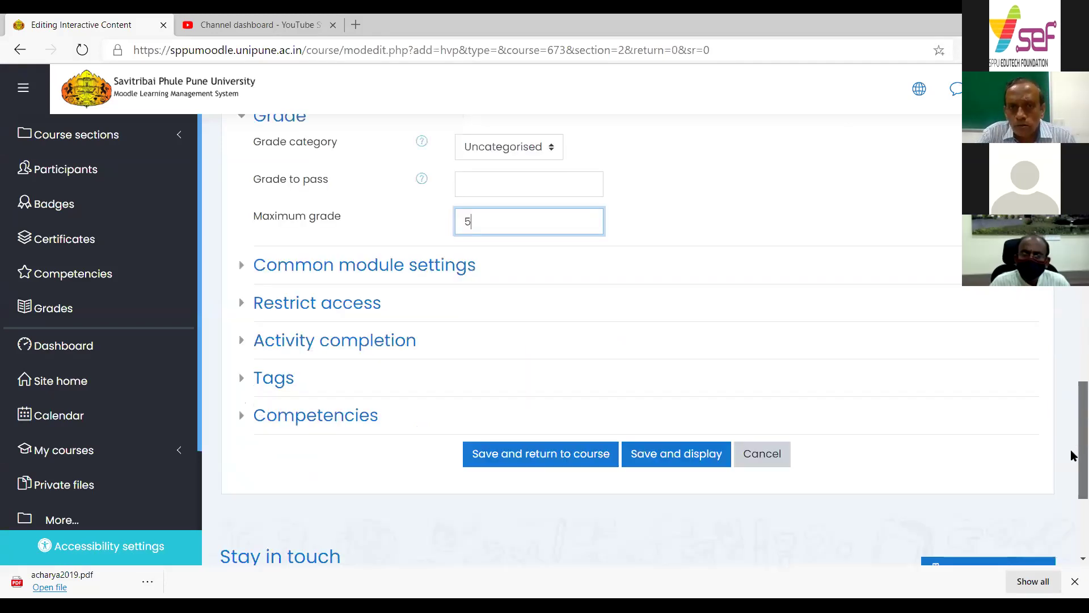
left_click(716, 453)
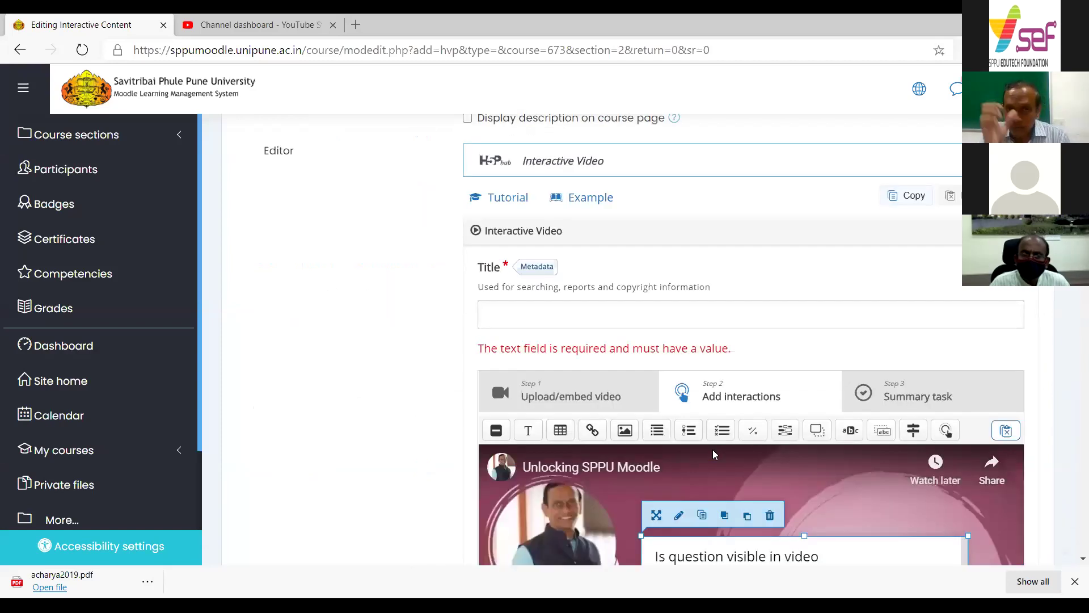
left_click(505, 313)
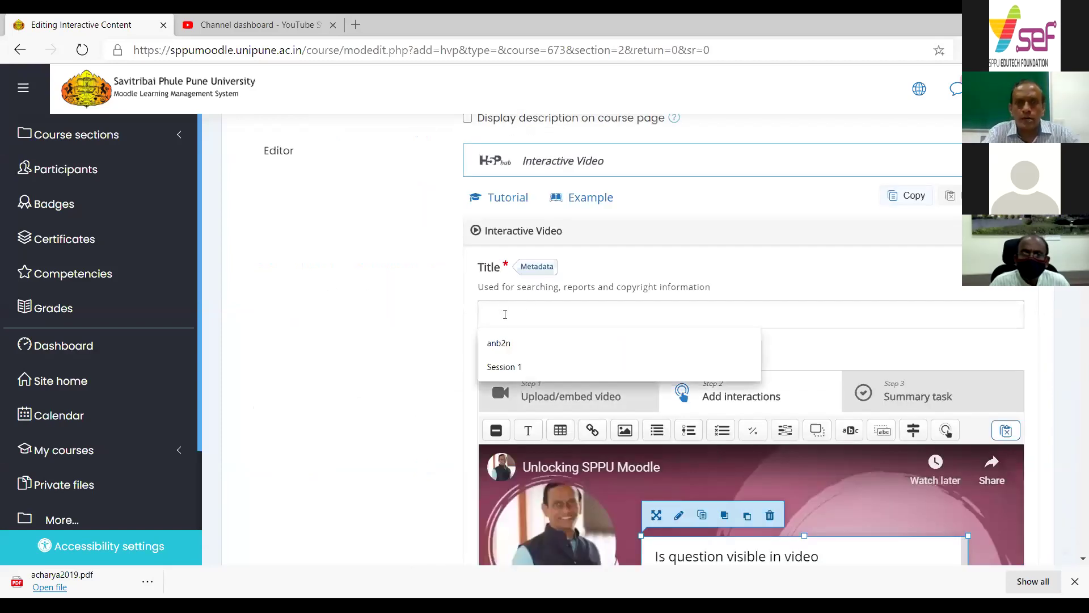
type("Thisi is test")
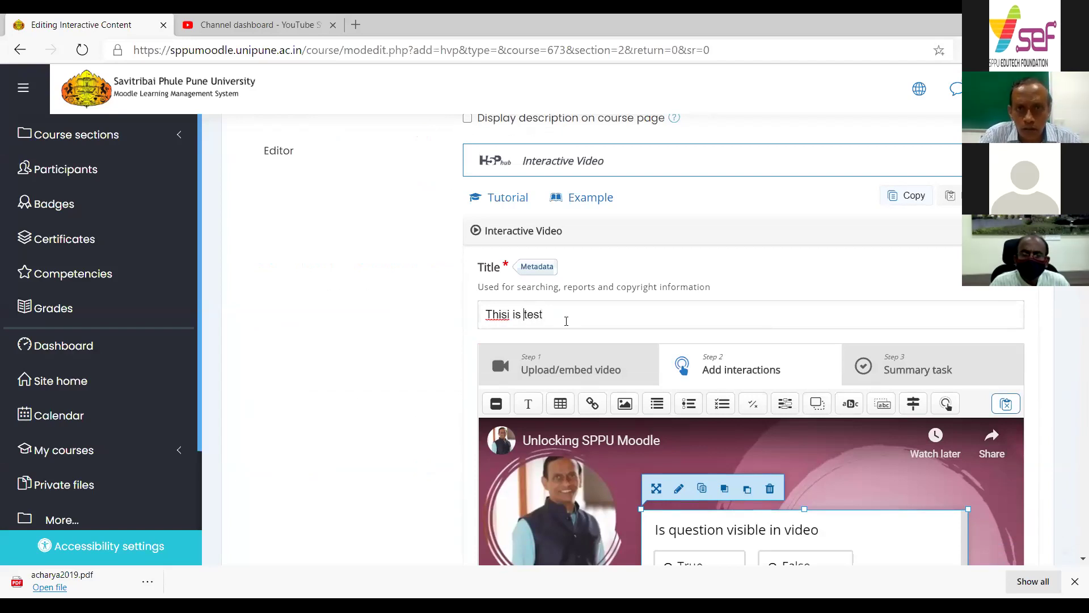
key("BackSpace")
key("BackSpace")
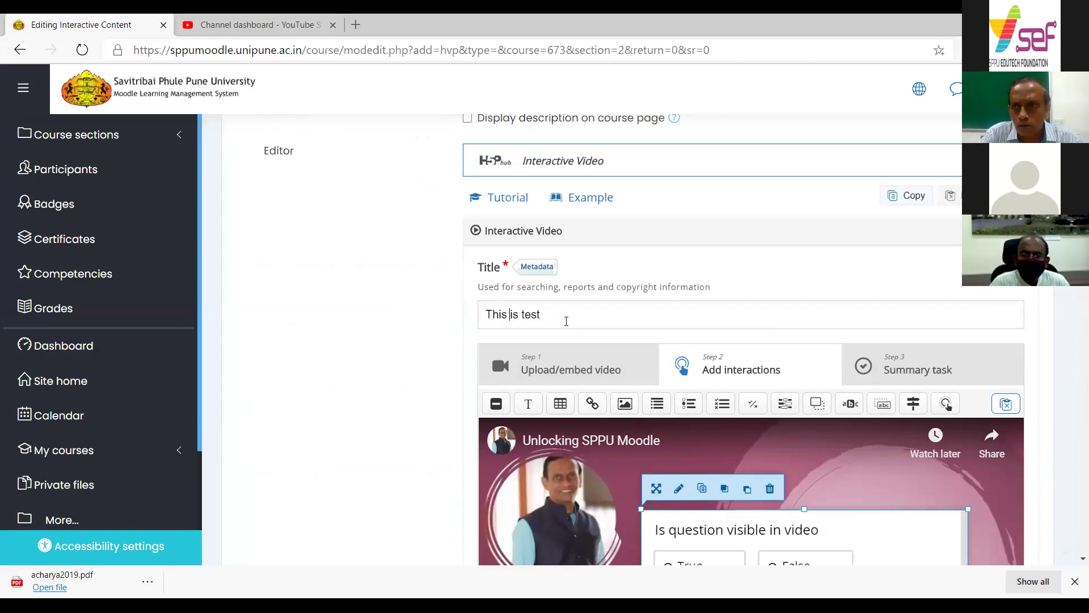
scroll(1074, 368, "down", 10)
scroll(1074, 368, "down", 10)
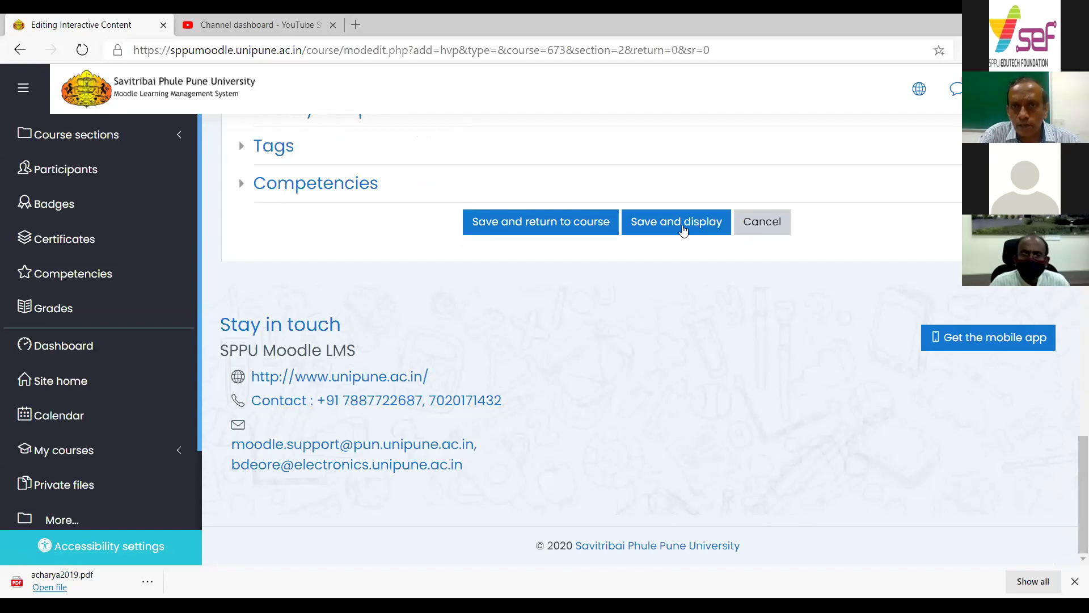
left_click(684, 227)
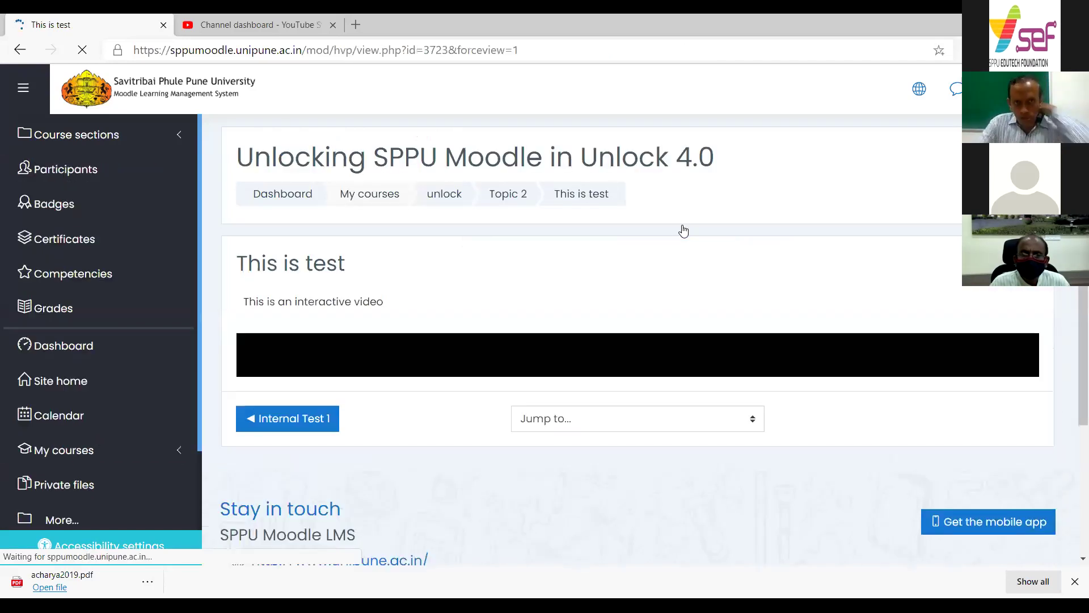
Play the saved activity and seek back to see the True/False question at 0:04
scroll(1072, 316, "down", 5)
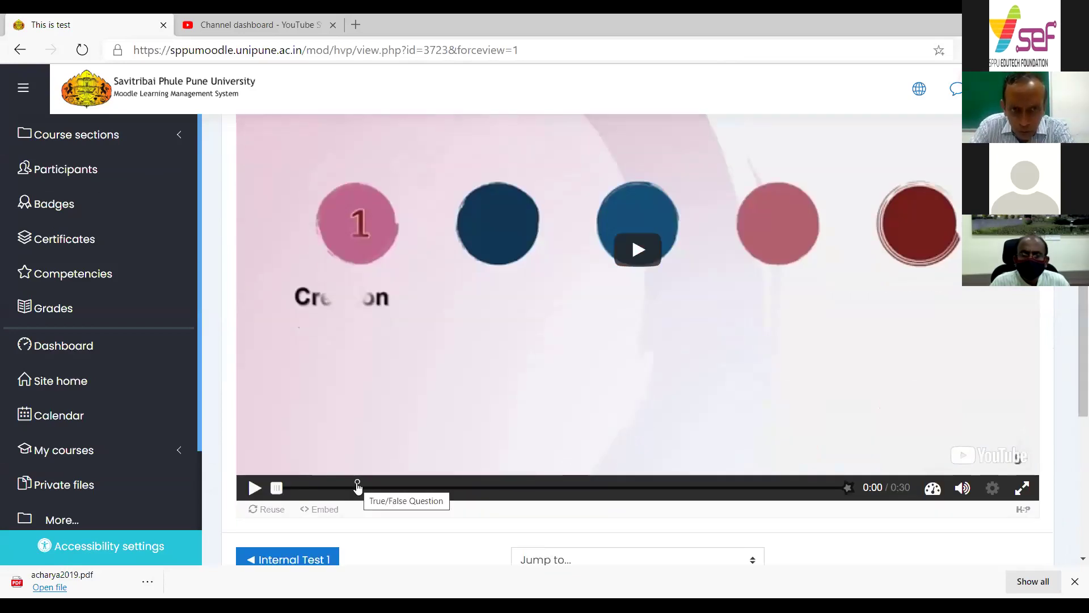
left_click(255, 489)
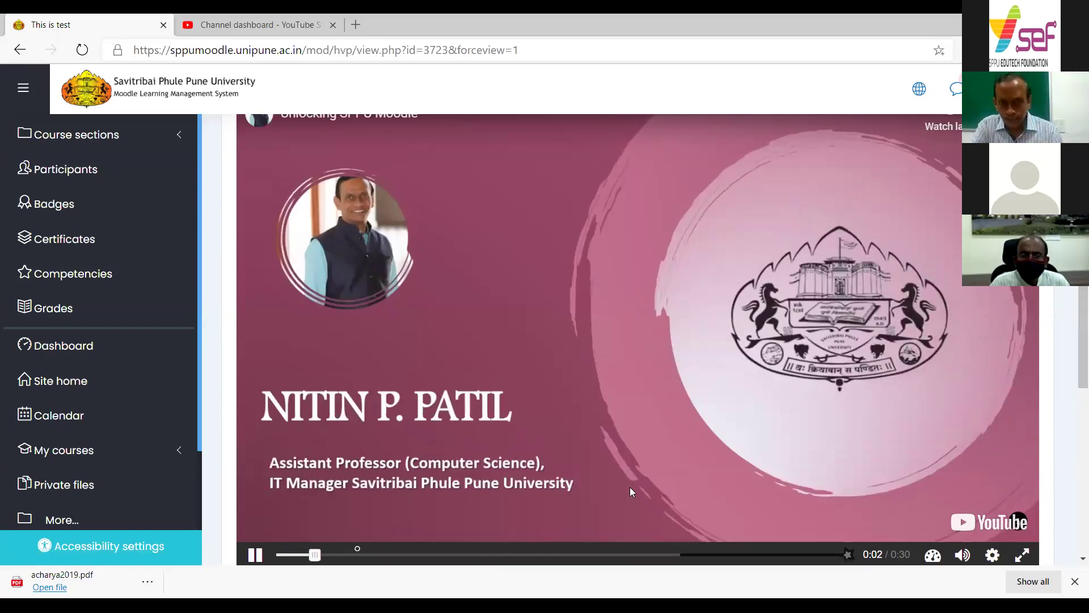
left_click(402, 556)
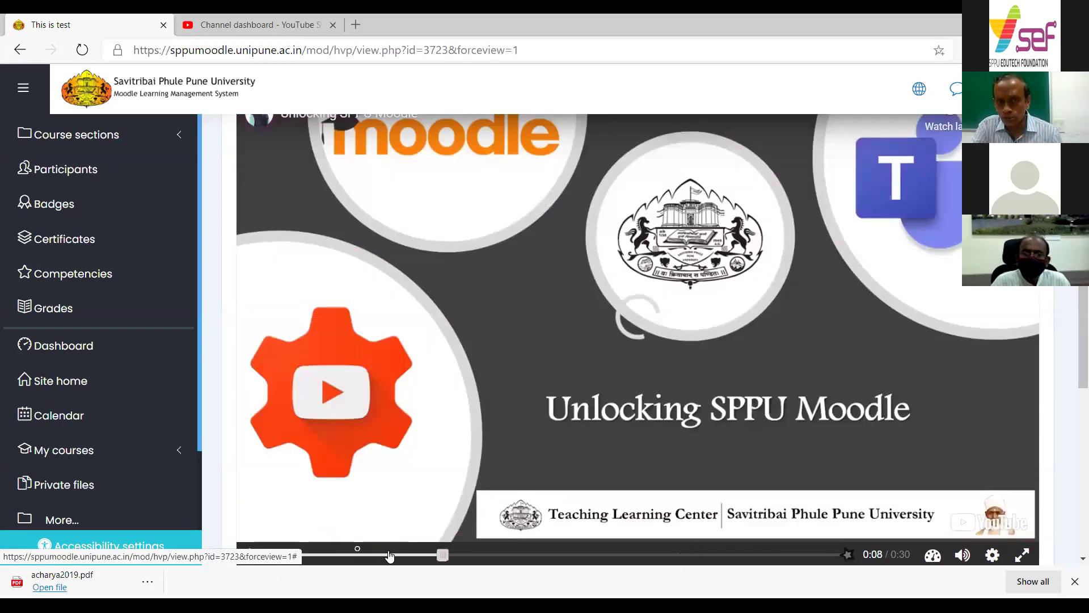
left_click_drag(438, 556, 352, 559)
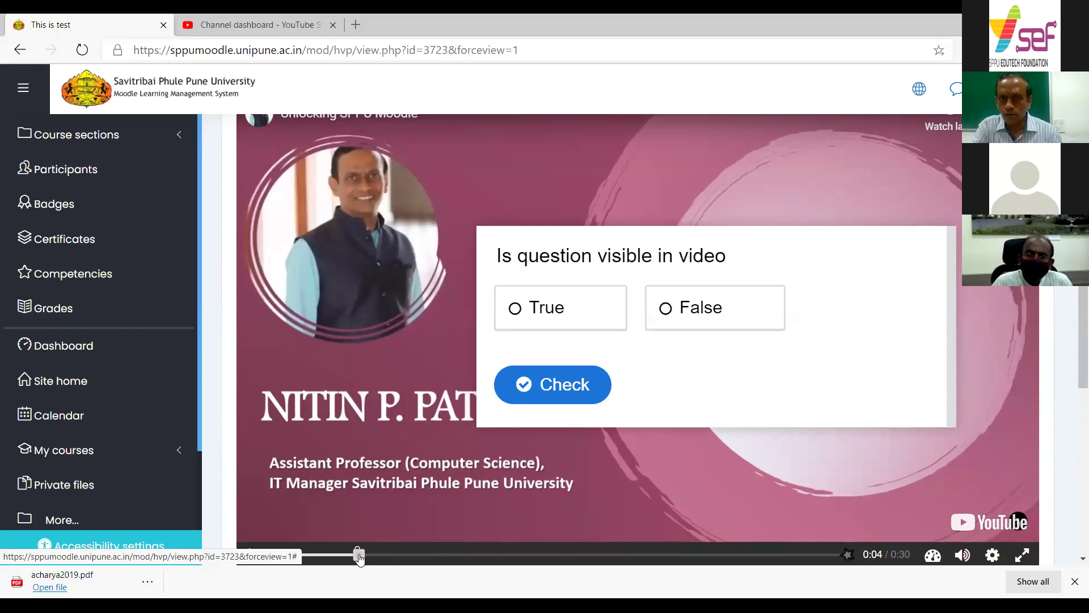
Open the activity's Edit settings from its actions menu
left_click_drag(1074, 309, 1074, 278)
left_click(1024, 211)
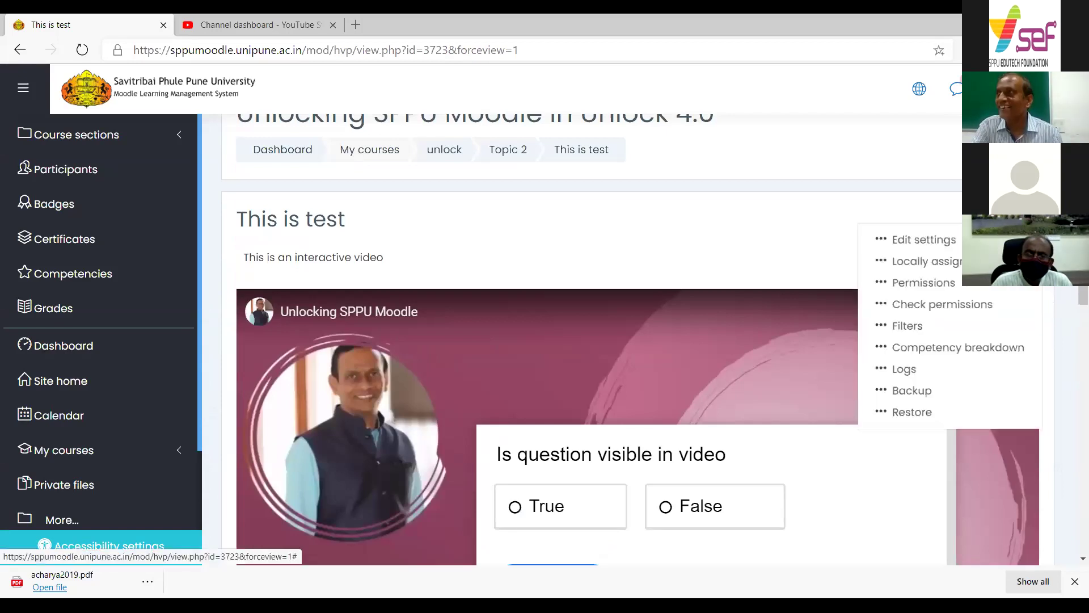
left_click(948, 239)
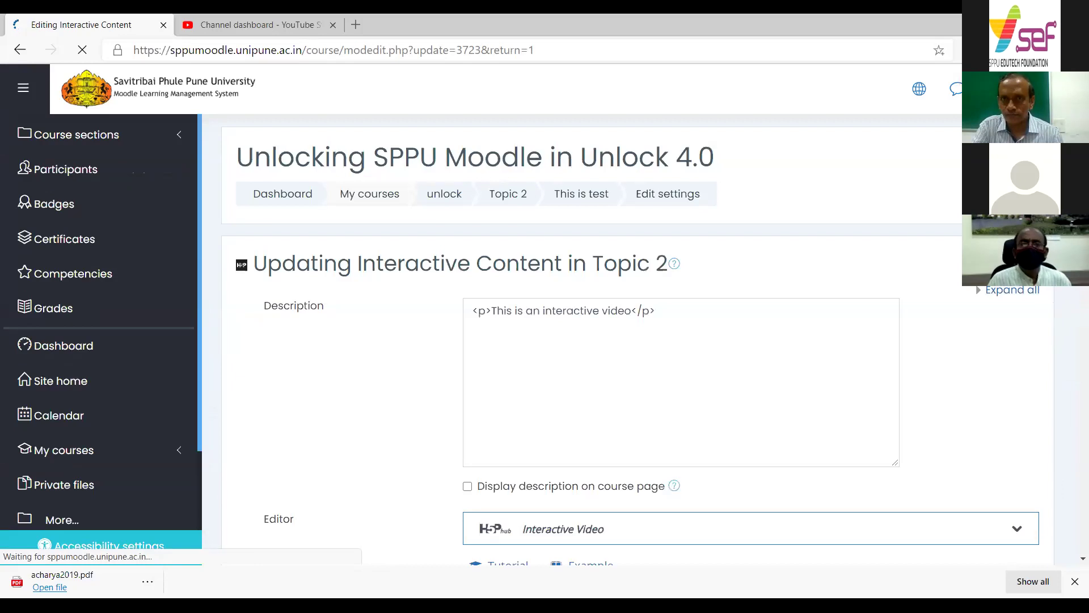
Enable 'Prevent skipping forward in a video' under Behavioural settings and save and display
scroll(1073, 324, "down", 2)
scroll(1074, 323, "down", 6)
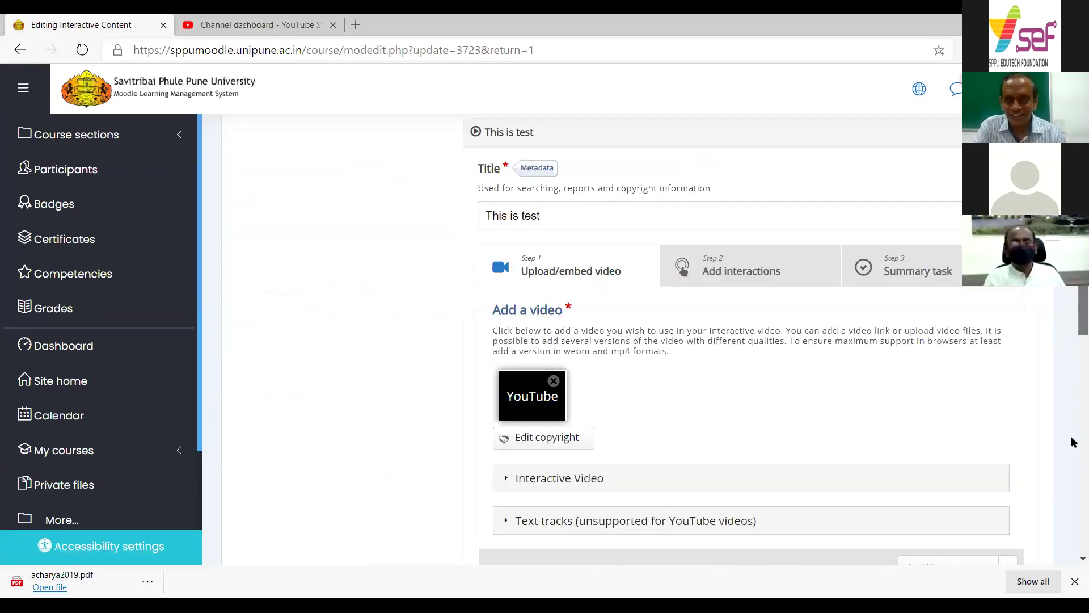
scroll(1071, 386, "down", 5)
scroll(1072, 469, "down", 5)
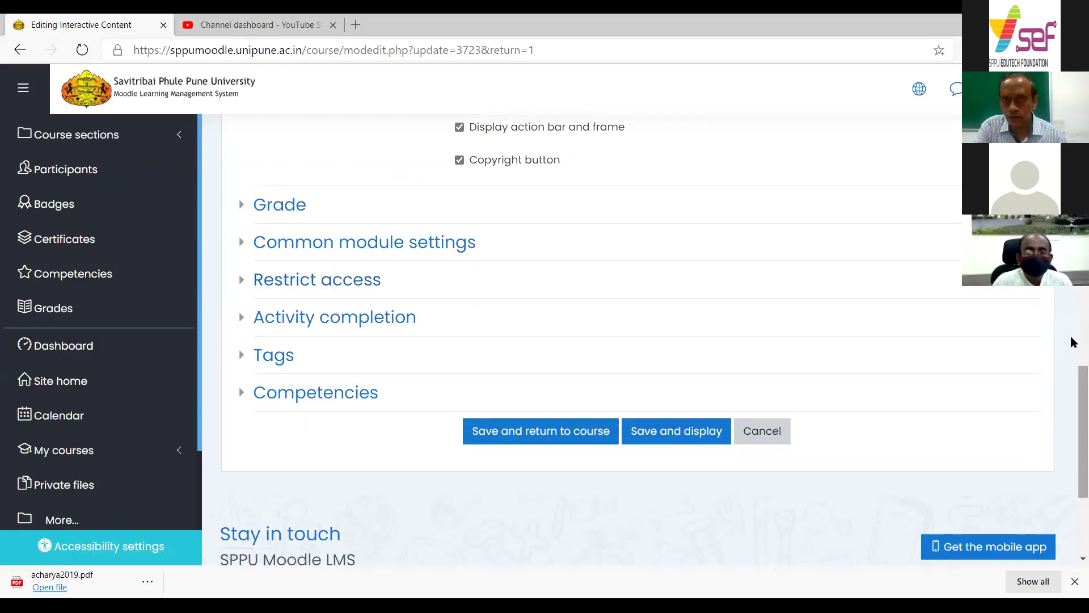
scroll(1072, 329, "up", 7)
scroll(1072, 321, "up", 1)
left_click(490, 481)
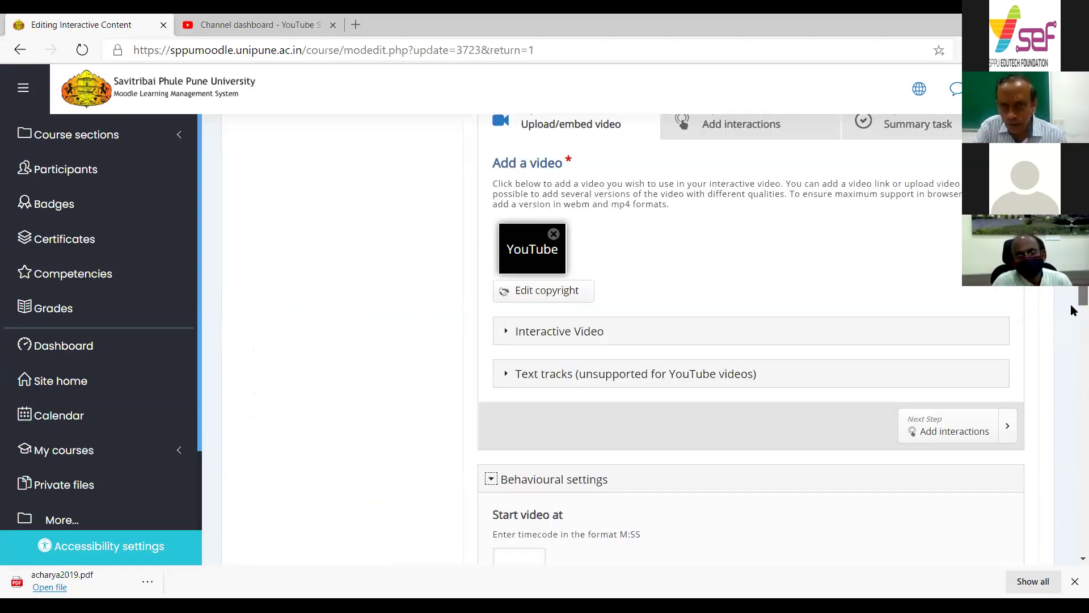
scroll(1072, 310, "down", 8)
scroll(1072, 371, "down", 2)
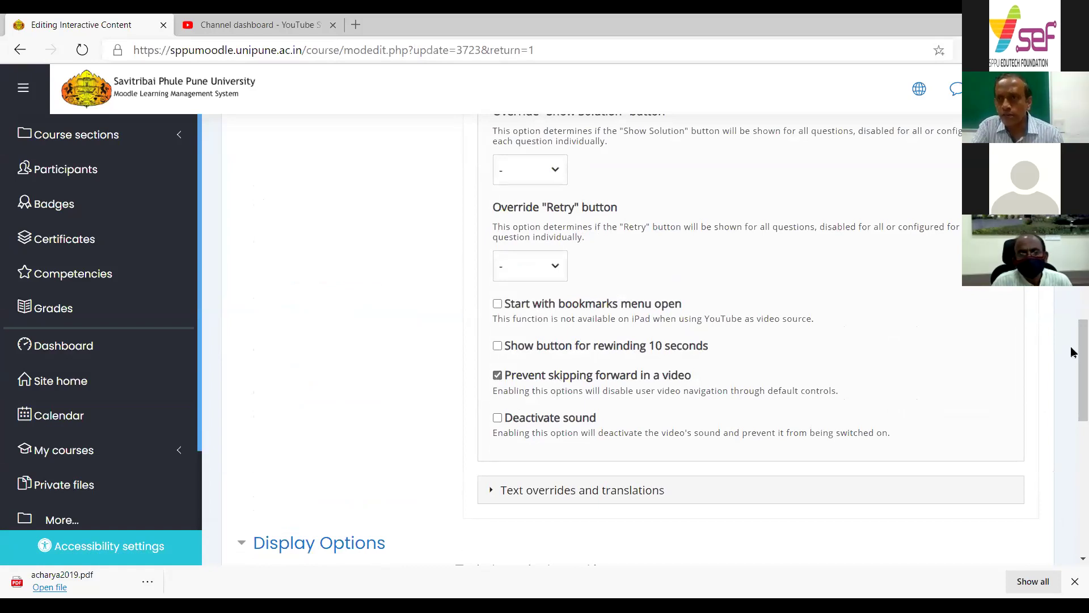
scroll(1072, 452, "down", 8)
scroll(1072, 453, "down", 3)
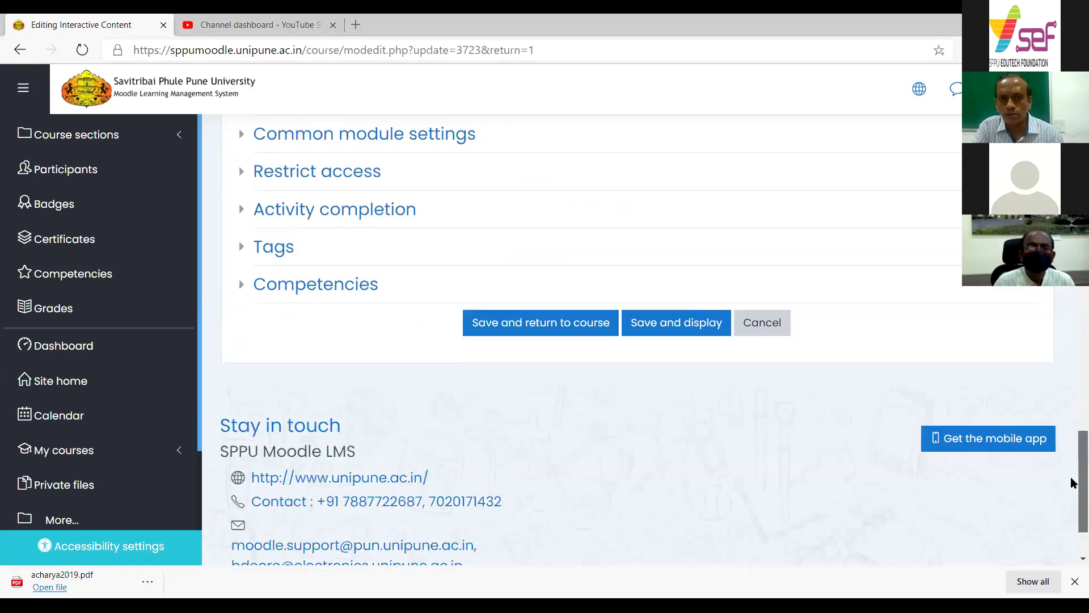
left_click(673, 278)
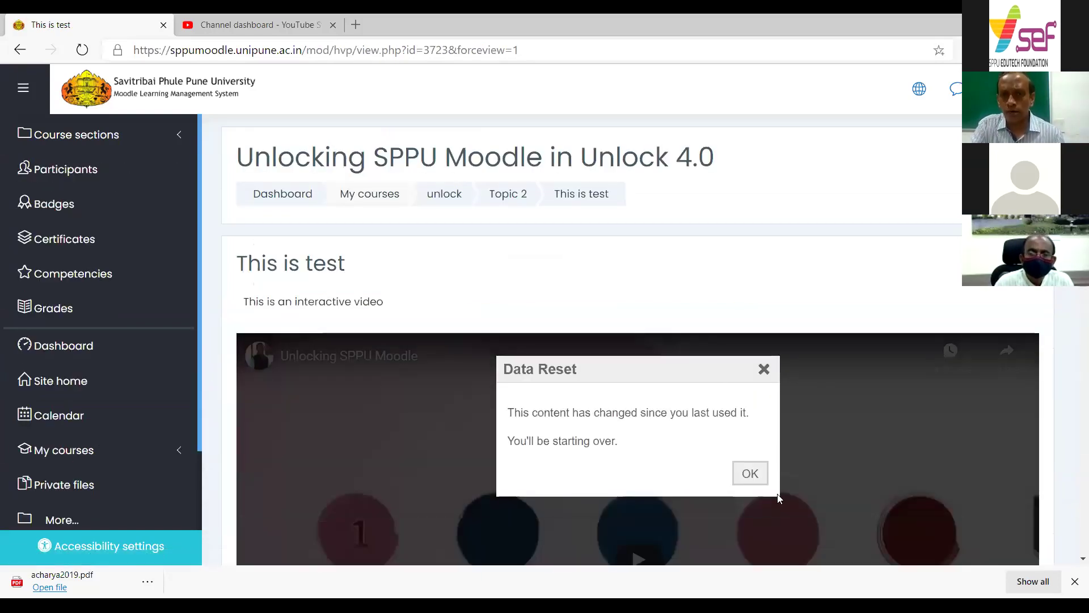
Dismiss the Data Reset notice, play the video, and confirm seeking ahead shows 'Navigation is disabled'
left_click(752, 475)
scroll(756, 475, "down", 4)
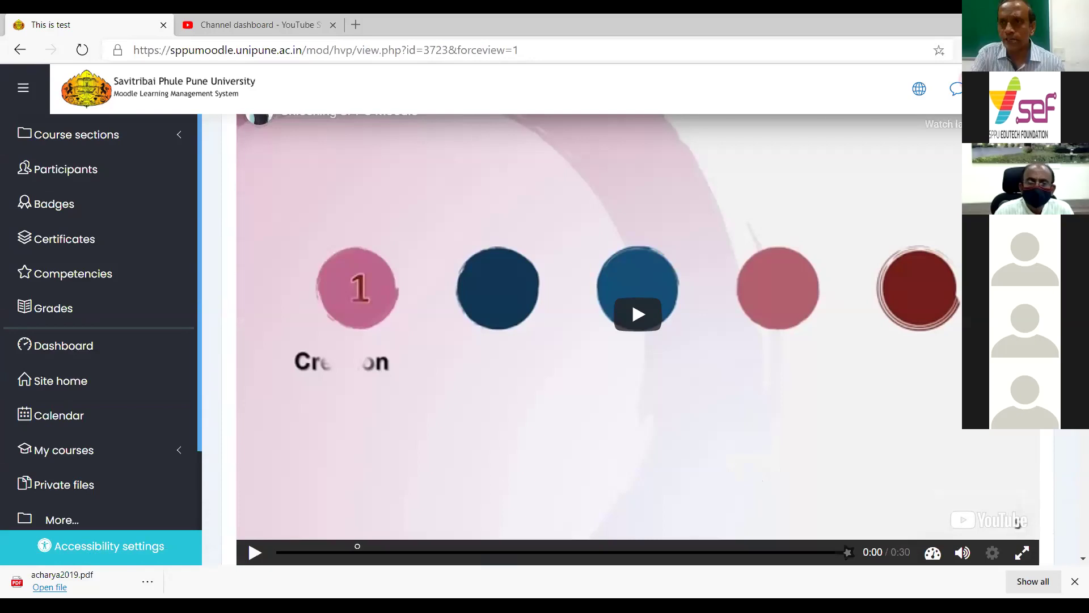
scroll(357, 413, "down", 1)
left_click(255, 500)
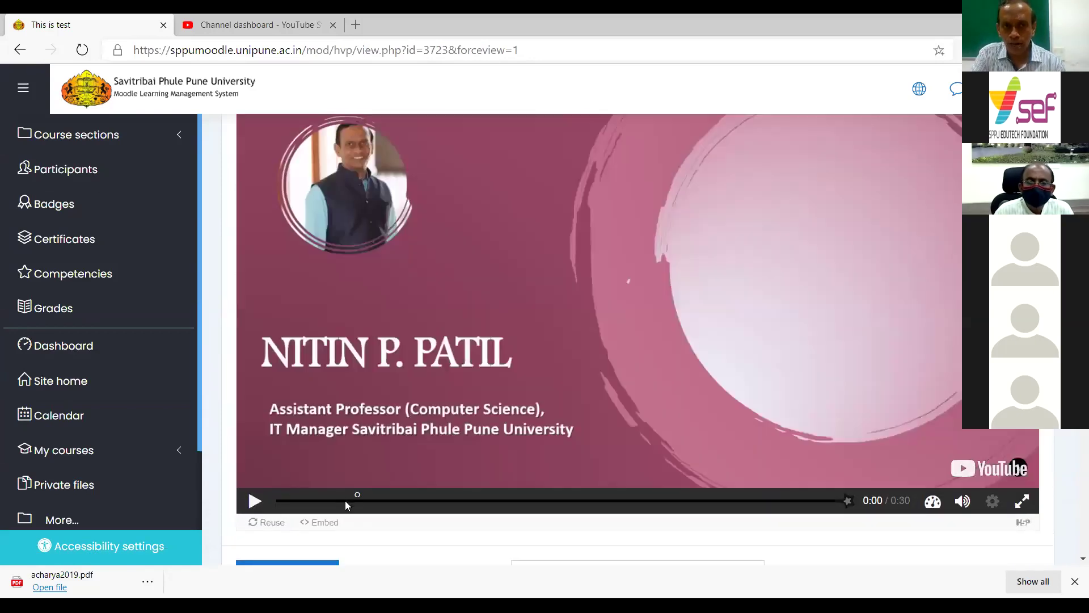
left_click(396, 499)
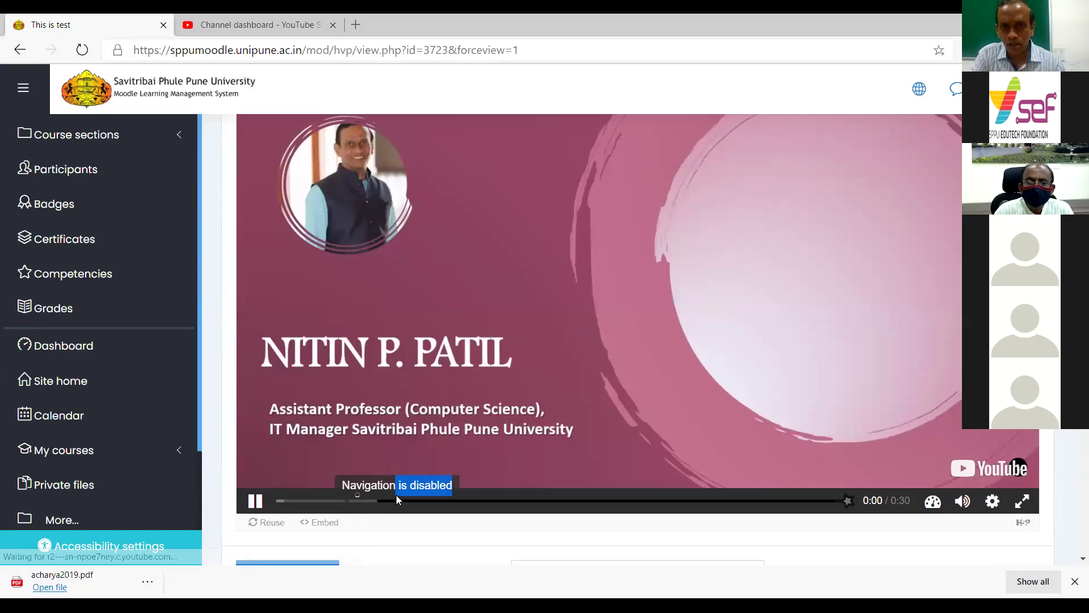
left_click(535, 501)
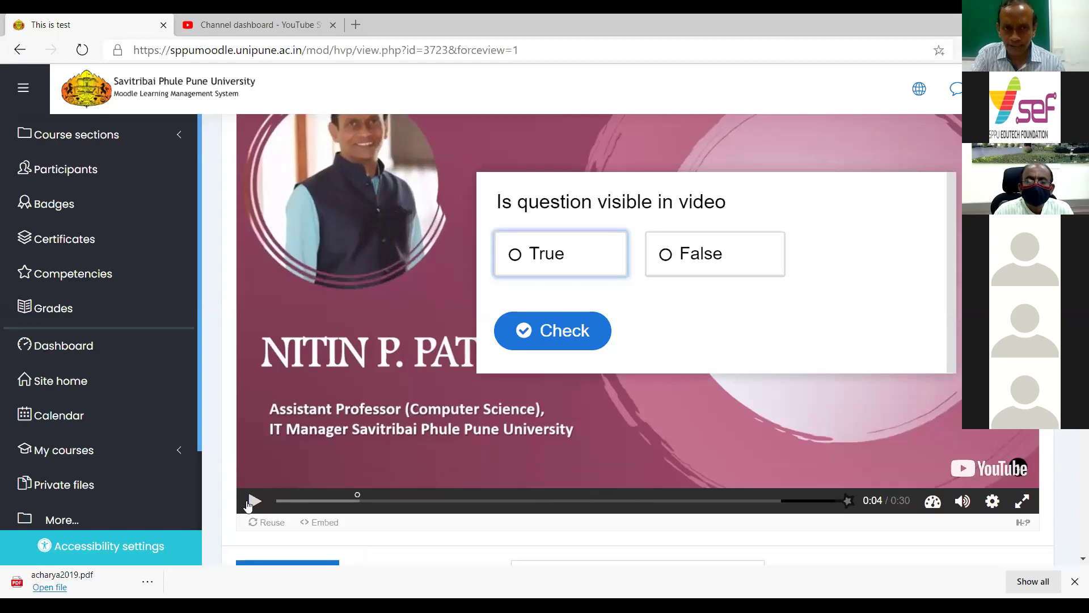
left_click(255, 501)
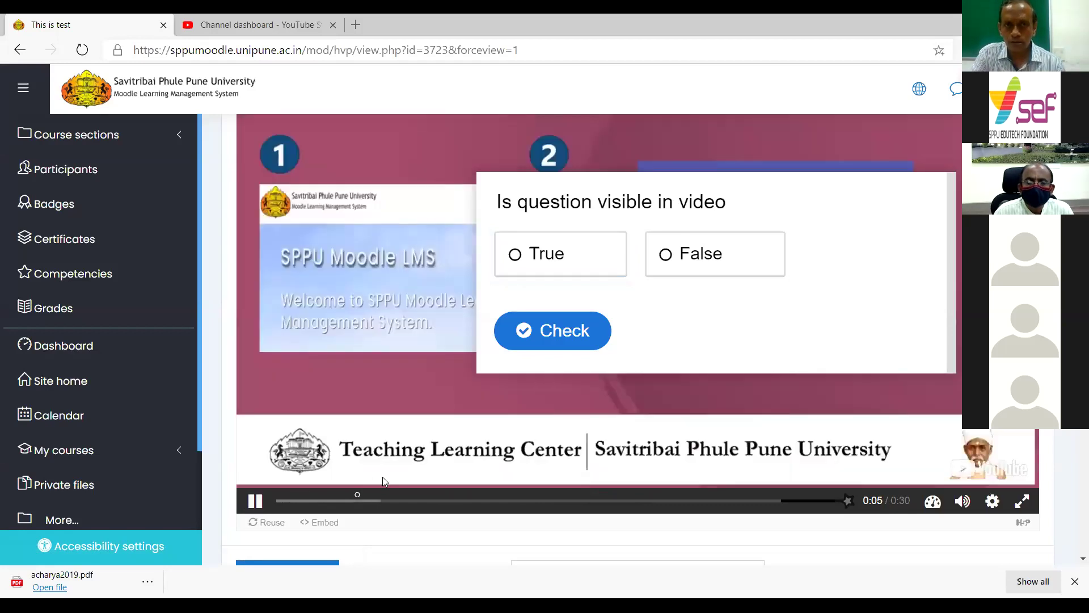